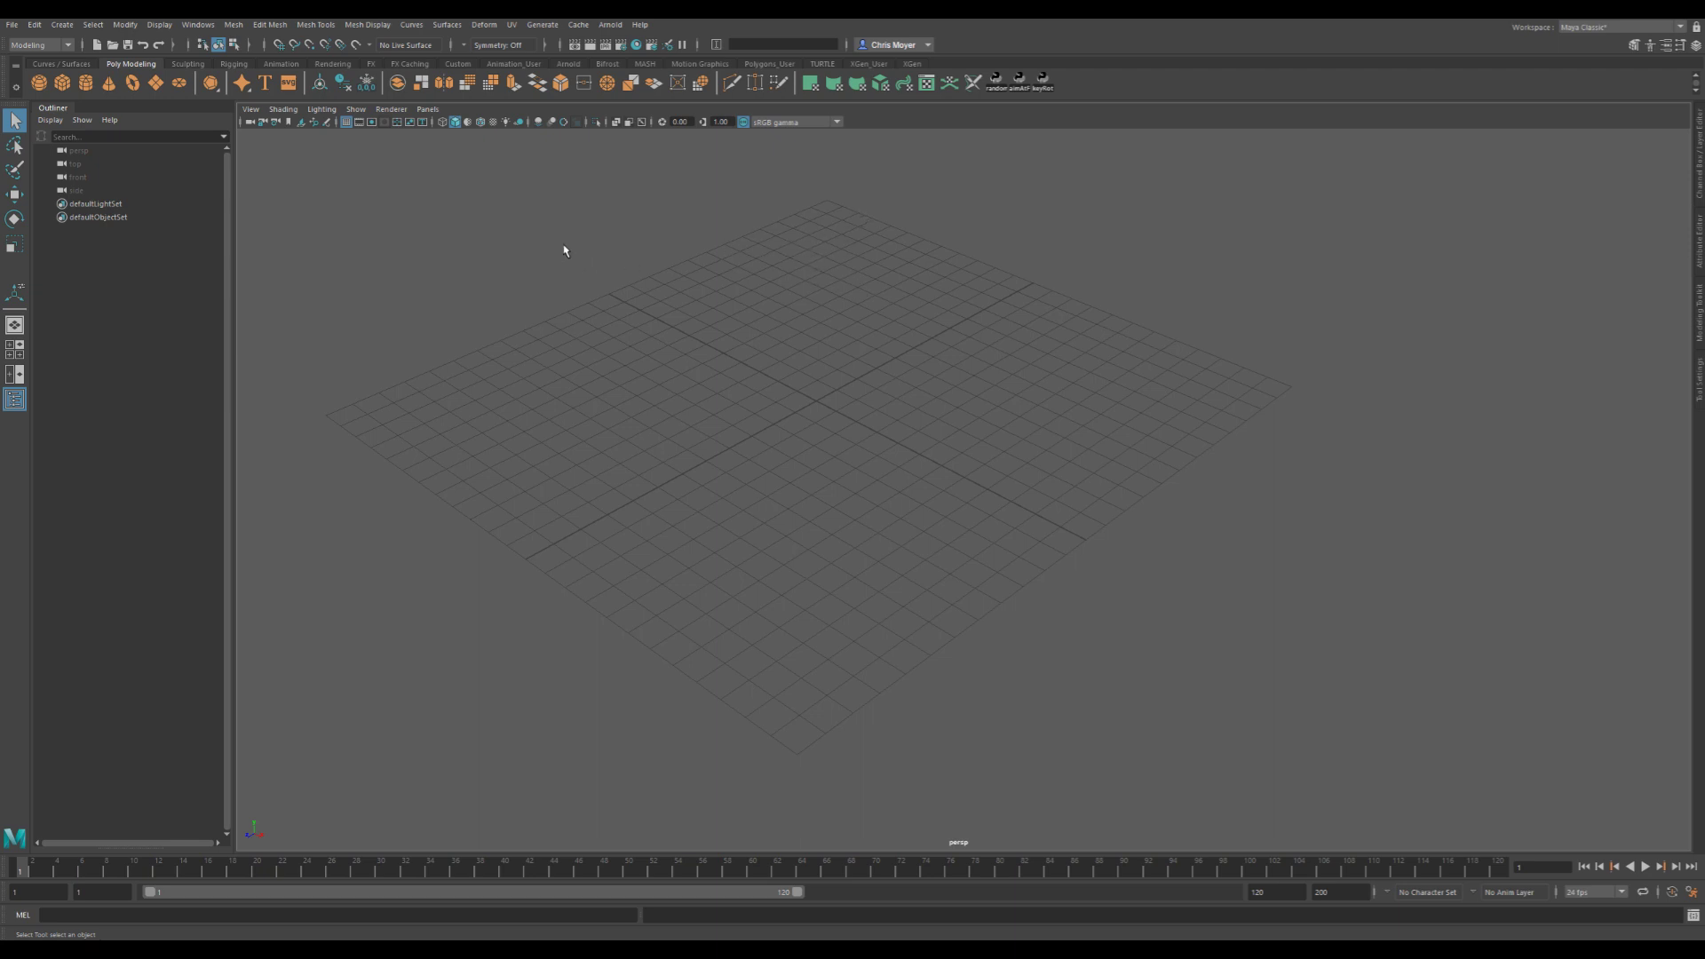
- Create a default polygon cube at the centre of the grid
click(62, 82)
alt+middle_drag(757, 373, 814, 418)
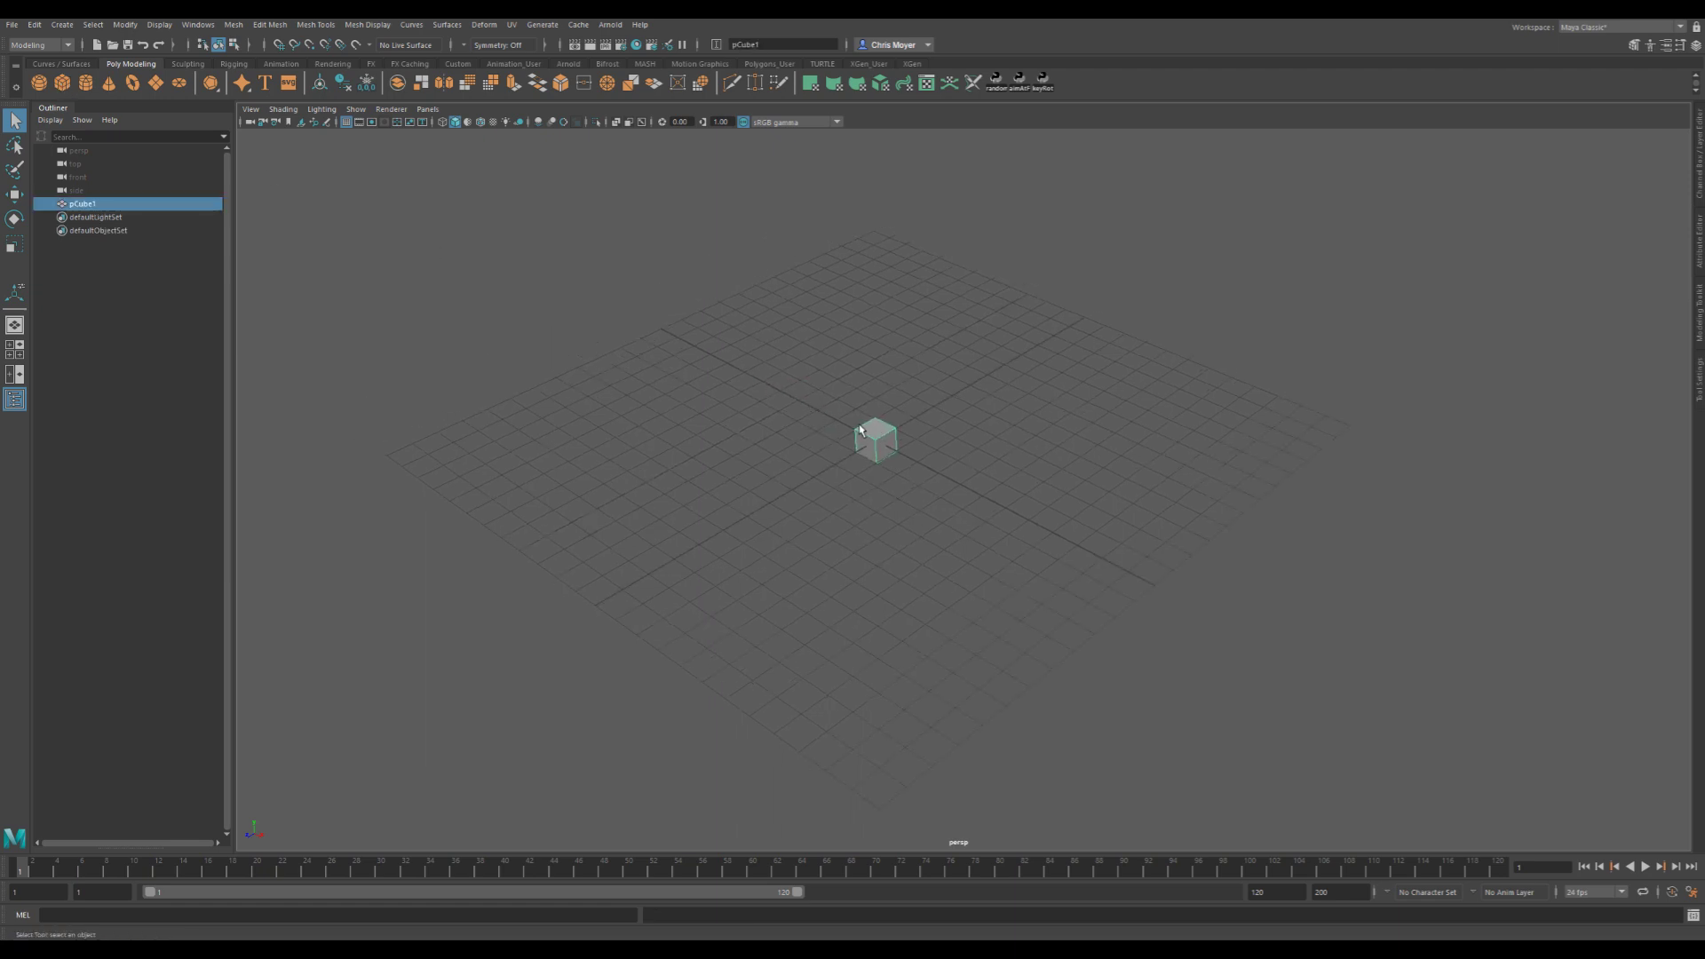
alt+right_drag(757, 428, 1093, 425)
alt+middle_drag(840, 427, 882, 423)
- Compare the Animation and FX menu sets, ending with Animation active
click(34, 45)
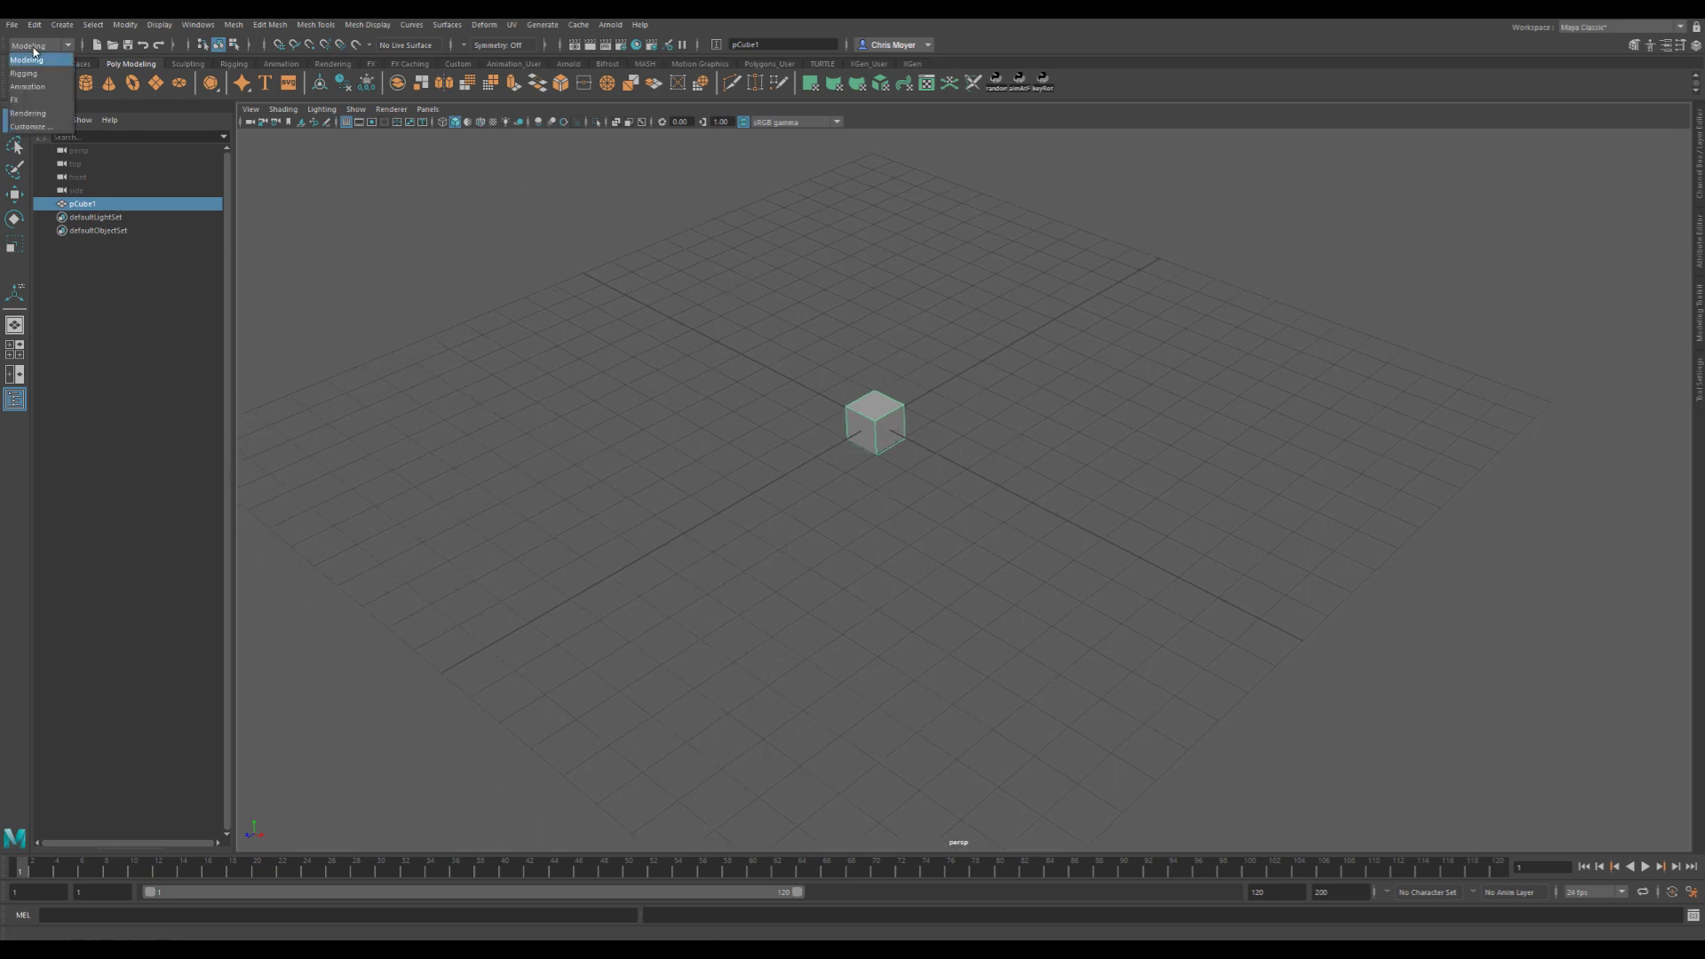
click(55, 89)
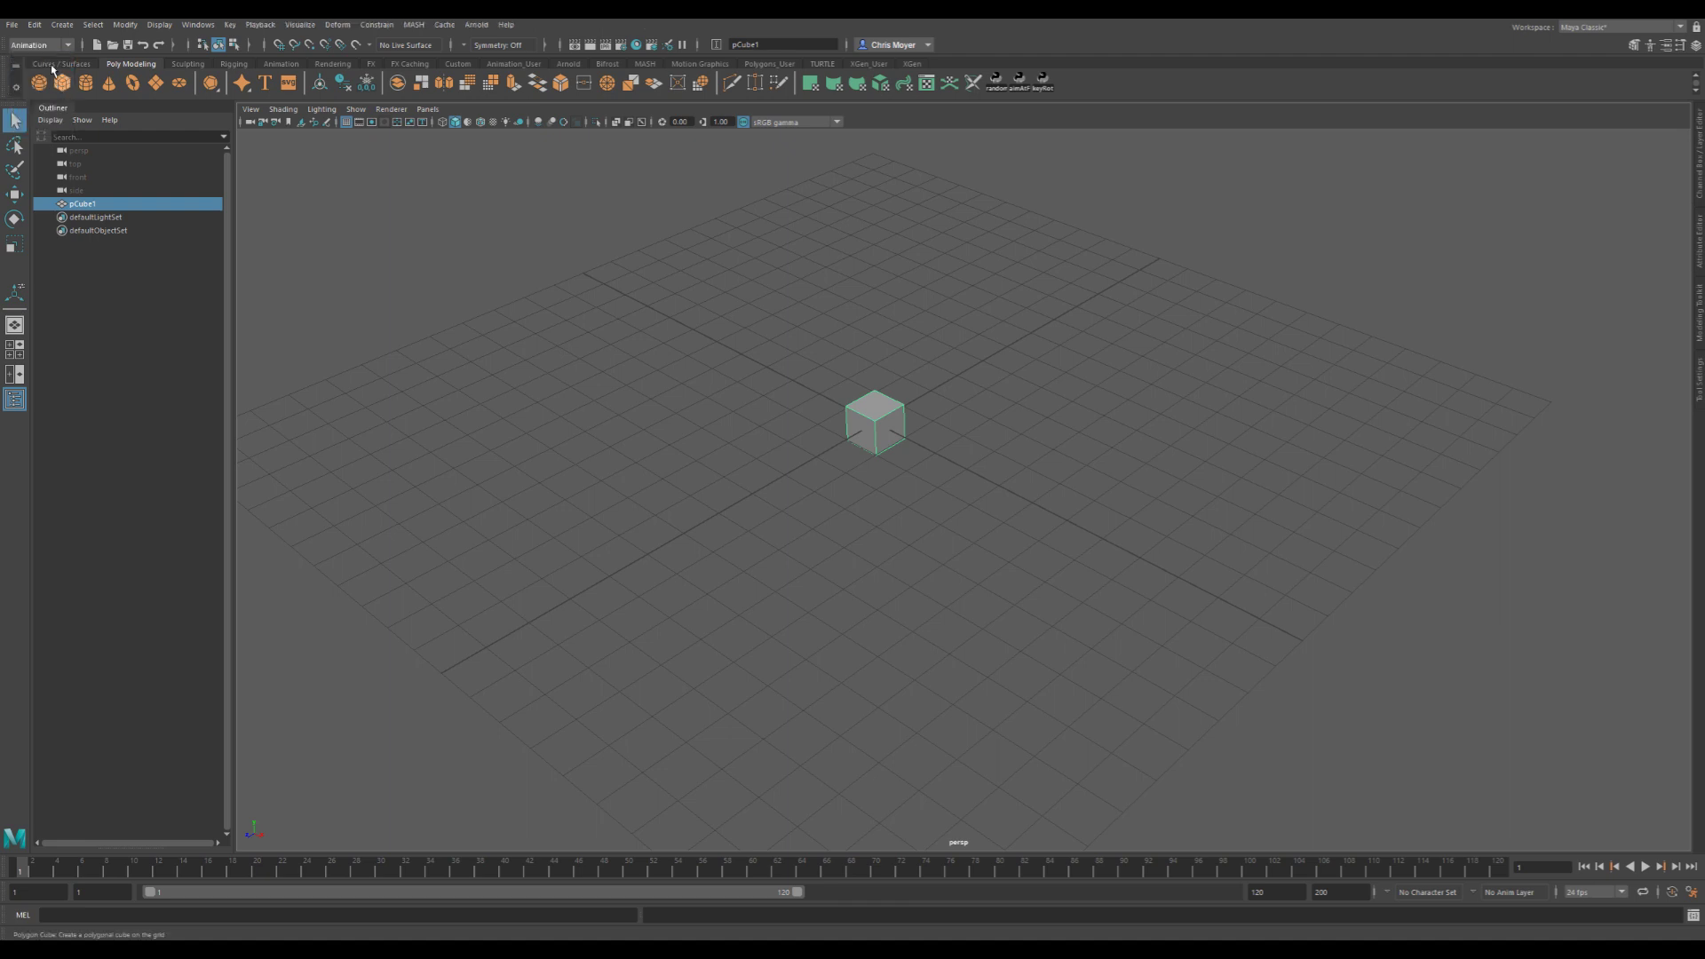
click(43, 46)
click(40, 99)
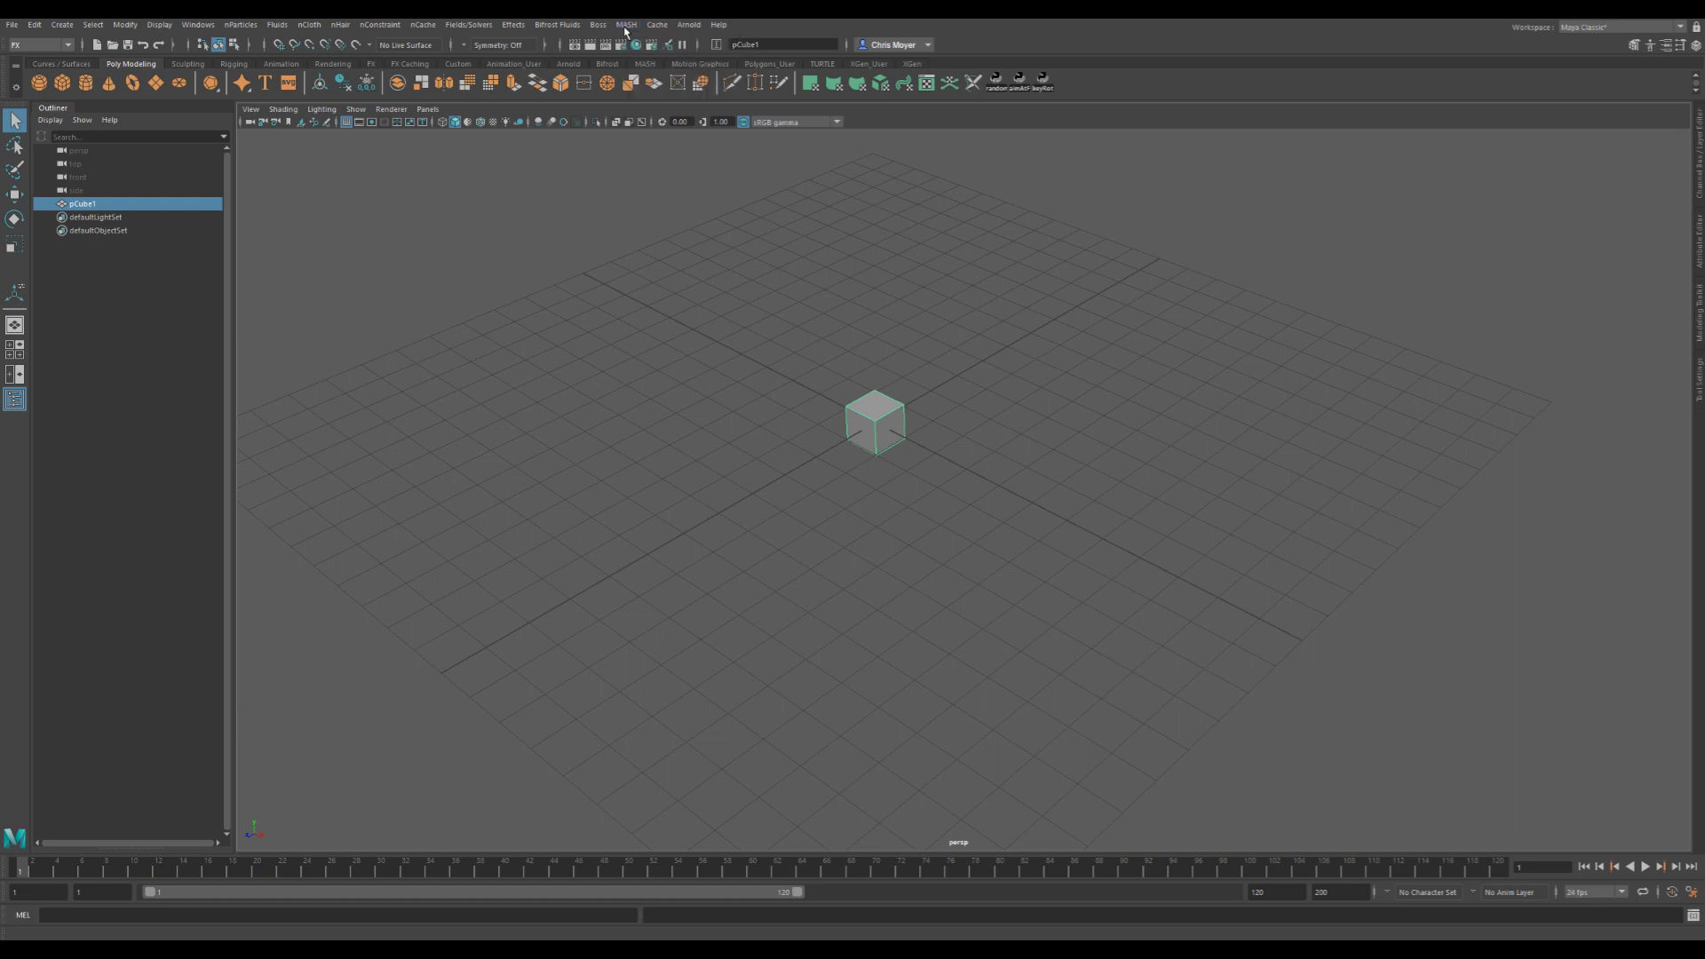
click(59, 46)
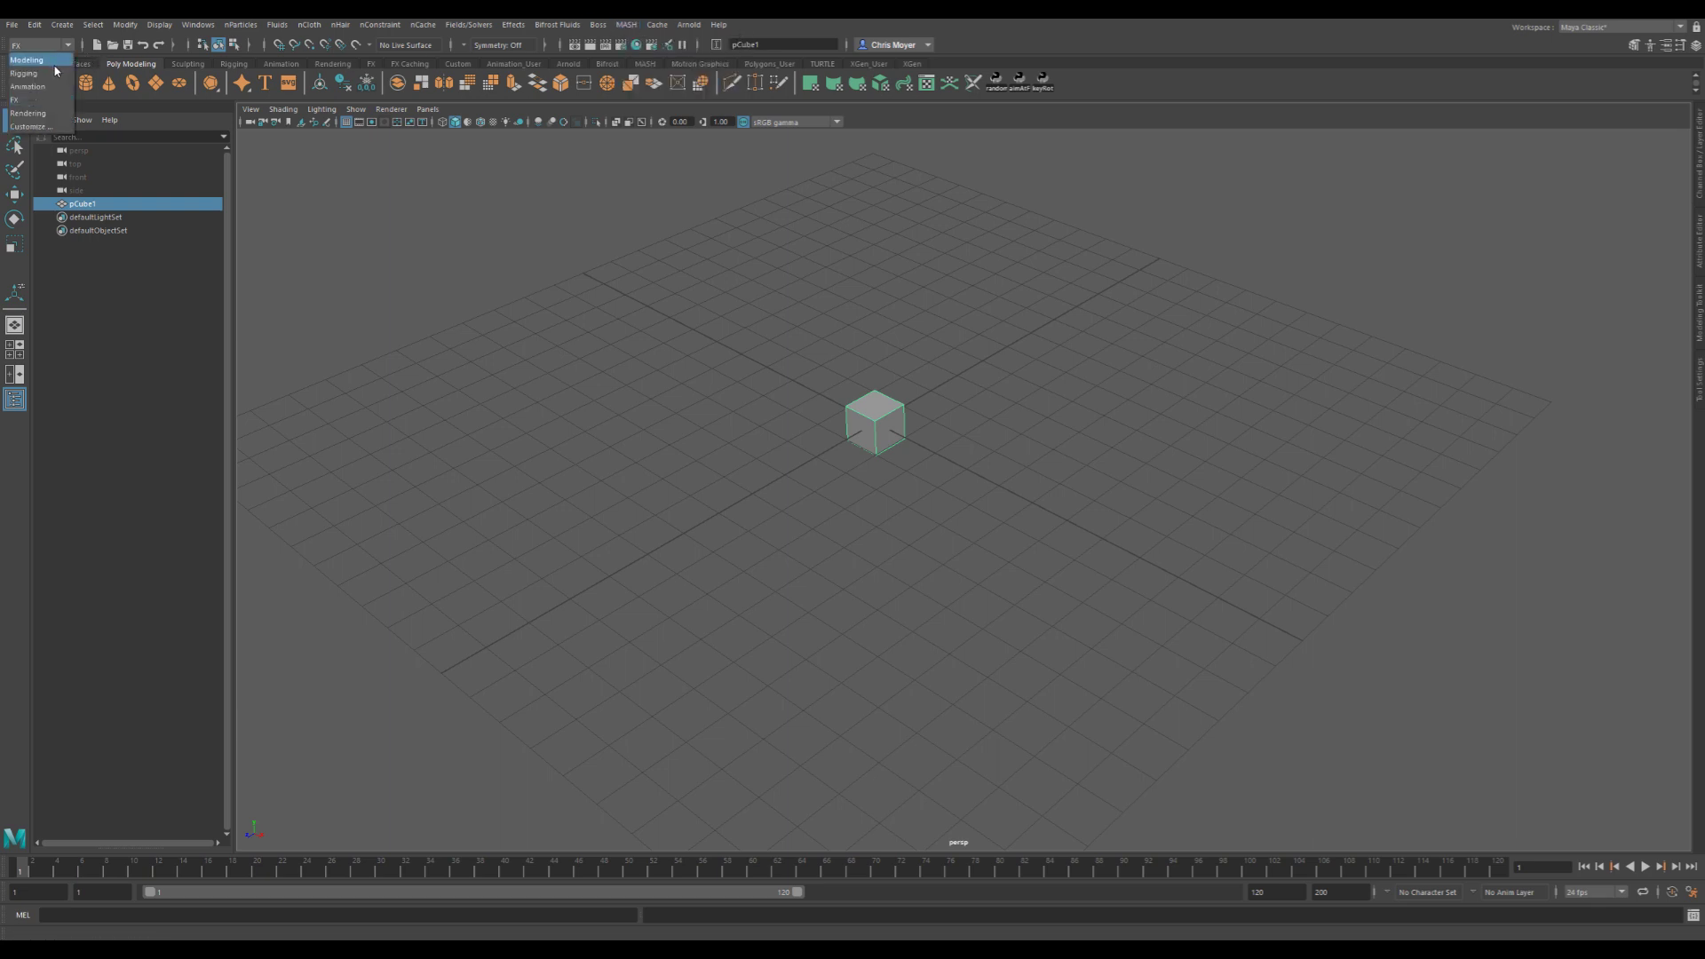
click(54, 86)
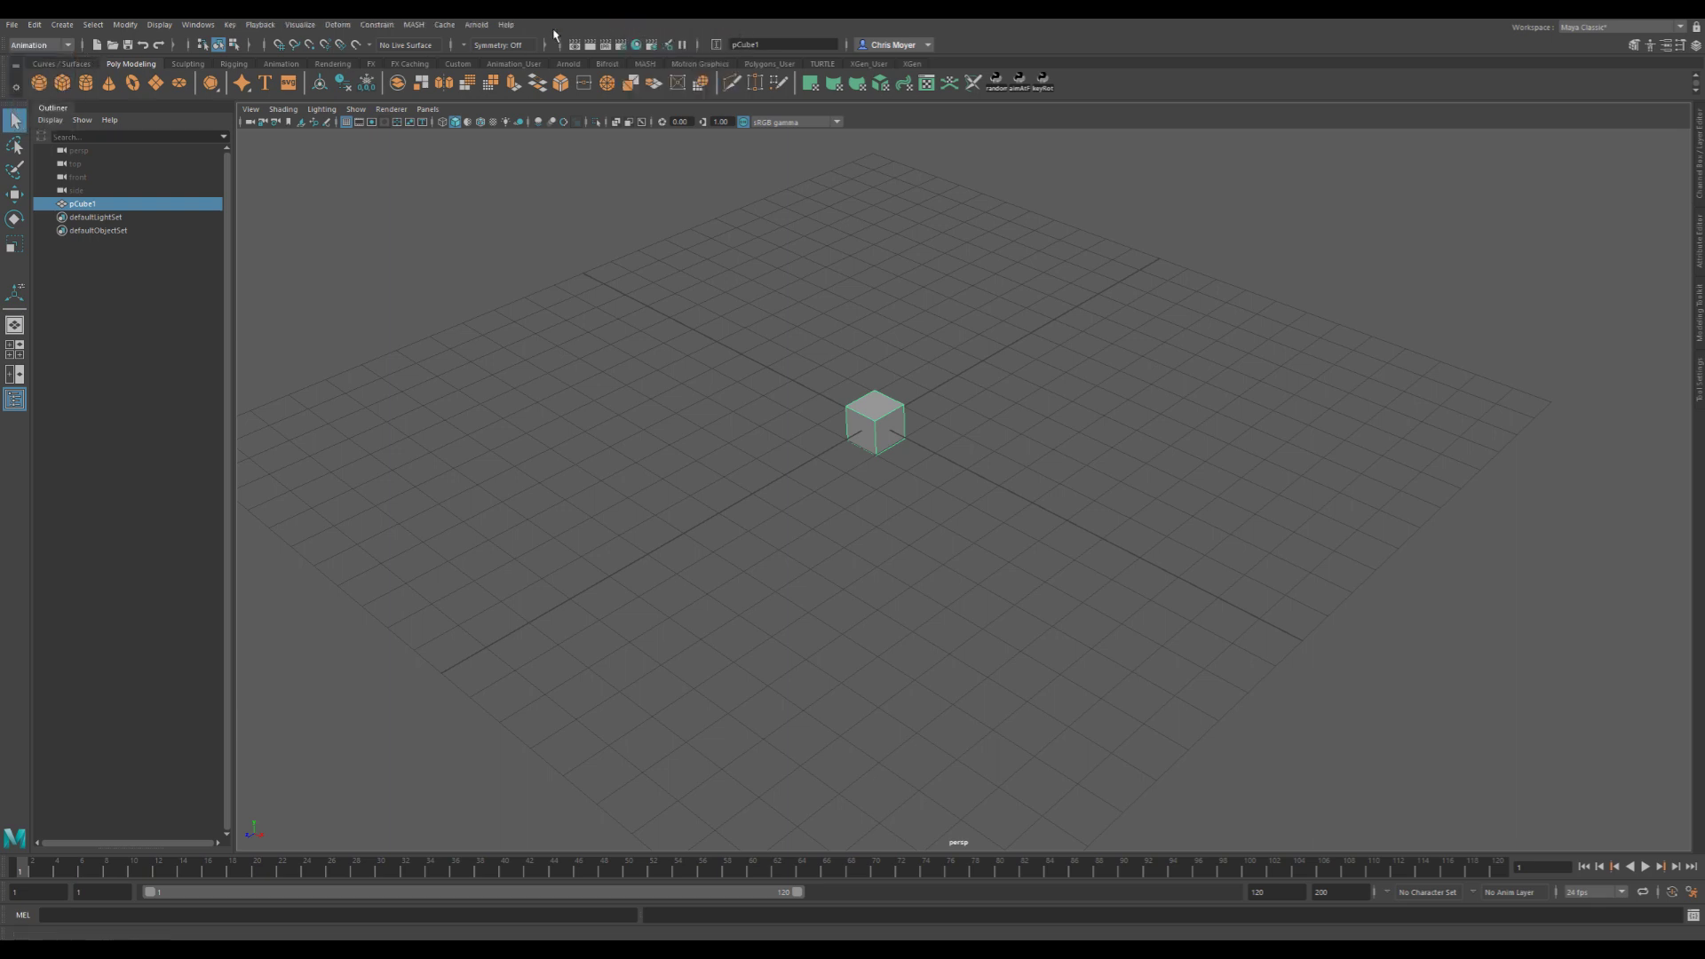
- Detach the MASH commands as a floating window and place it over the empty part of the Outliner
click(414, 25)
click(435, 38)
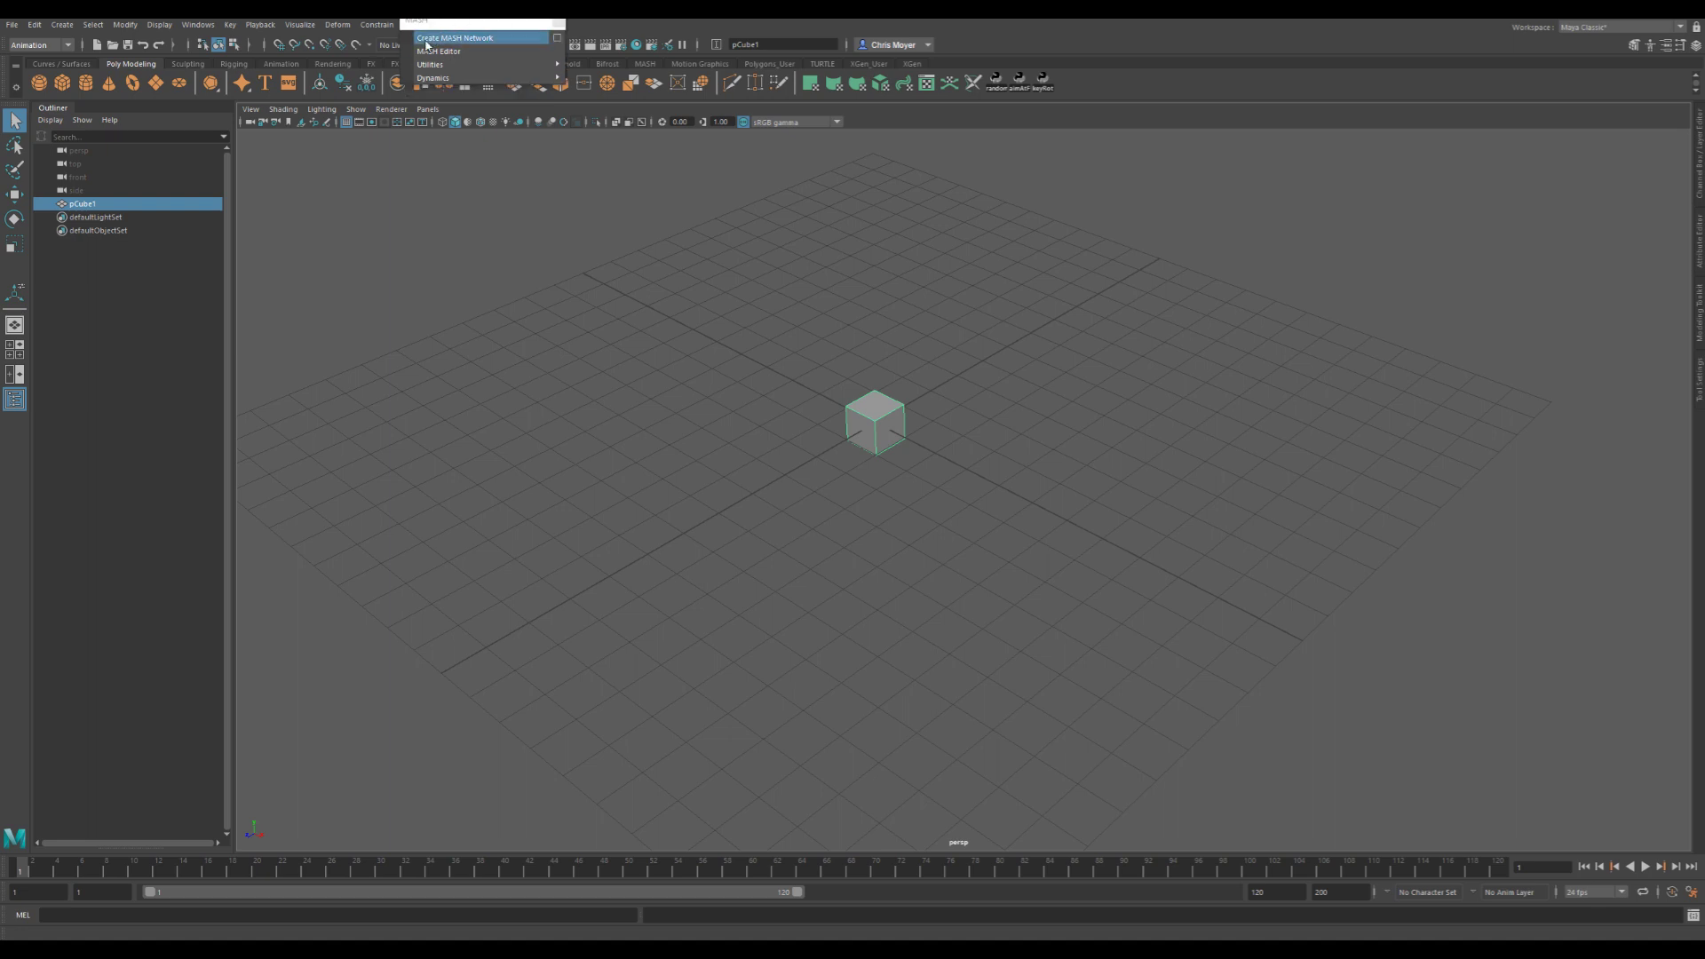
drag(456, 24, 104, 480)
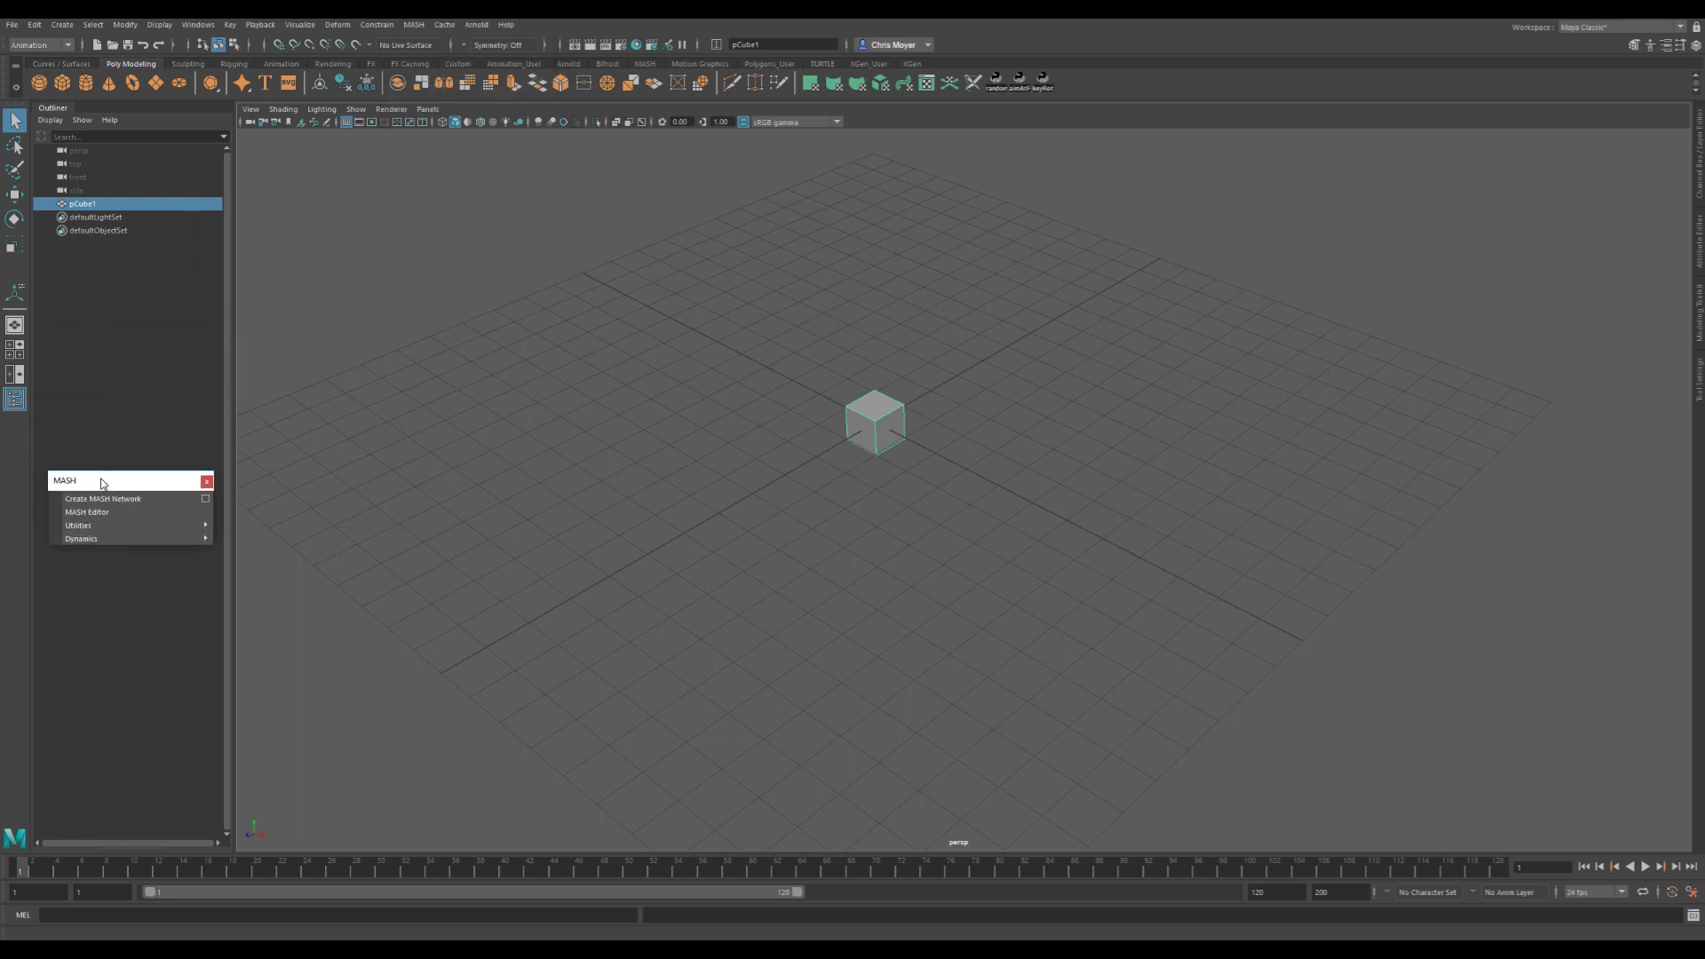
drag(765, 347, 998, 444)
- Open the options for creating a MASH network and reset them to their defaults
click(205, 498)
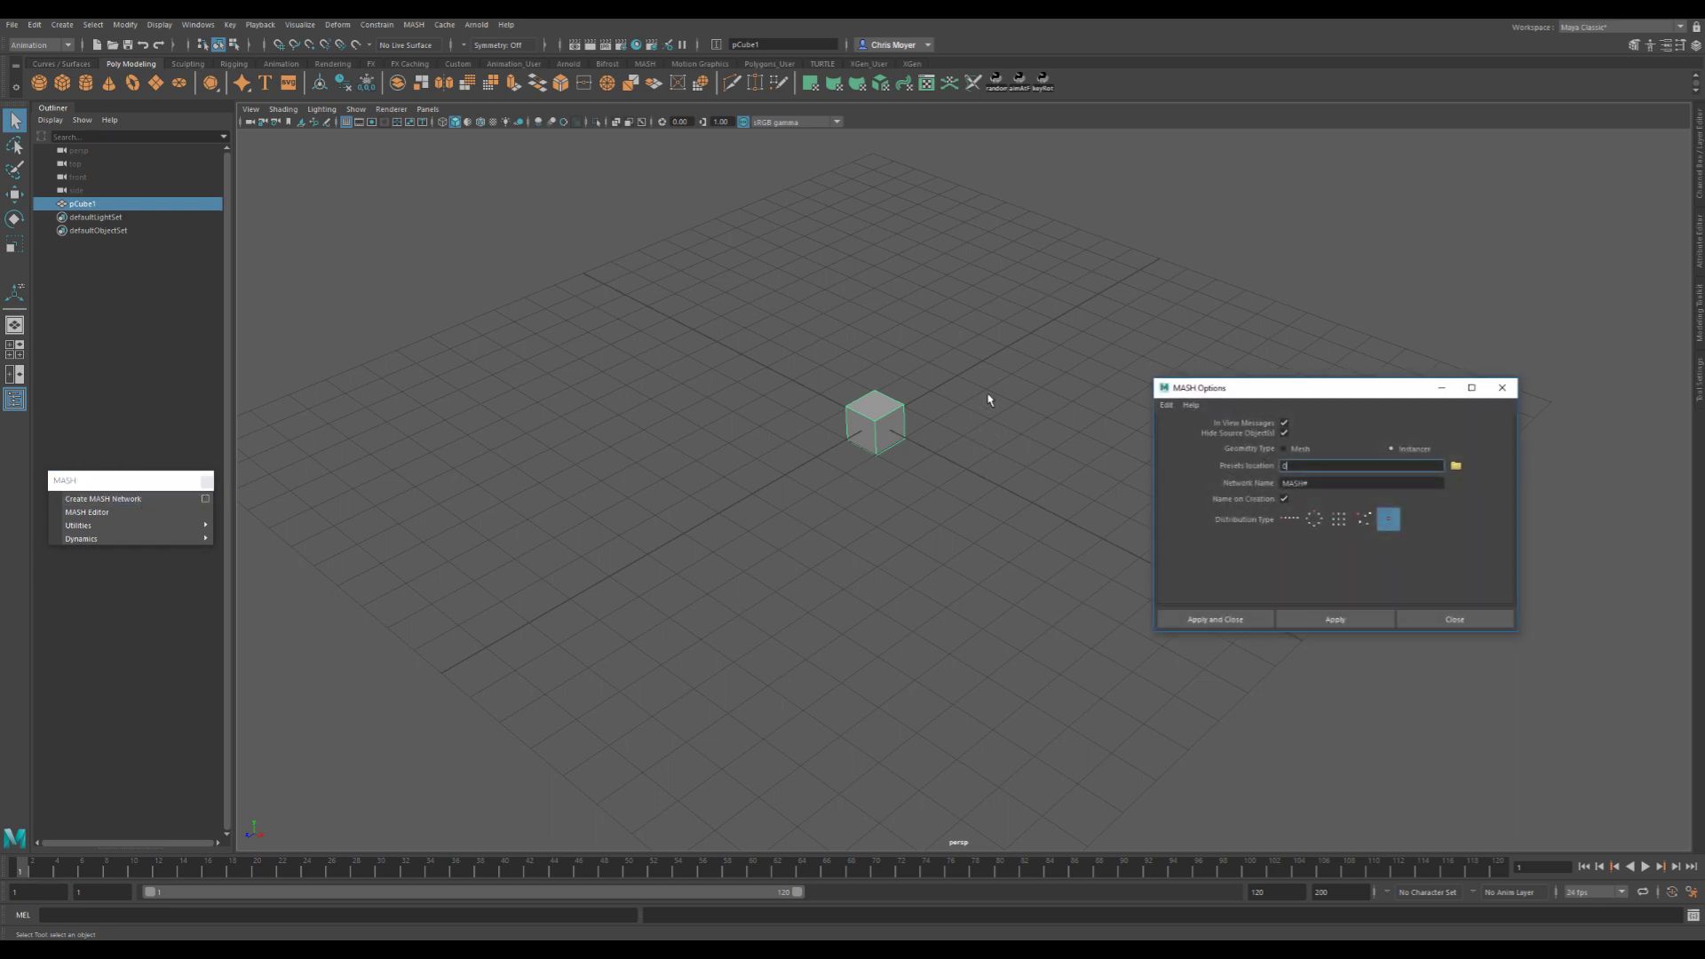
click(1165, 406)
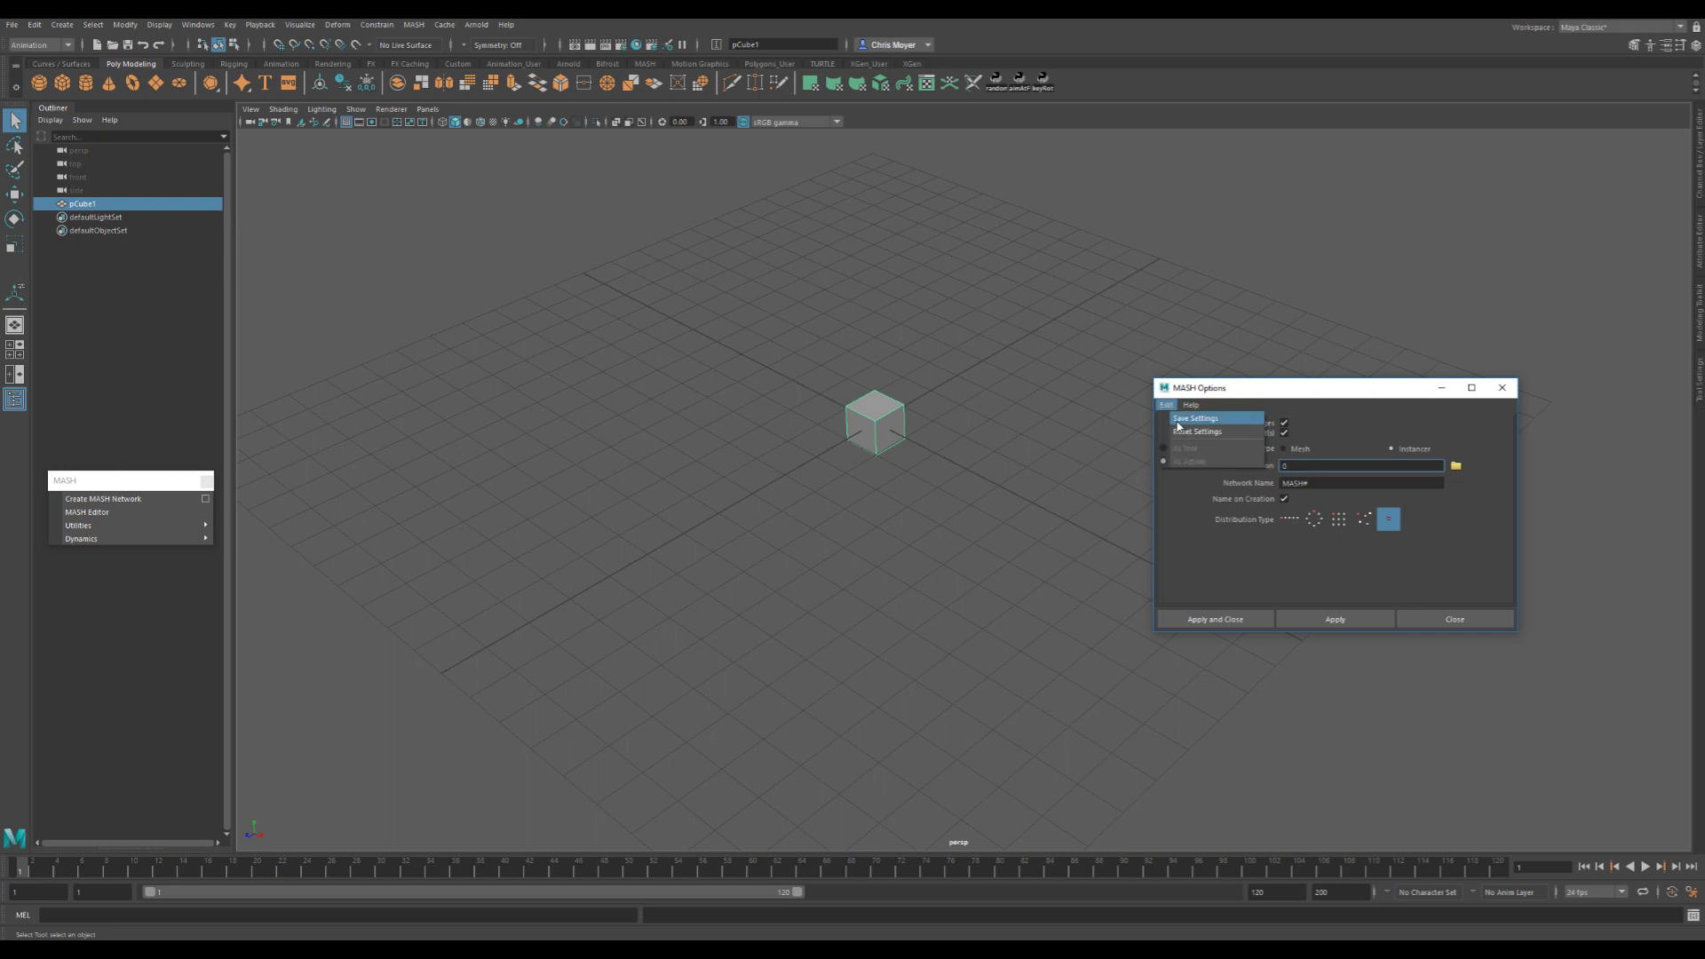
click(1182, 430)
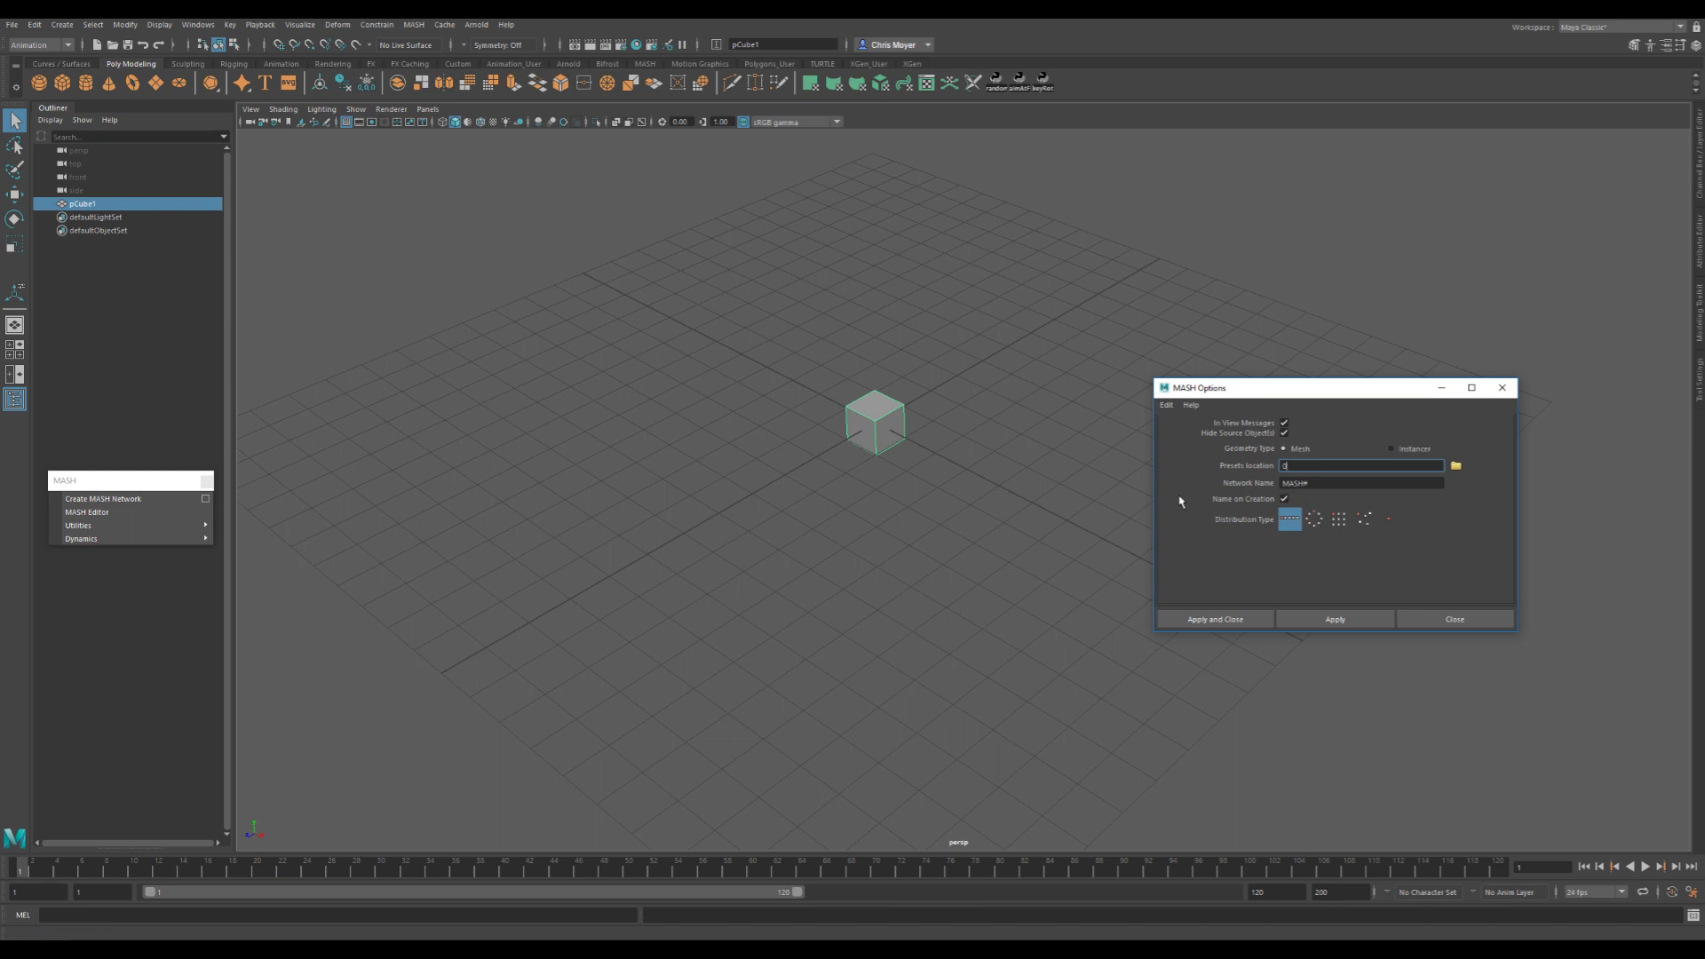
- Create a MASH network named Cuby from the cube, using the single-dot distribution type
click(1314, 523)
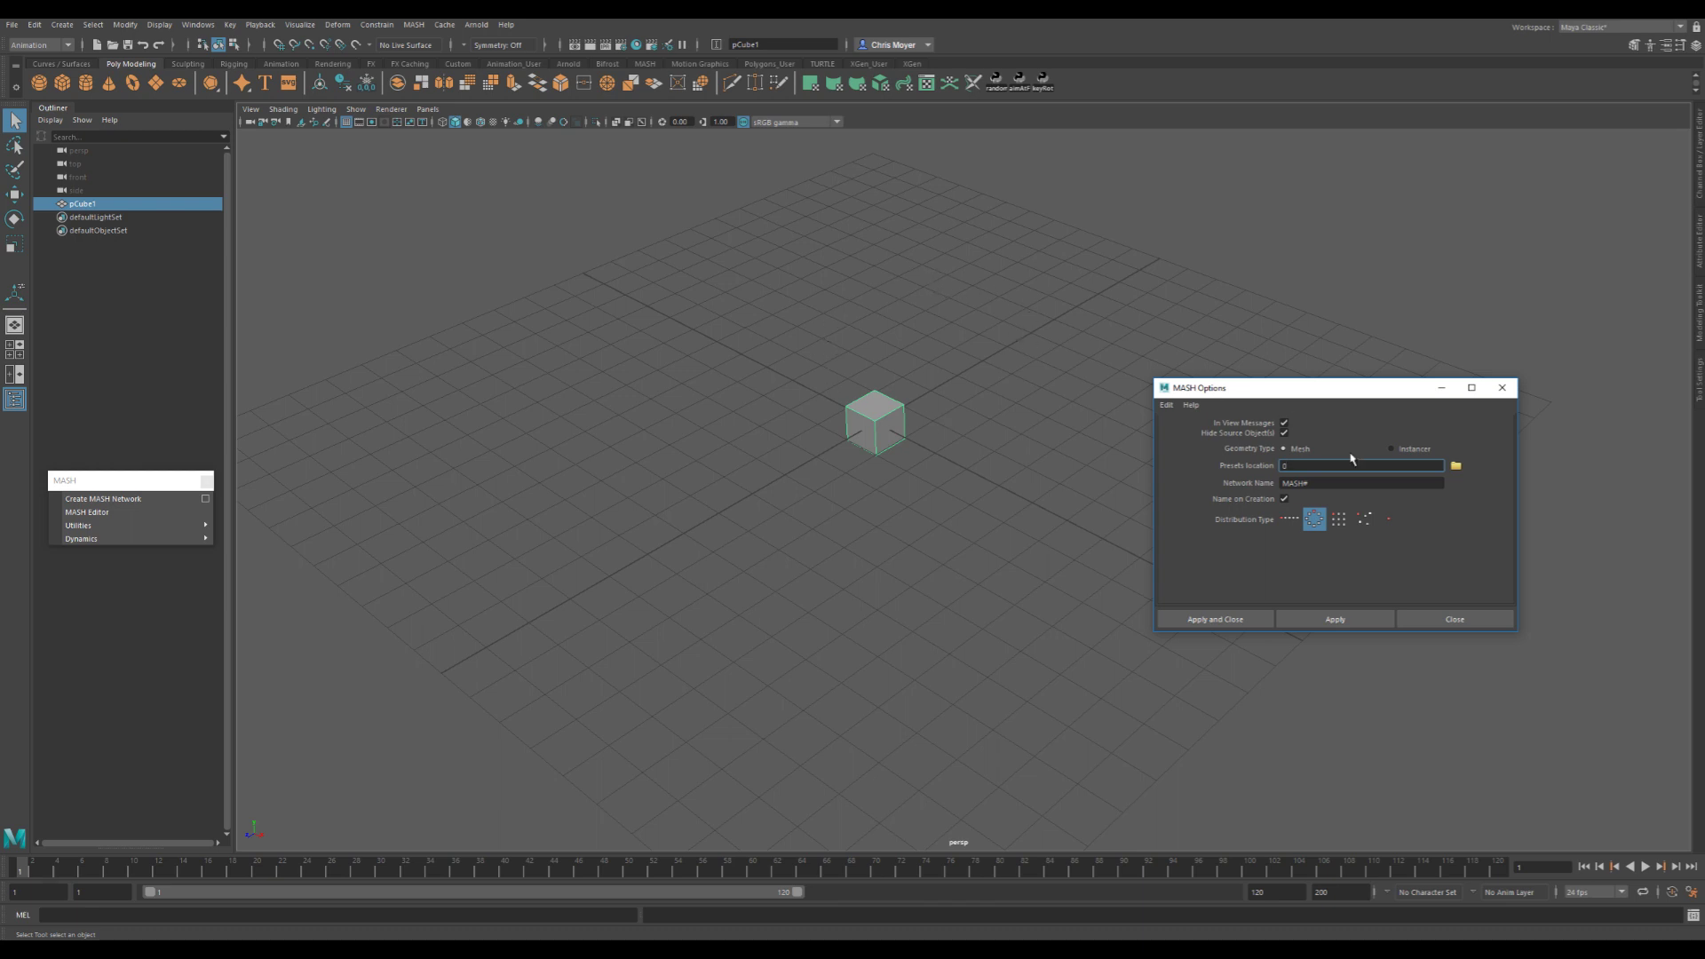
click(1339, 520)
click(1363, 521)
click(1388, 520)
click(1229, 621)
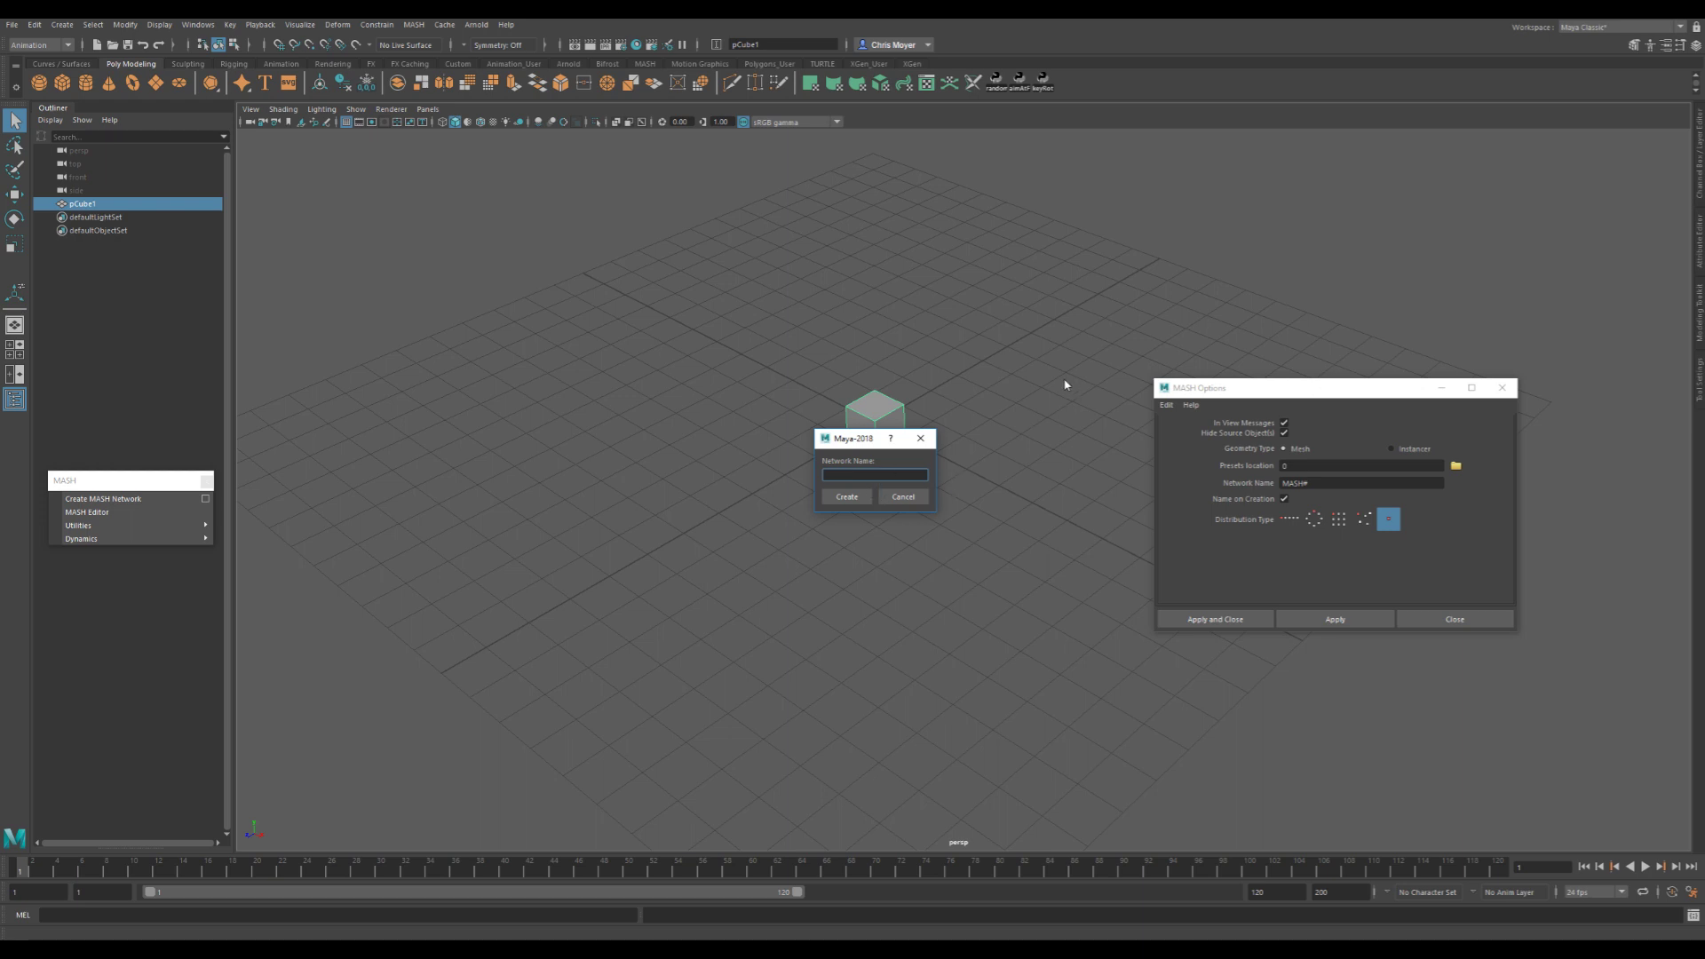
text(Cuby)
key(Return)
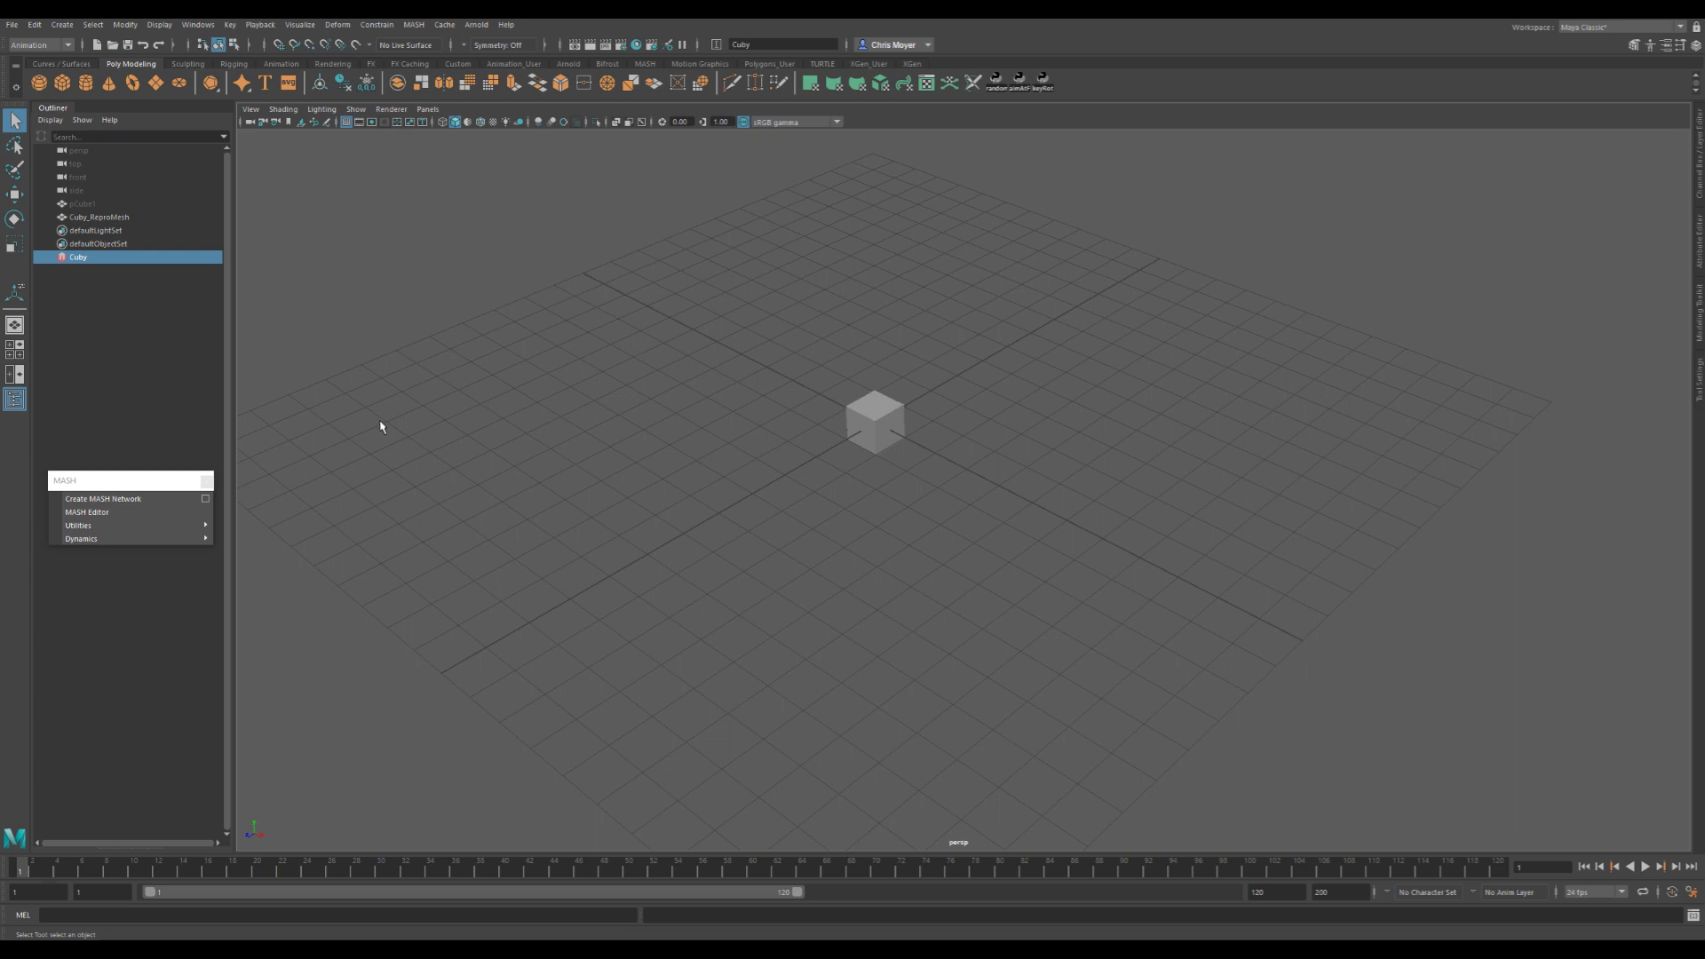
- Open the MASH Editor and switch the menu set back to Modeling
click(140, 512)
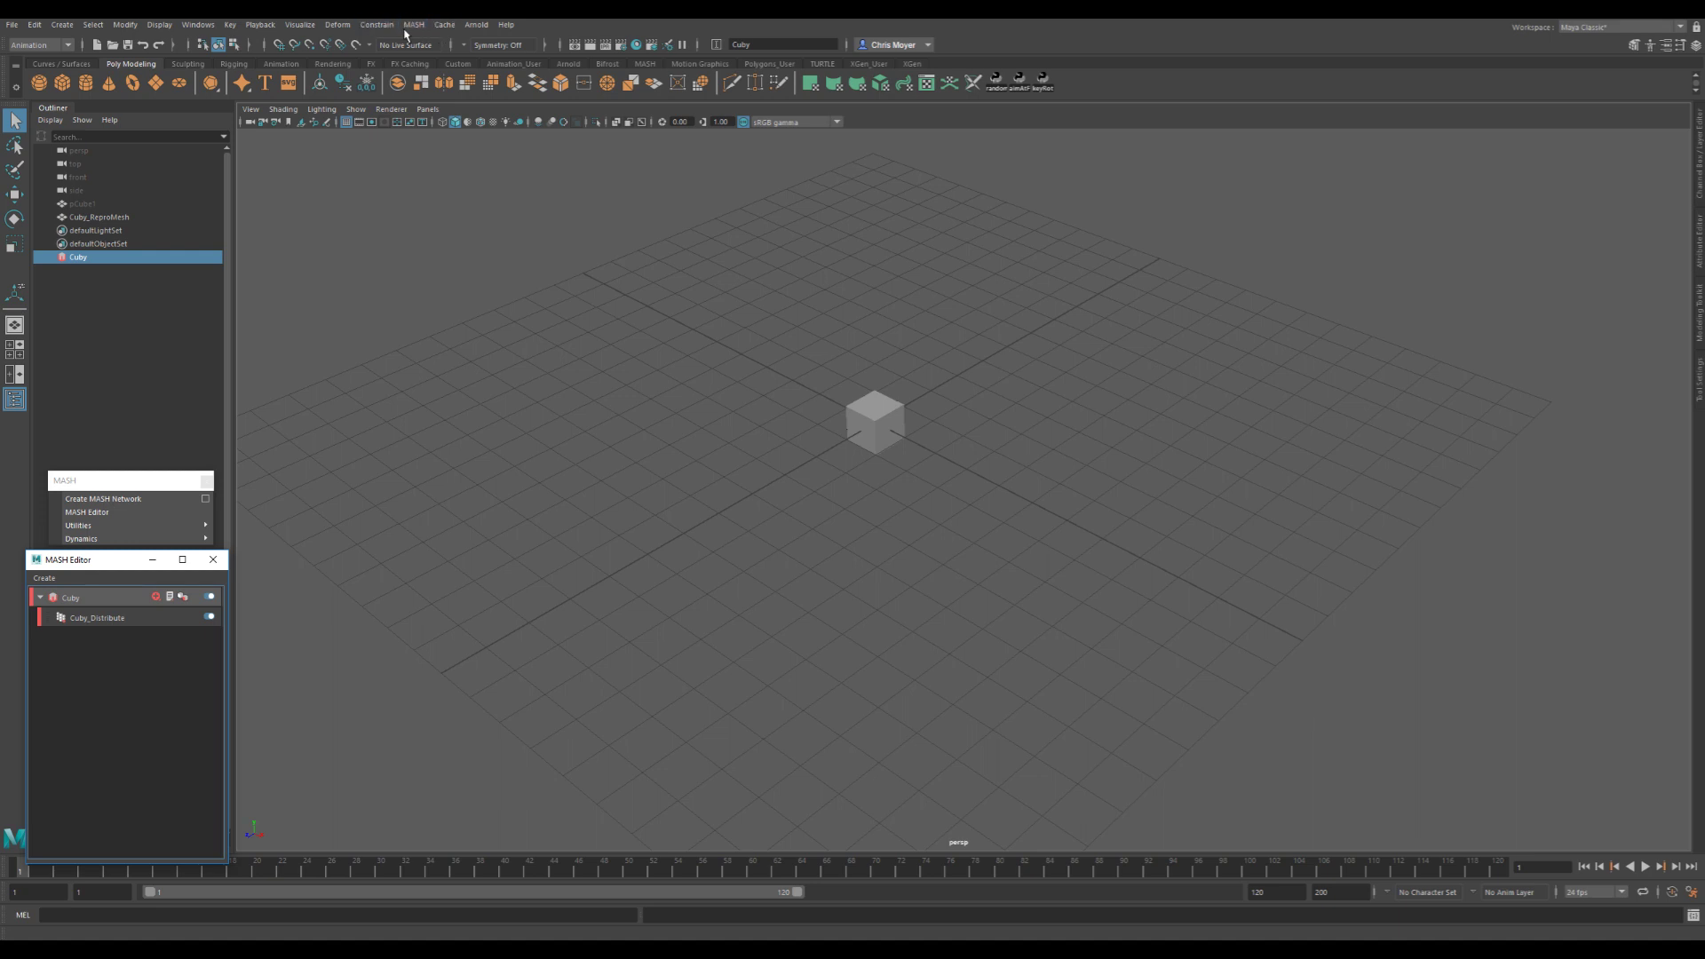
click(41, 46)
click(26, 59)
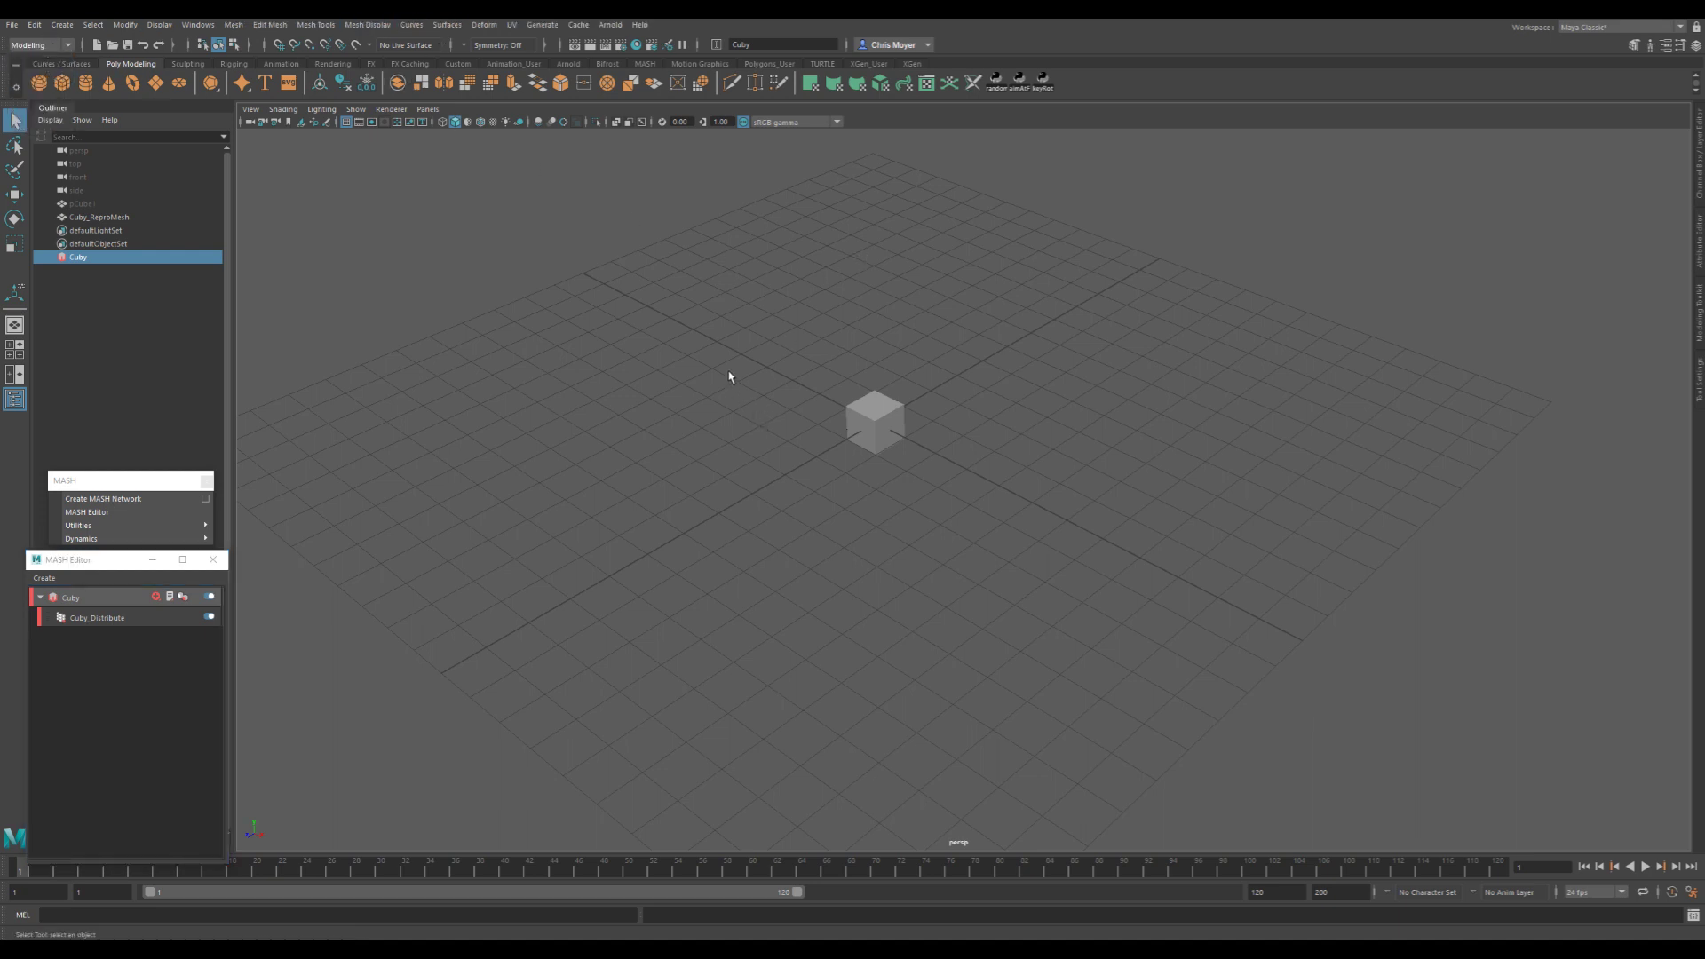
- Examine the MASH commands available in the hotbox over the perspective view
key(space)
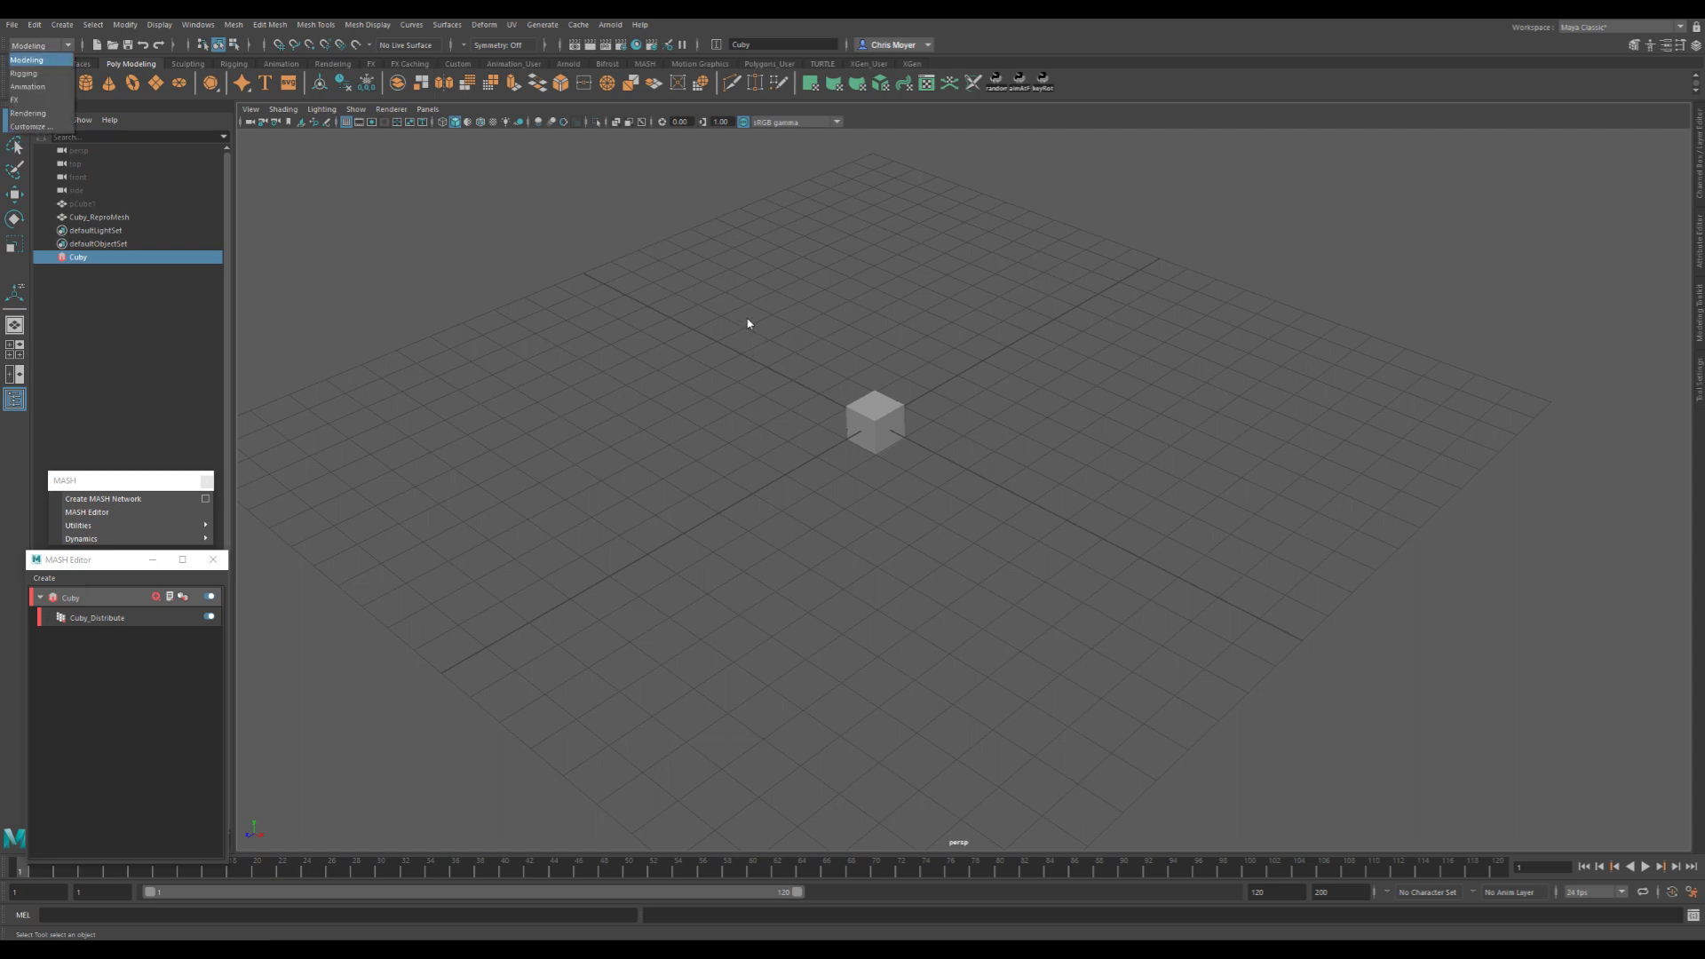
click(747, 323)
key(space)
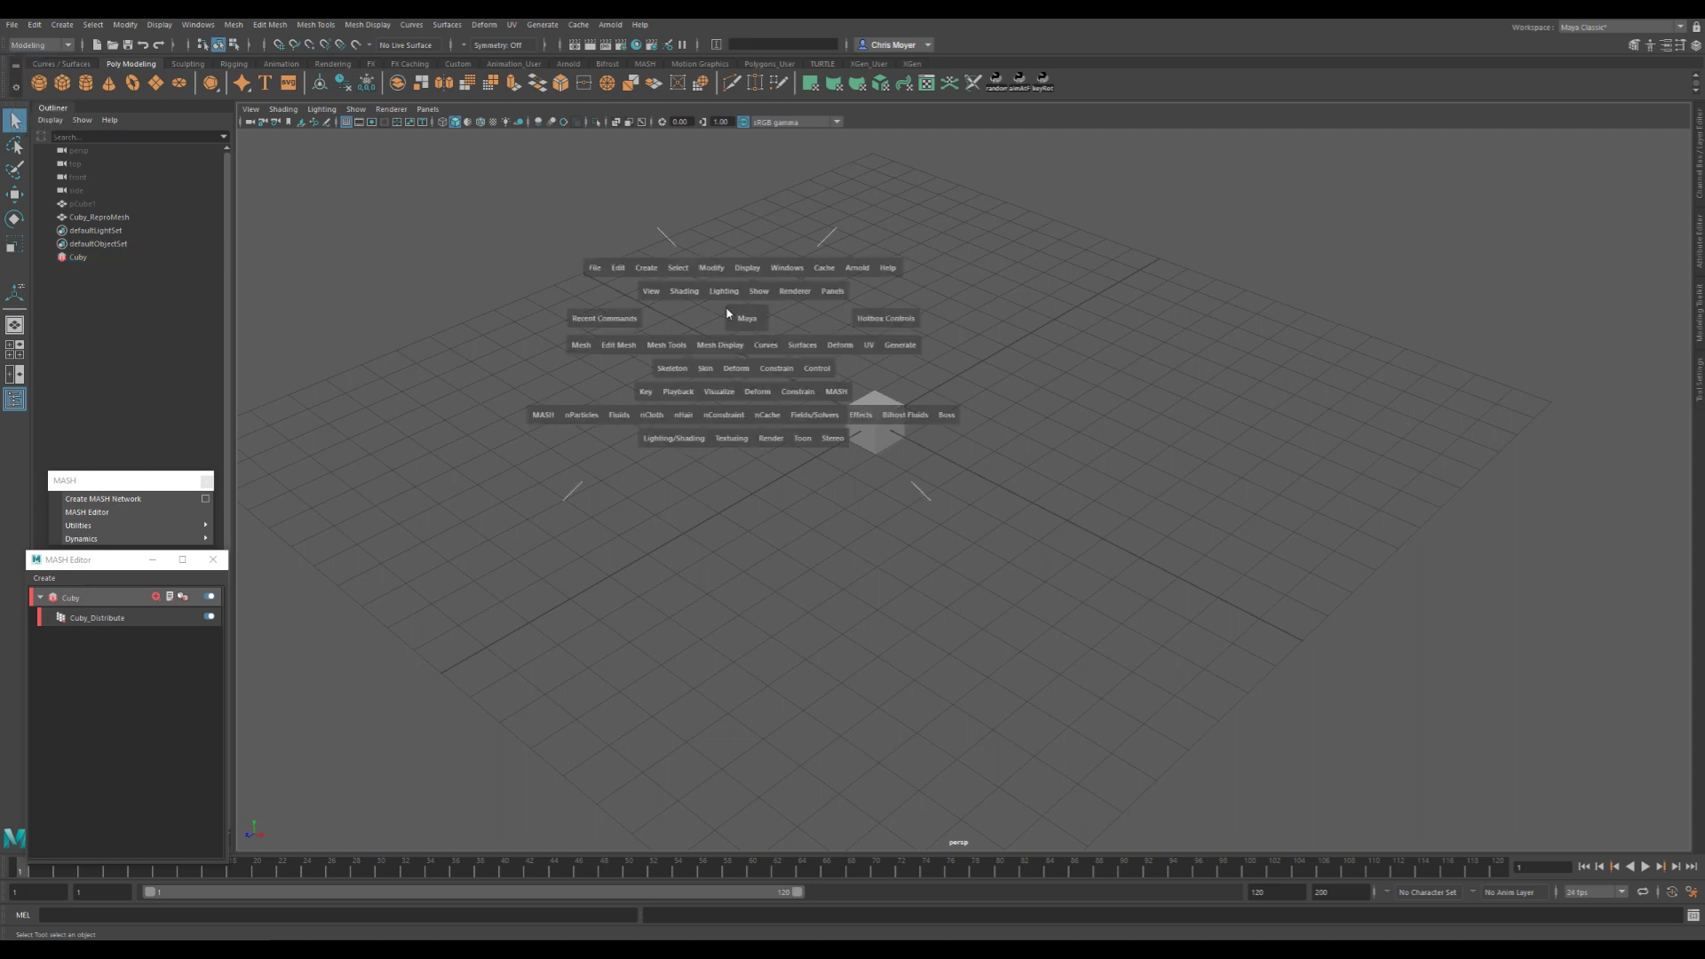
click(841, 393)
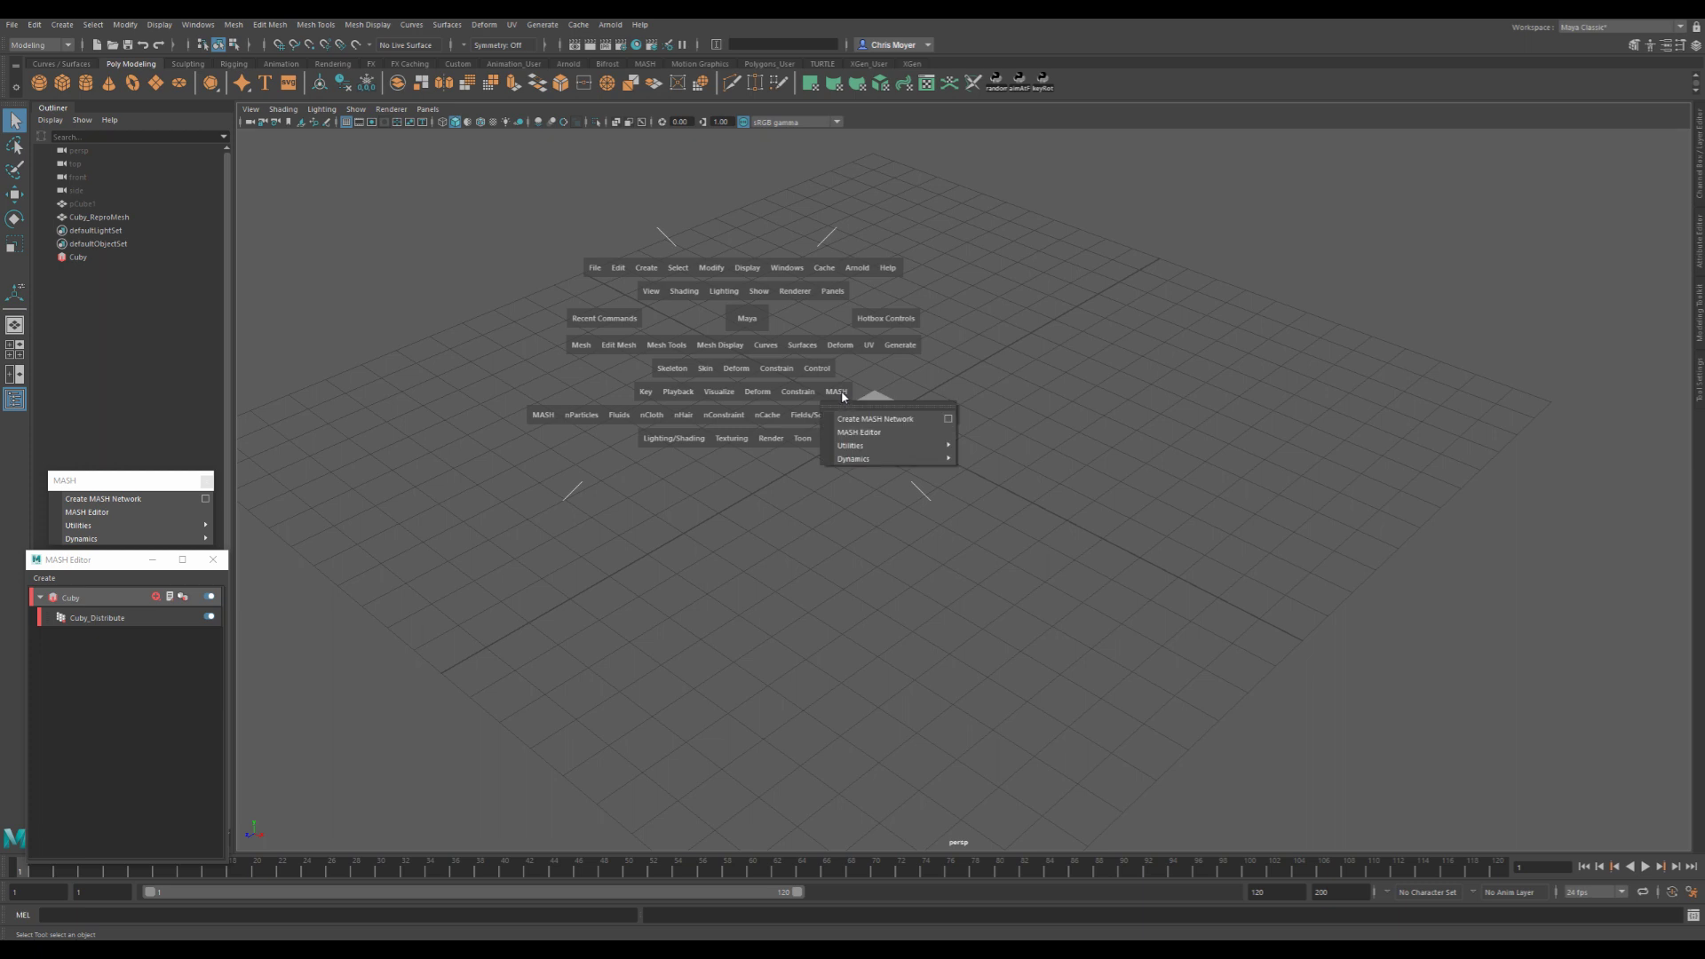
click(841, 392)
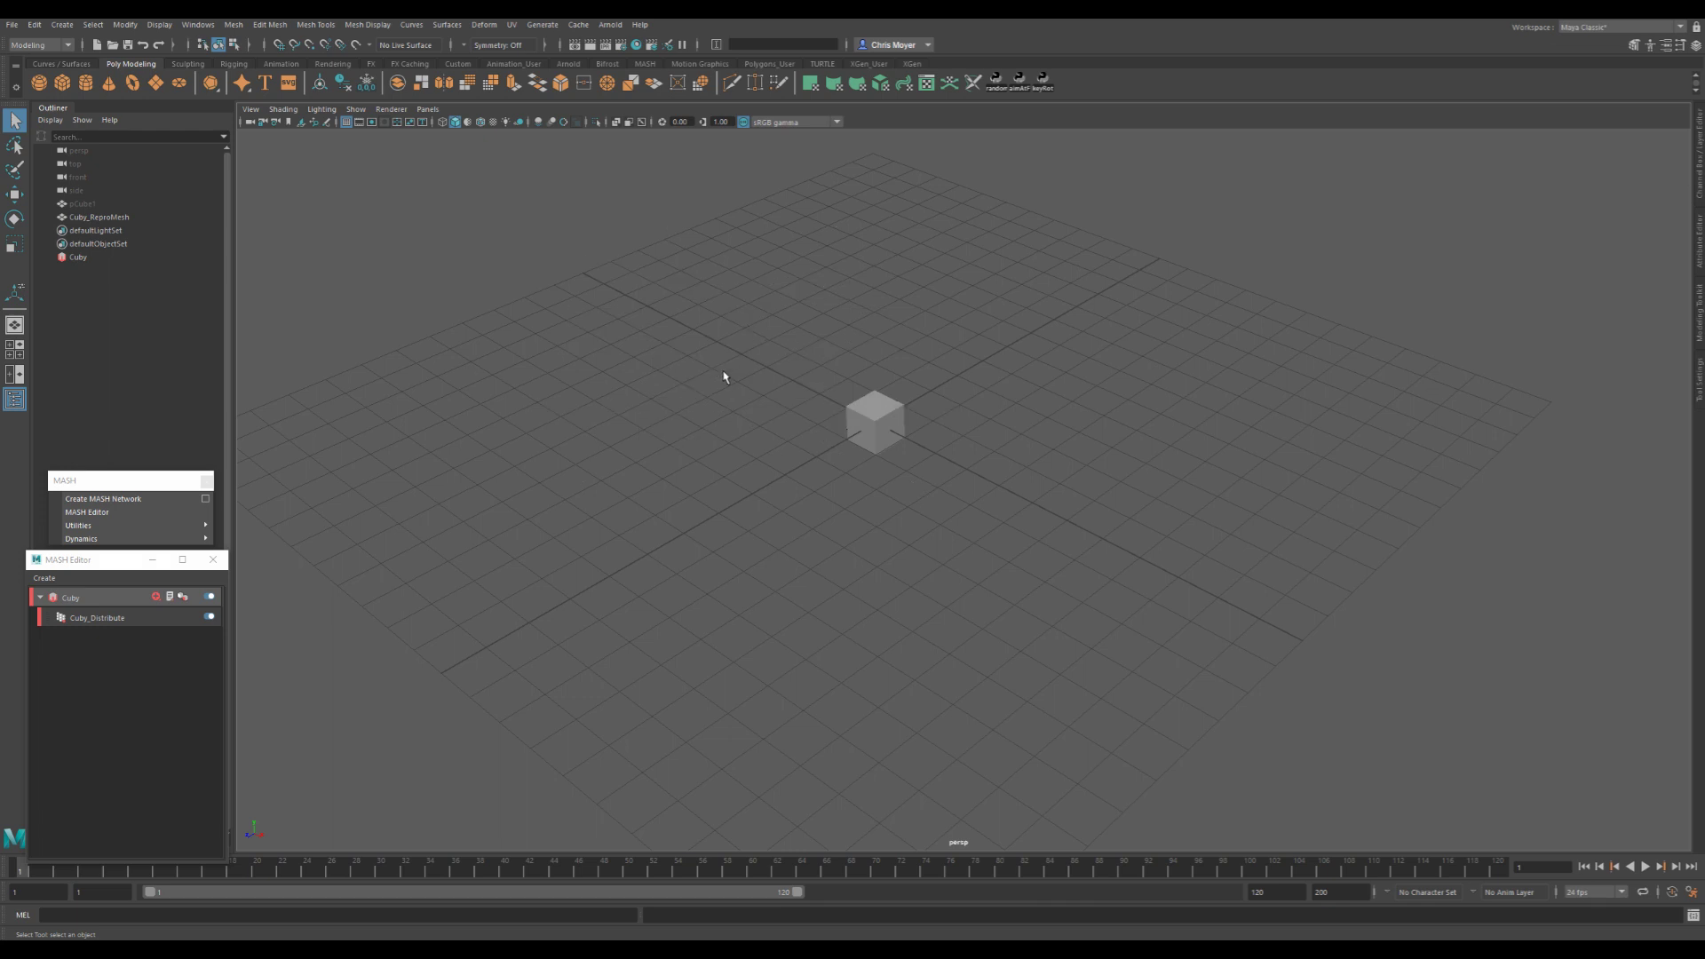
key(space)
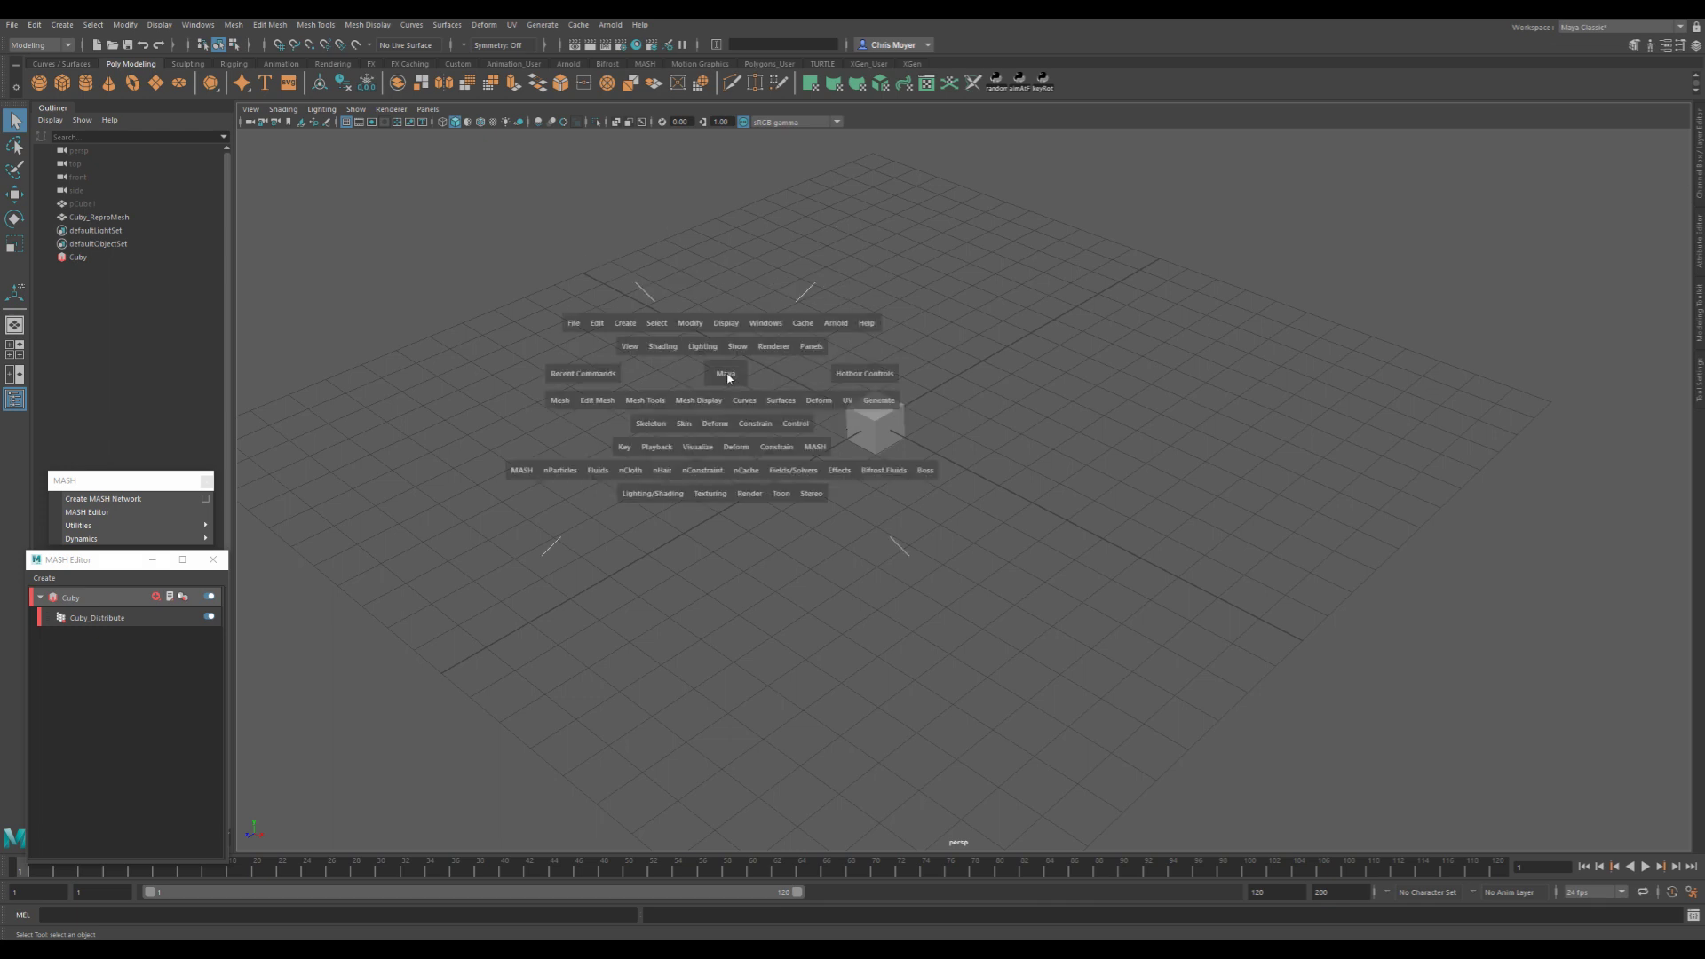
click(815, 447)
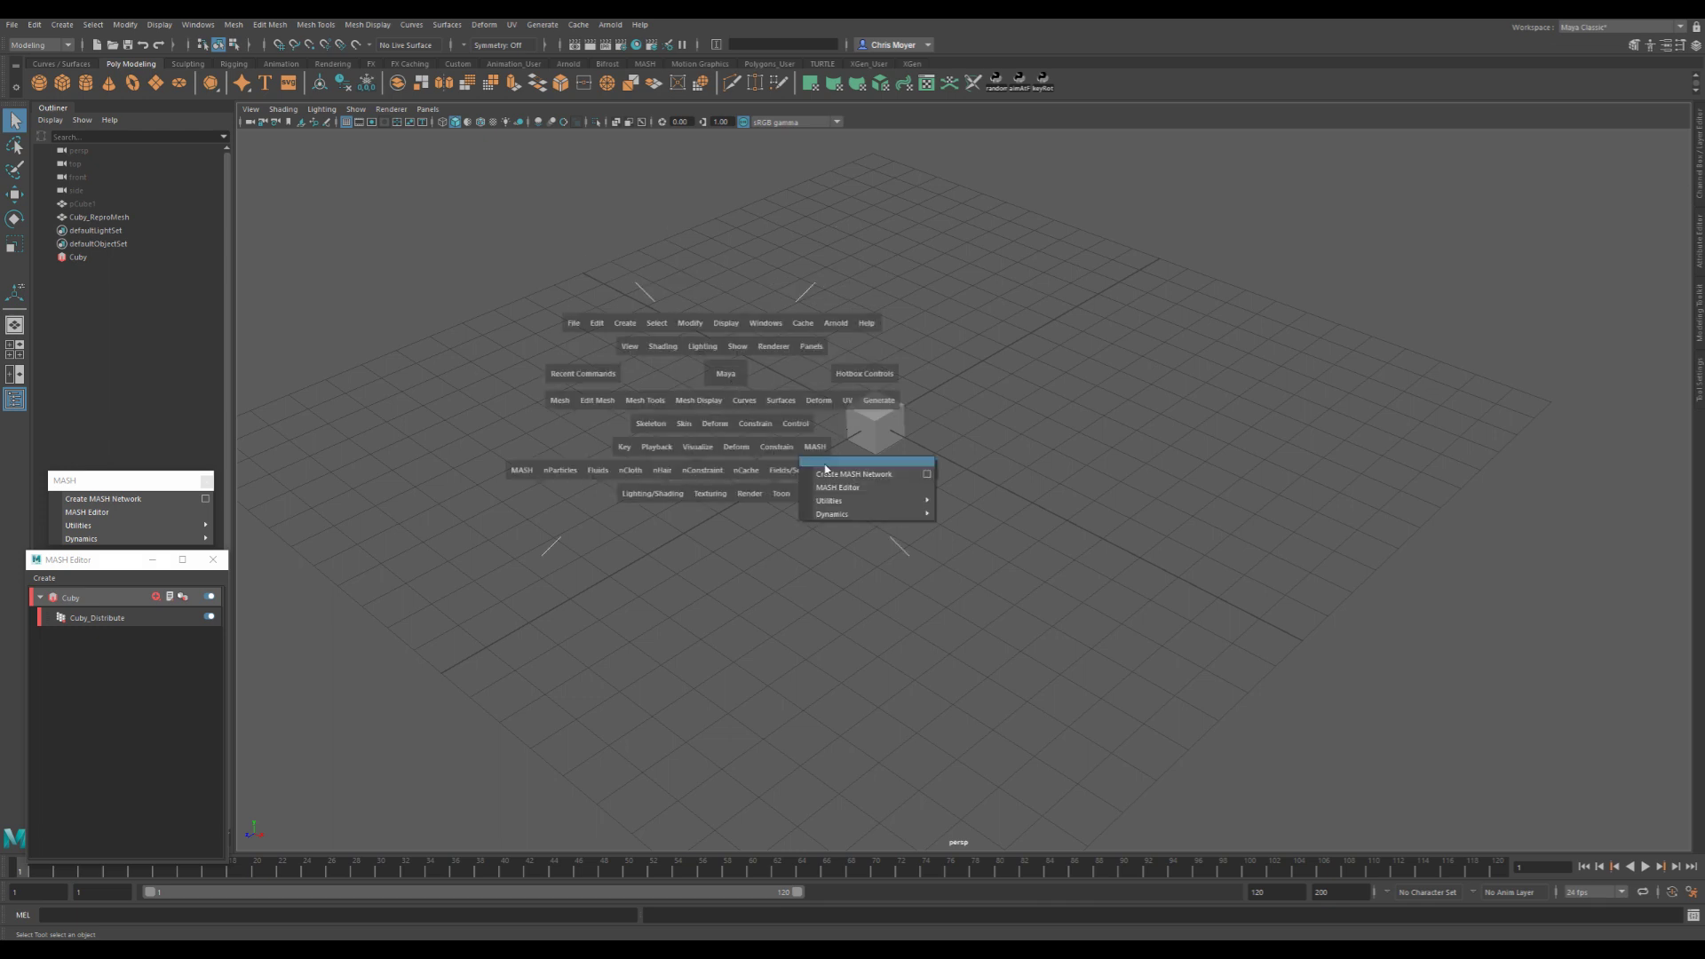
click(804, 434)
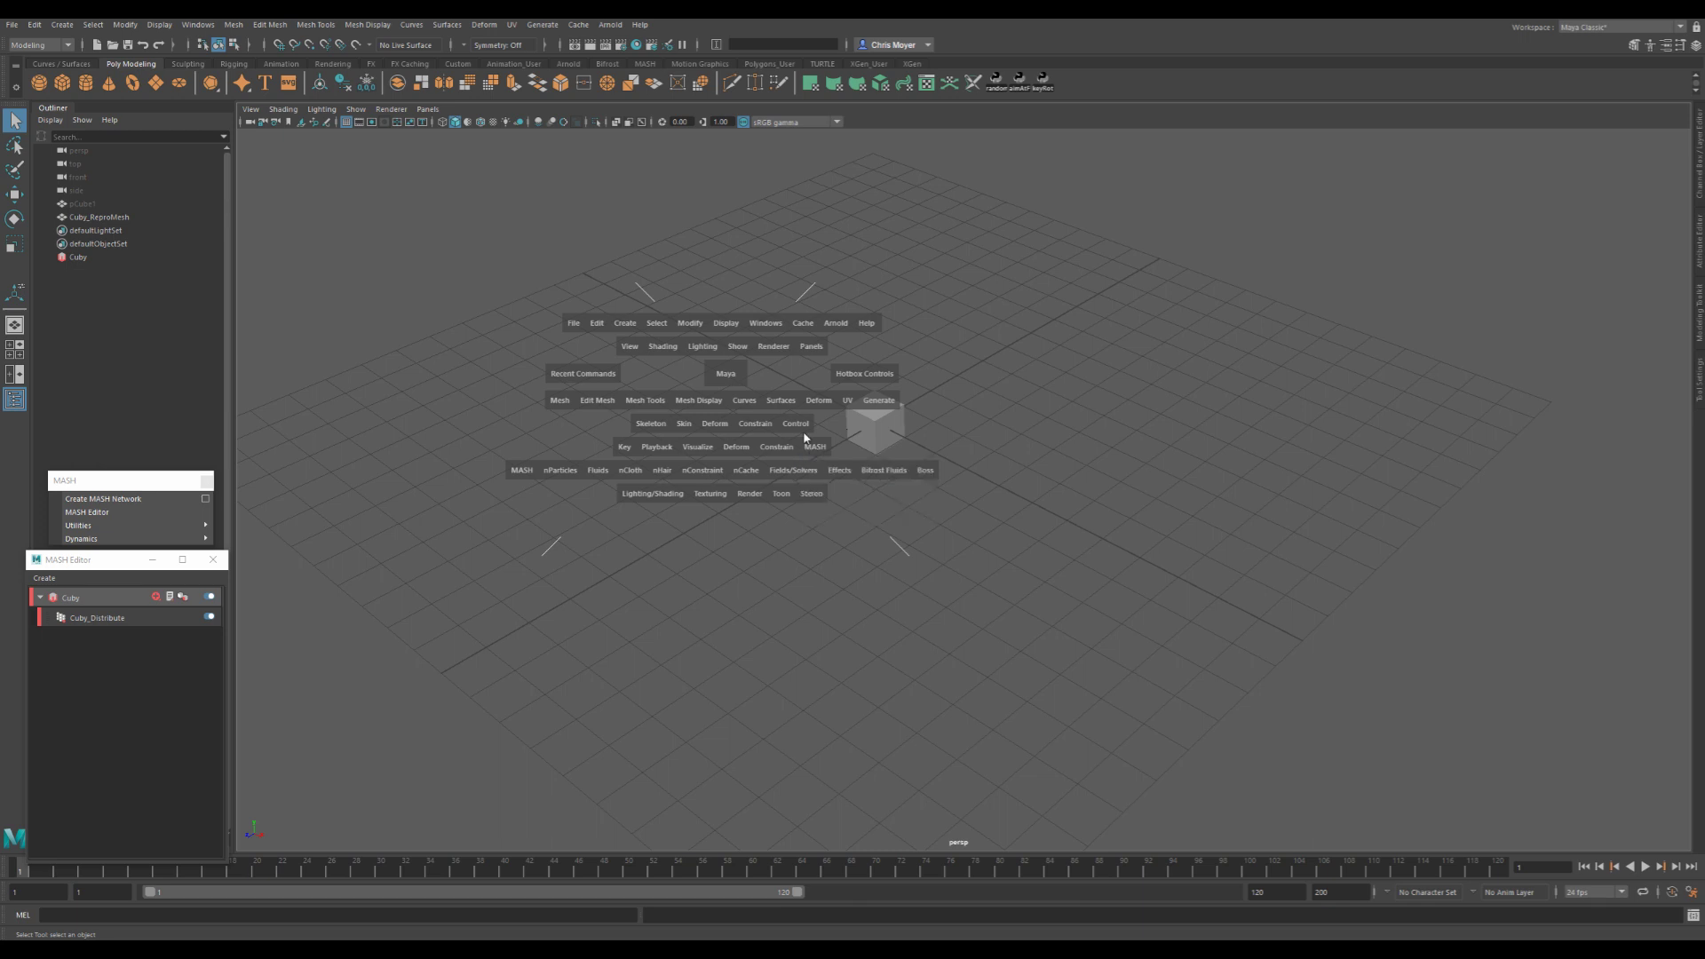
key(space)
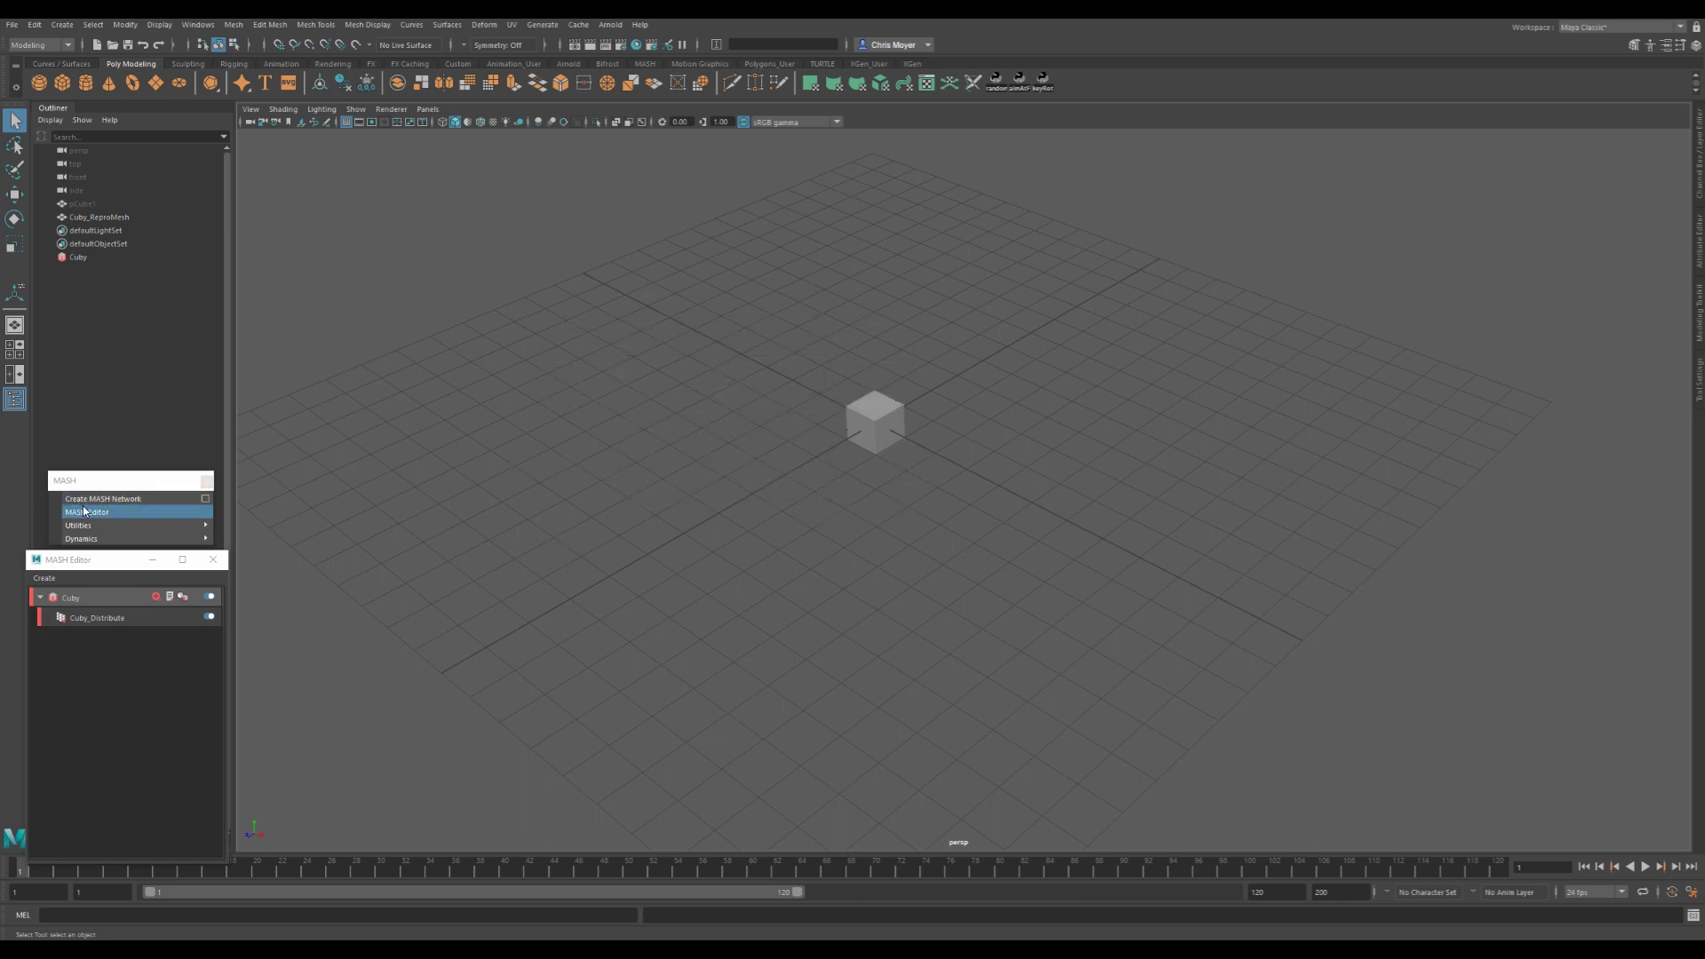
- Open the Attribute Editor and load the Cuby network's Waiter attributes from the MASH Editor
click(107, 604)
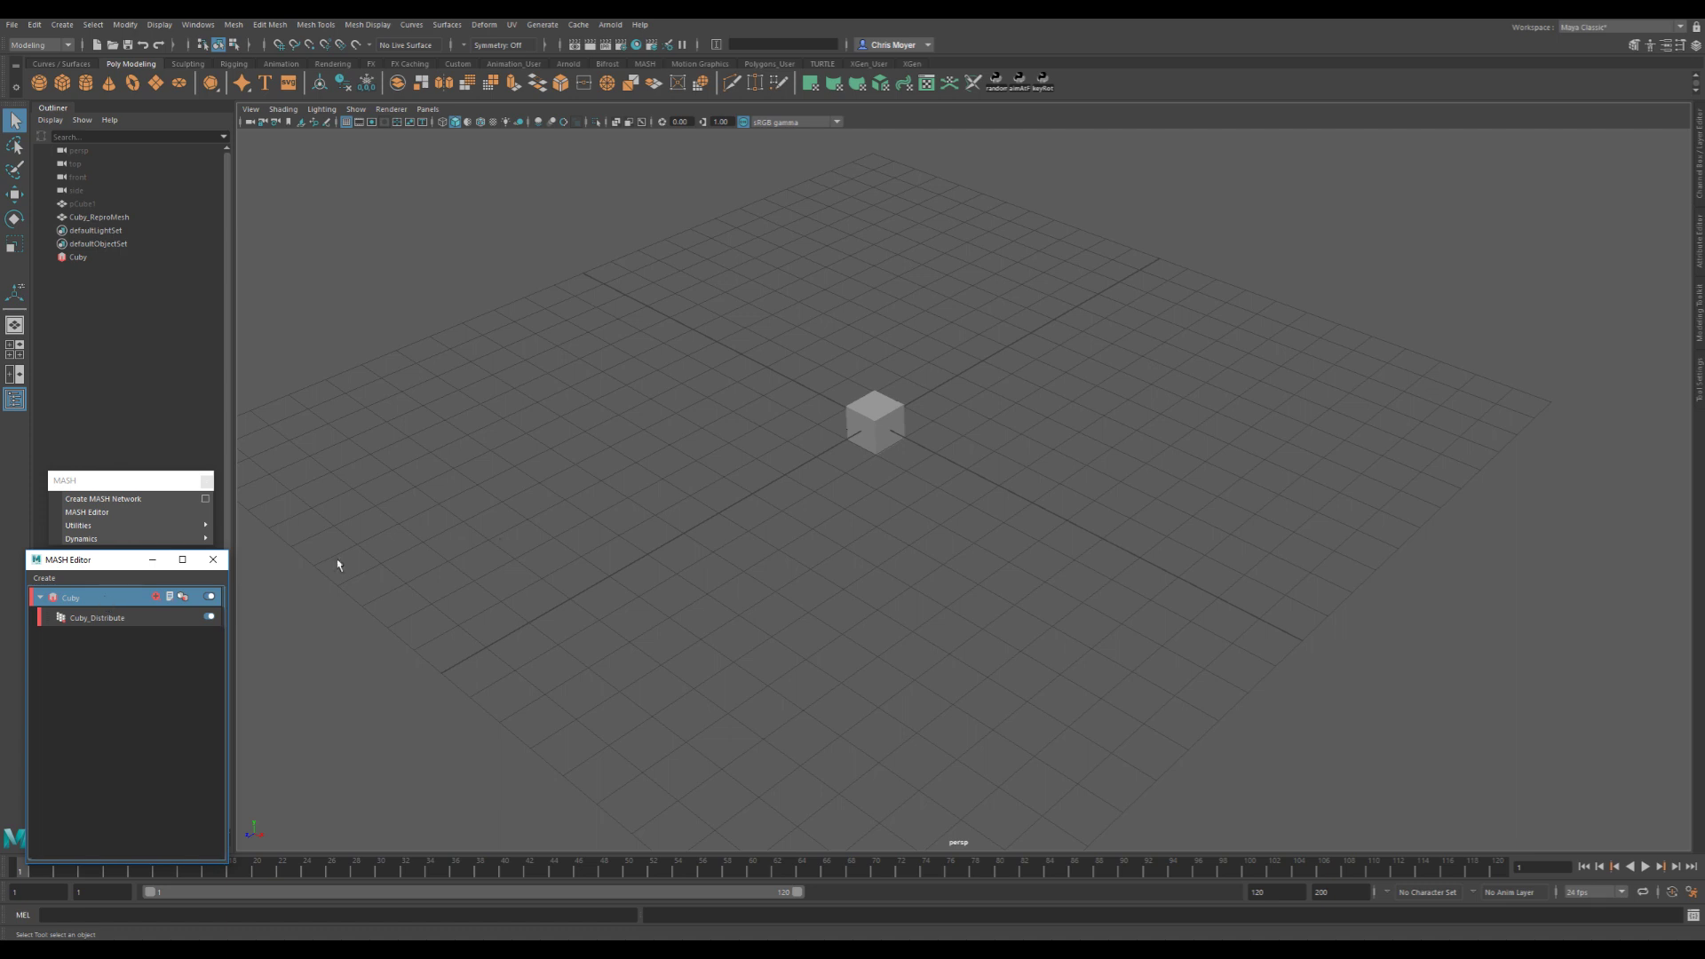
click(1689, 229)
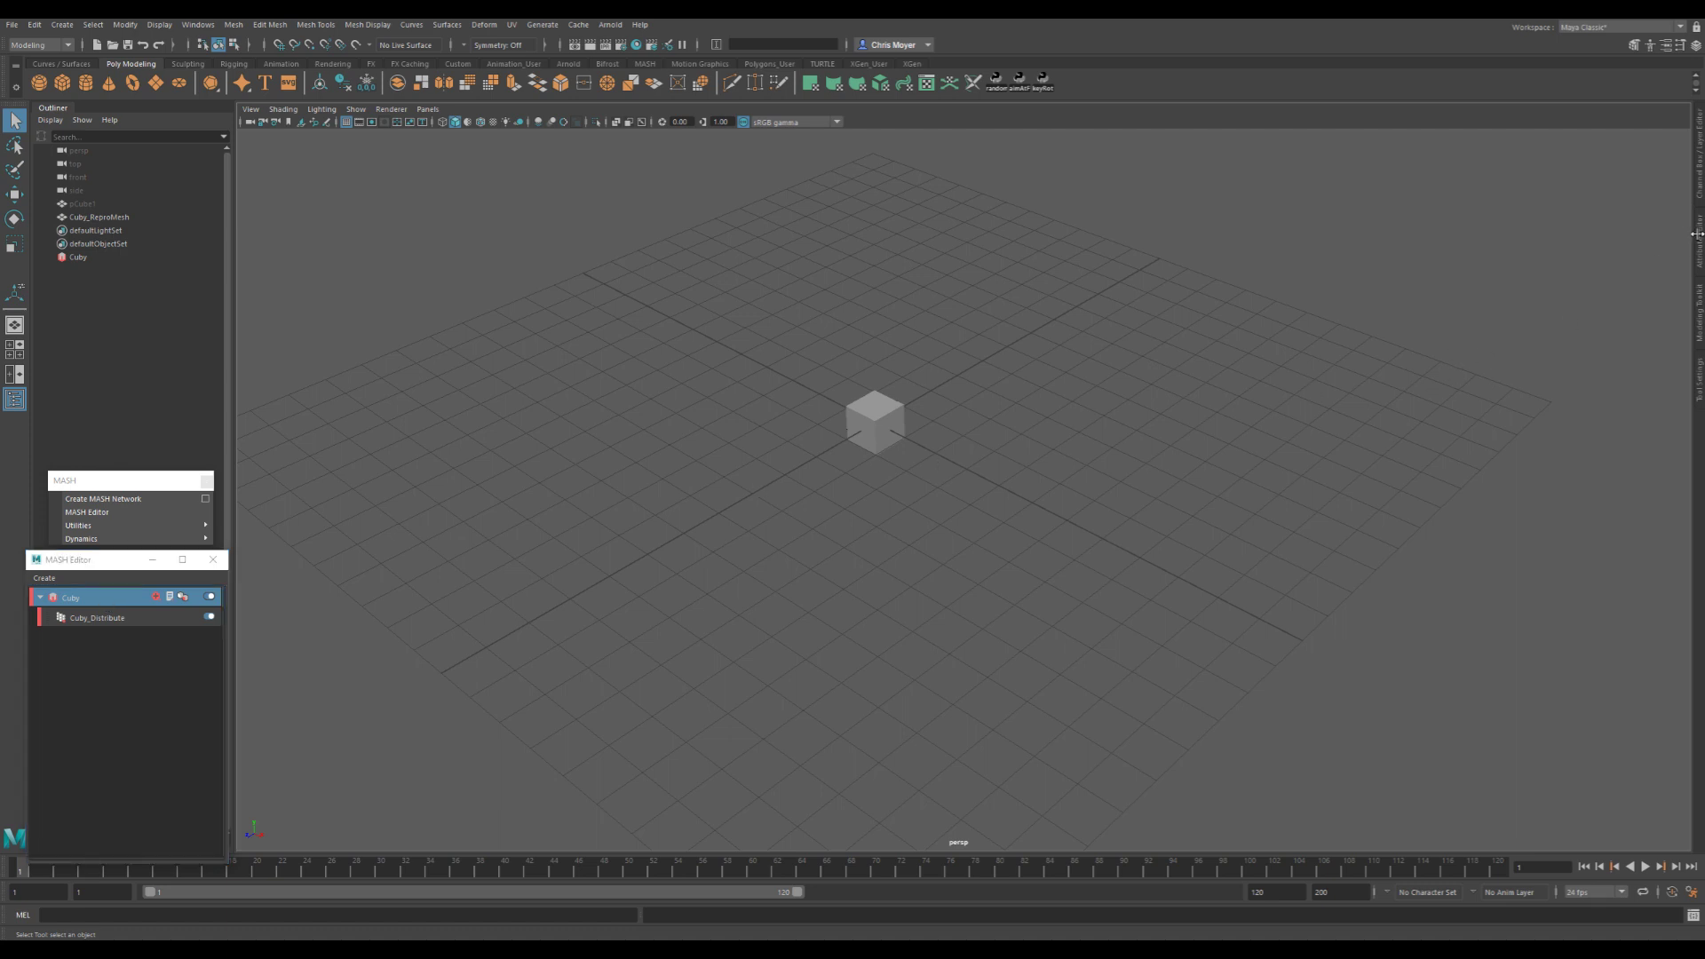
click(1699, 256)
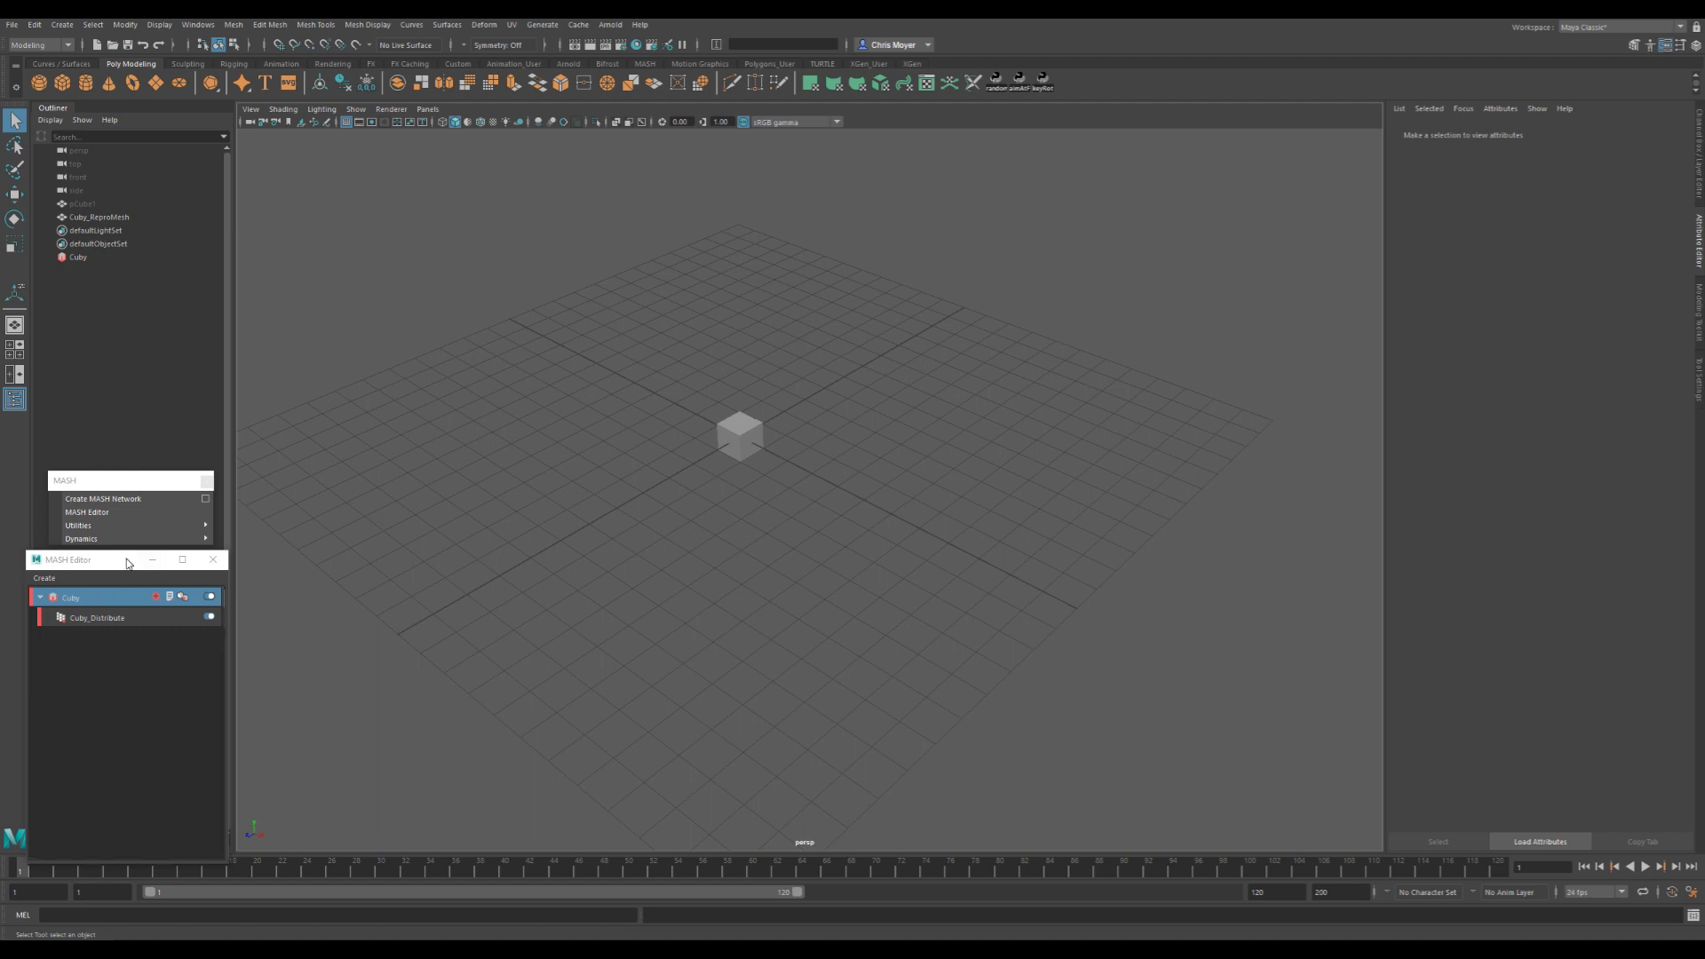
click(88, 600)
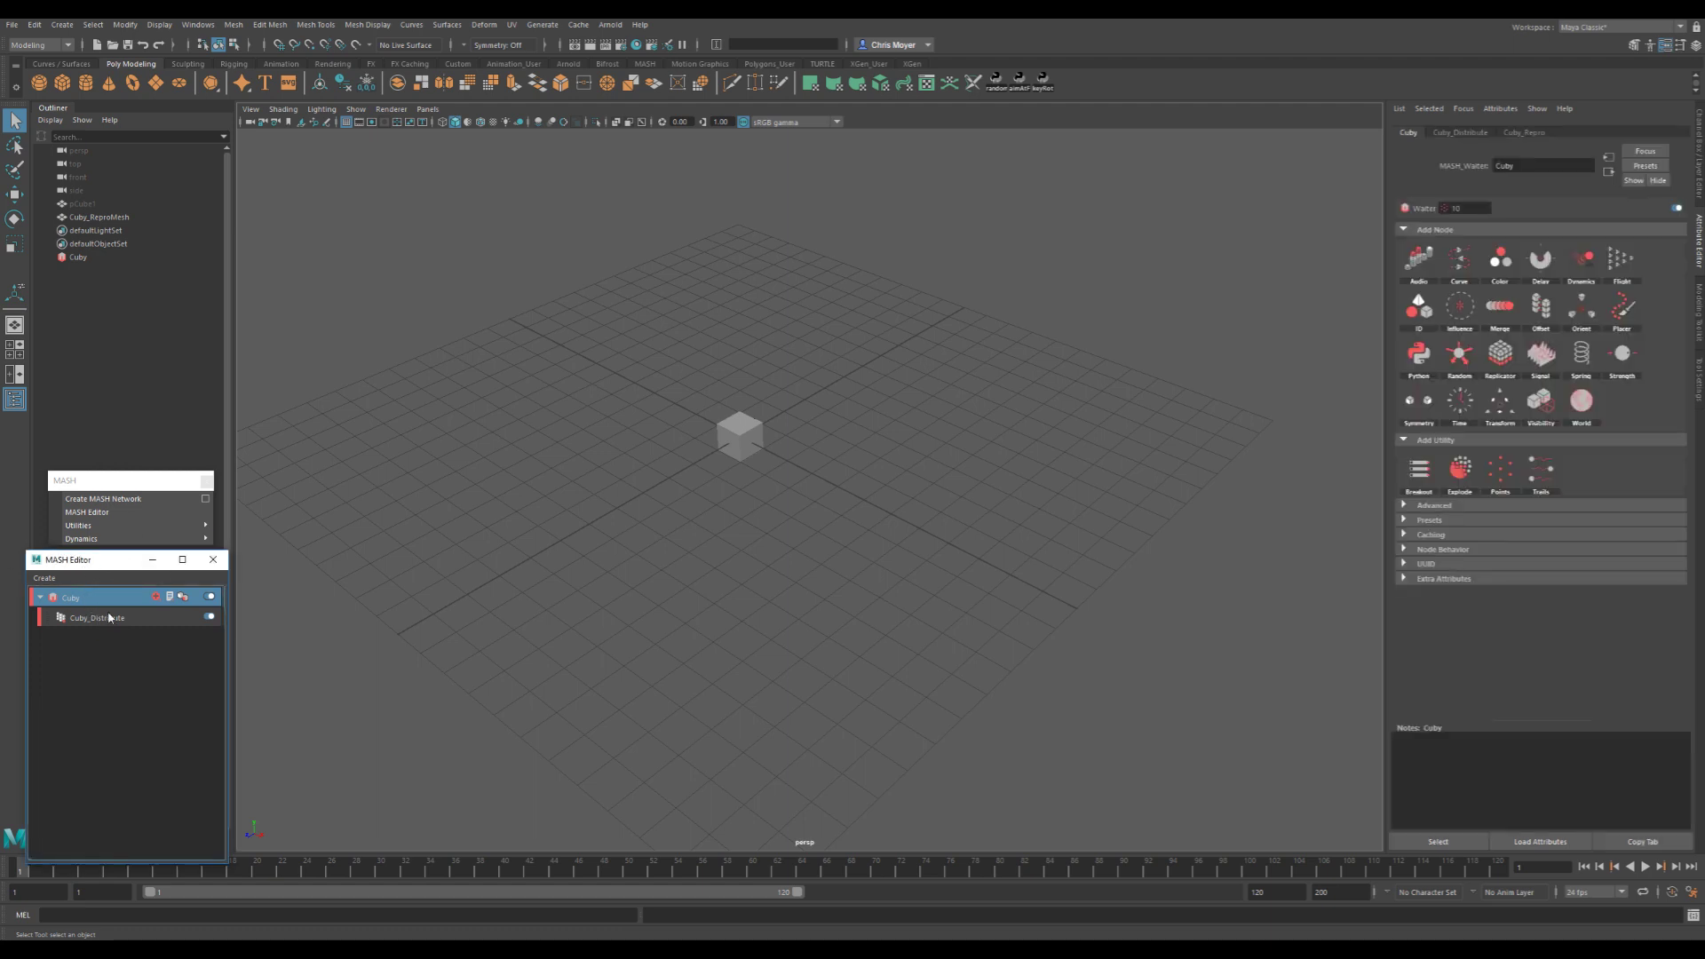
- Load the Cuby_Distribute node's attributes in the Attribute Editor
click(110, 617)
click(105, 605)
click(1462, 133)
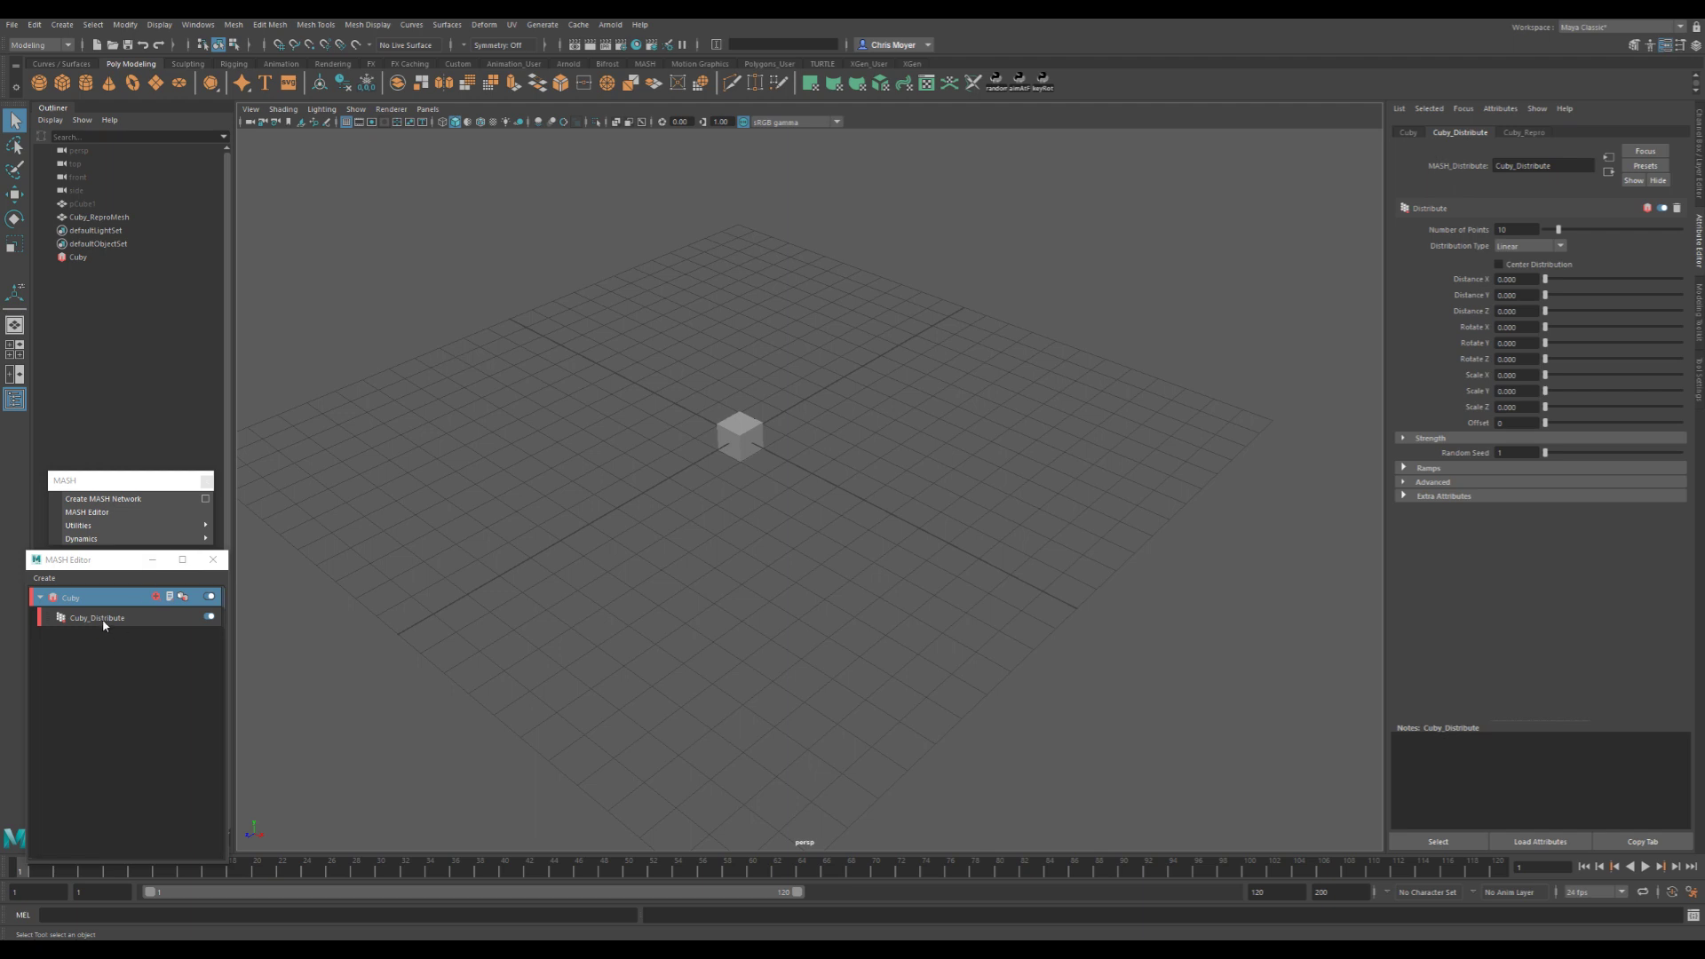
click(44, 620)
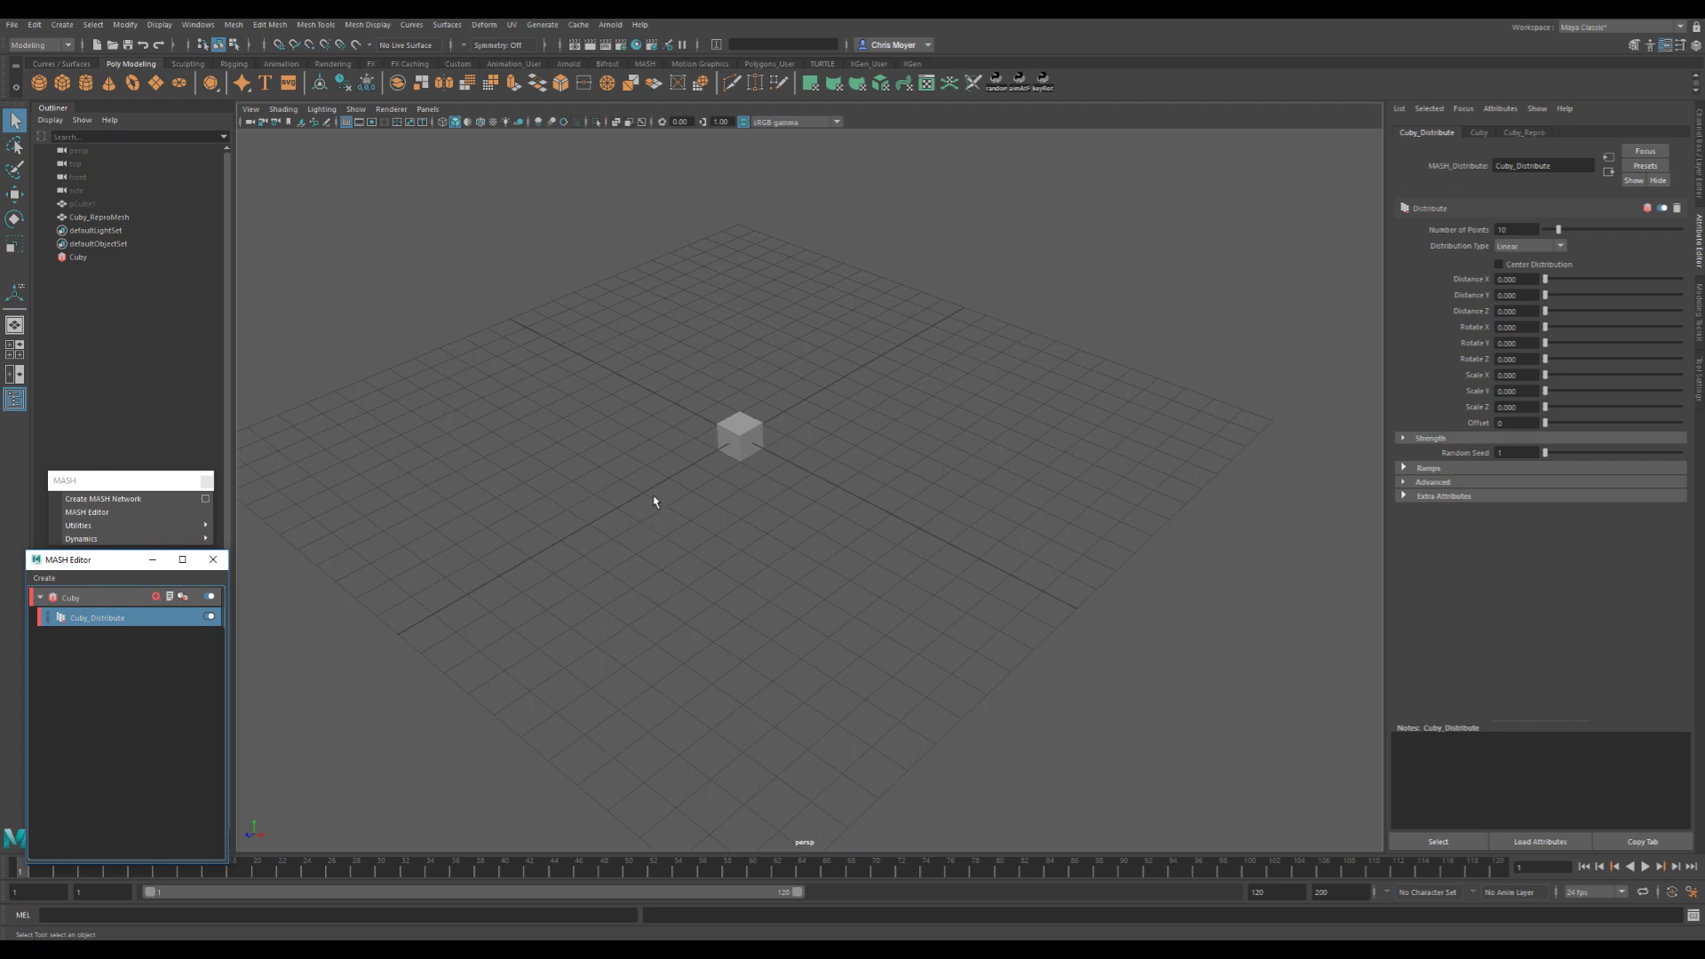
- Spread the cubes diagonally with Distance X about 16, Distance Y about 12.2 and Distance Z about 12.5
drag(1545, 279, 1581, 280)
alt+drag(1222, 400, 1076, 409)
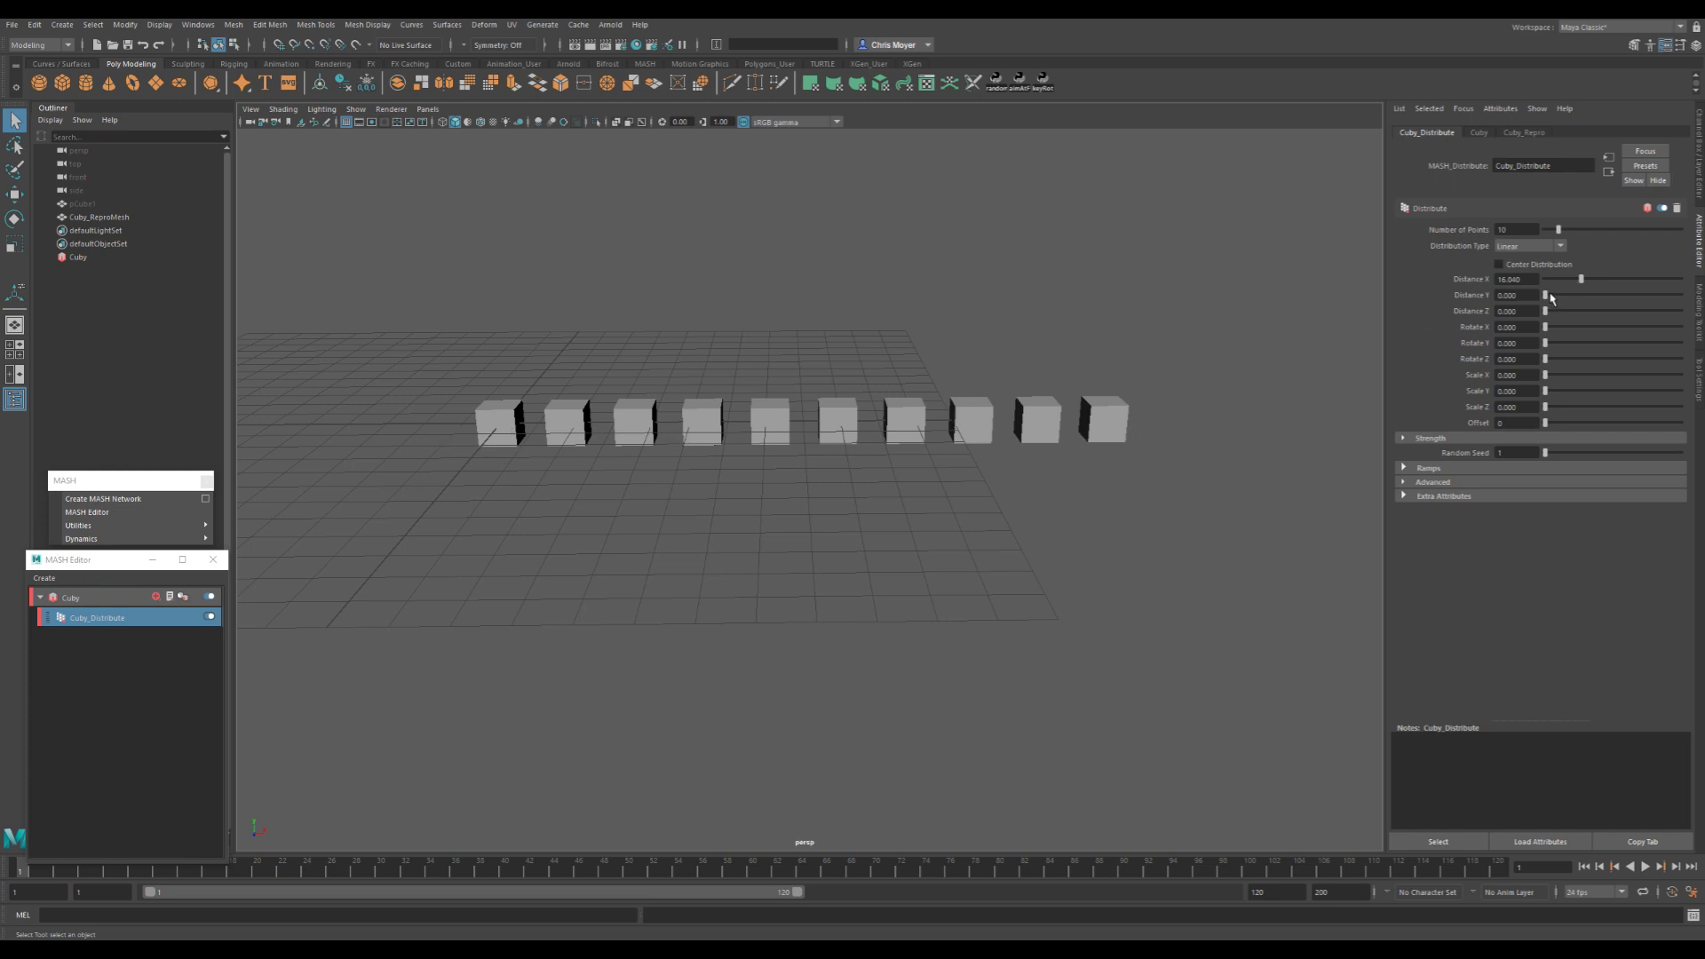
mouse_move(1545, 295)
mouse_down()
mouse_move(1572, 295)
mouse_move(1572, 311)
mouse_up()
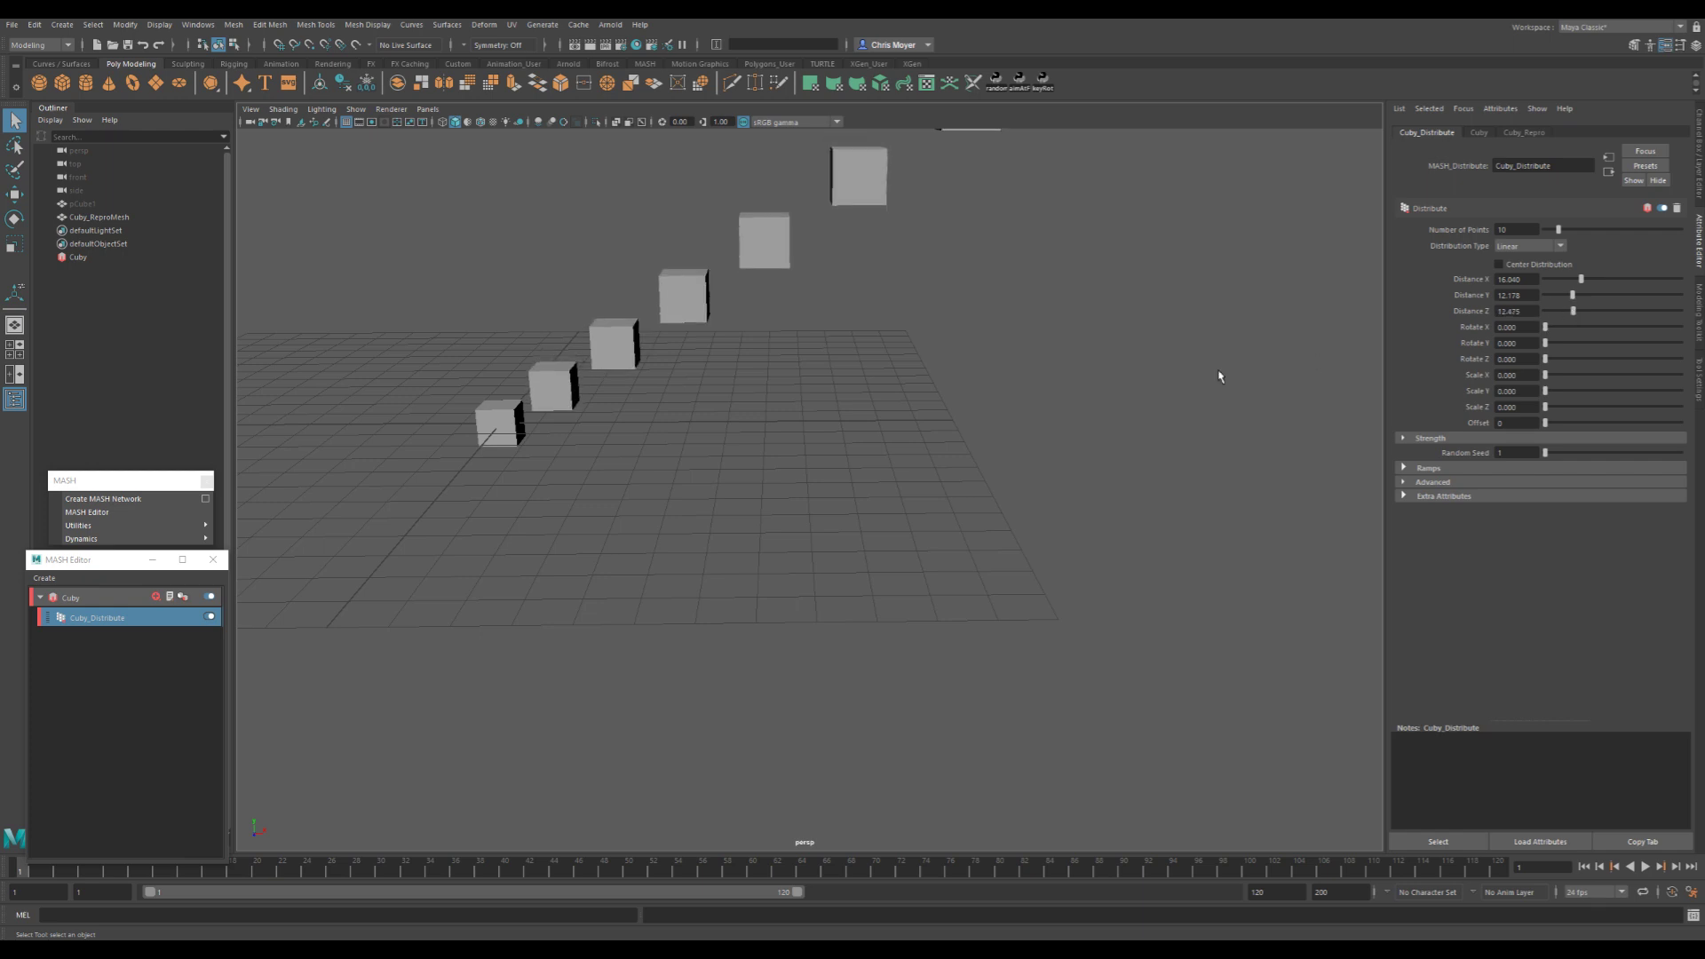
alt+drag(1218, 377, 1036, 442)
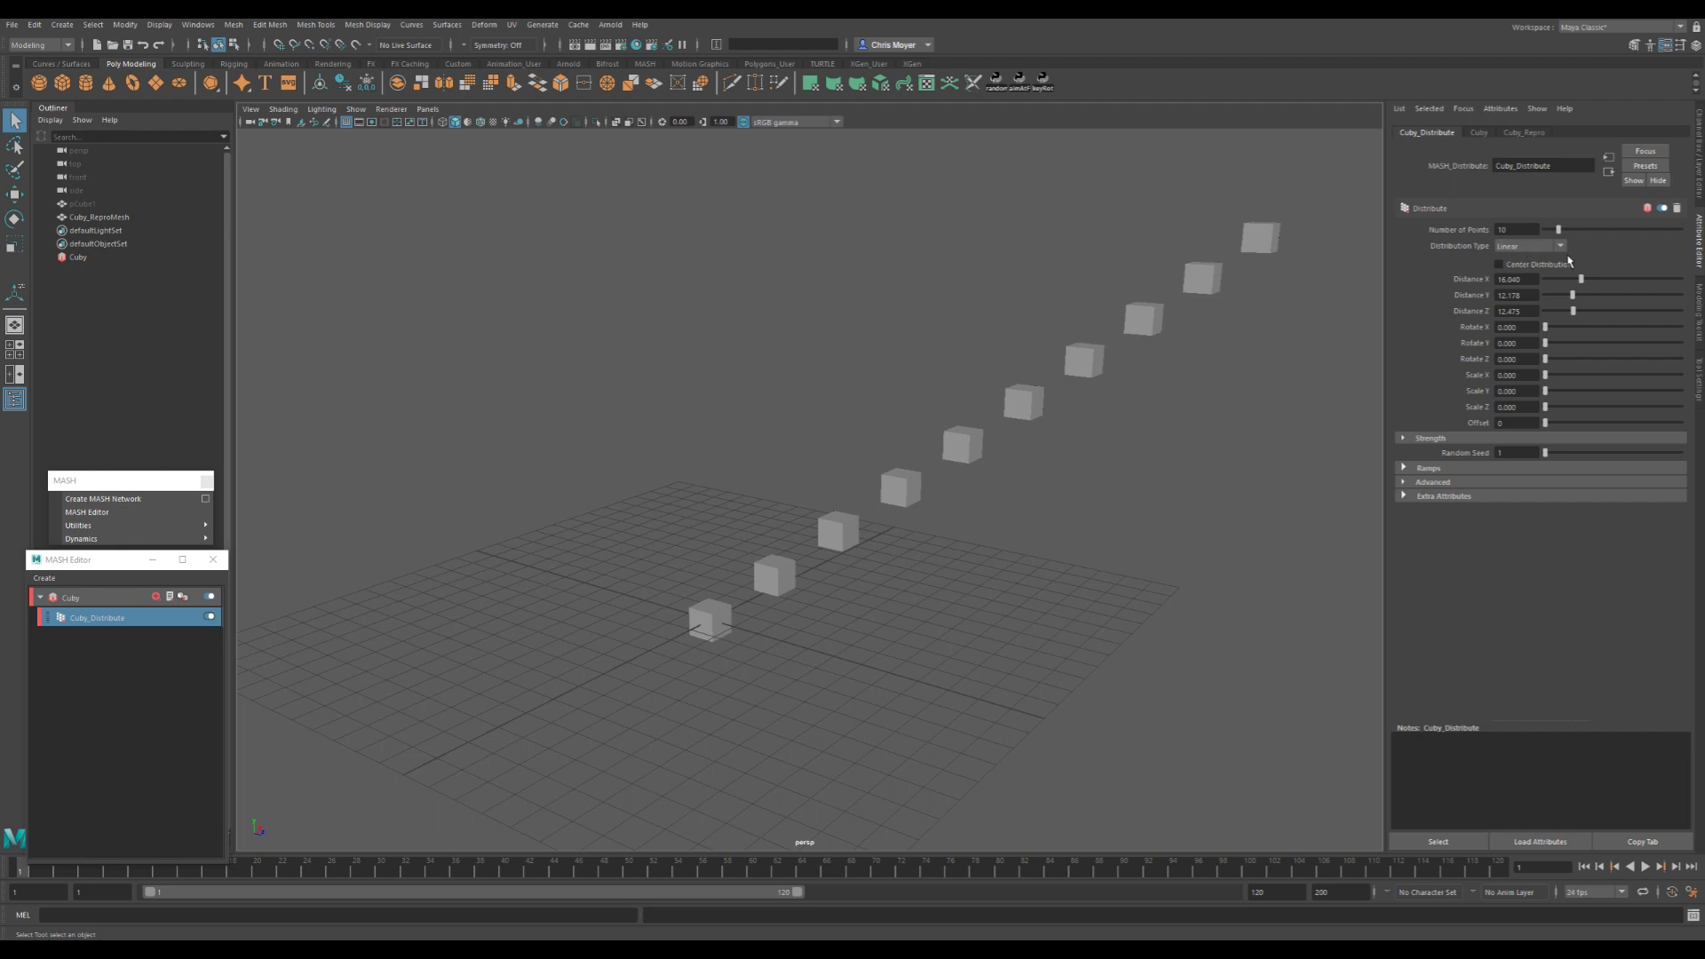
- Set the Distribute node's Distance Y and Distance Z to 0 and its Distance X to 15
double_click(1518, 296)
text(0)
key(Tab)
text(0)
key(Return)
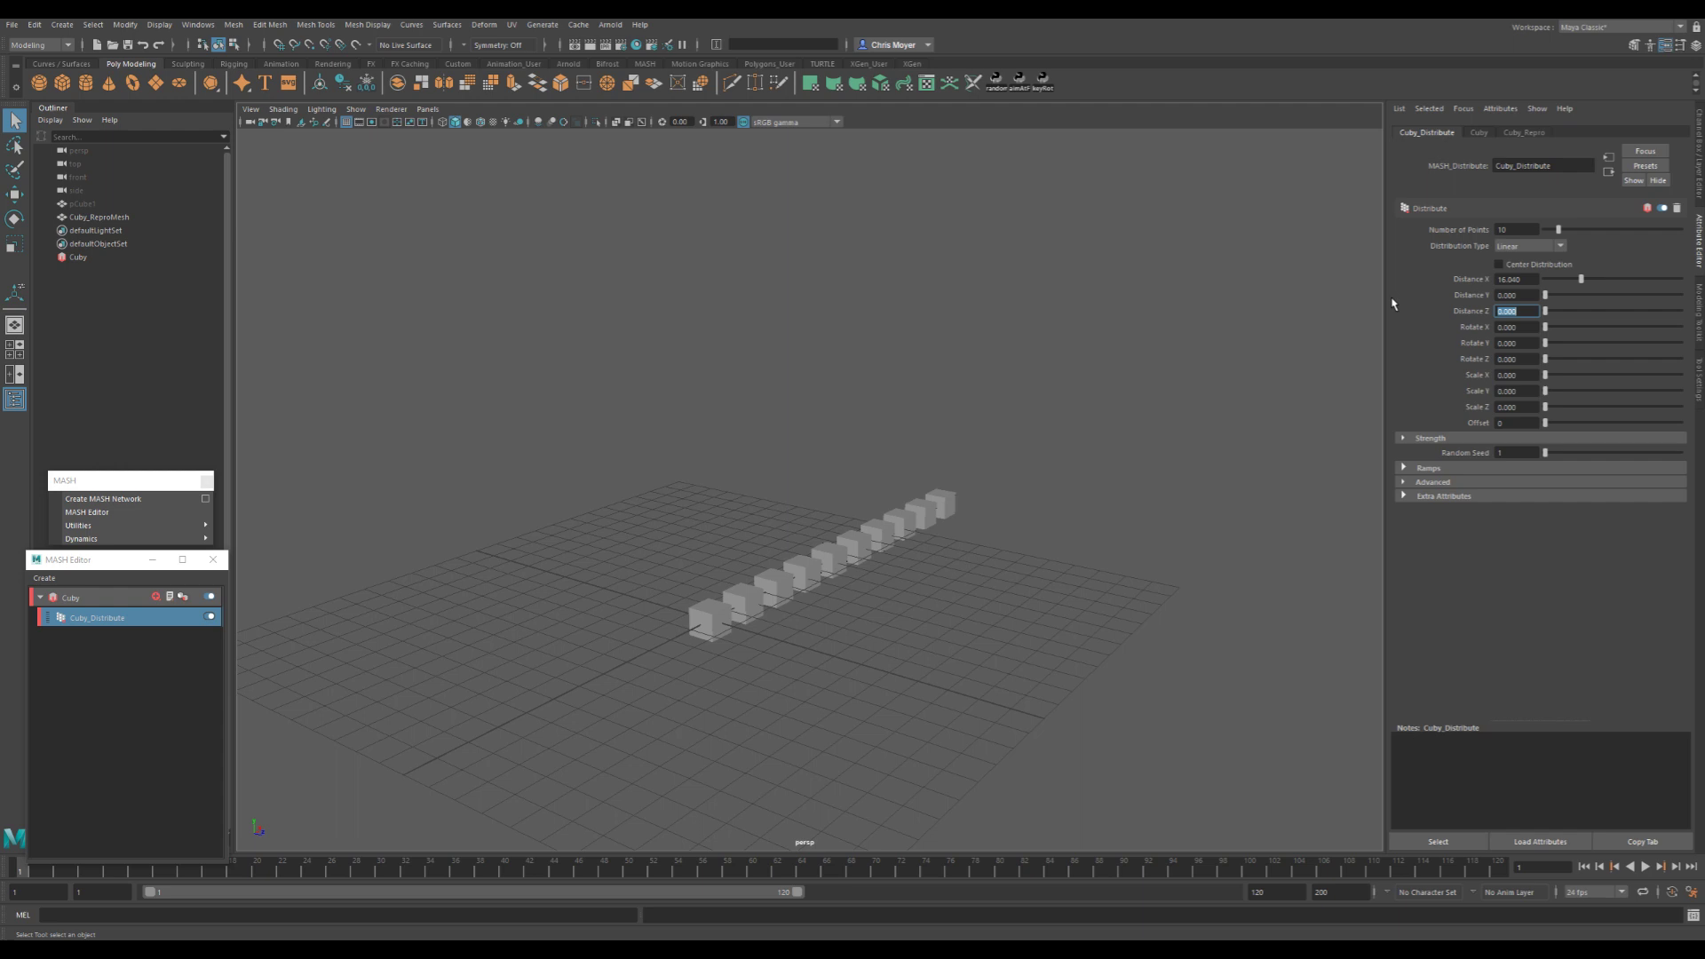
double_click(1517, 280)
text(15)
key(Return)
alt+drag(1079, 446, 1013, 427)
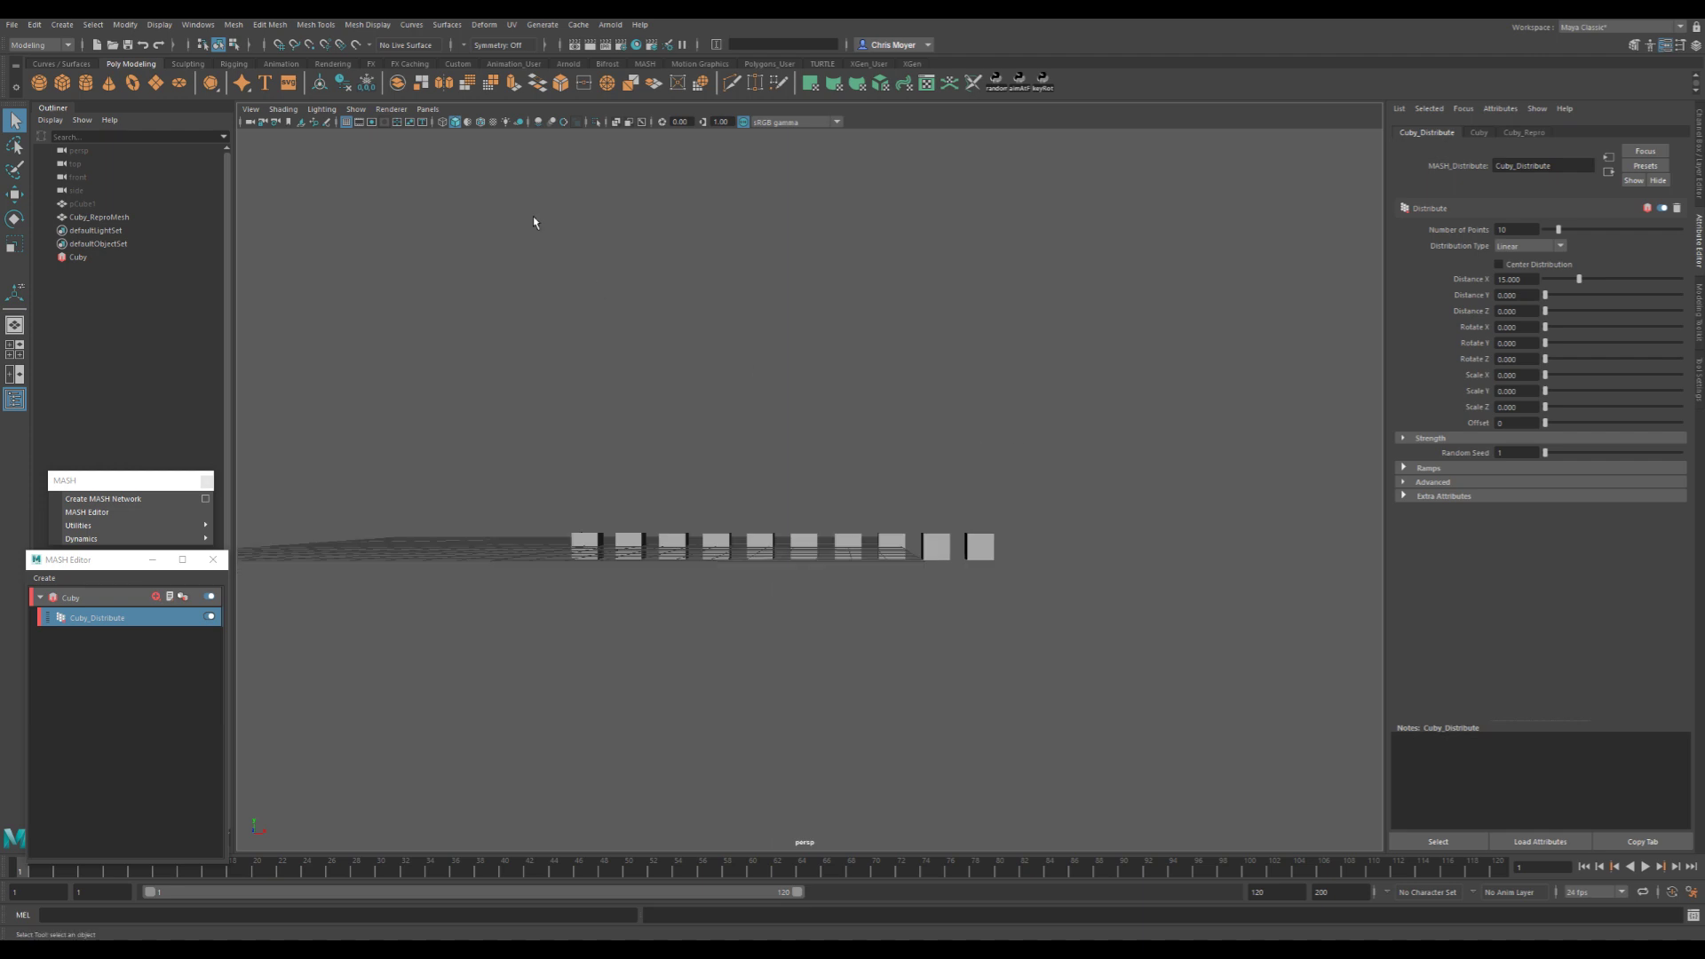
- Hide the viewport grid and set the Distribute node's Rotate X to 360, checking the twisted row of cubes from several angles
click(346, 122)
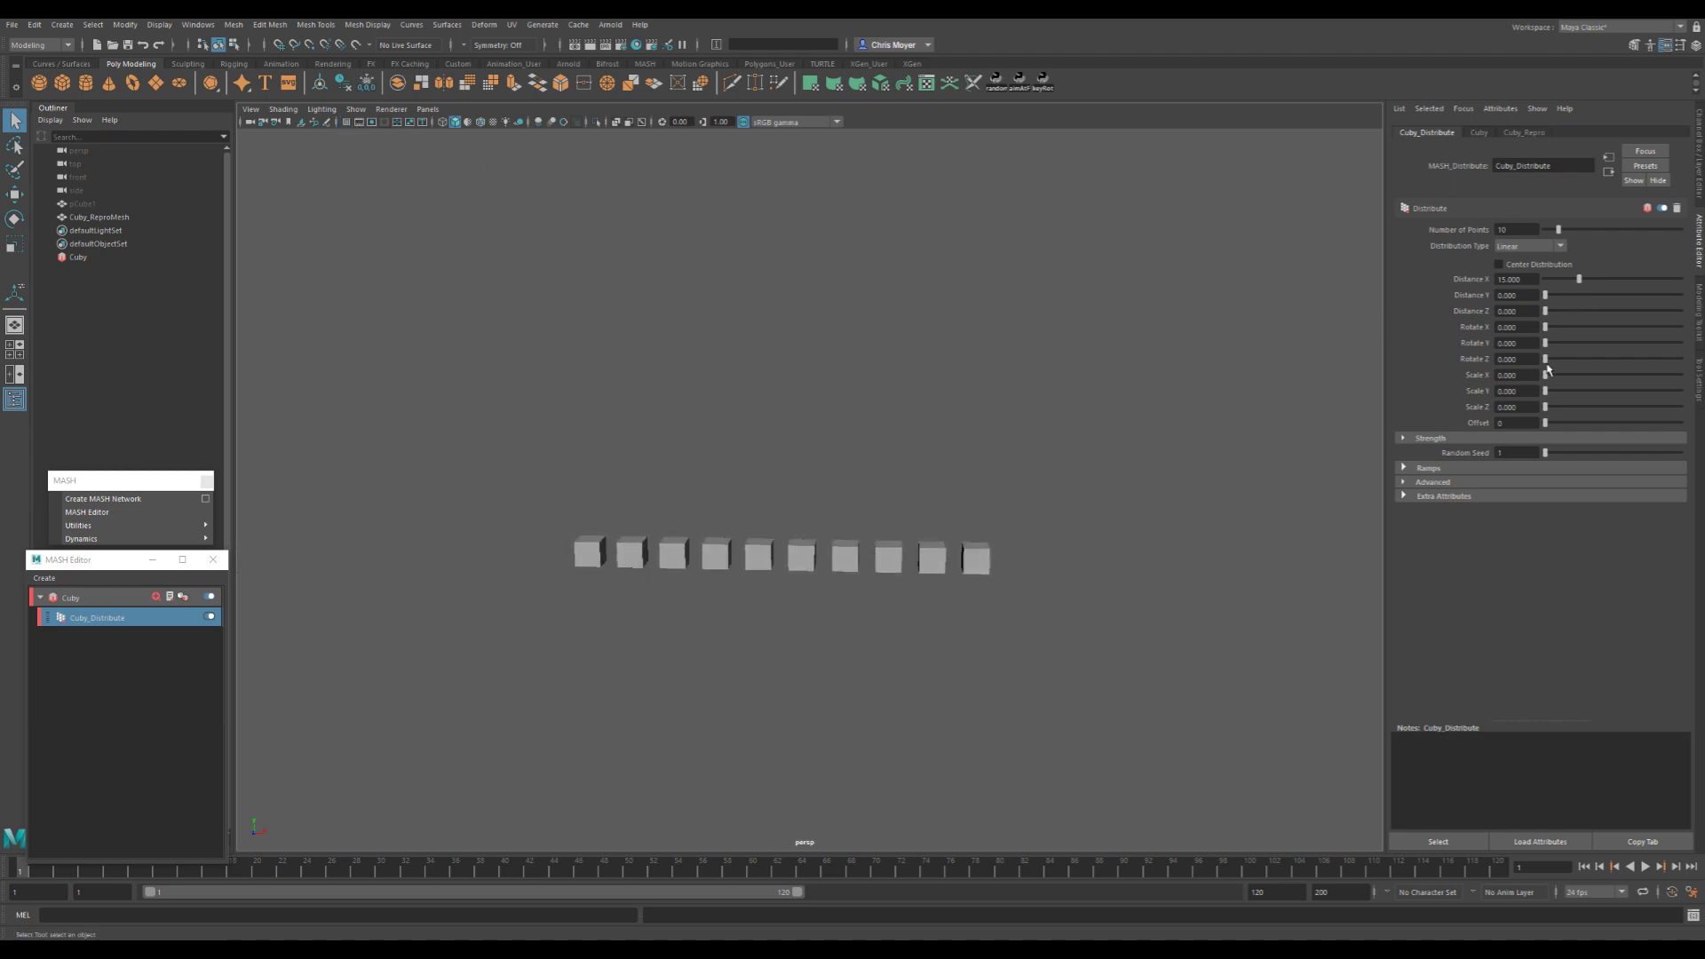
drag(1546, 327, 1687, 336)
alt+drag(1020, 479, 815, 507)
alt+right_drag(815, 508, 1130, 508)
mouse_move(875, 510)
alt+mouse_down()
mouse_move(852, 517)
mouse_move(868, 506)
mouse_move(853, 518)
mouse_move(866, 524)
alt+mouse_up()
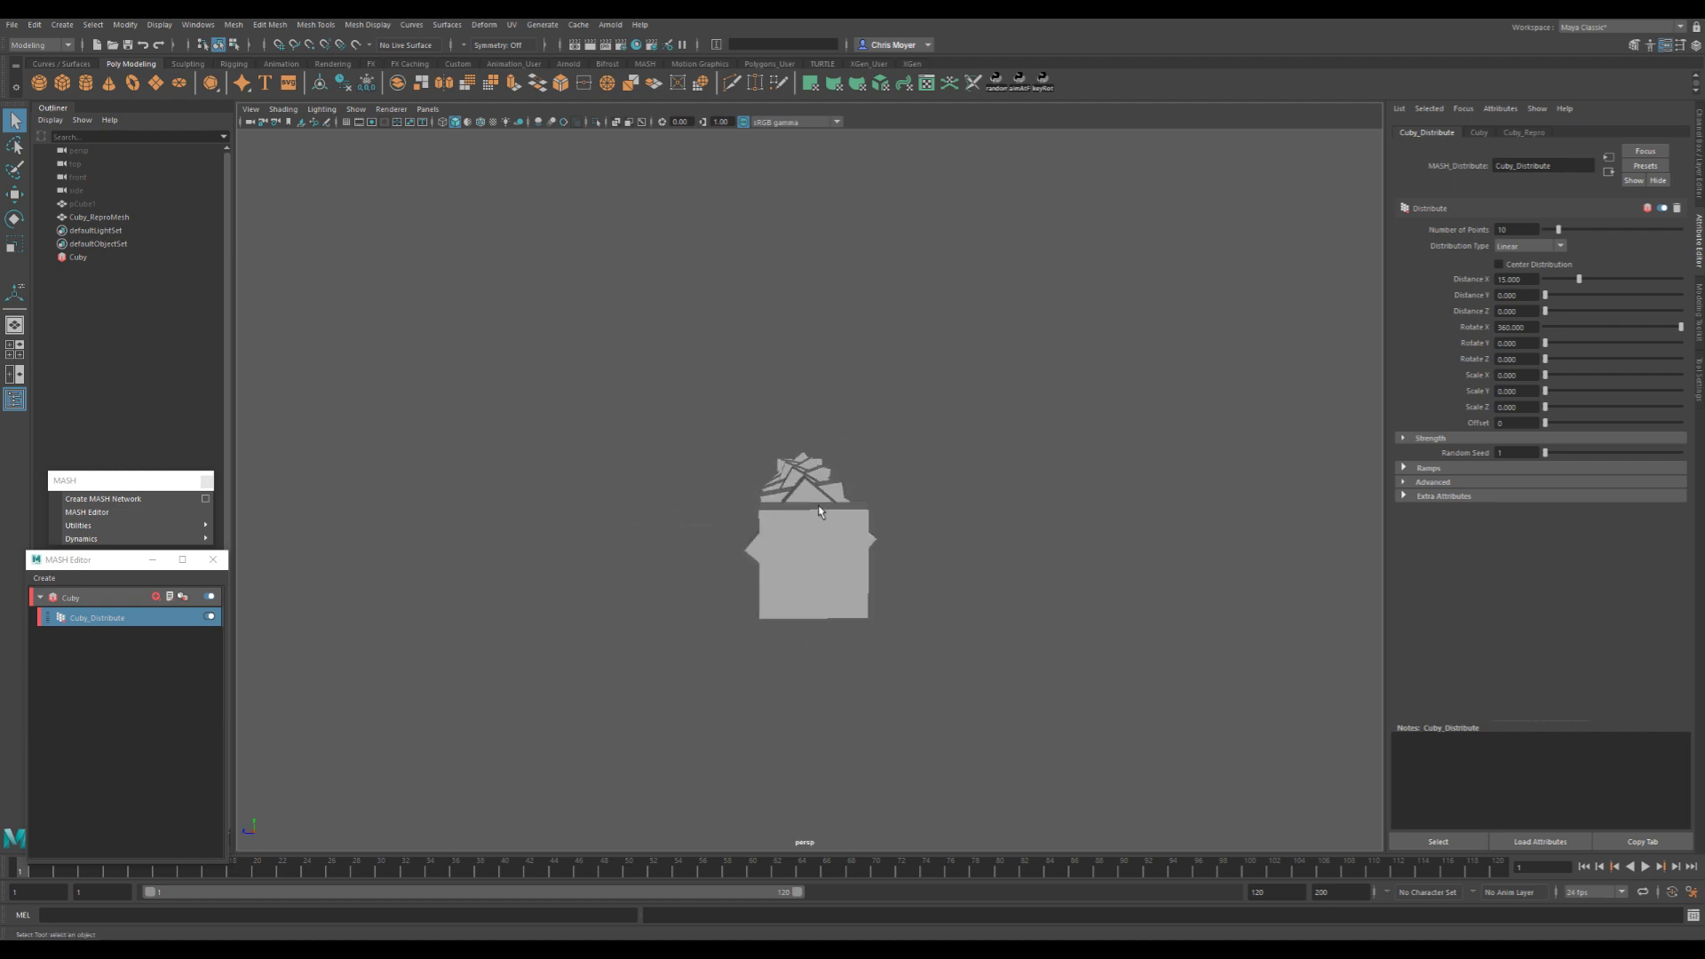
alt+drag(772, 487, 1194, 402)
- Set the Distribute node's Number of Points to 36 and its Rotate Y to 360
double_click(1515, 229)
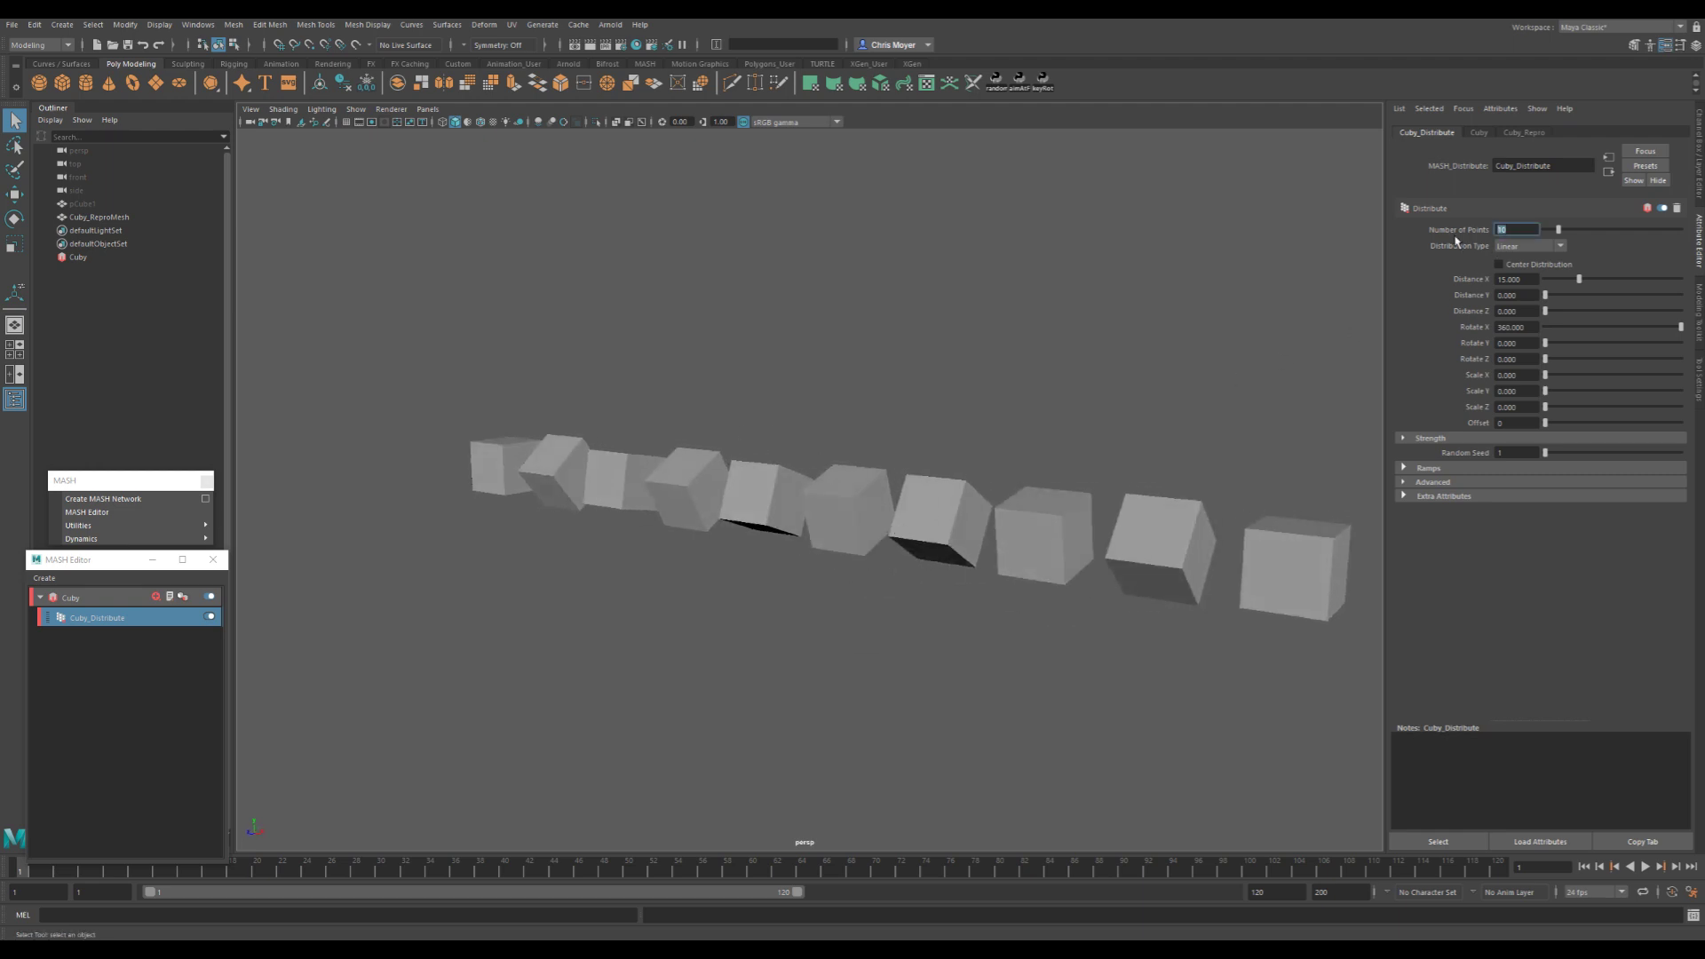
text(36)
key(Return)
alt+drag(1065, 551, 991, 543)
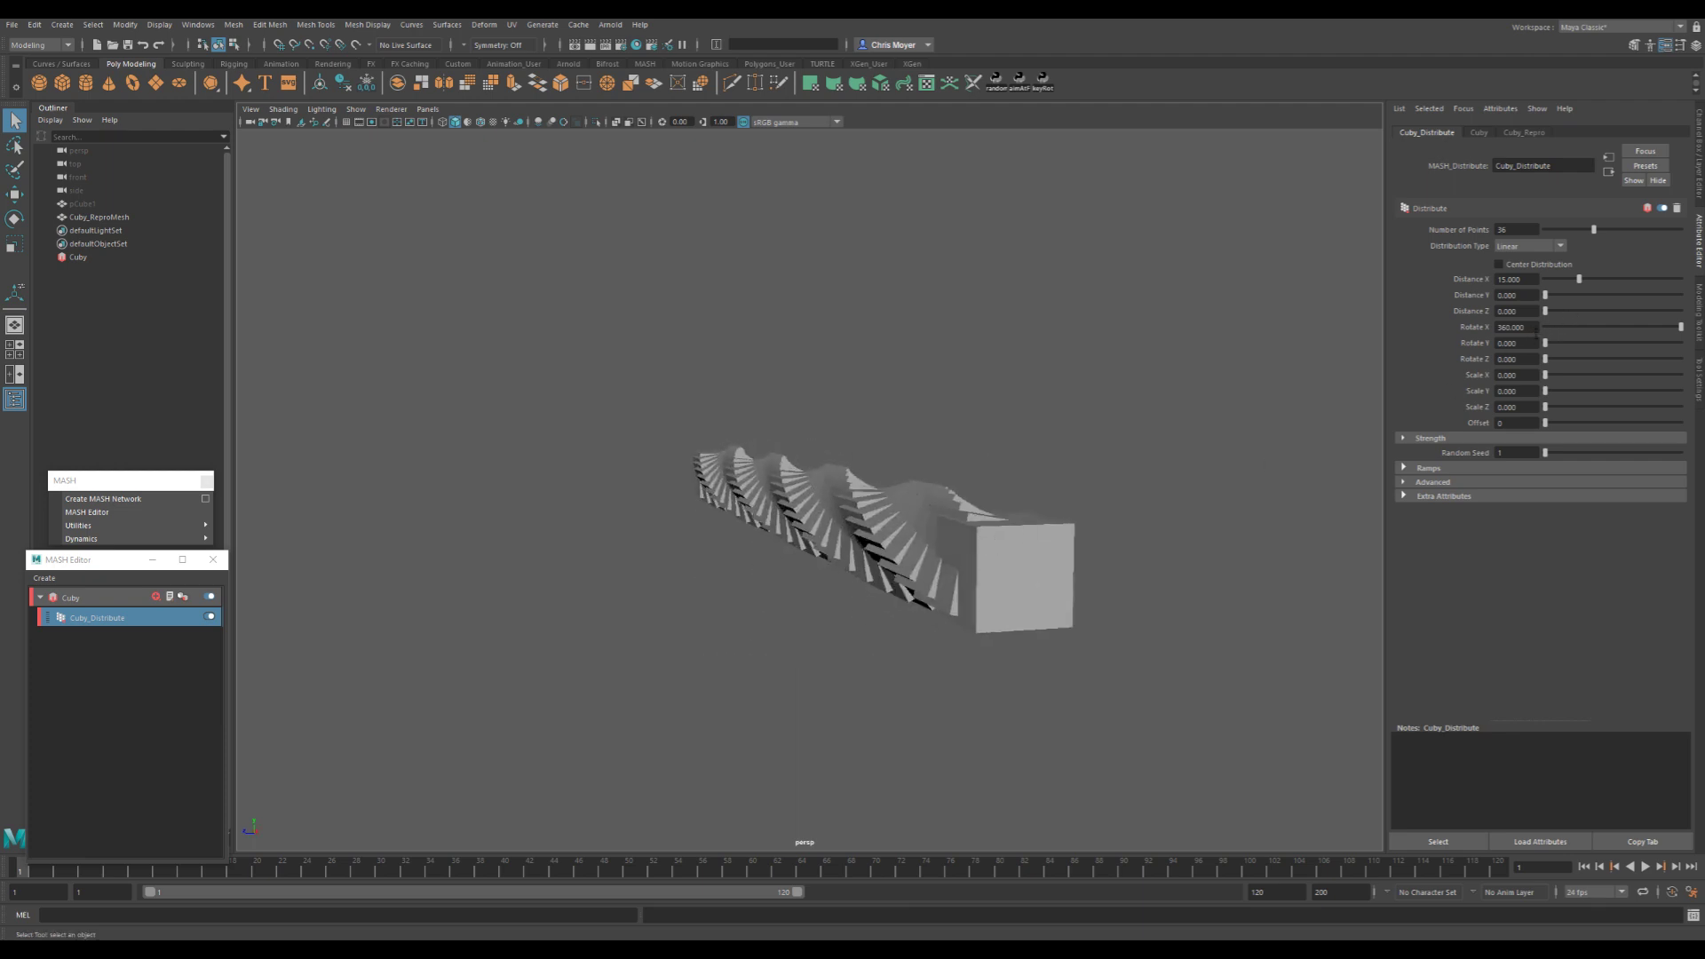
key(Tab)
text(360)
key(Return)
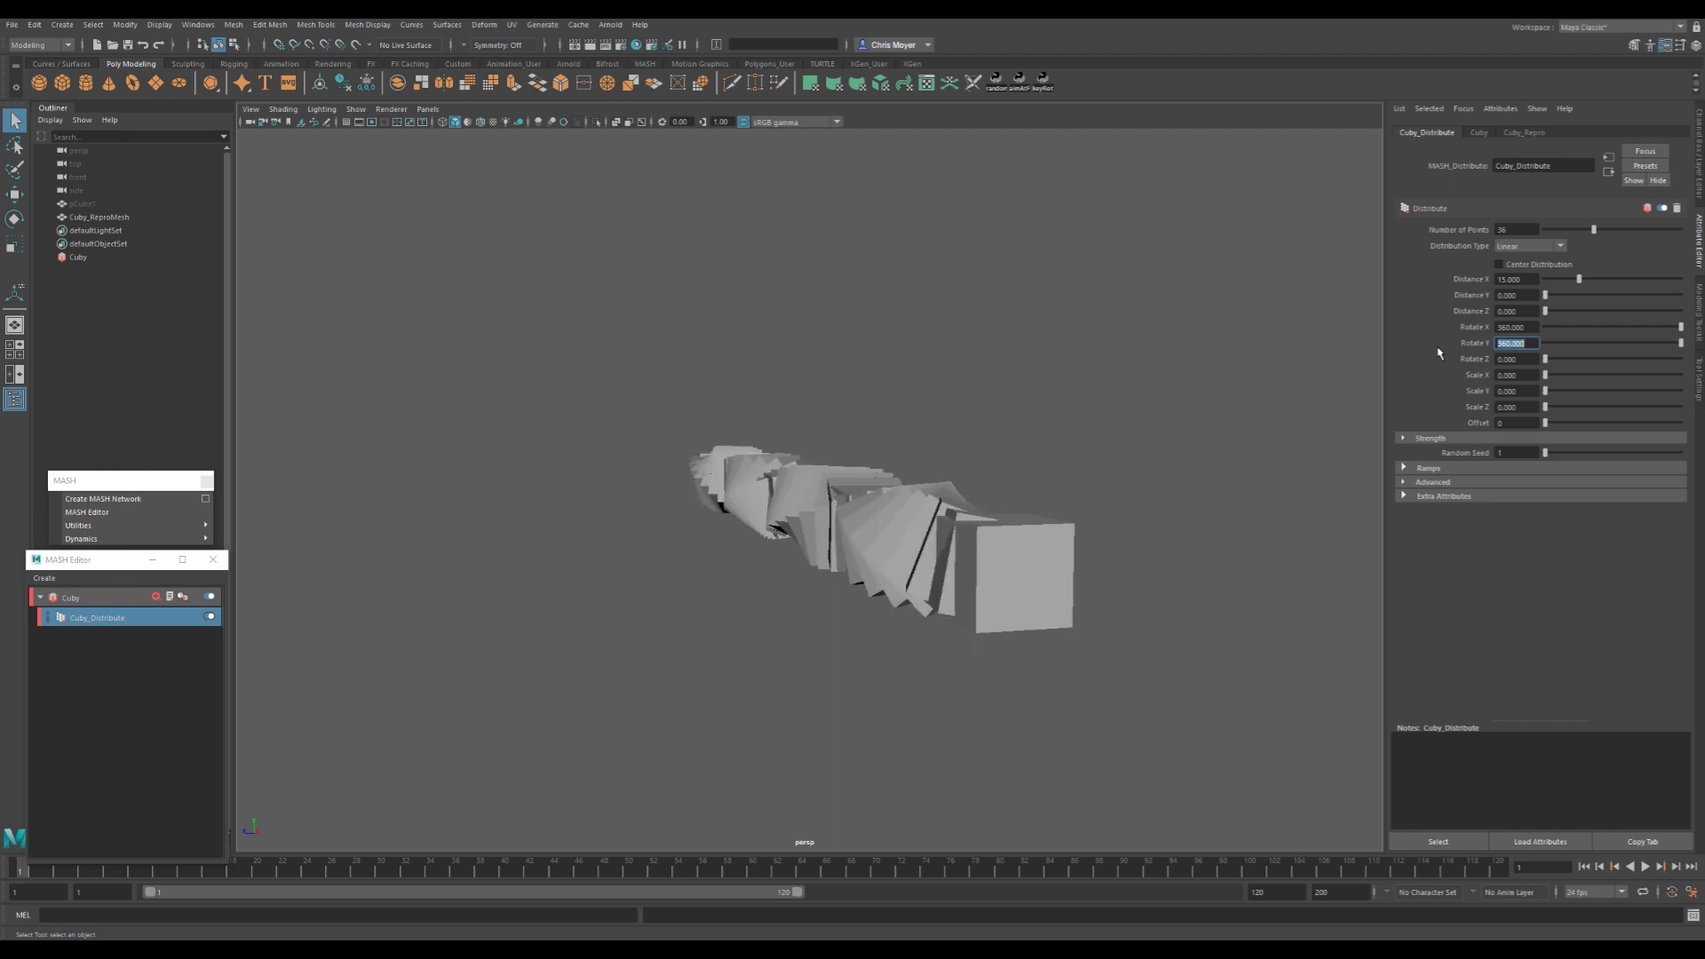
- Reset the Distribute node's Rotate X and Rotate Y to 0
key(shift+Tab)
text(0)
key(Return)
mouse_move(941, 551)
alt+mouse_down()
mouse_move(1006, 570)
mouse_move(985, 601)
mouse_move(871, 628)
mouse_move(1092, 665)
mouse_move(951, 559)
mouse_move(963, 568)
alt+mouse_up()
click(1515, 343)
text(0)
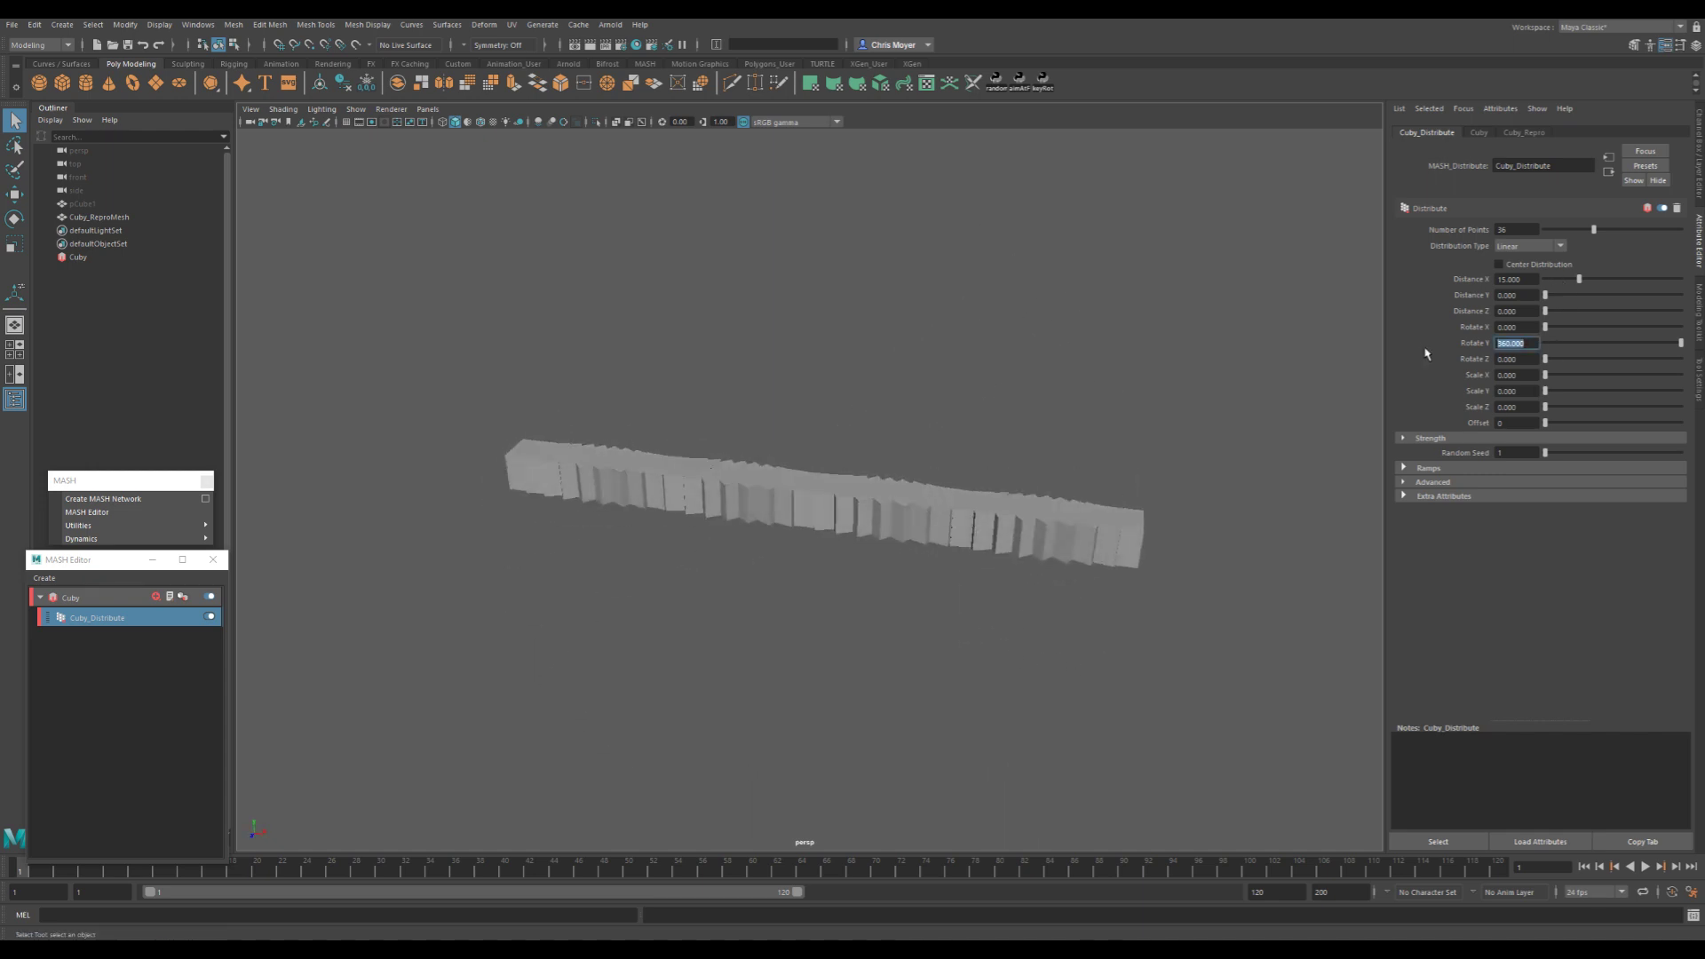
- Set the Distribute node's Rotate Z to 360 and check the twist along the row
key(Tab)
text(32)
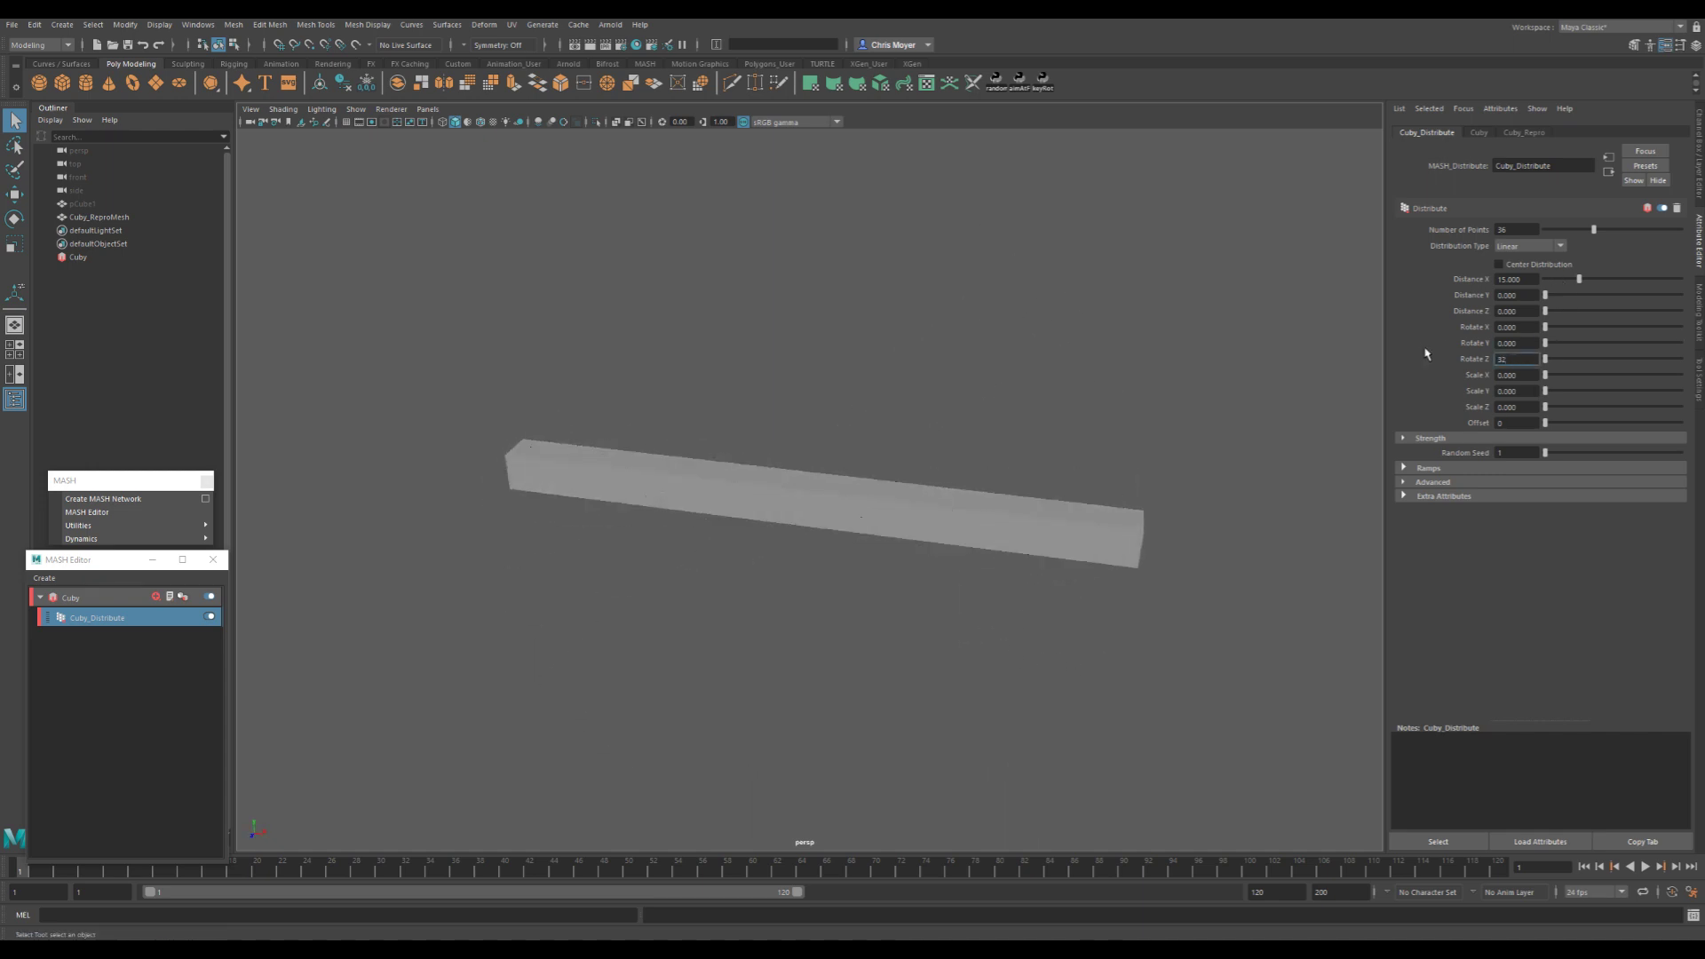
text(0)
key(Return)
alt+drag(1033, 500, 959, 559)
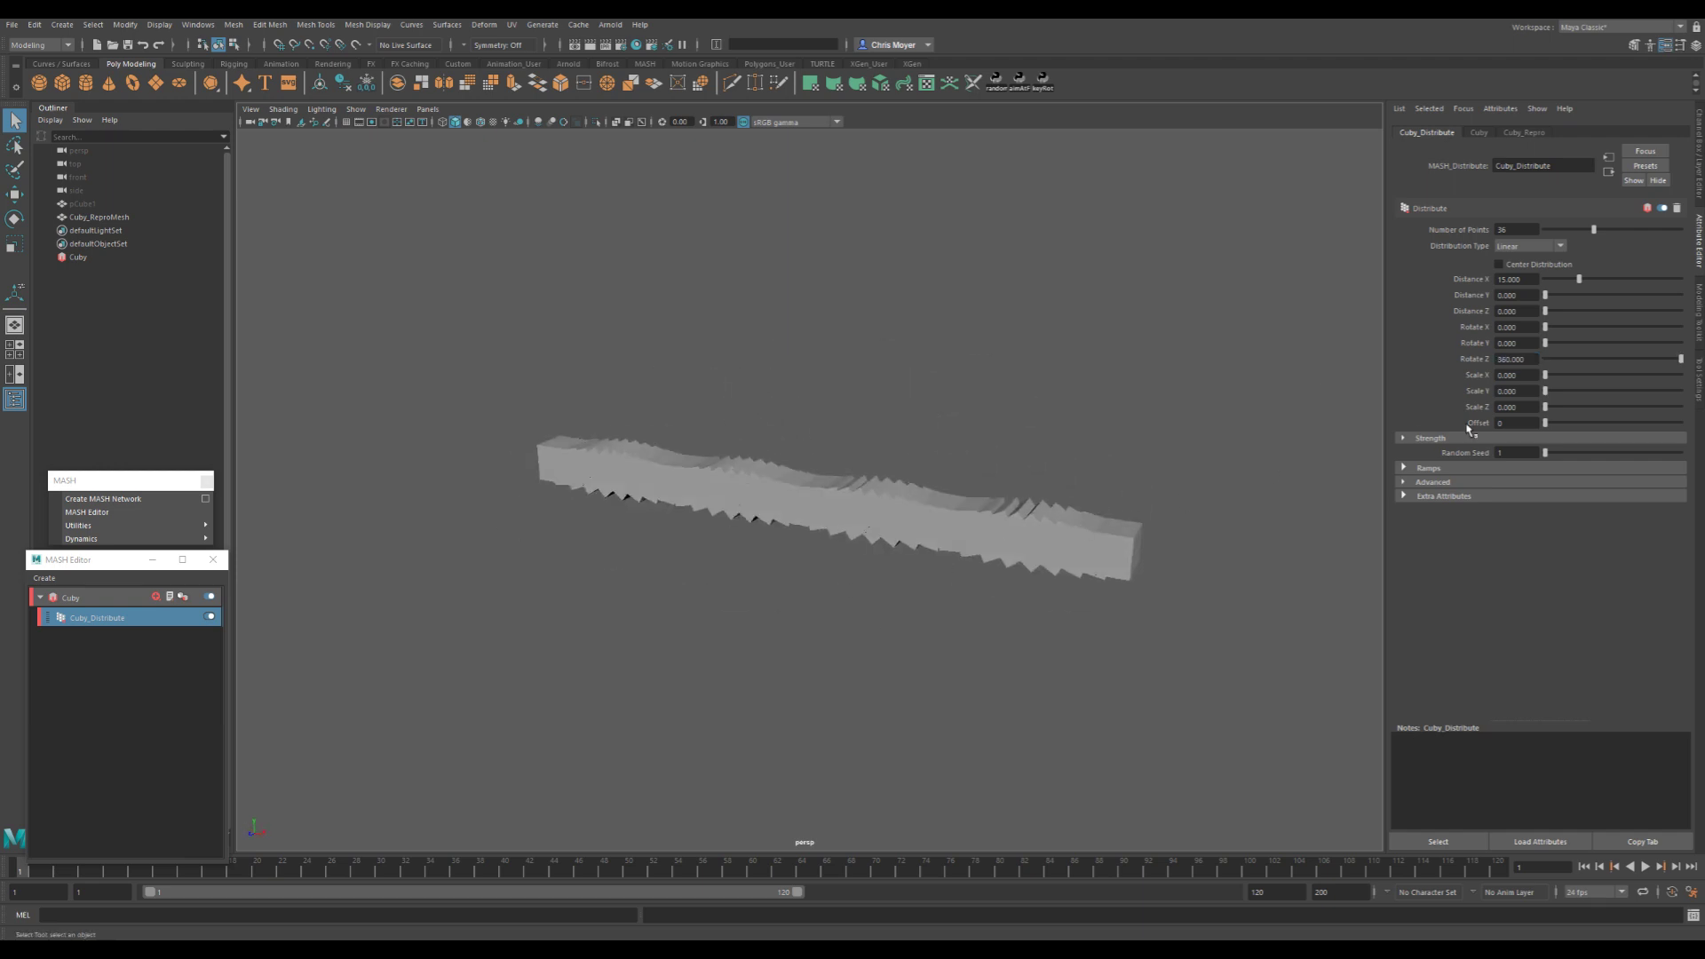
- Reduce the Number of Points to 10 and raise Rotate Y to about 255
drag(1581, 229, 1558, 236)
alt+drag(1196, 471, 1021, 520)
drag(1544, 343, 1604, 328)
alt+drag(1155, 515, 972, 546)
- Return all the Distribute node's rotation values to 0 so the ten cubes line up evenly
click(1604, 328)
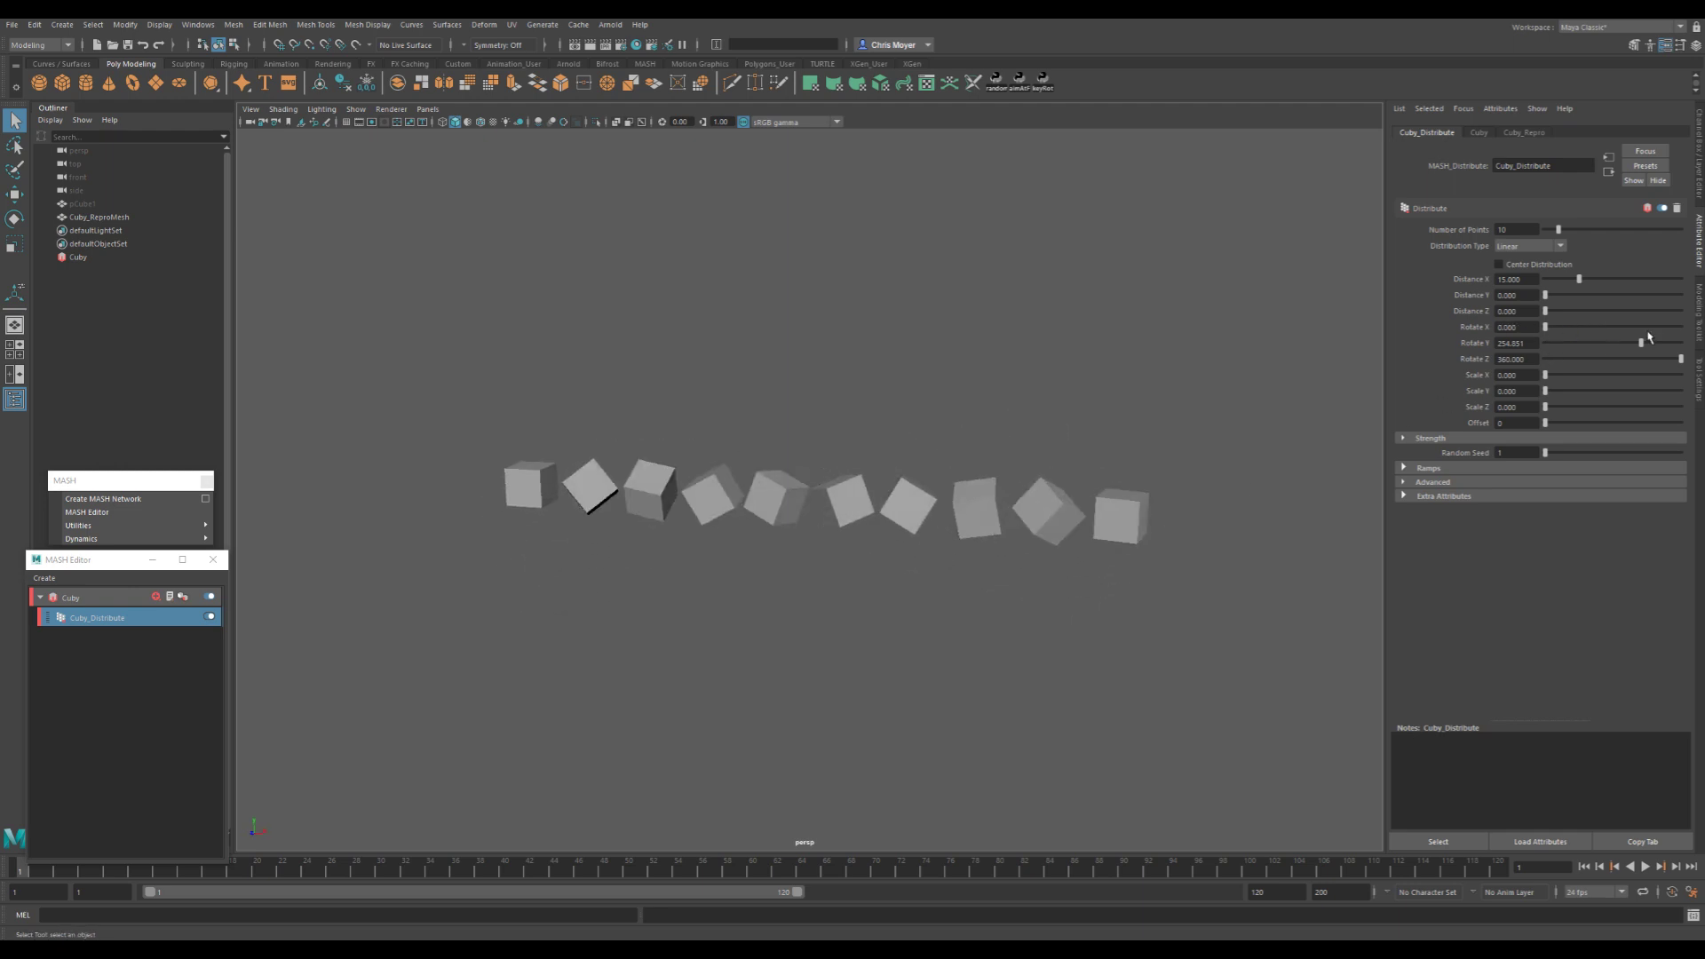
click(1641, 342)
click(1681, 359)
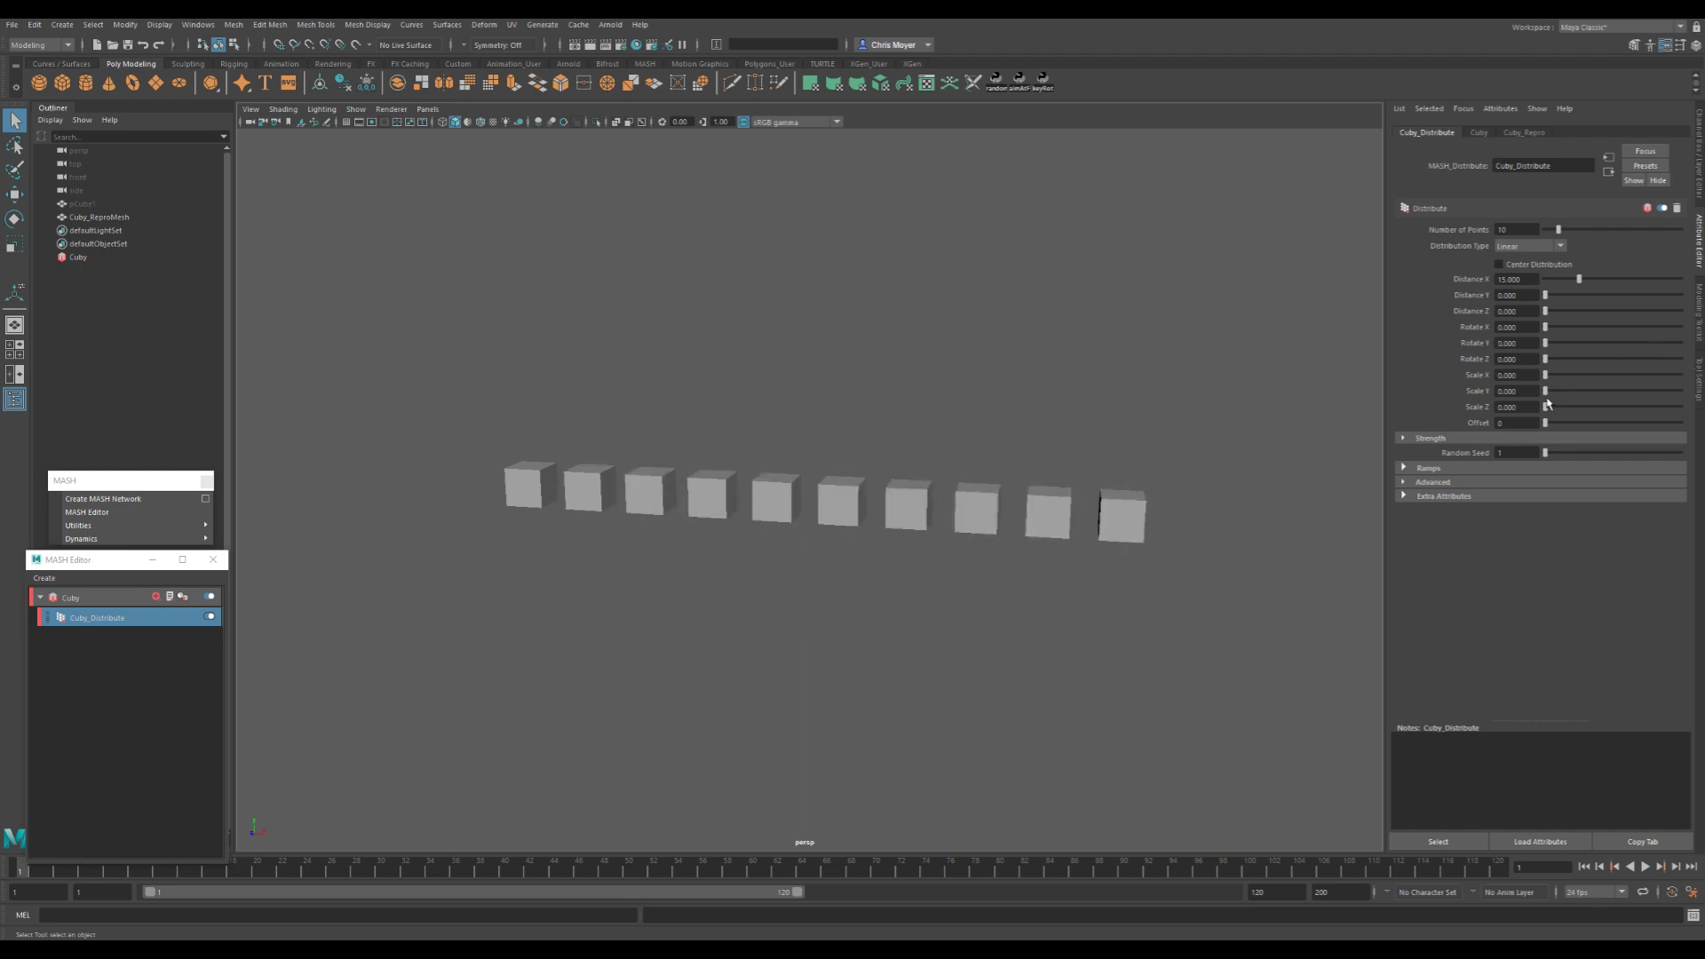
- Stretch the cubes progressively with Scale X about 2.8, and space them with Distance X about 24.9 and Distance Y about 15.4
drag(1545, 374, 1582, 378)
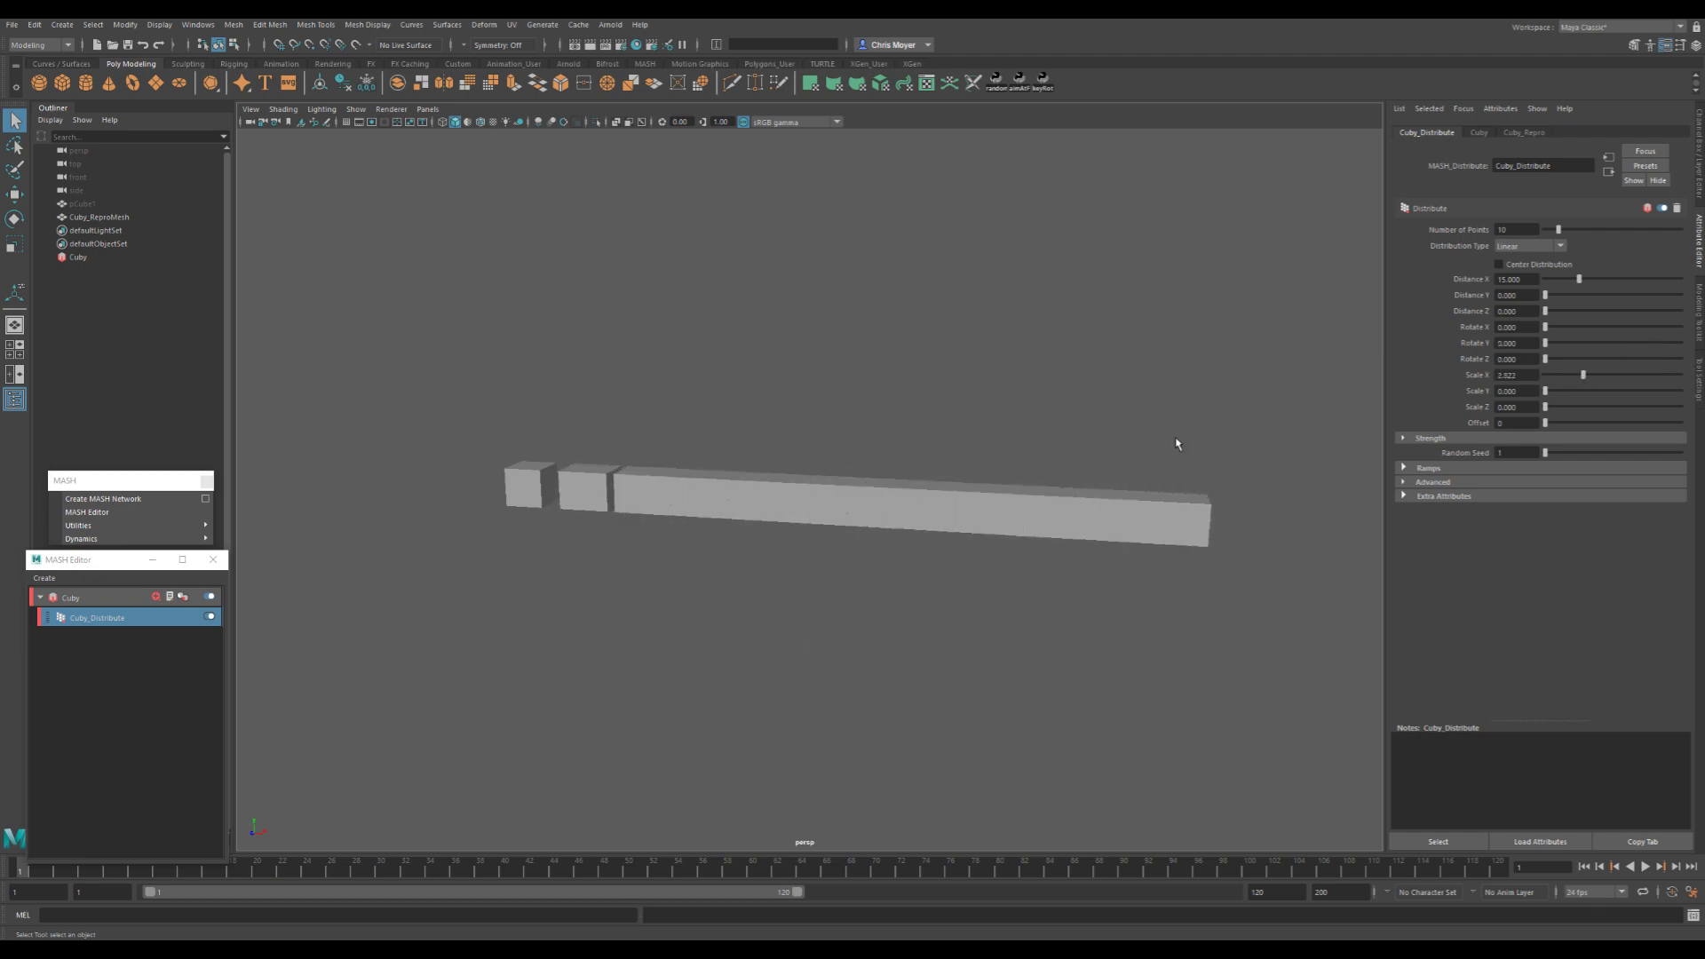
drag(1579, 278, 1601, 283)
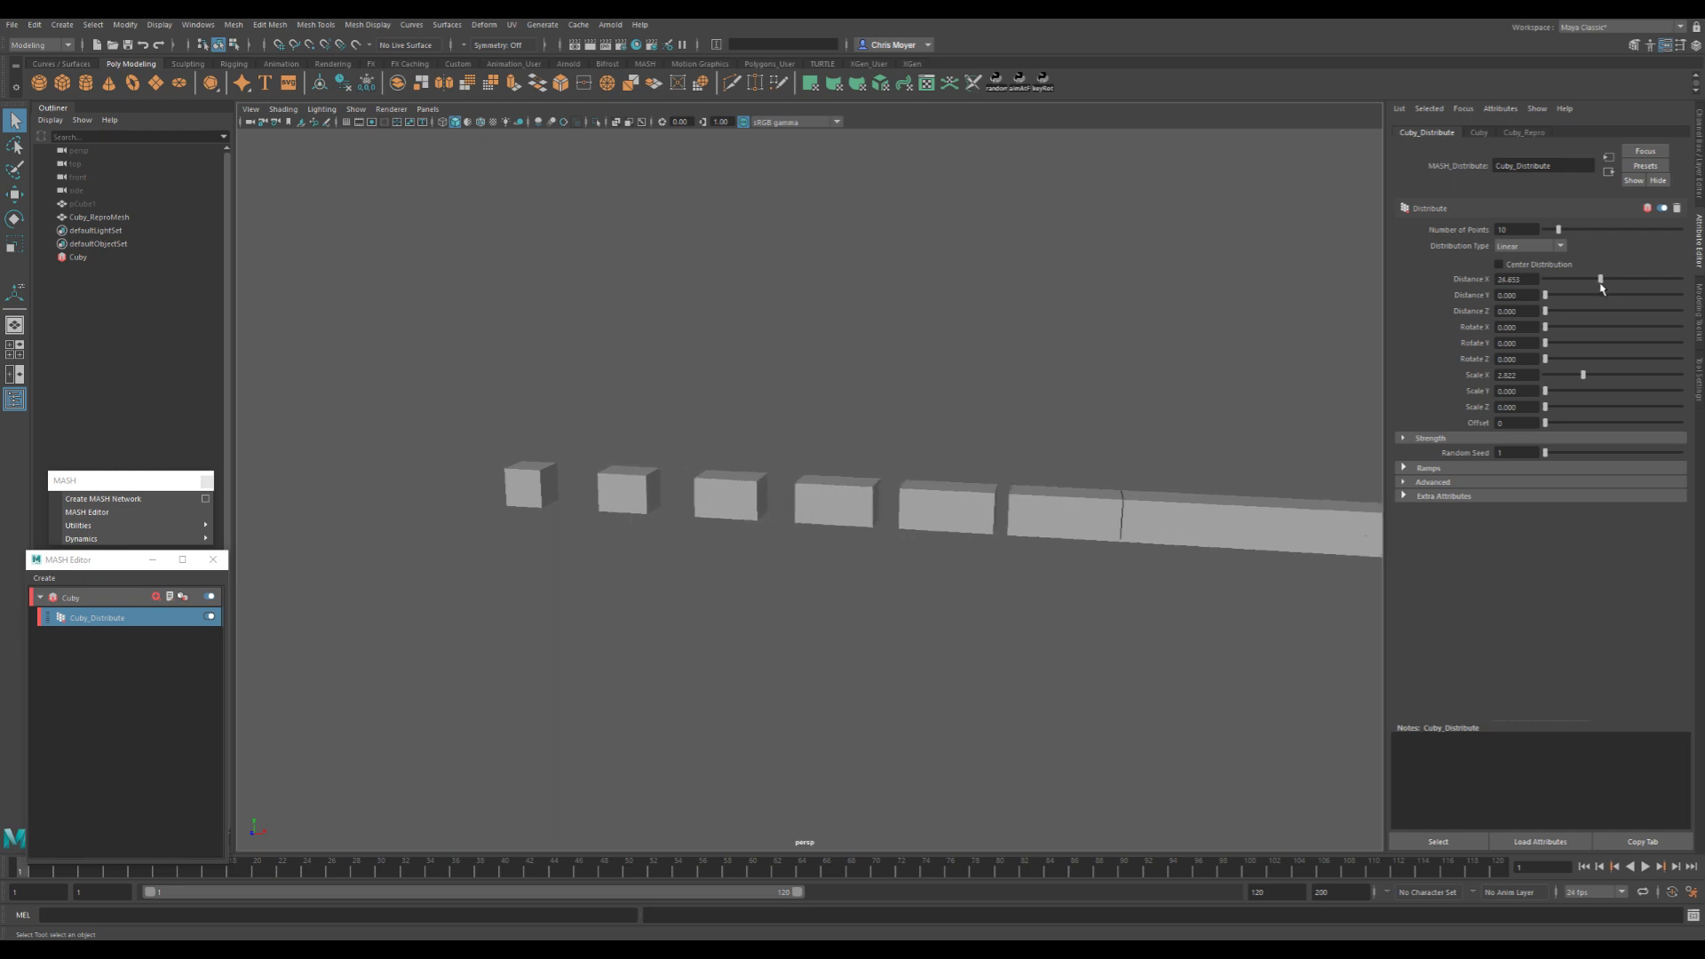
click(1576, 295)
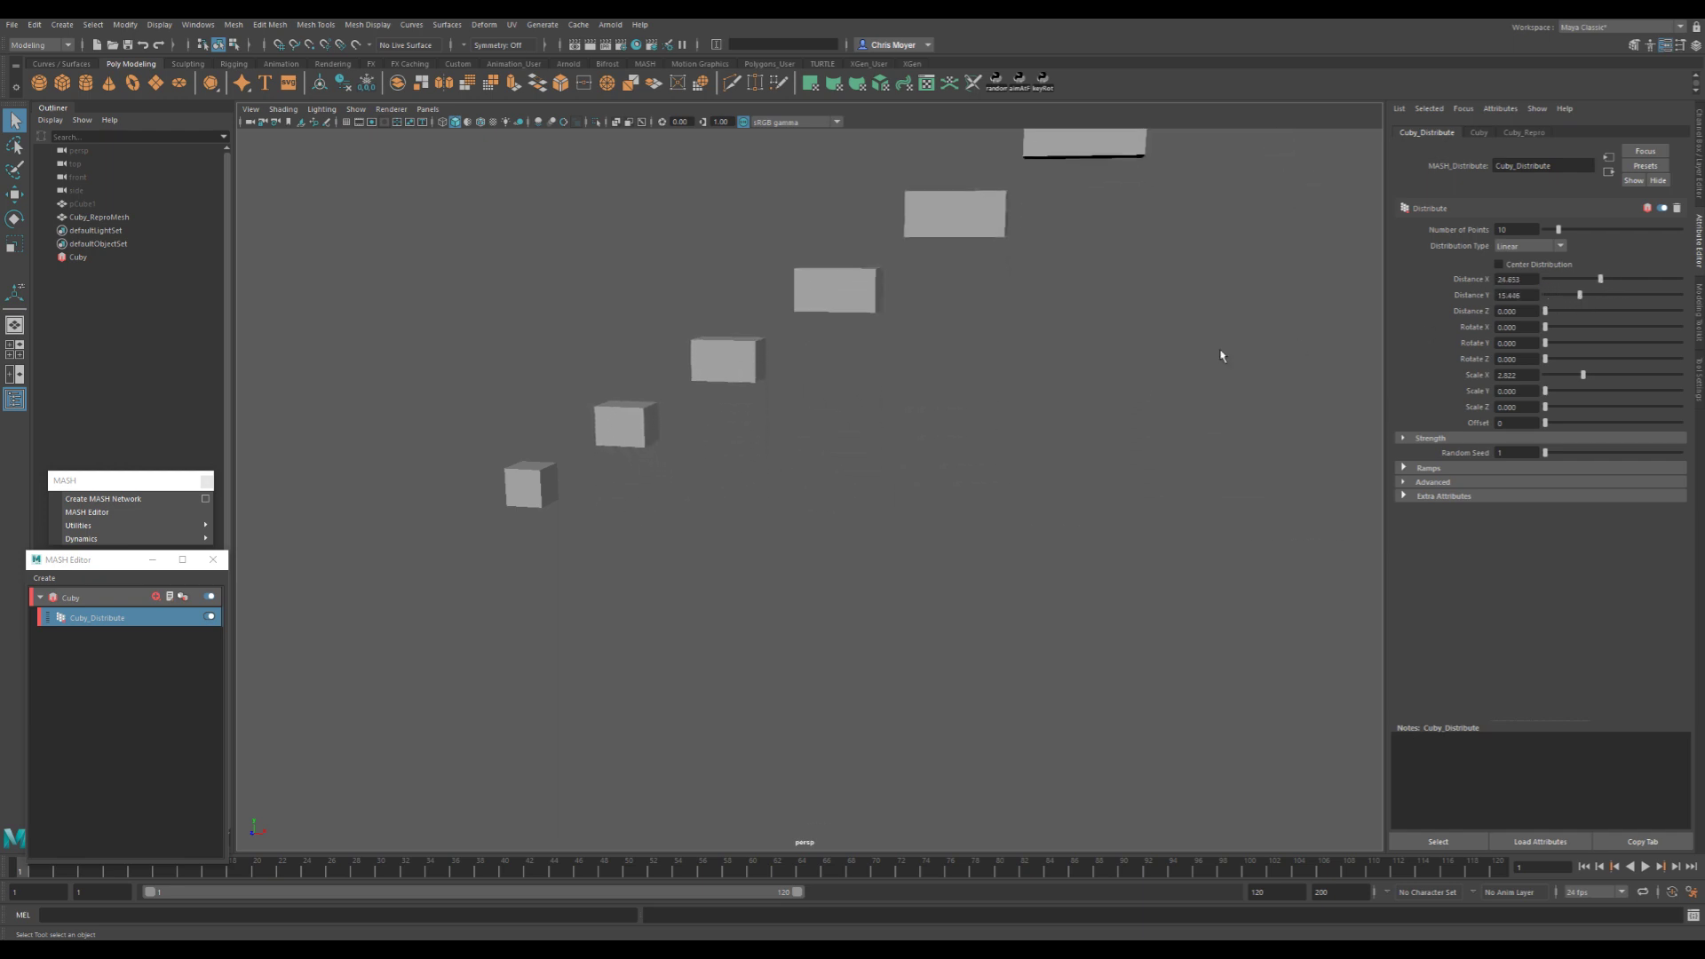
alt+right_drag(1221, 354, 863, 524)
alt+drag(863, 524, 1040, 485)
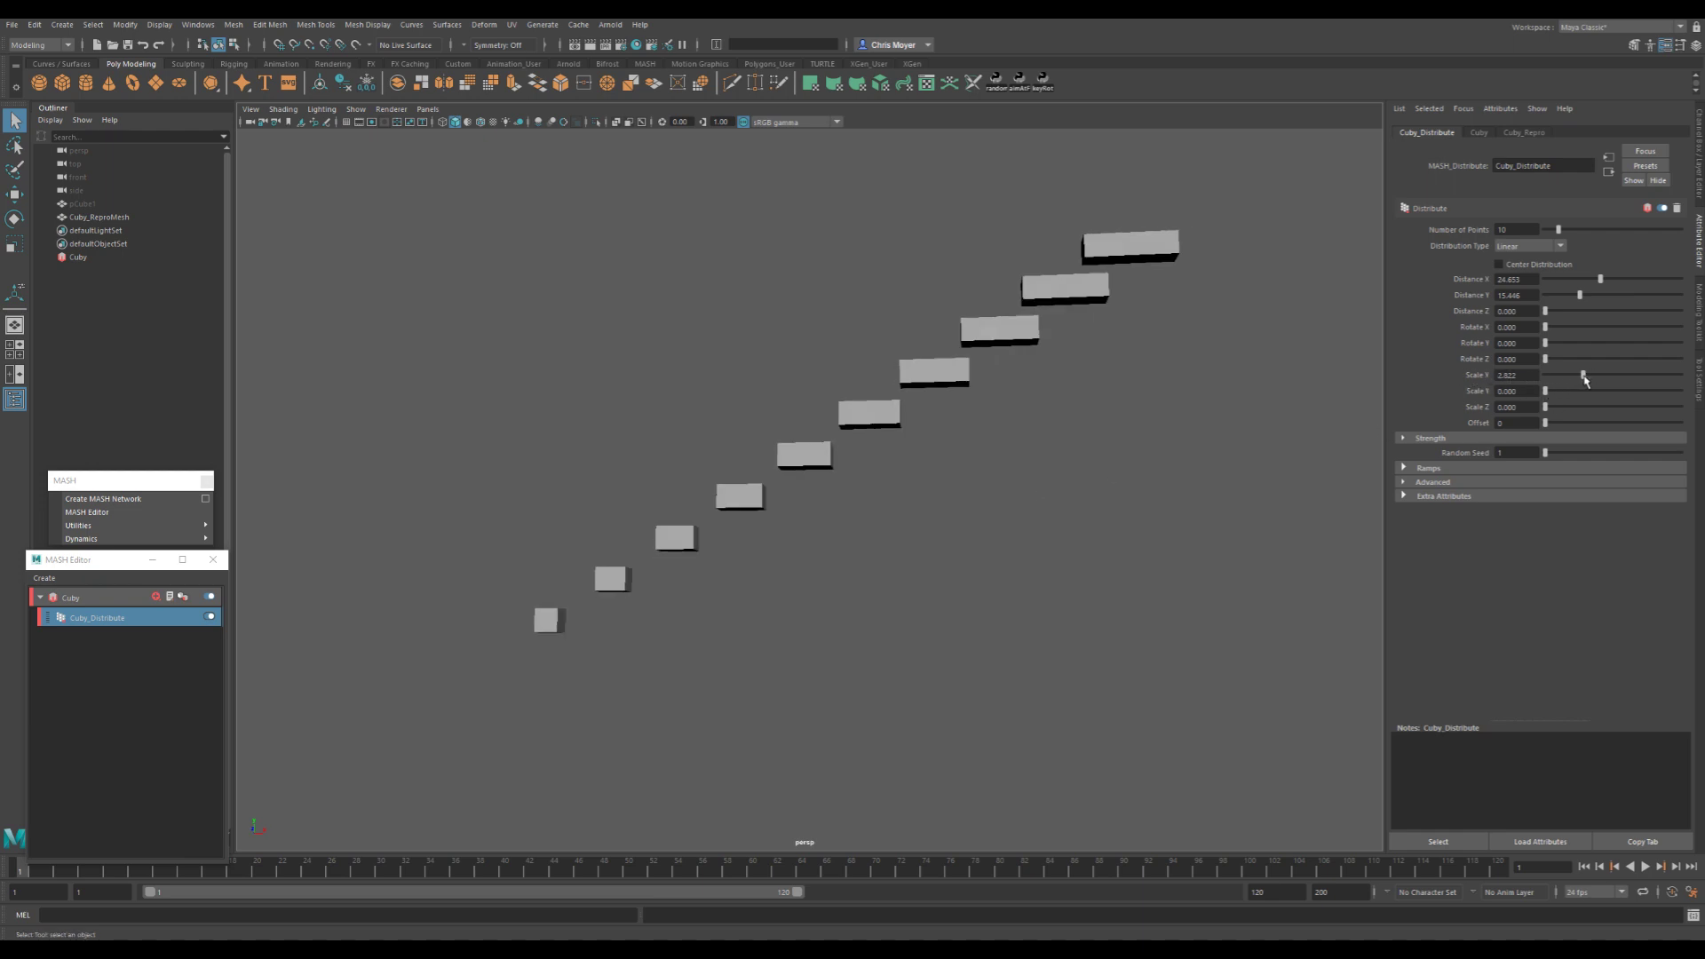
- Increase the Distribute node's Scale X to about 3.8, and further to 10
mouse_move(1585, 380)
mouse_down()
mouse_move(1569, 378)
mouse_move(1597, 377)
mouse_up()
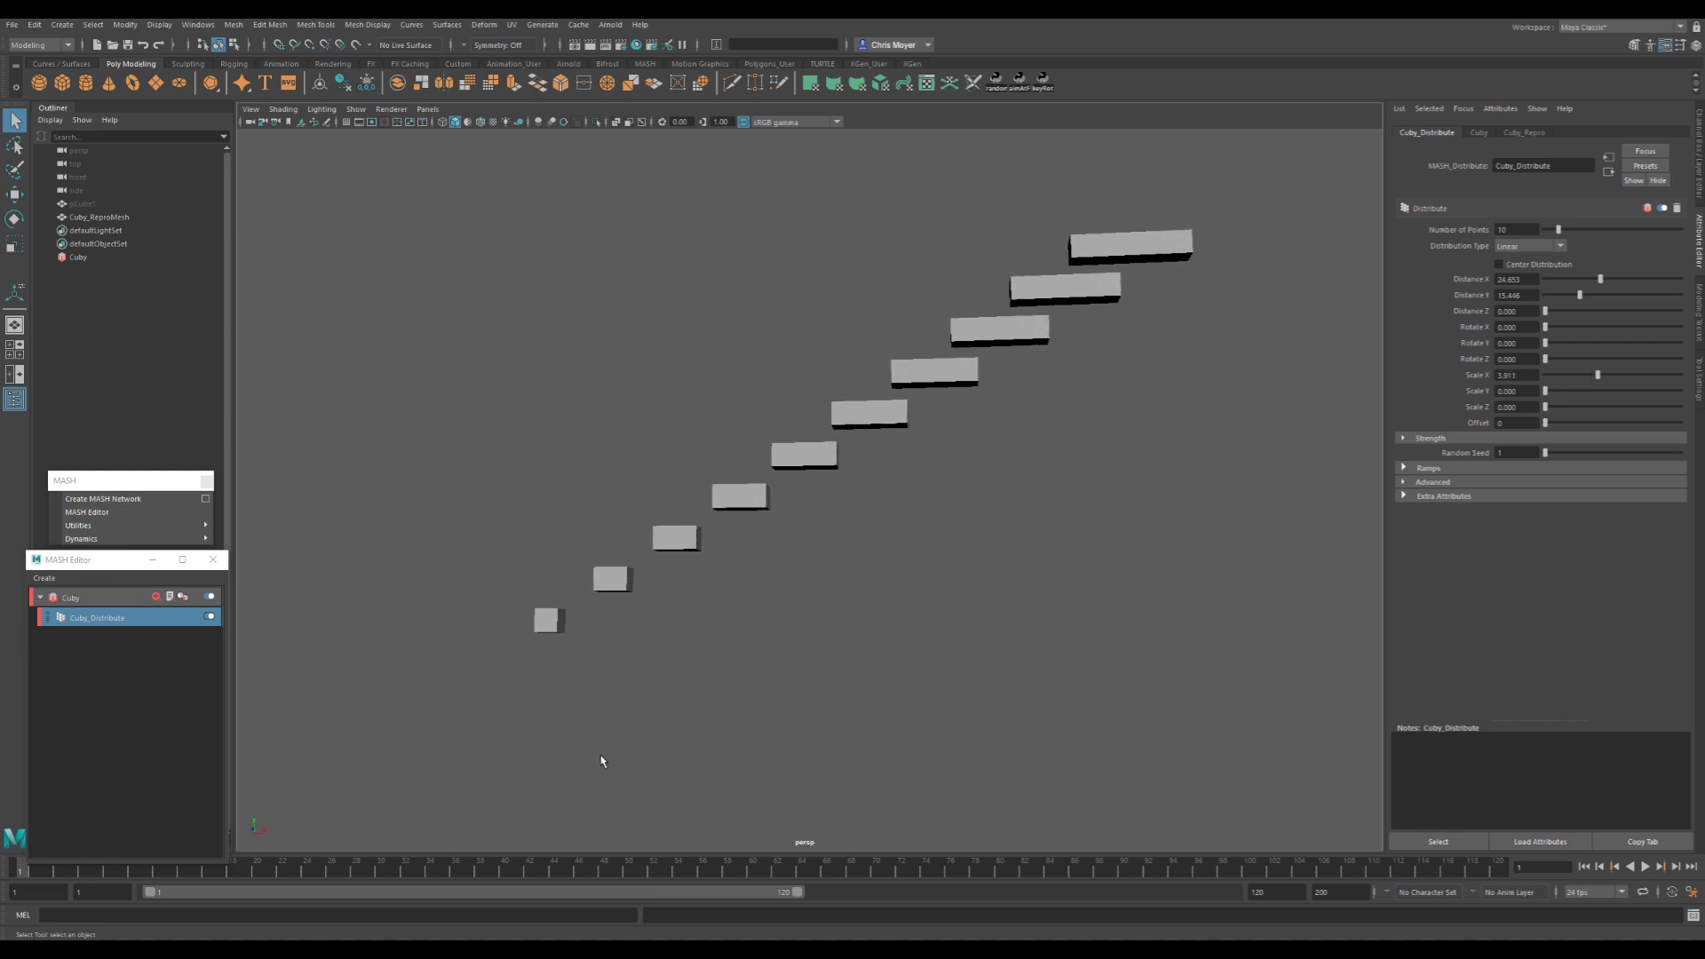
alt+drag(265, 831, 639, 711)
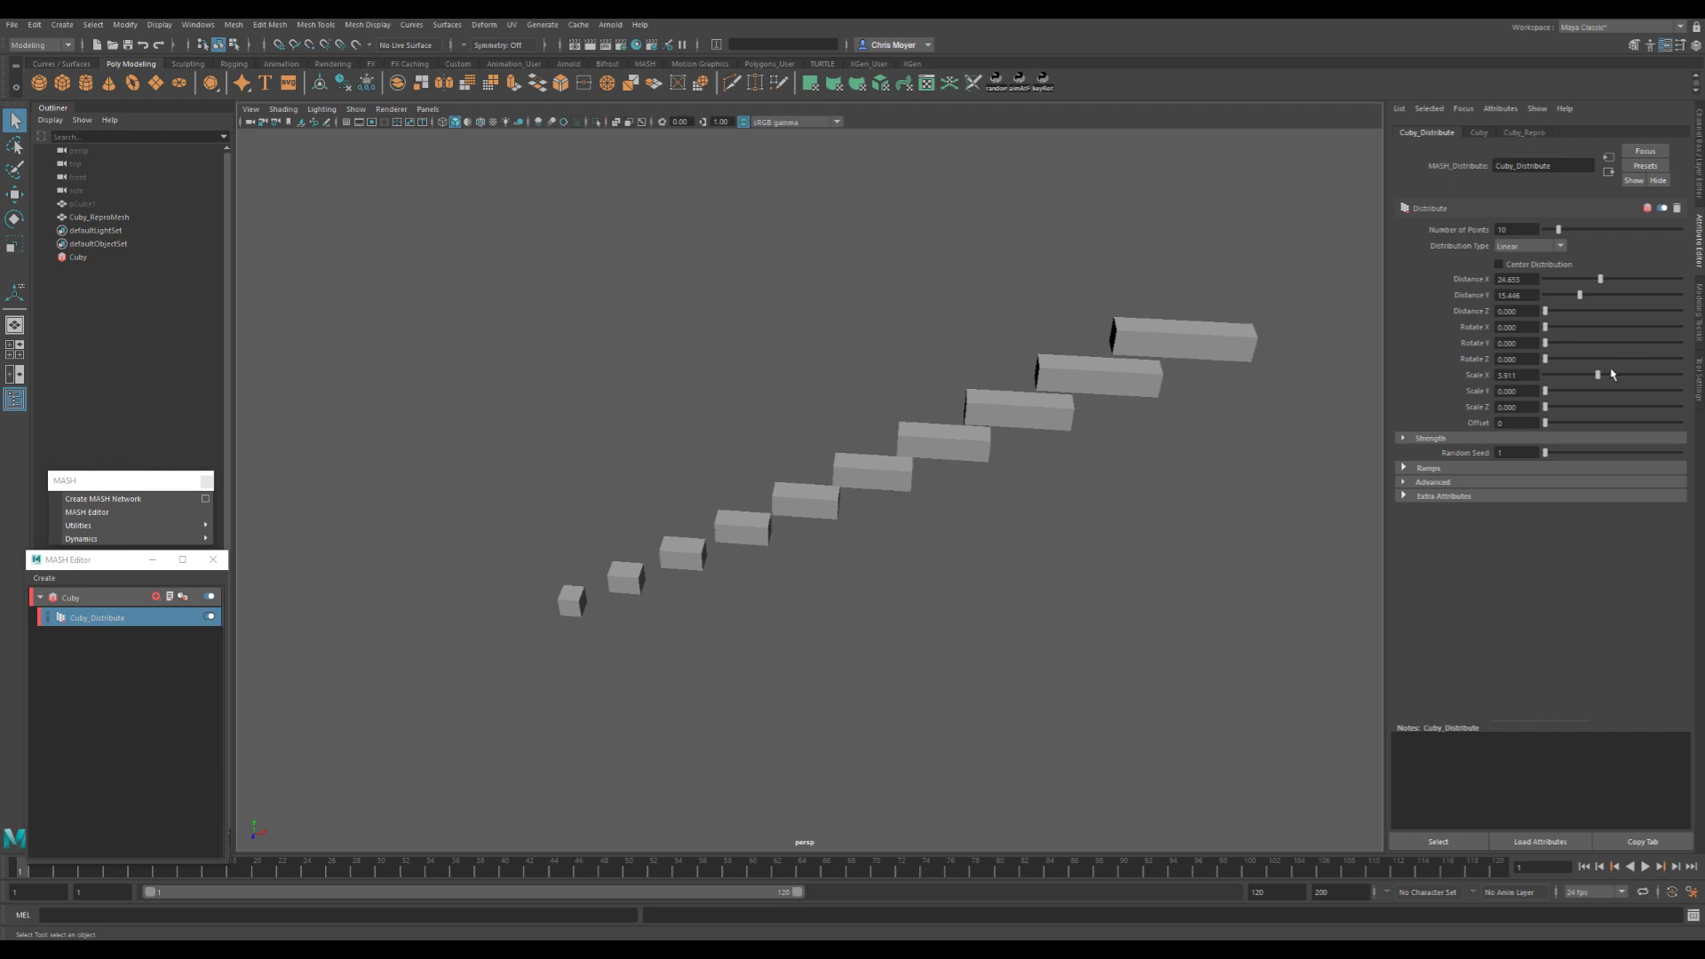
drag(1598, 374, 1699, 372)
alt+drag(1061, 542, 1107, 465)
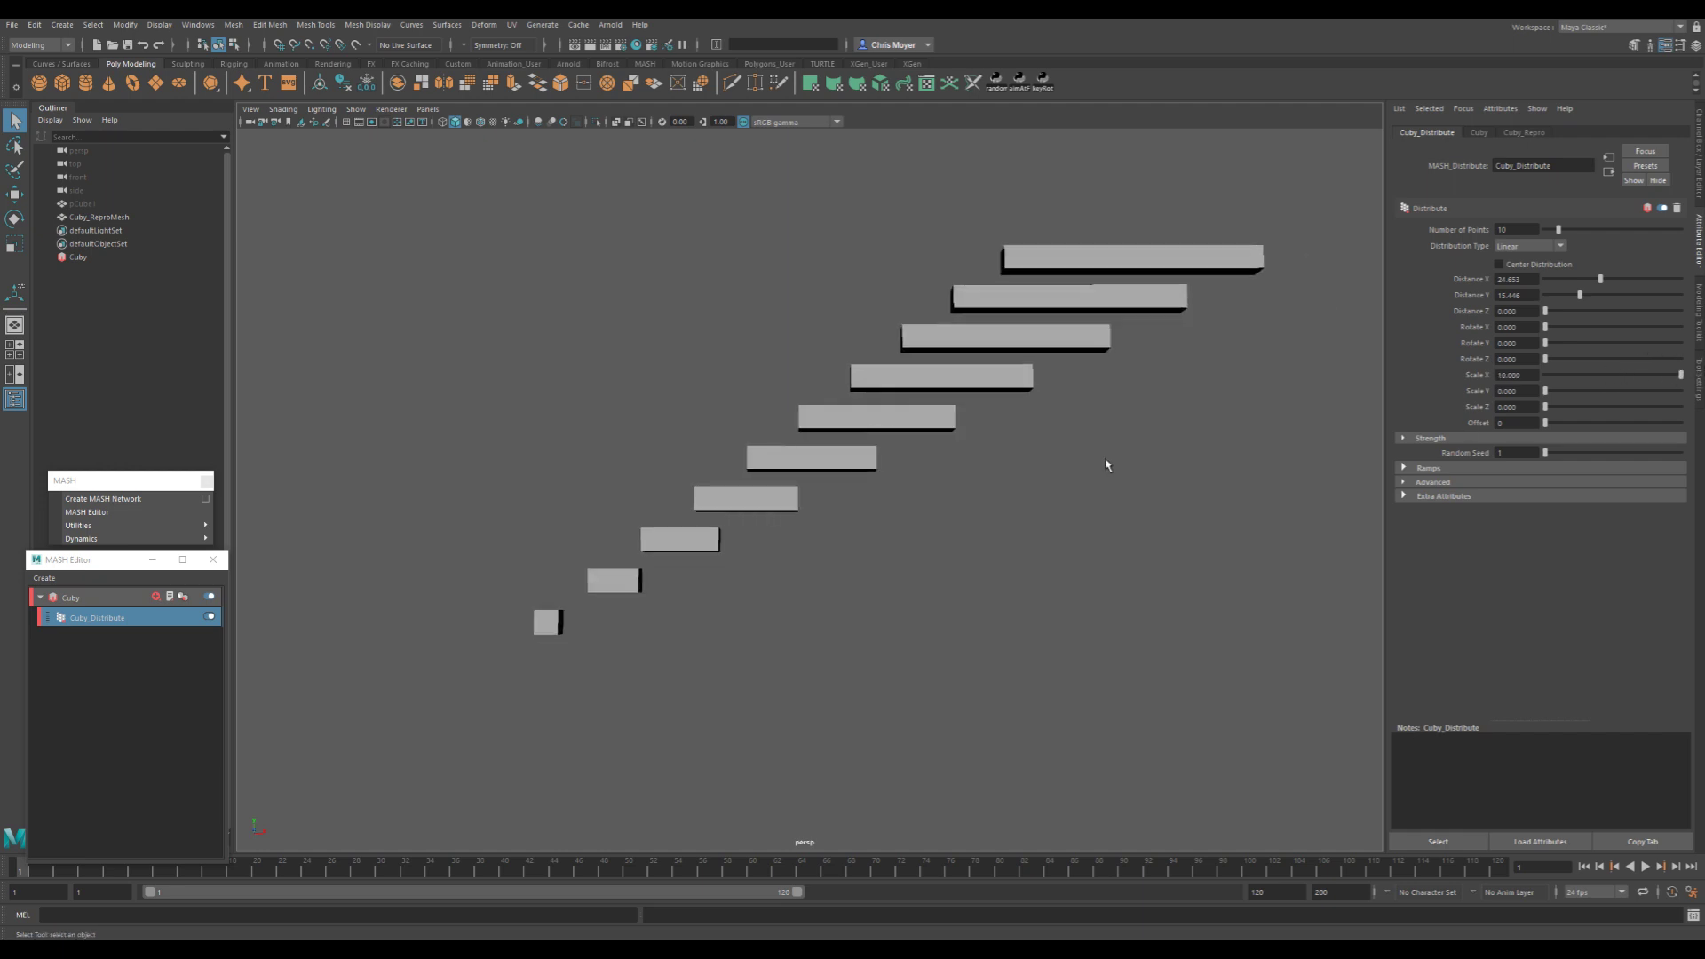
- Set the Distribute node's Scale X to 1 for comparison, and finally to 5
double_click(1515, 375)
text(1)
key(Return)
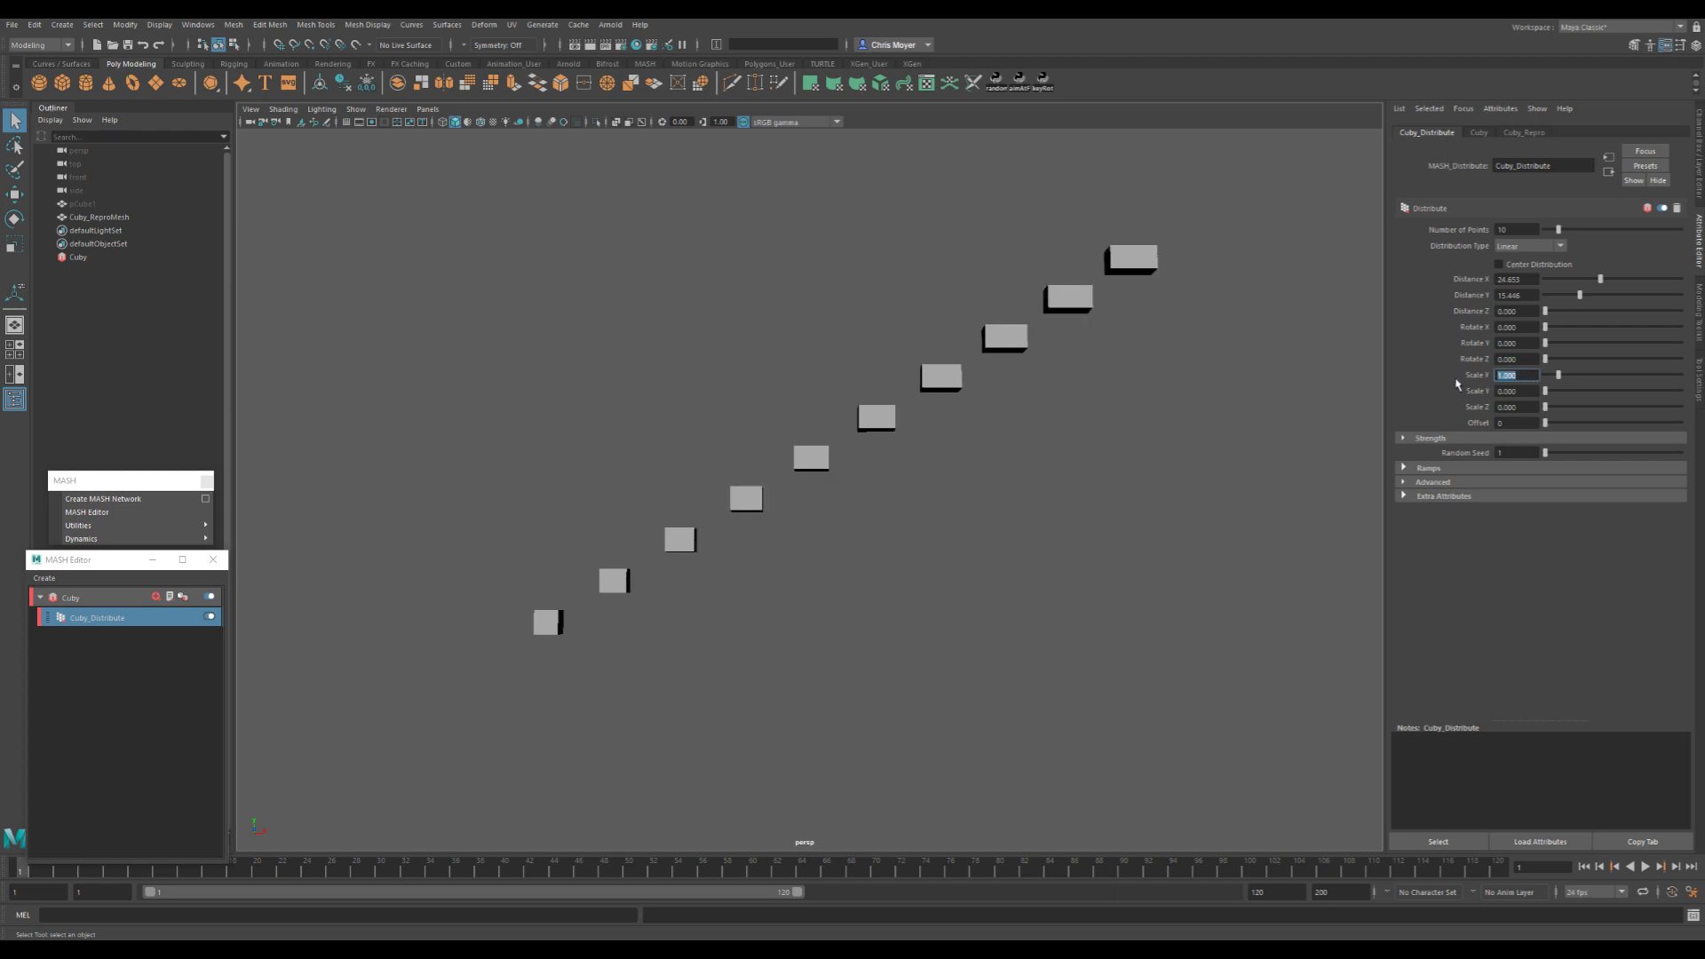
text(5)
key(Return)
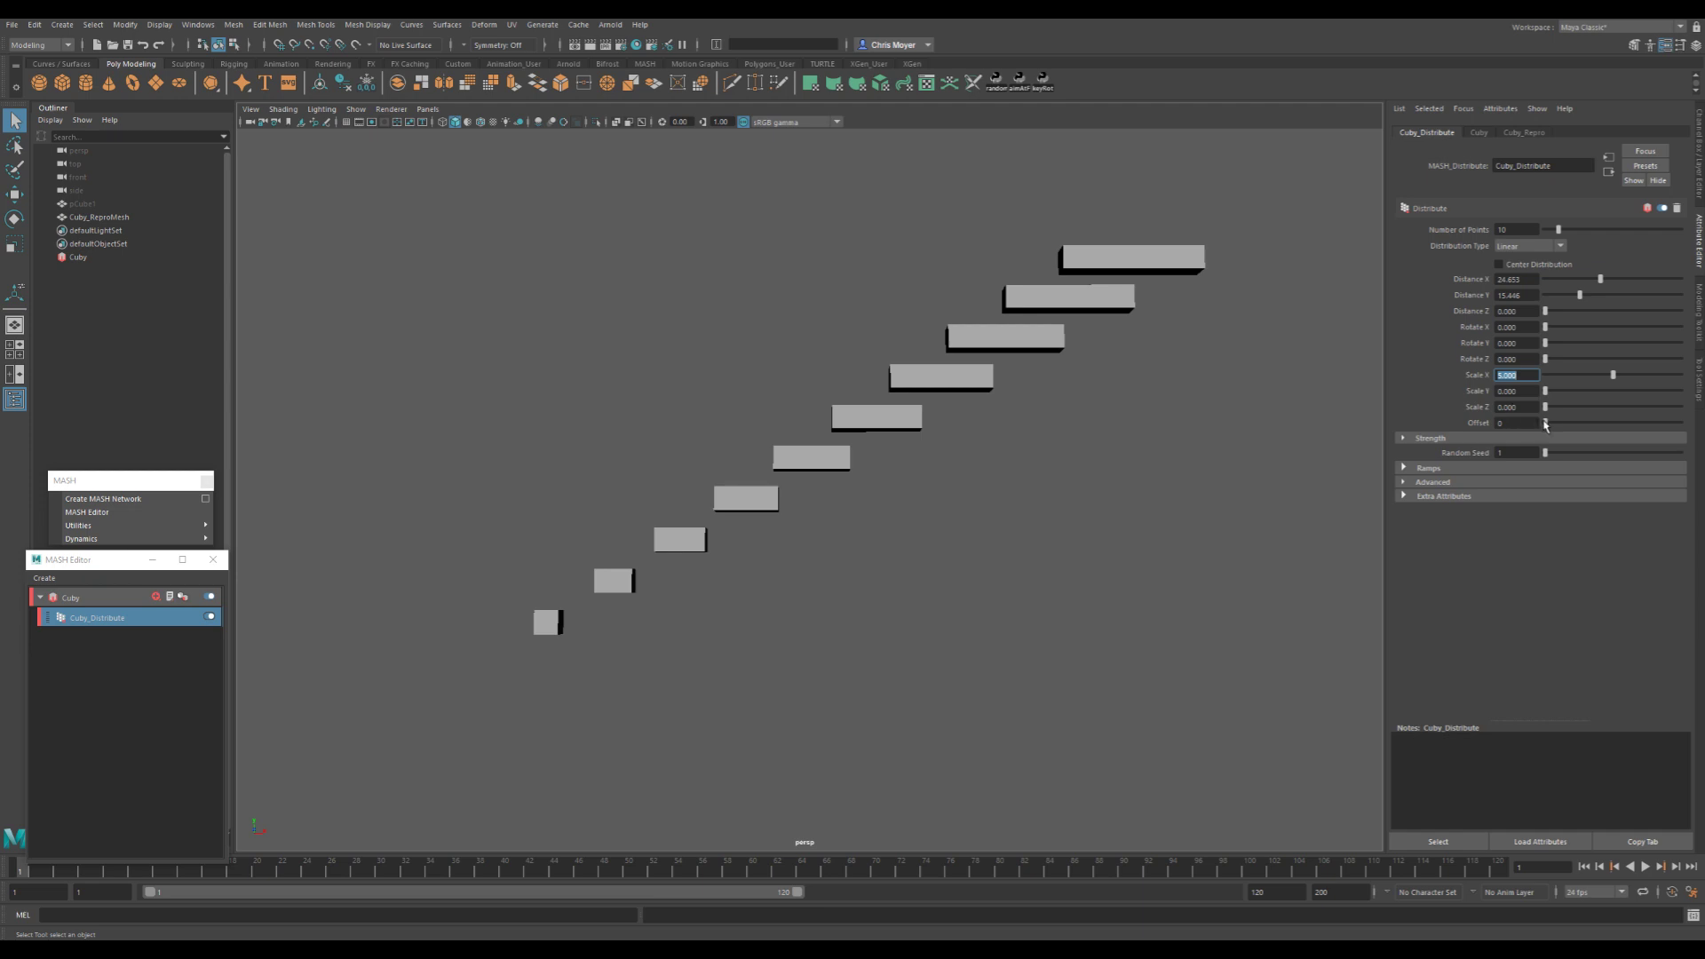
- Try the Distribute node's Offset at 16 and at 18, returning it to 0 each time
drag(1545, 424, 1616, 423)
scroll(1332, 392, down, 5)
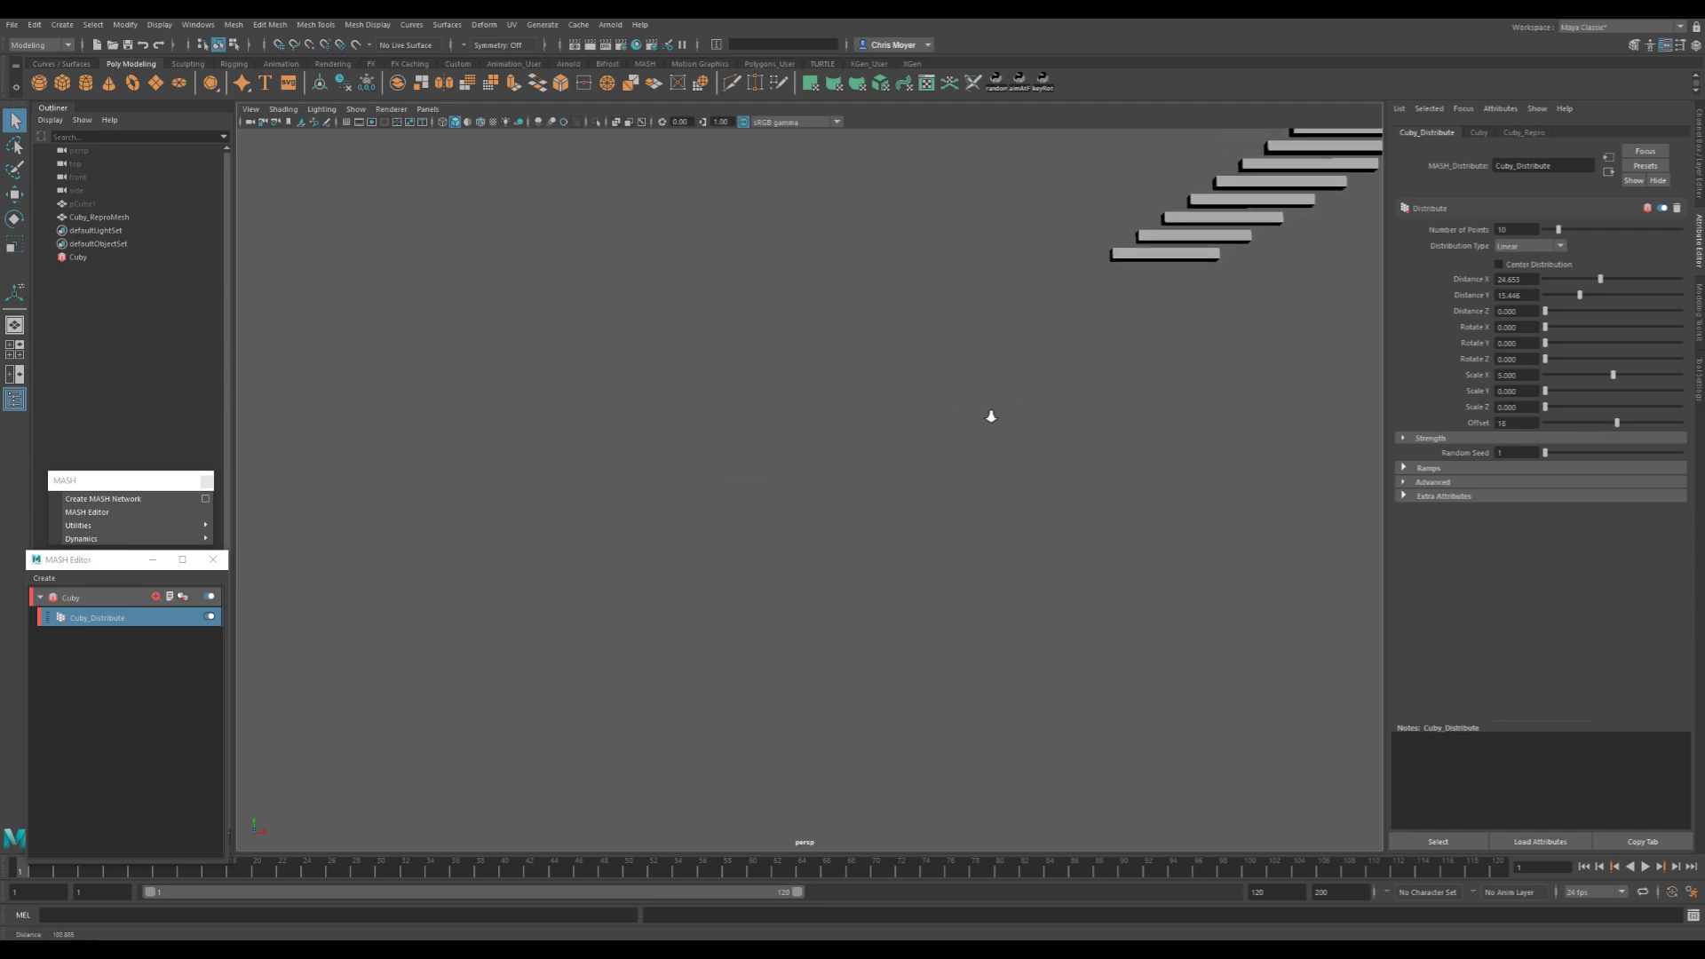
alt+drag(989, 415, 1066, 426)
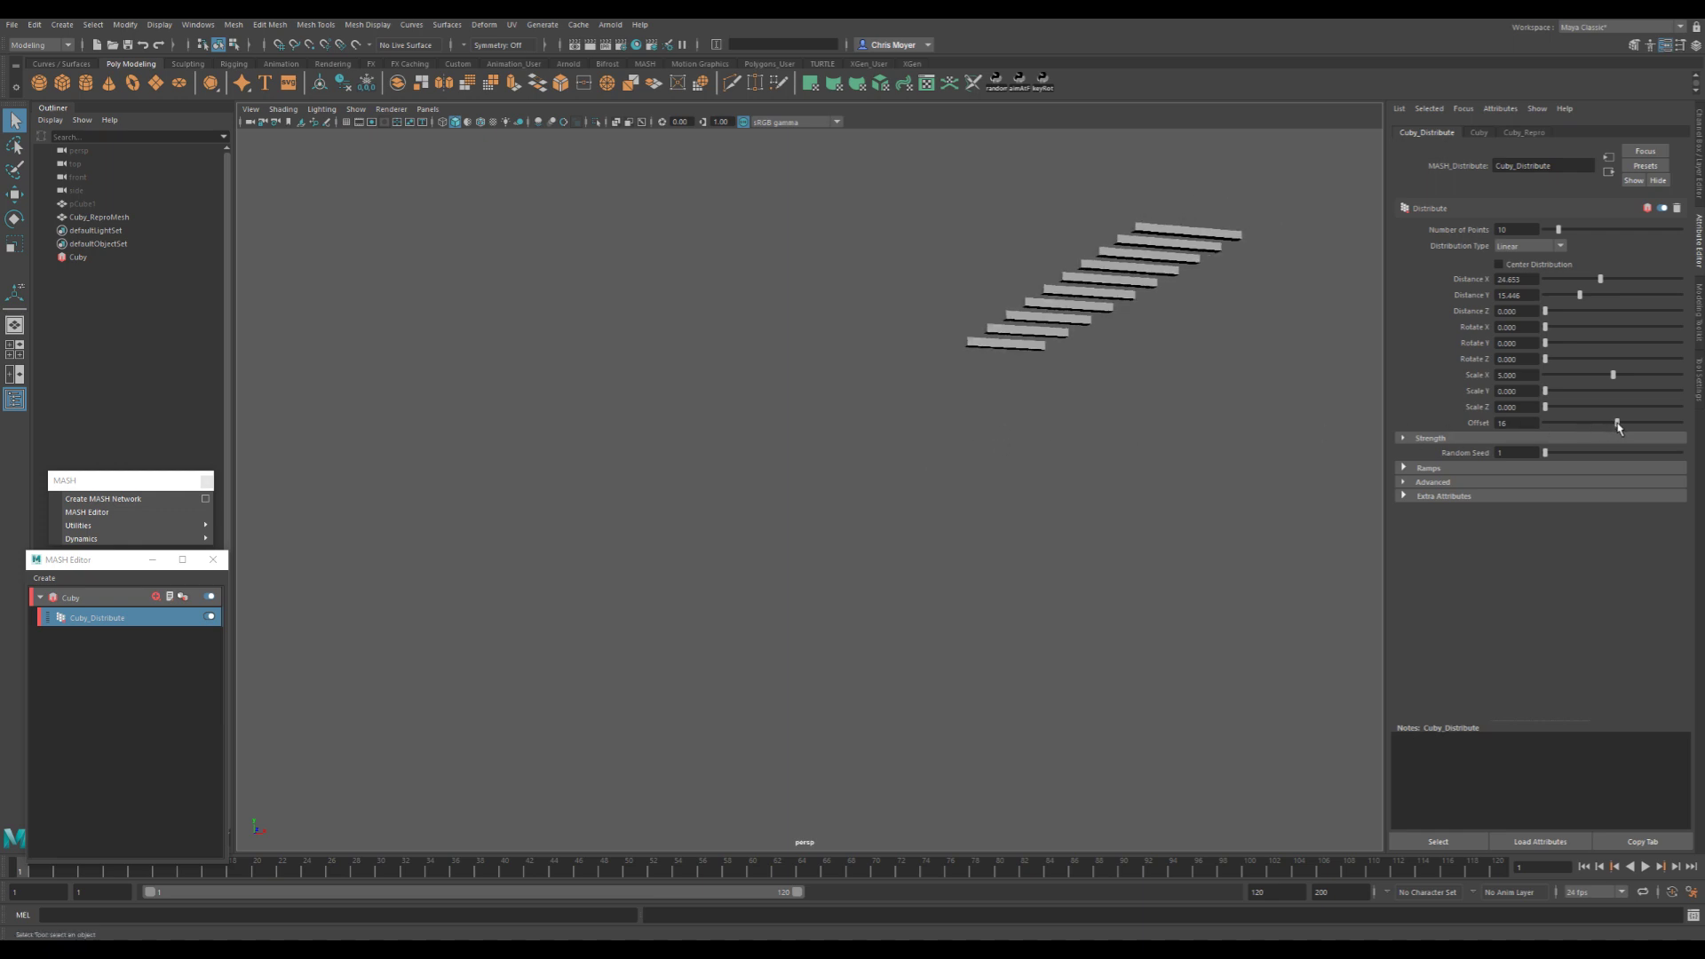
drag(1617, 425, 1524, 444)
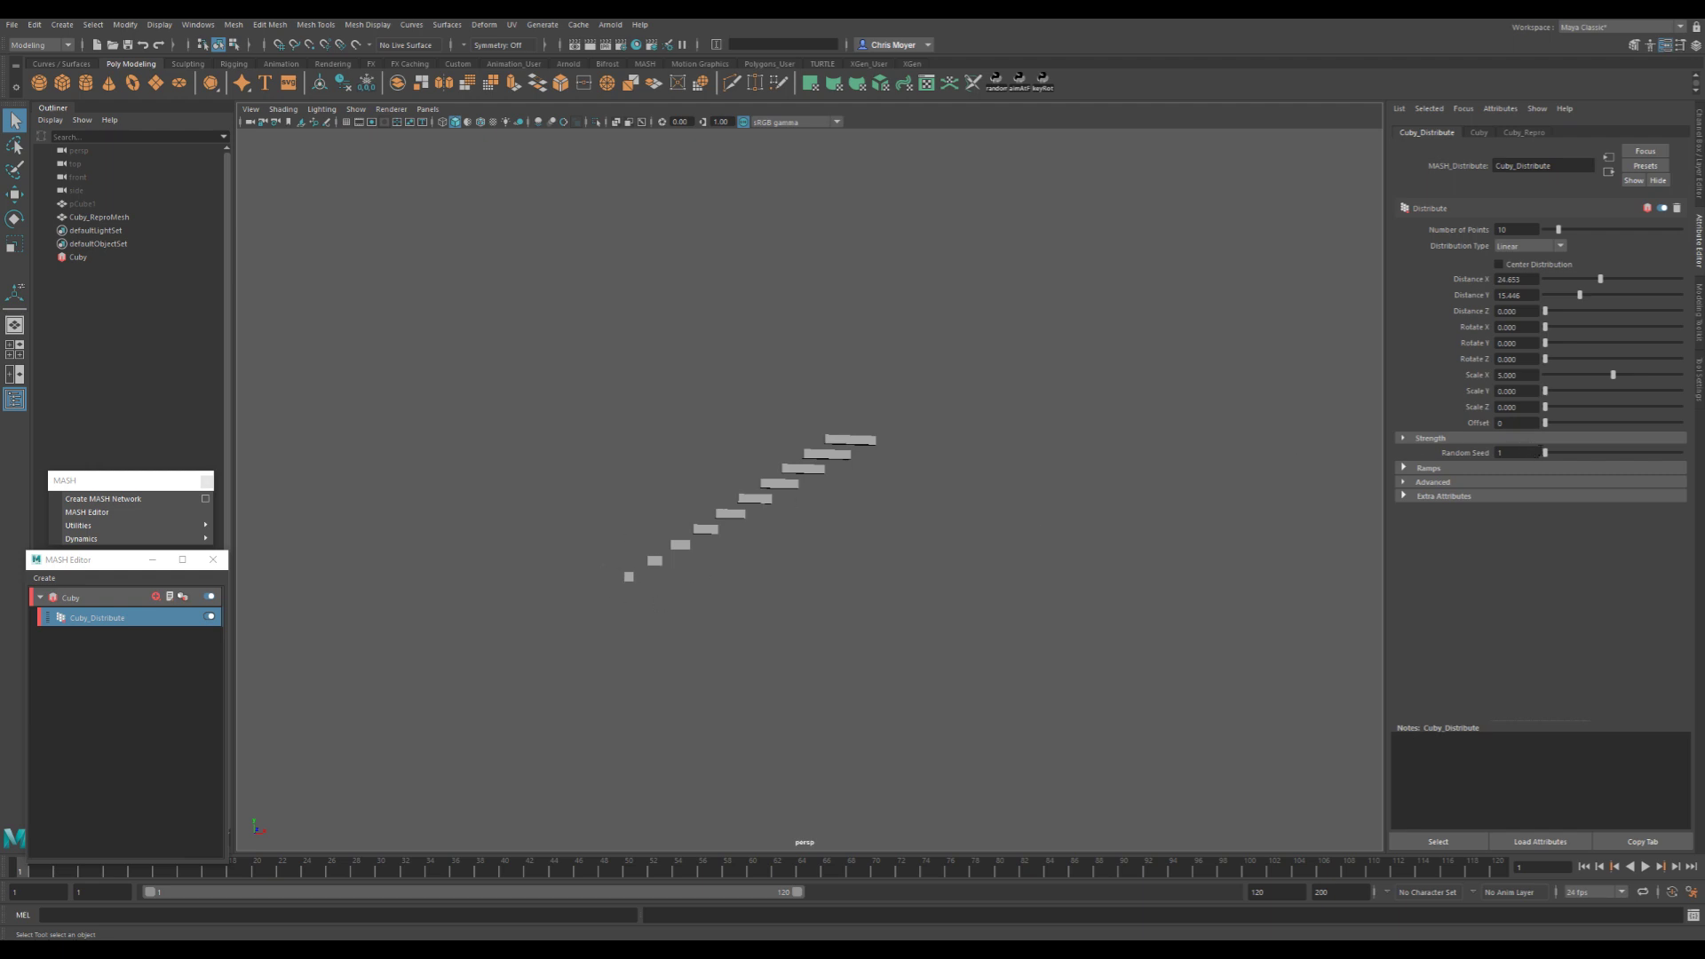
drag(1547, 456, 1625, 432)
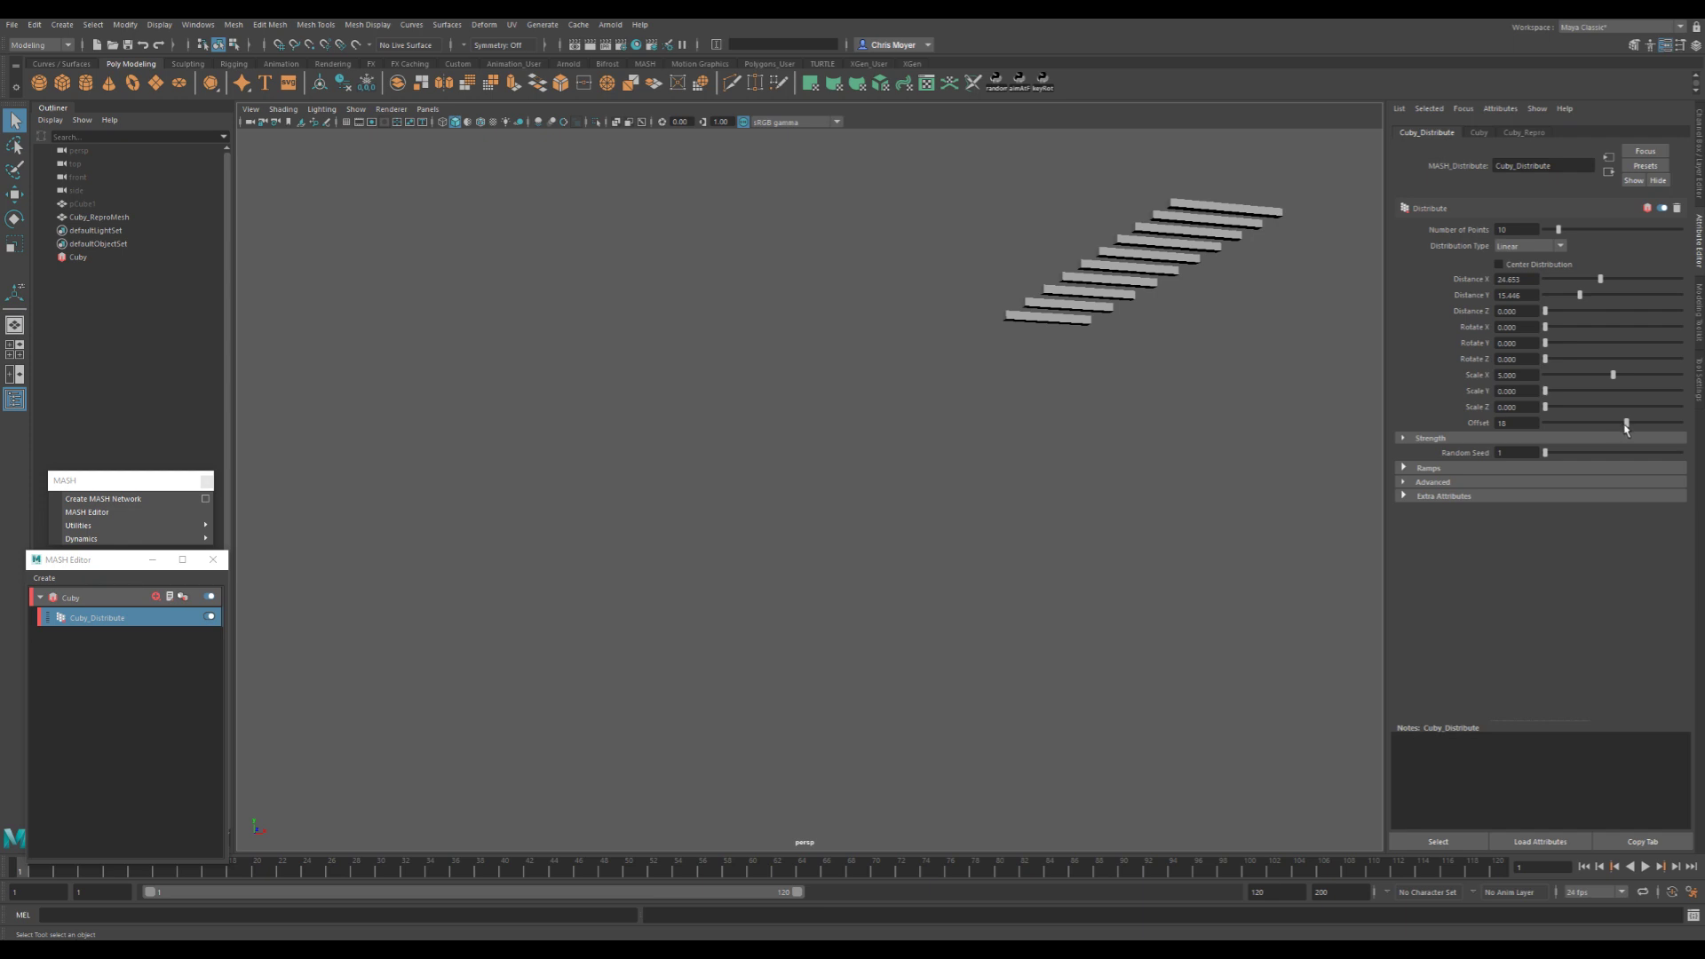
drag(1625, 429, 1540, 440)
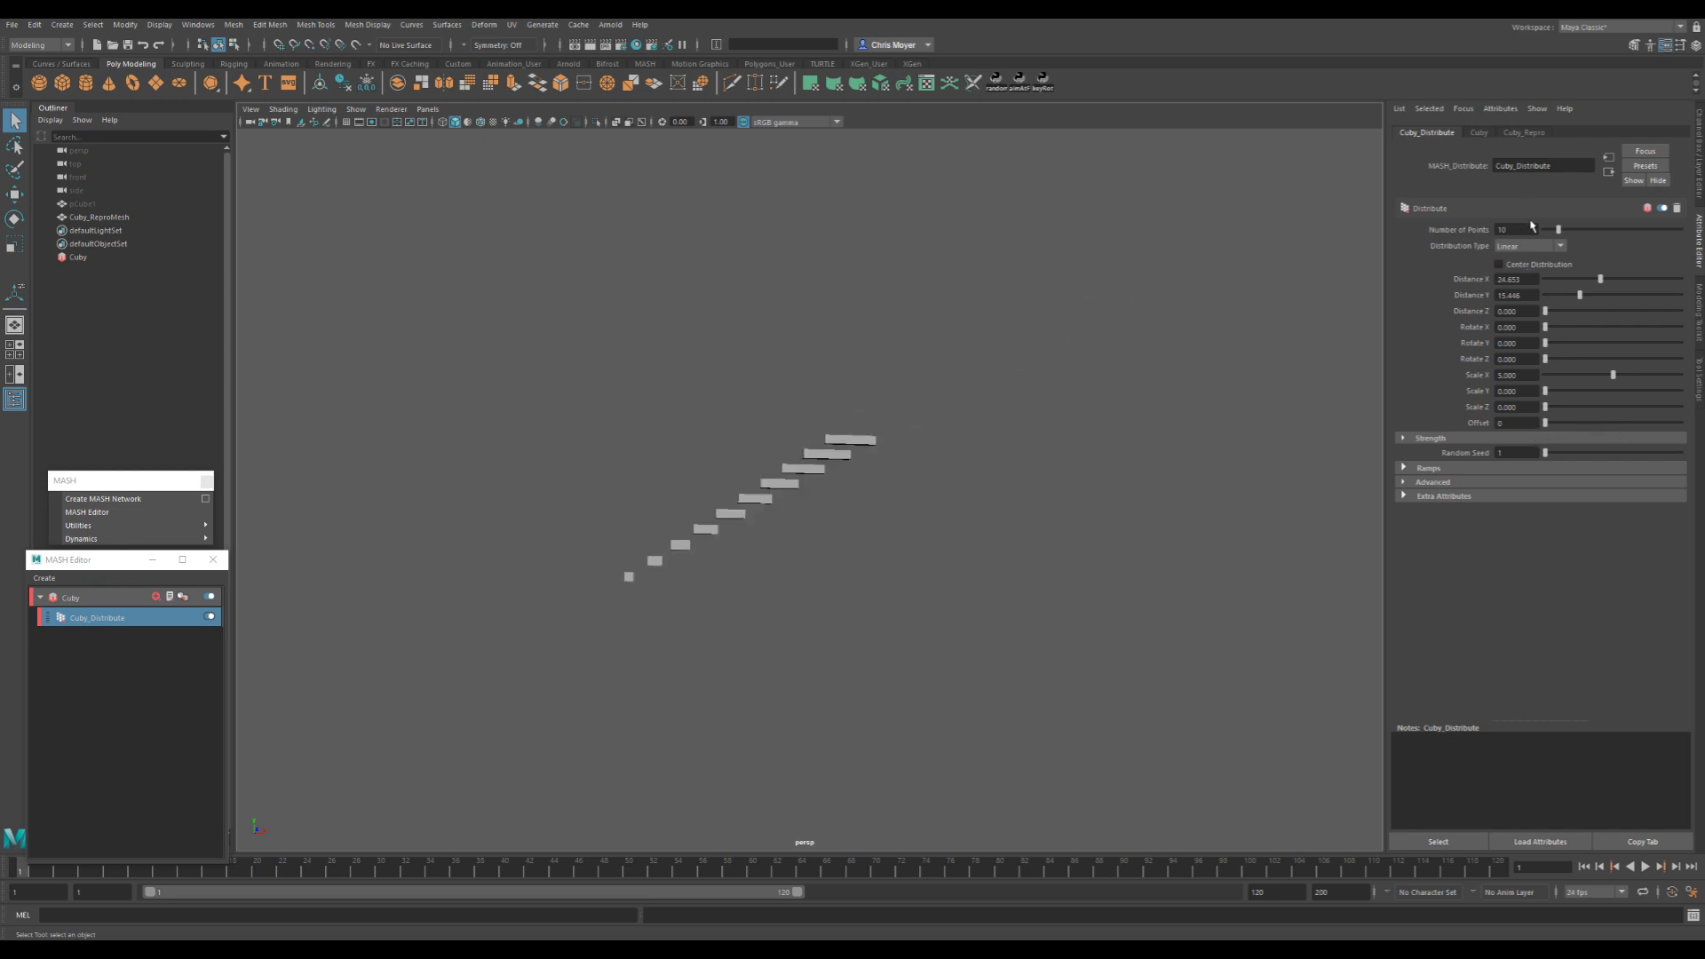
- Try a higher Number of Points on the Distribute node, and restore it to 10
click(1527, 230)
key(Return)
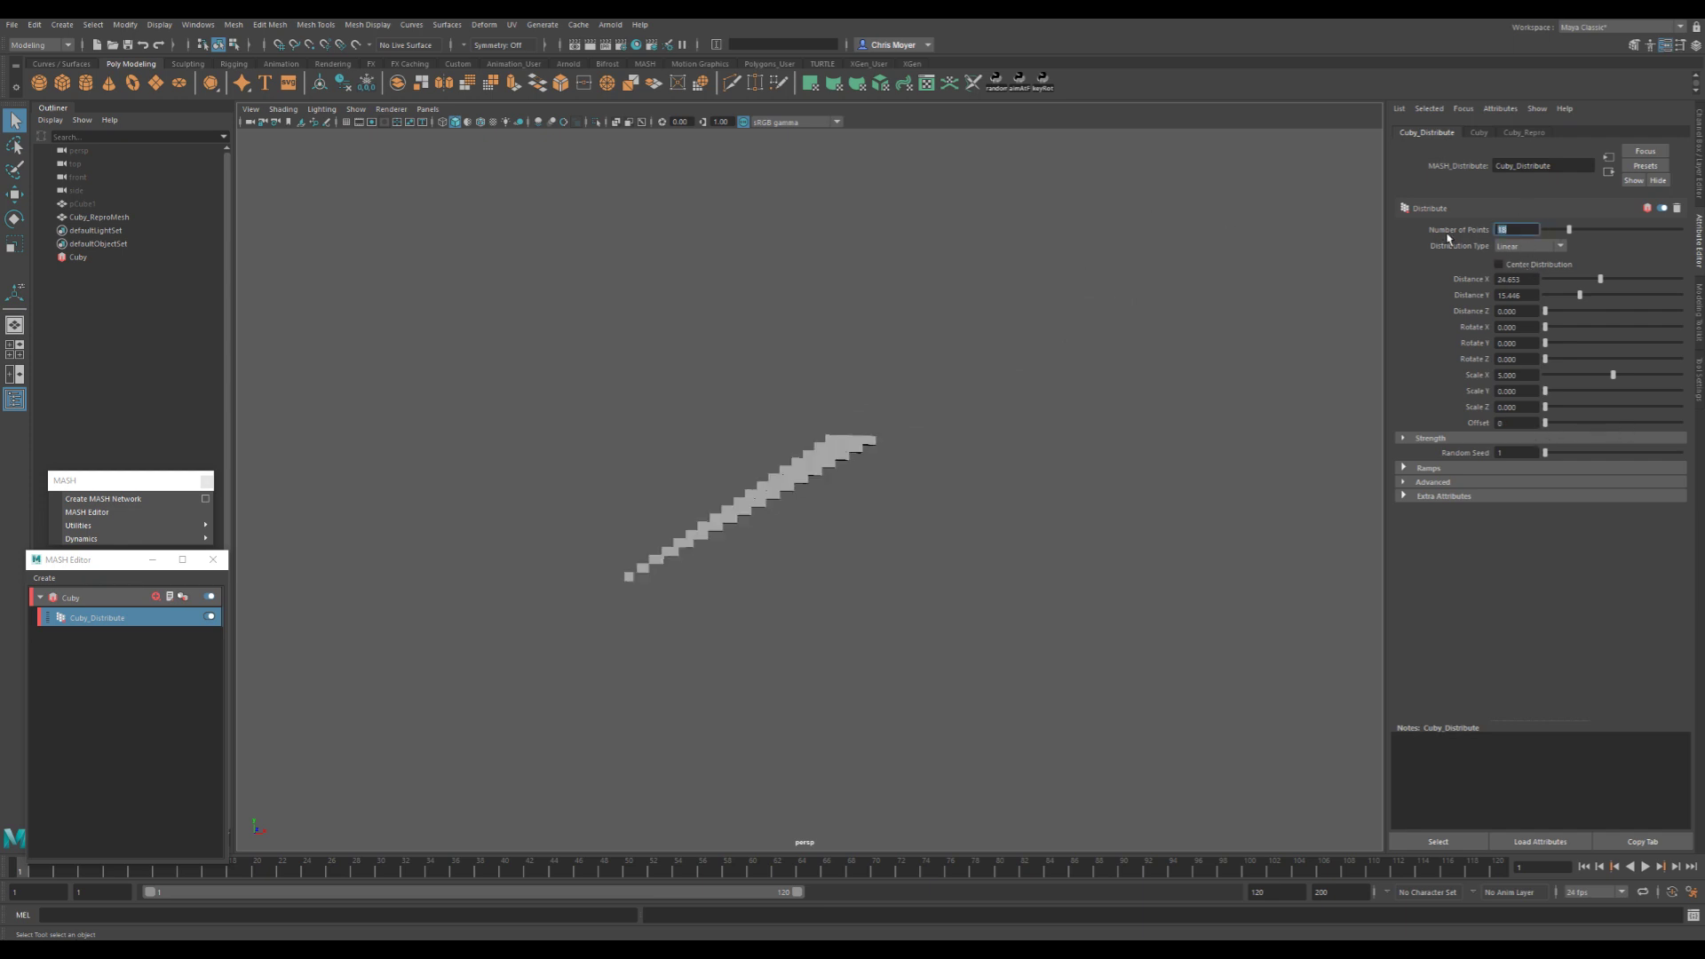
text(10)
key(Return)
- Shift the stretched cubes with an Offset of 11, inspect them from another angle, and return the Offset to 0
drag(1546, 432, 1595, 435)
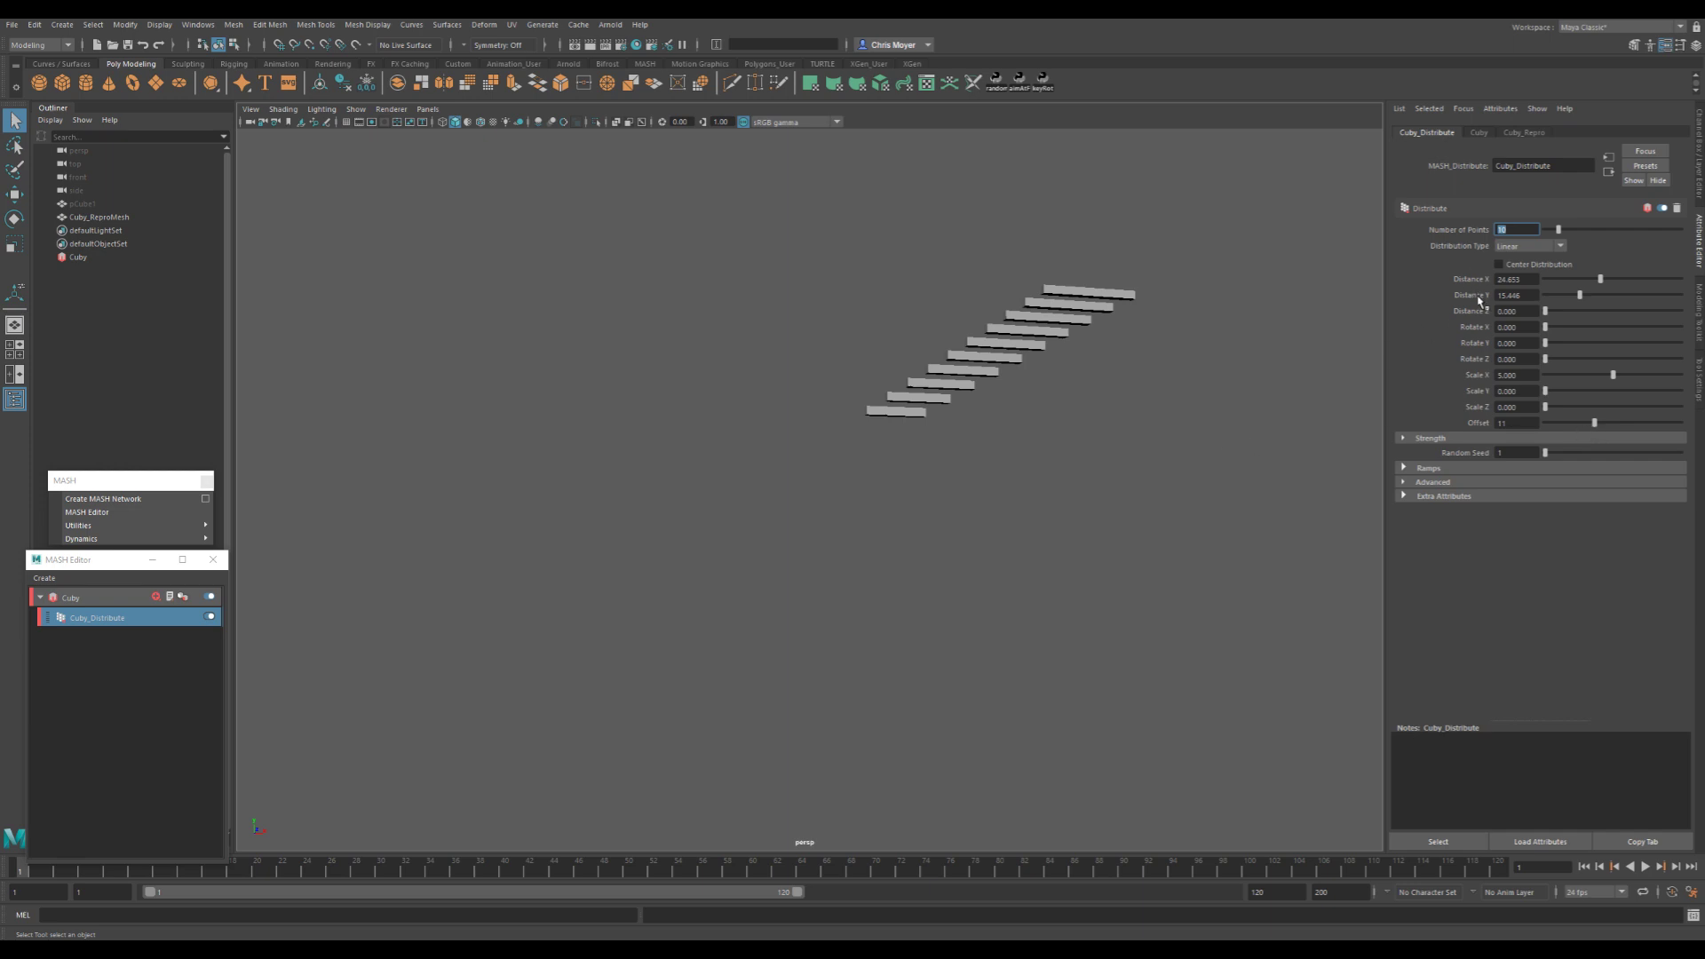
alt+drag(1207, 372, 1021, 483)
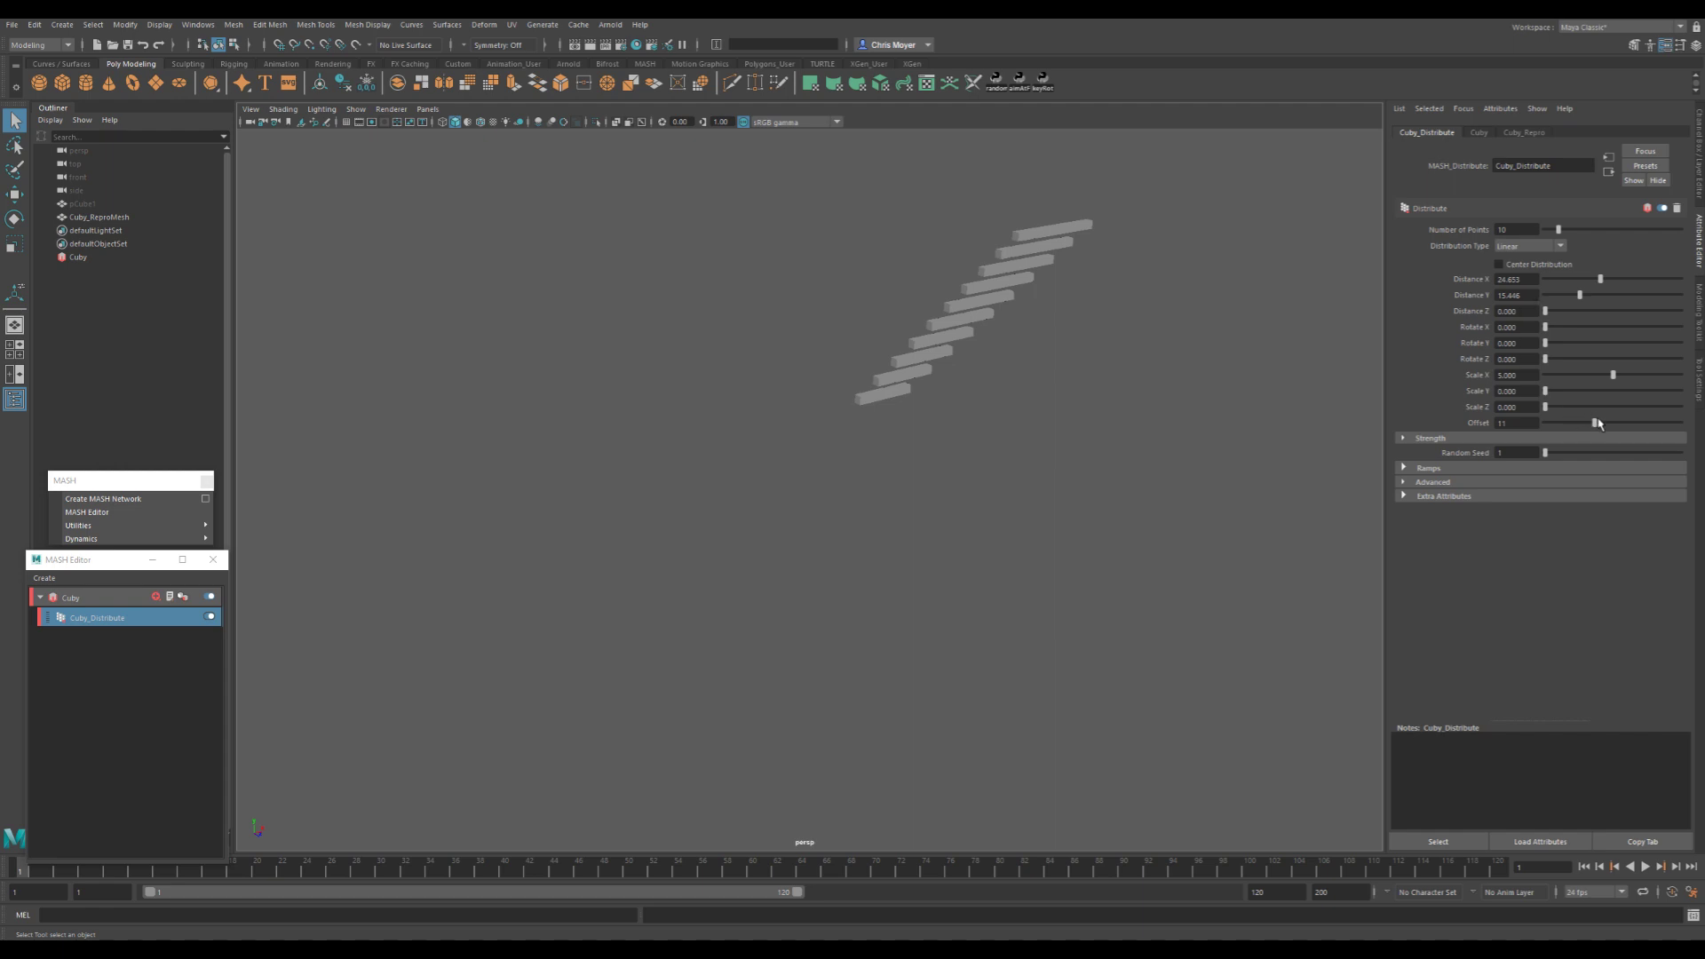
drag(1598, 423, 1545, 424)
alt+drag(1007, 500, 962, 506)
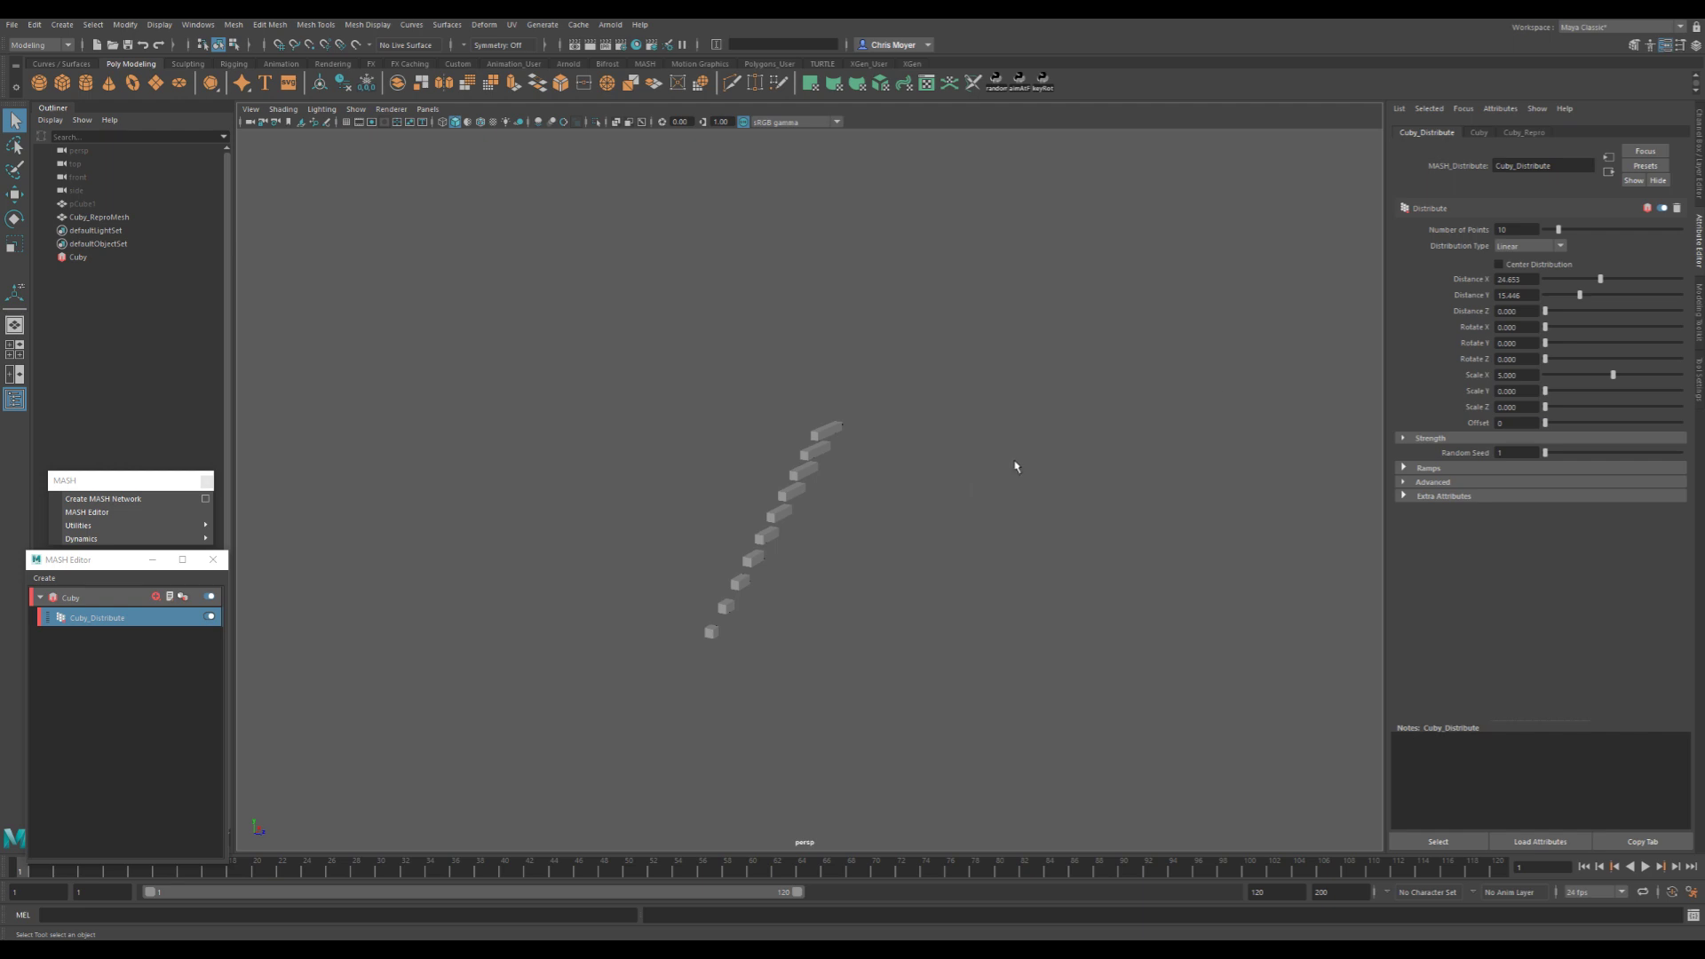
- Change the distribution type to Radial and review the other available distribution types without switching
click(1551, 254)
click(1532, 268)
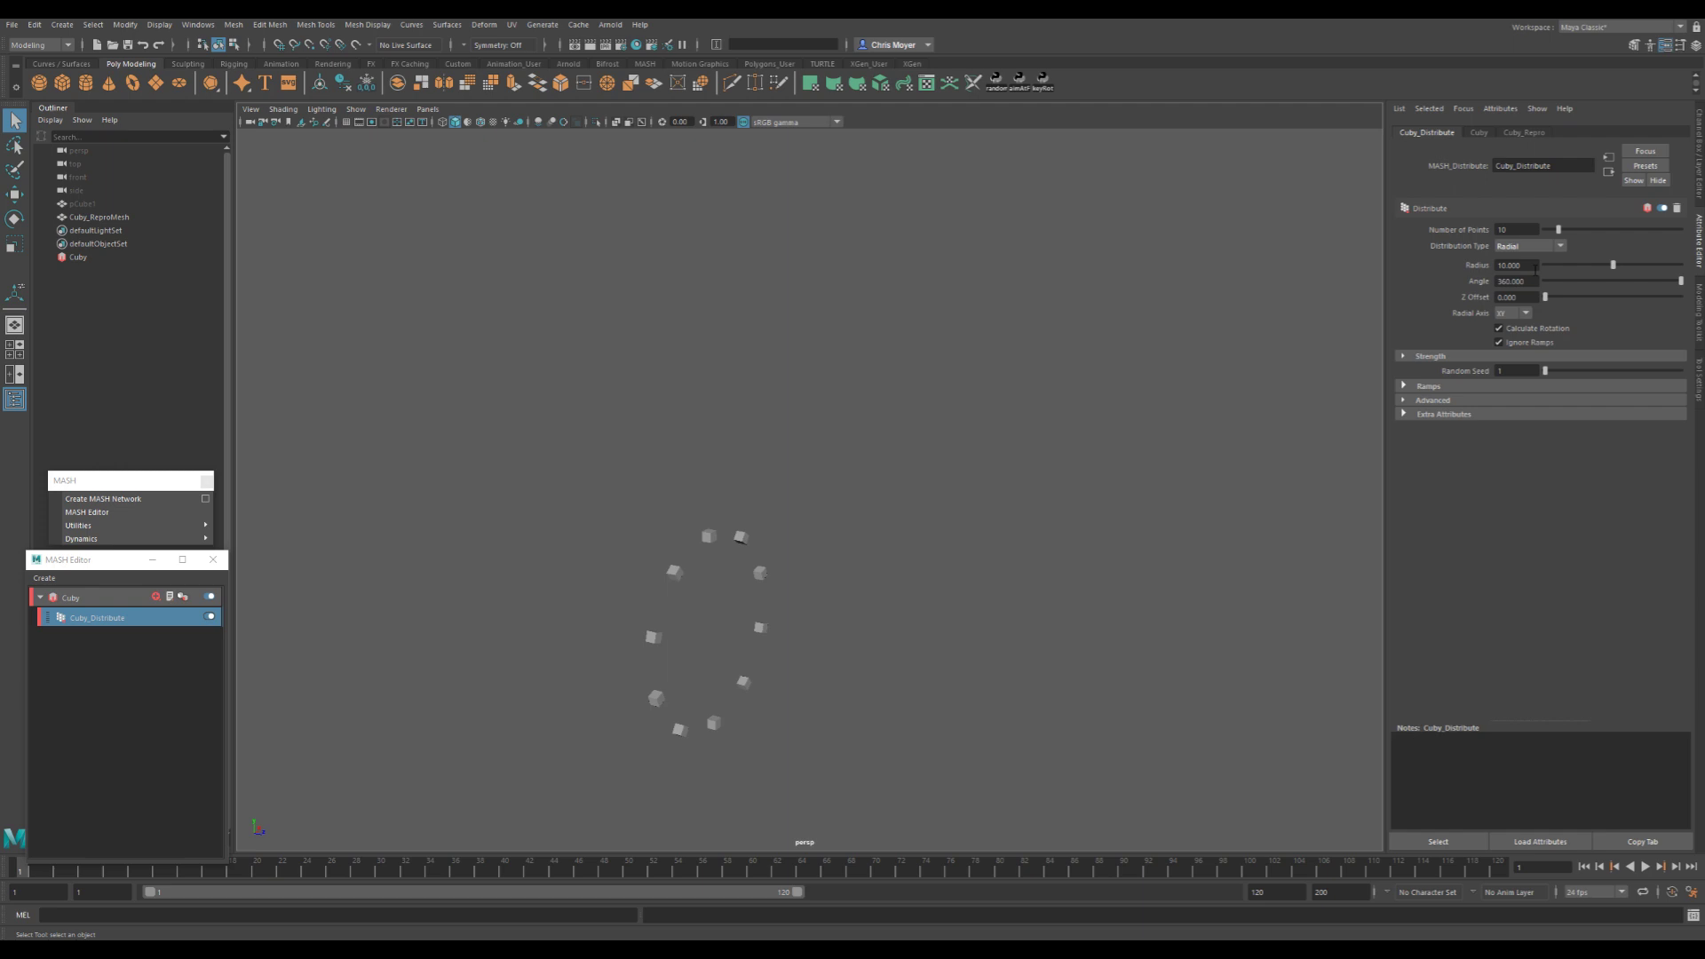
click(1507, 245)
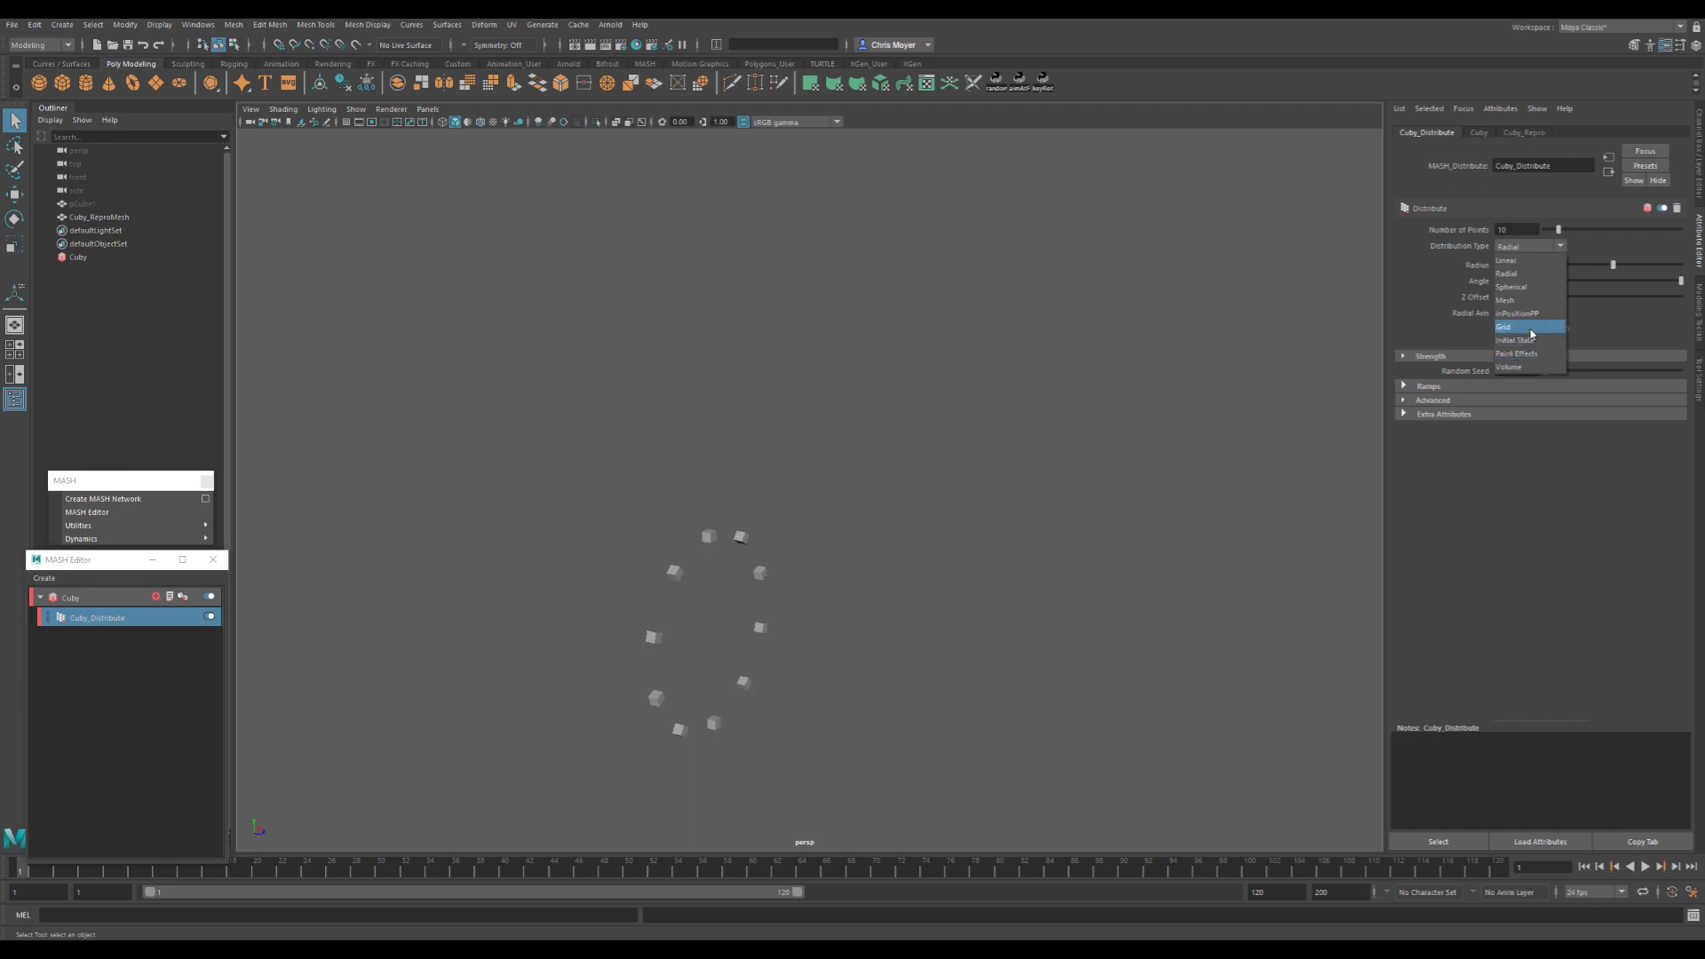
click(1425, 290)
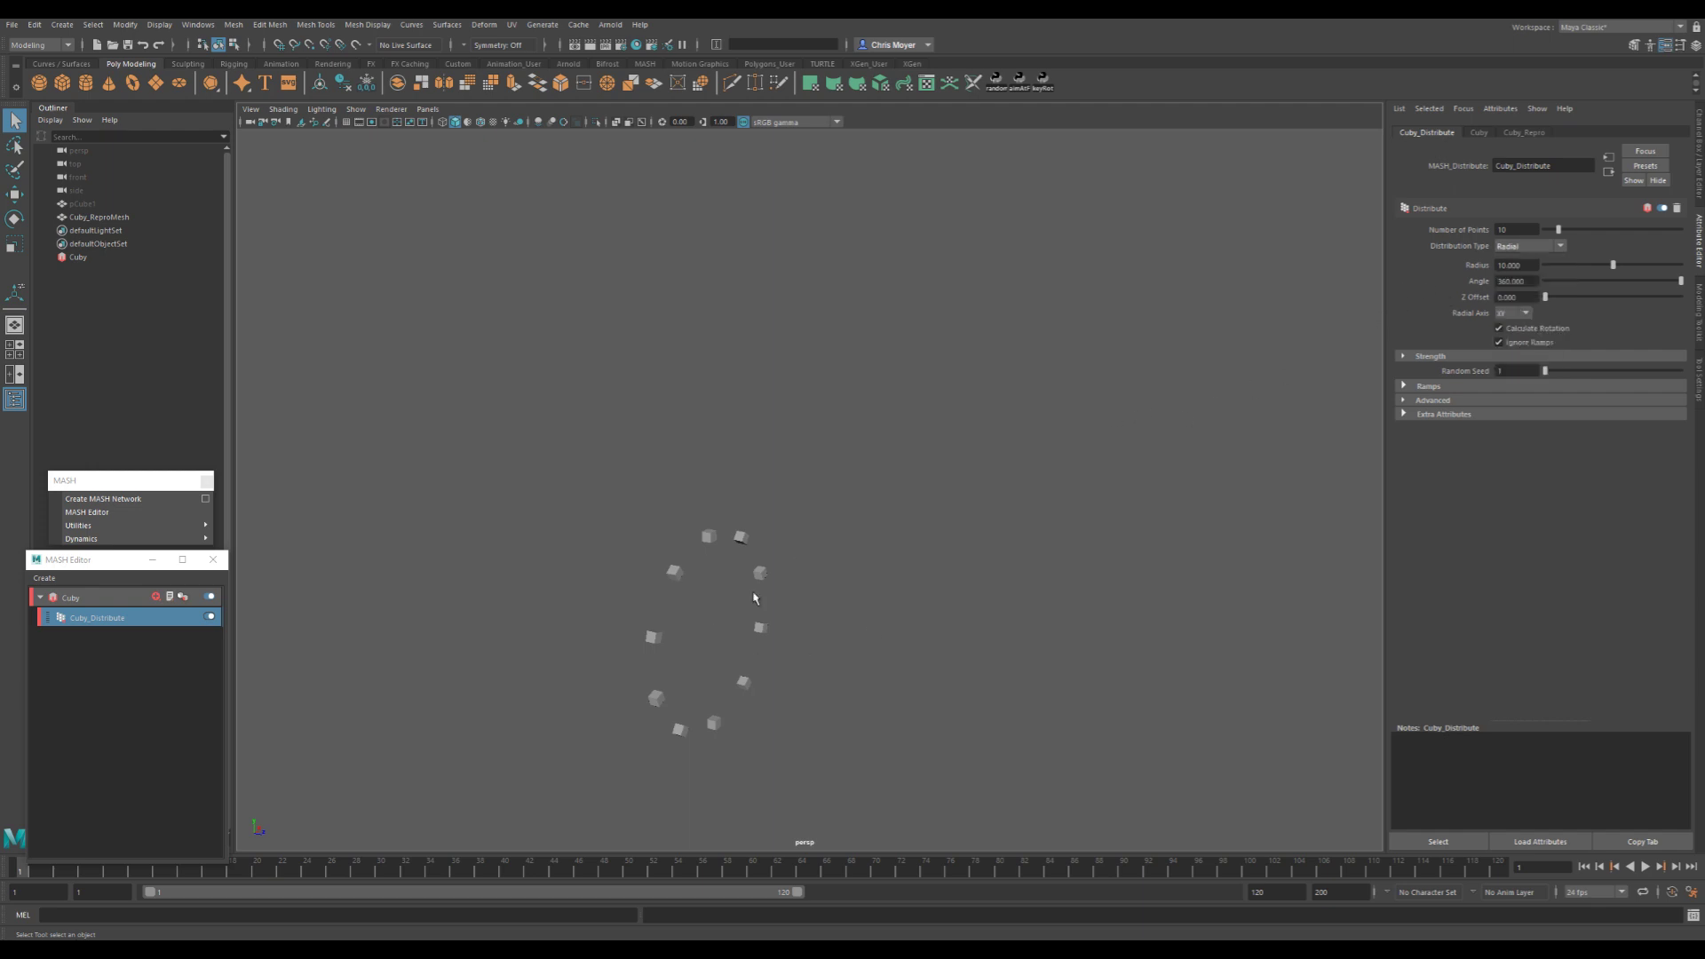
- View the ring of cubes face-on and shrink its Radius to about 3
alt+drag(696, 623, 897, 590)
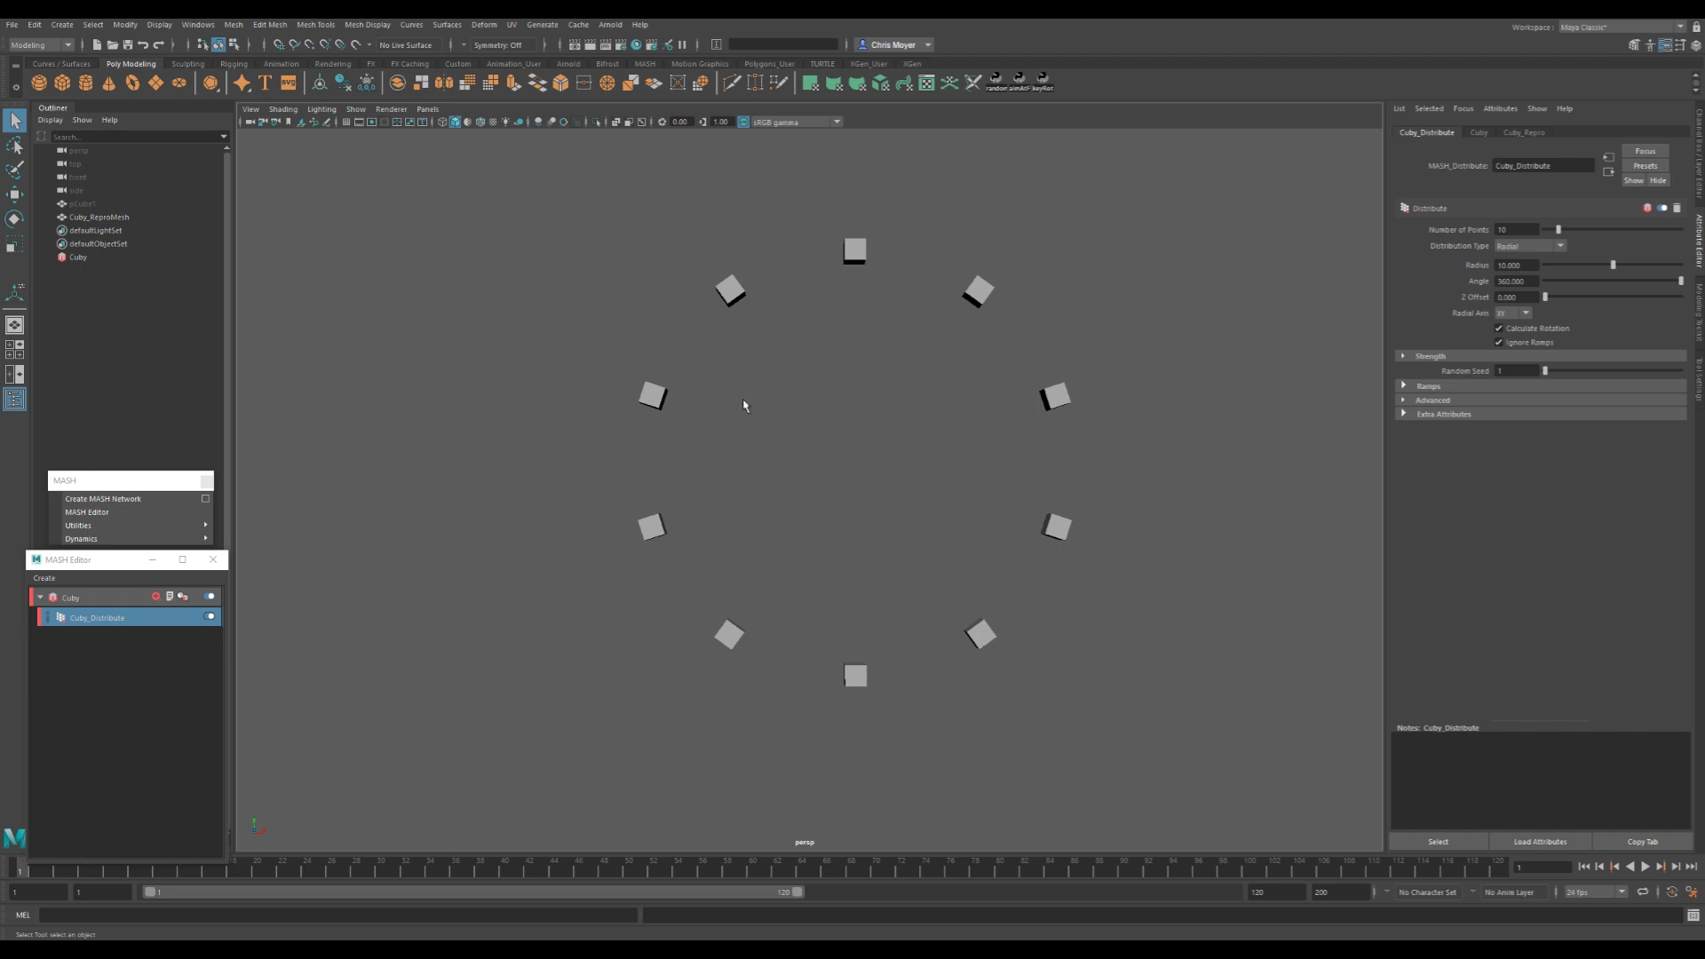
alt+middle_drag(1021, 463, 944, 477)
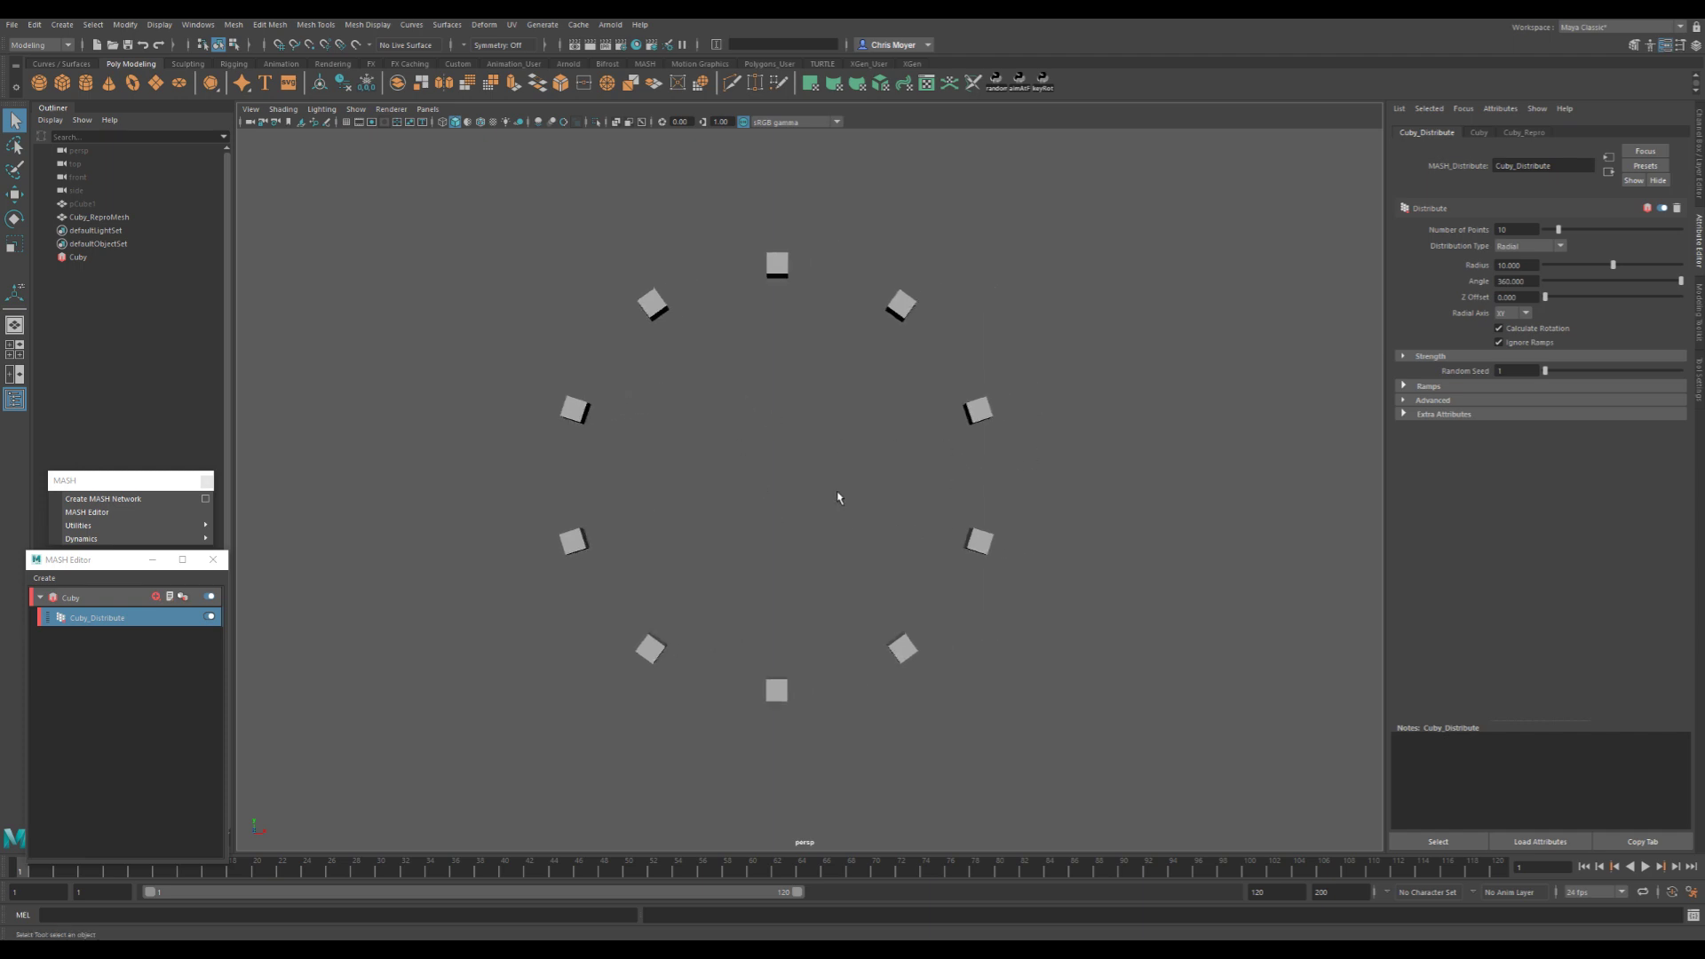
alt+middle_drag(838, 498, 859, 490)
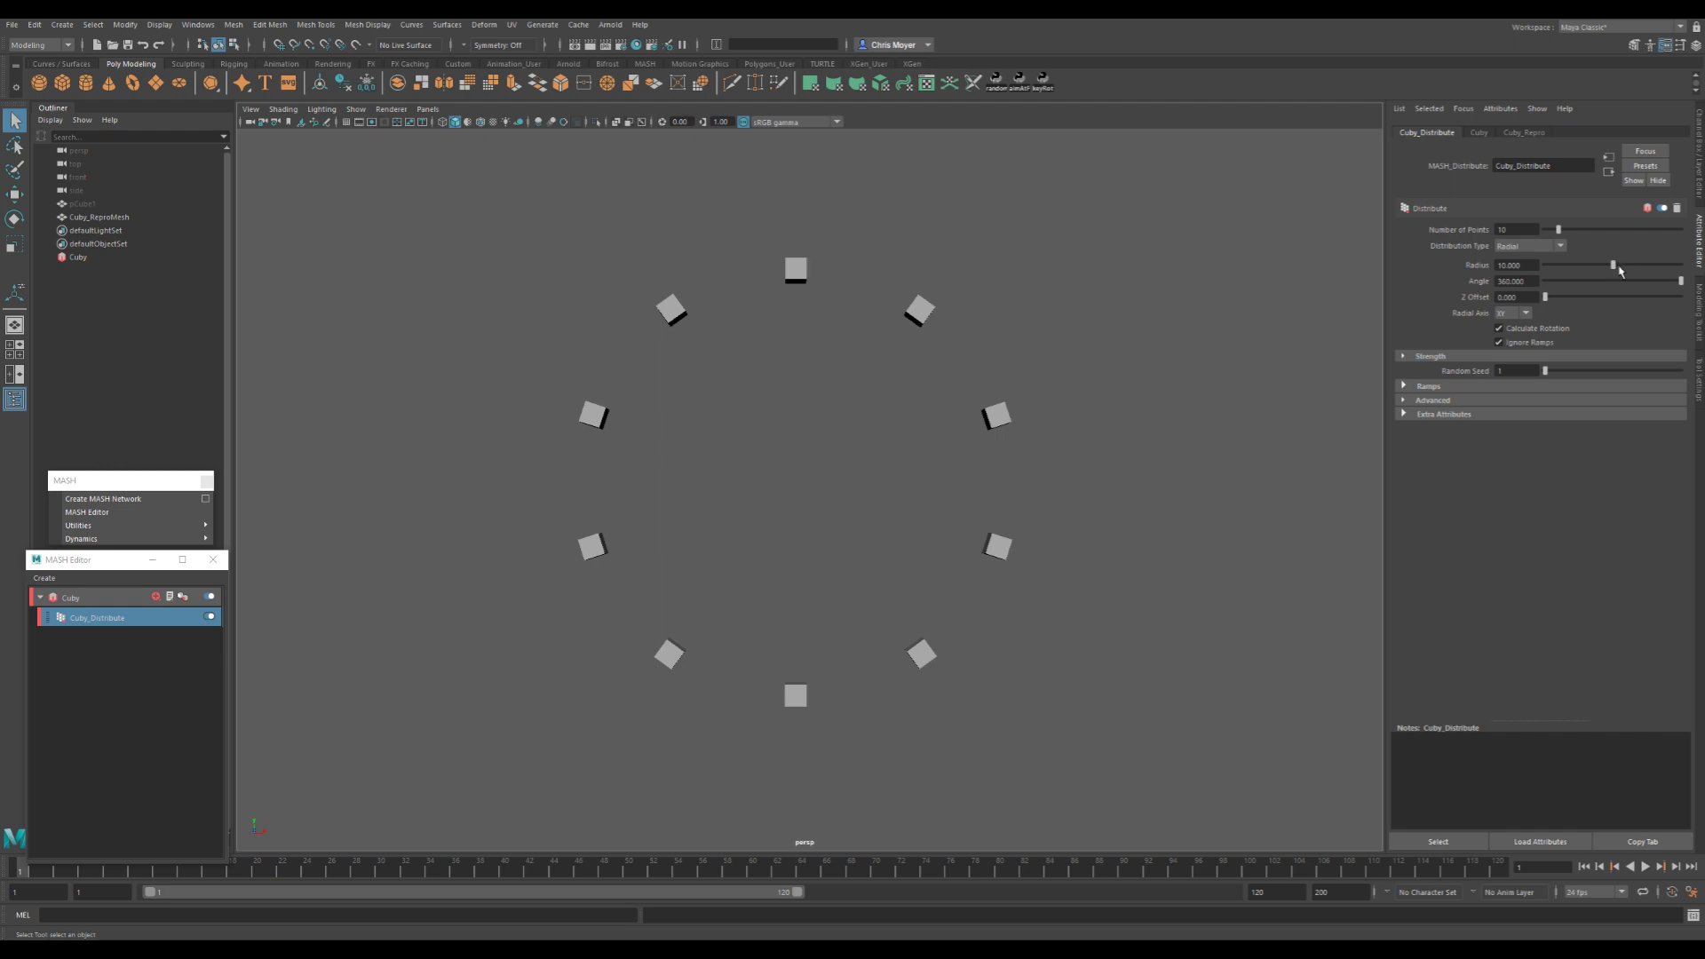
drag(1614, 266, 1564, 265)
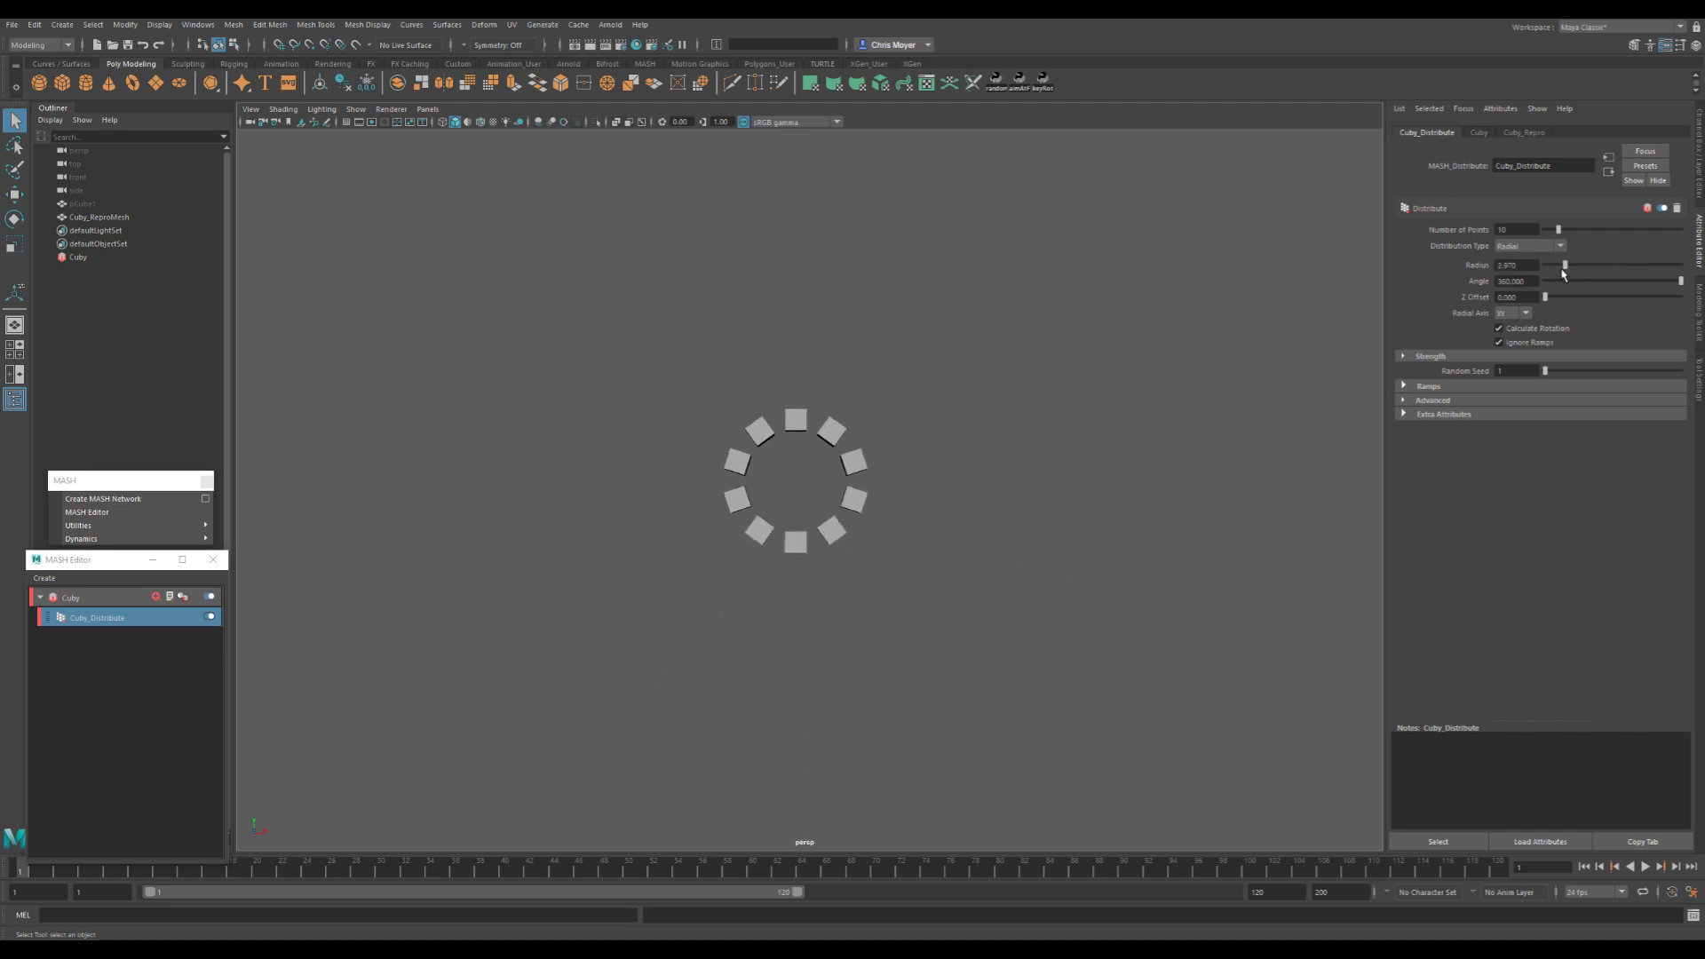
- Frame the ring of cubes from further back, reopen the Cuby_Distribute settings, and enlarge the Radius to about 8.9
alt+drag(922, 488, 879, 515)
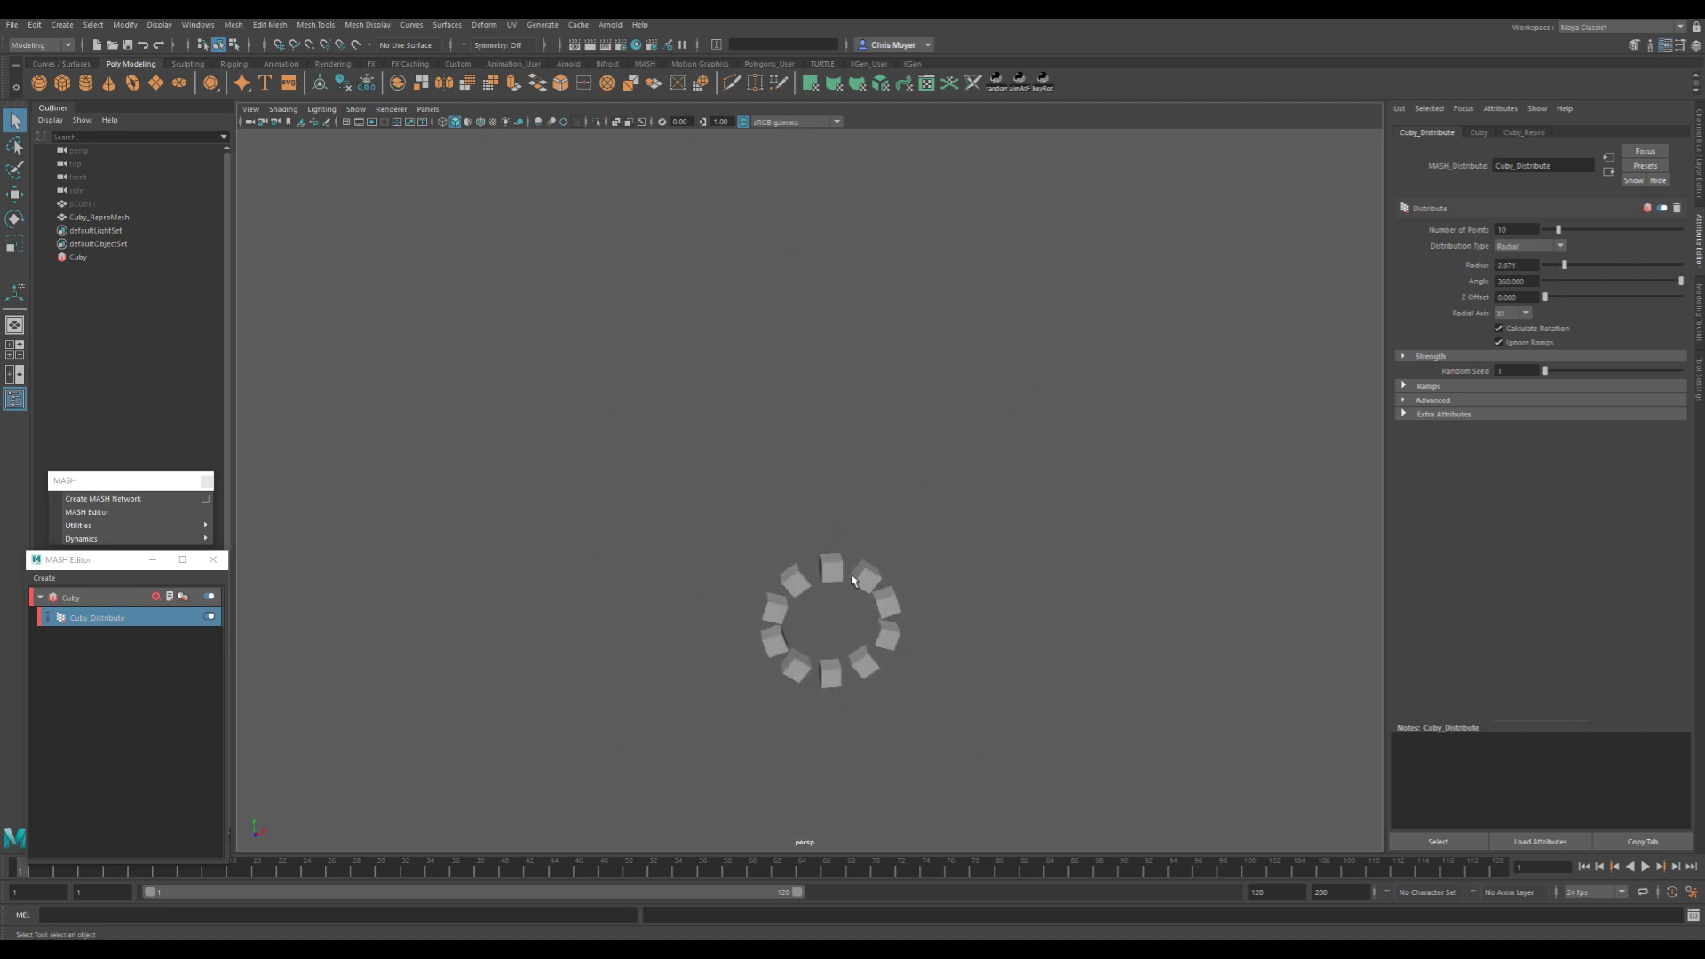
click(869, 606)
key(f)
alt+right_drag(1176, 491, 628, 491)
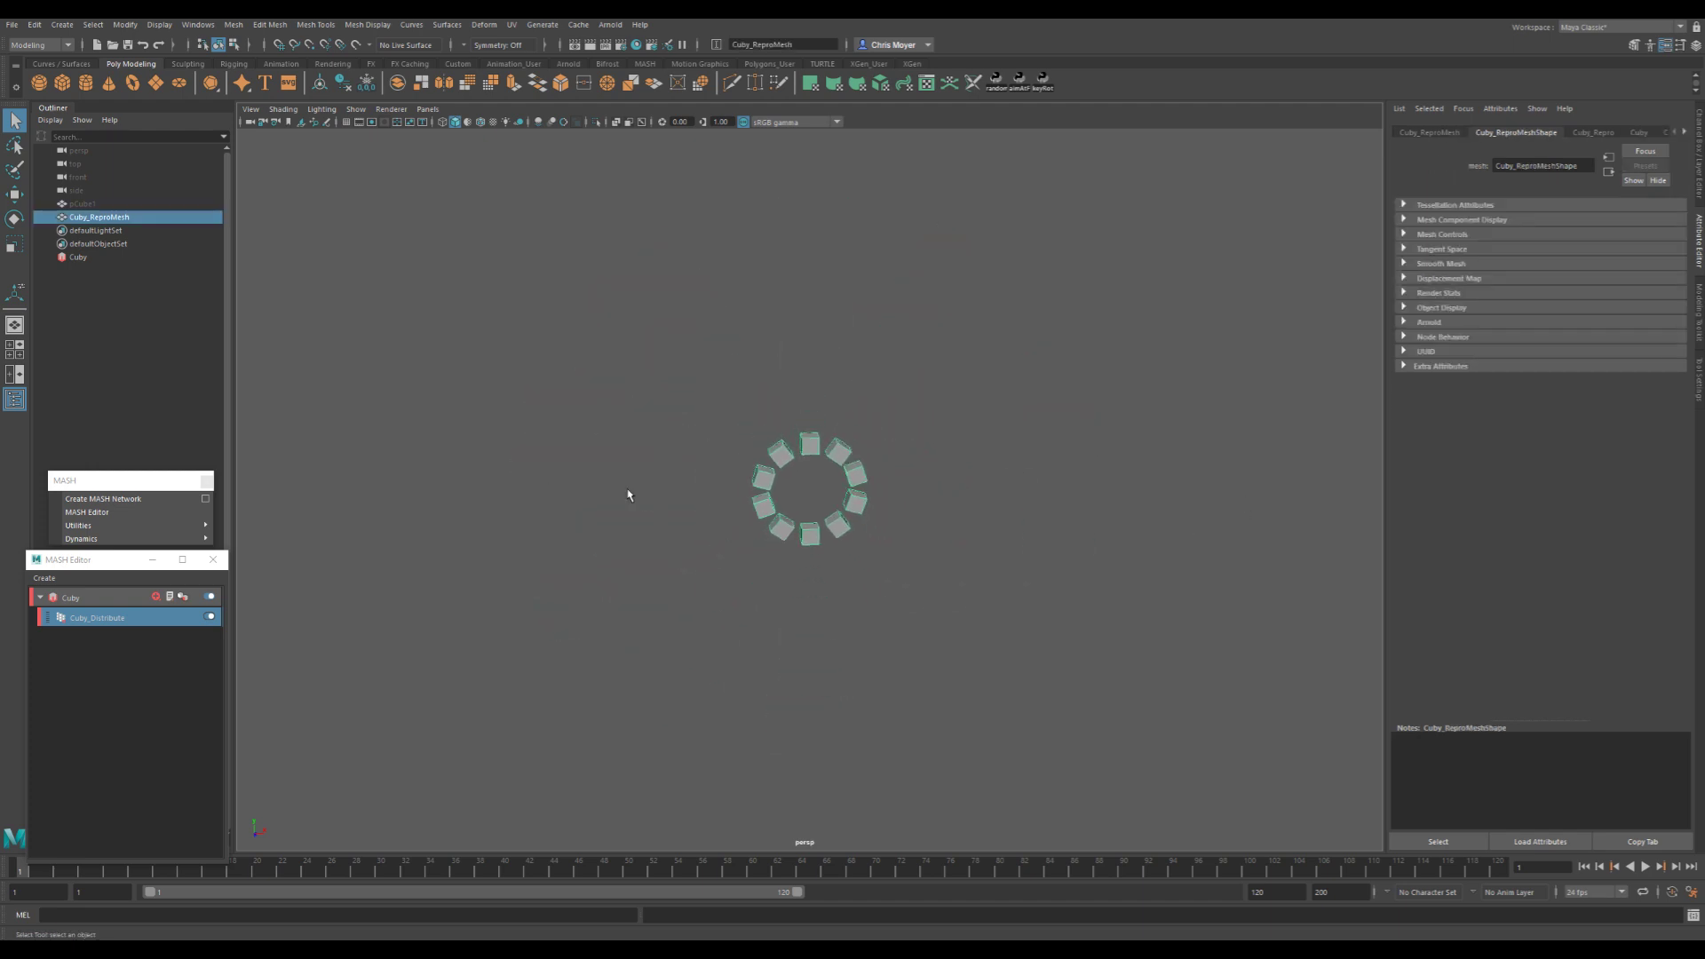
click(86, 619)
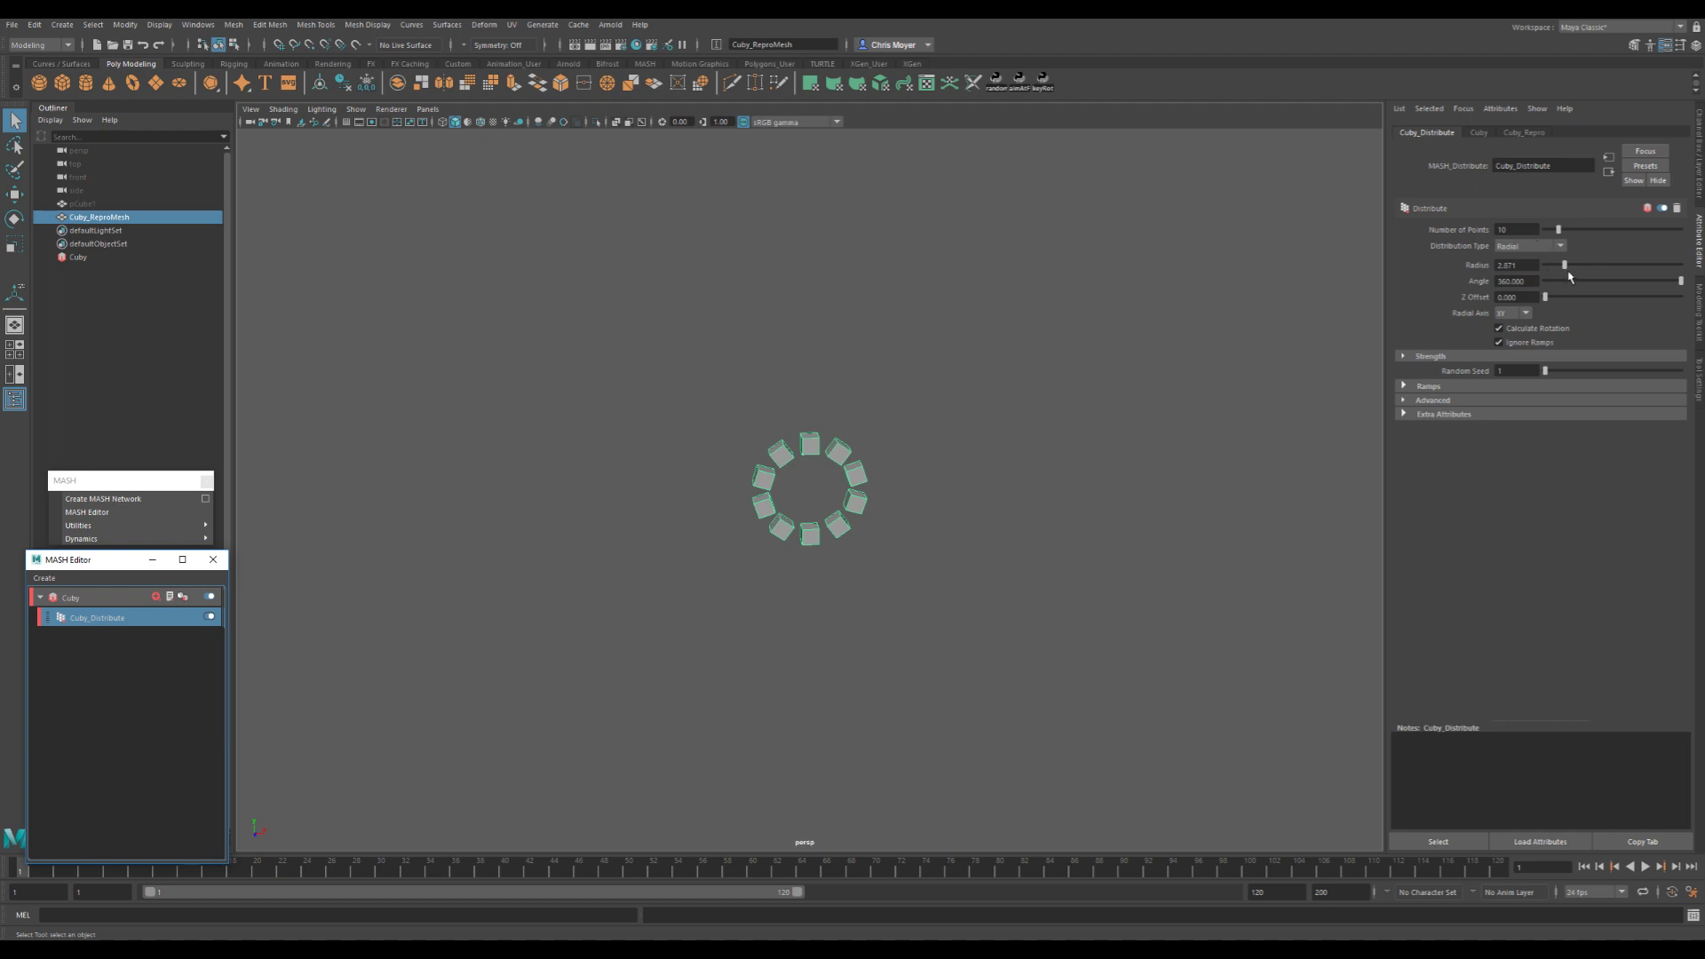
drag(1566, 265, 1605, 277)
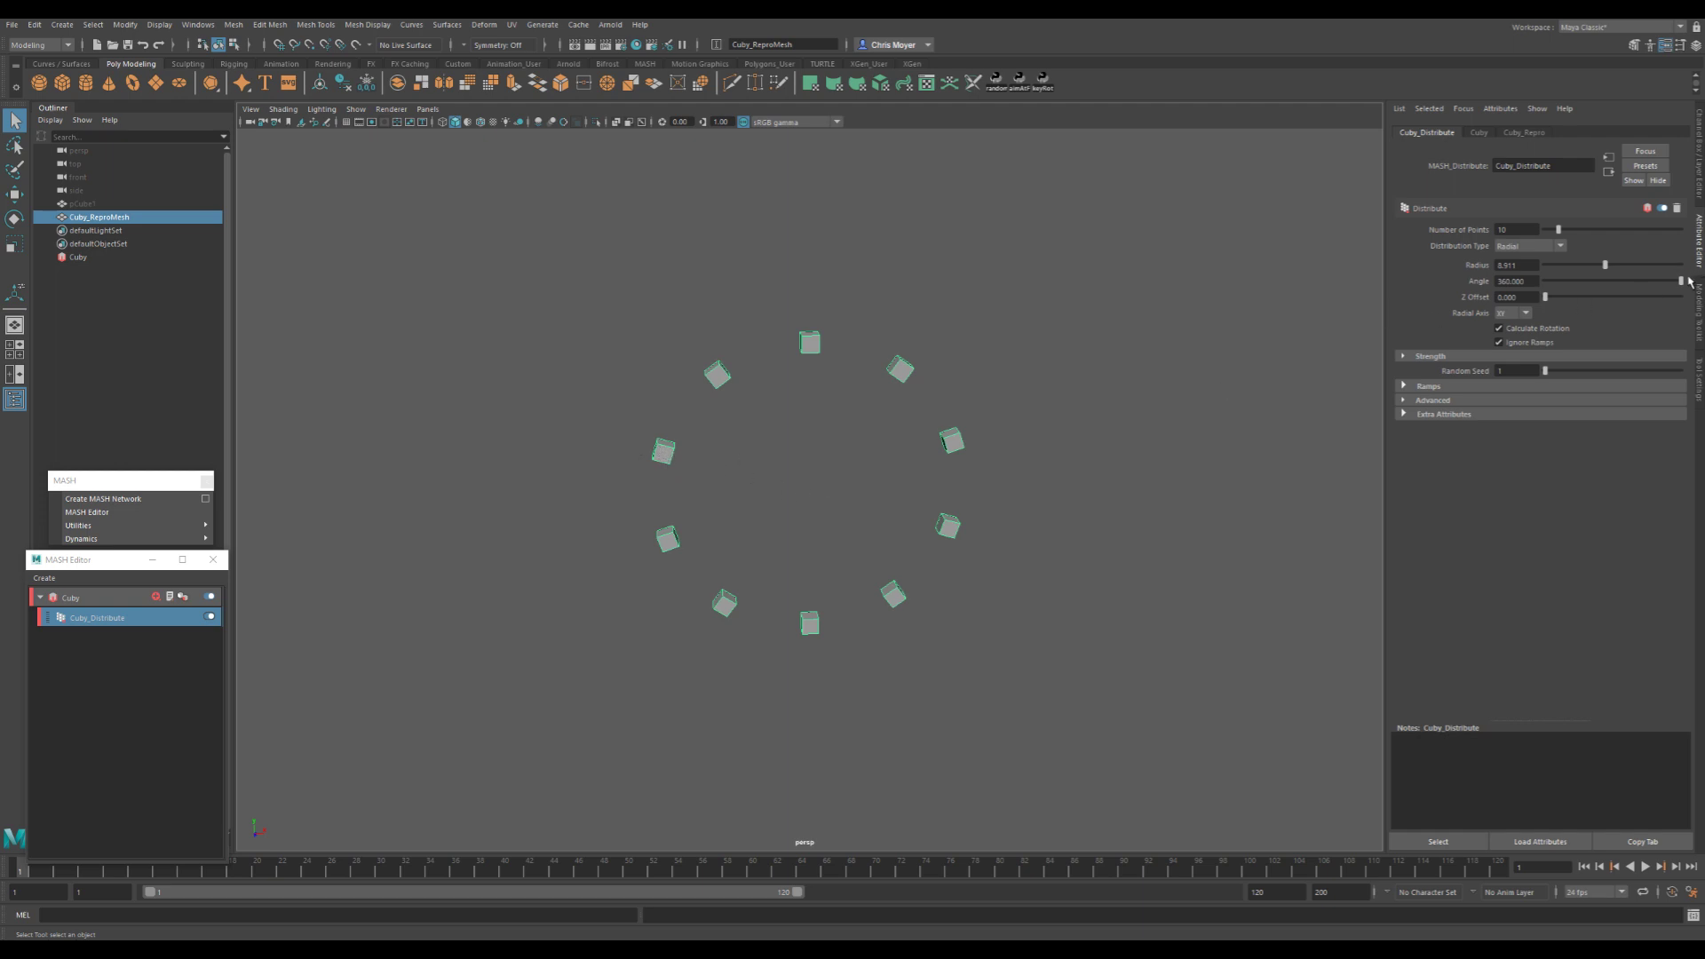
- Reduce the radial distribution's Angle to 180 for a half ring of cubes
alt+drag(1154, 382, 1184, 359)
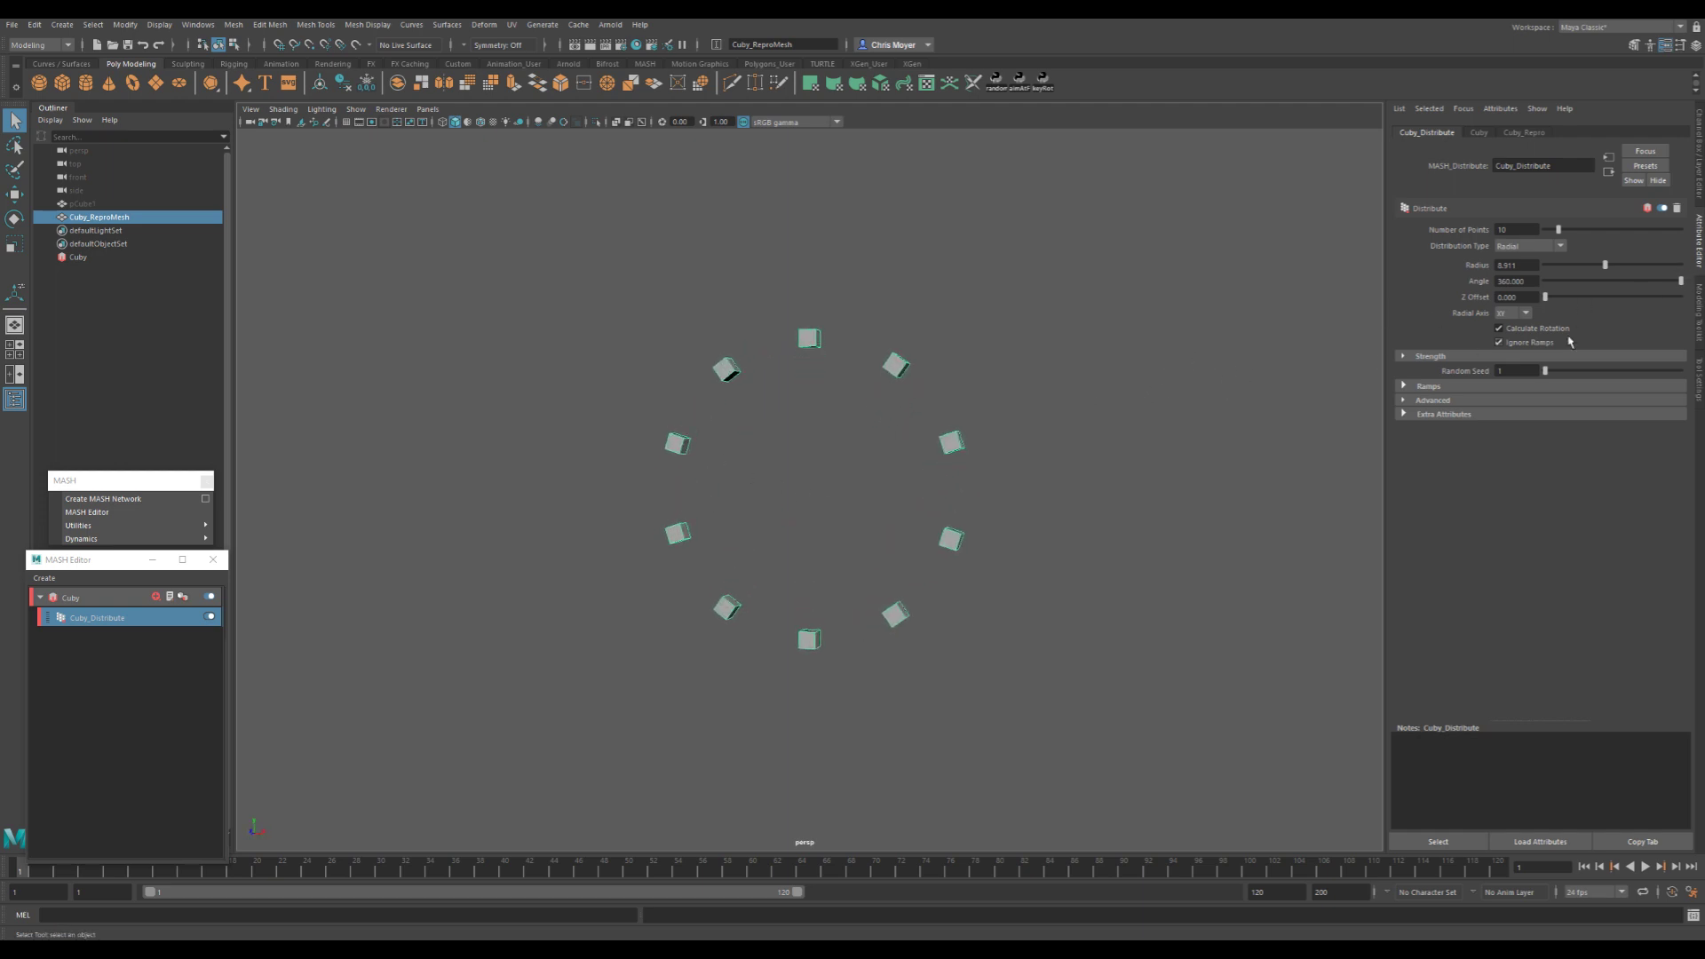
drag(1681, 282, 1648, 281)
double_click(1514, 282)
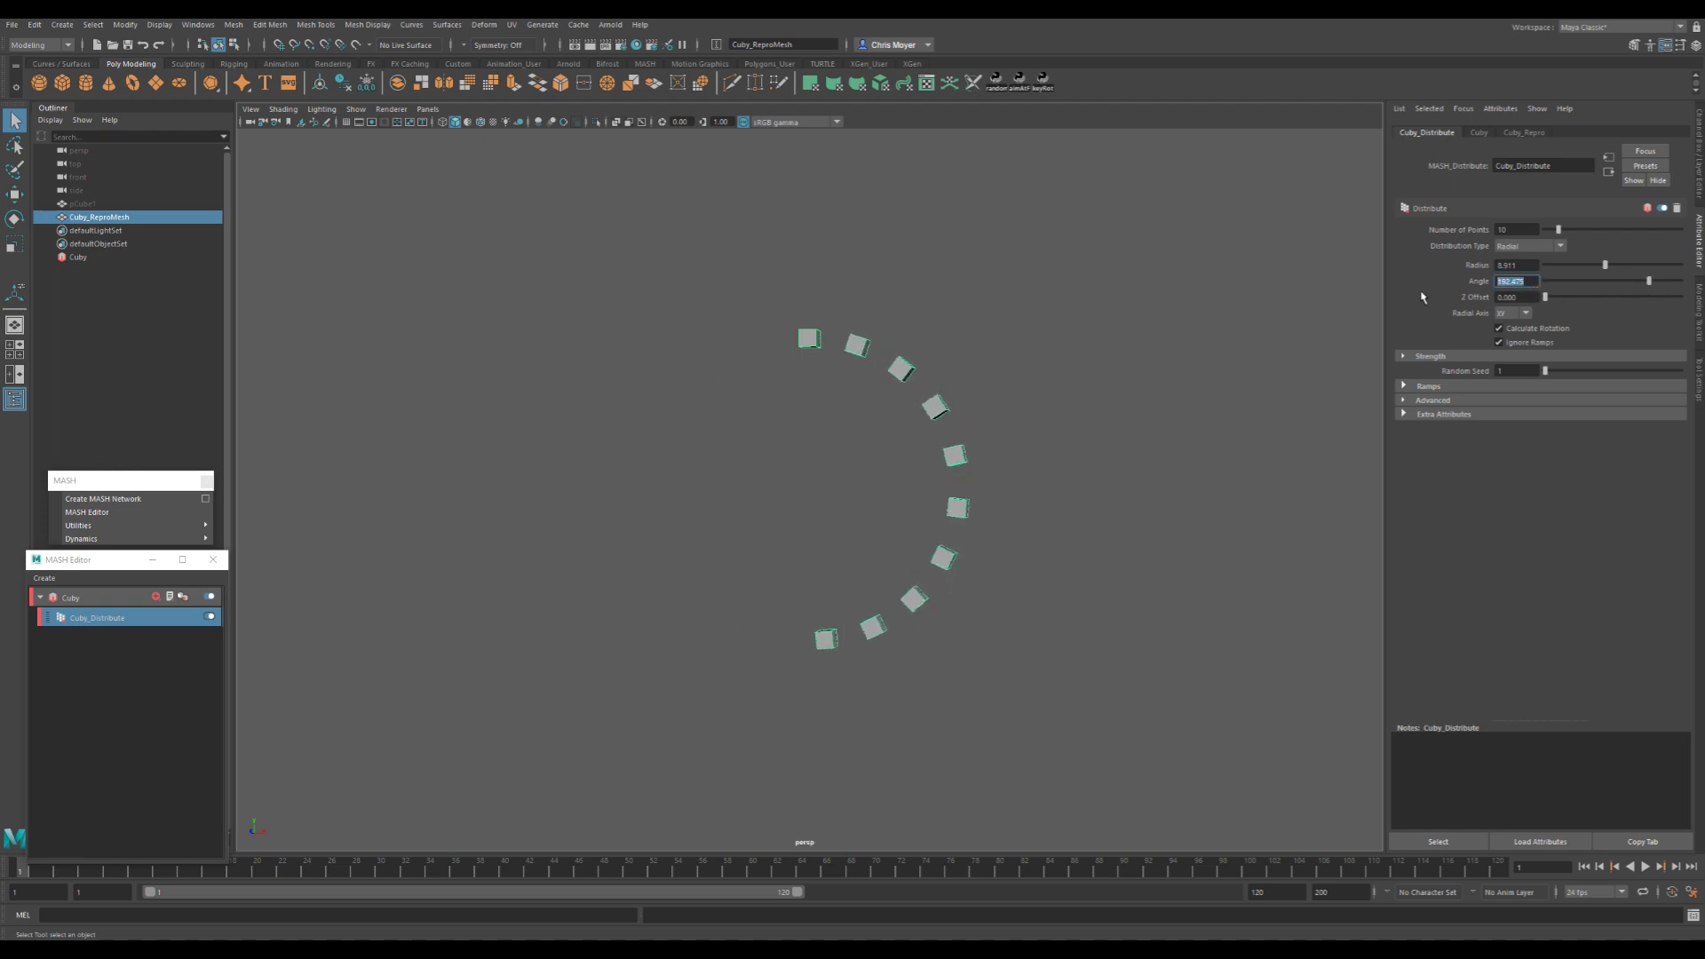
text(180)
key(Return)
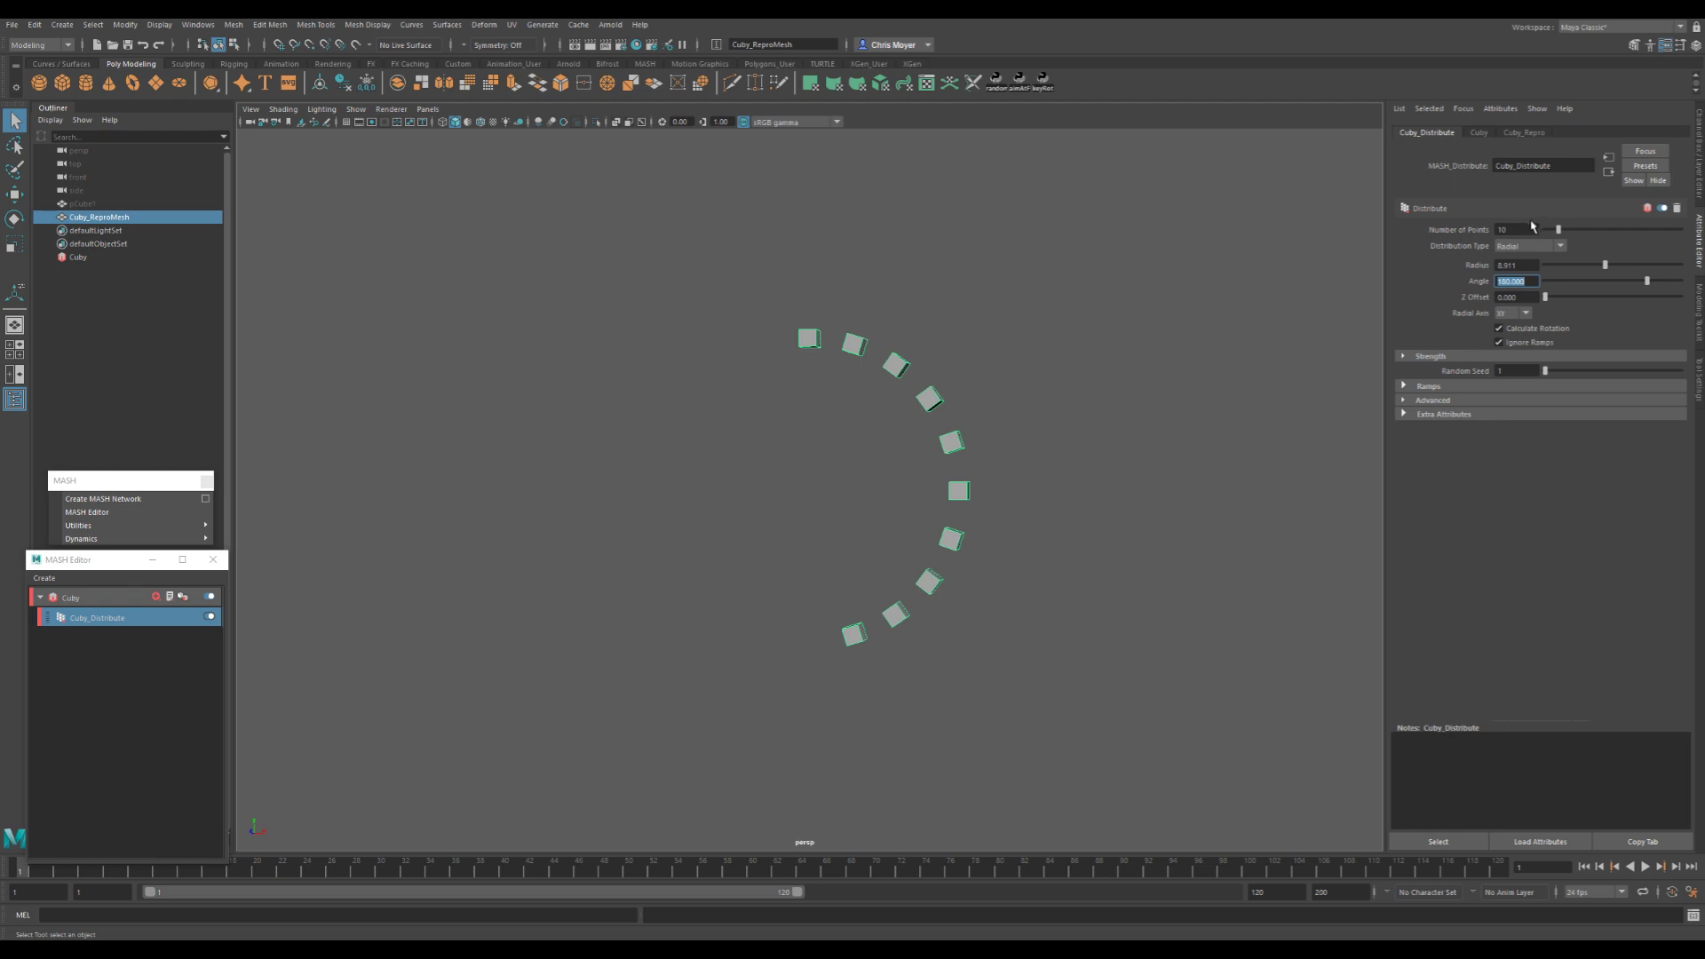
- Try 80 points on the half ring and set the Angle to 181, then inspect the arc
double_click(1516, 229)
text(80)
key(Return)
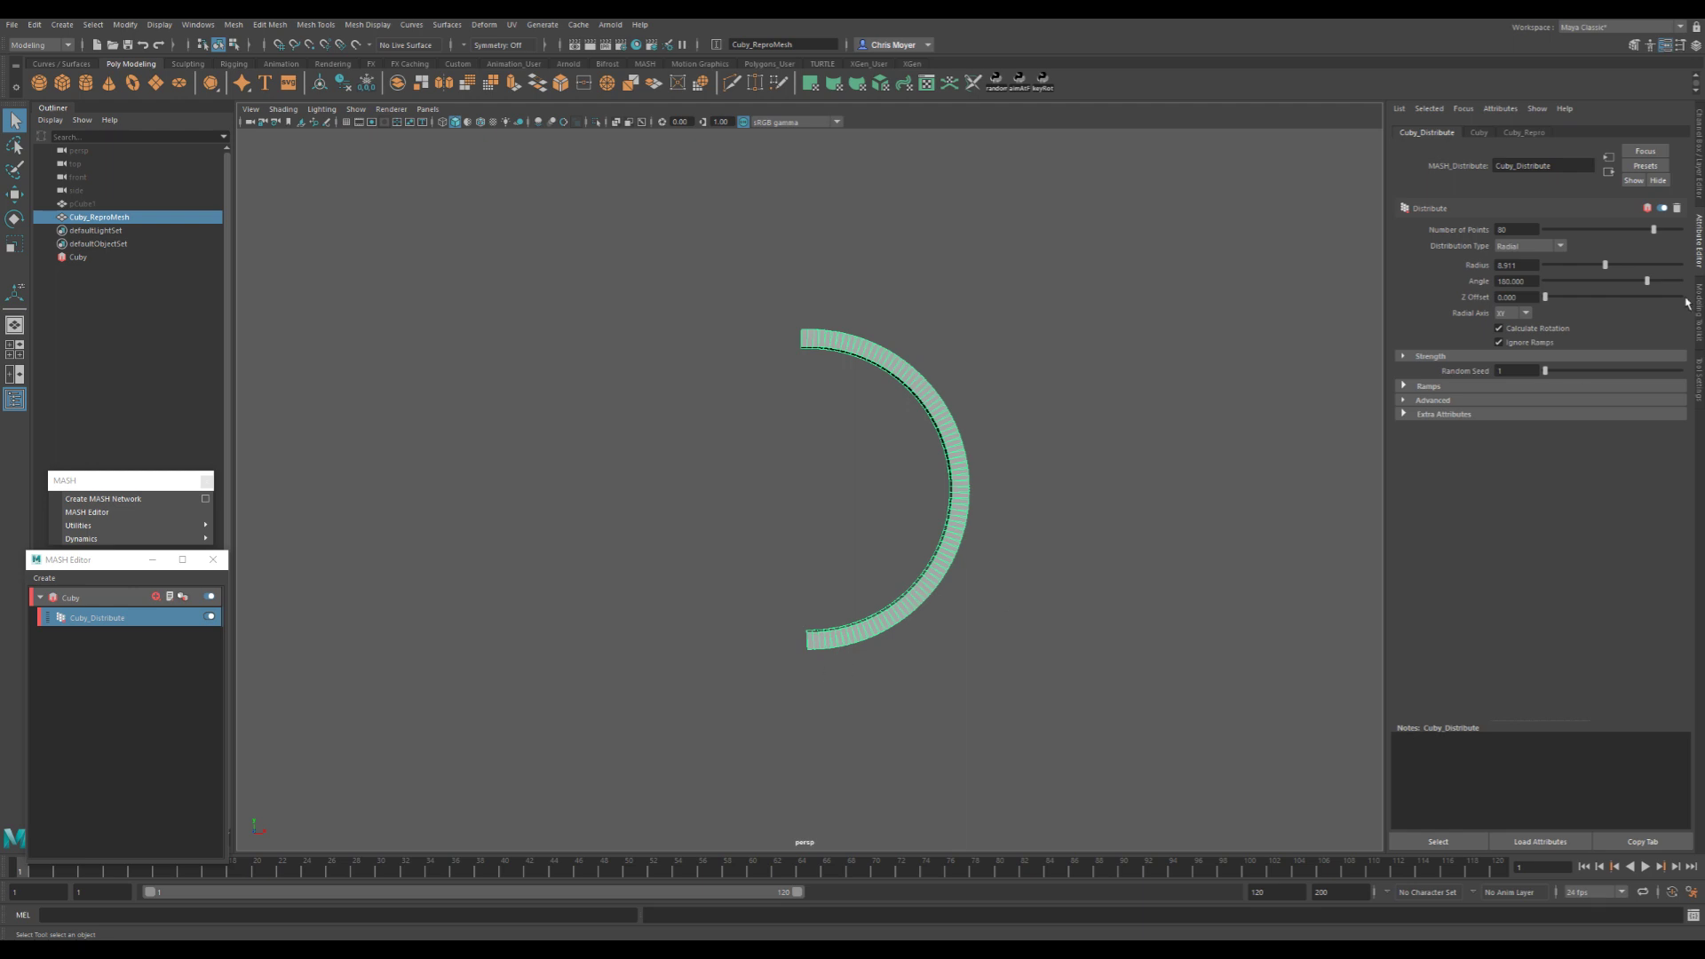
double_click(1514, 281)
text(181)
key(Return)
alt+drag(1035, 475, 910, 519)
- Restore the Number of Points to 10 and the Angle to 360 for a full ring
double_click(1513, 229)
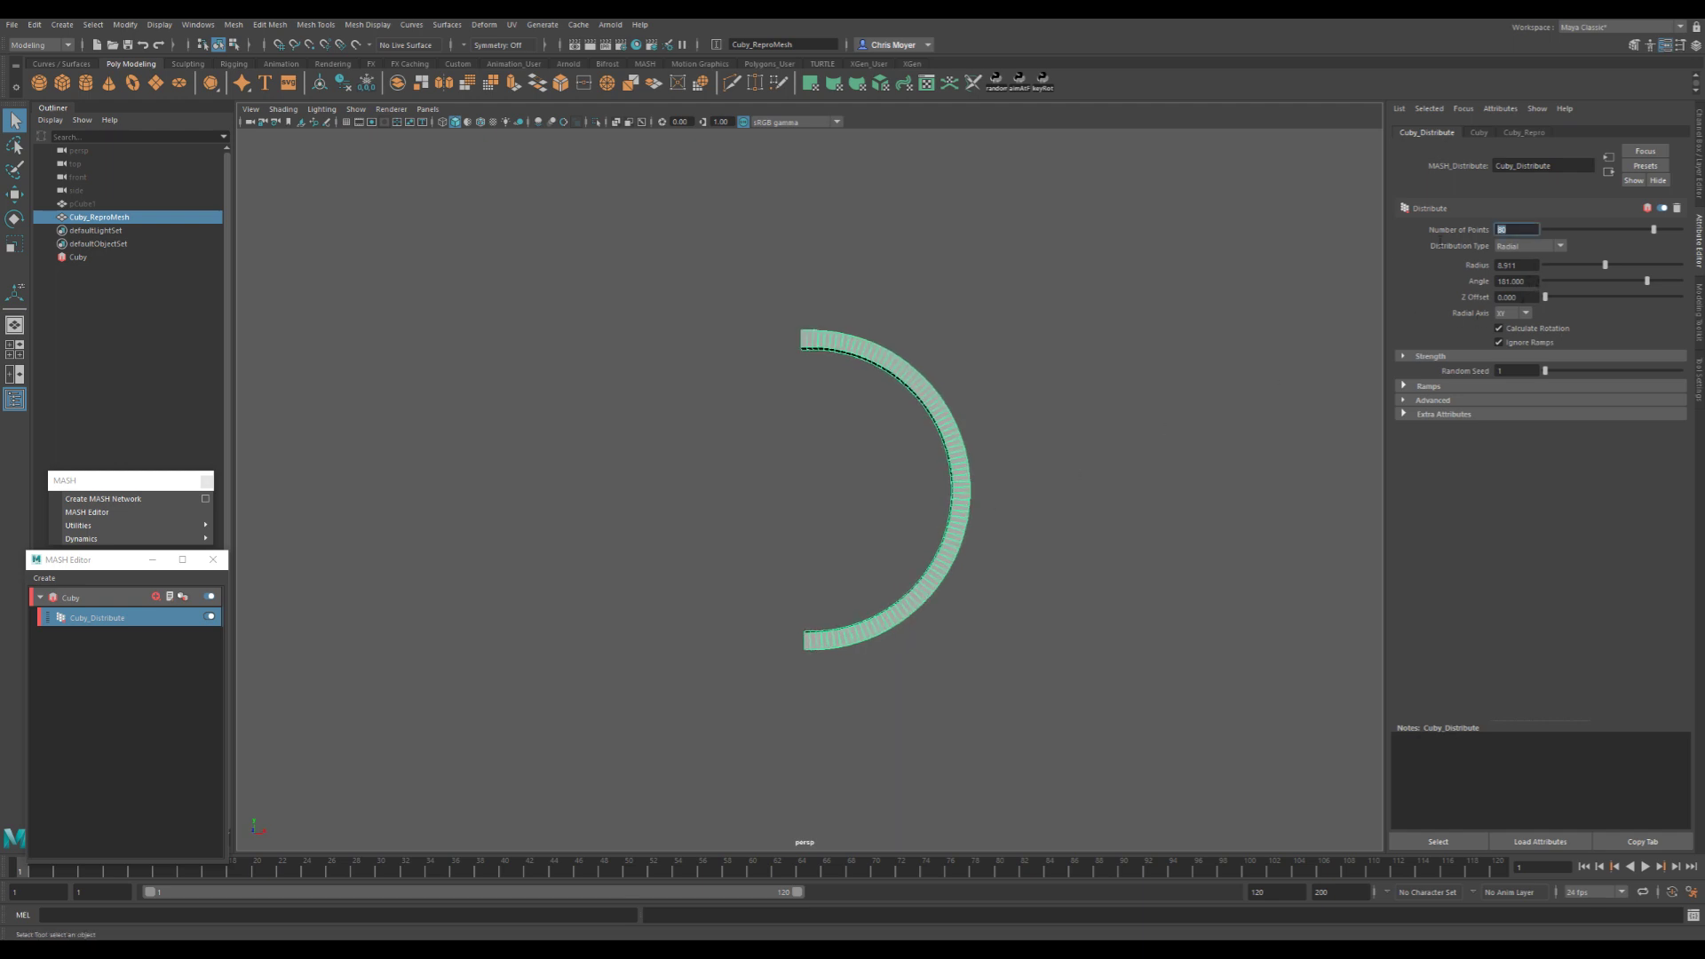
text(10)
key(Return)
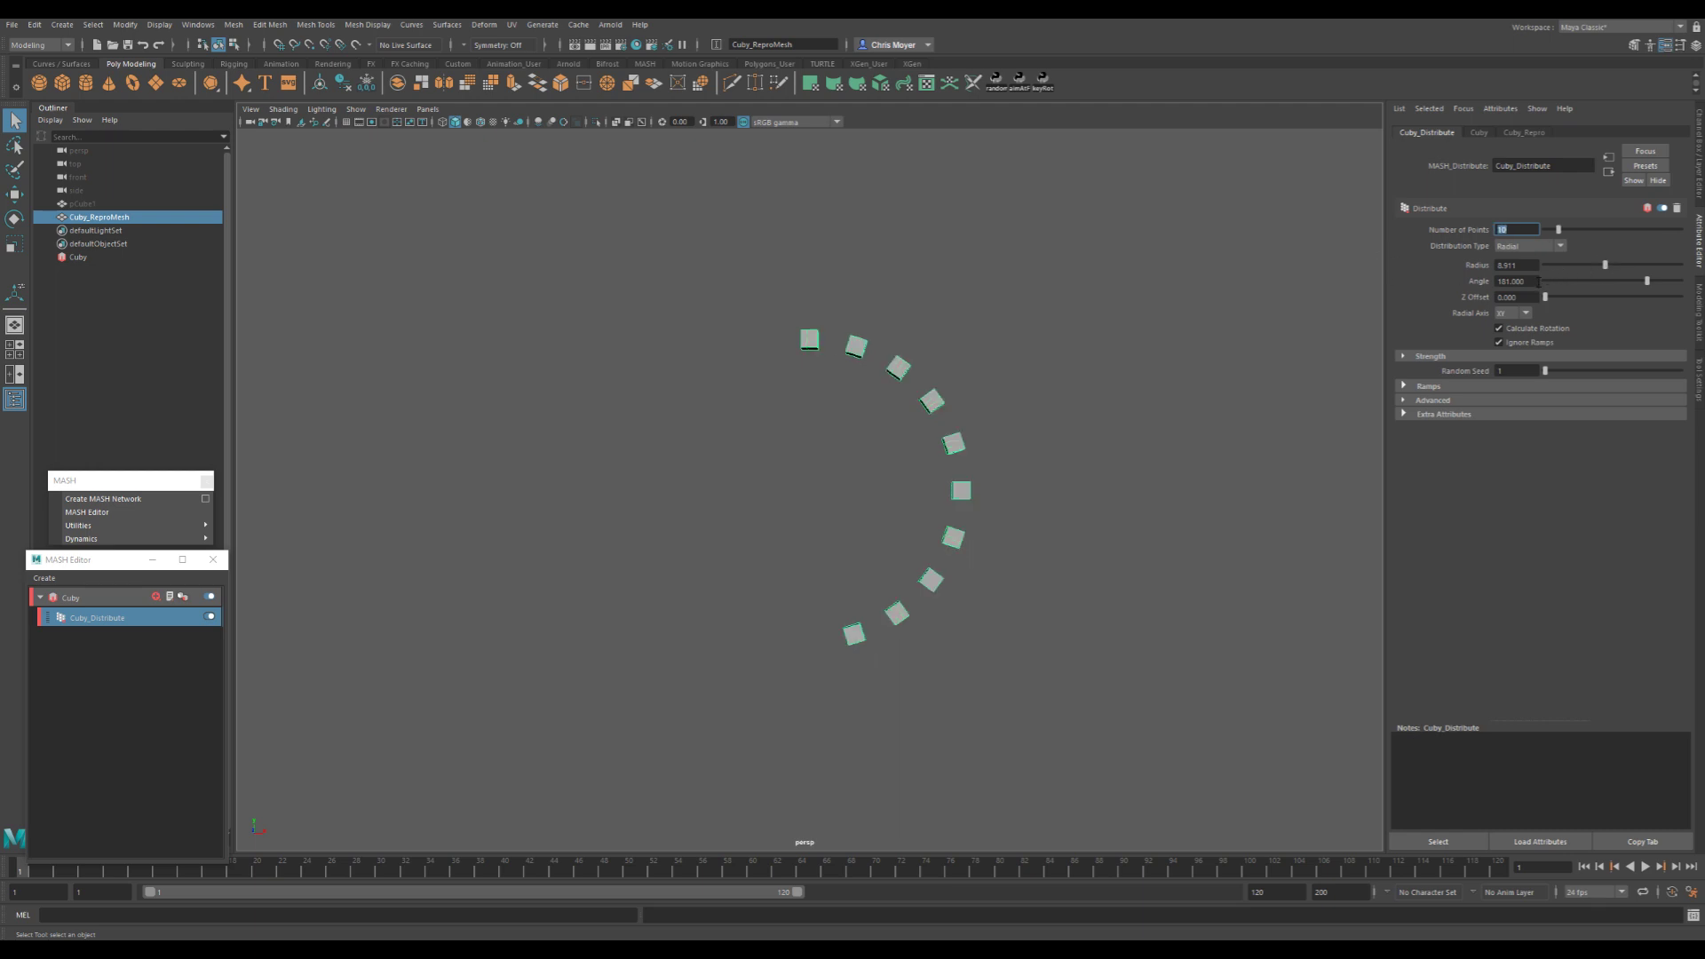
double_click(1534, 281)
text(360)
key(Return)
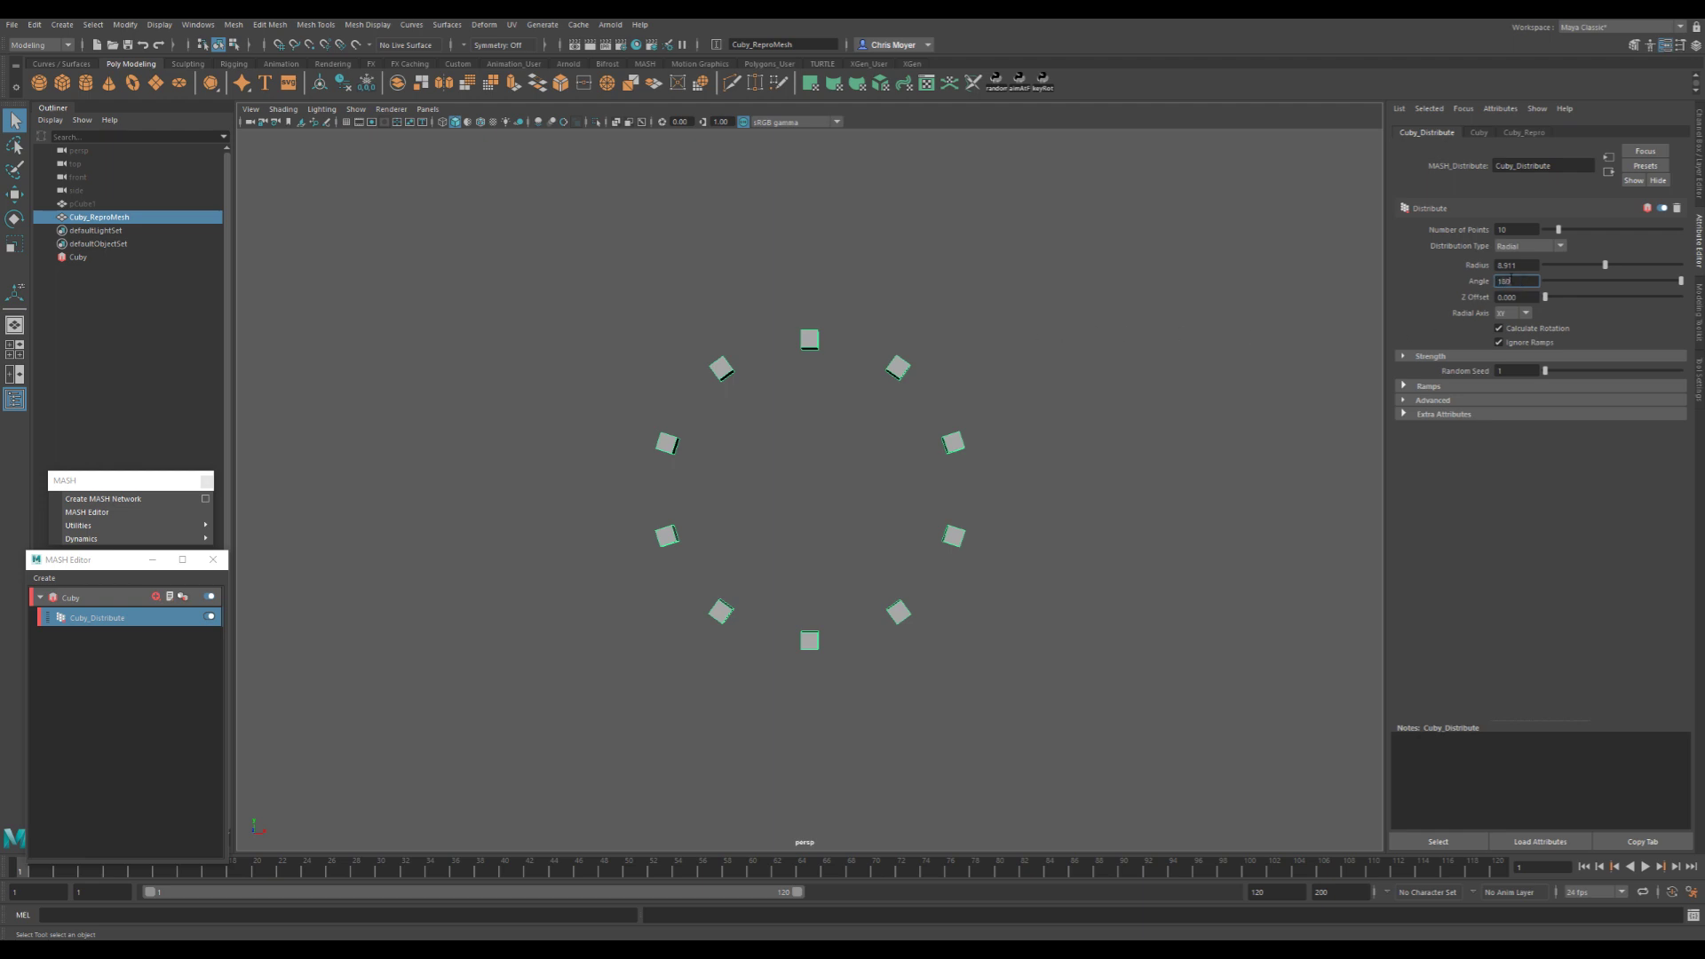
- Try Angle values of 180, 190, 20 and 200 on the ten-cube ring, and return the Angle to 360
key(Return)
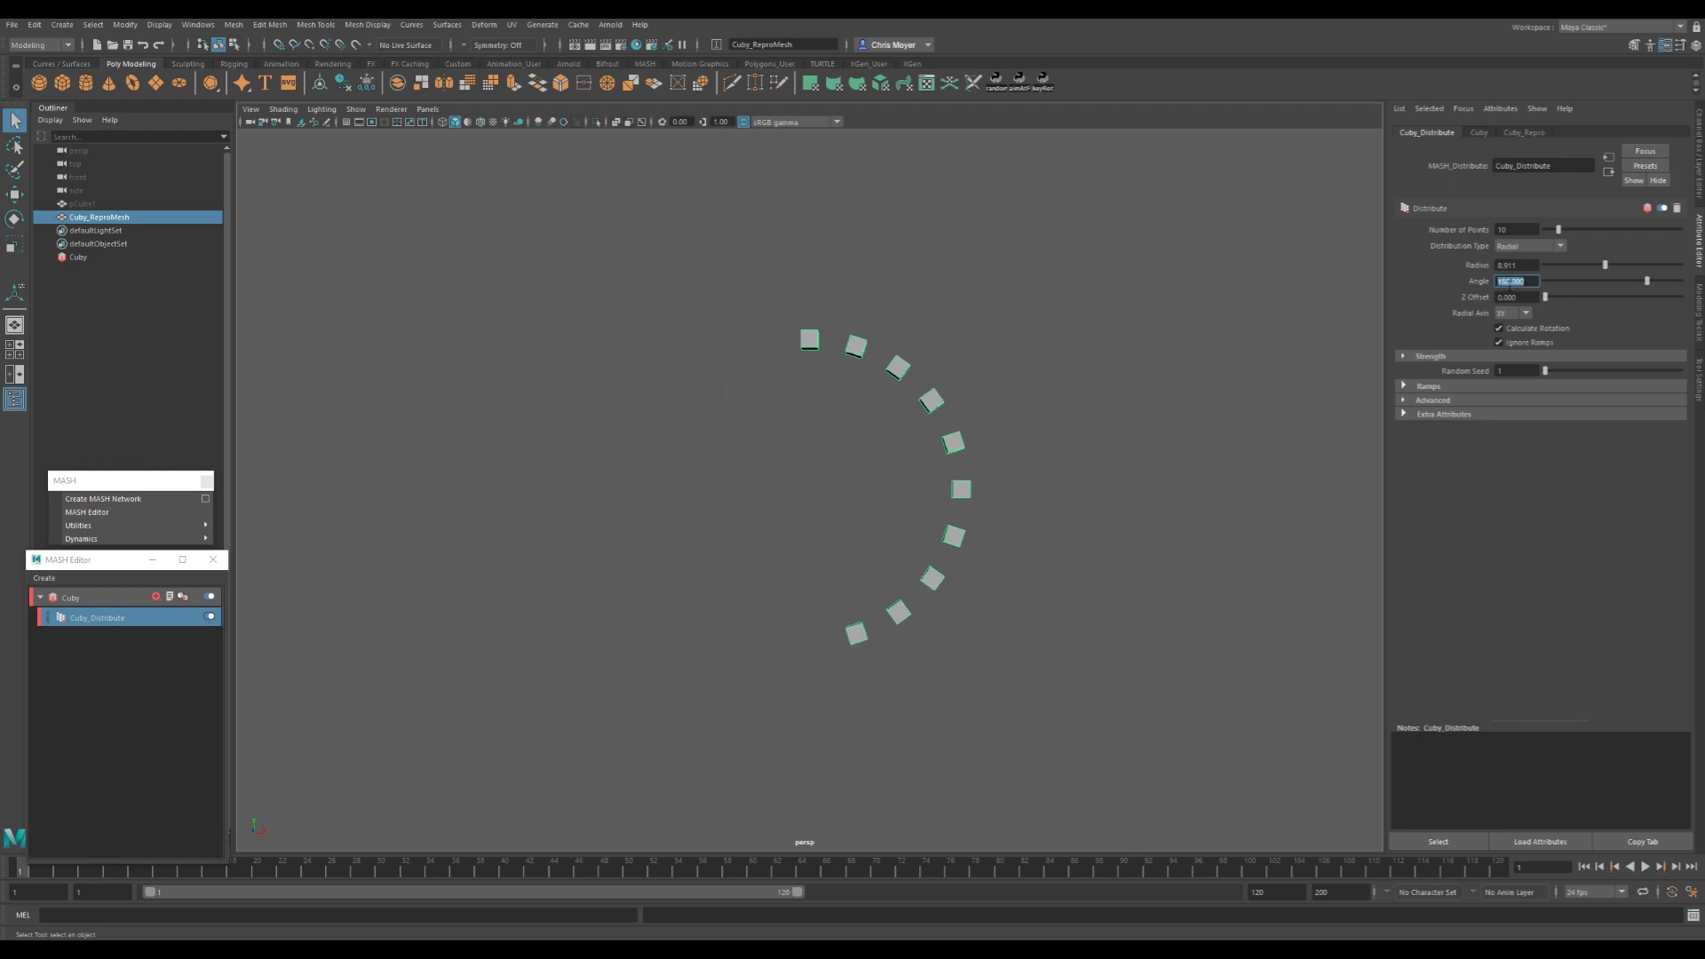
text(190)
key(Return)
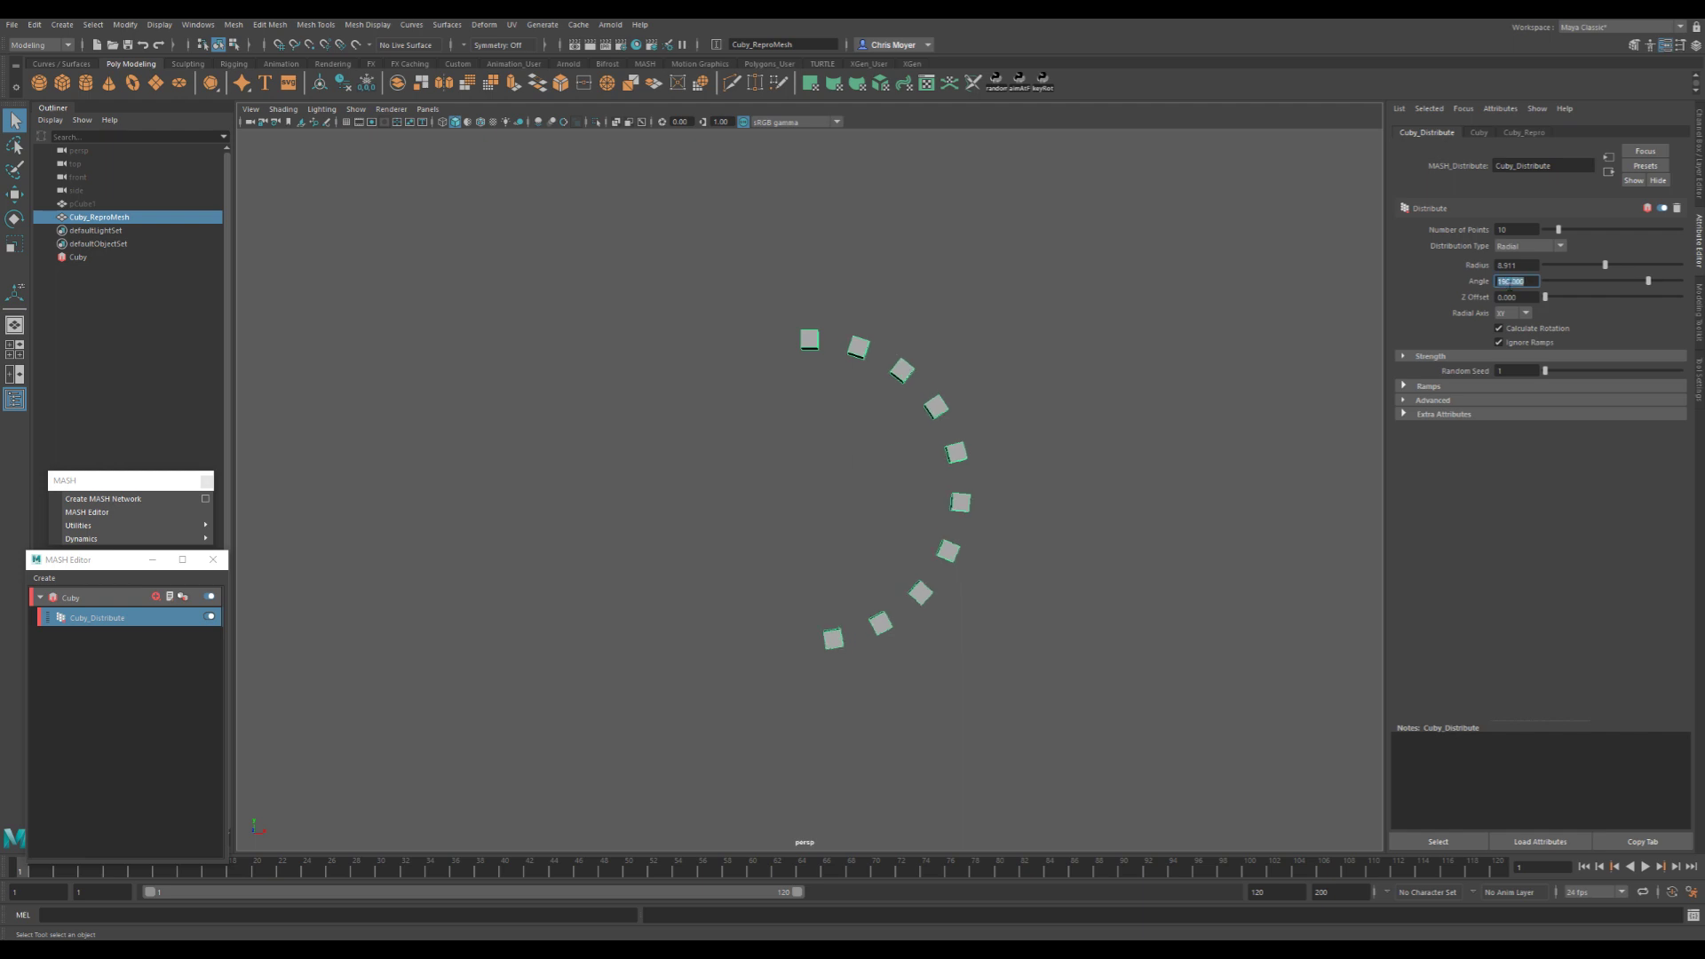
text(20)
key(Return)
text(200)
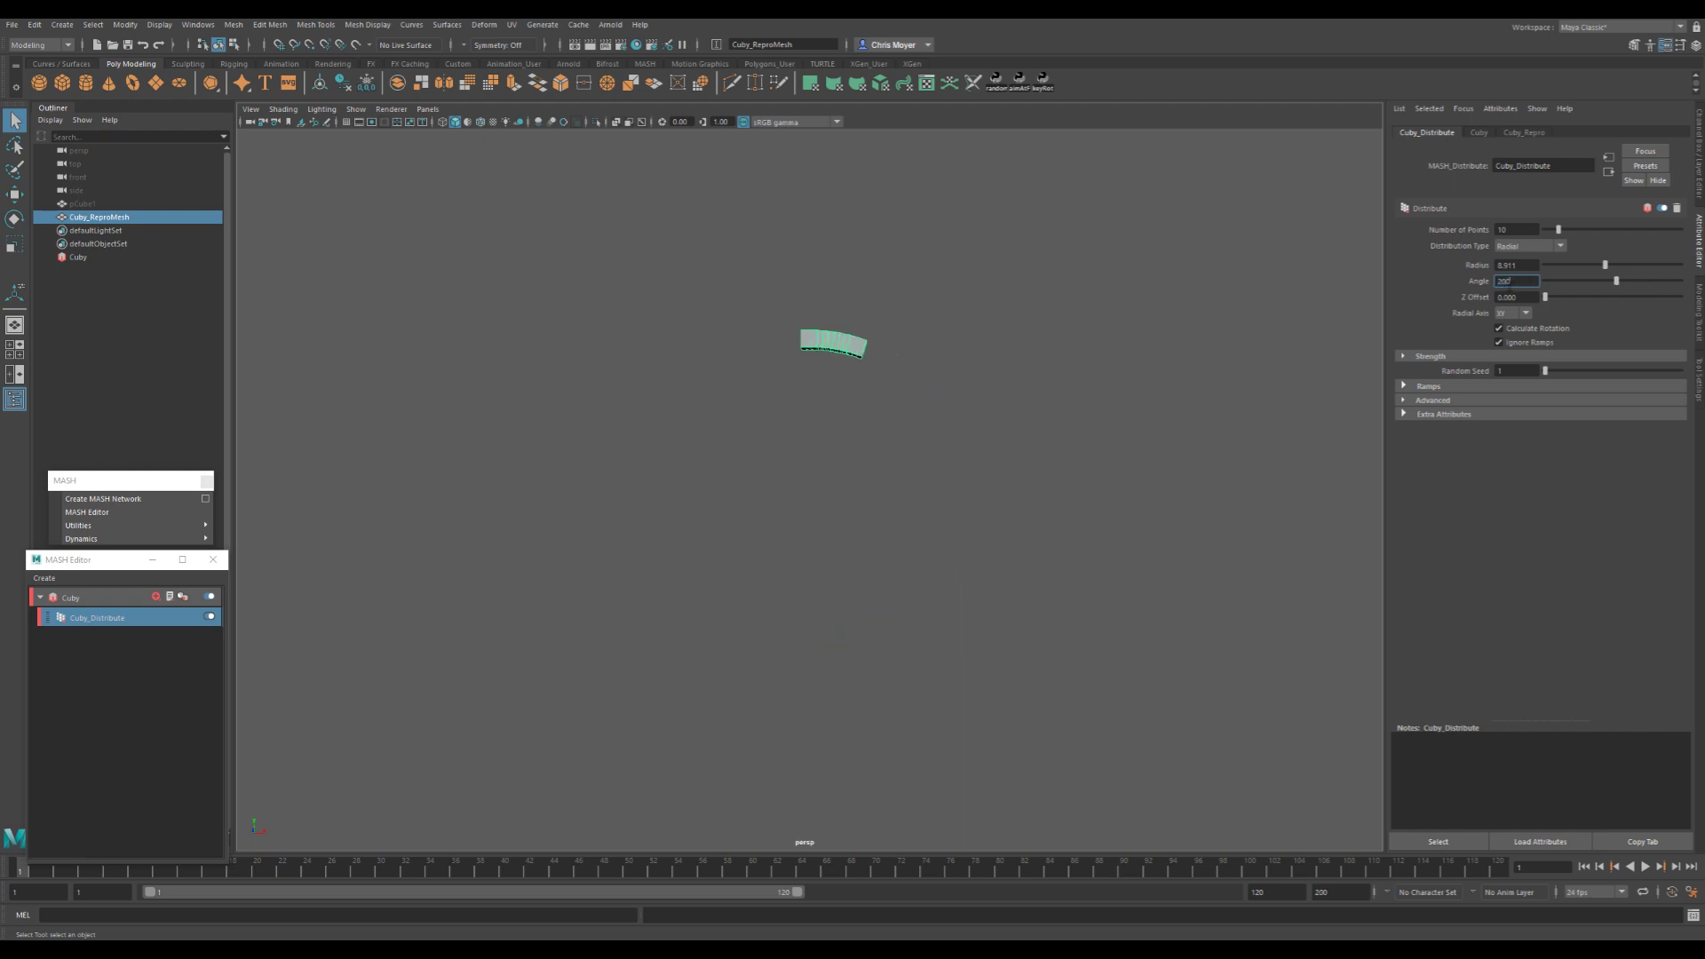
key(Return)
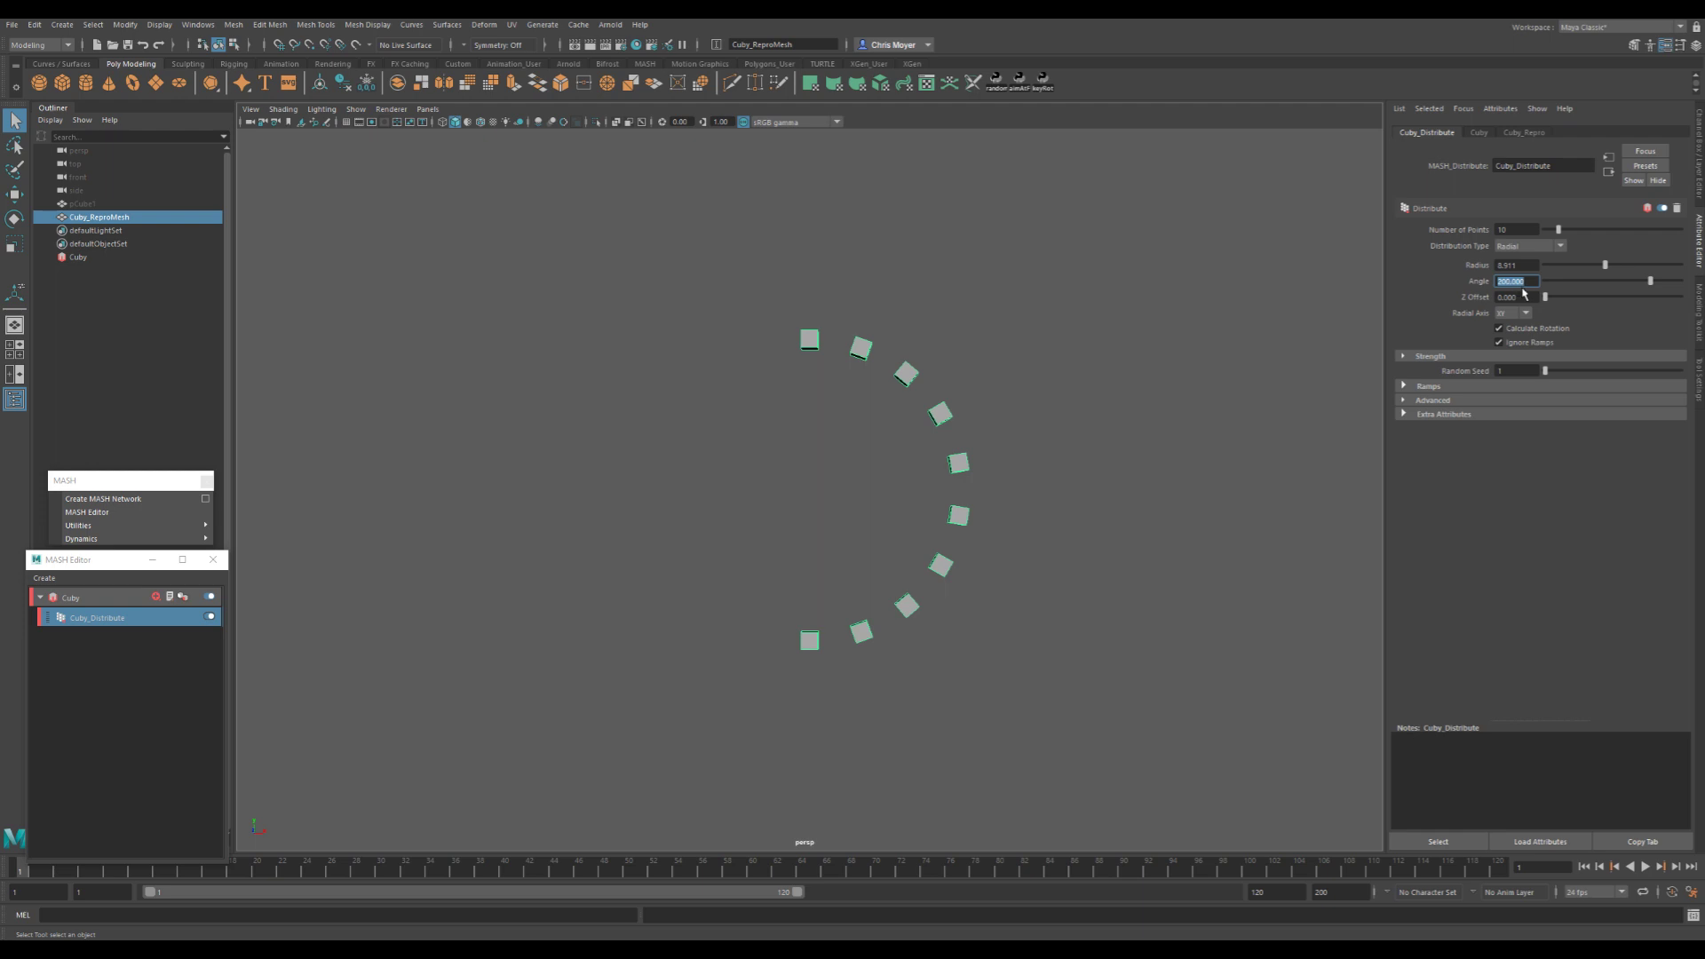
text(360)
key(Return)
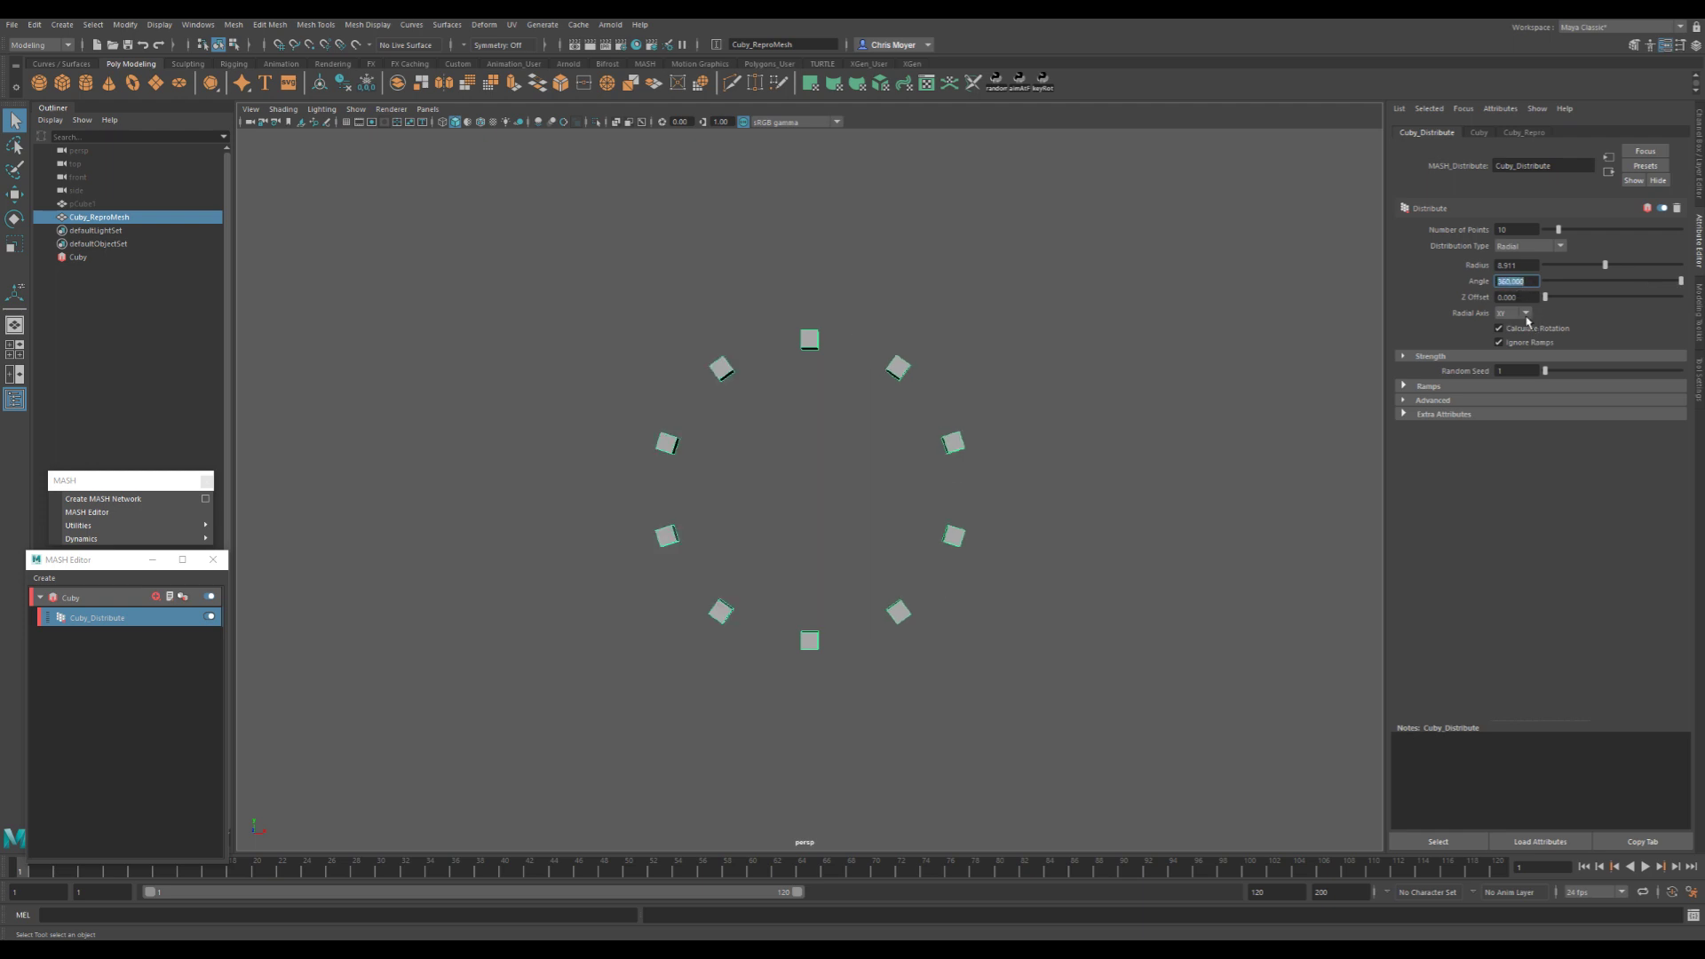
- Switch the Radial Axis to YZ and then to ZX, inspecting the ring's orientation from other angles
alt+drag(1092, 437, 1039, 467)
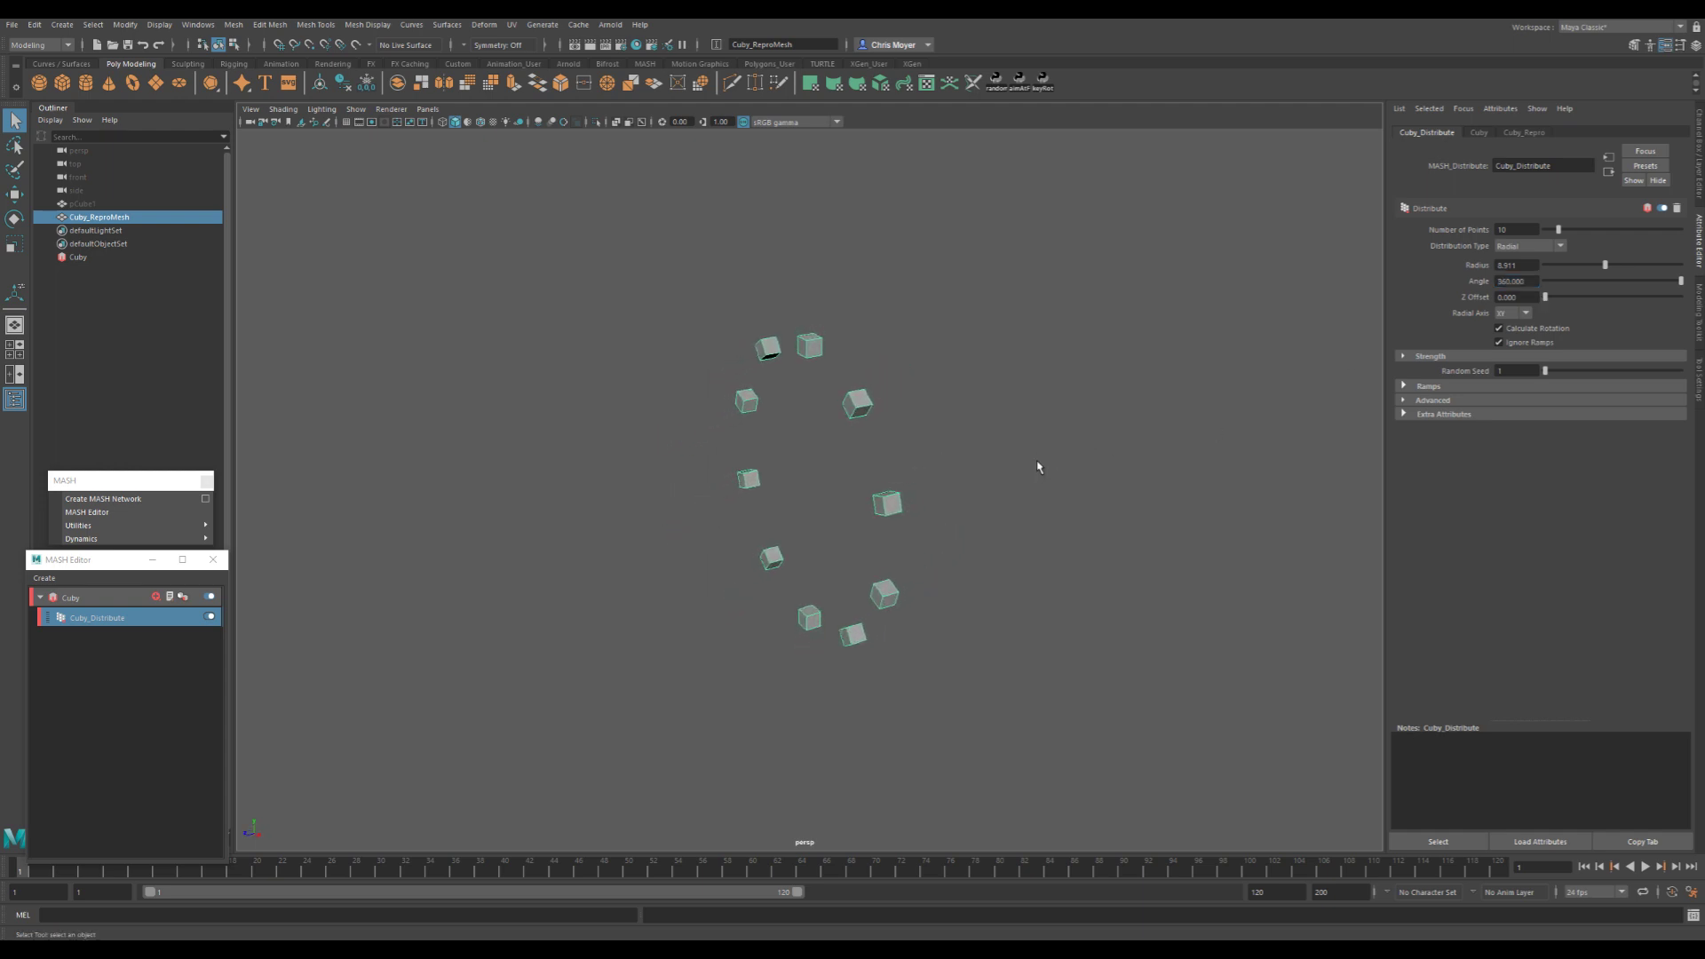
click(1526, 313)
click(1508, 349)
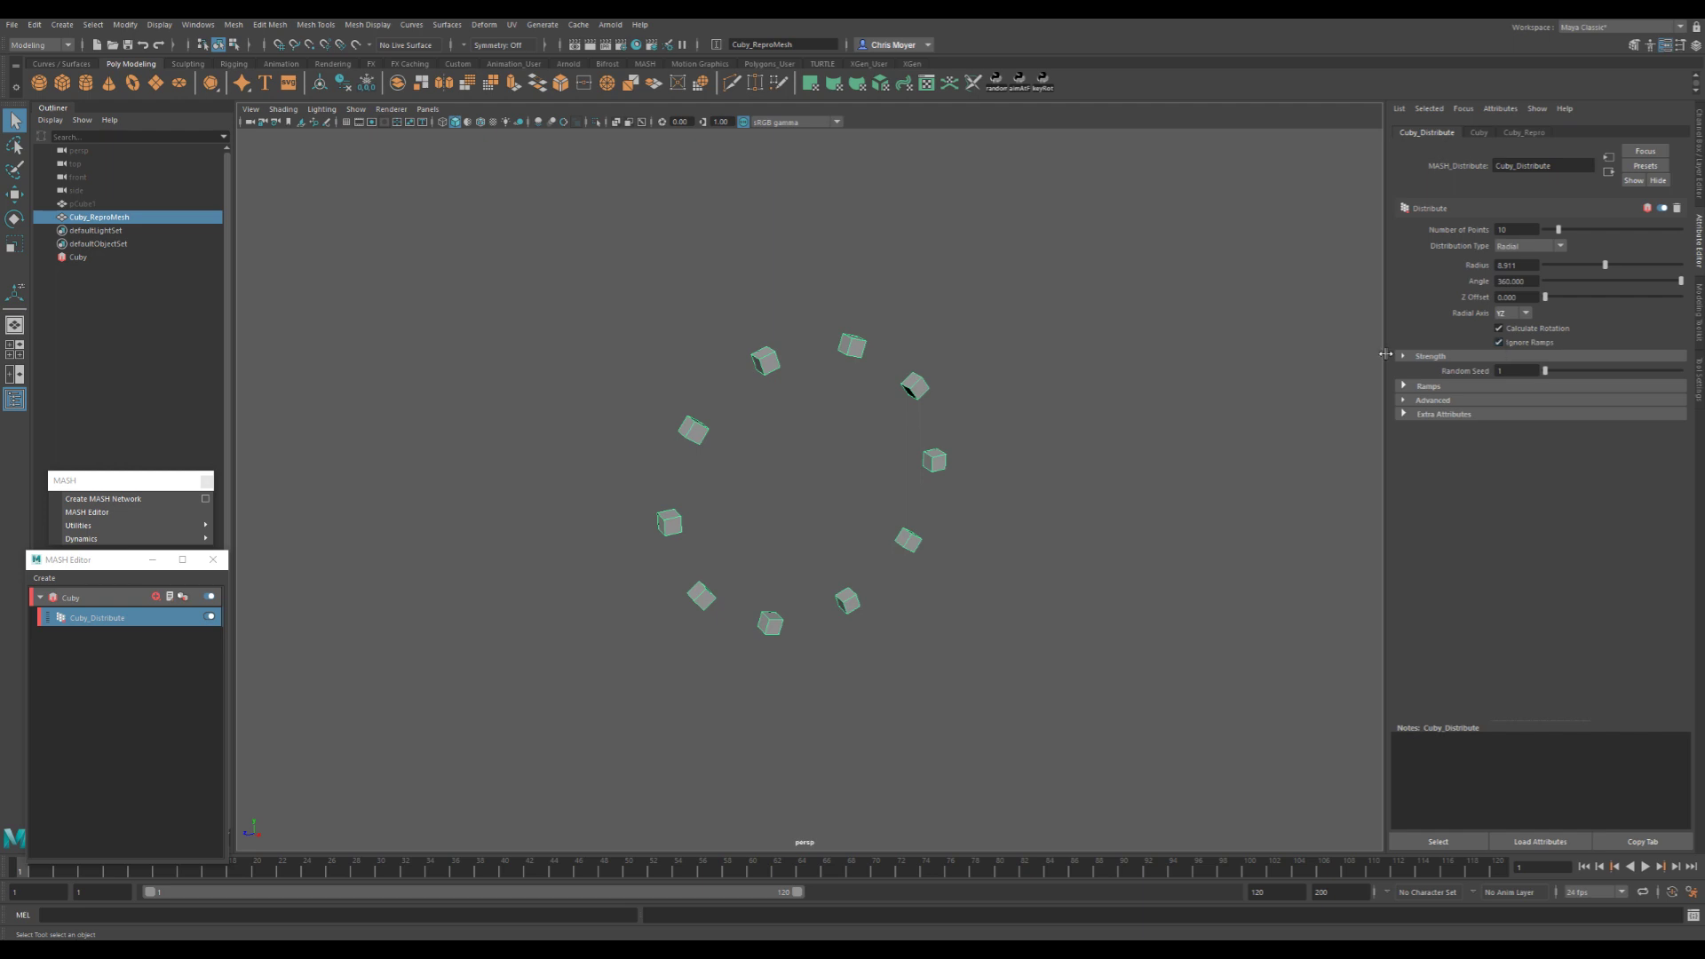
alt+drag(775, 437, 875, 441)
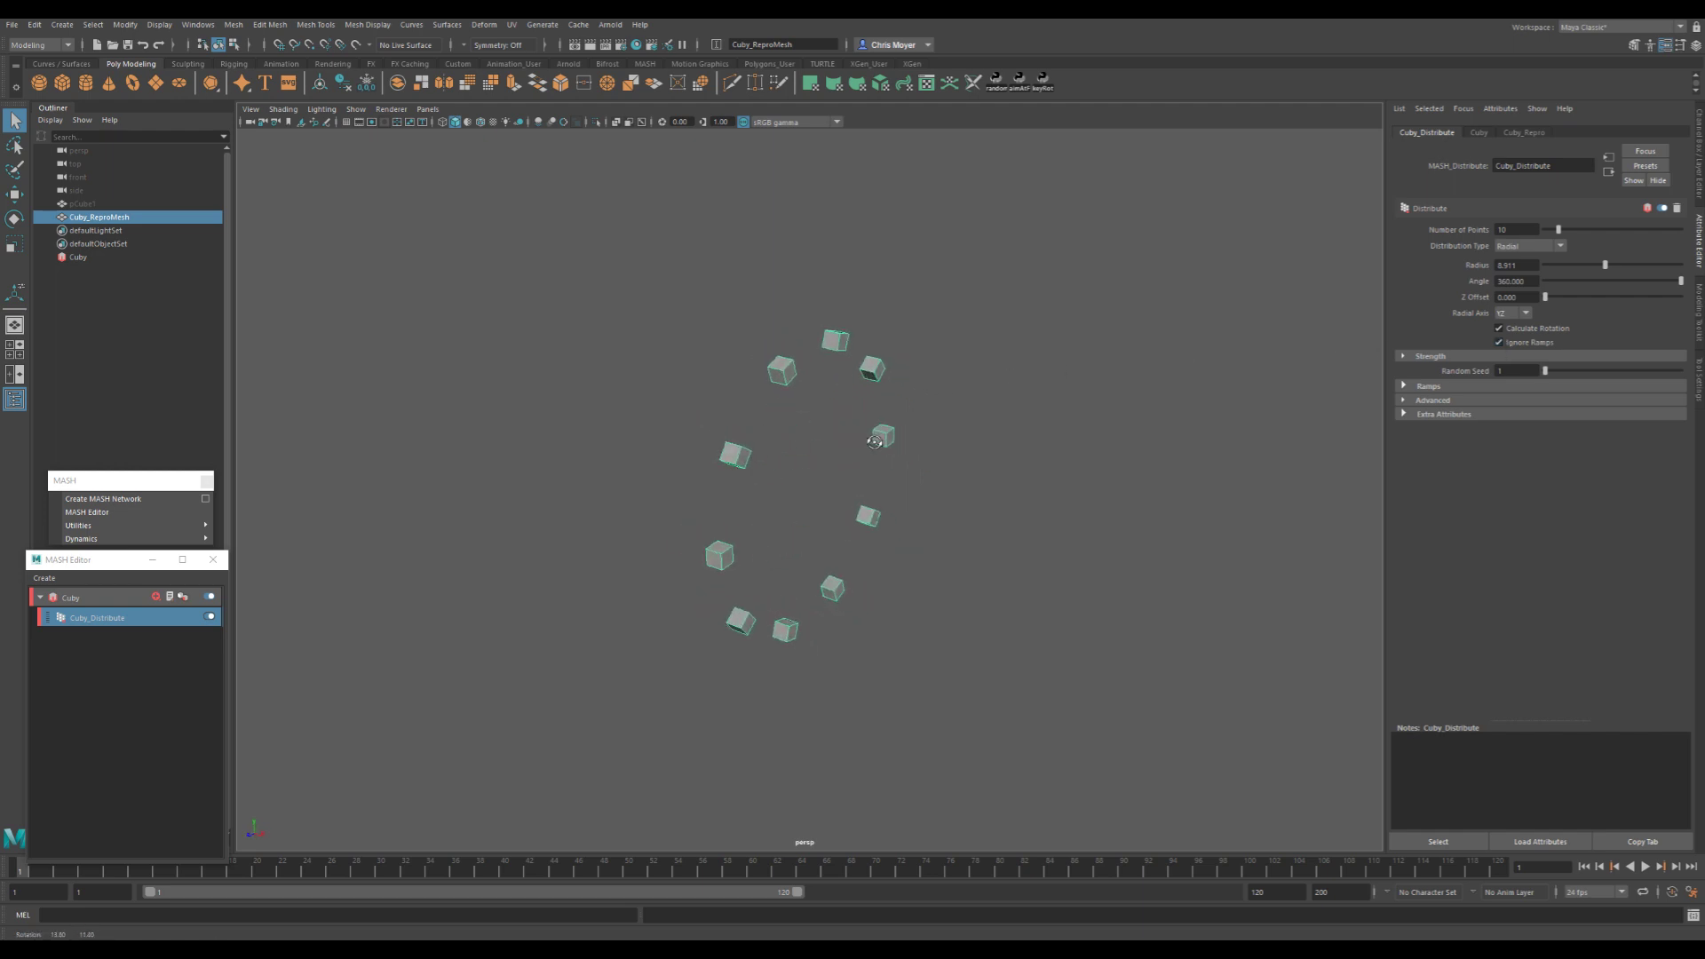
click(1520, 313)
click(1516, 355)
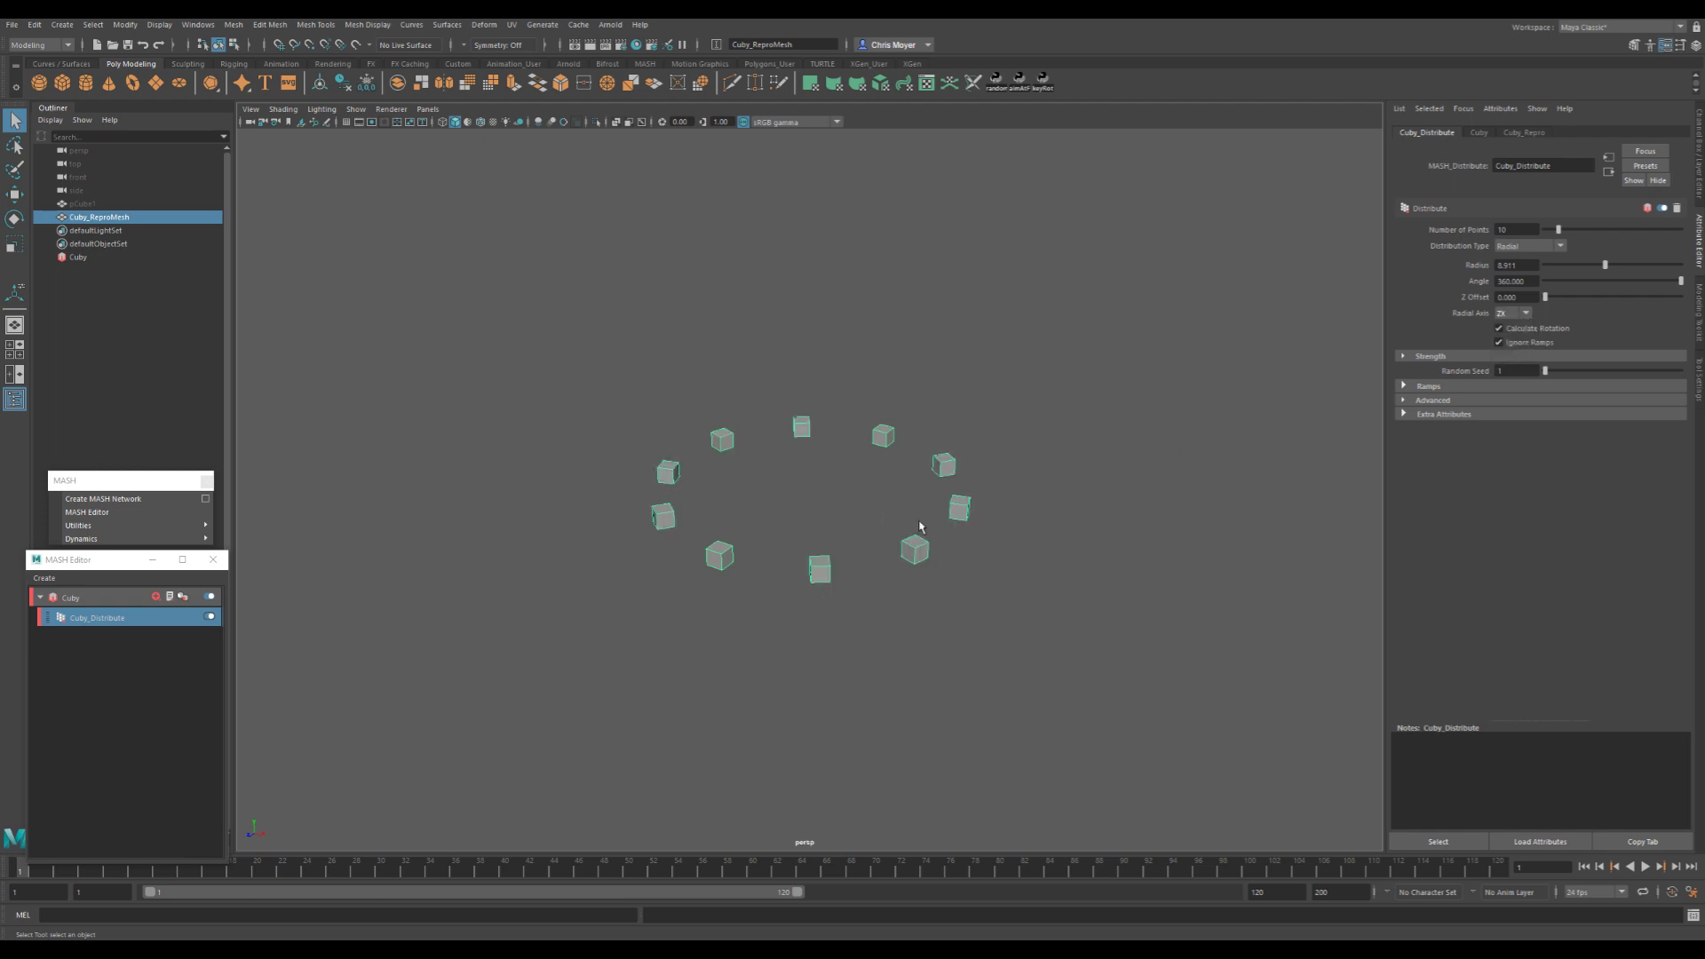
alt+drag(818, 567, 1054, 483)
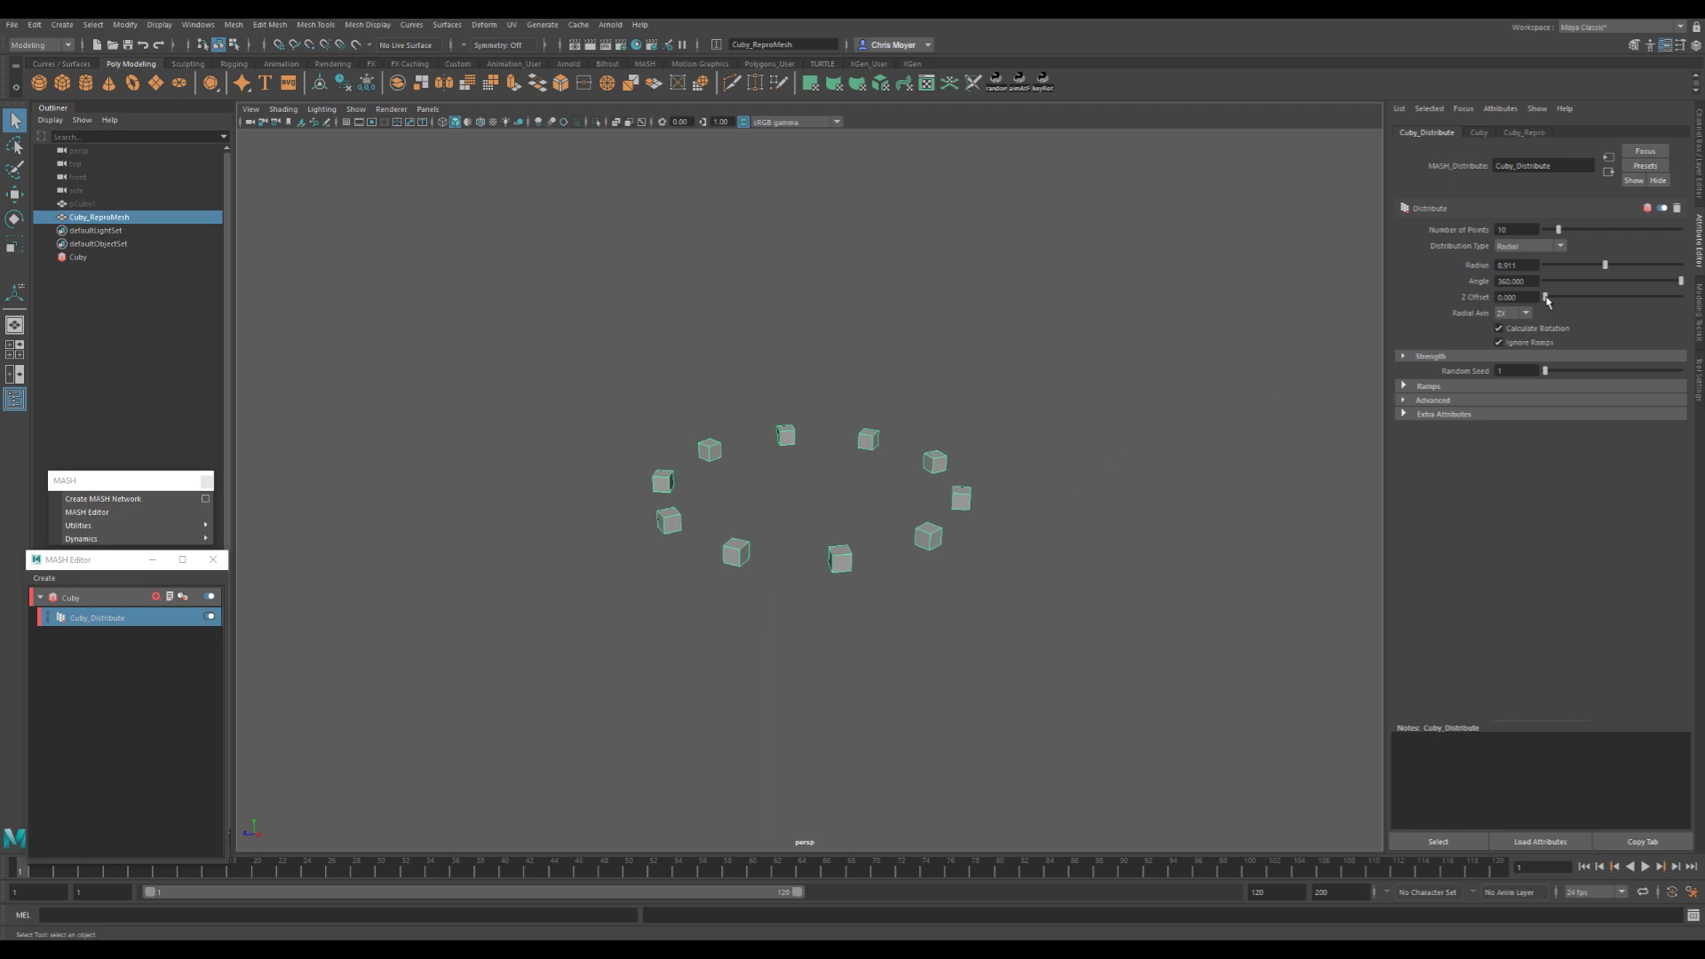
- Try a Z Offset of about 15.7 and compare the spiral with the Radial Axis set to YZ and XY
drag(1546, 297, 1581, 297)
click(1512, 312)
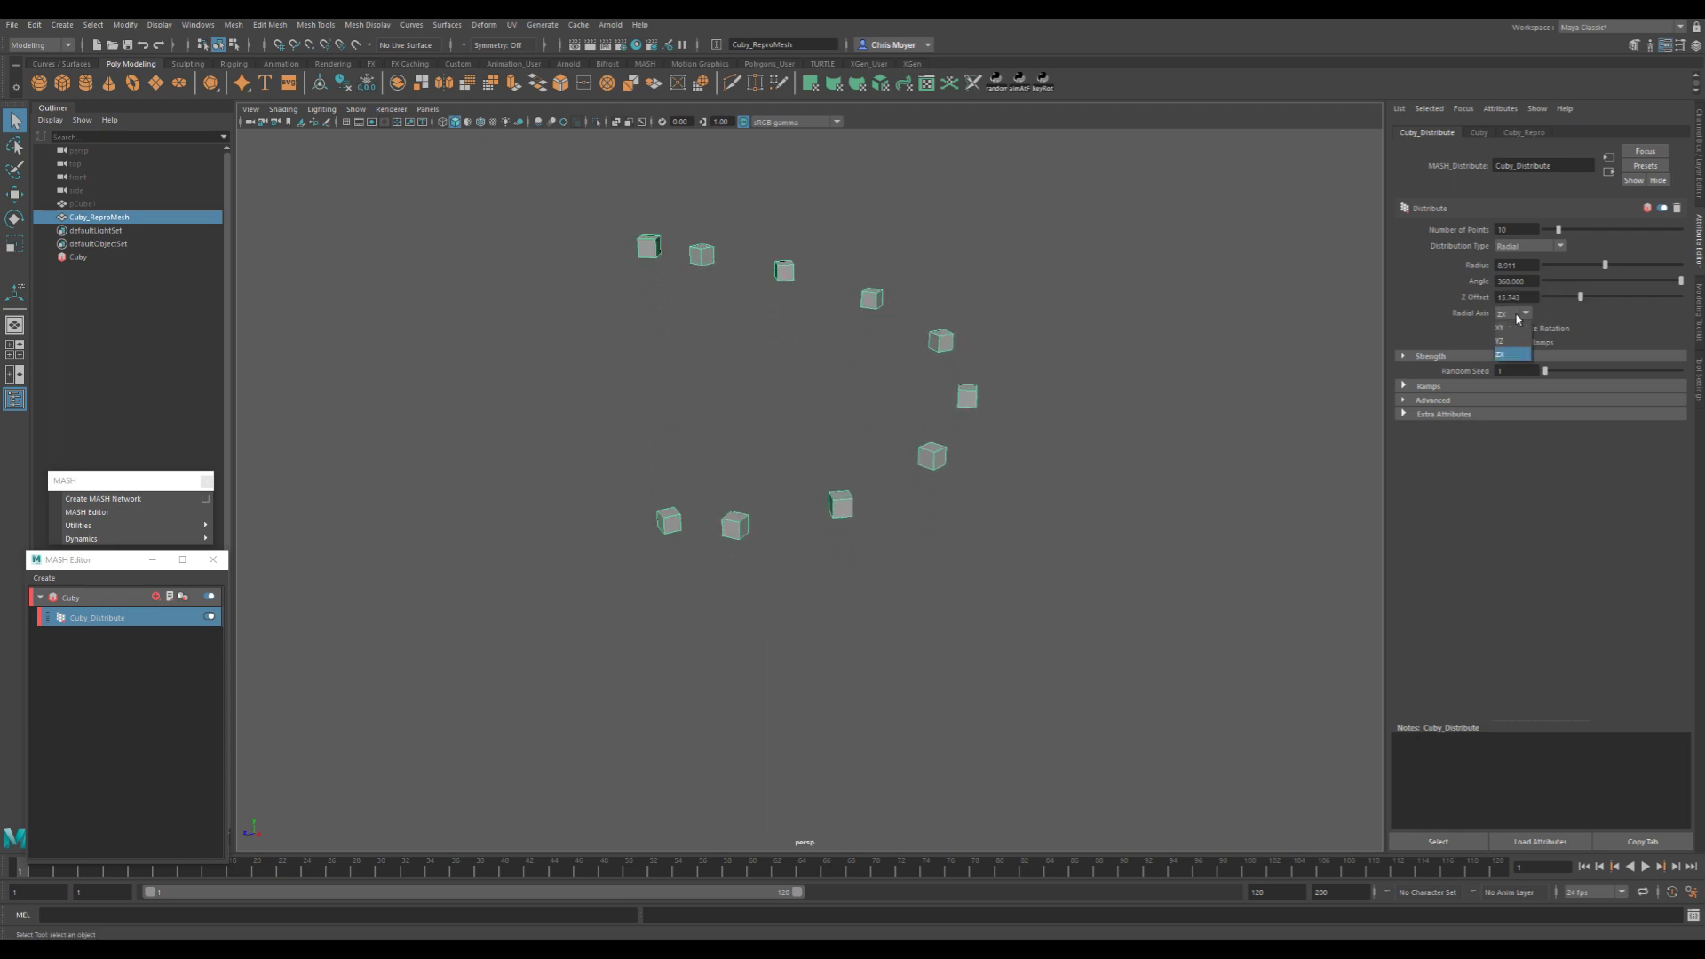
click(1509, 331)
alt+drag(1061, 463, 1121, 457)
click(1513, 313)
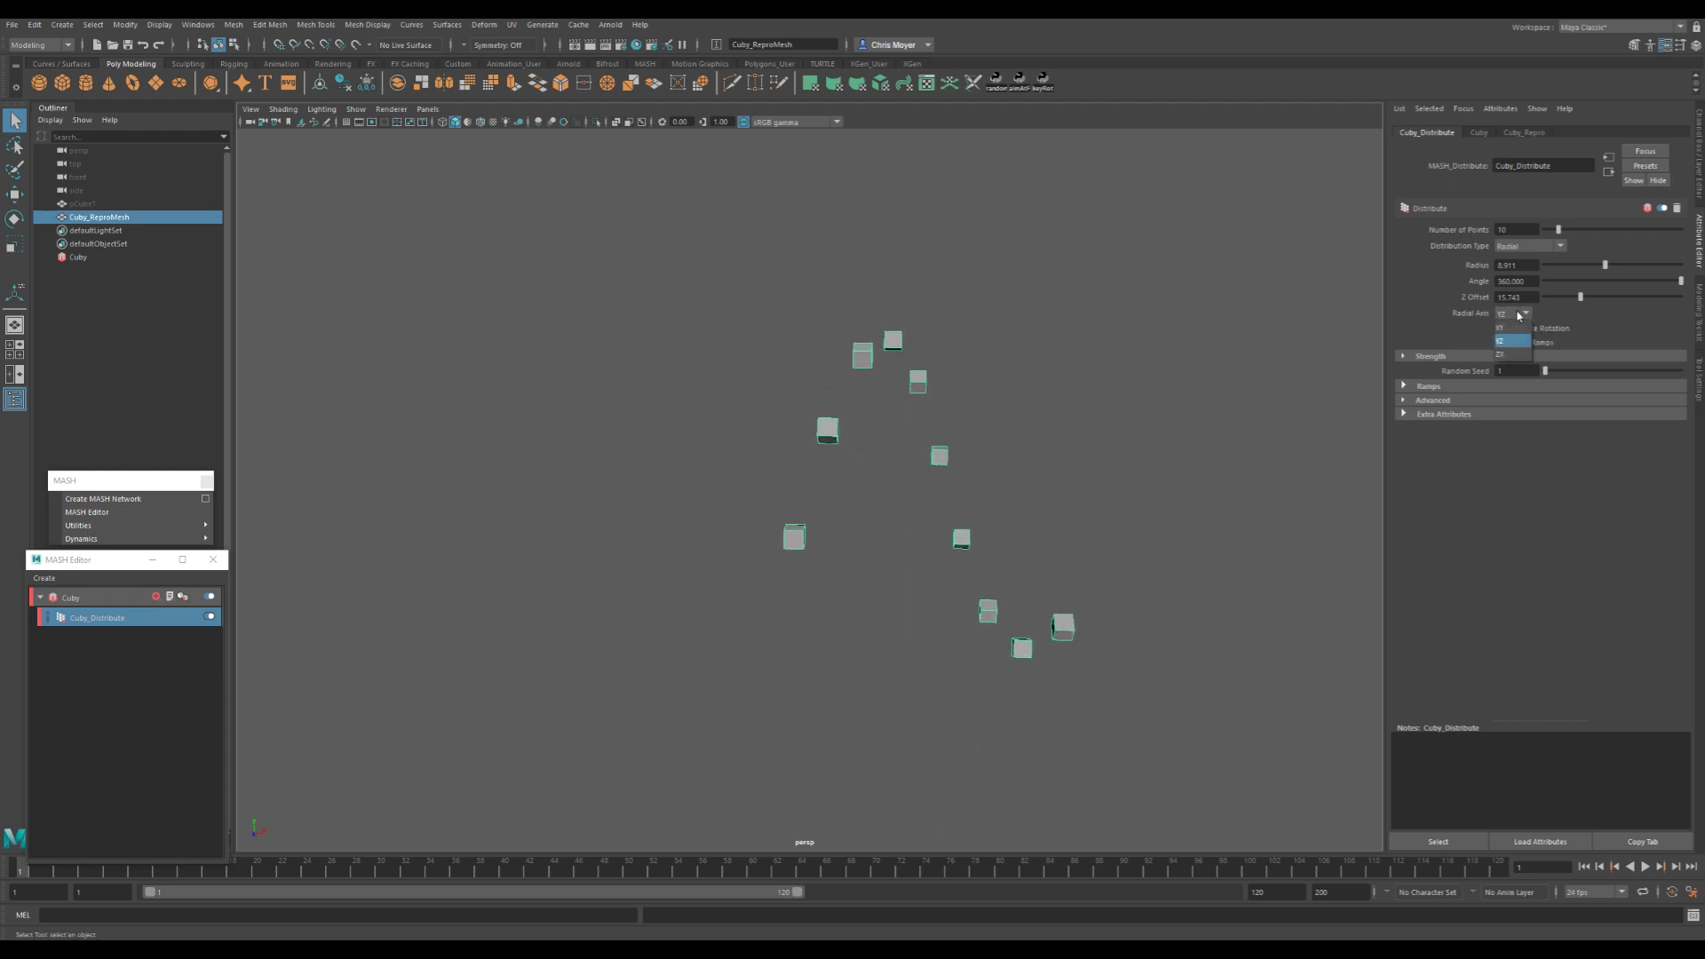
click(1515, 334)
alt+drag(894, 461, 795, 472)
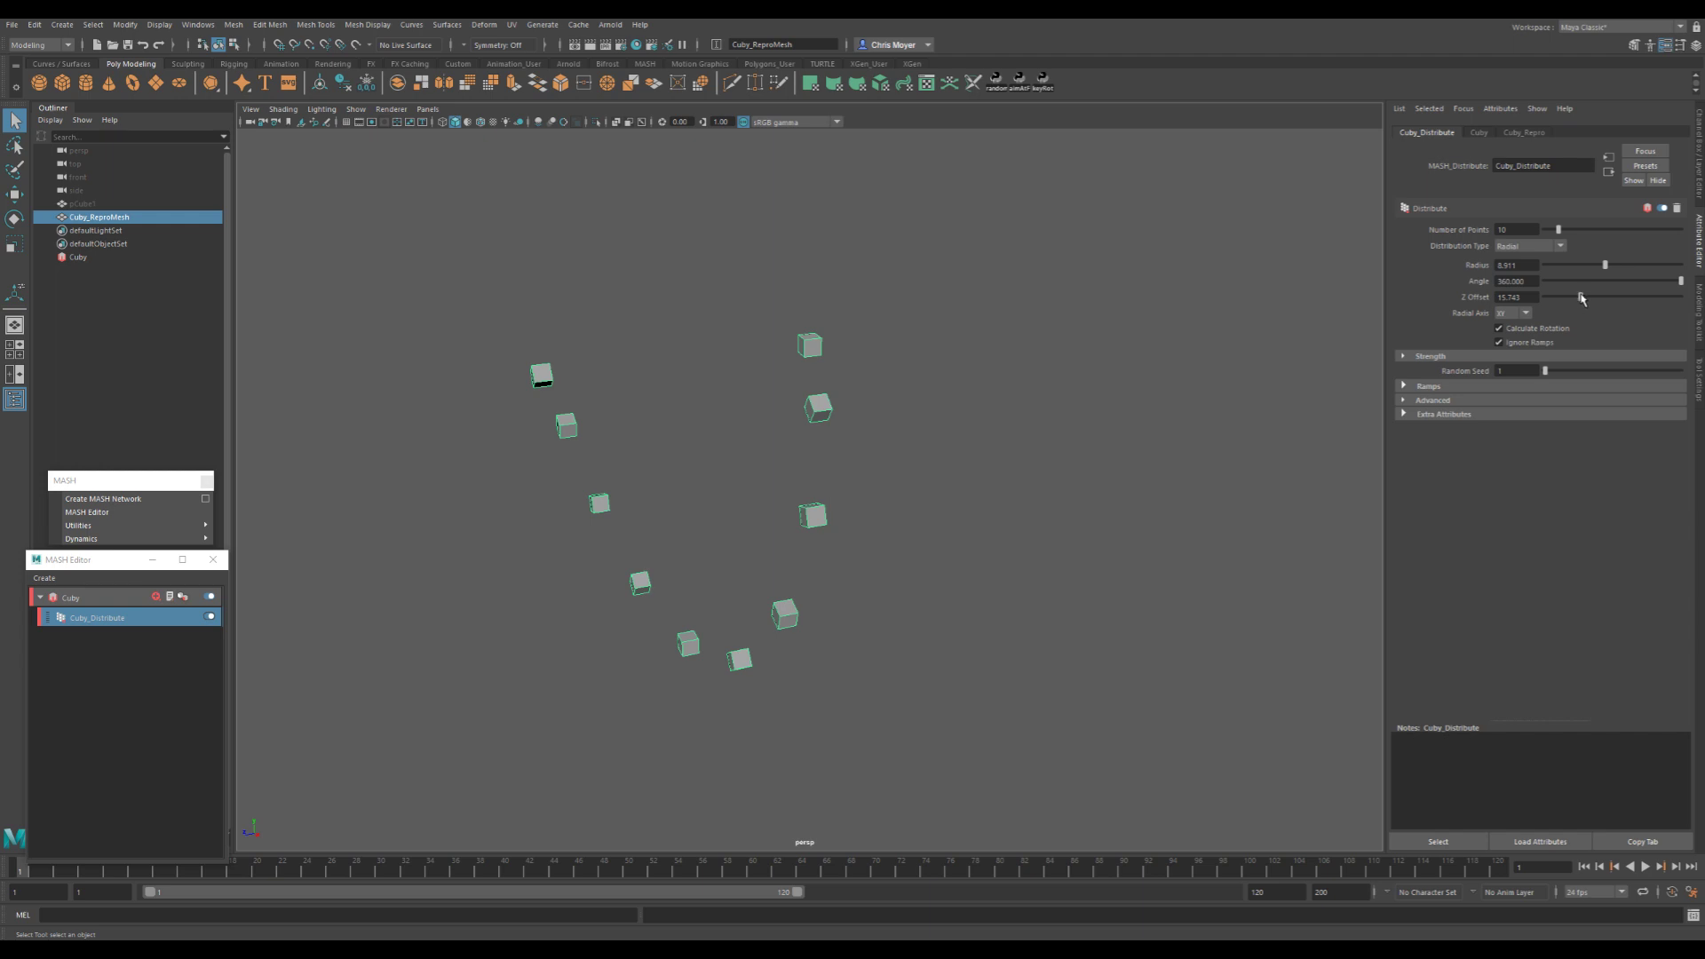
alt+drag(1149, 403, 1145, 397)
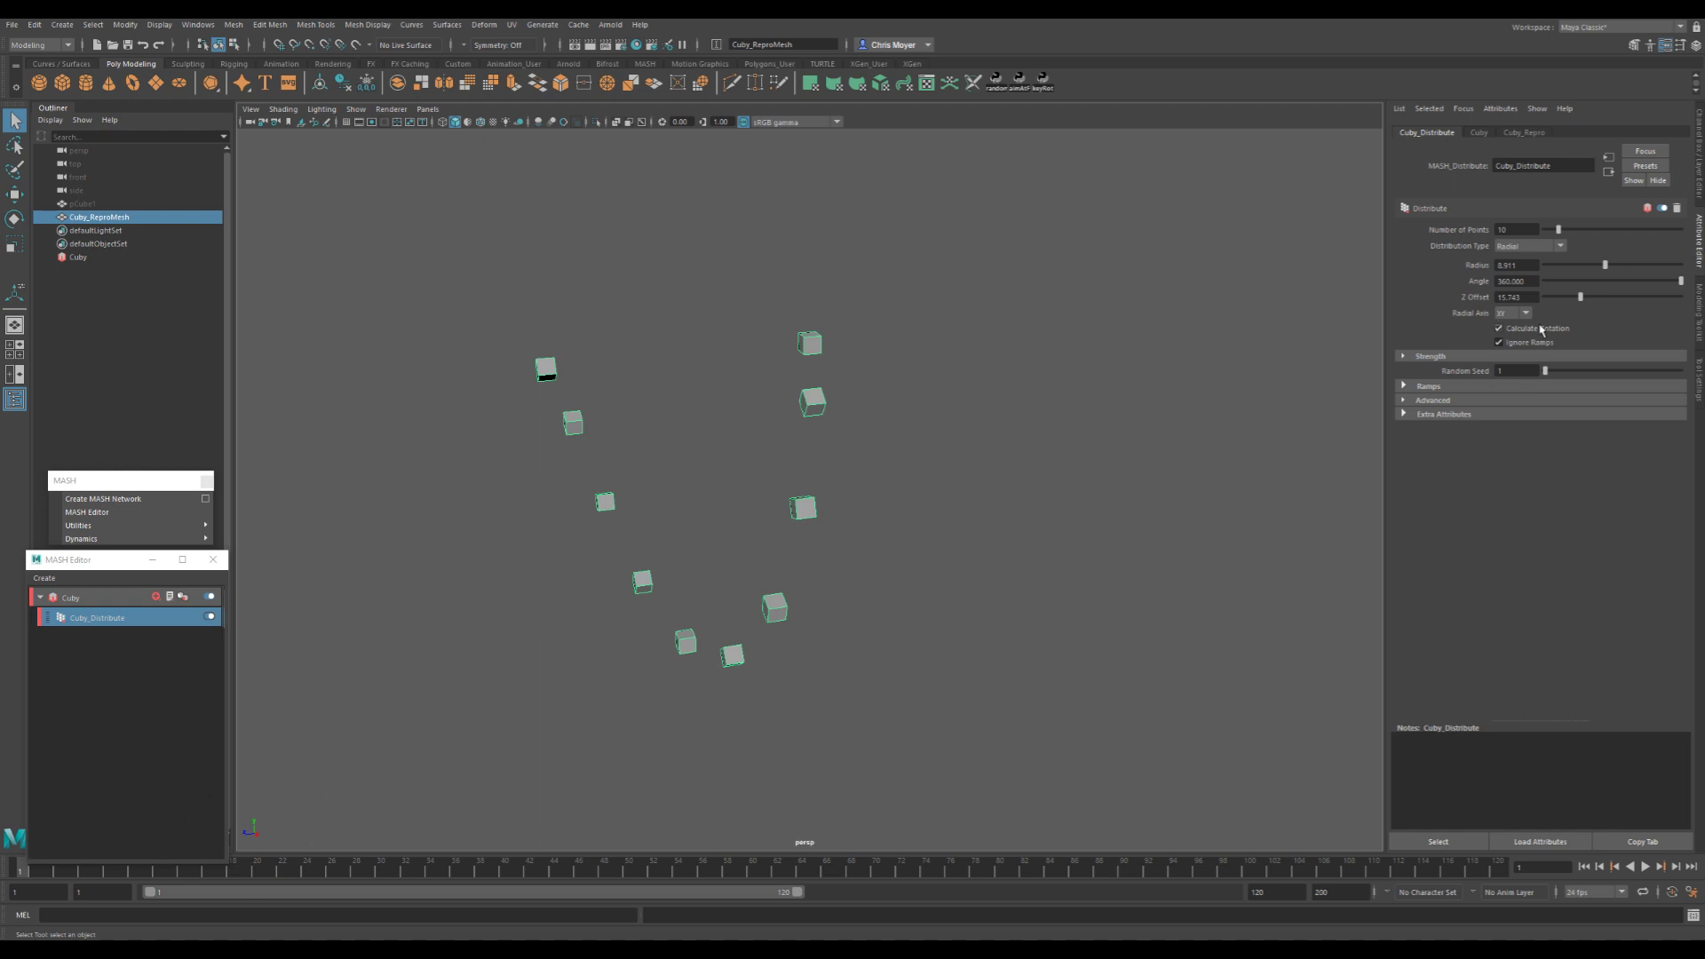
- Raise the Z Offset to about 38.9 and set the Radial Axis to YZ, viewing the spiral from another angle
drag(1581, 298, 1632, 298)
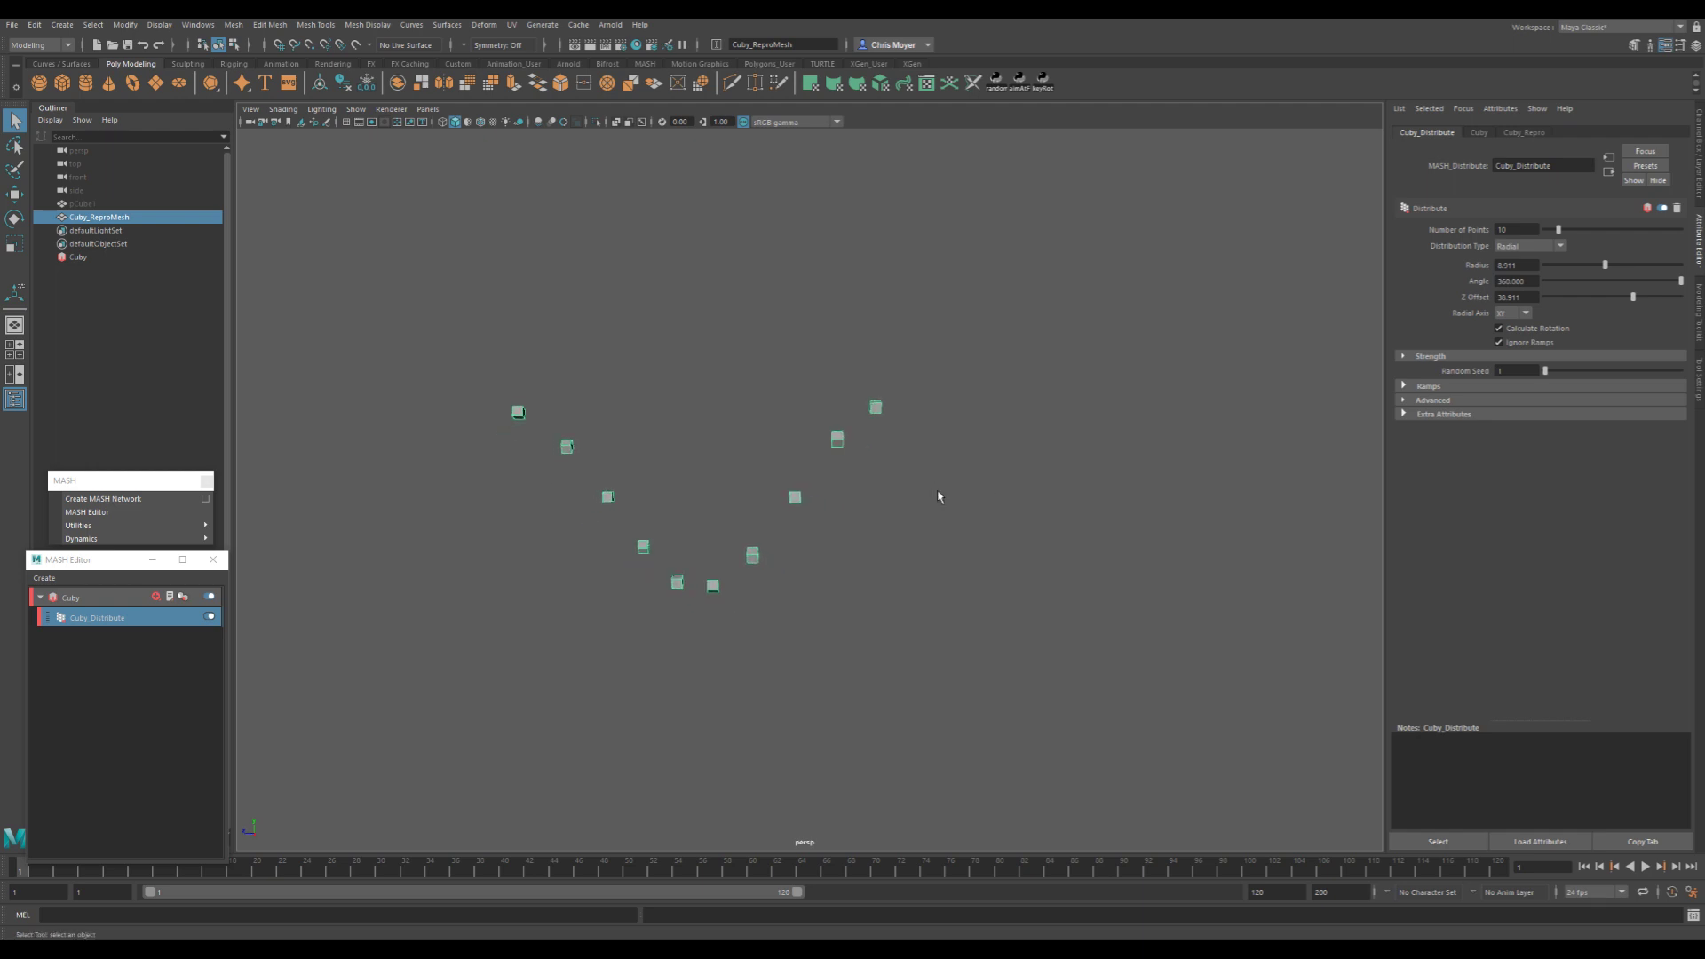
click(1512, 313)
click(1523, 346)
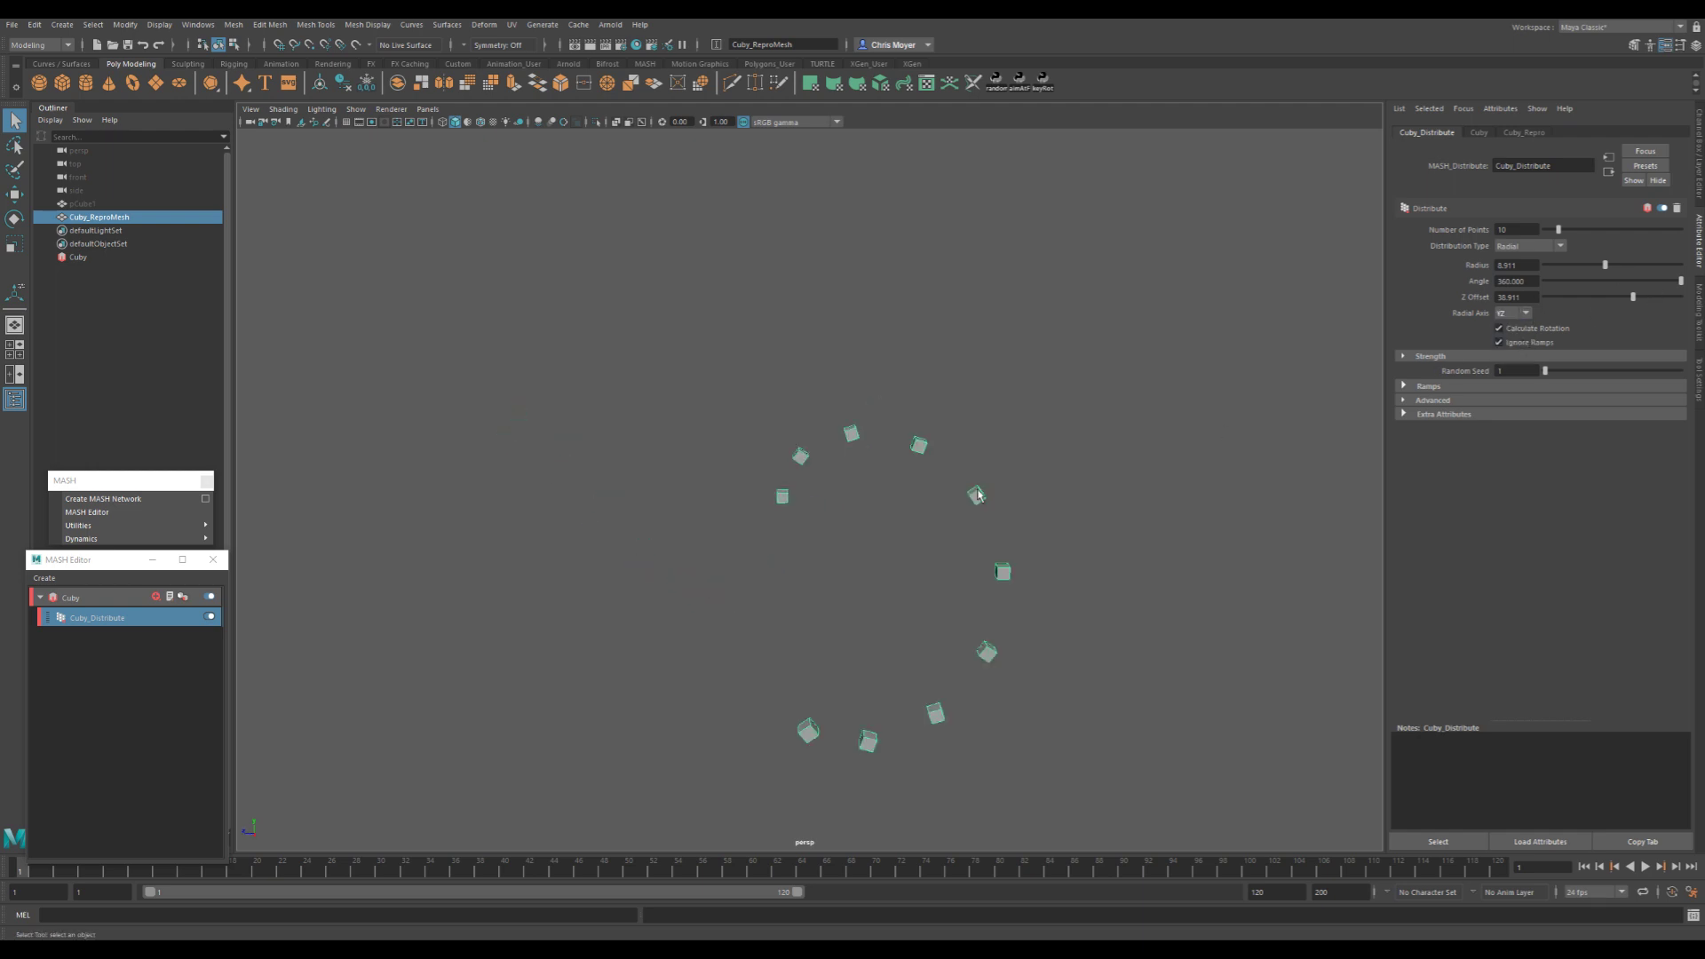
alt+drag(977, 494, 1005, 564)
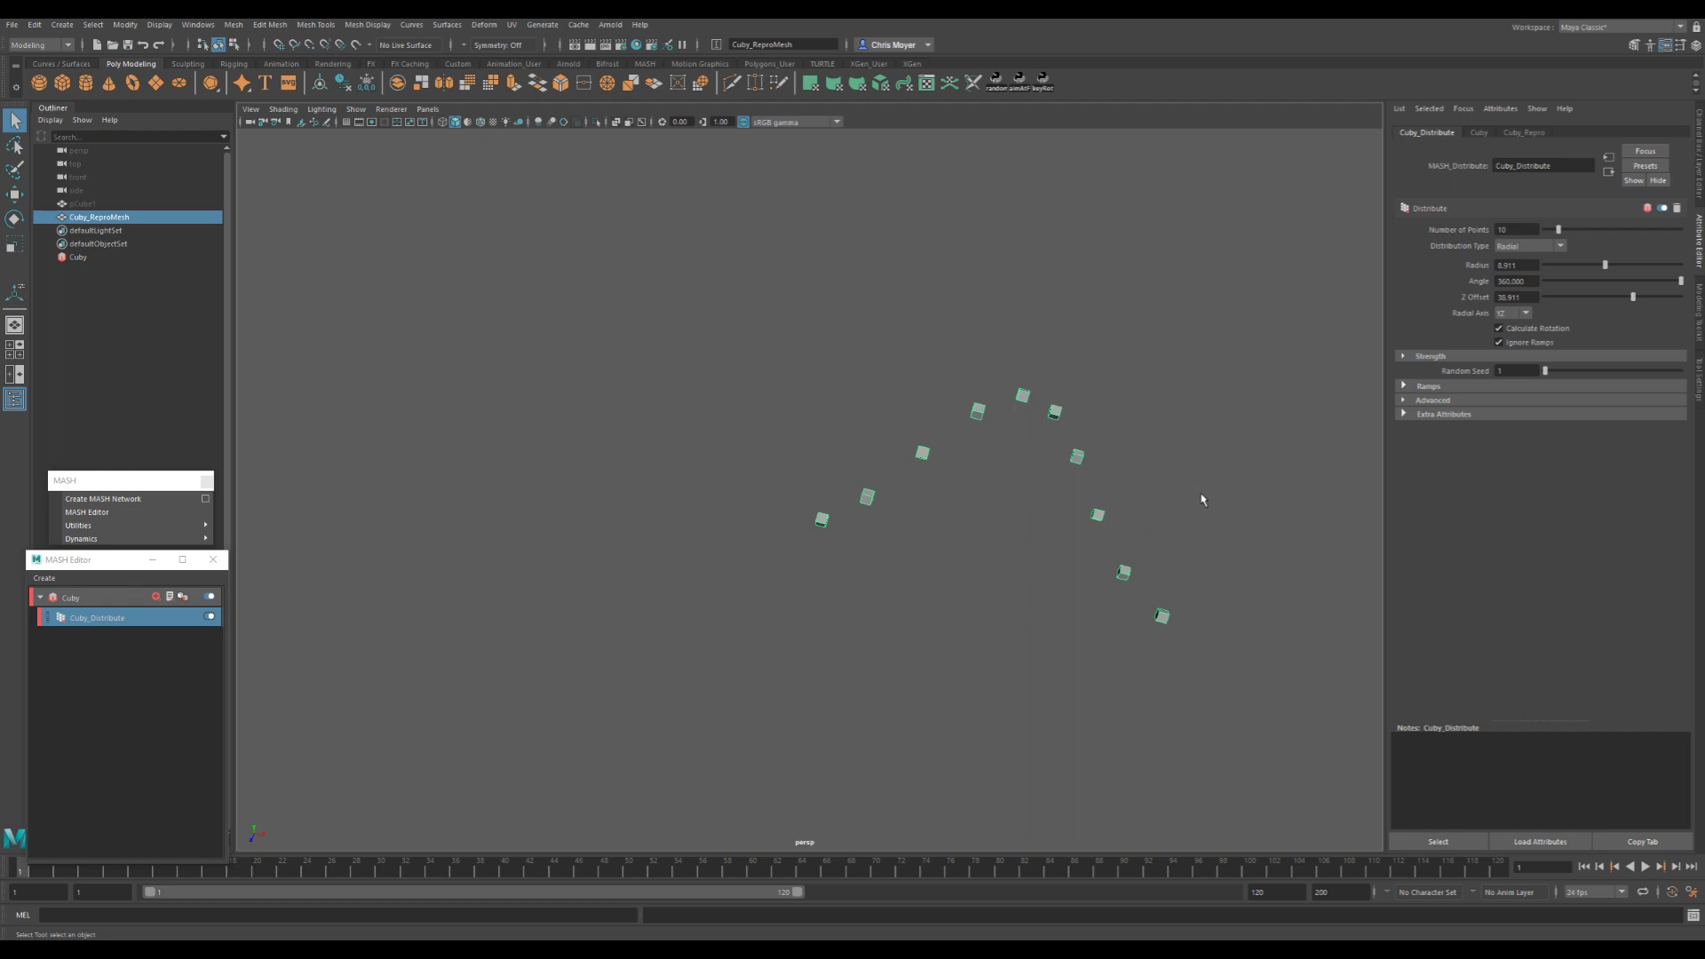
- Set the Radial Axis to ZX, inspect the stretched spiral, and return the Z Offset to 0
click(1526, 315)
click(1515, 360)
click(1519, 317)
click(1521, 354)
alt+drag(1153, 433, 895, 461)
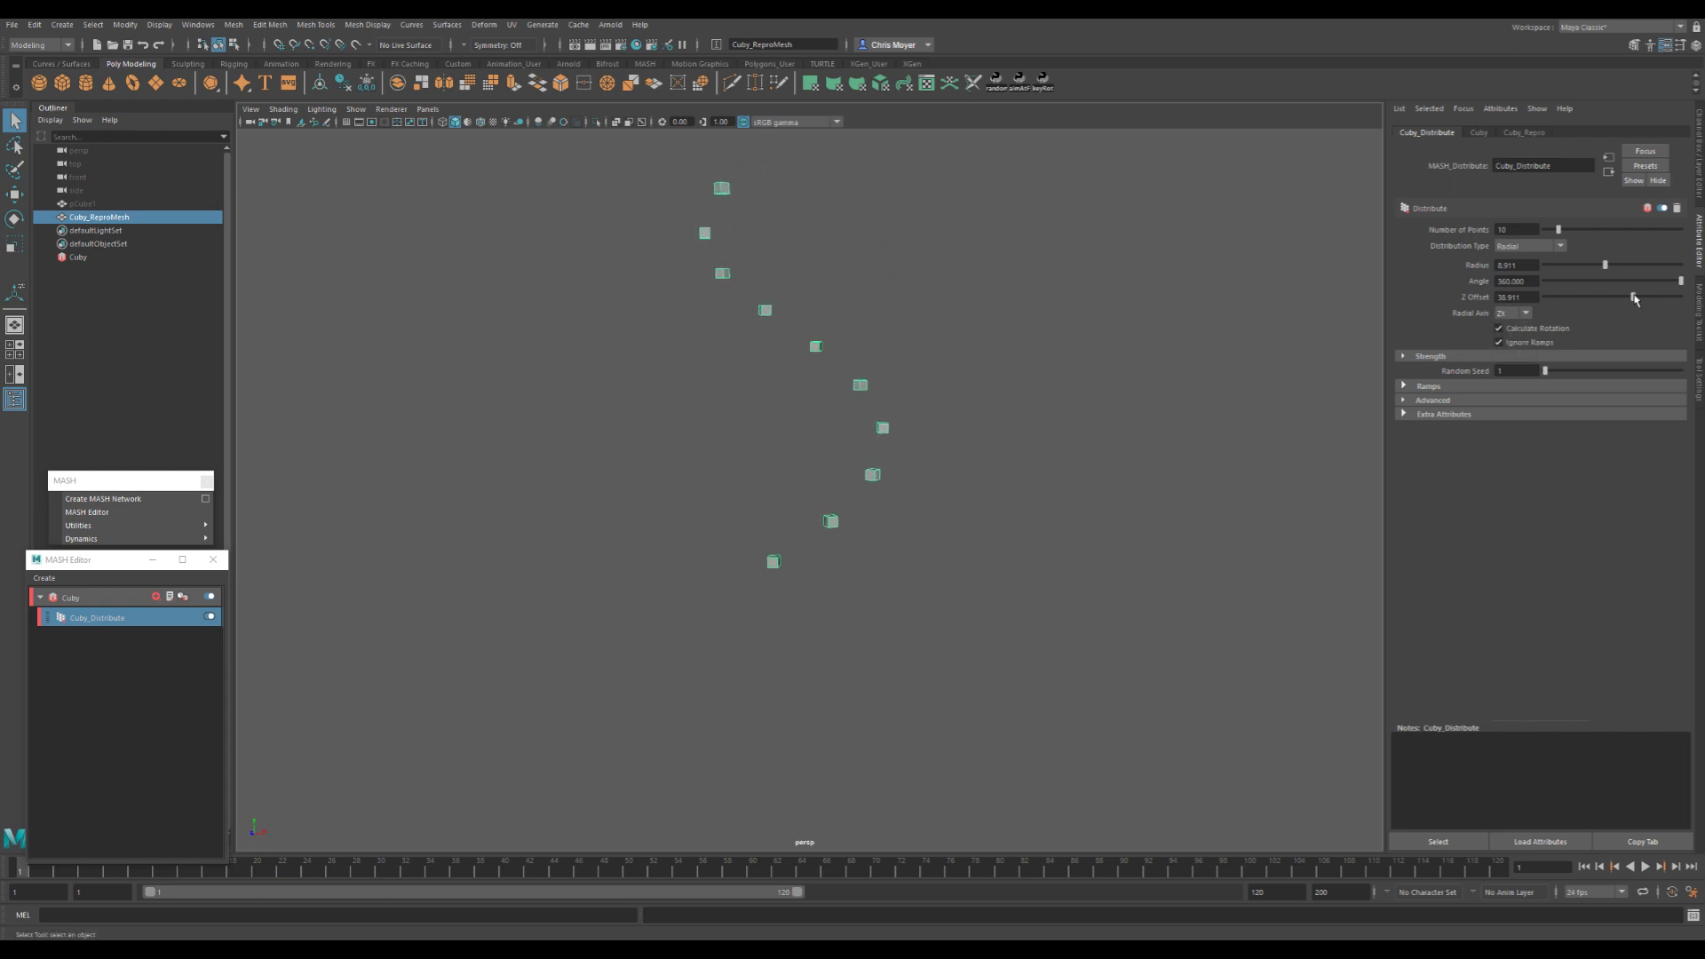
drag(1634, 297, 1517, 320)
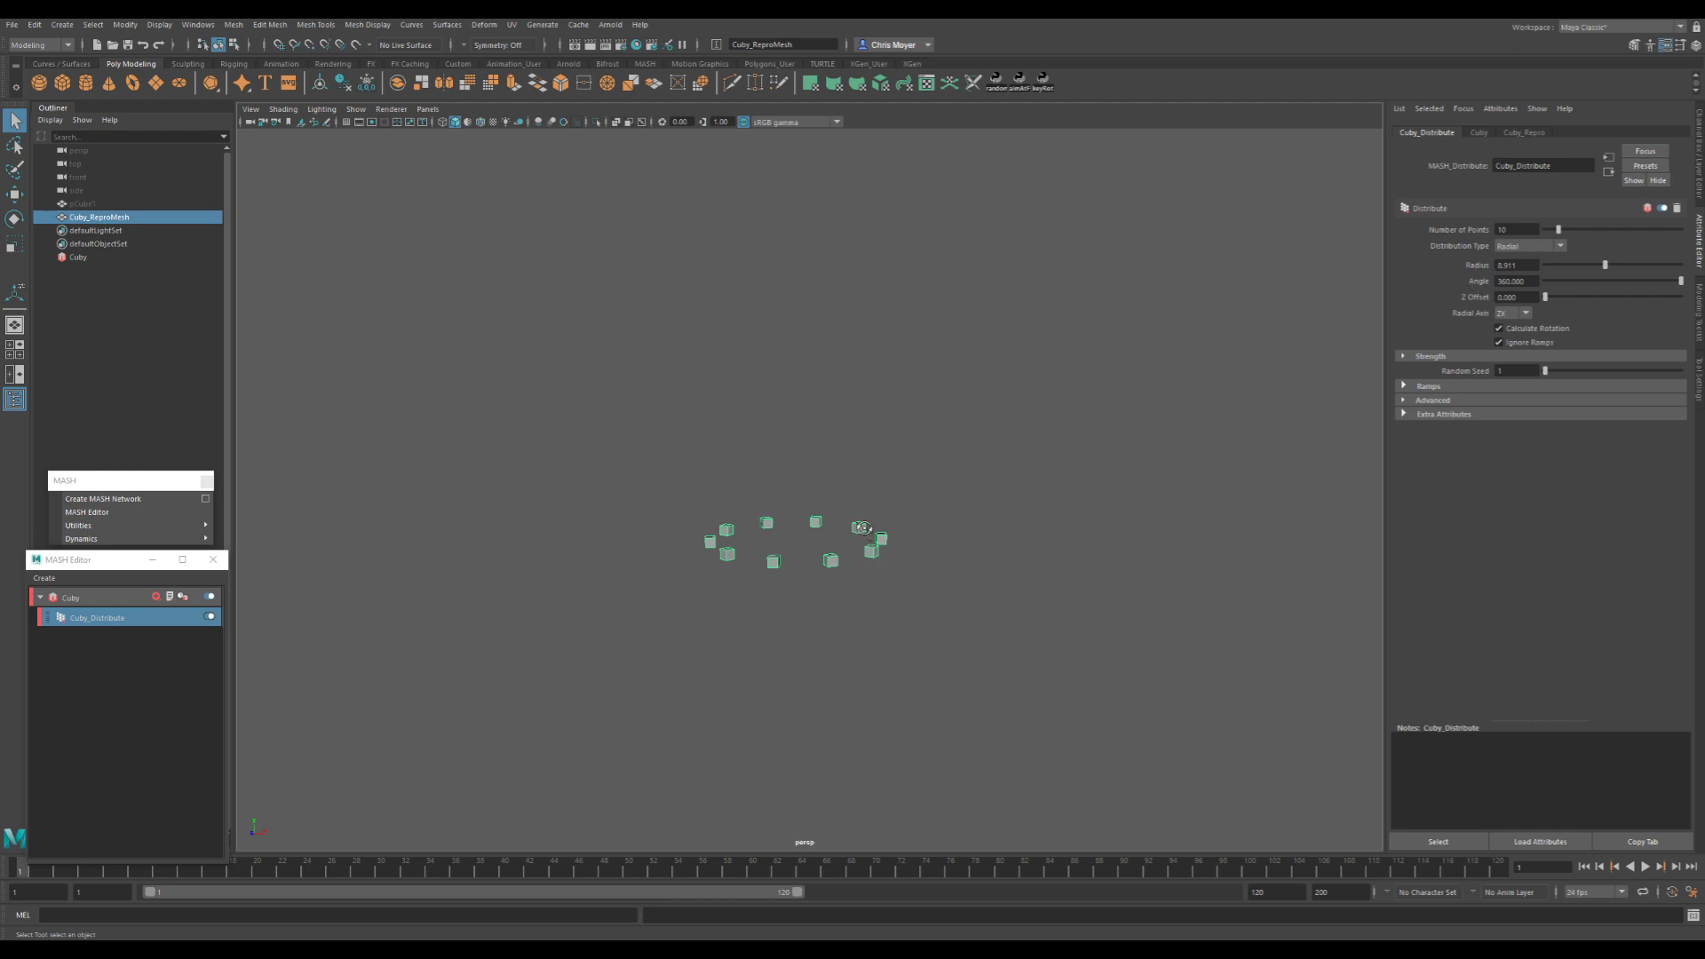
alt+drag(862, 527, 863, 550)
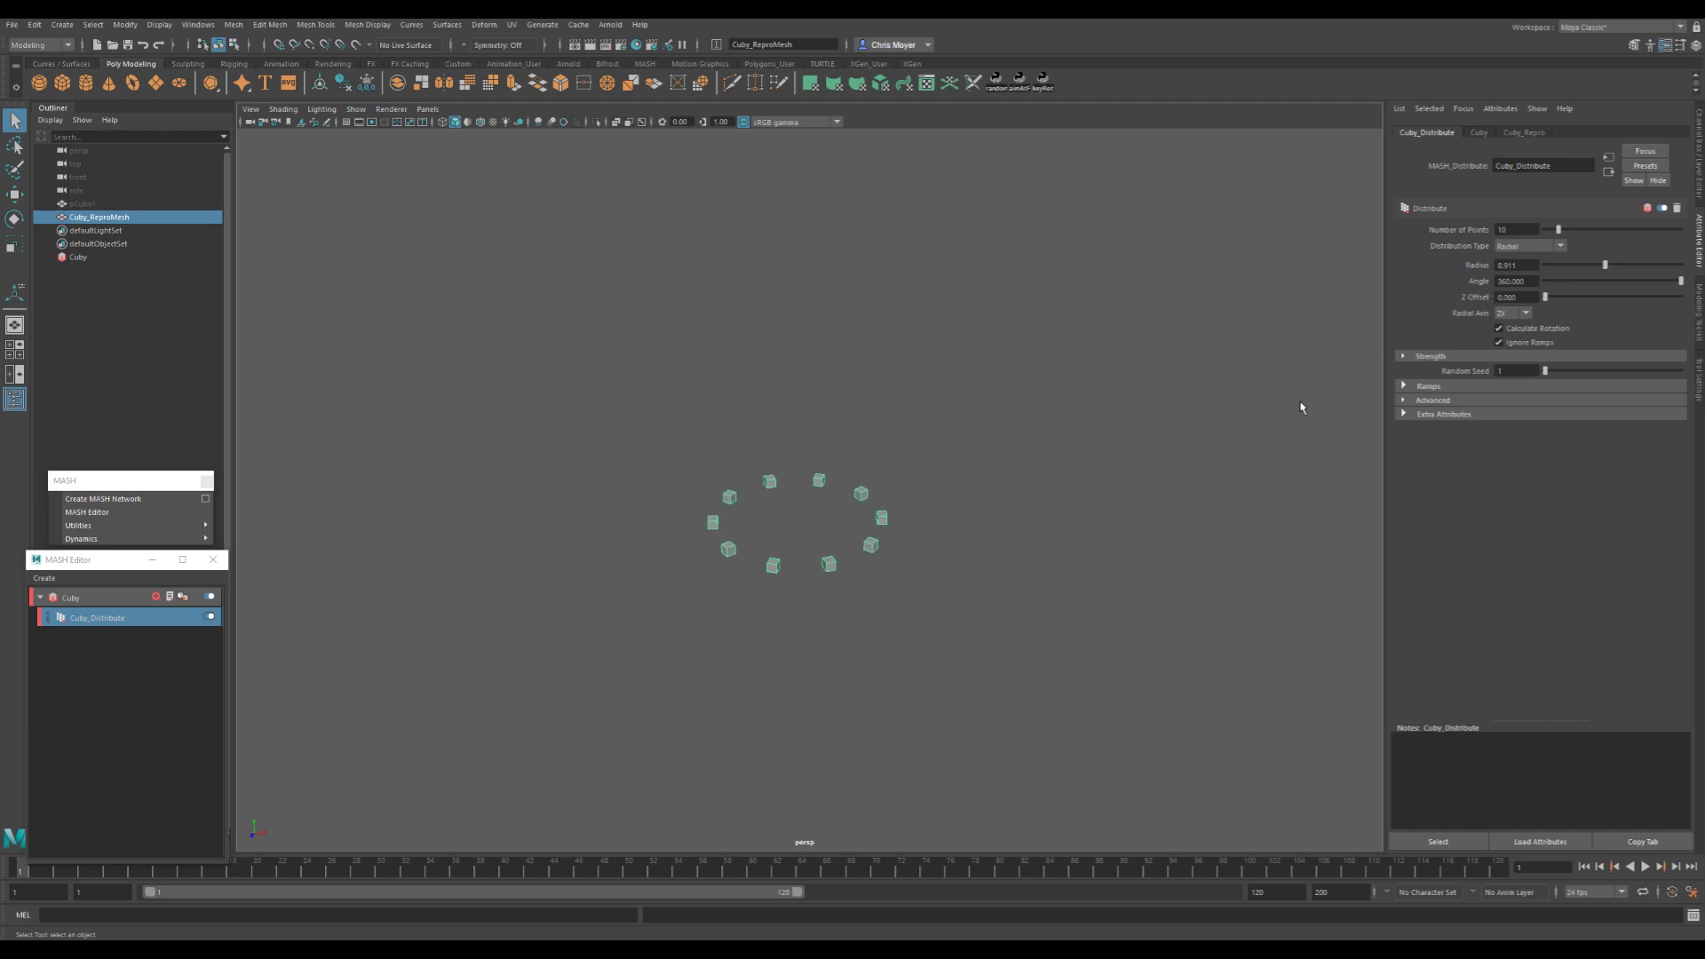
- Set the Z Offset to about 26.7, try the XY Radial Axis, and switch back to ZX for a vertical spiral
drag(1548, 304, 1604, 304)
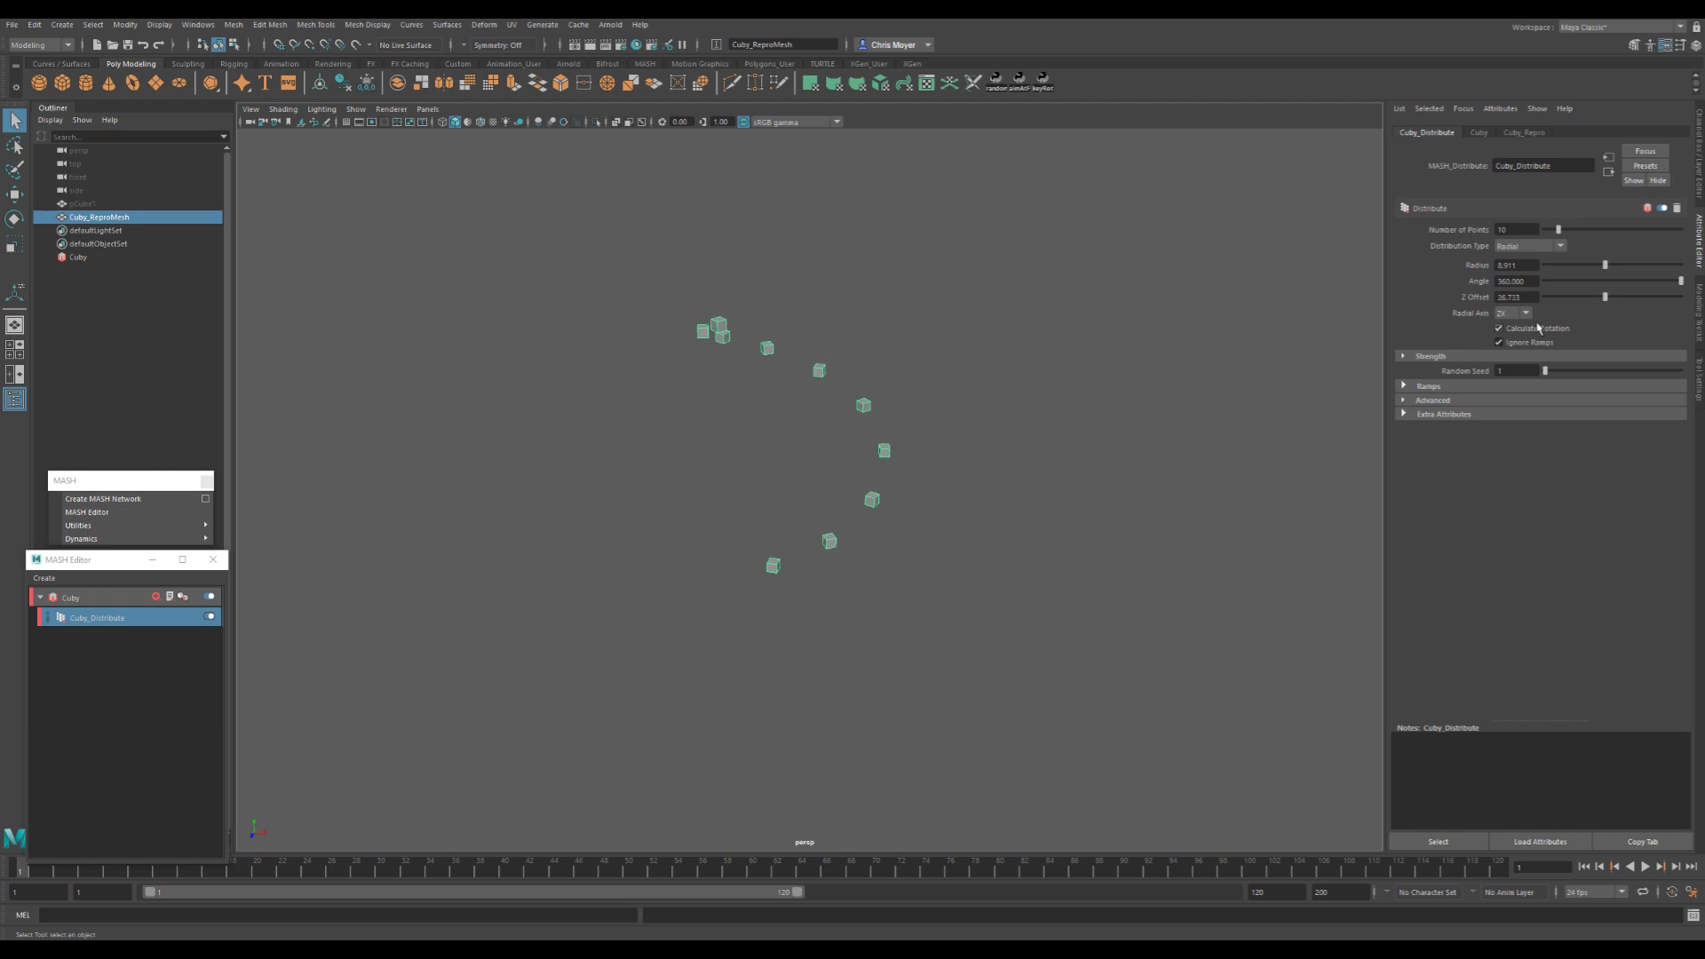
click(1511, 313)
click(1512, 330)
alt+drag(932, 499, 854, 489)
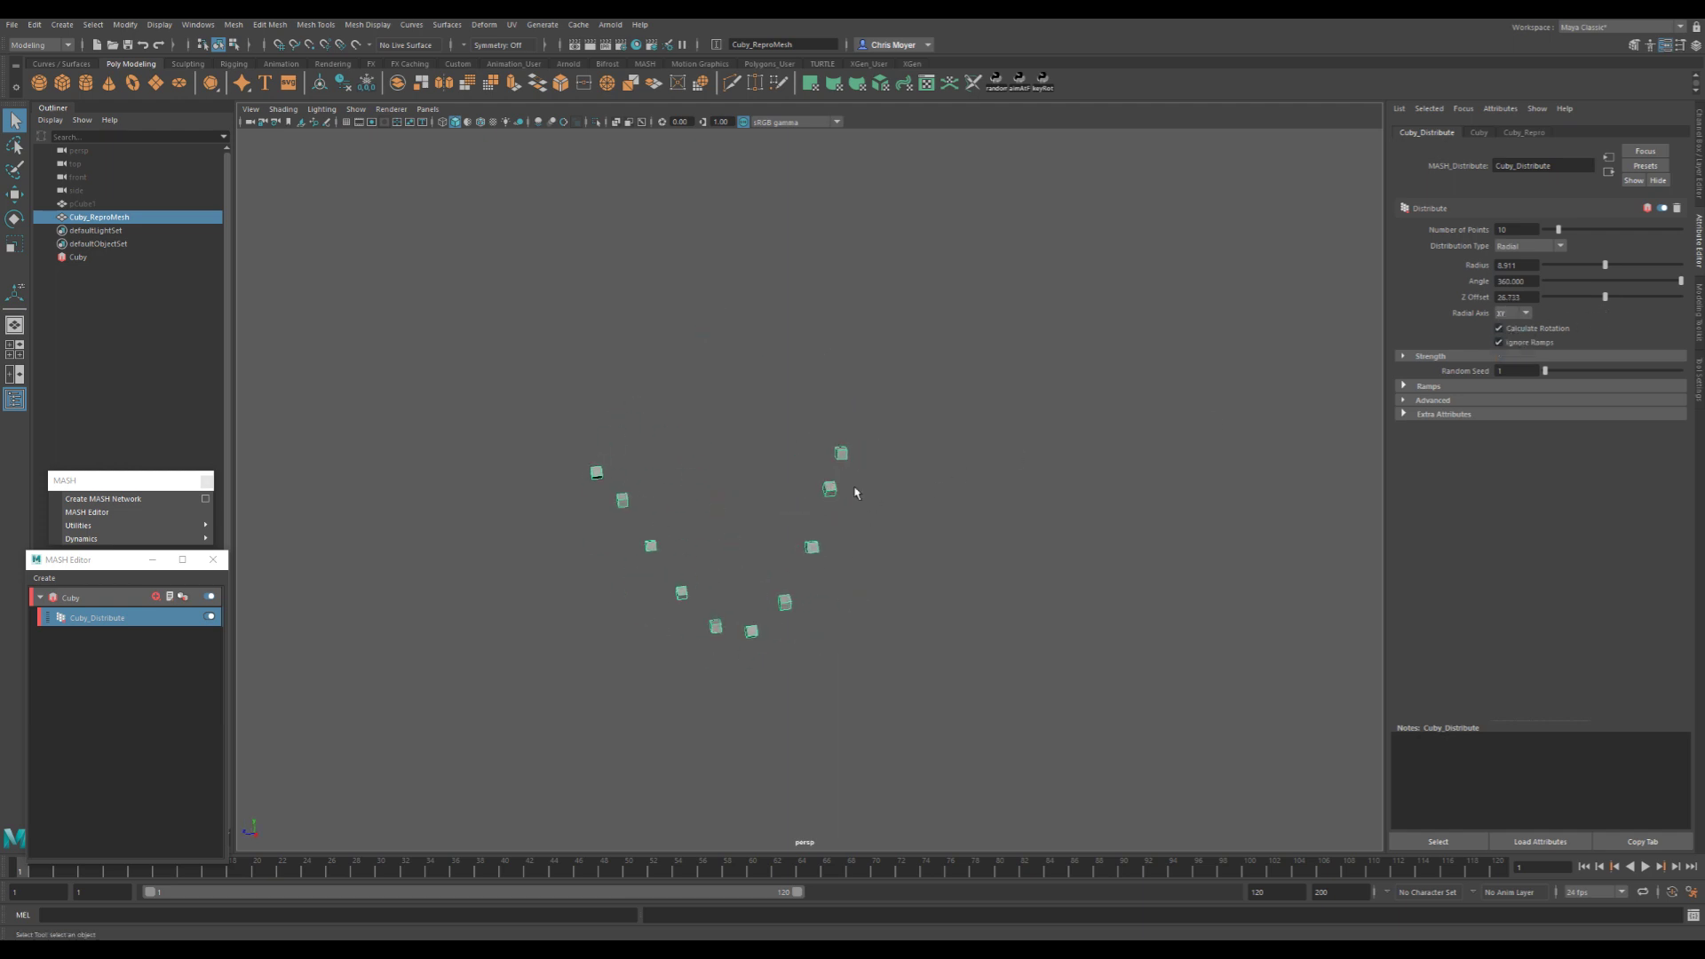
click(1512, 313)
click(1518, 358)
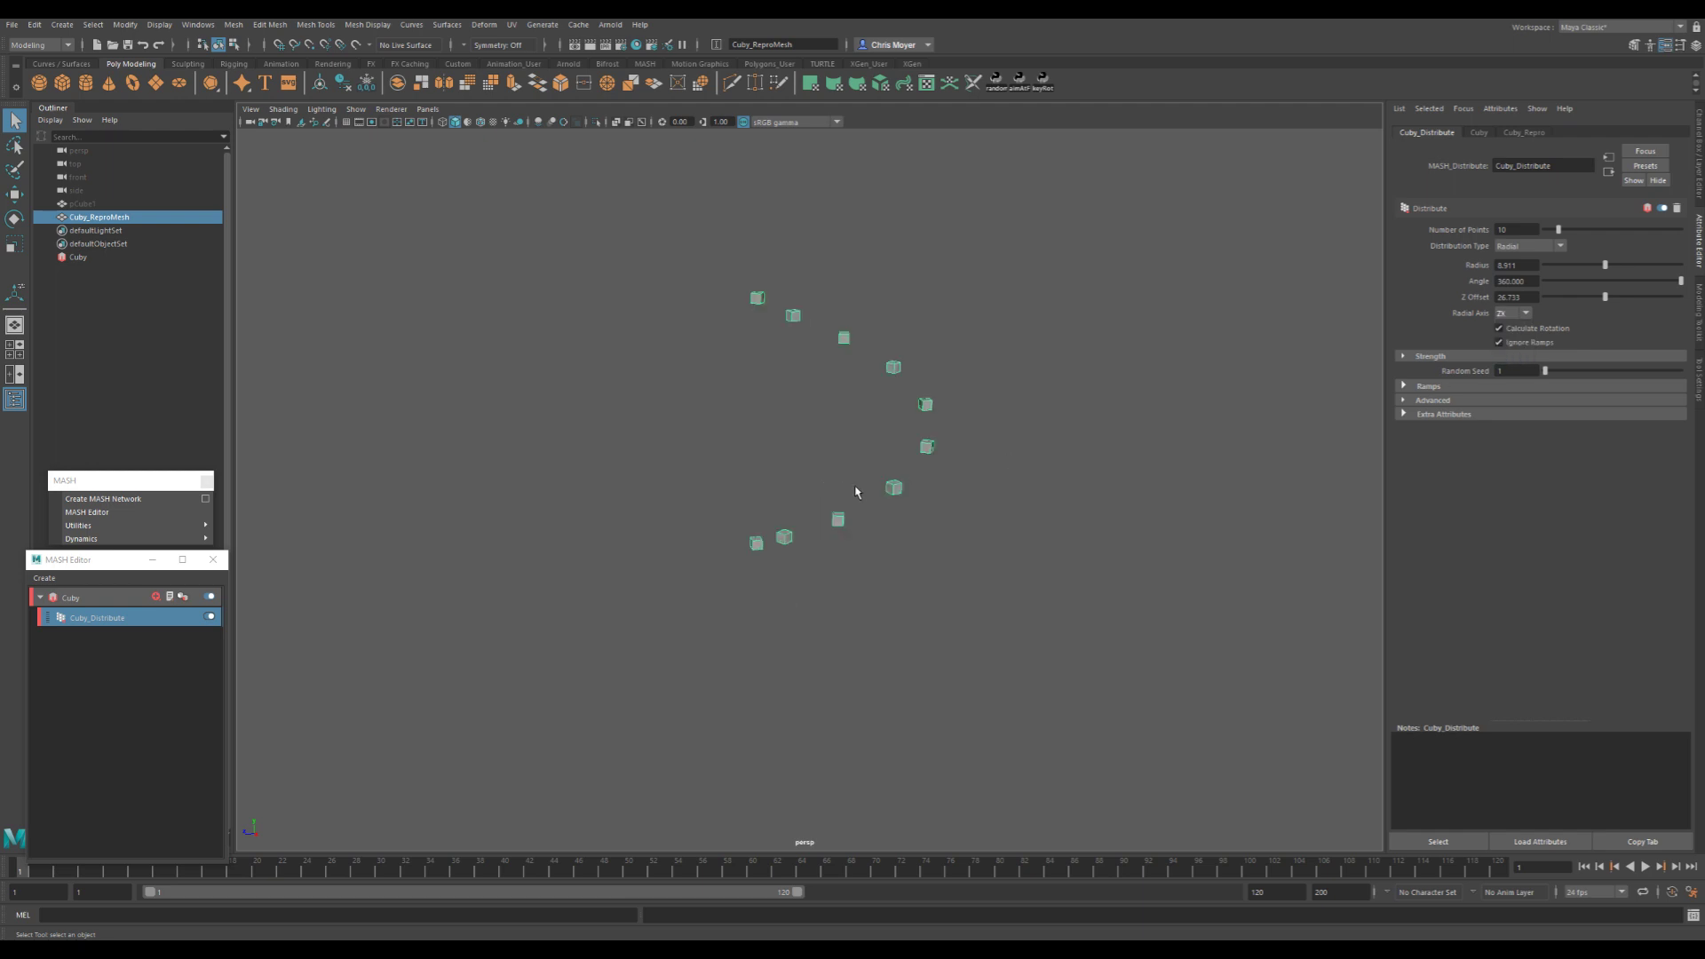
alt+drag(857, 491, 924, 355)
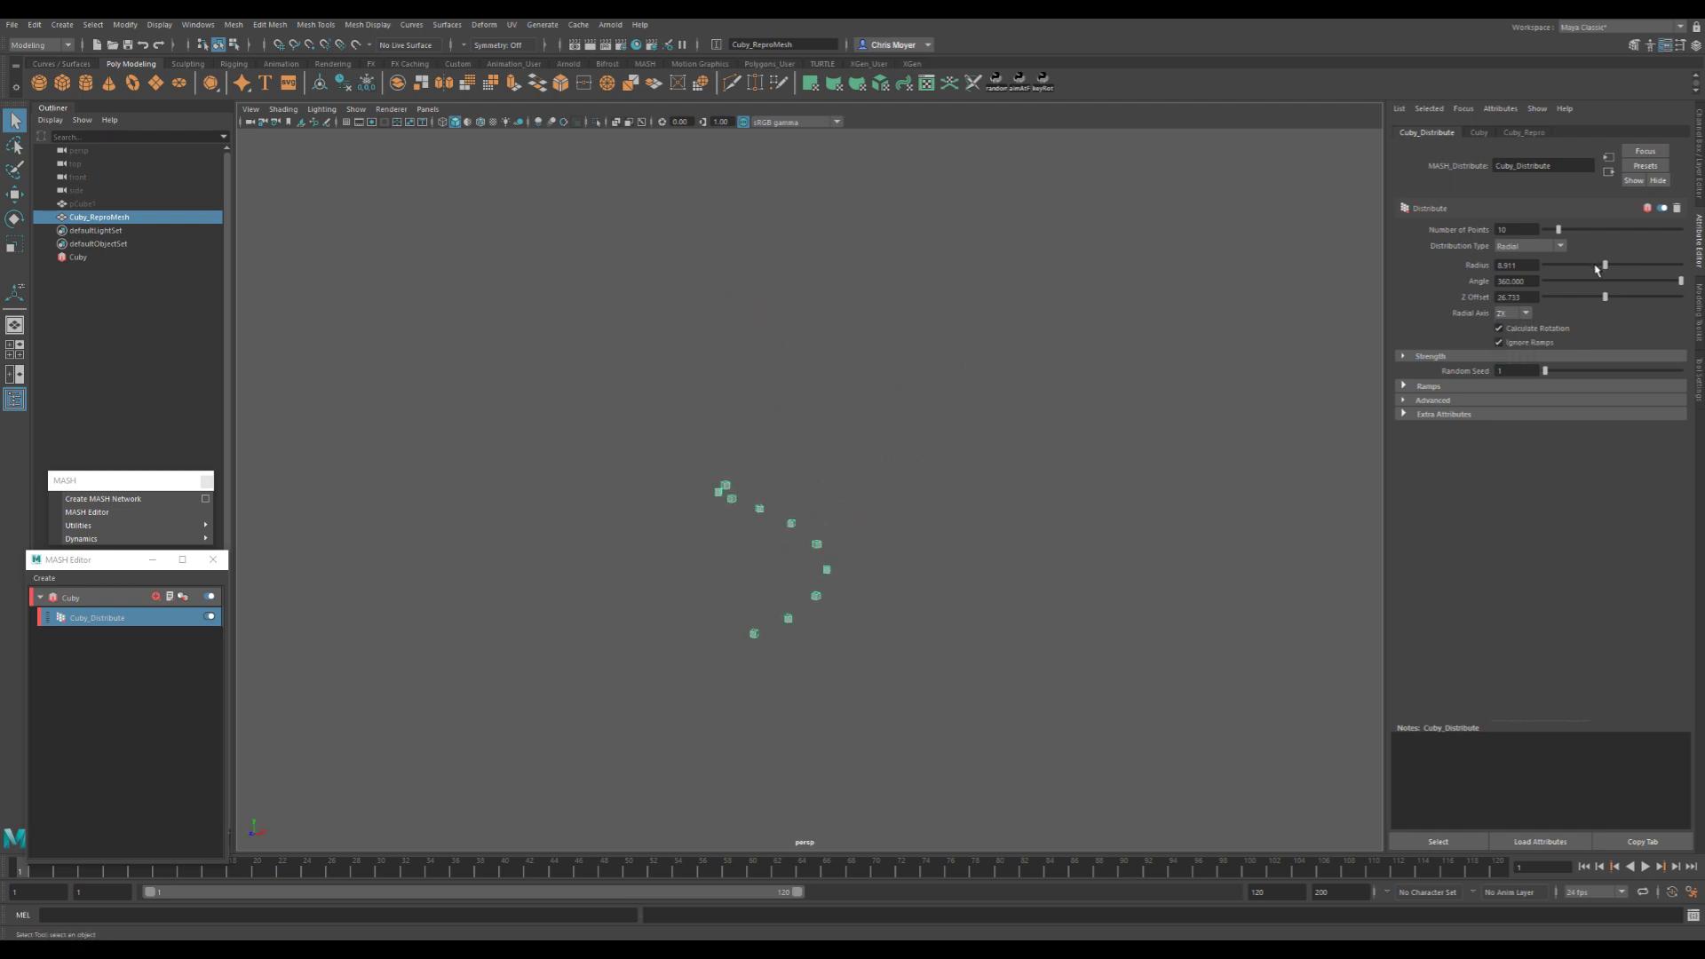
- Raise the radial distribution's Z Offset to 60 and the Number of Points to about 50 for a dense vertical spiral
drag(1602, 302, 1700, 302)
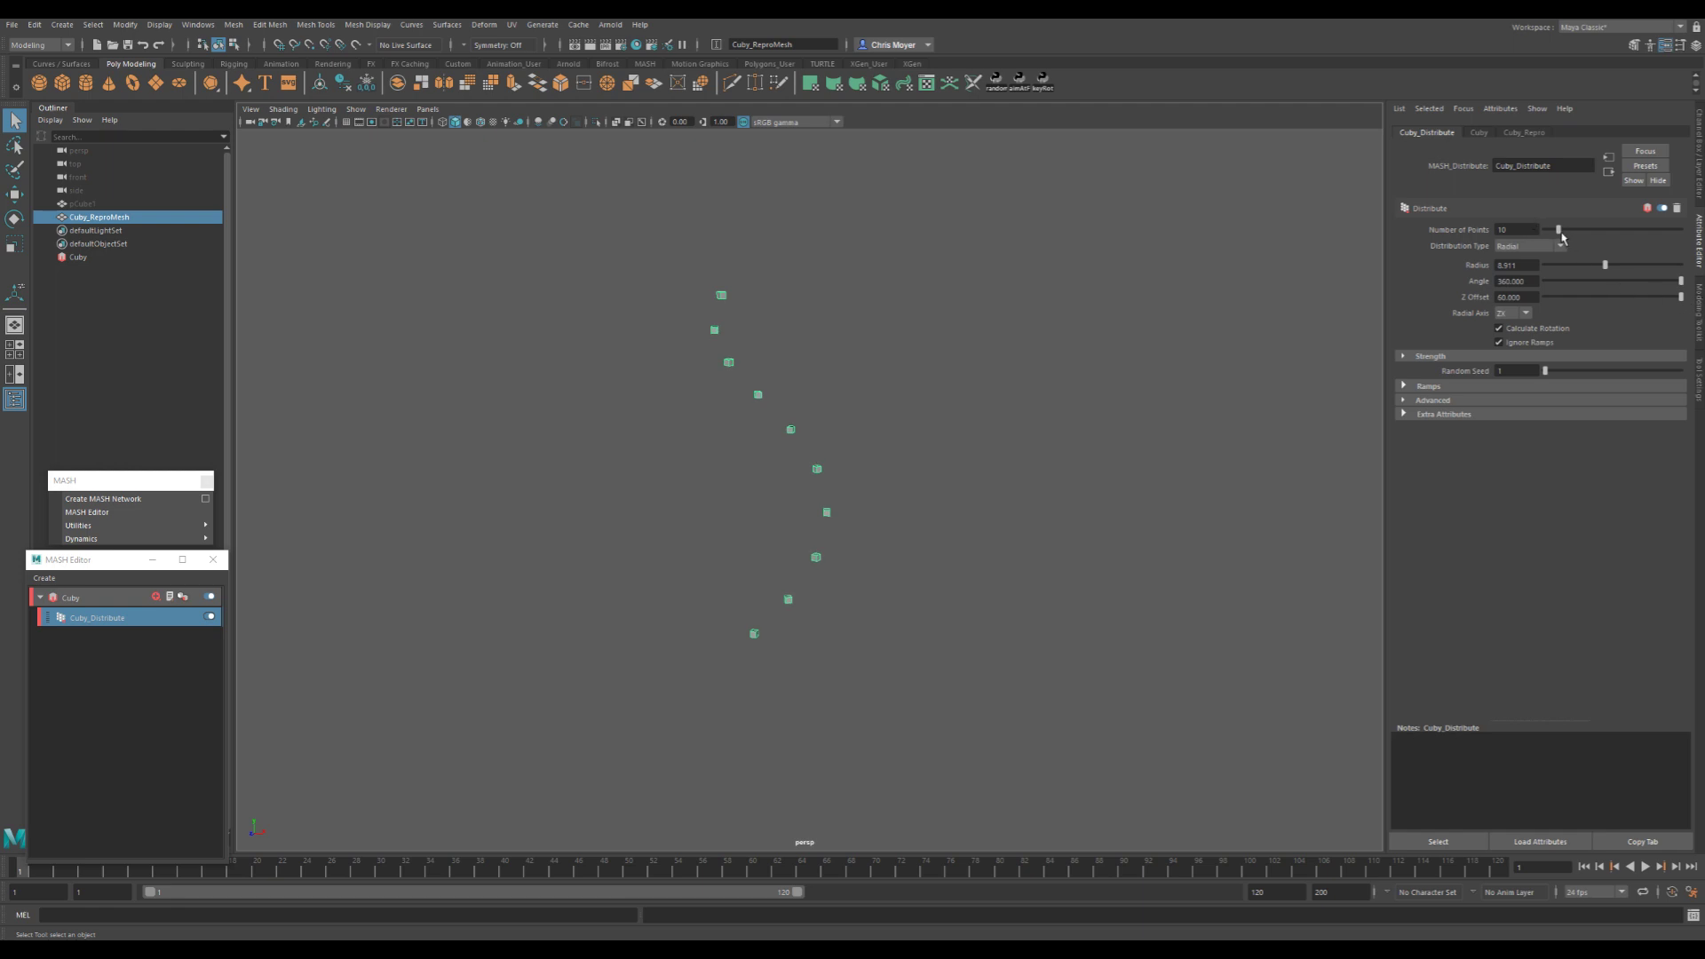
drag(1558, 230, 1619, 230)
mouse_move(879, 444)
alt+mouse_down()
mouse_move(917, 436)
mouse_move(895, 443)
alt+mouse_up()
- Duplicate the spiral mesh and set the copy's Rotate Y to 180 to form a double helix
click(133, 218)
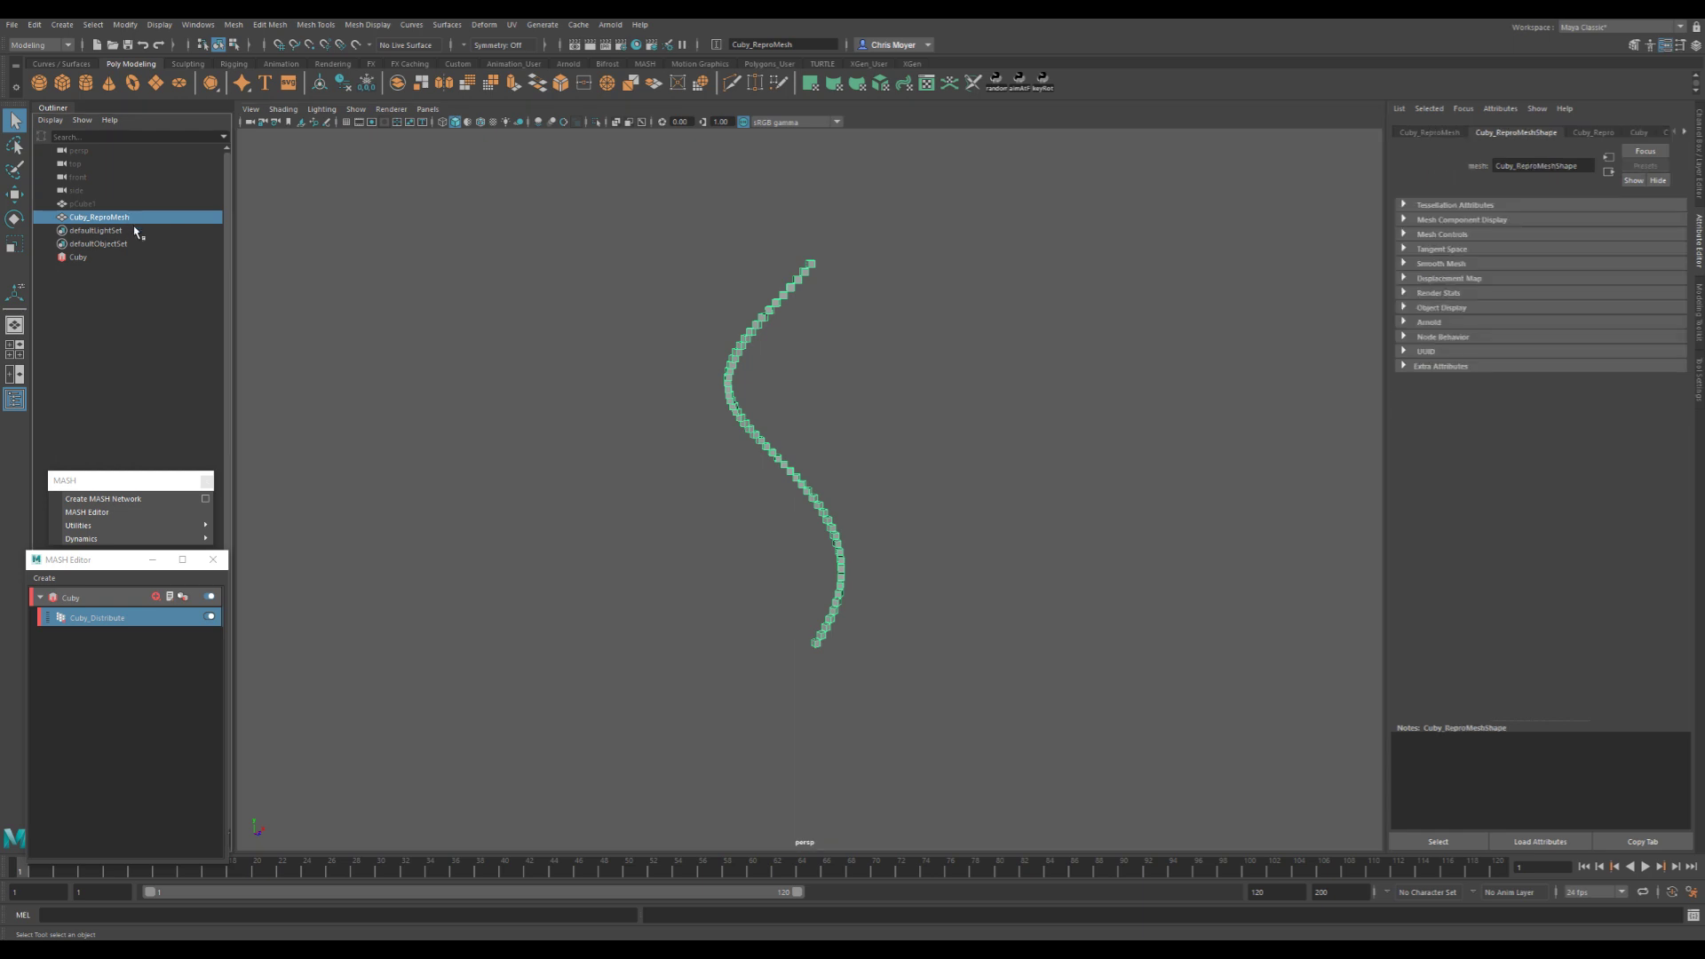
key(ctrl+d)
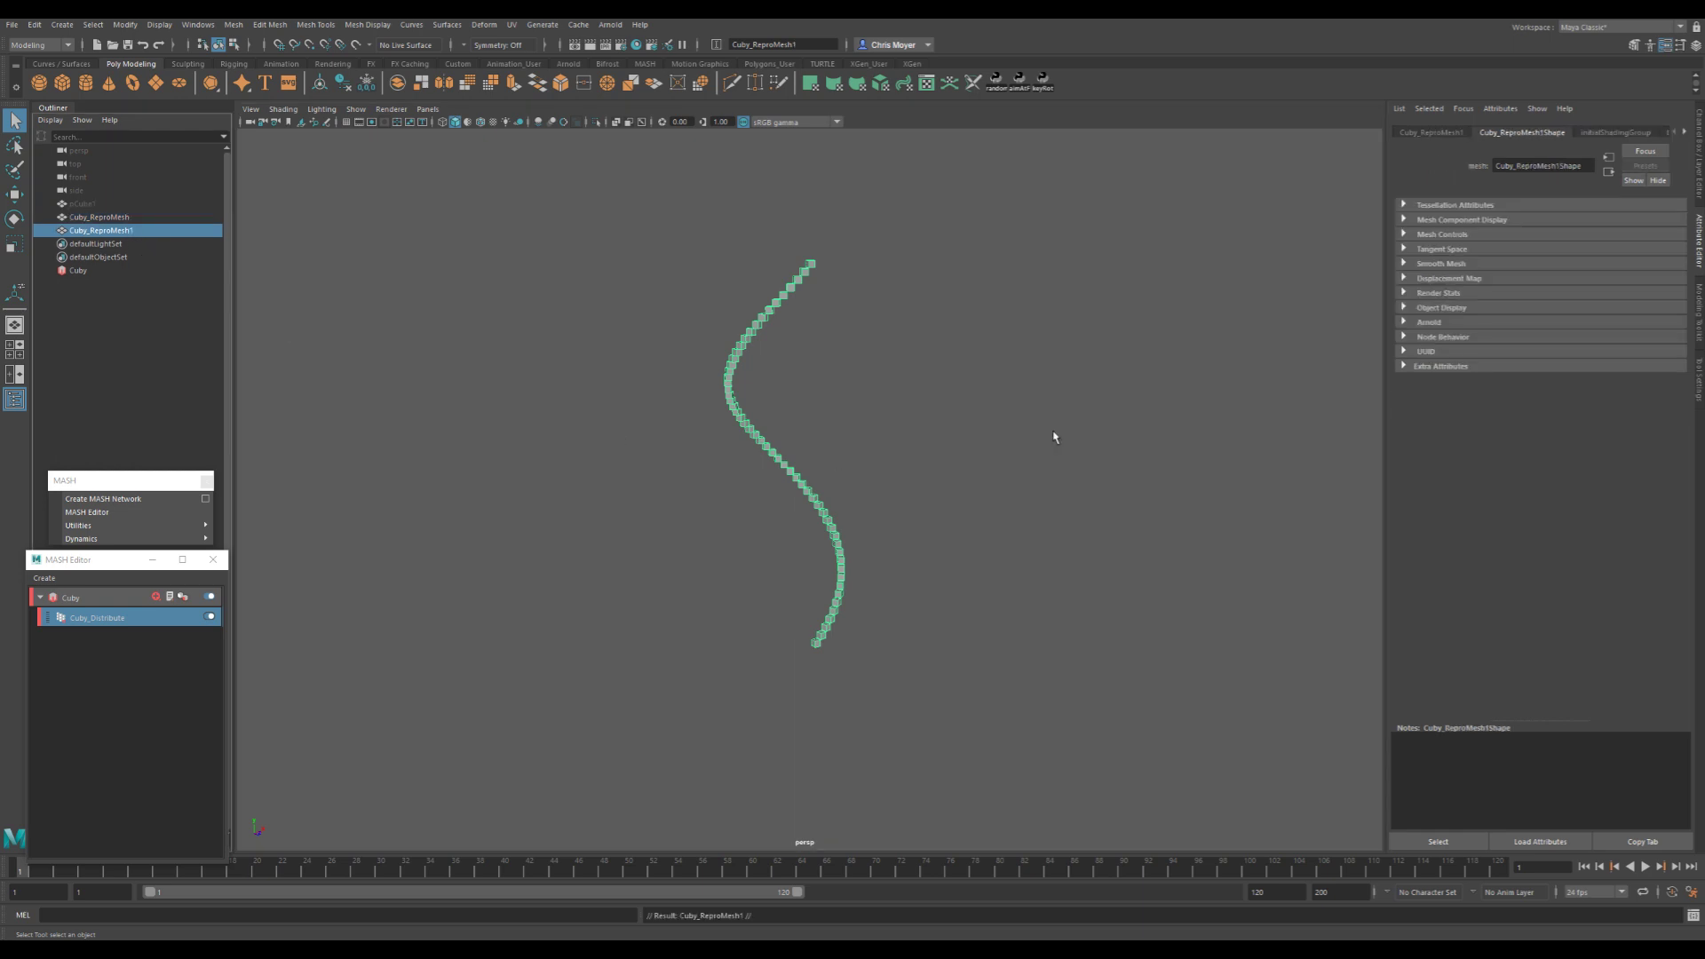
click(1700, 142)
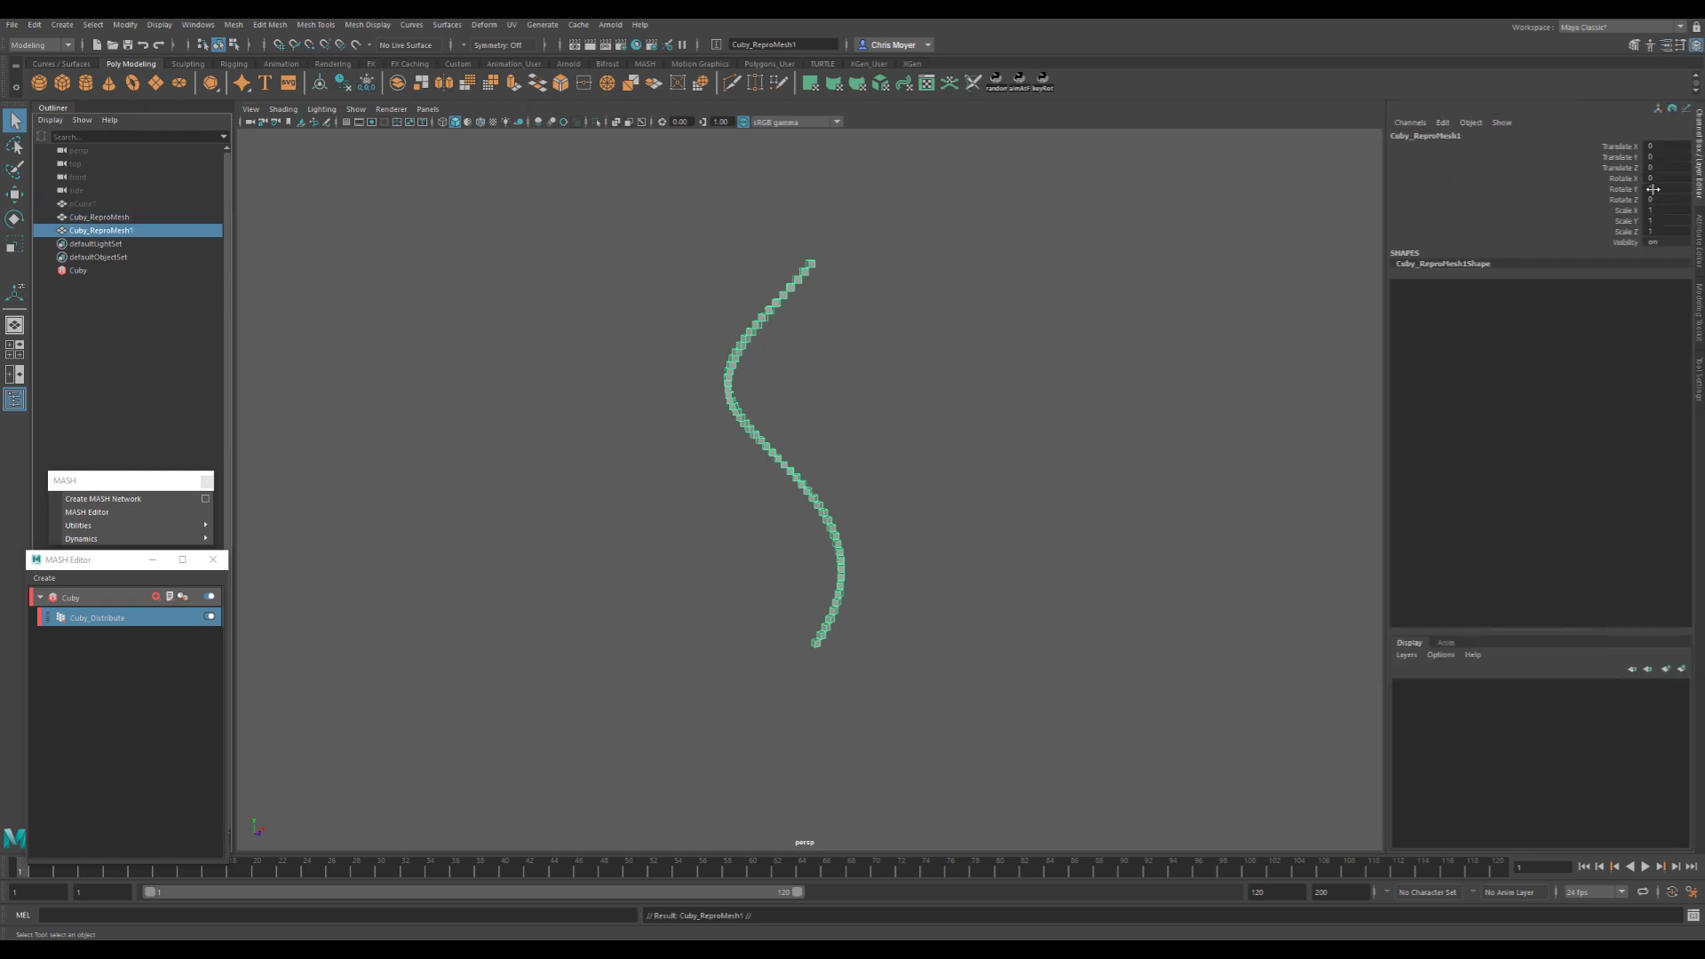
double_click(1653, 189)
text(180)
key(Return)
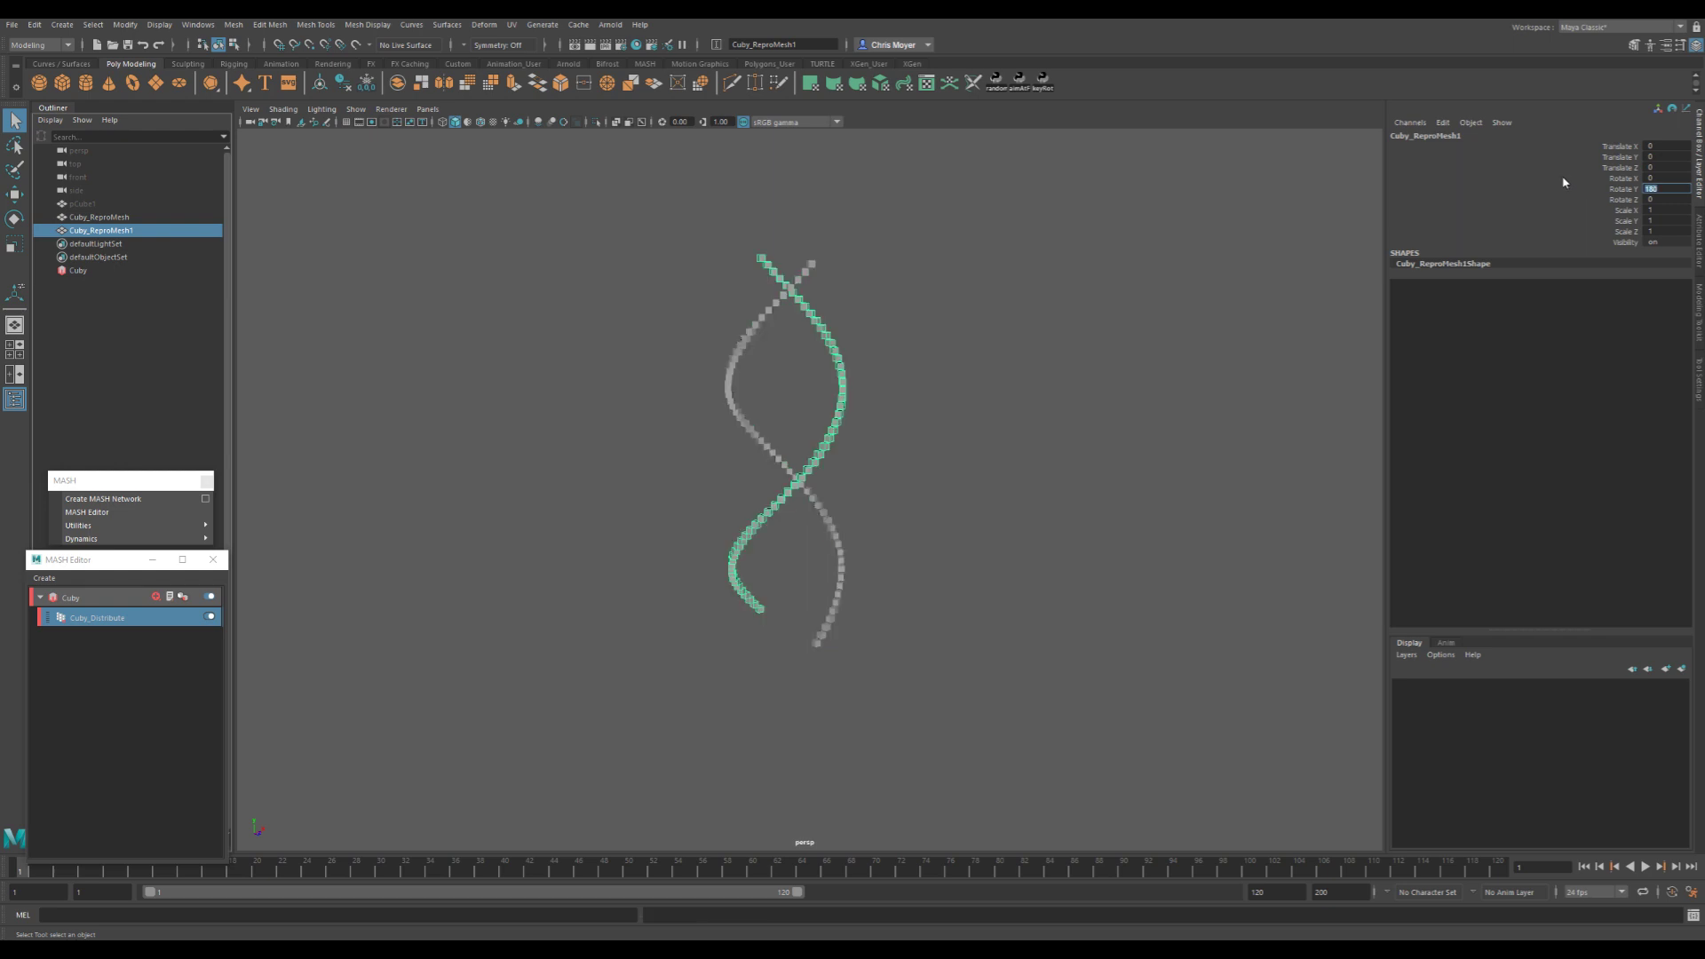
click(935, 397)
alt+drag(936, 397, 1007, 463)
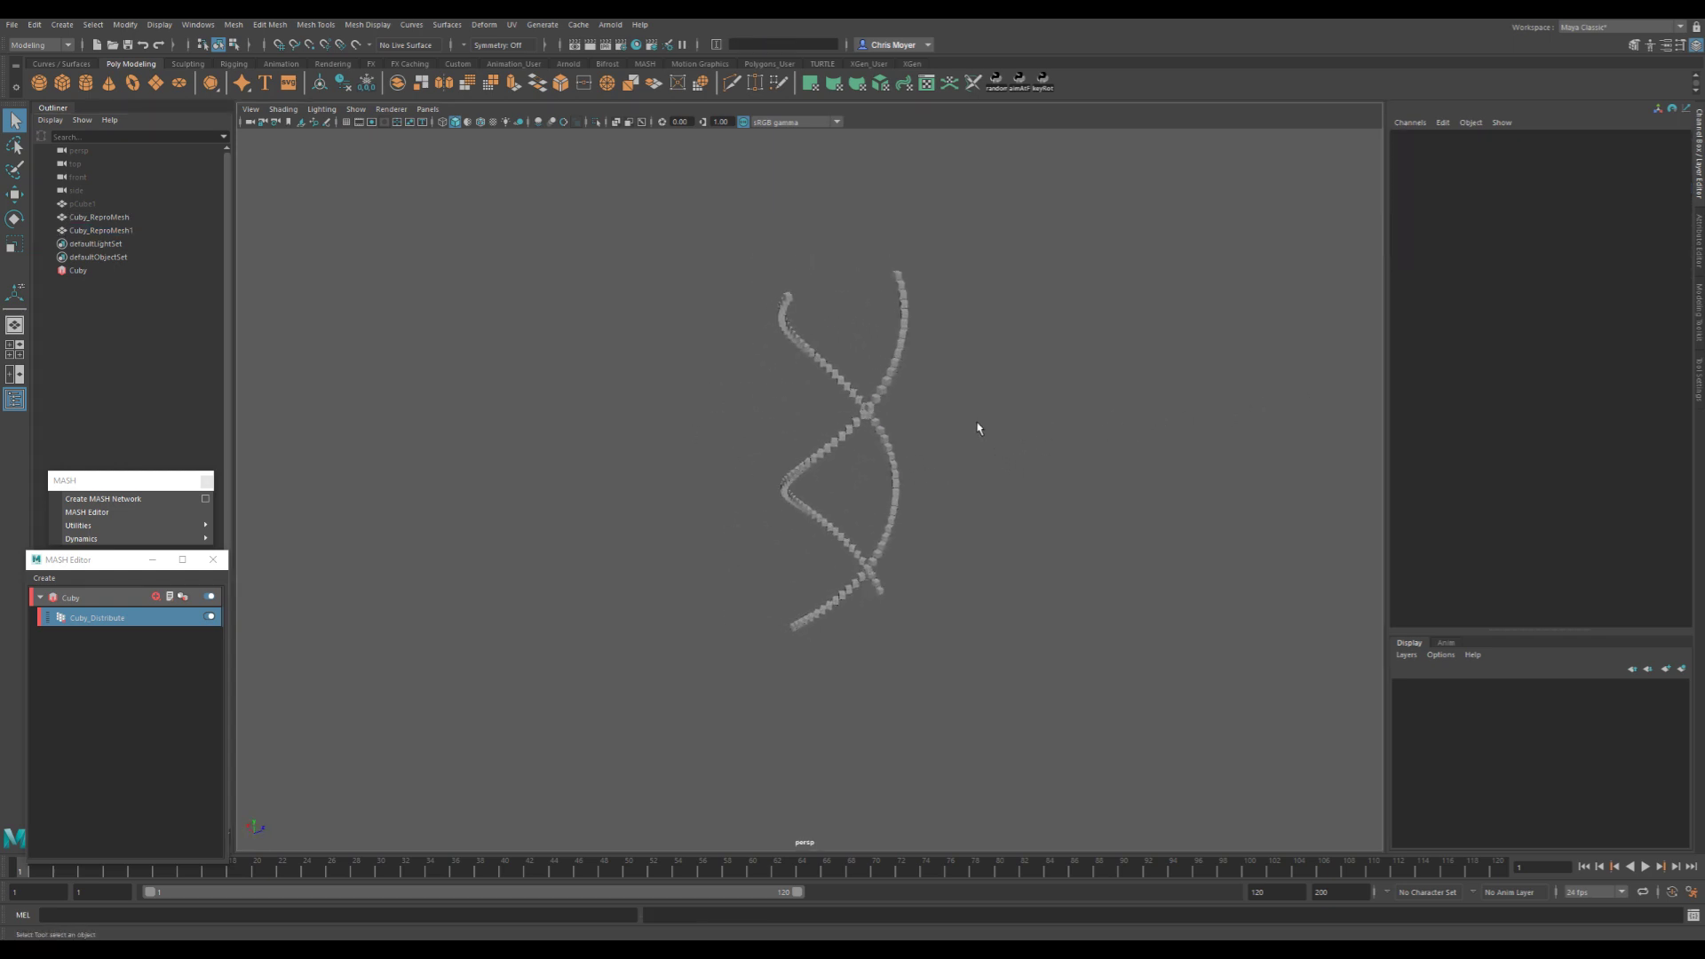
- Undo the rotation and duplication of the spiral mesh, and return to the Distribute node's attributes
key(ctrl+z)
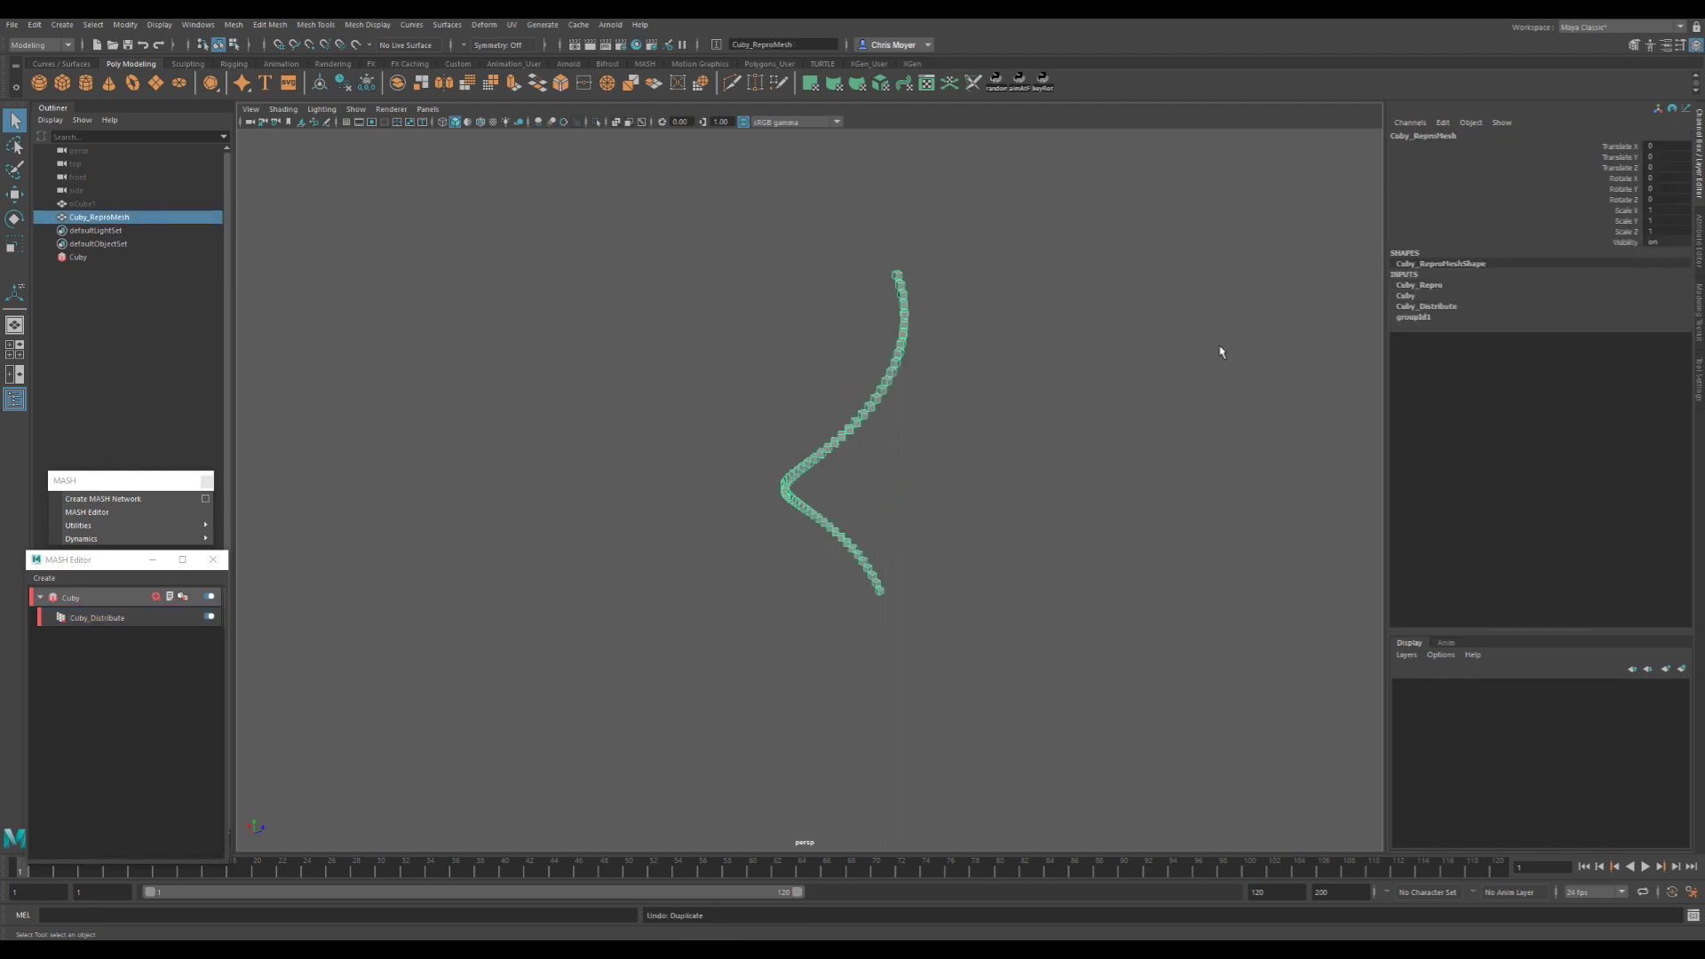
key(ctrl+z)
click(1700, 227)
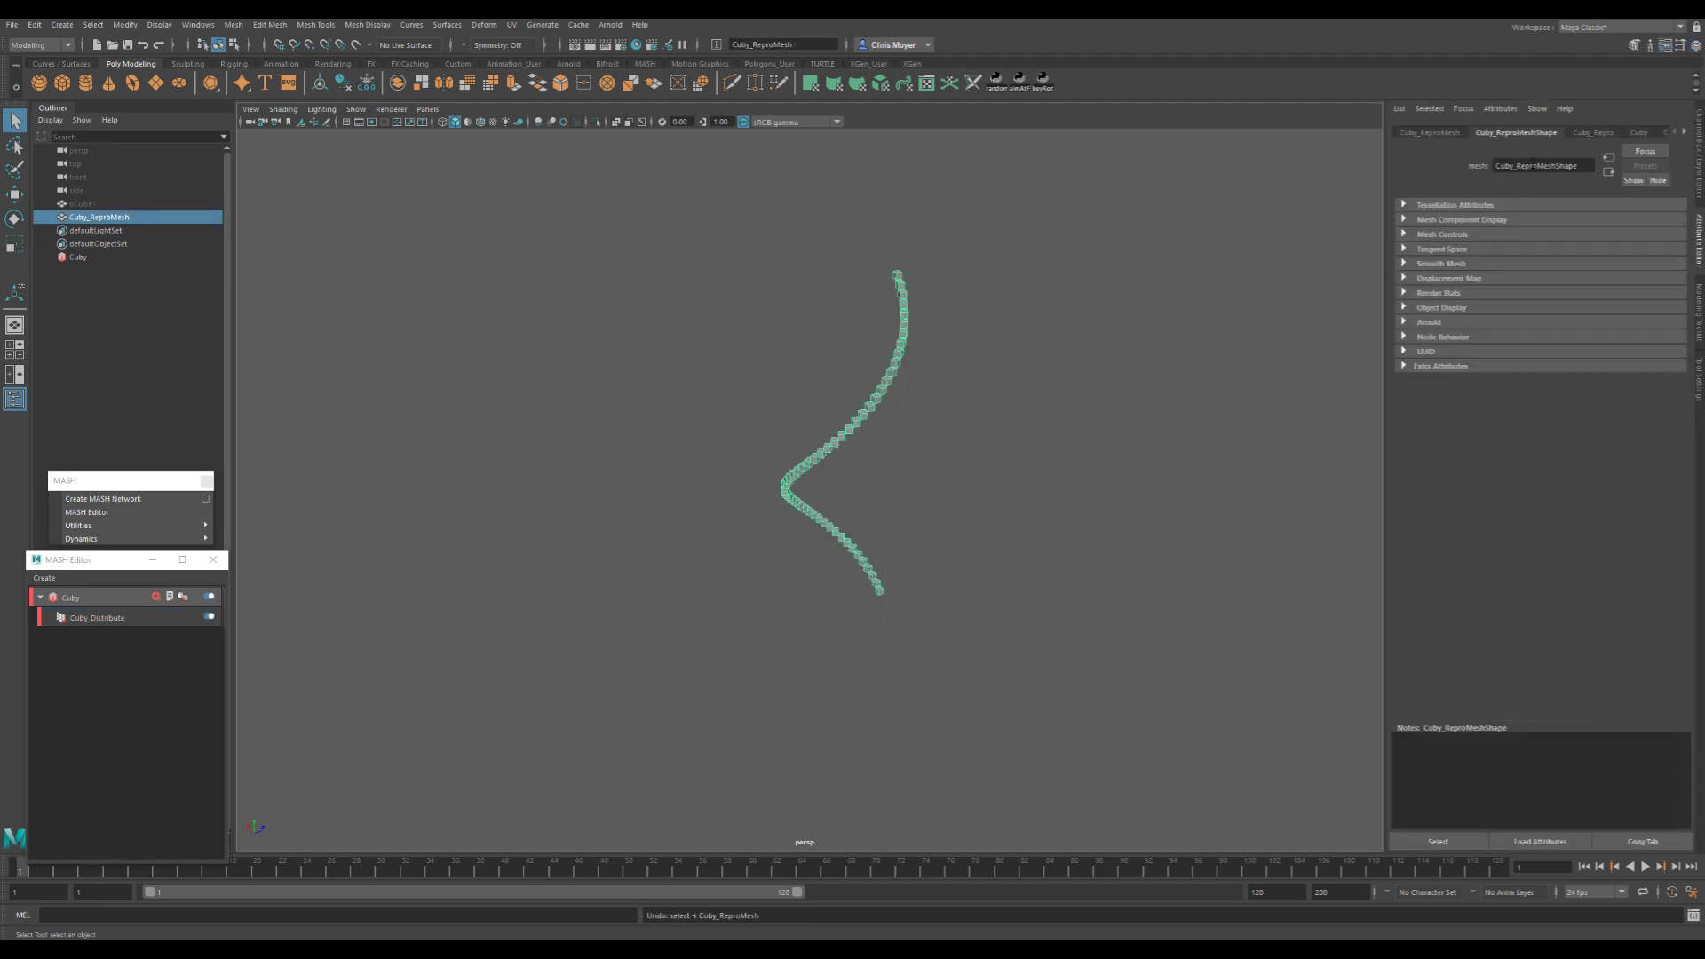
click(1593, 133)
click(1500, 133)
click(1639, 133)
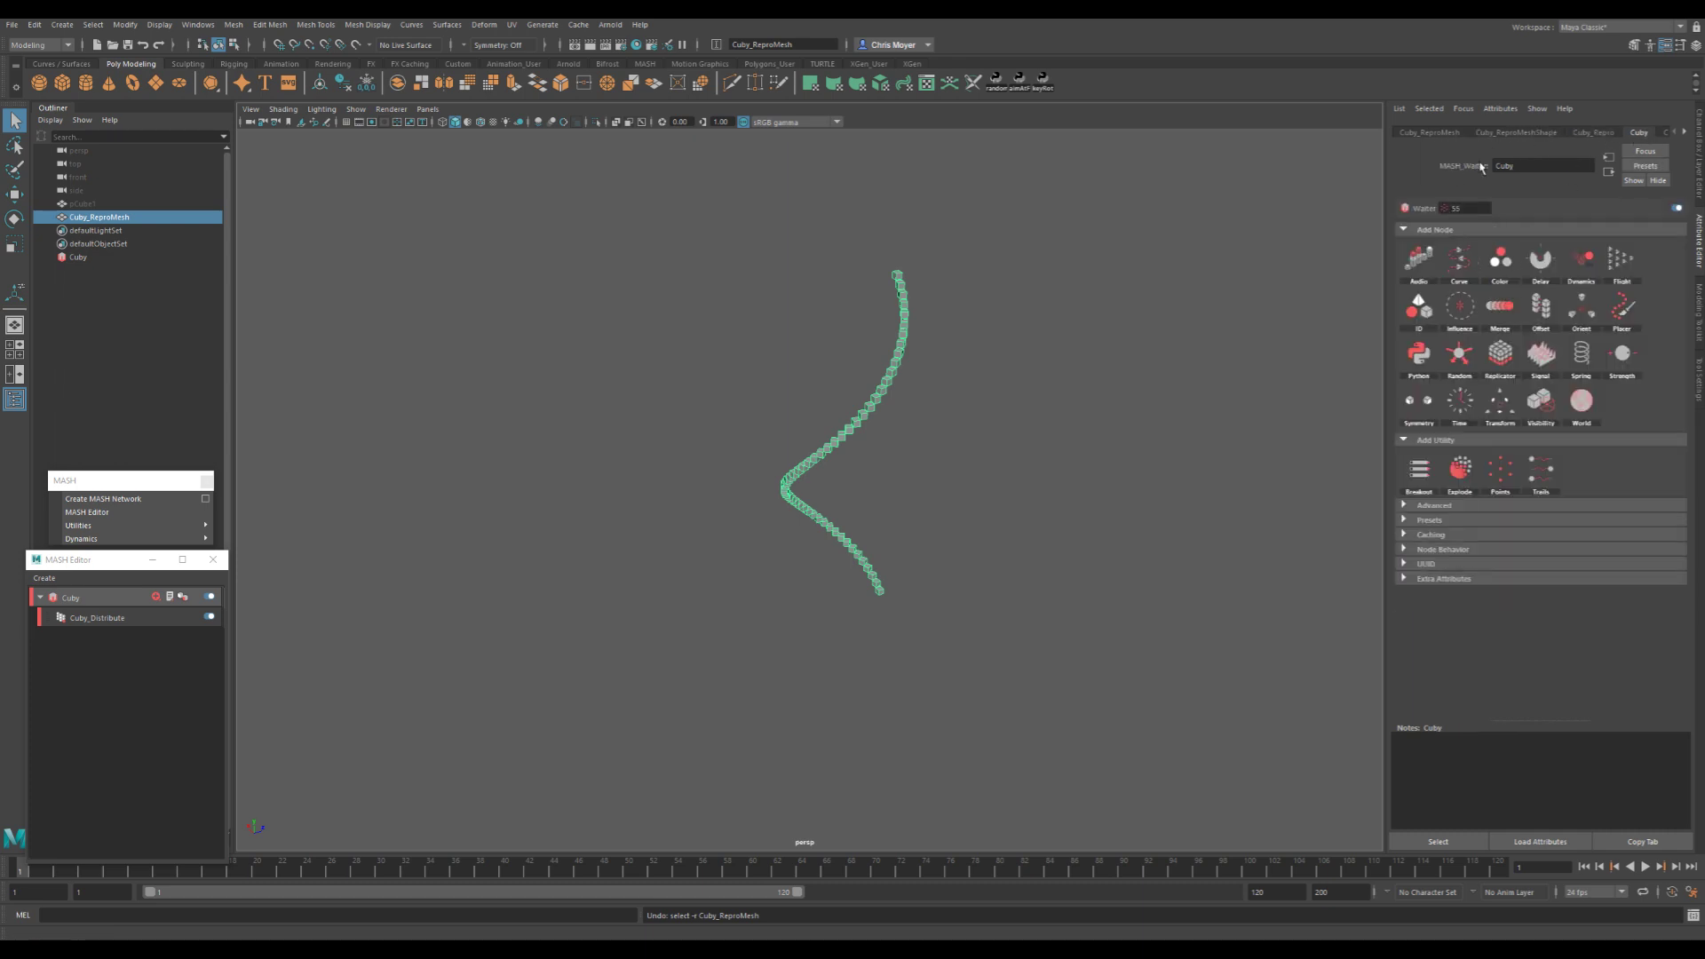
click(103, 617)
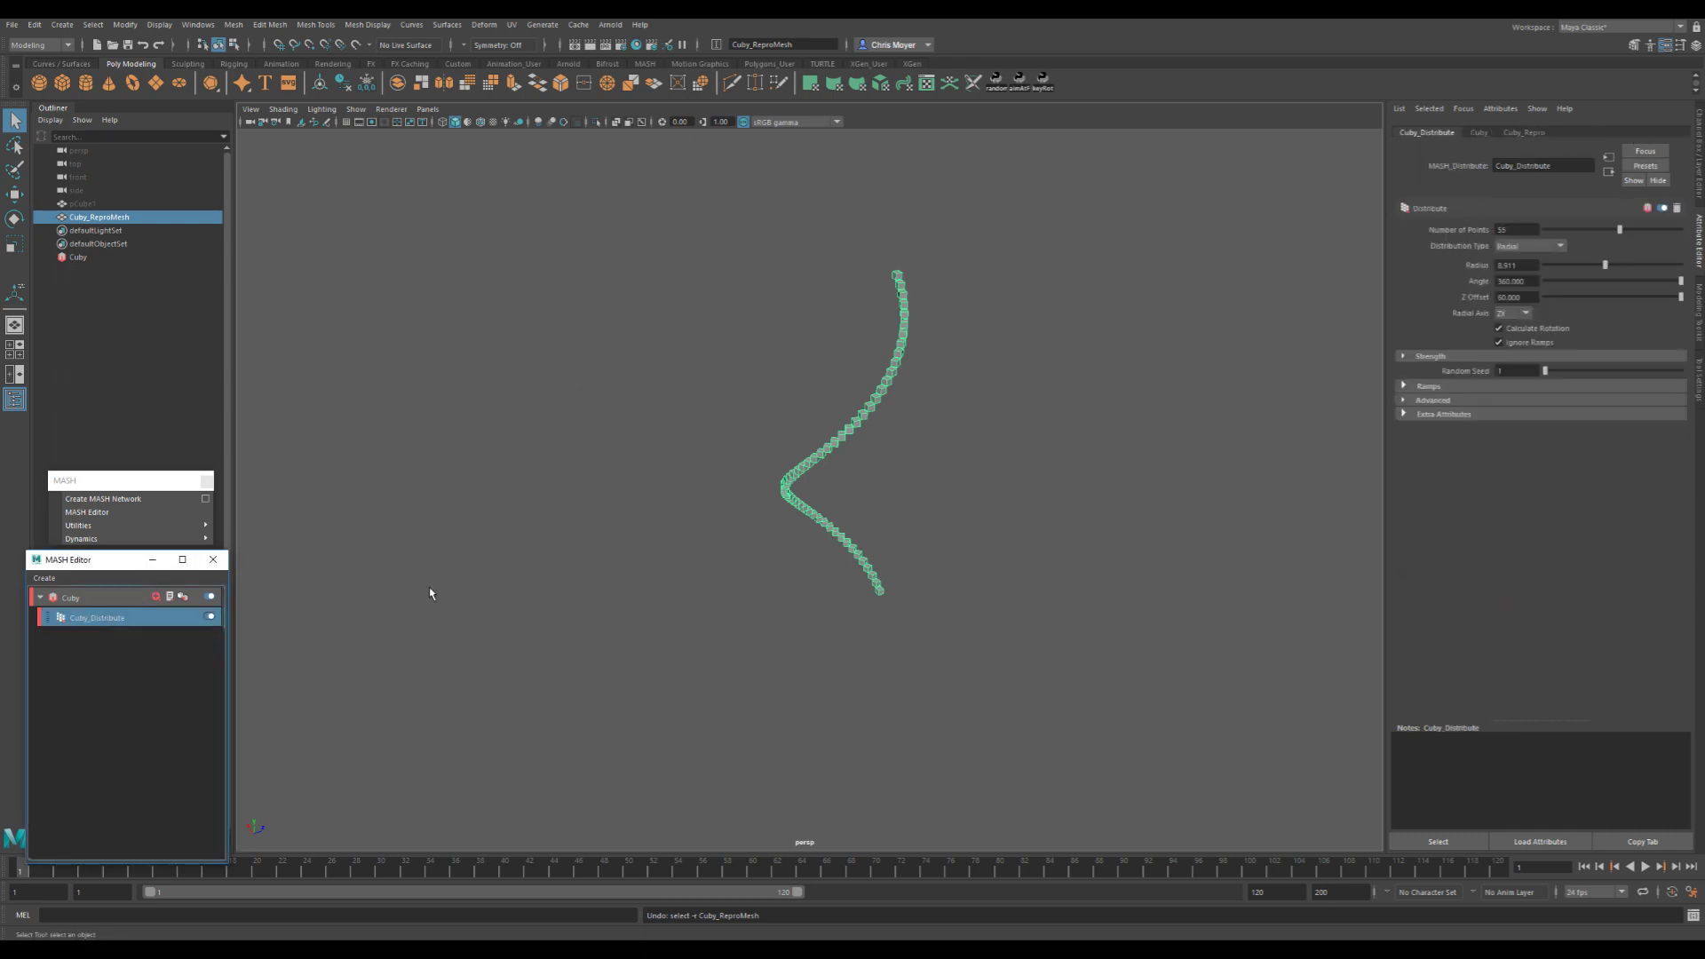
- Change the Distribute node's Distribution Type from Radial to Spherical
click(1529, 246)
click(1541, 257)
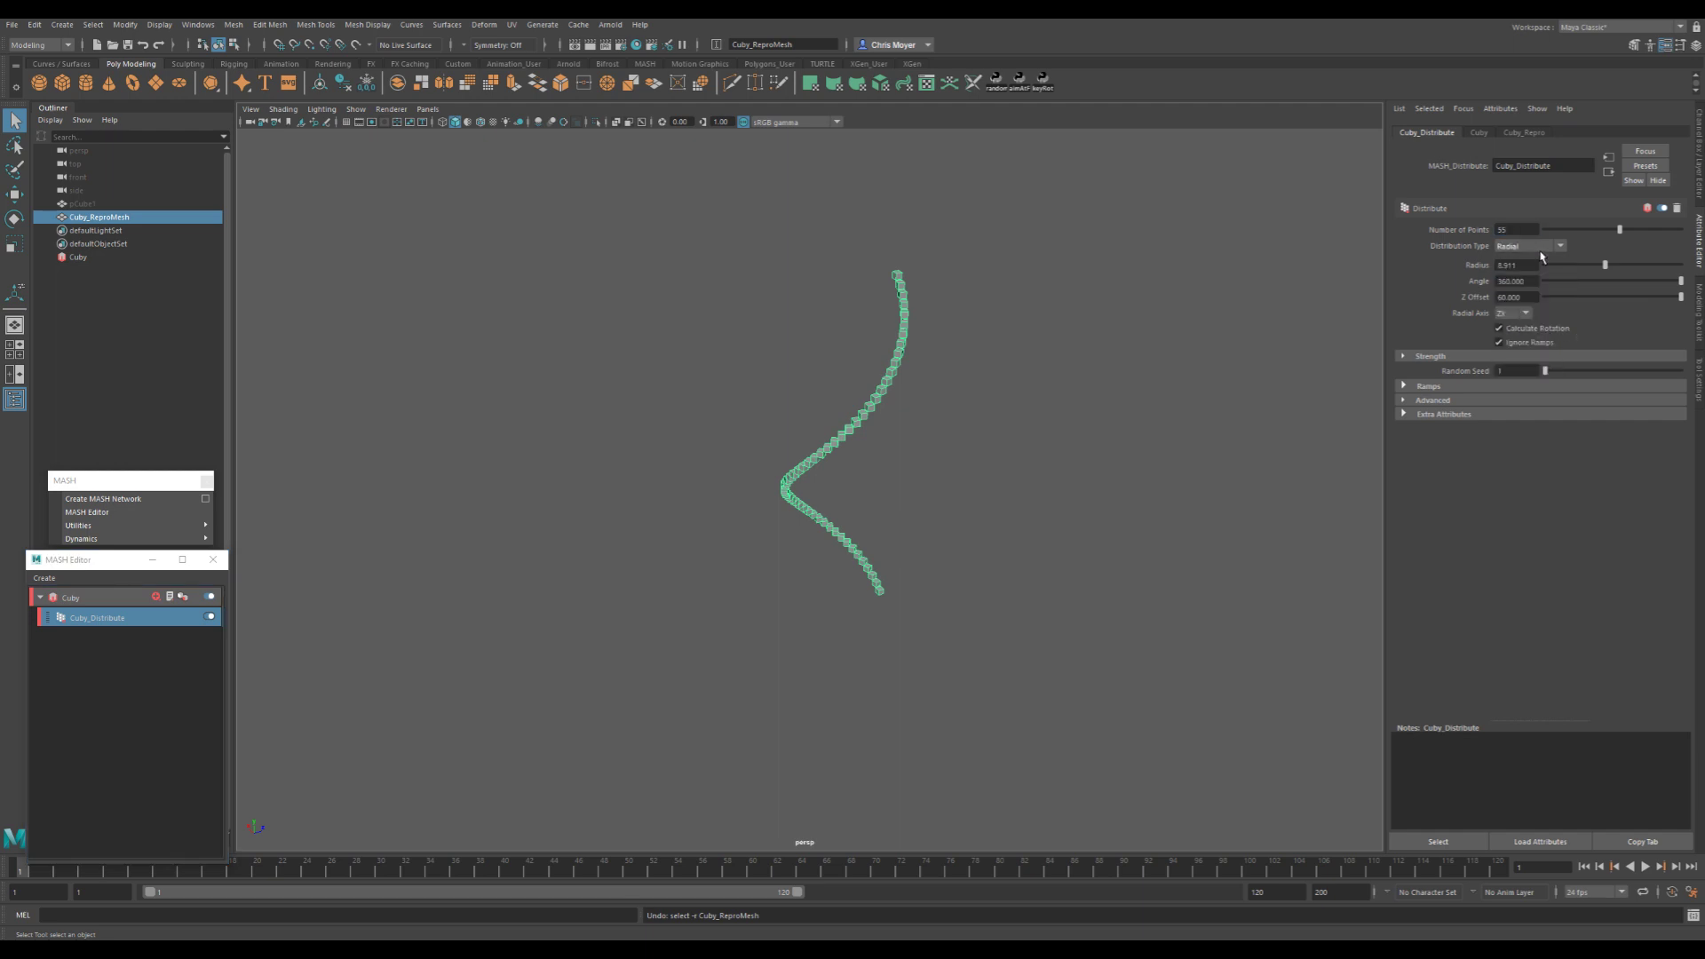
click(1553, 252)
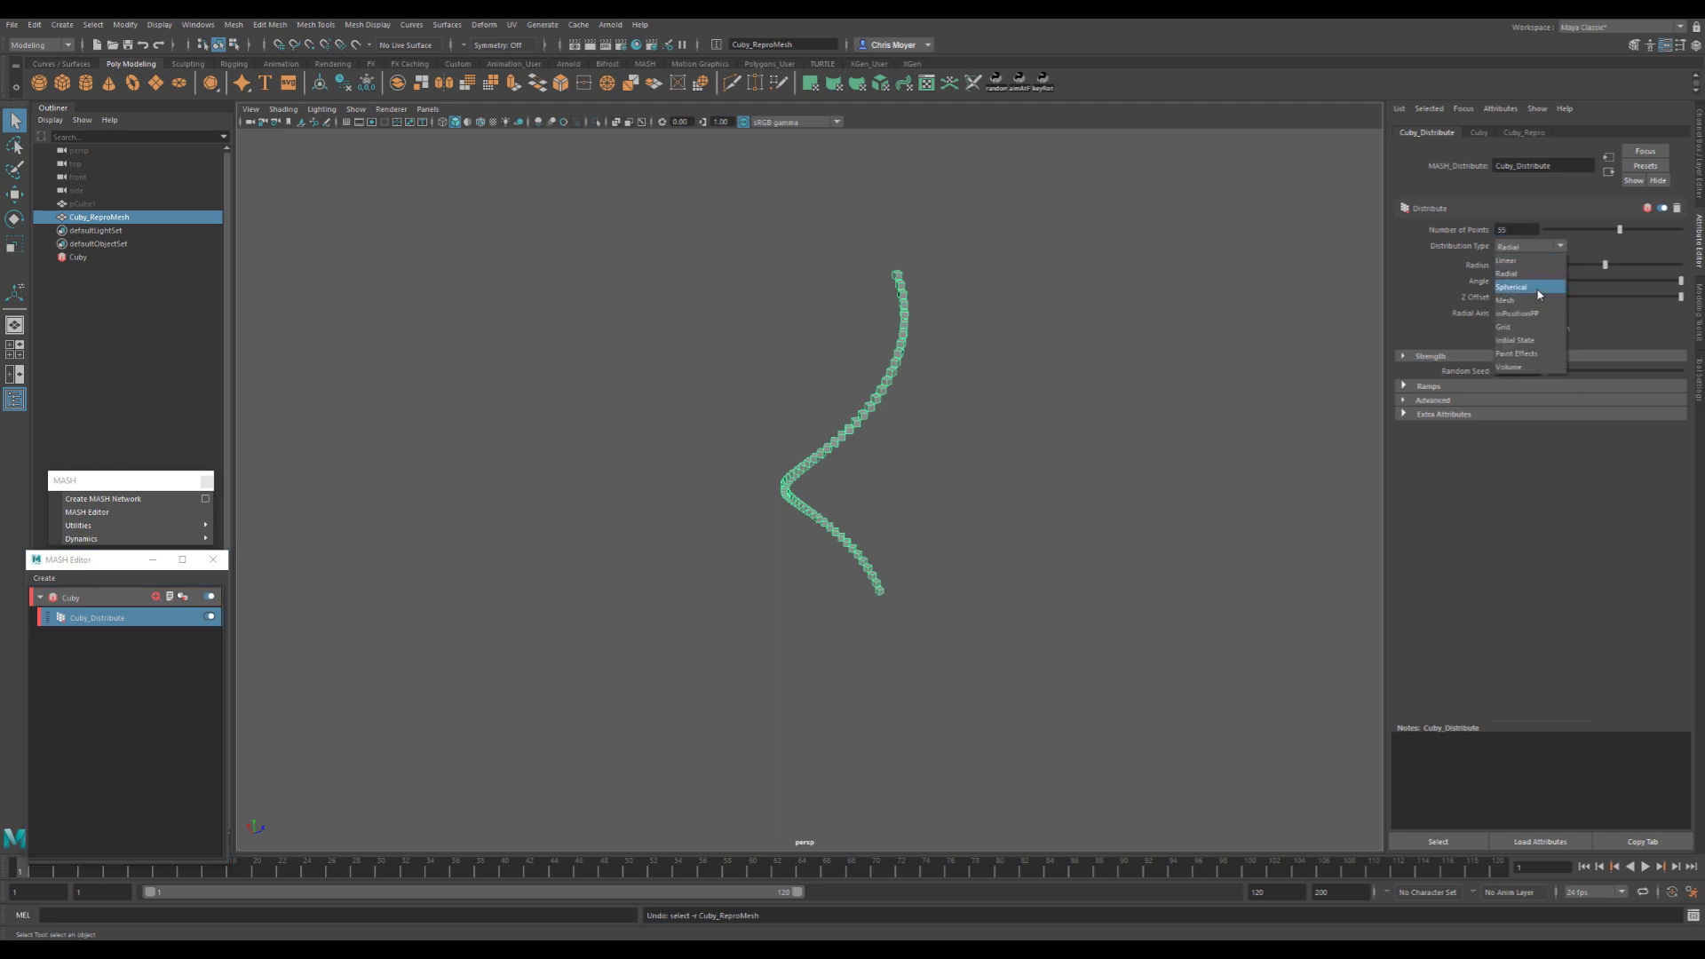
click(1537, 293)
scroll(962, 535, up, 5)
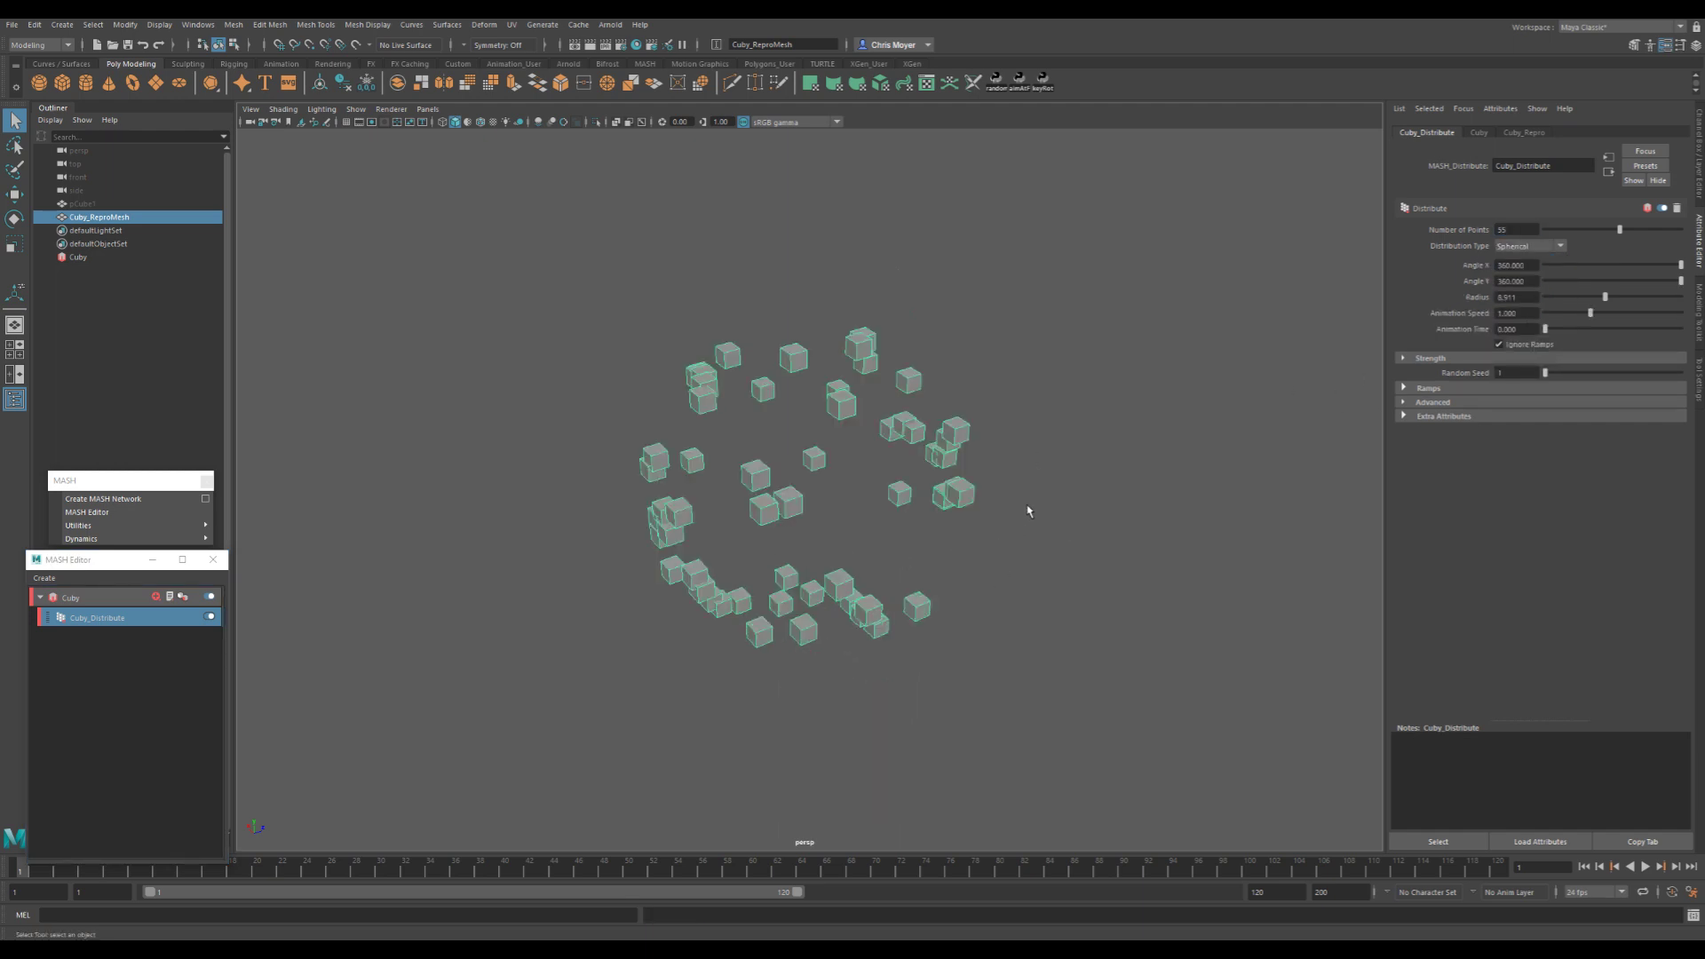
scroll(1028, 510, down, 5)
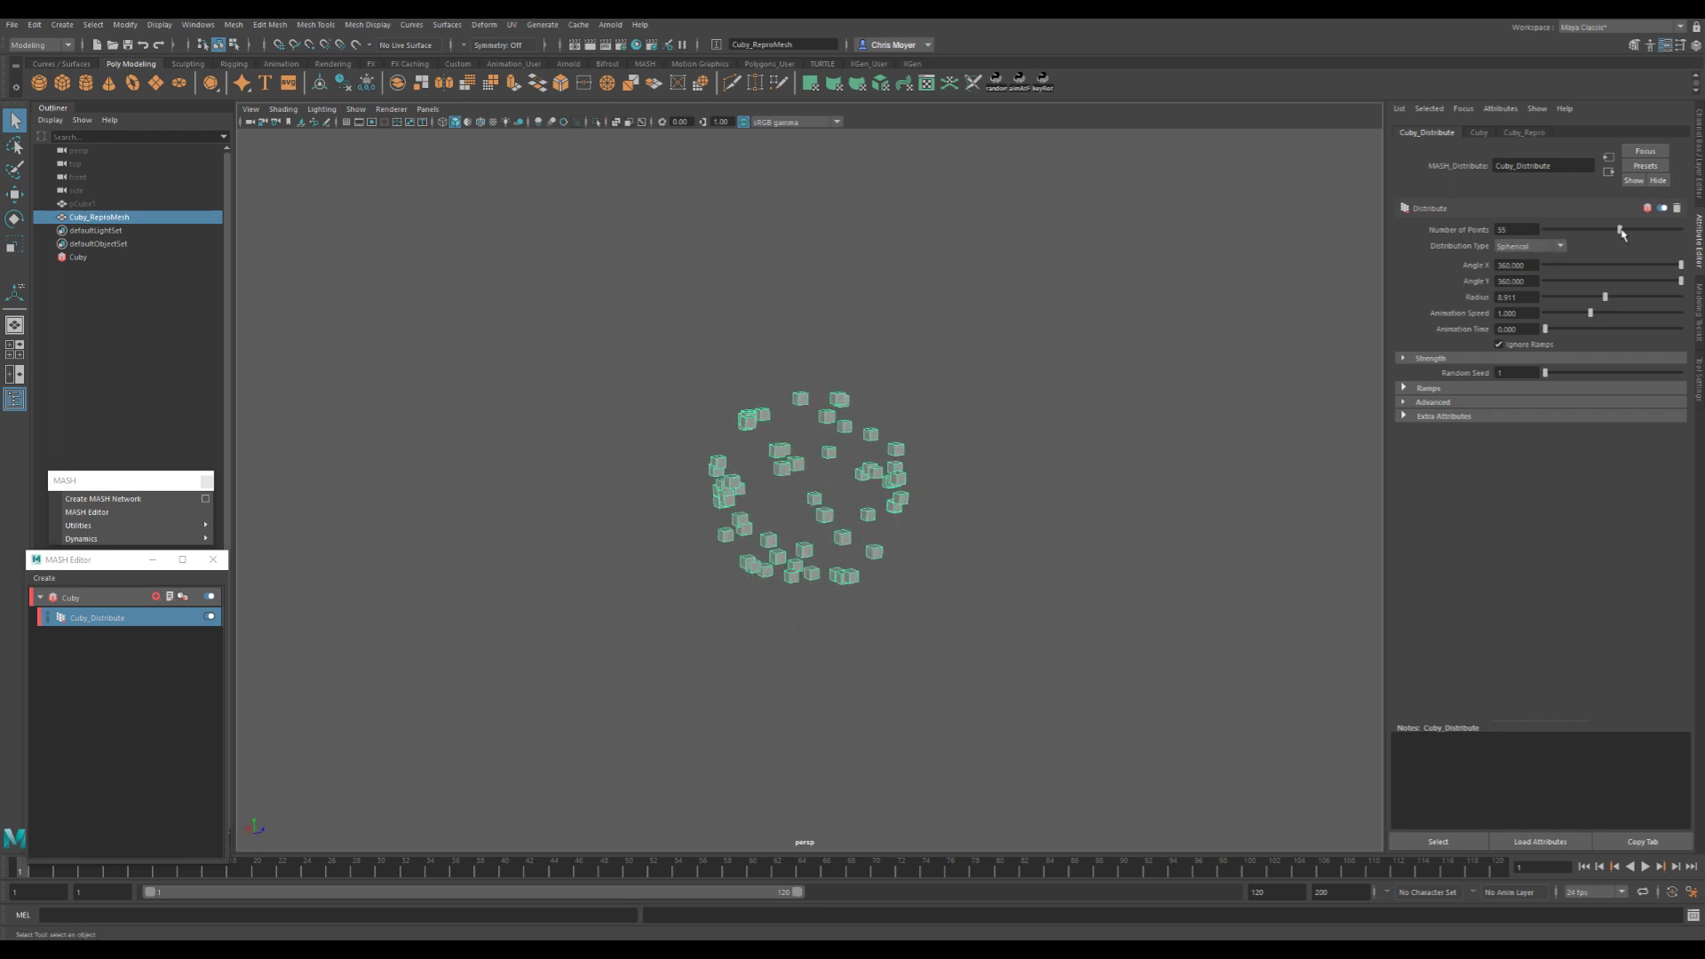
- Increase the spherical distribution's Number of Points to 500 and inspect the sphere of cubes
drag(1621, 229, 1697, 233)
double_click(1516, 229)
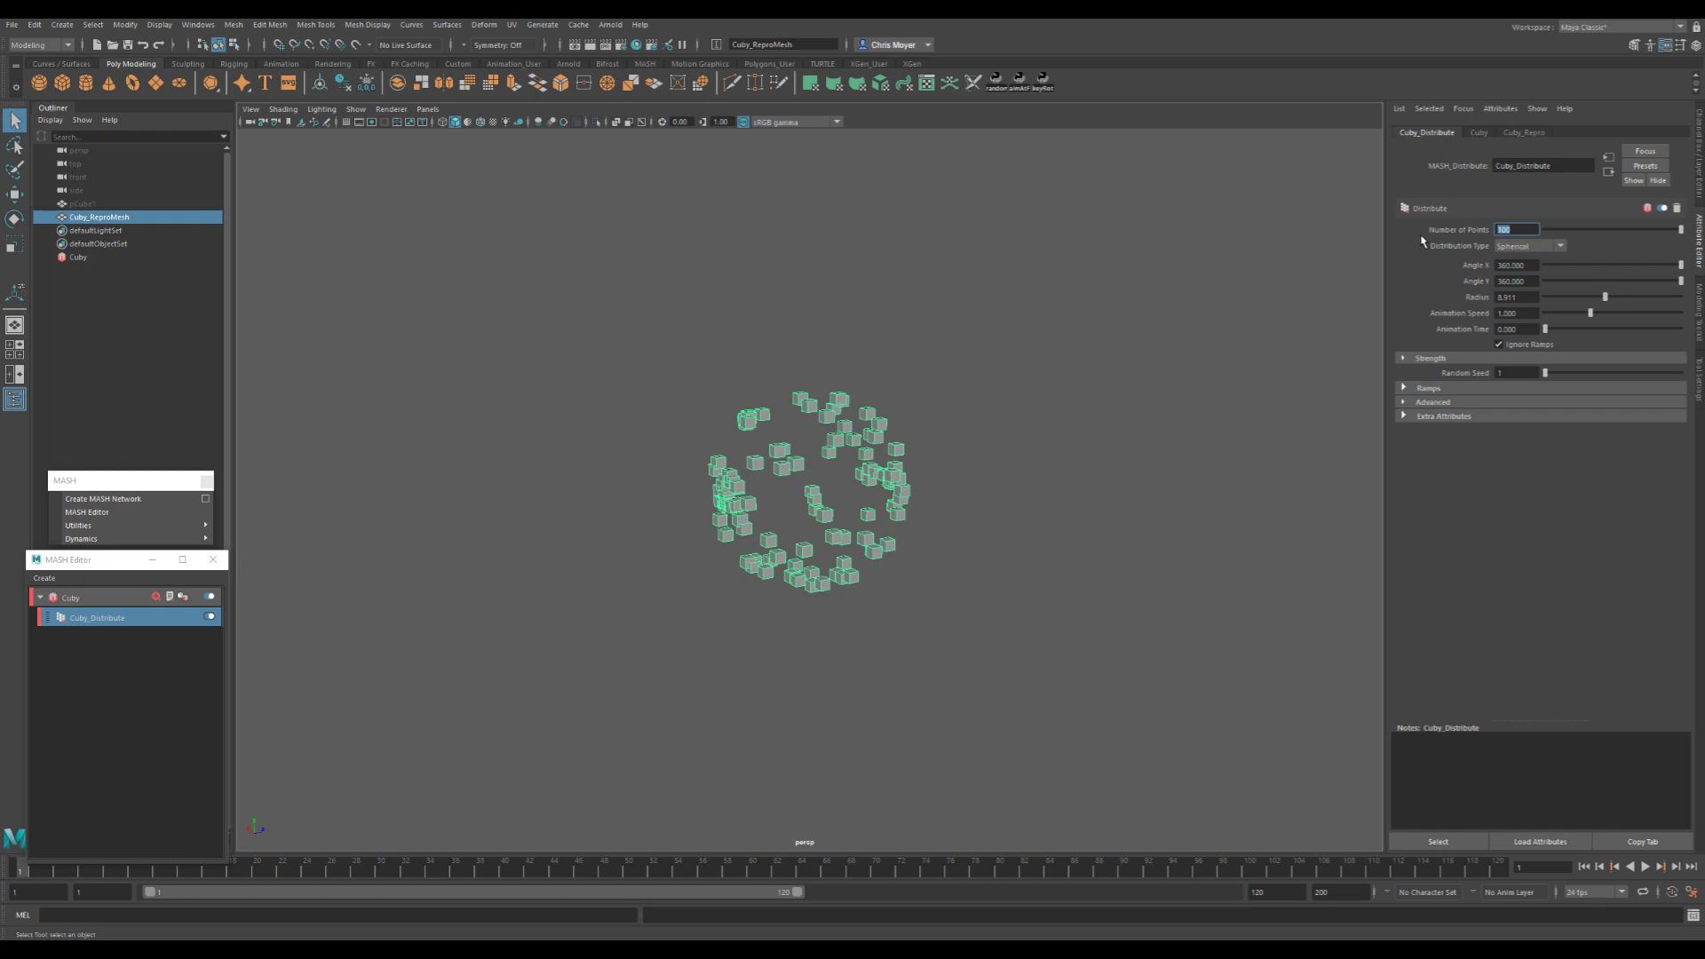
text(500)
key(Return)
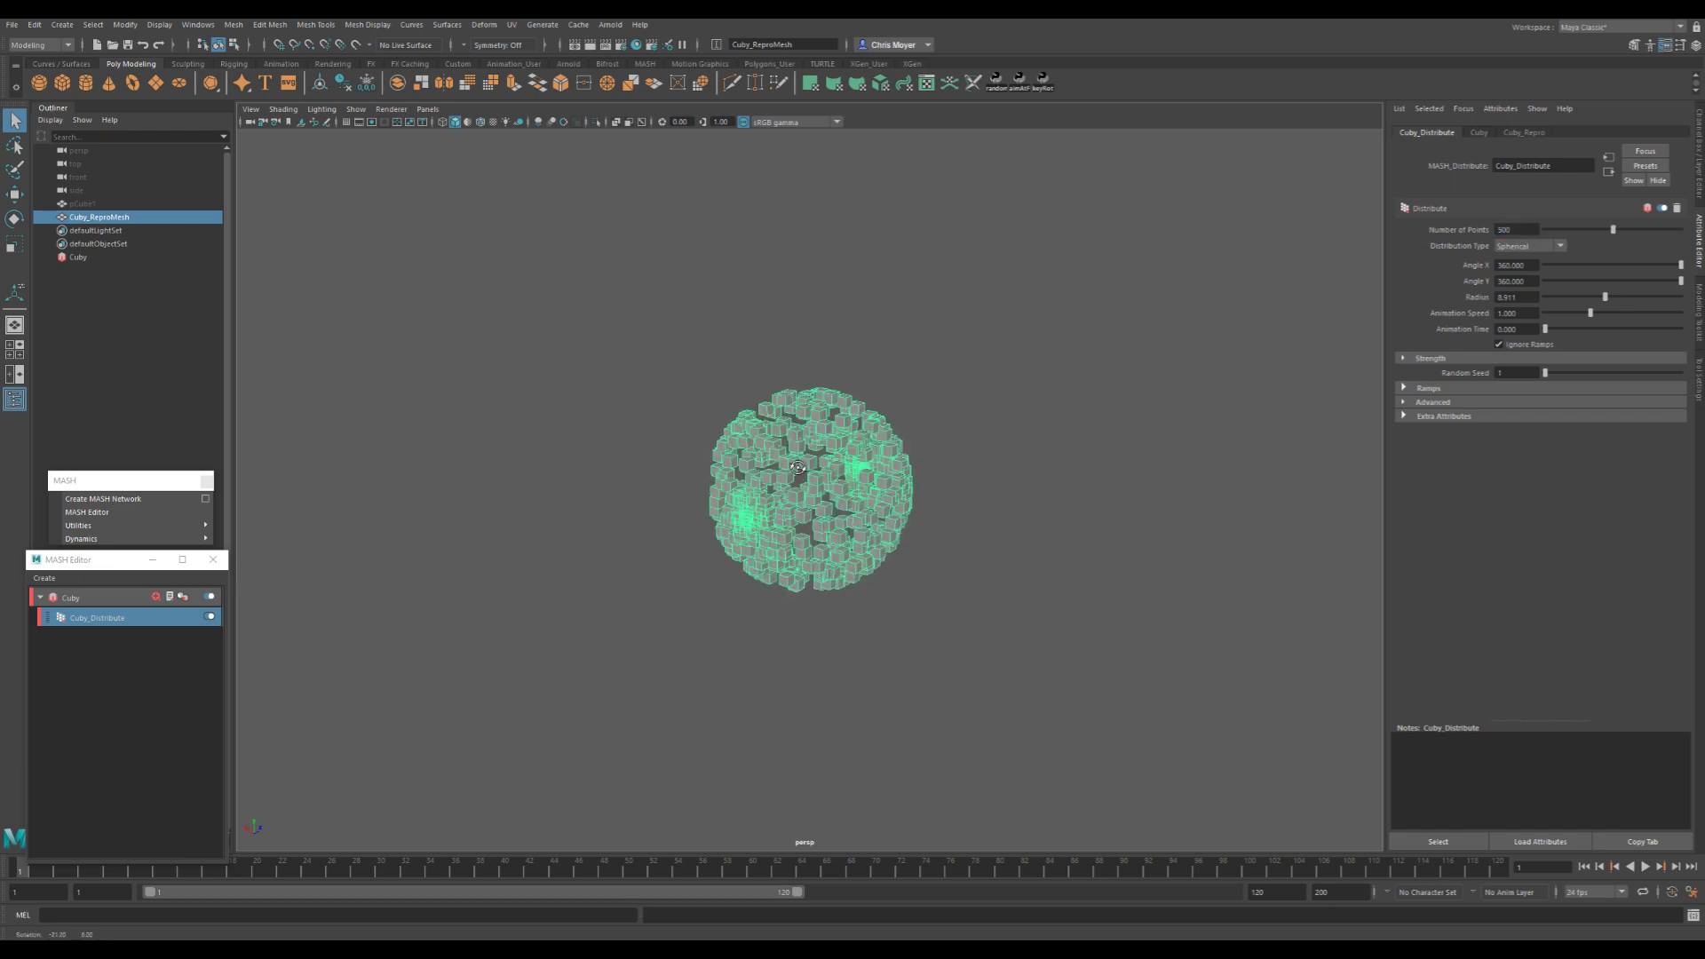
click(857, 462)
mouse_move(858, 463)
alt+mouse_down()
mouse_move(959, 476)
mouse_move(865, 484)
alt+mouse_up()
- Set the spherical distribution's Angle X and Angle Y both to 180 and view the resulting dome
click(95, 616)
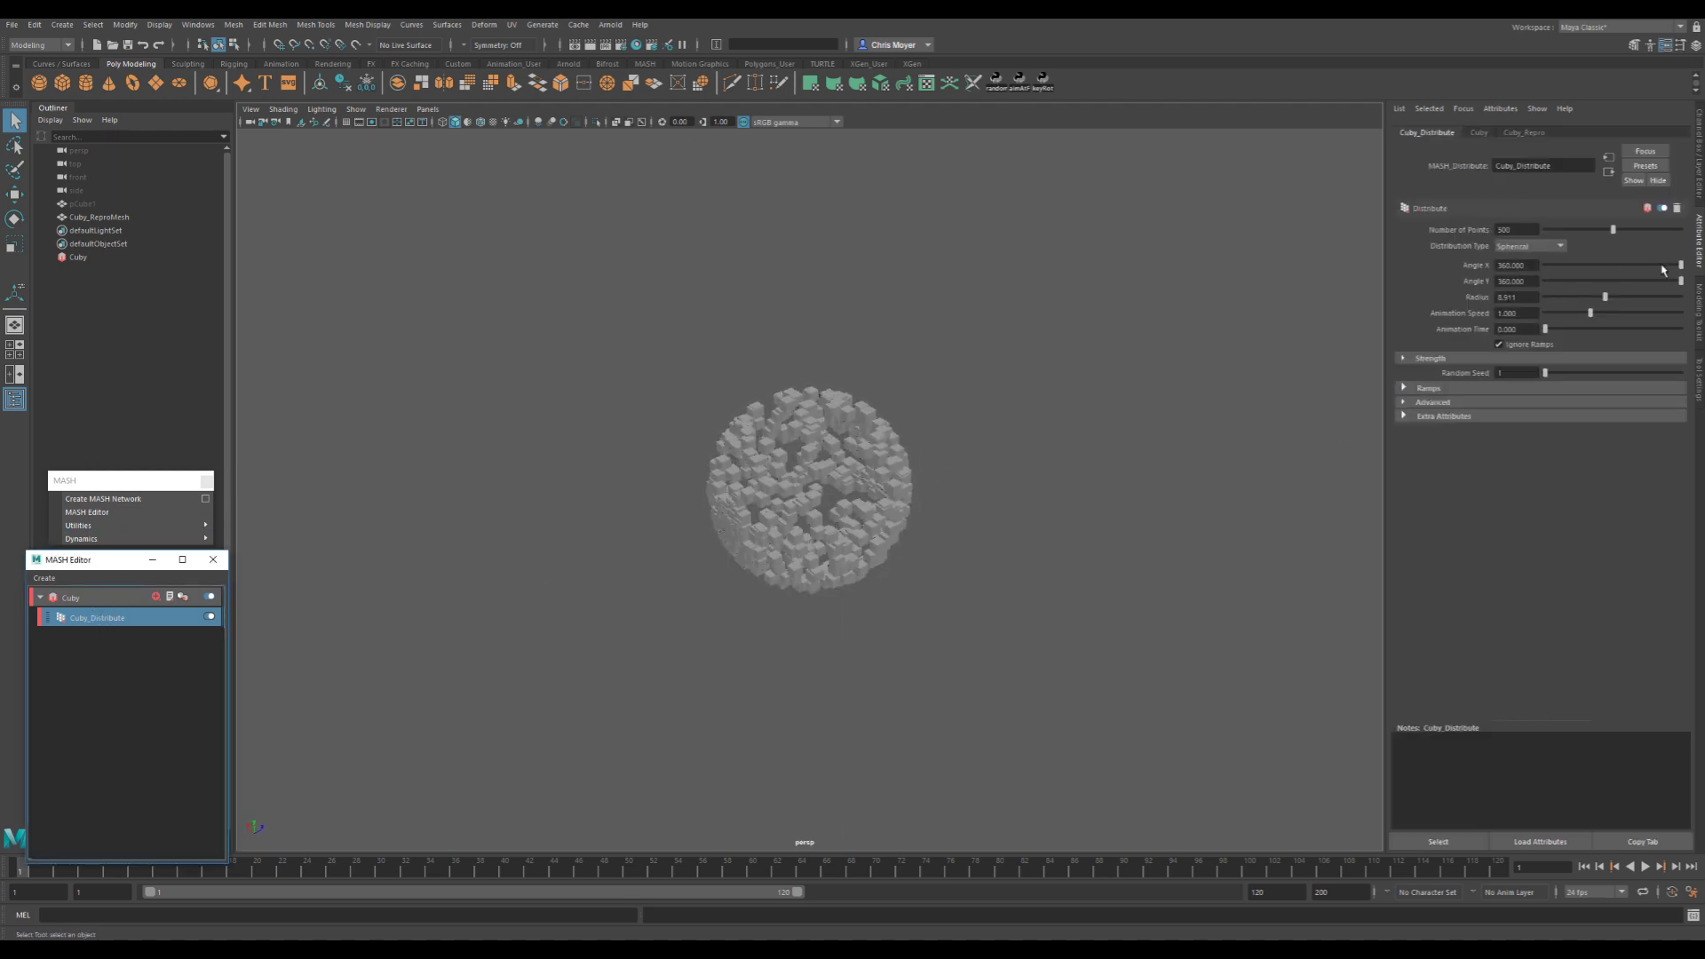
drag(1678, 272, 1615, 281)
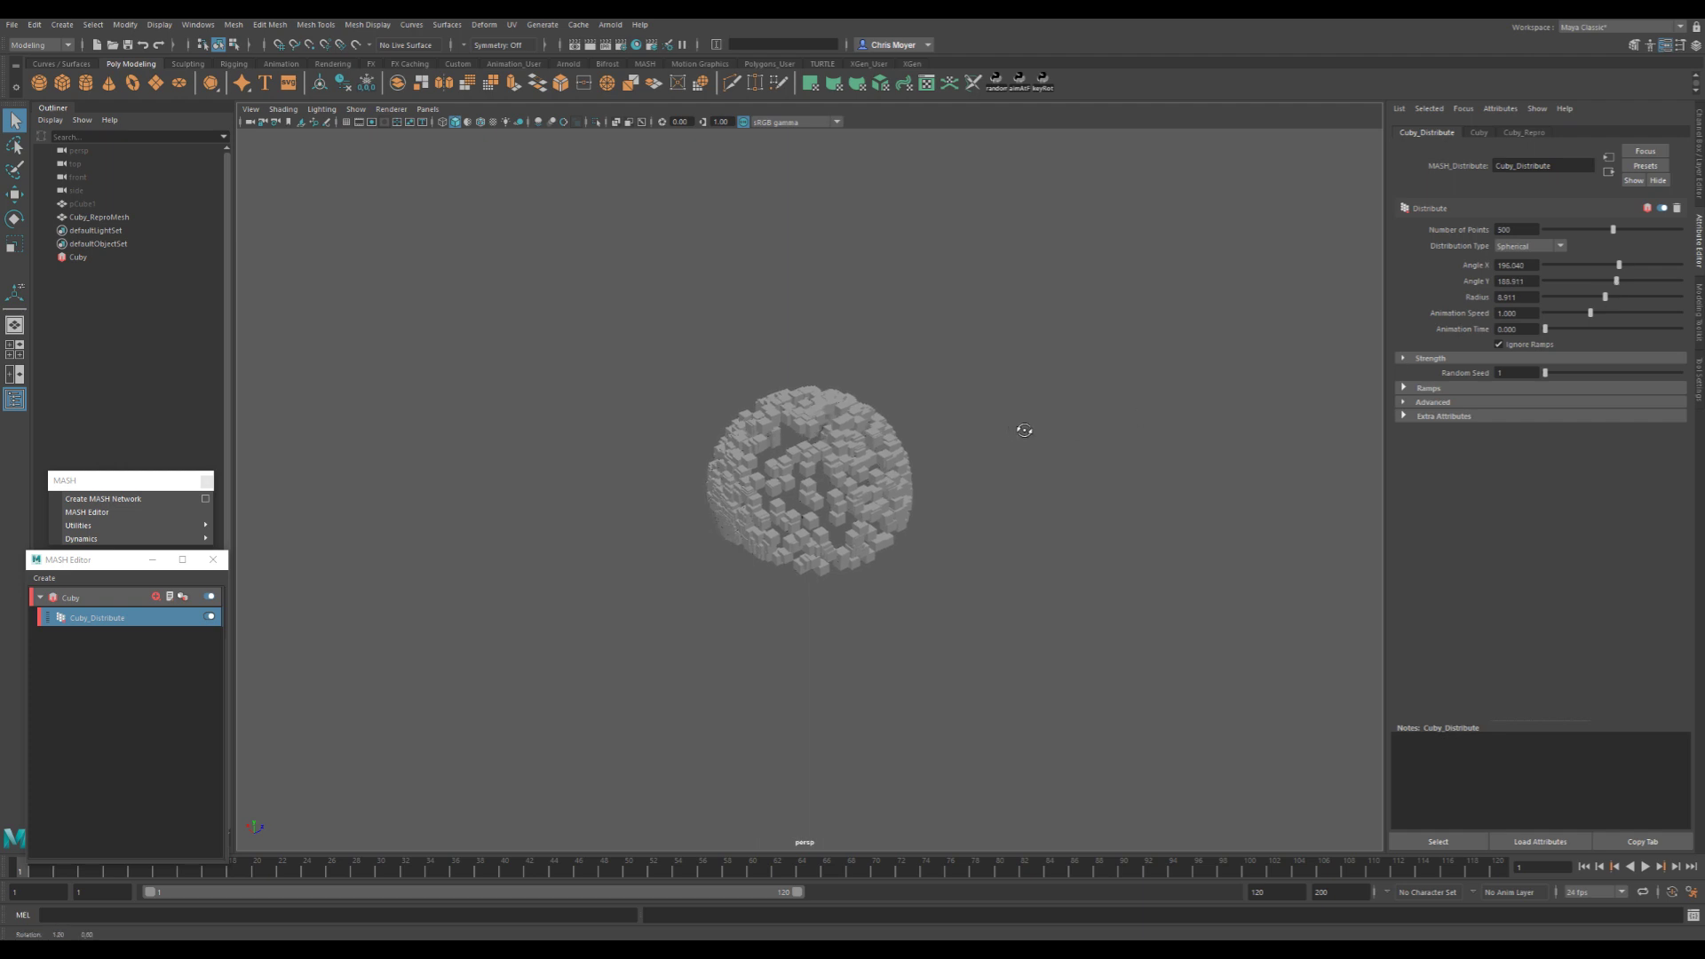
alt+drag(1024, 430, 812, 390)
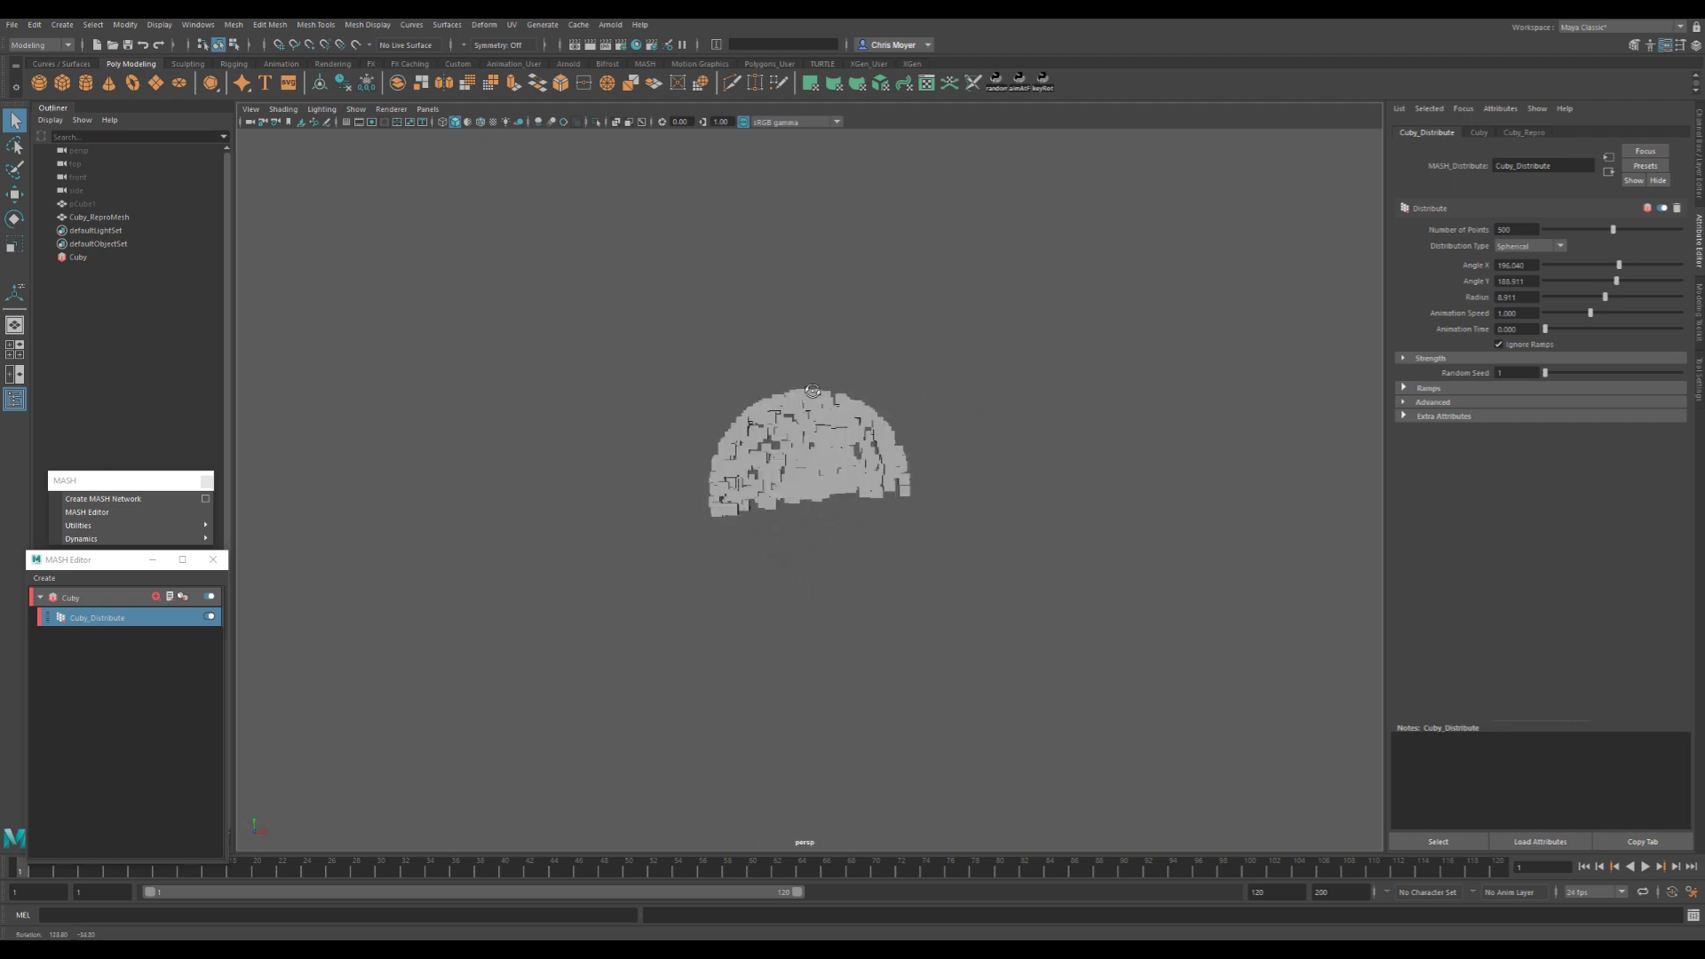
double_click(1528, 265)
text(180)
key(Tab)
text(180)
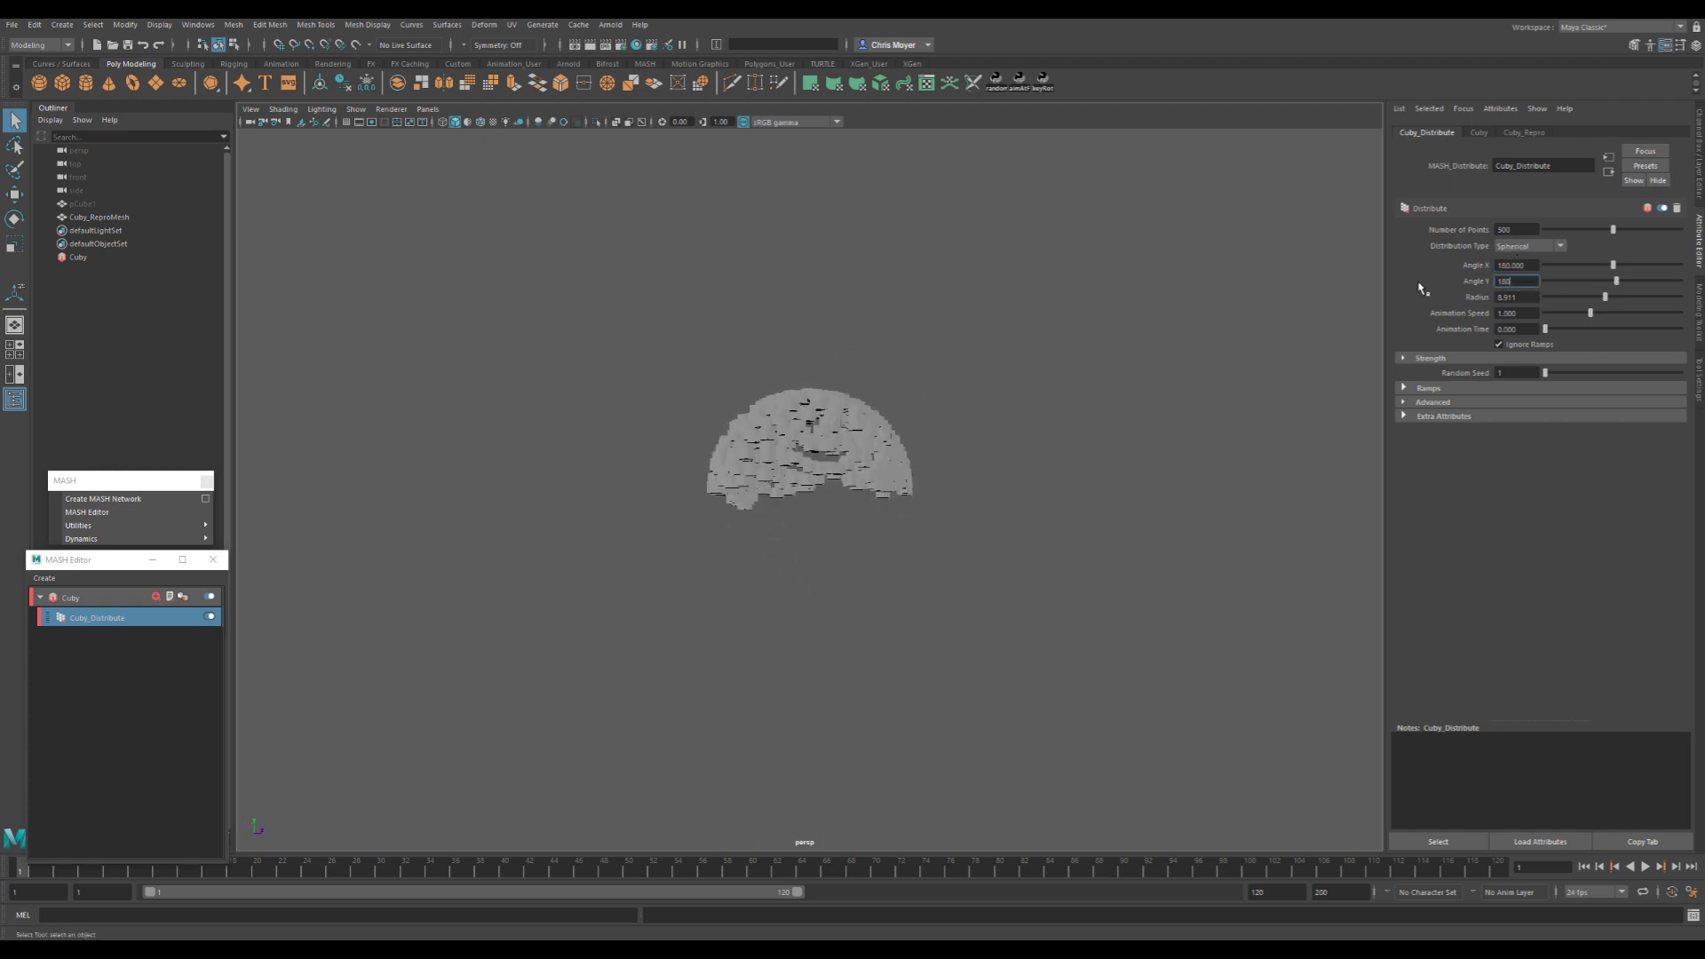
key(Return)
alt+drag(1062, 429, 983, 459)
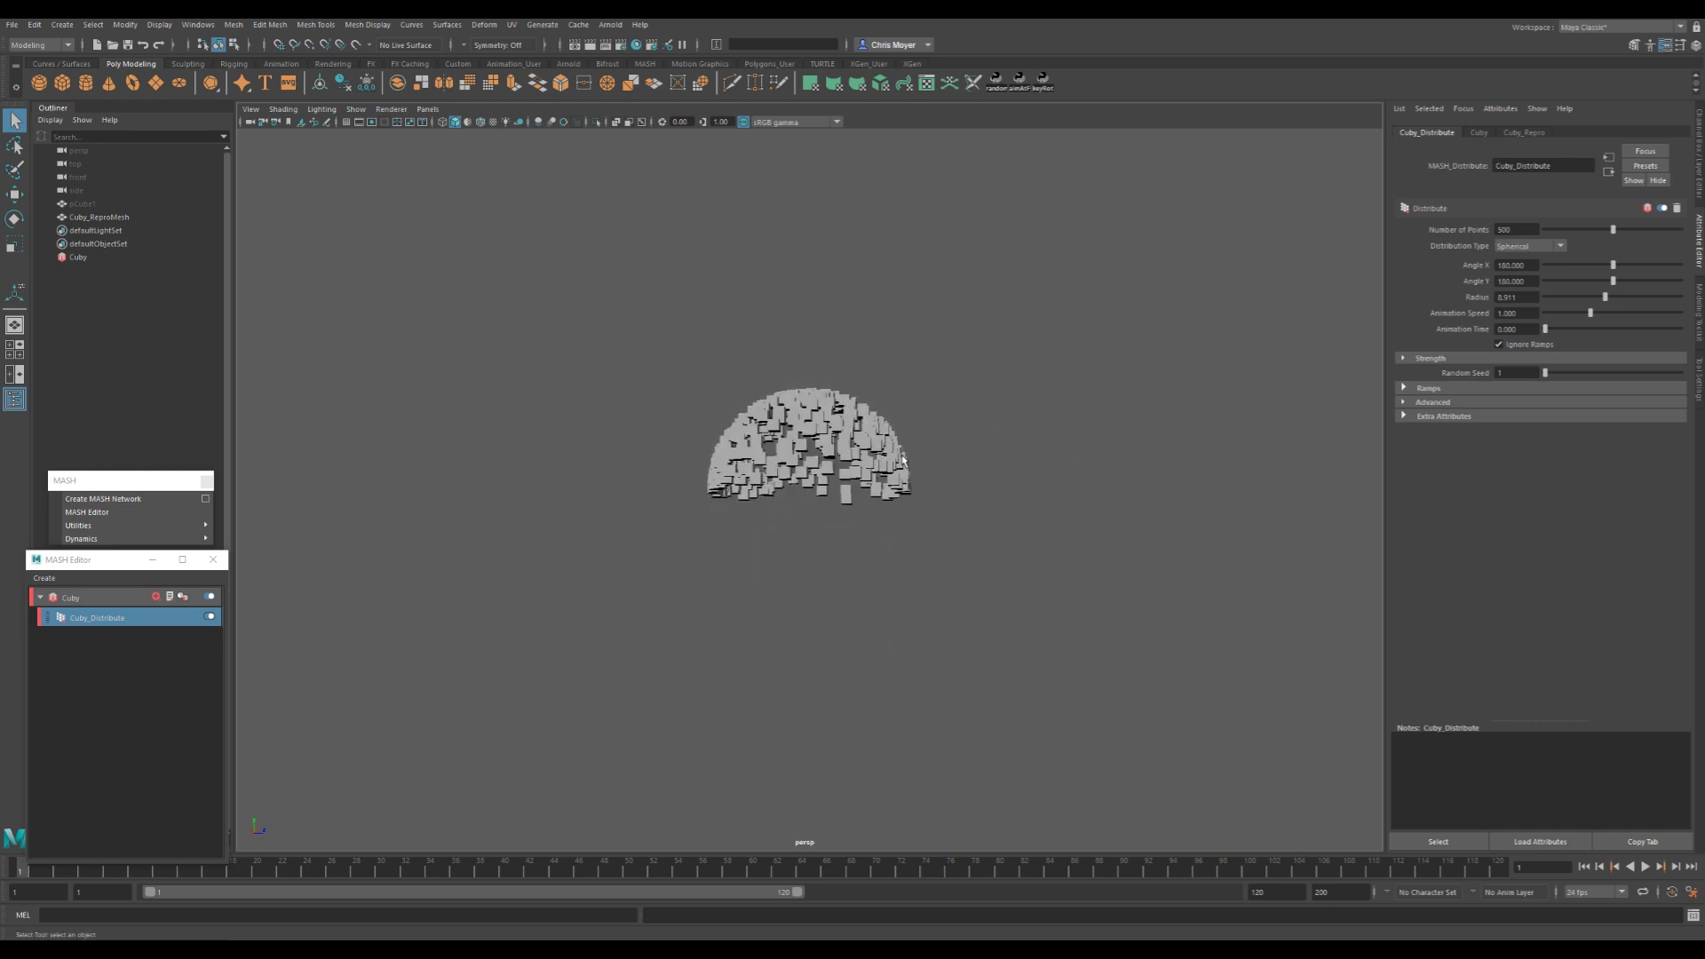
- Increase the spherical Radius to 20 and return Angle X to 360, keeping the Spherical type
drag(1609, 302, 1701, 302)
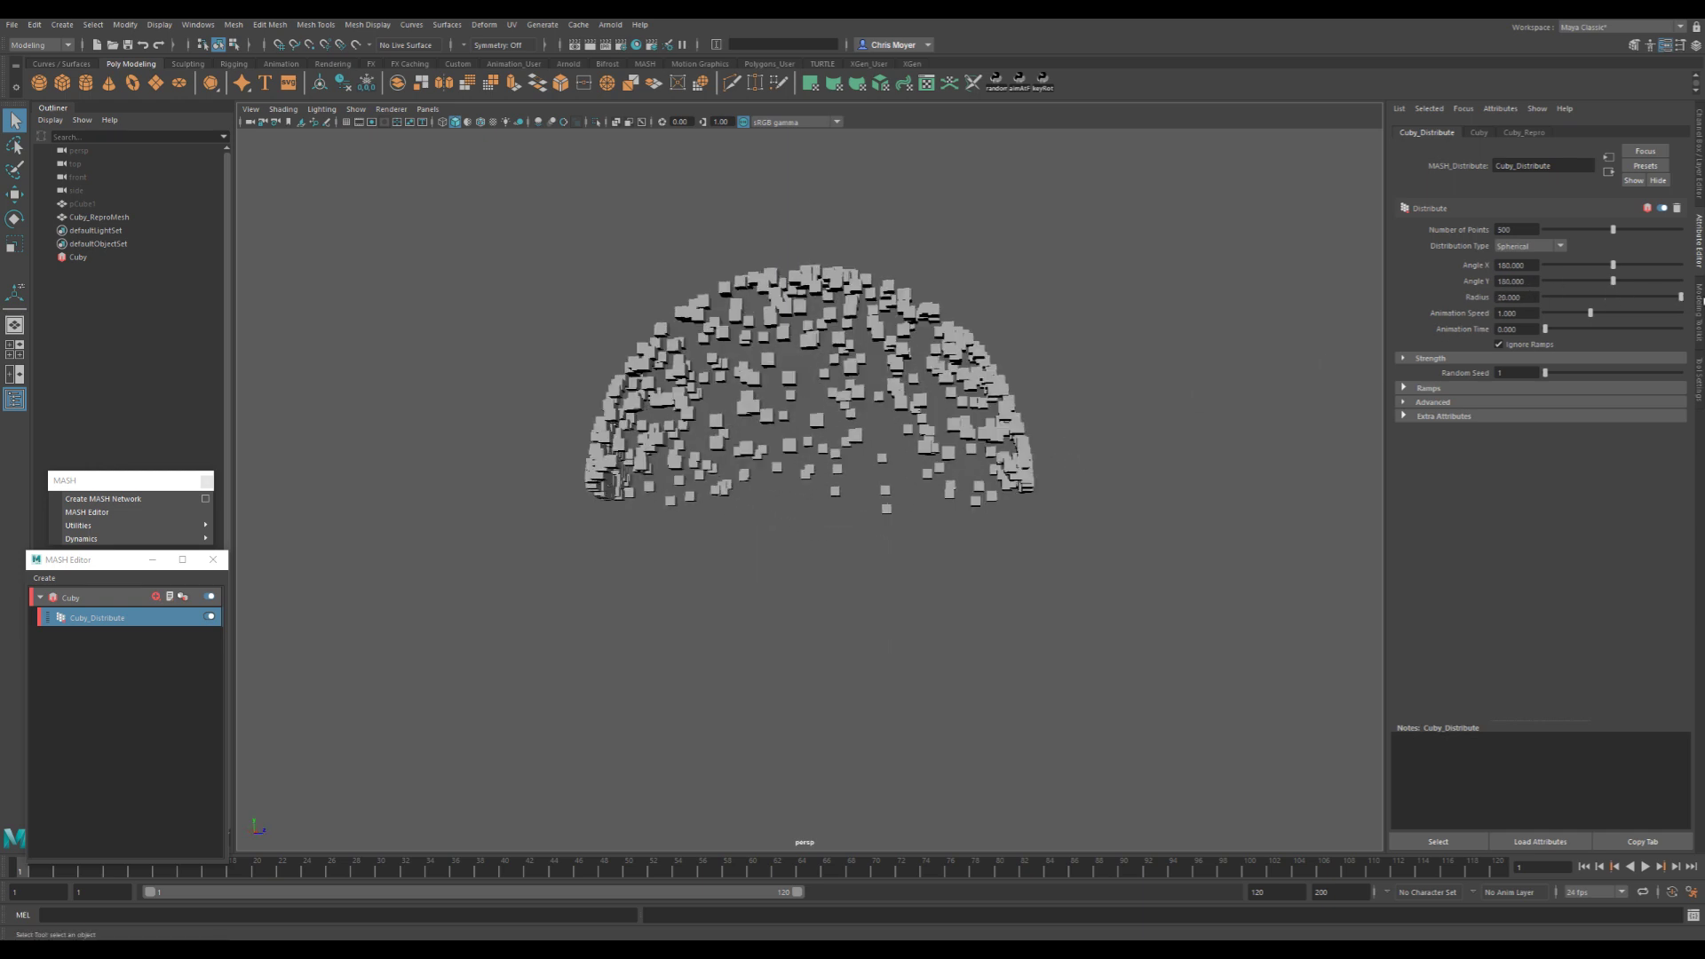
alt+drag(1065, 421, 867, 479)
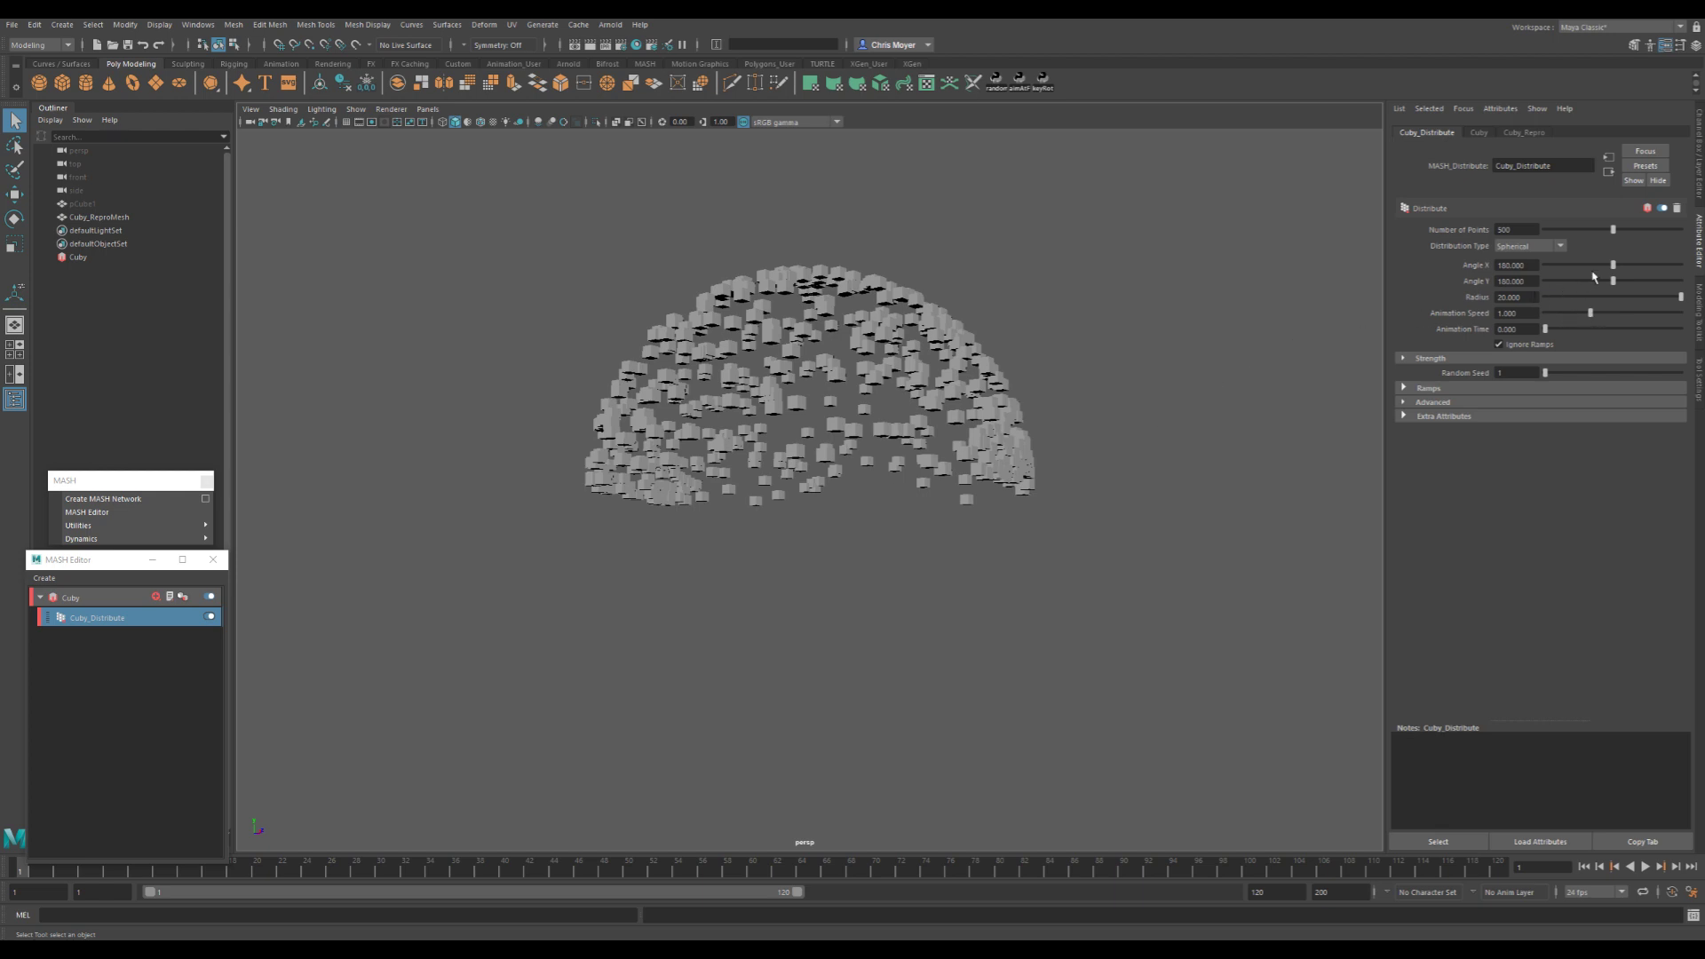
drag(1614, 268, 1687, 275)
click(1527, 246)
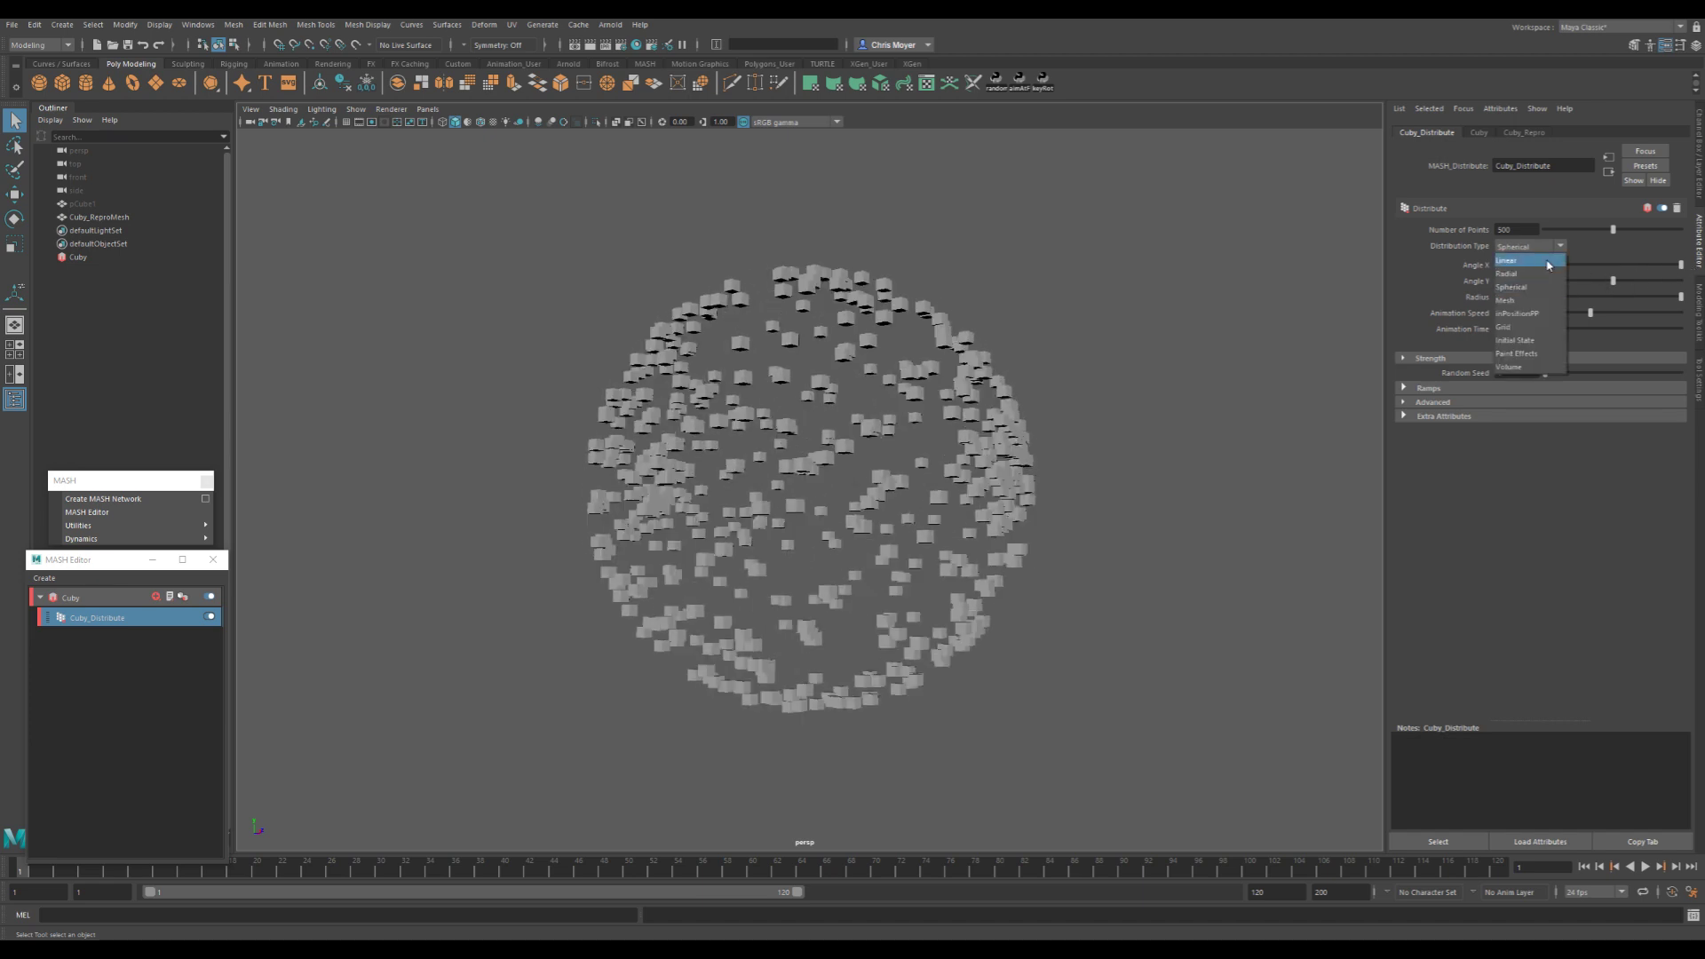
click(1527, 286)
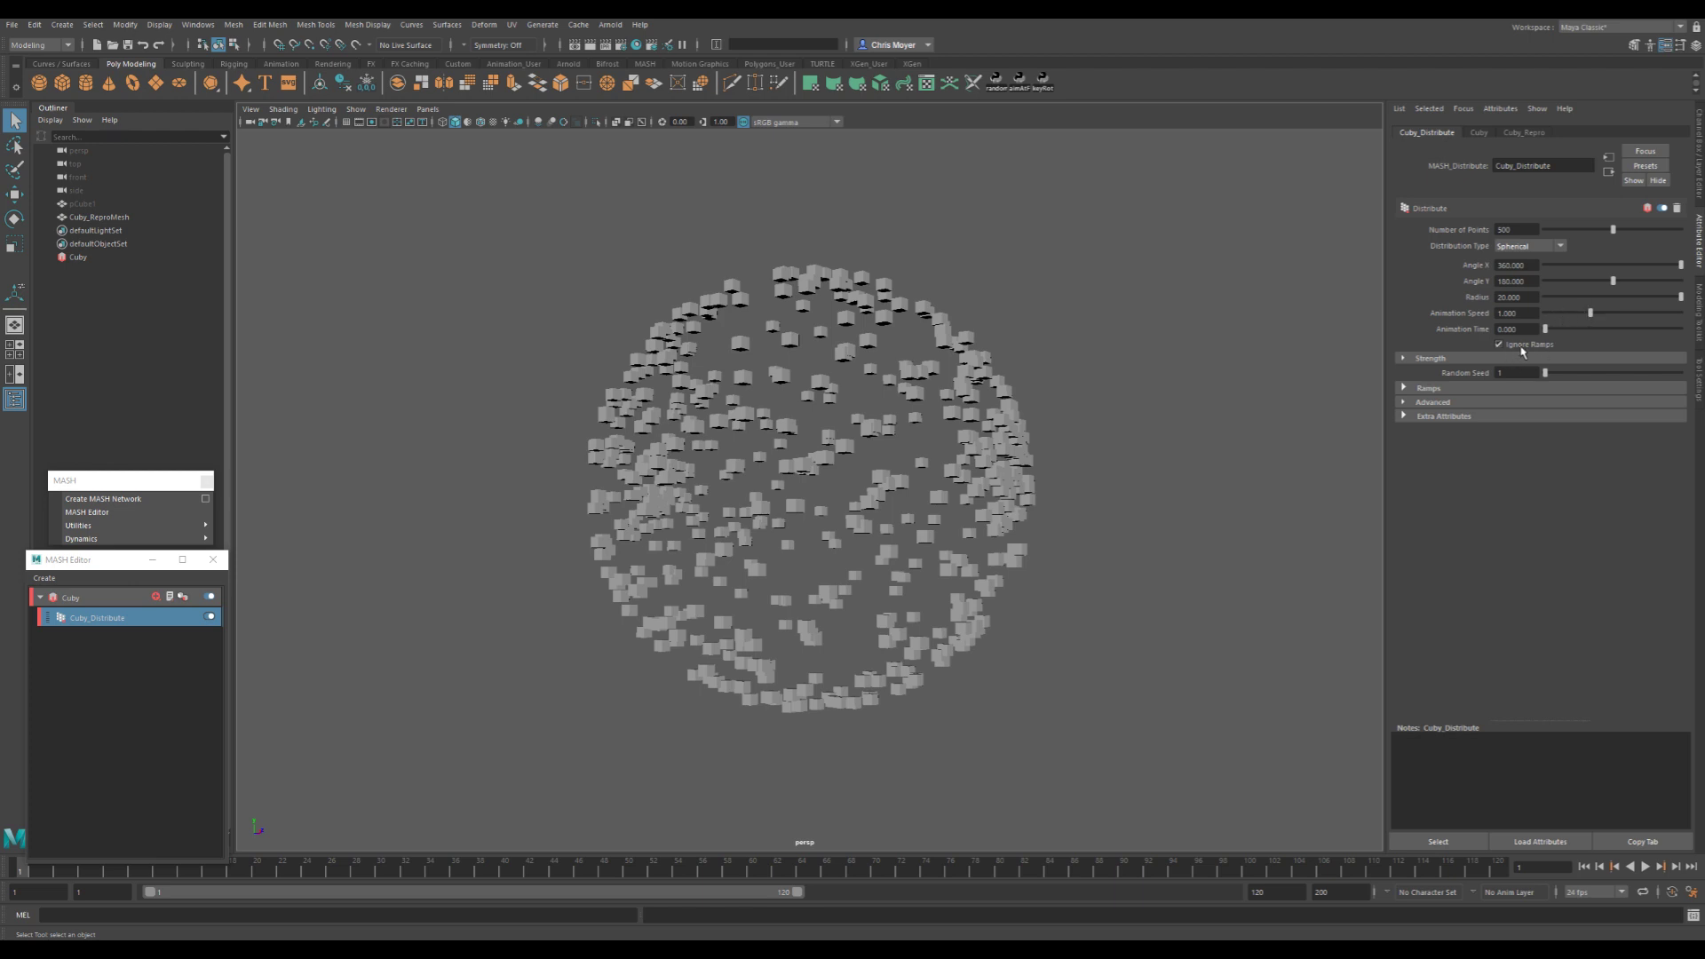
- Change the Distribute node's Distribution Type from Spherical to Mesh
click(1531, 246)
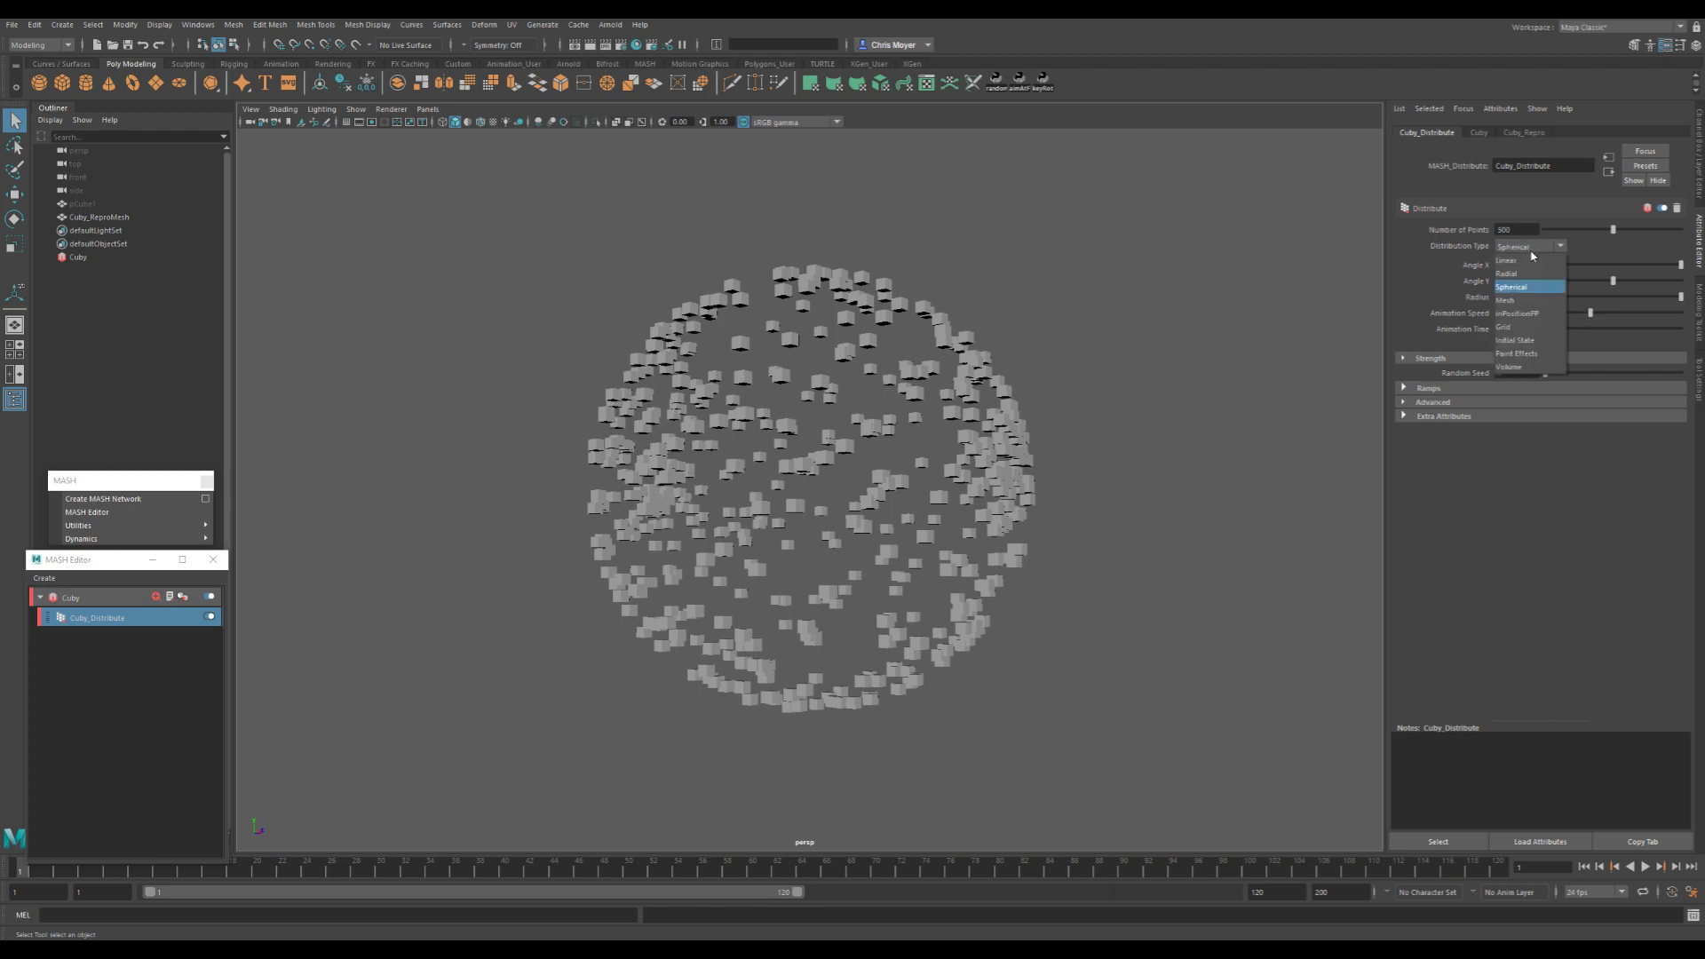
click(1519, 300)
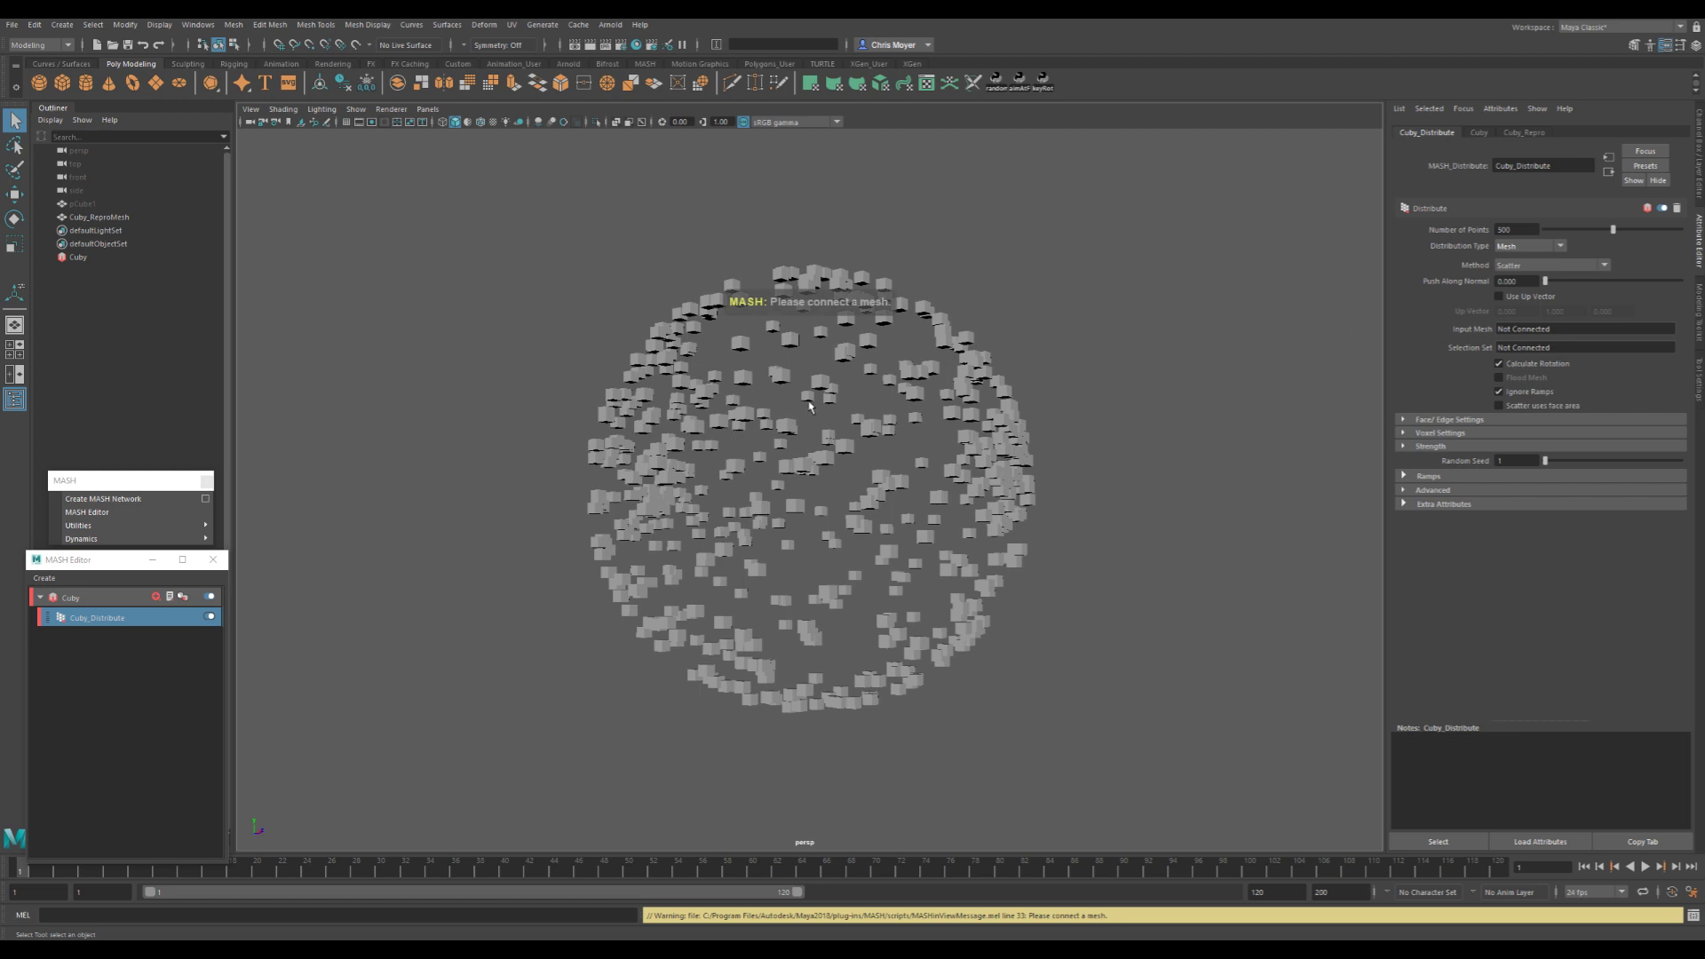
alt+drag(932, 391, 822, 458)
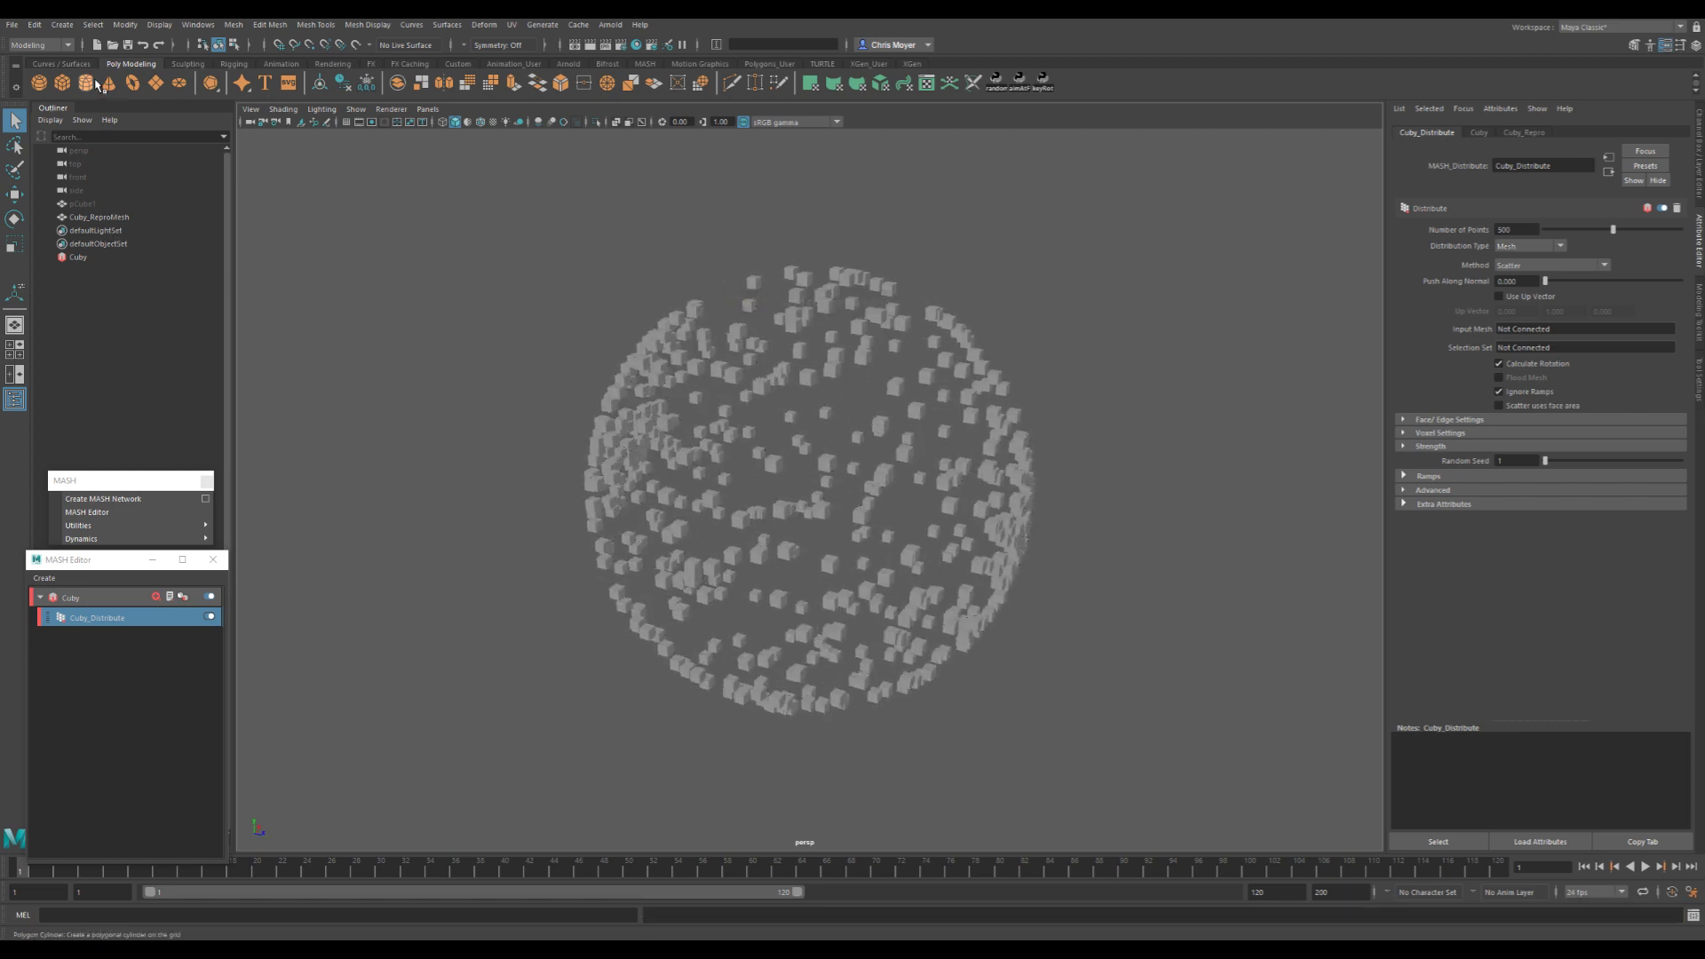
- Create a polygon torus at the origin and scale it uniformly to nearly the width of the cube sphere
click(134, 85)
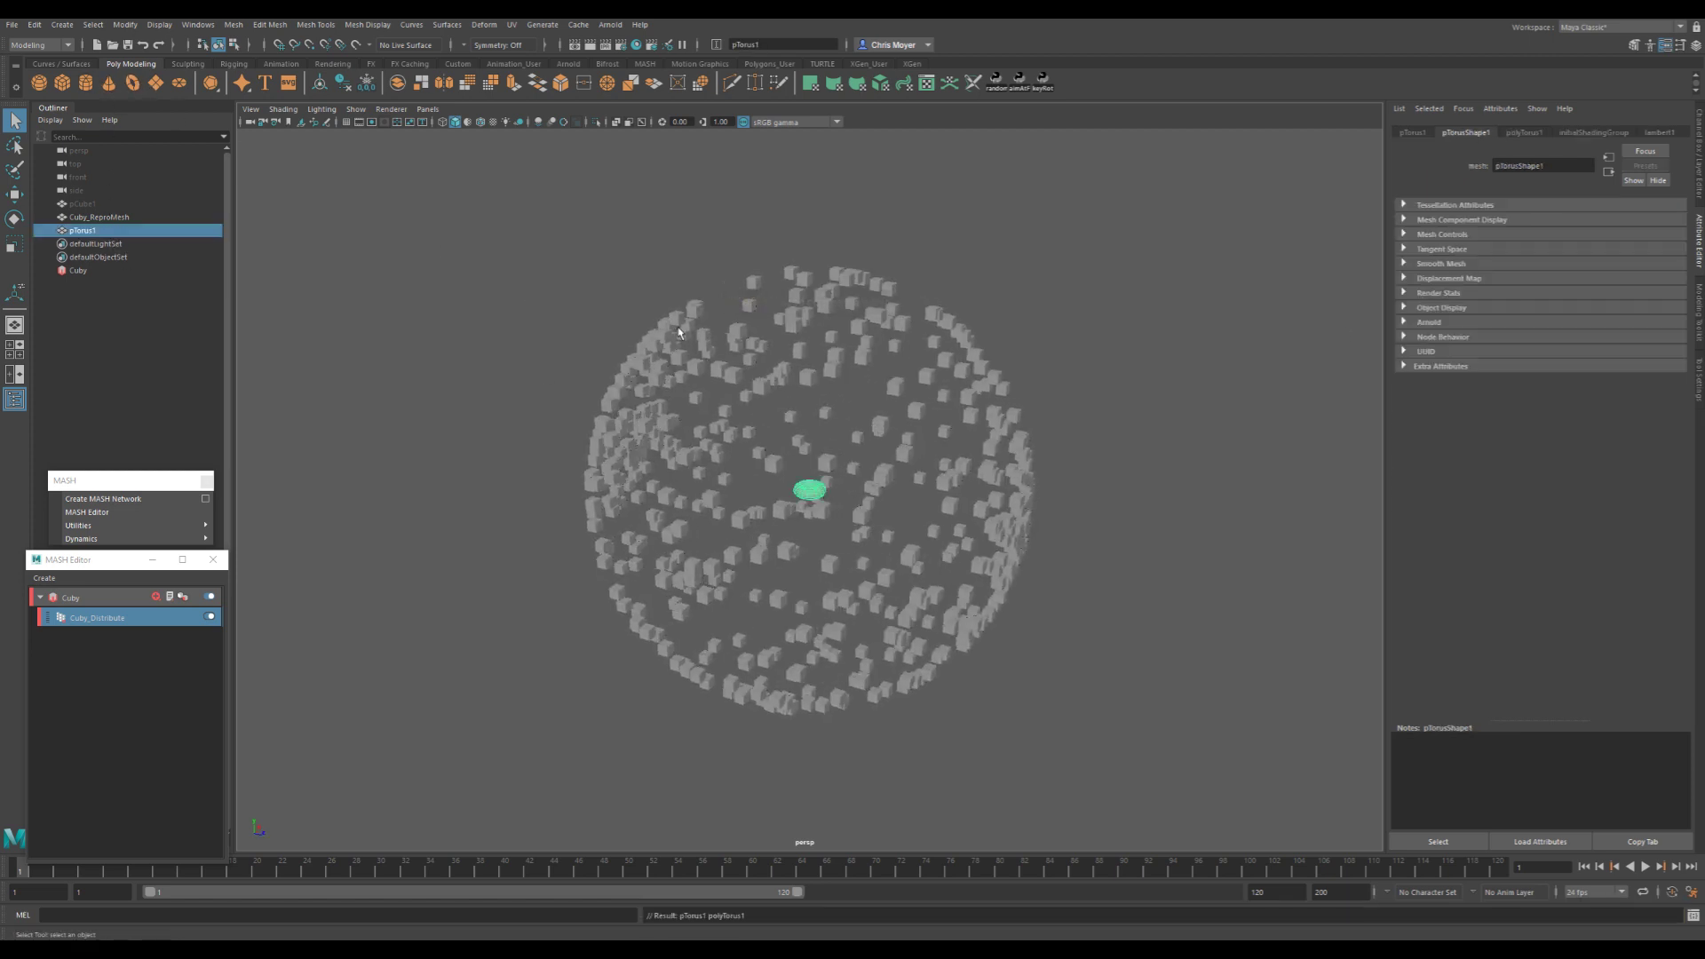
key(r)
drag(810, 489, 932, 538)
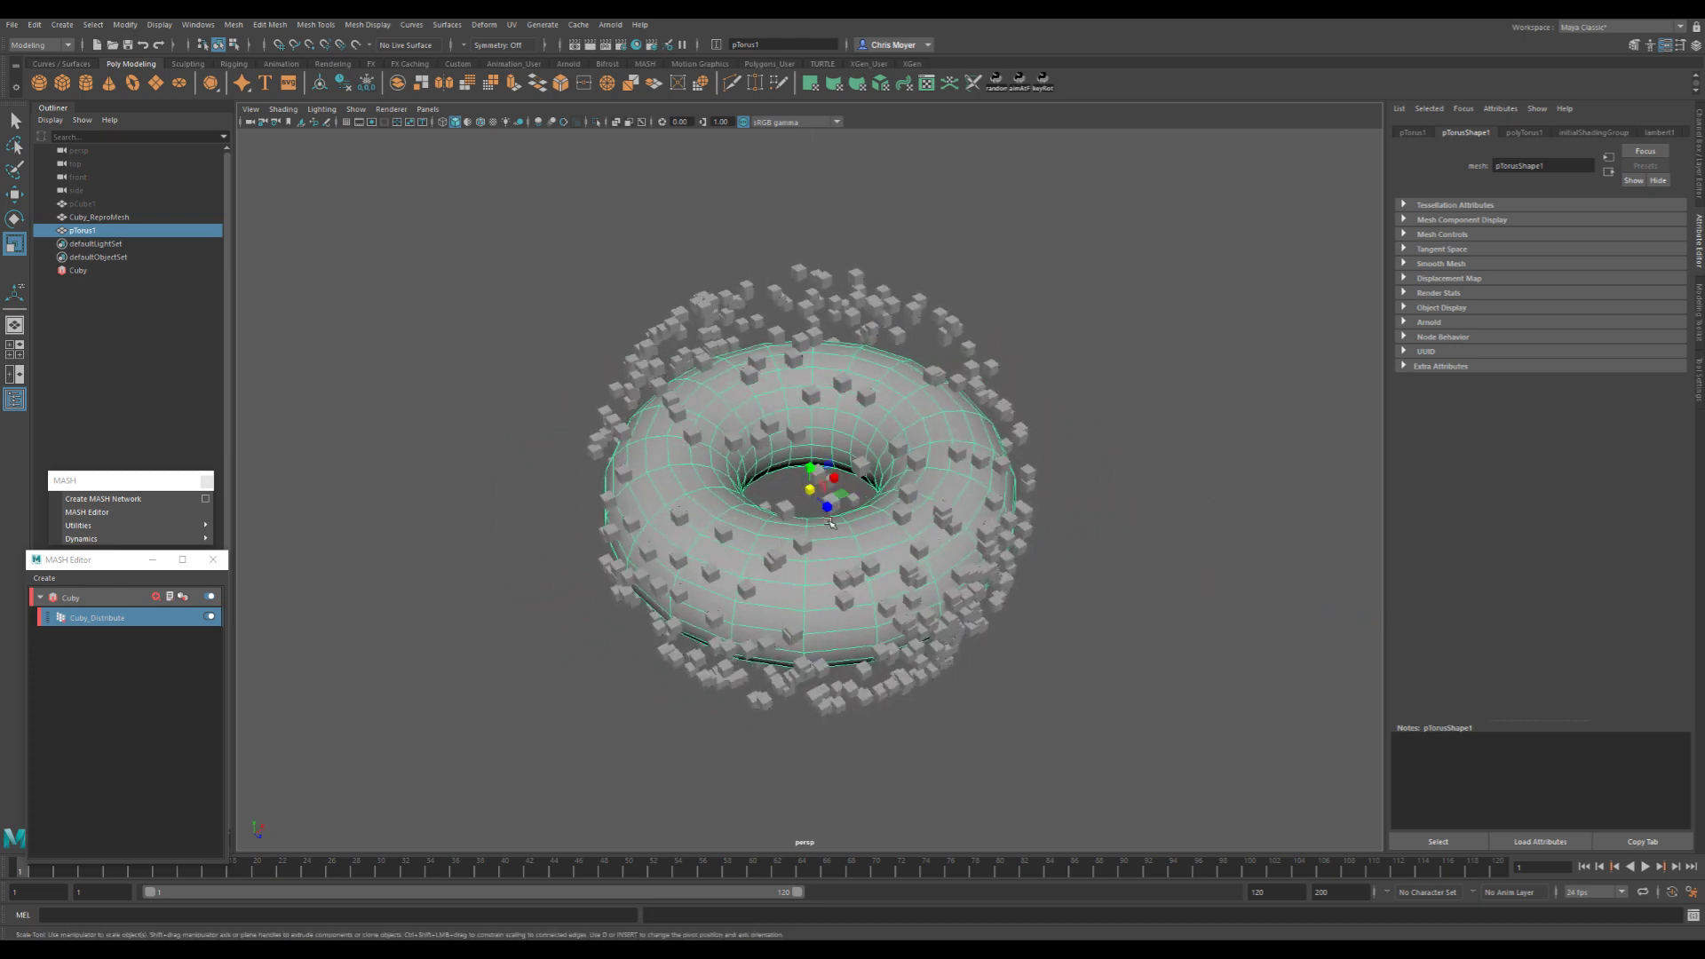
- Apply Smooth to the torus with 2 divisions
key(space)
click(663, 548)
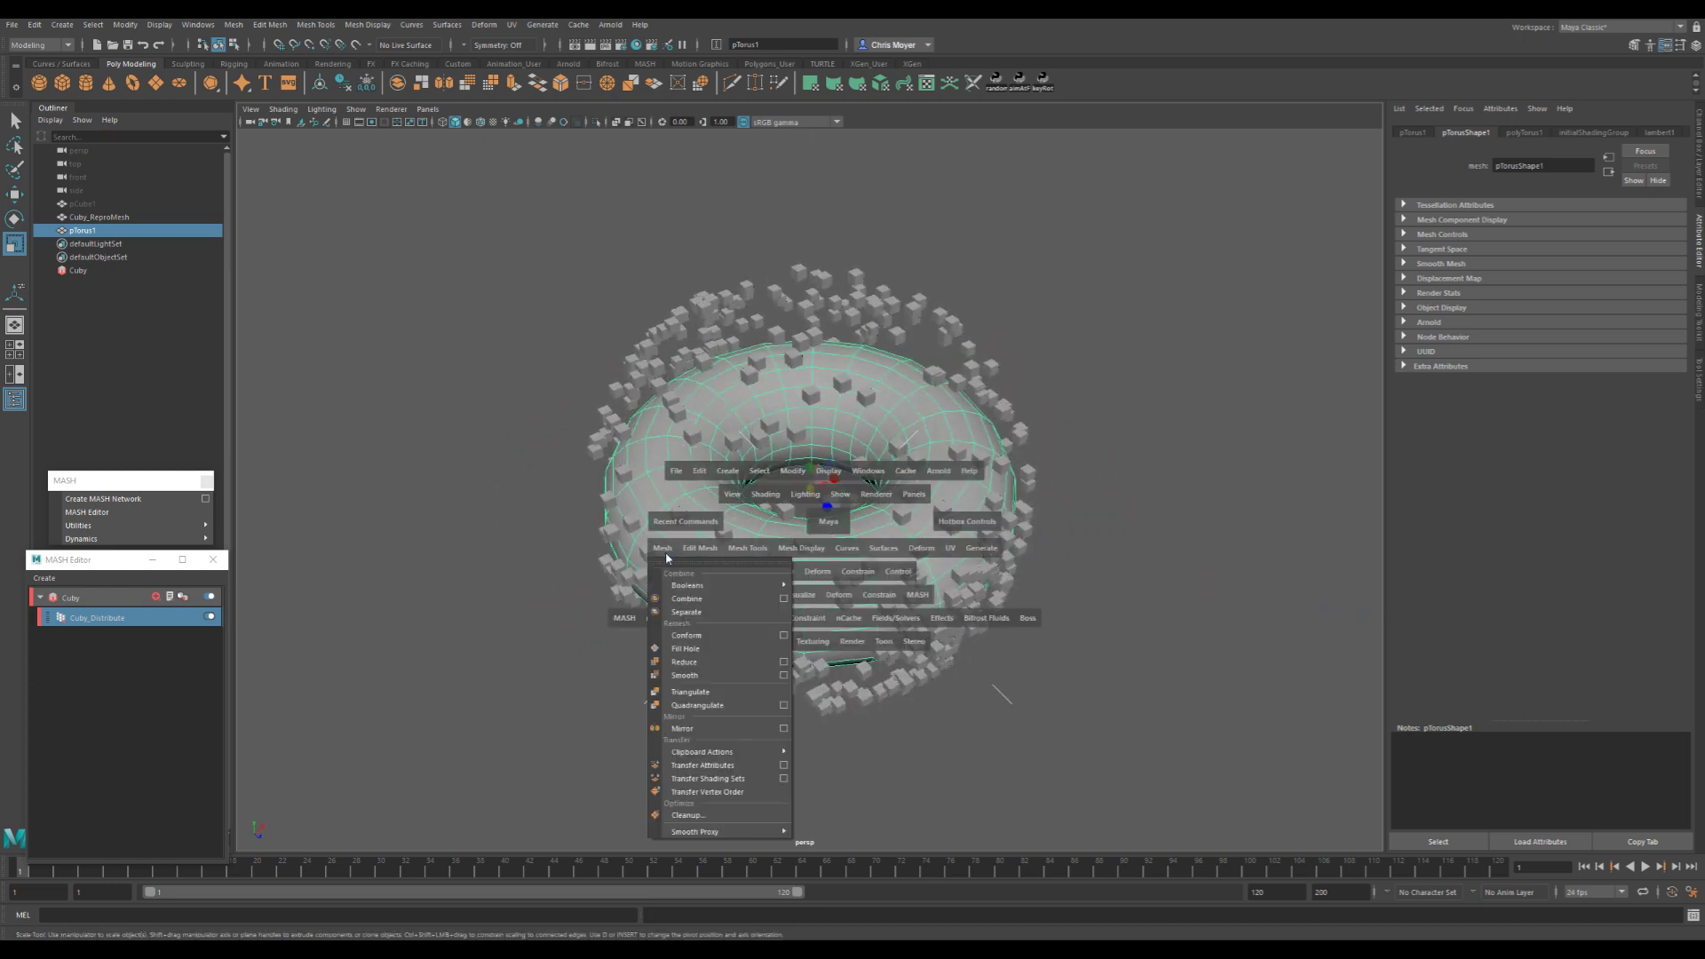
click(684, 675)
middle_drag(939, 549, 962, 545)
click(1187, 504)
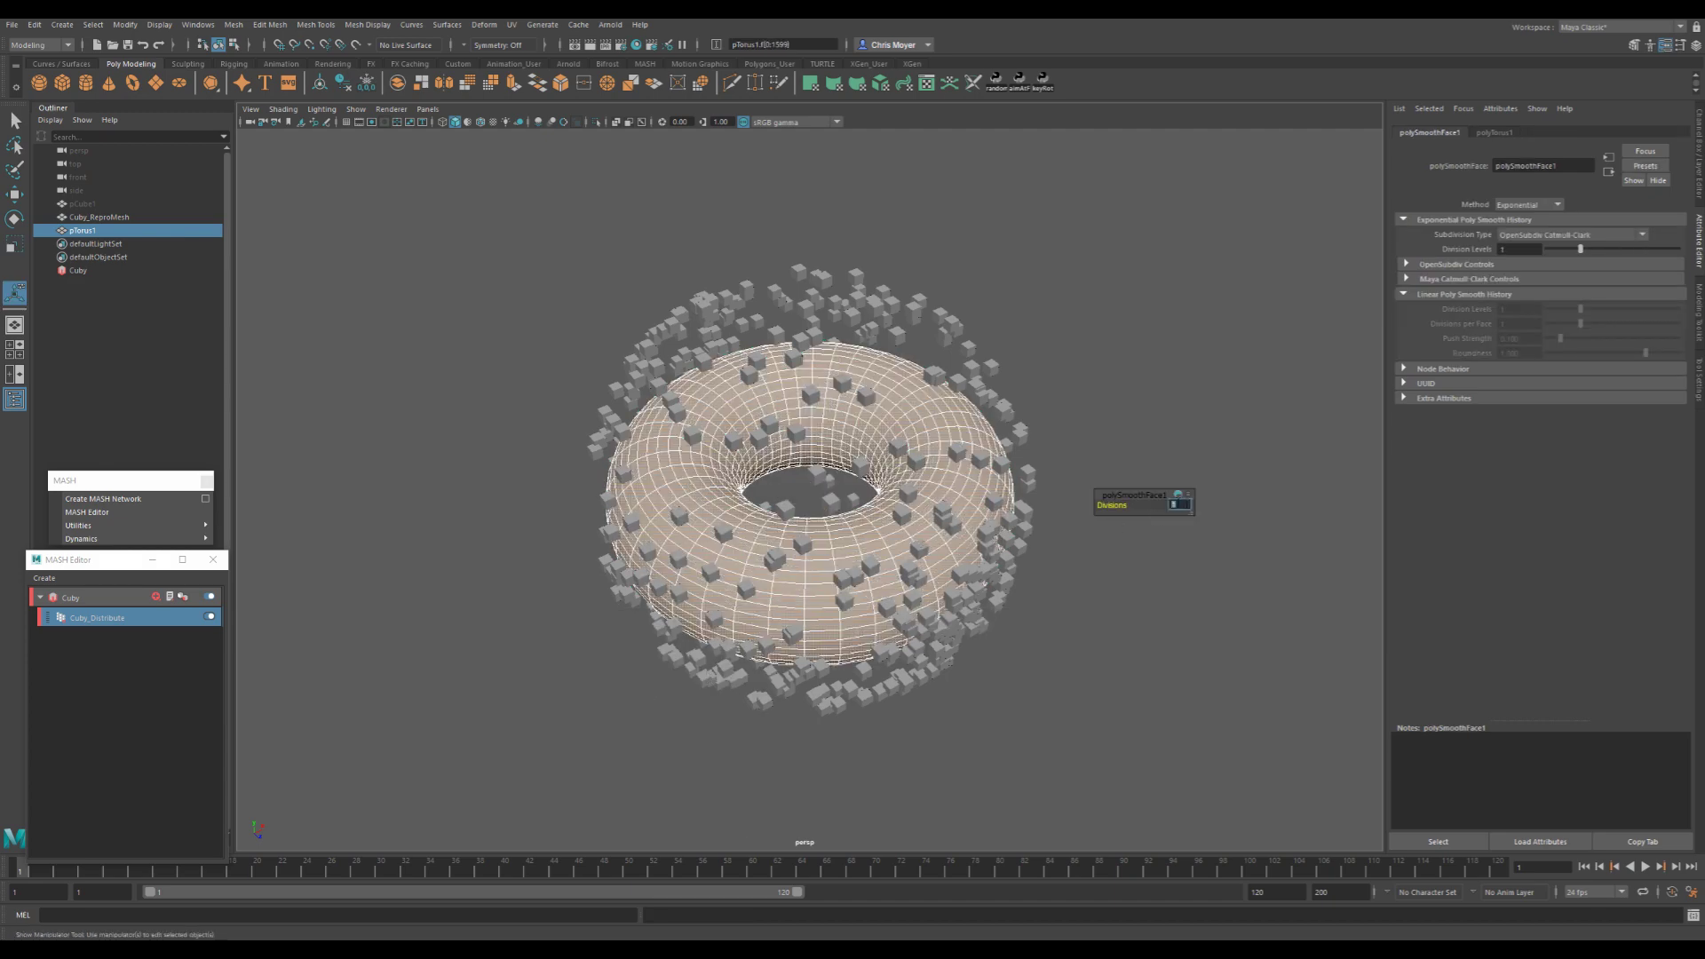
text(2)
key(Return)
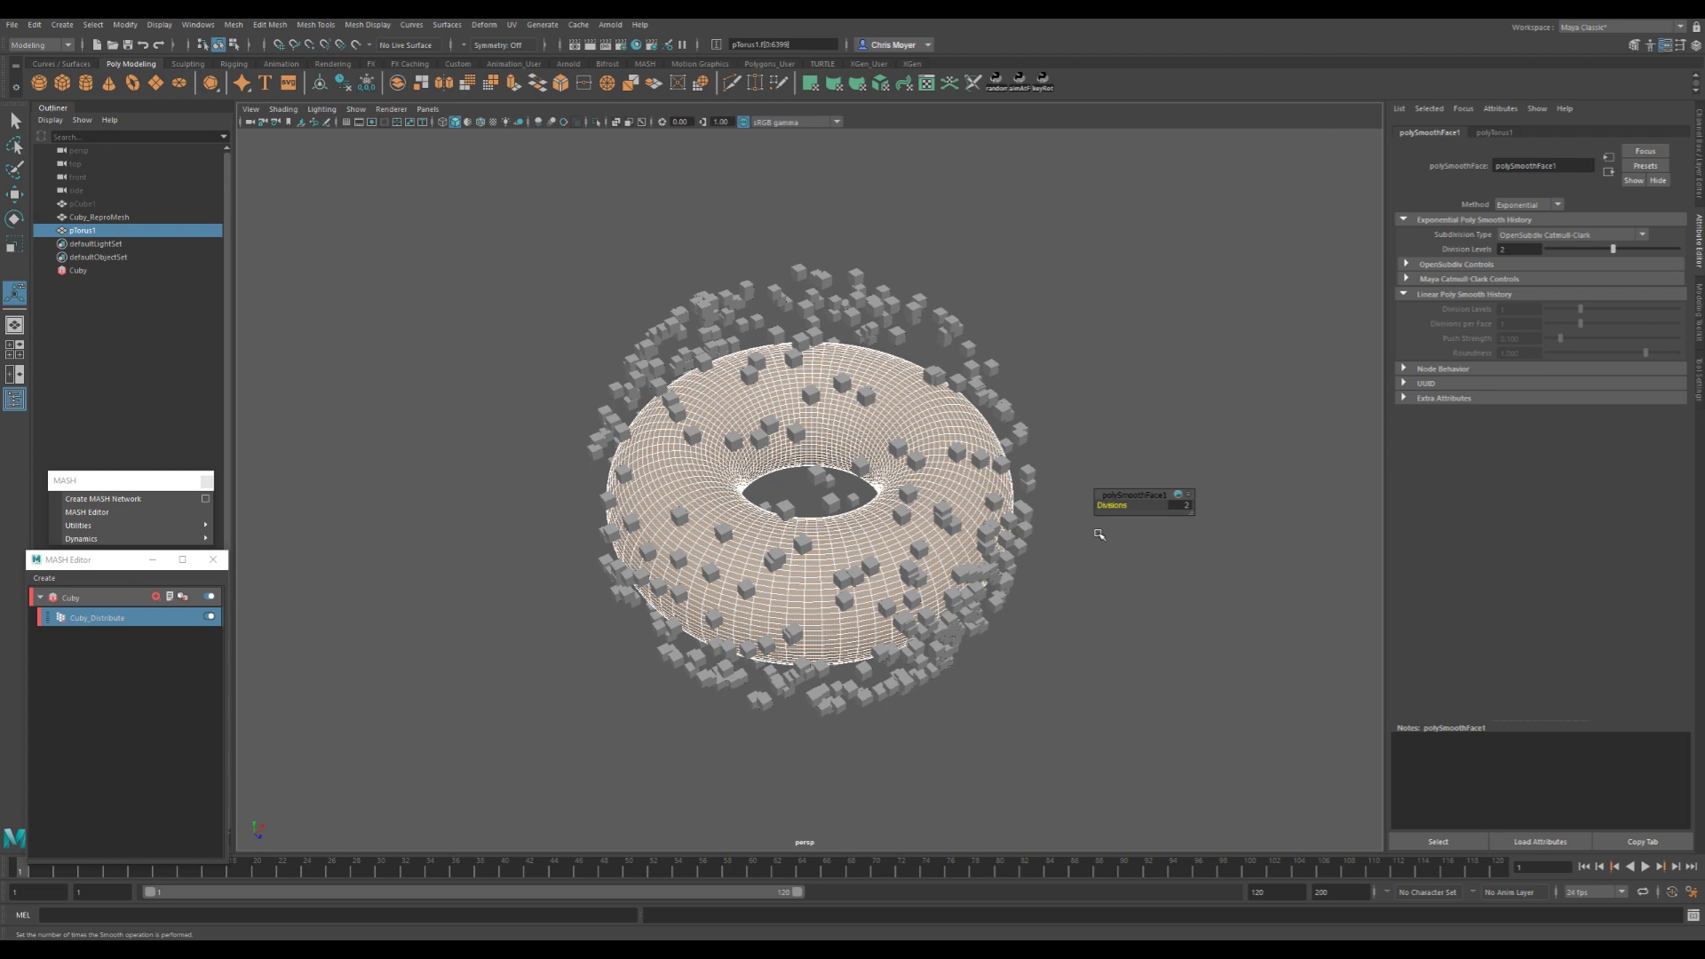
- Connect the torus pTorus1 as the Distribute node's Input Mesh and keep the Scatter method
click(1055, 395)
click(866, 531)
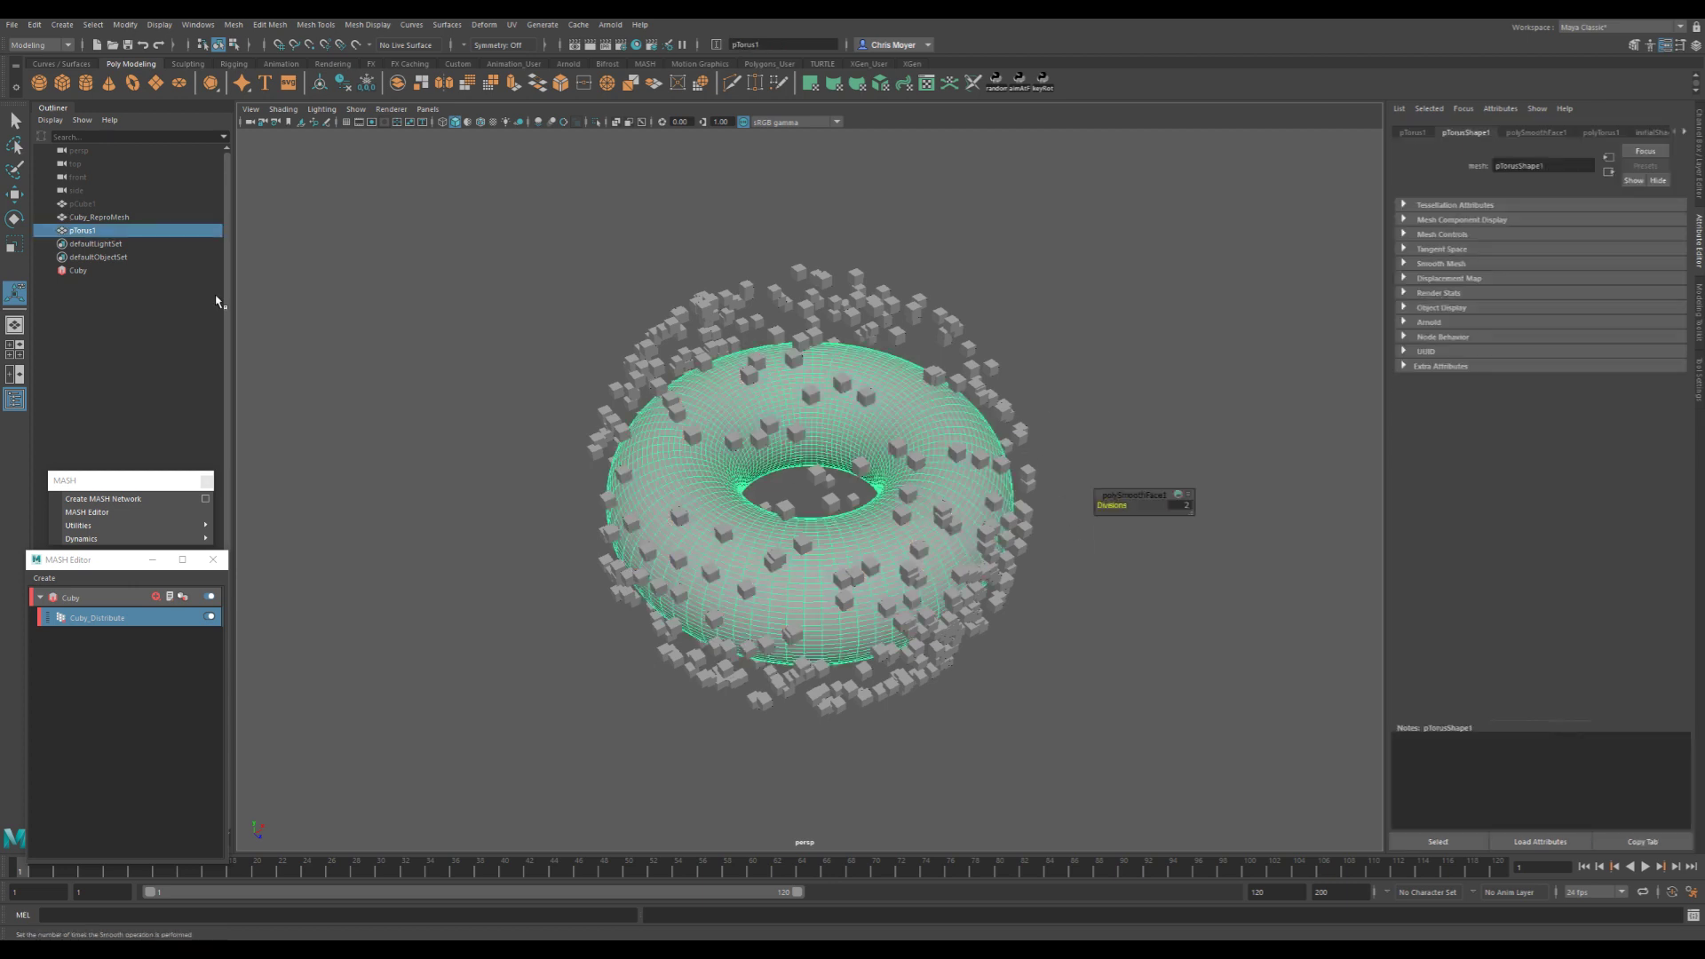
click(177, 617)
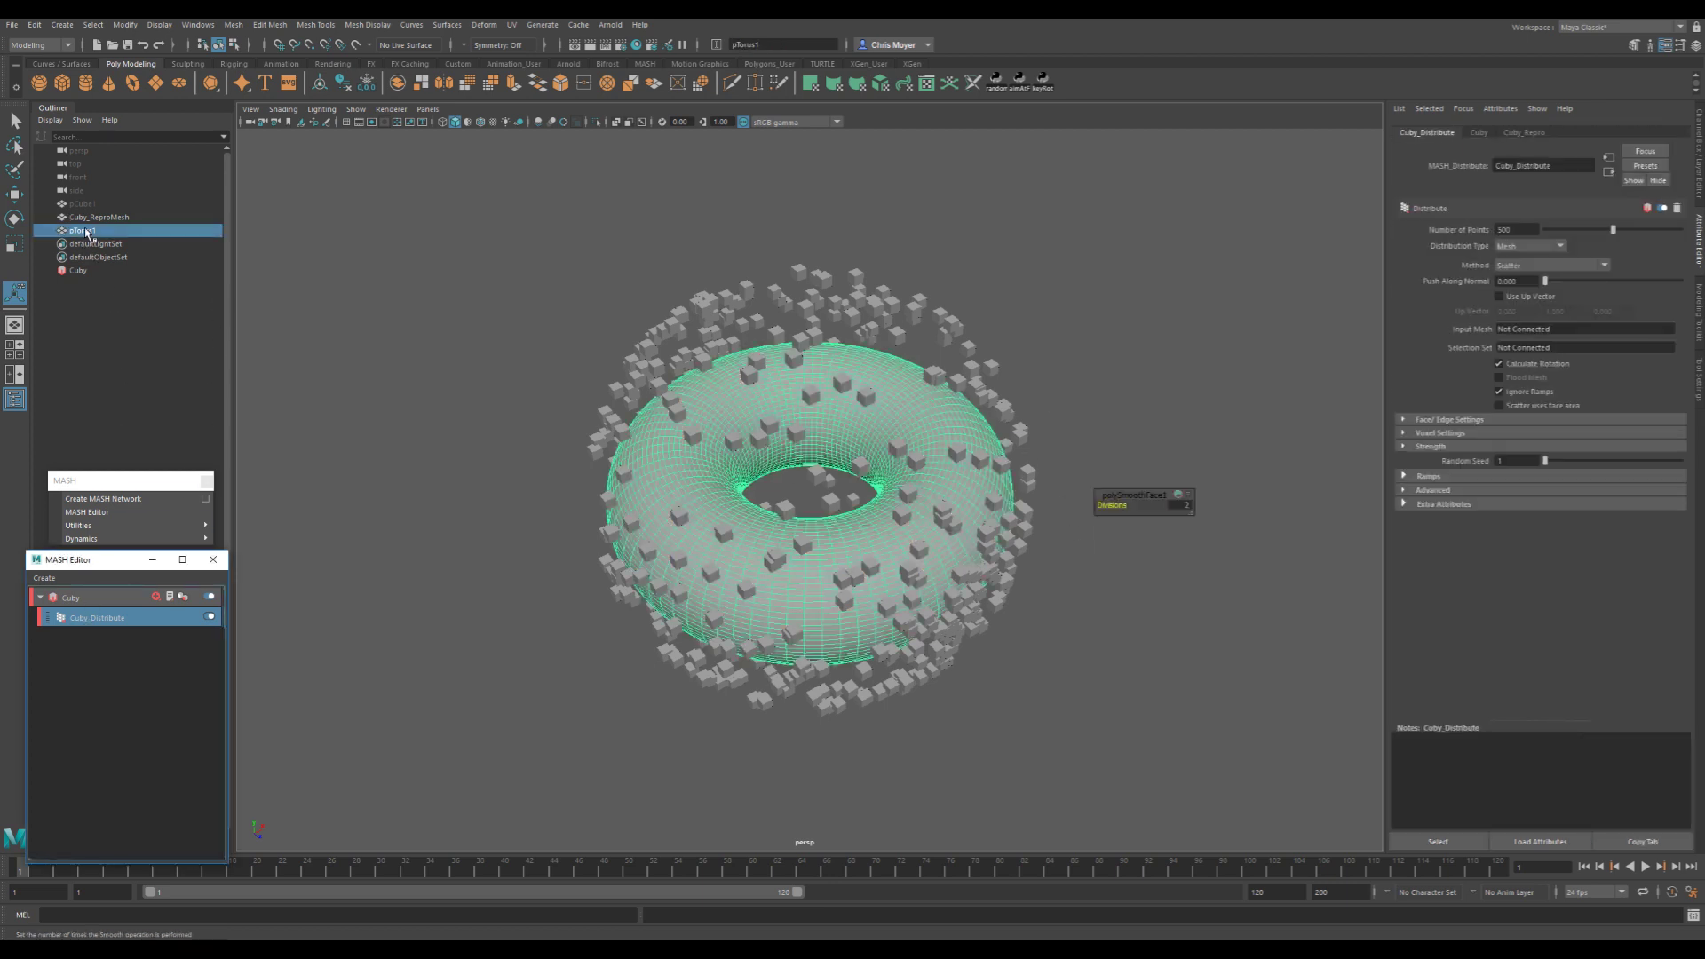
middle_drag(89, 232, 1543, 330)
scroll(1144, 423, up, 3)
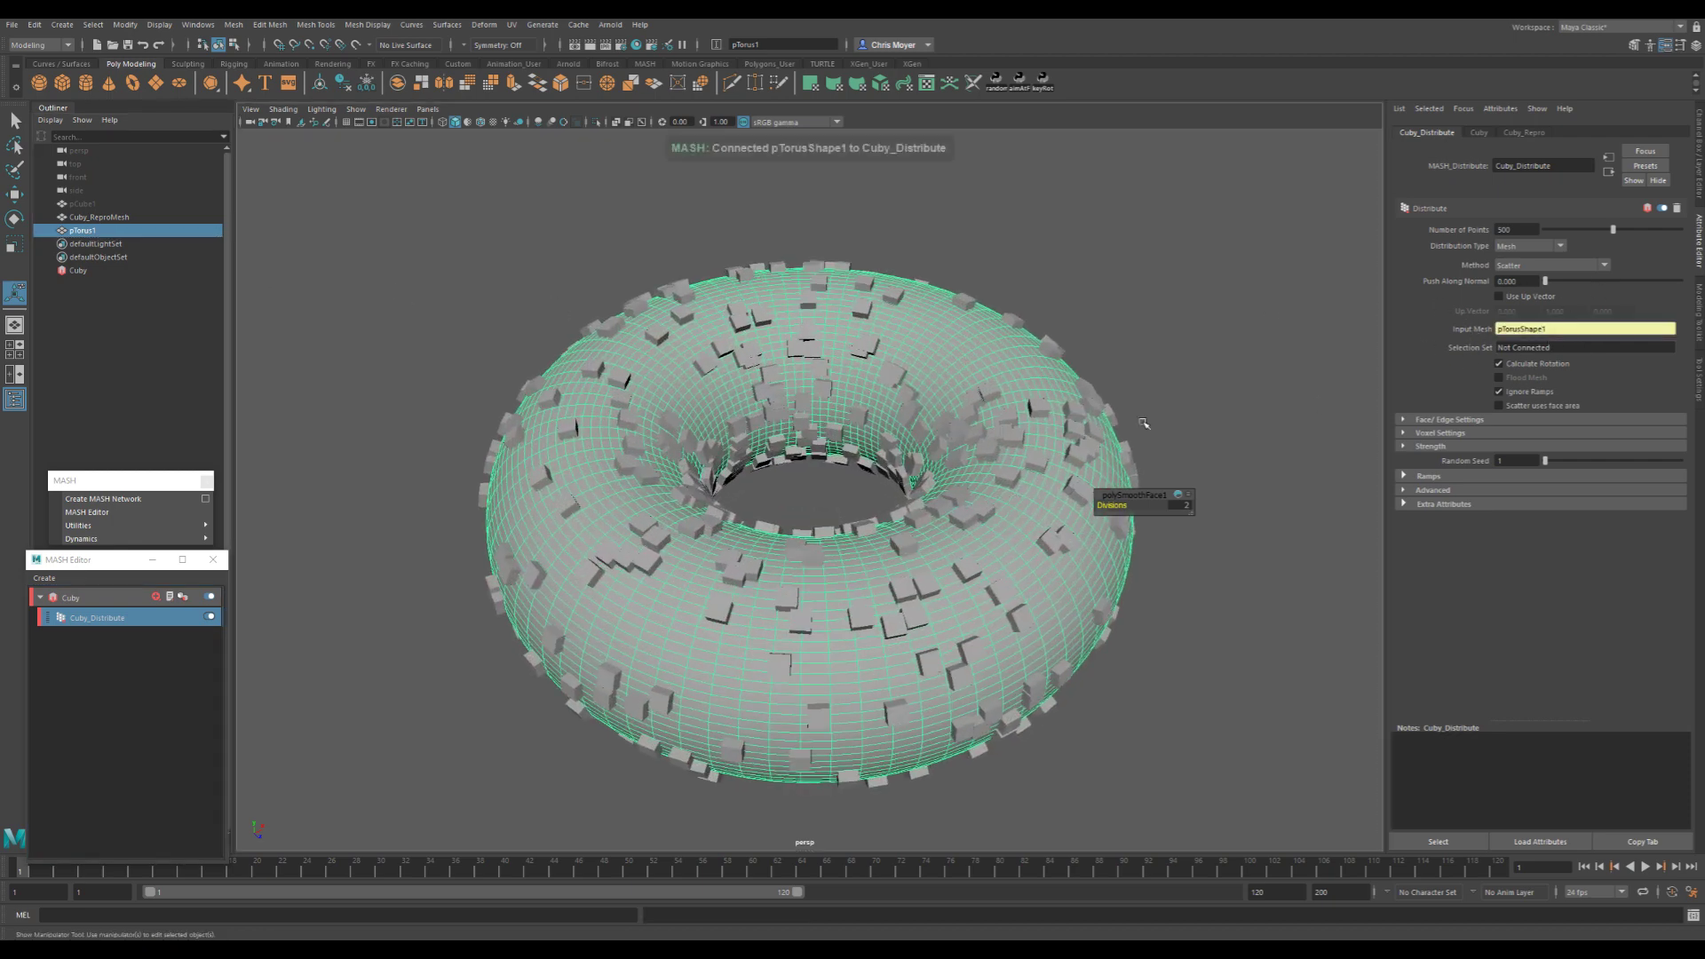
click(1549, 266)
click(1507, 280)
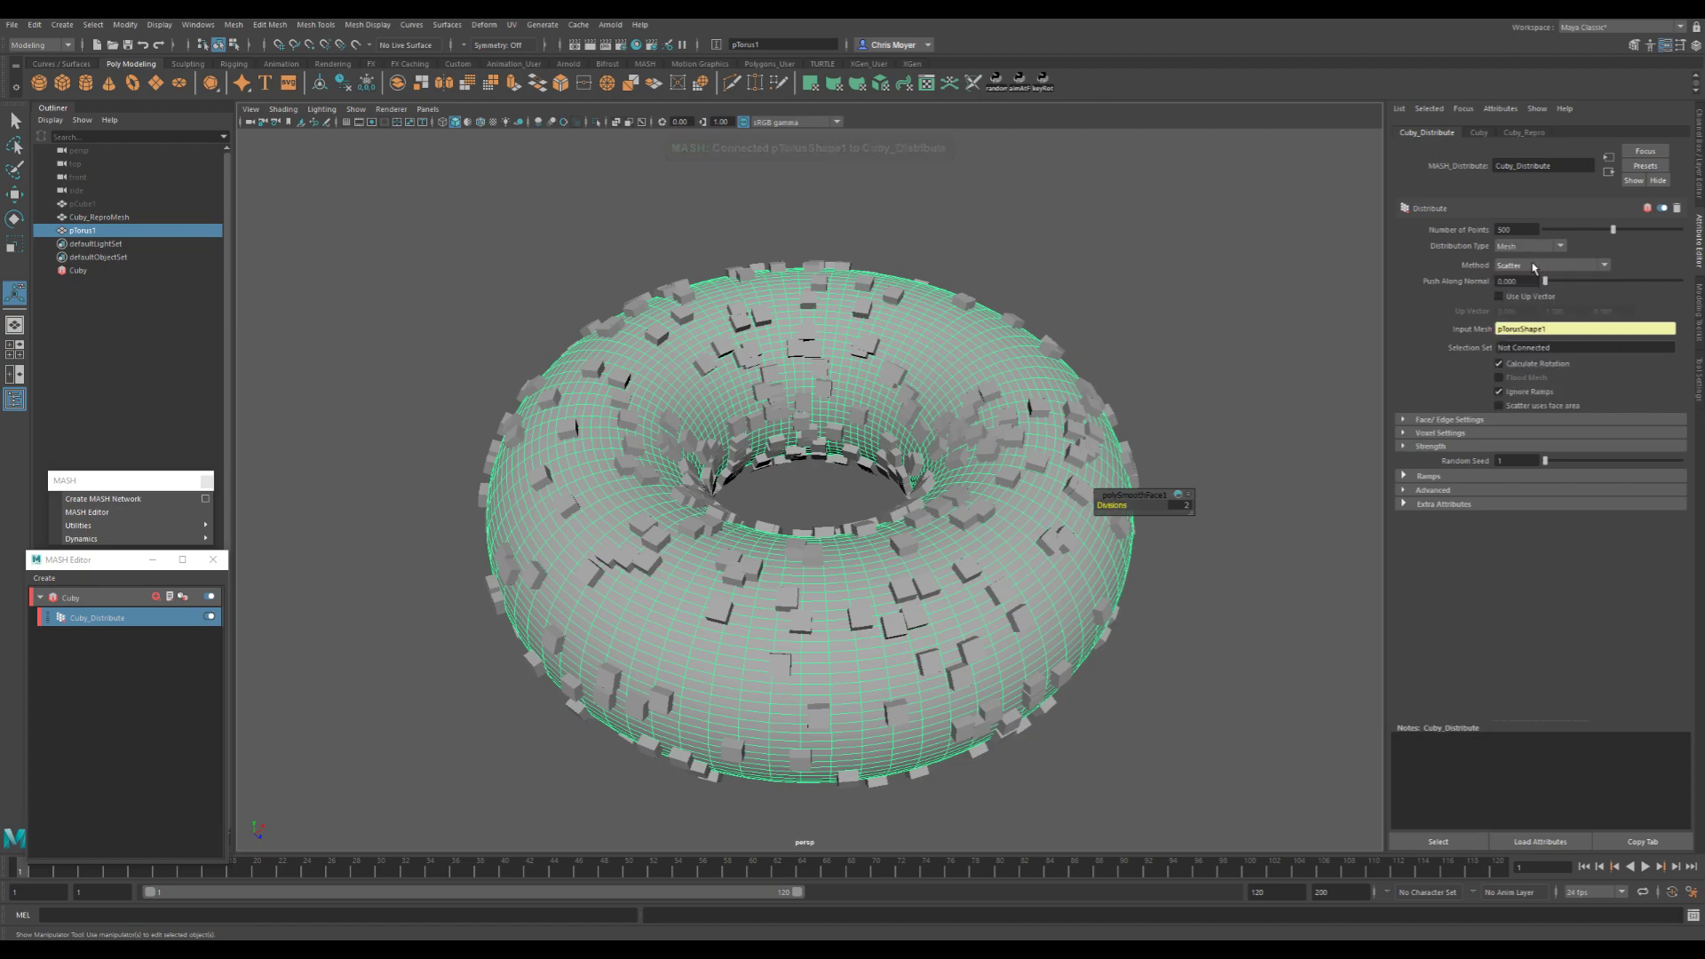
- Raise the Distribute node's Number of Points to 1000 and on to 10000, and inspect the cube coverage on the torus
alt+drag(839, 439, 839, 517)
drag(1618, 231, 1687, 255)
click(1516, 230)
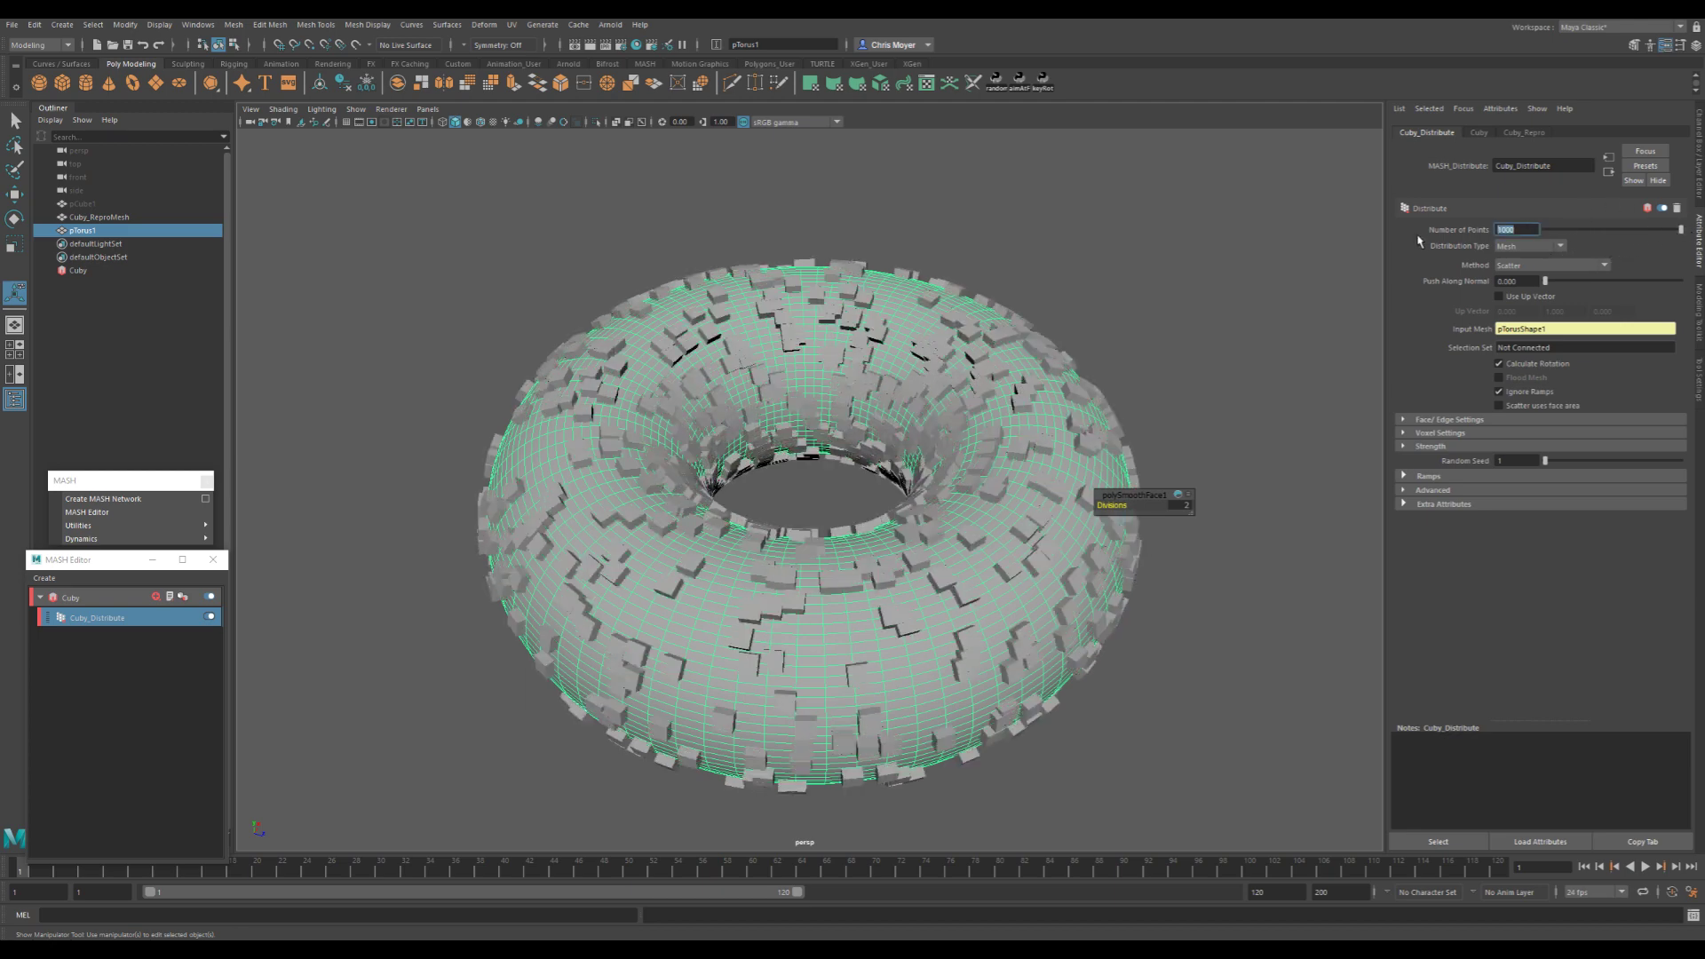
text(10000)
key(Return)
alt+drag(742, 598, 752, 566)
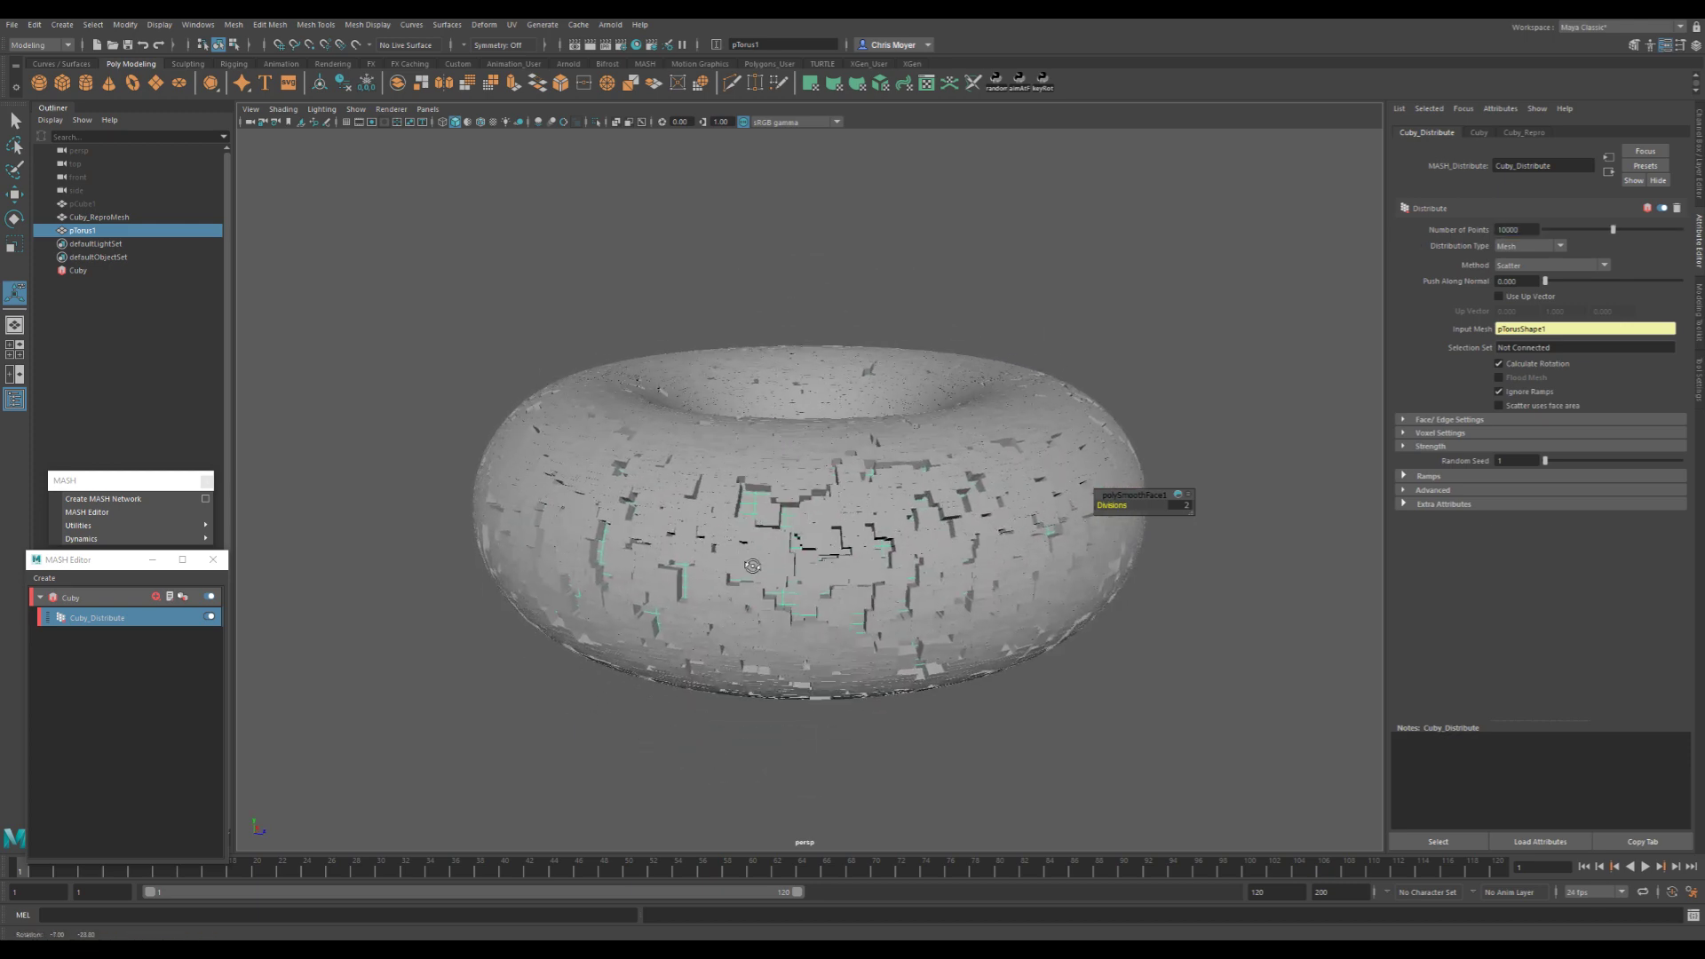
alt+right_drag(753, 566, 1125, 533)
alt+drag(927, 506, 871, 570)
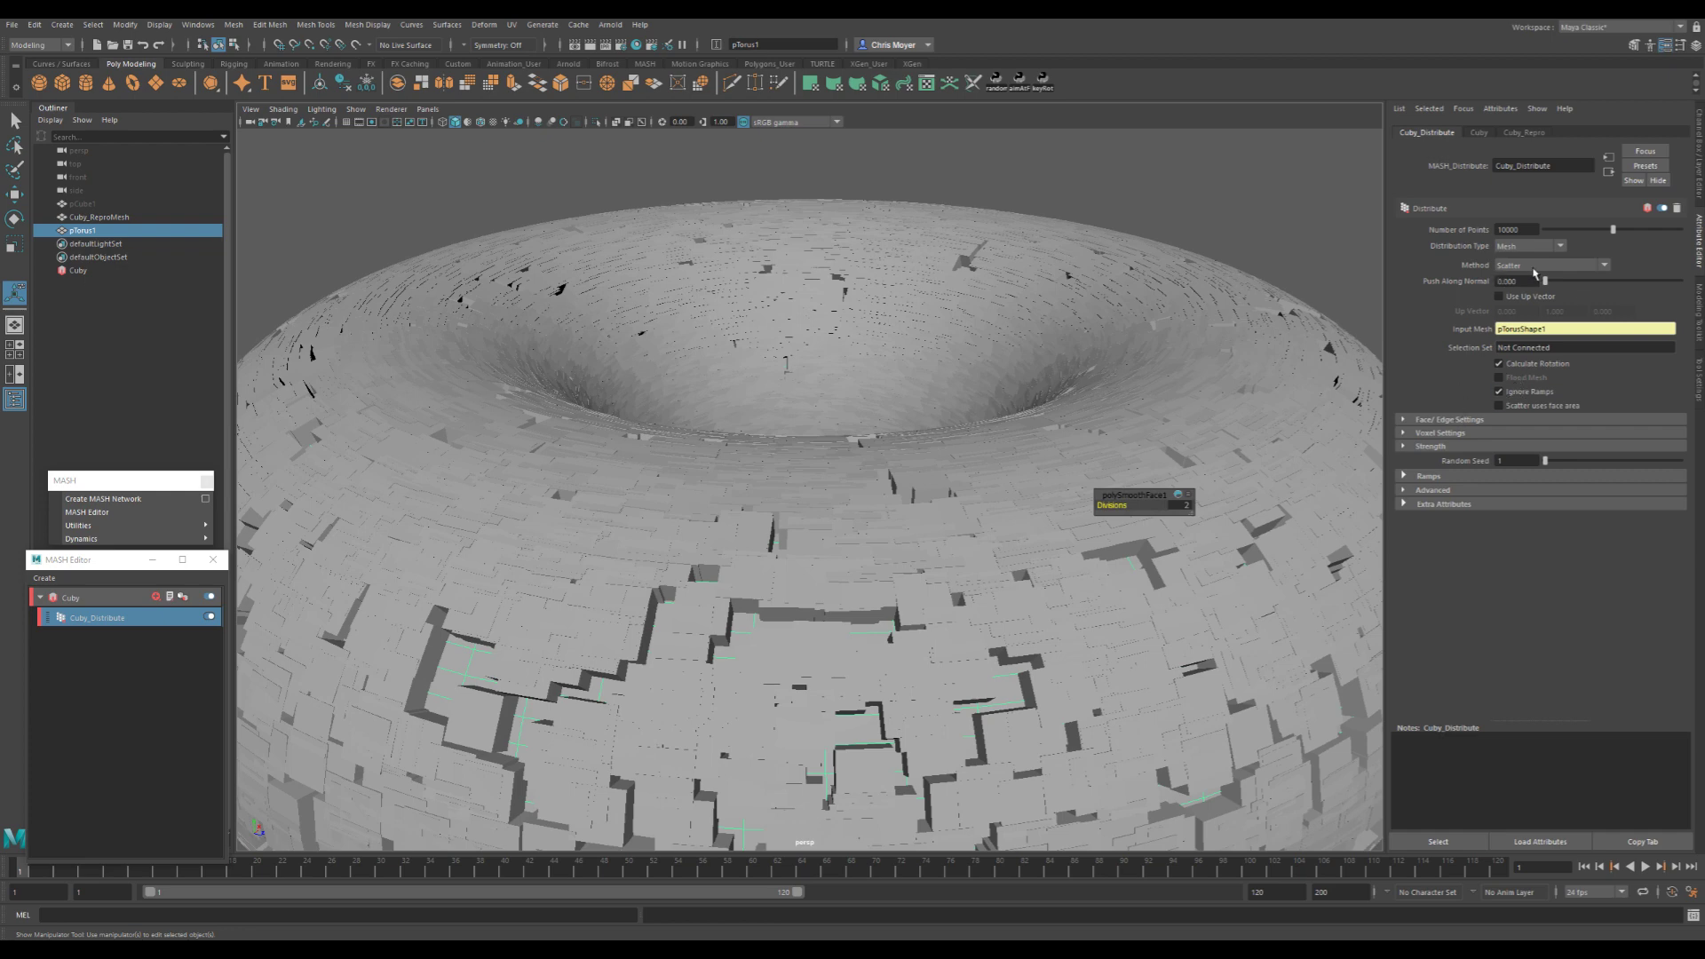
- Reduce Number of Points to 792 and increase Push Along Normal to about 0.97
drag(1613, 230, 1550, 250)
alt+drag(1072, 426, 1214, 373)
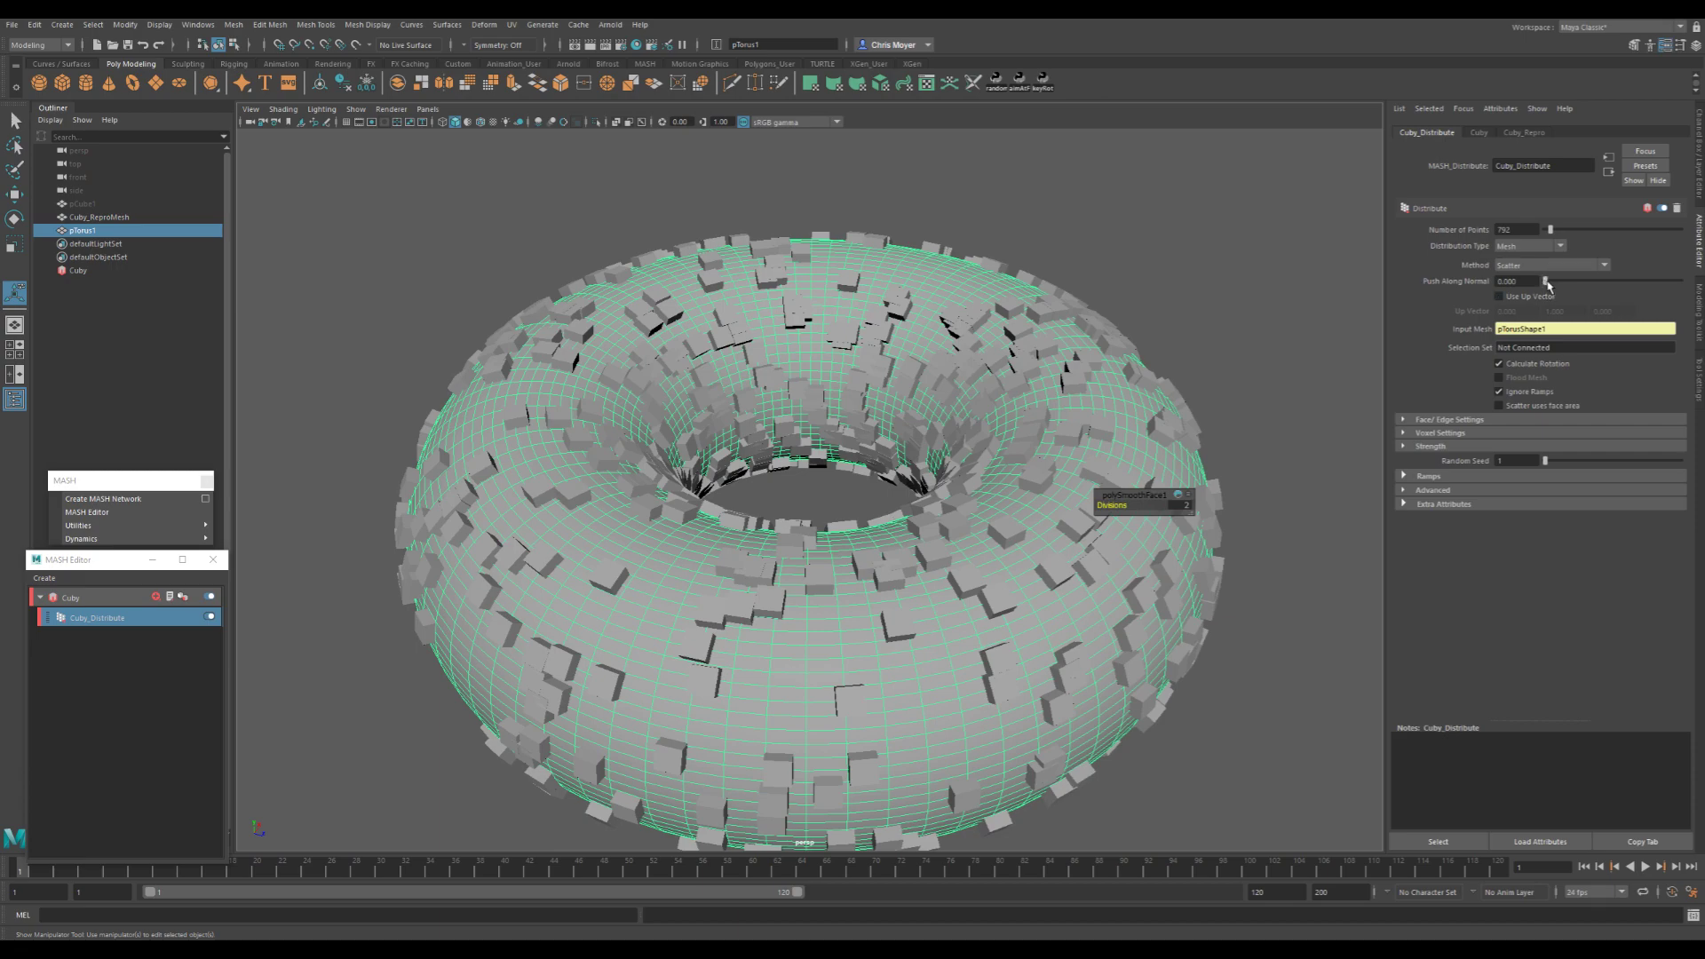
drag(1548, 285, 1609, 296)
scroll(957, 507, down, 5)
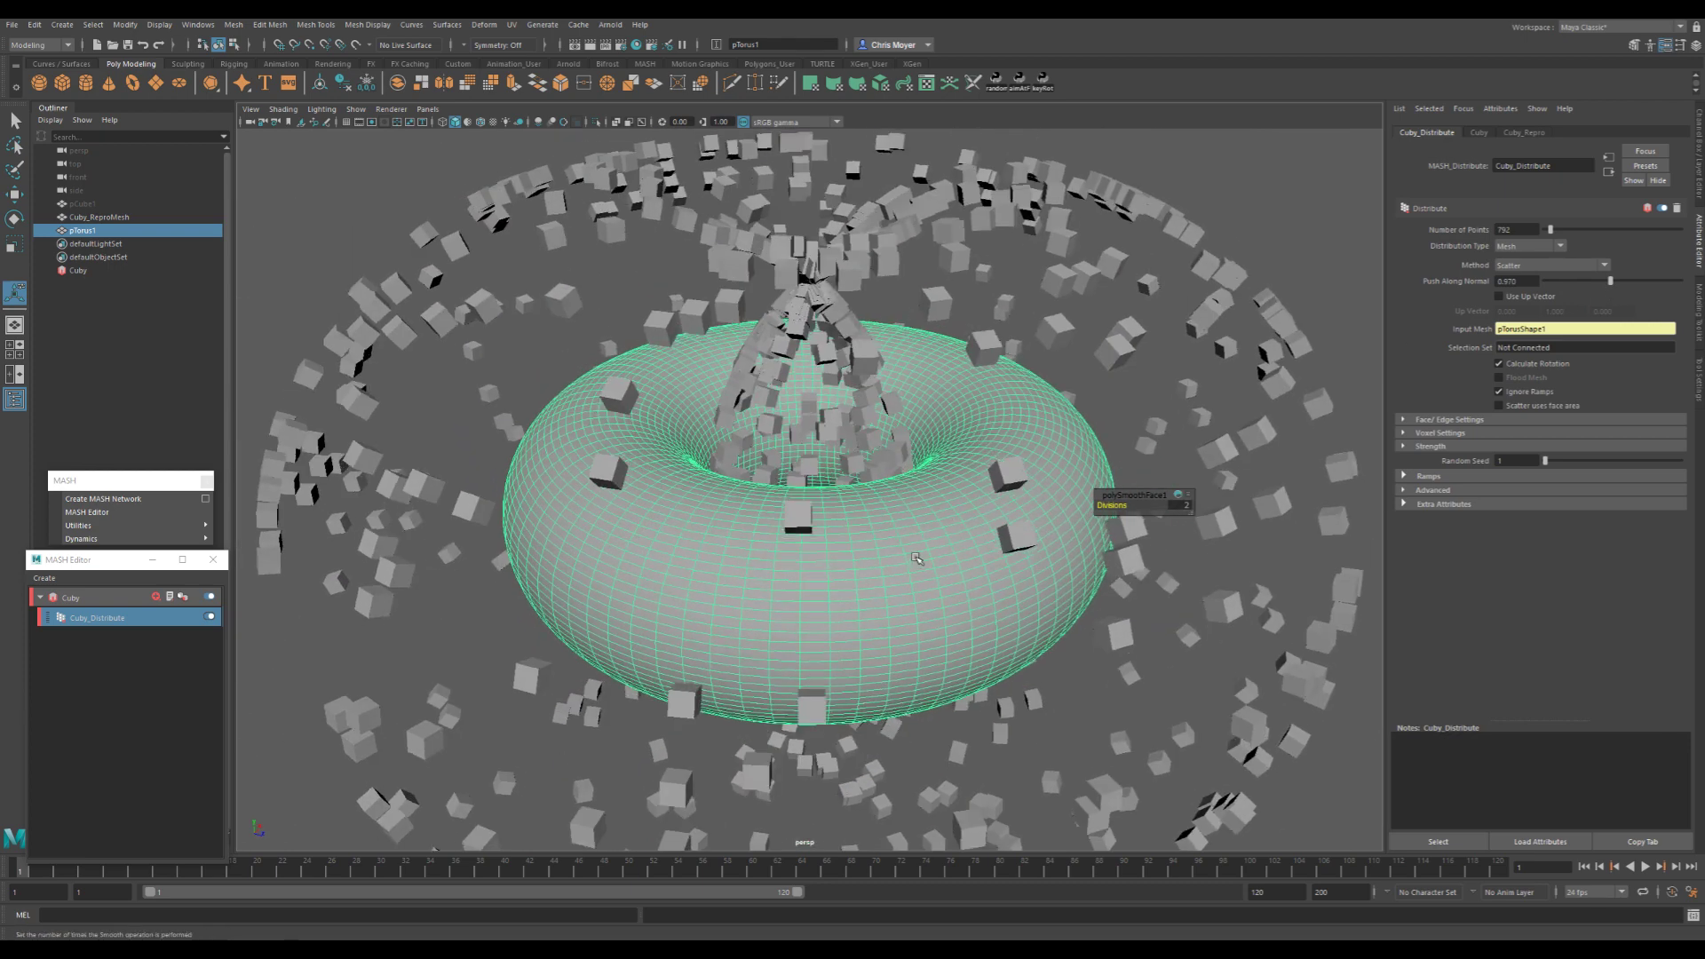
- Display the face normals on the torus and look at them up close
click(914, 535)
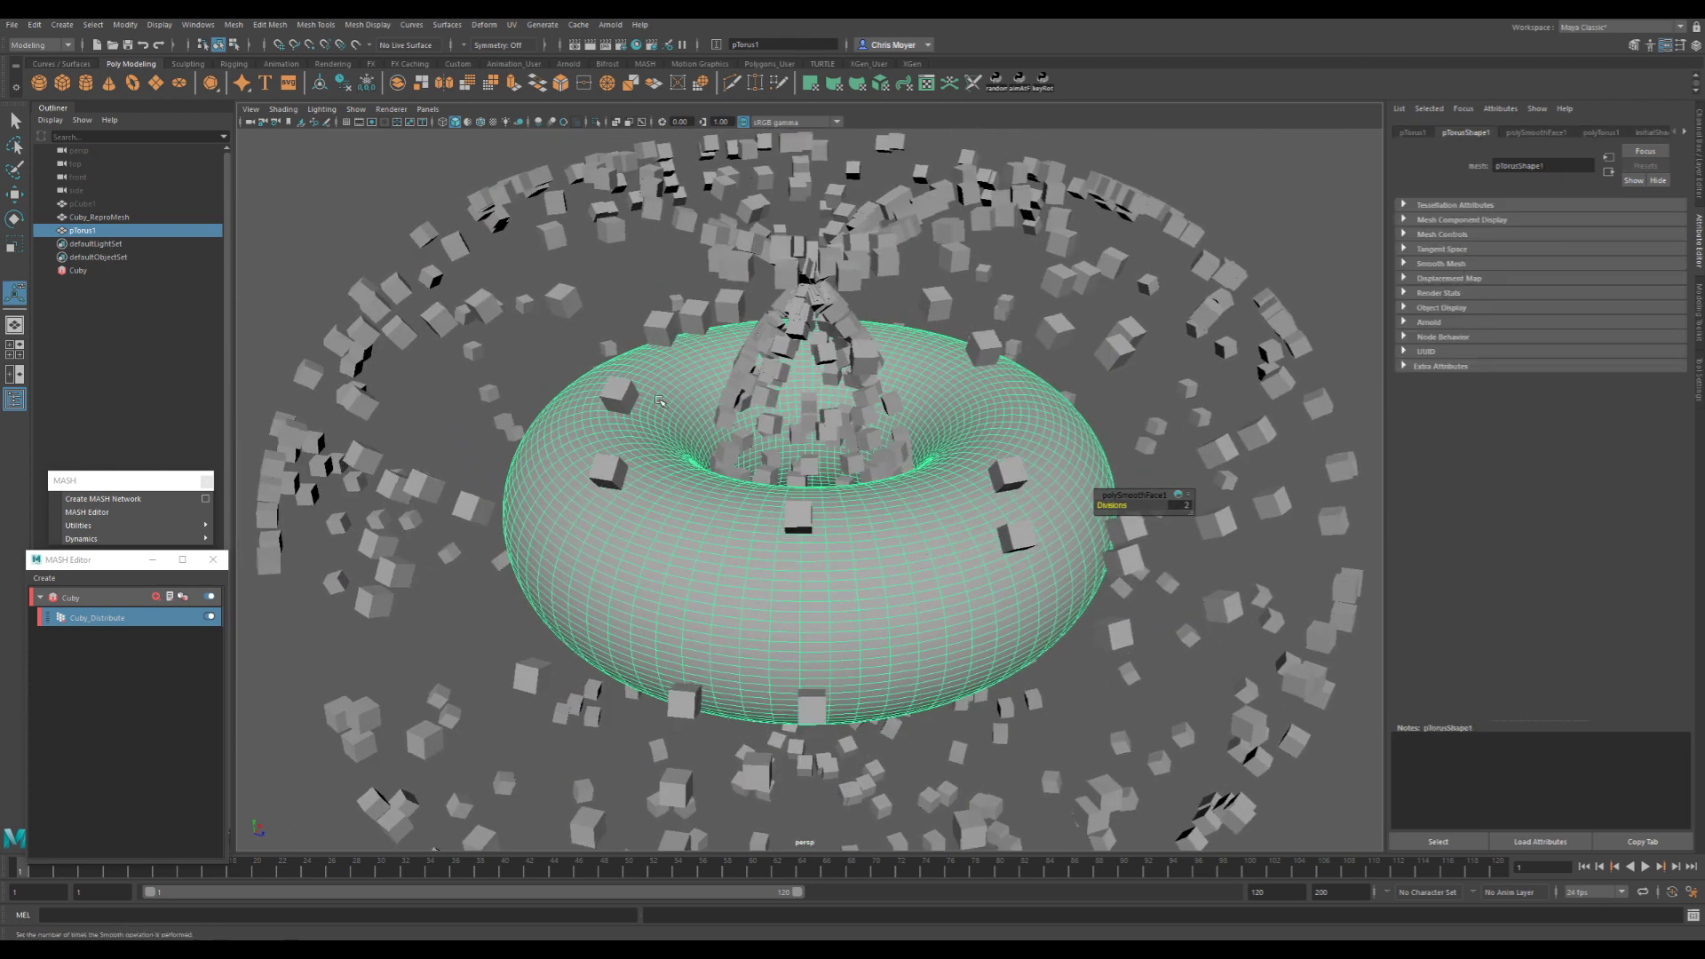
click(161, 25)
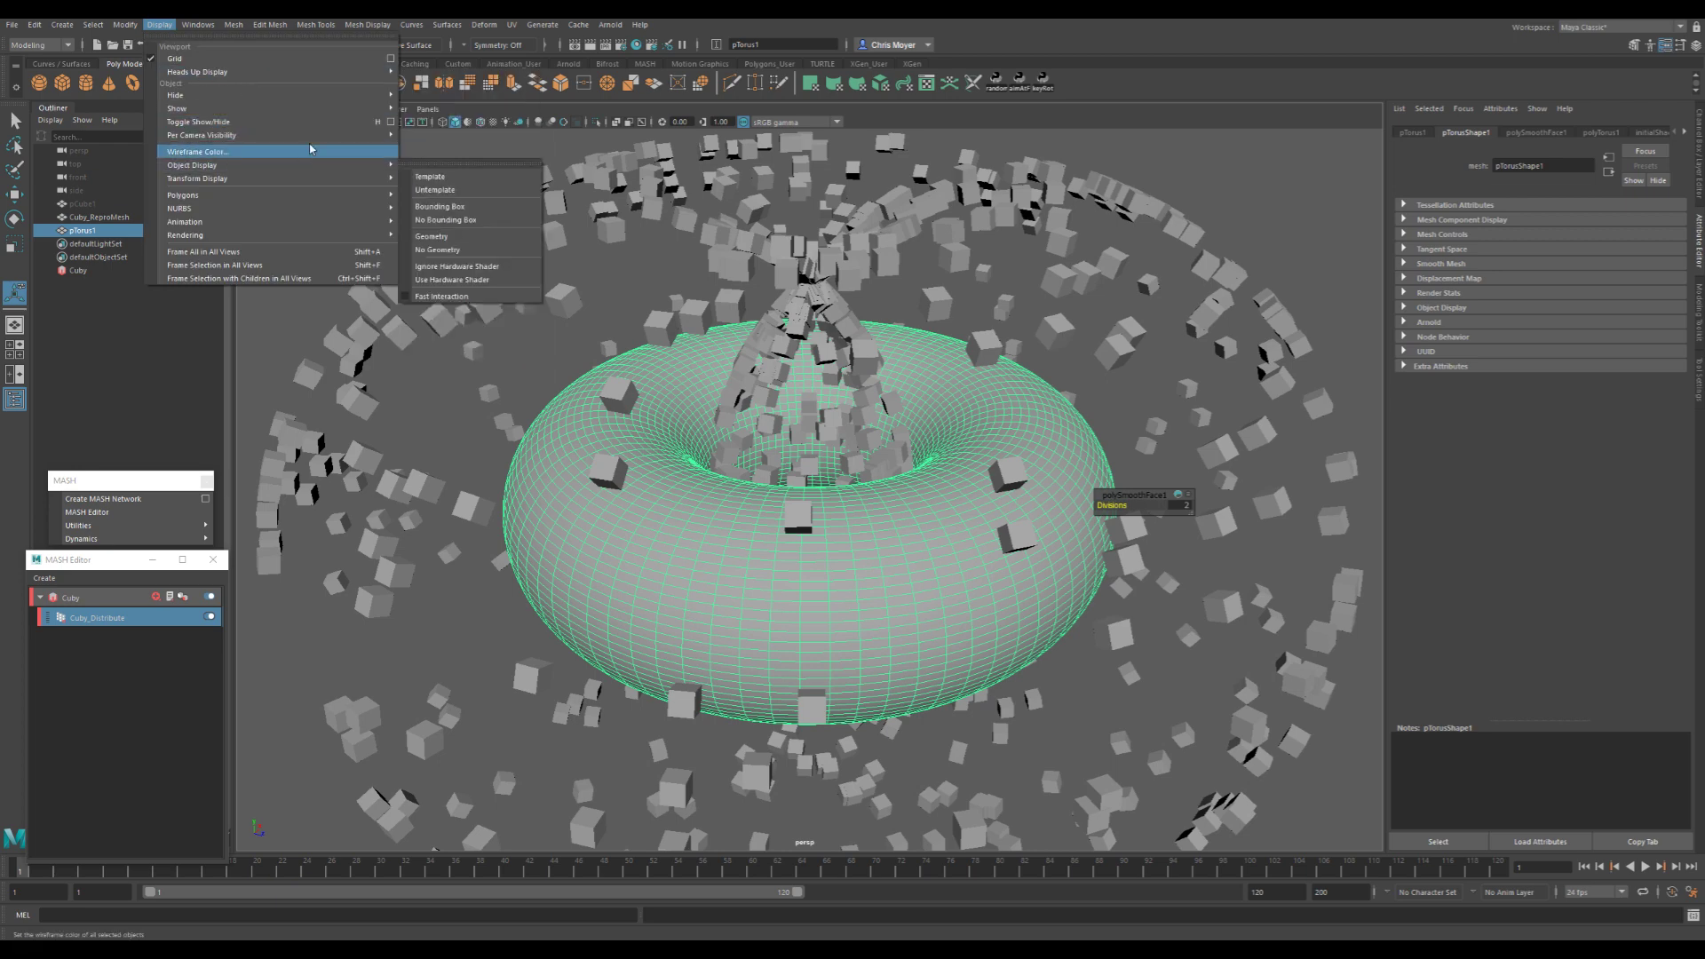
mouse_move(326, 111)
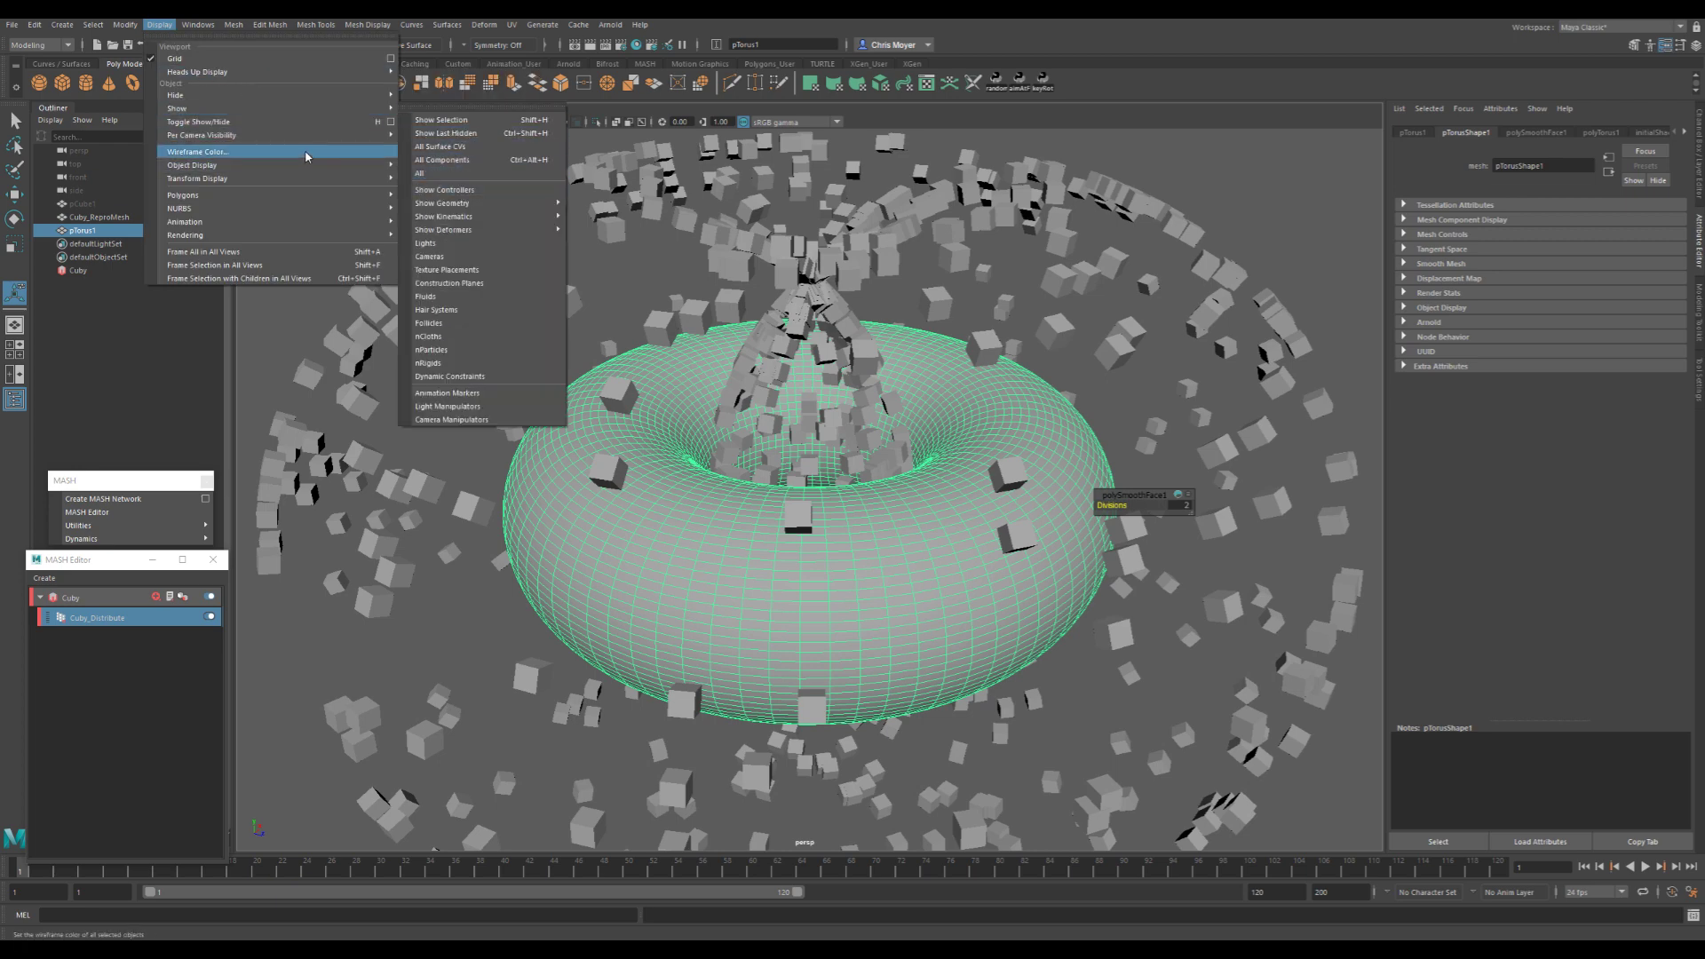
mouse_move(351, 195)
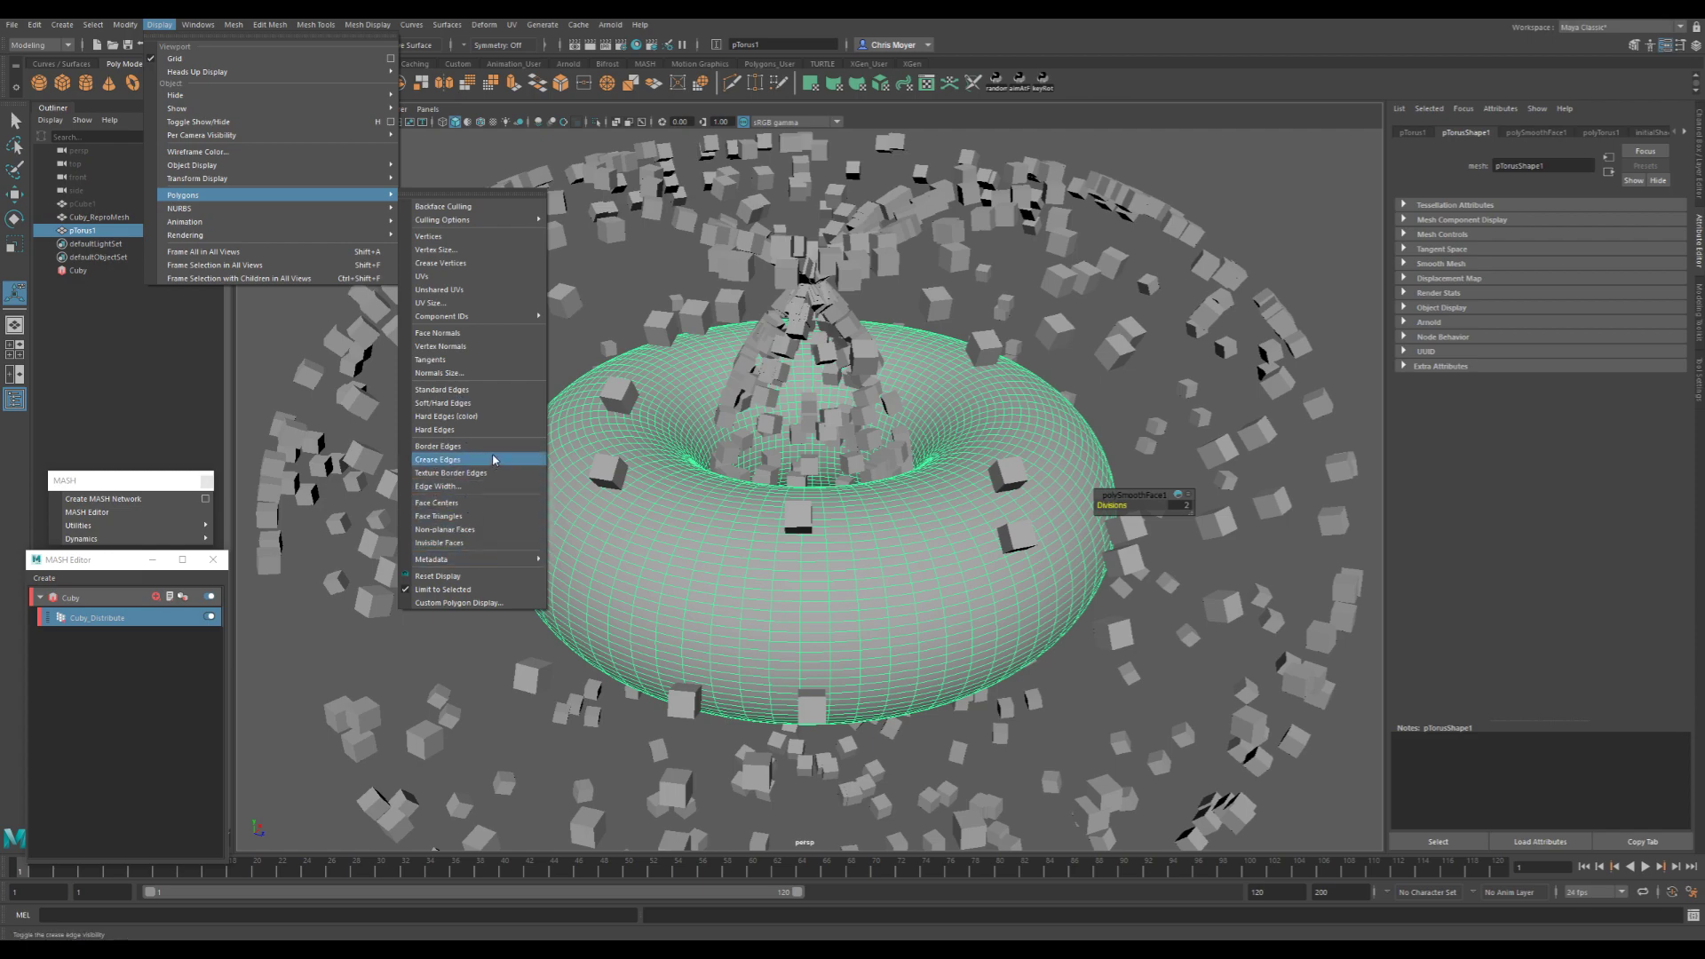
click(500, 332)
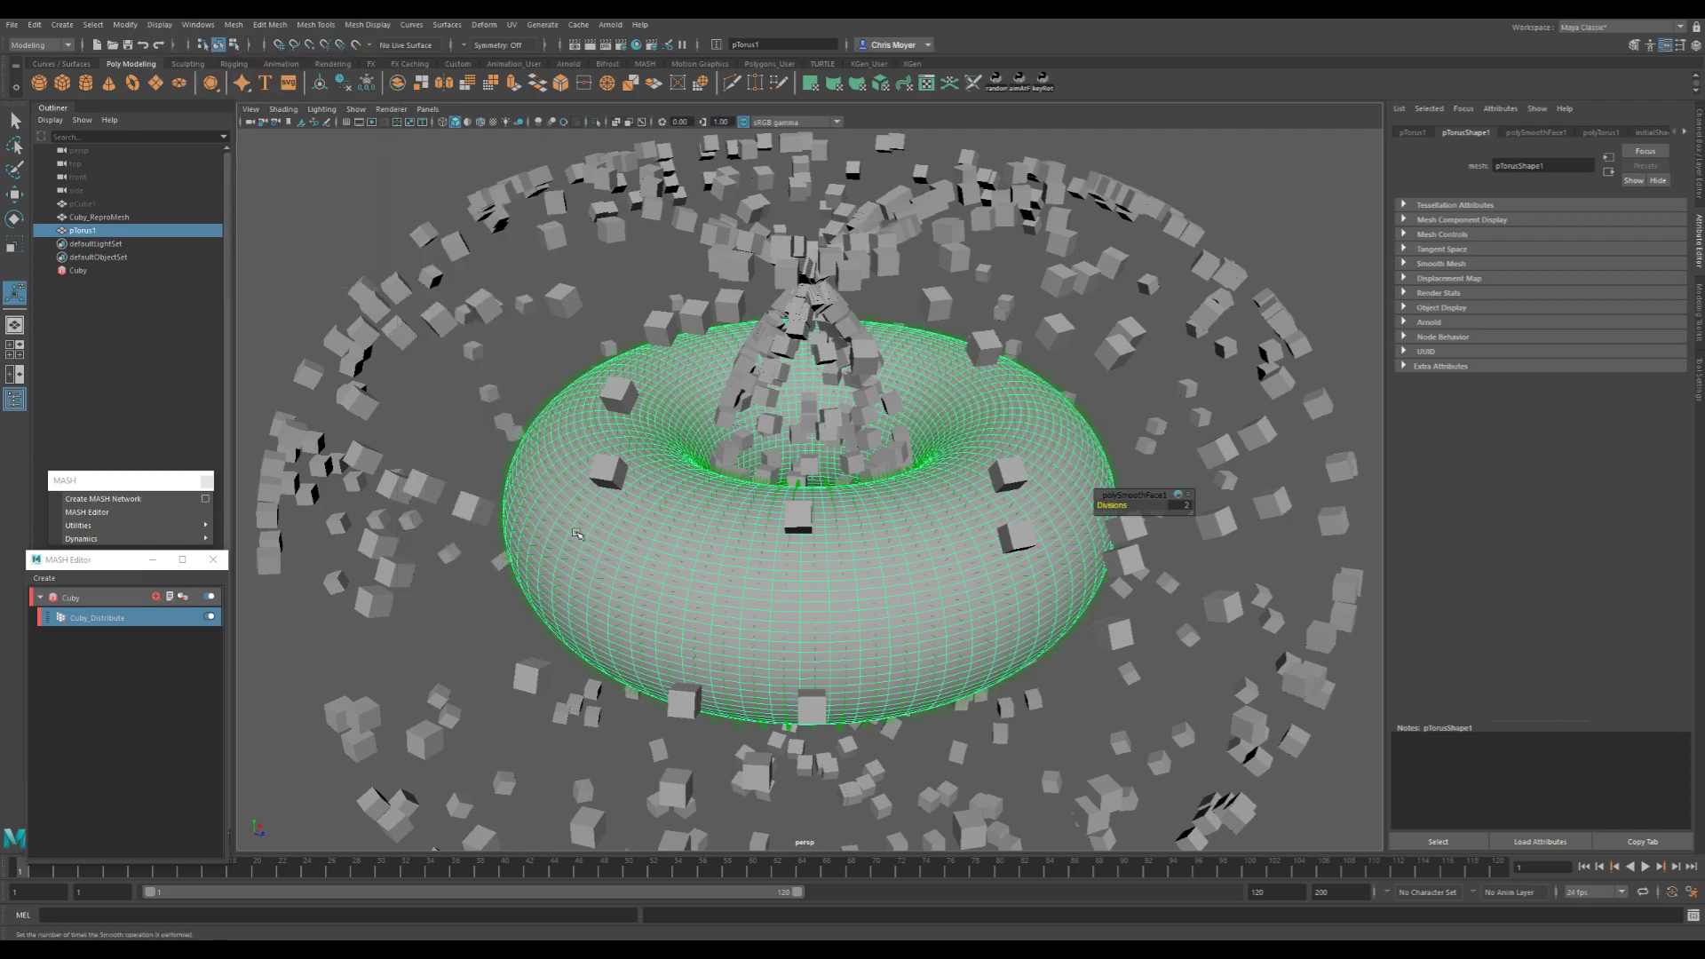
alt+right_drag(578, 536, 921, 487)
alt+middle_drag(796, 484, 928, 409)
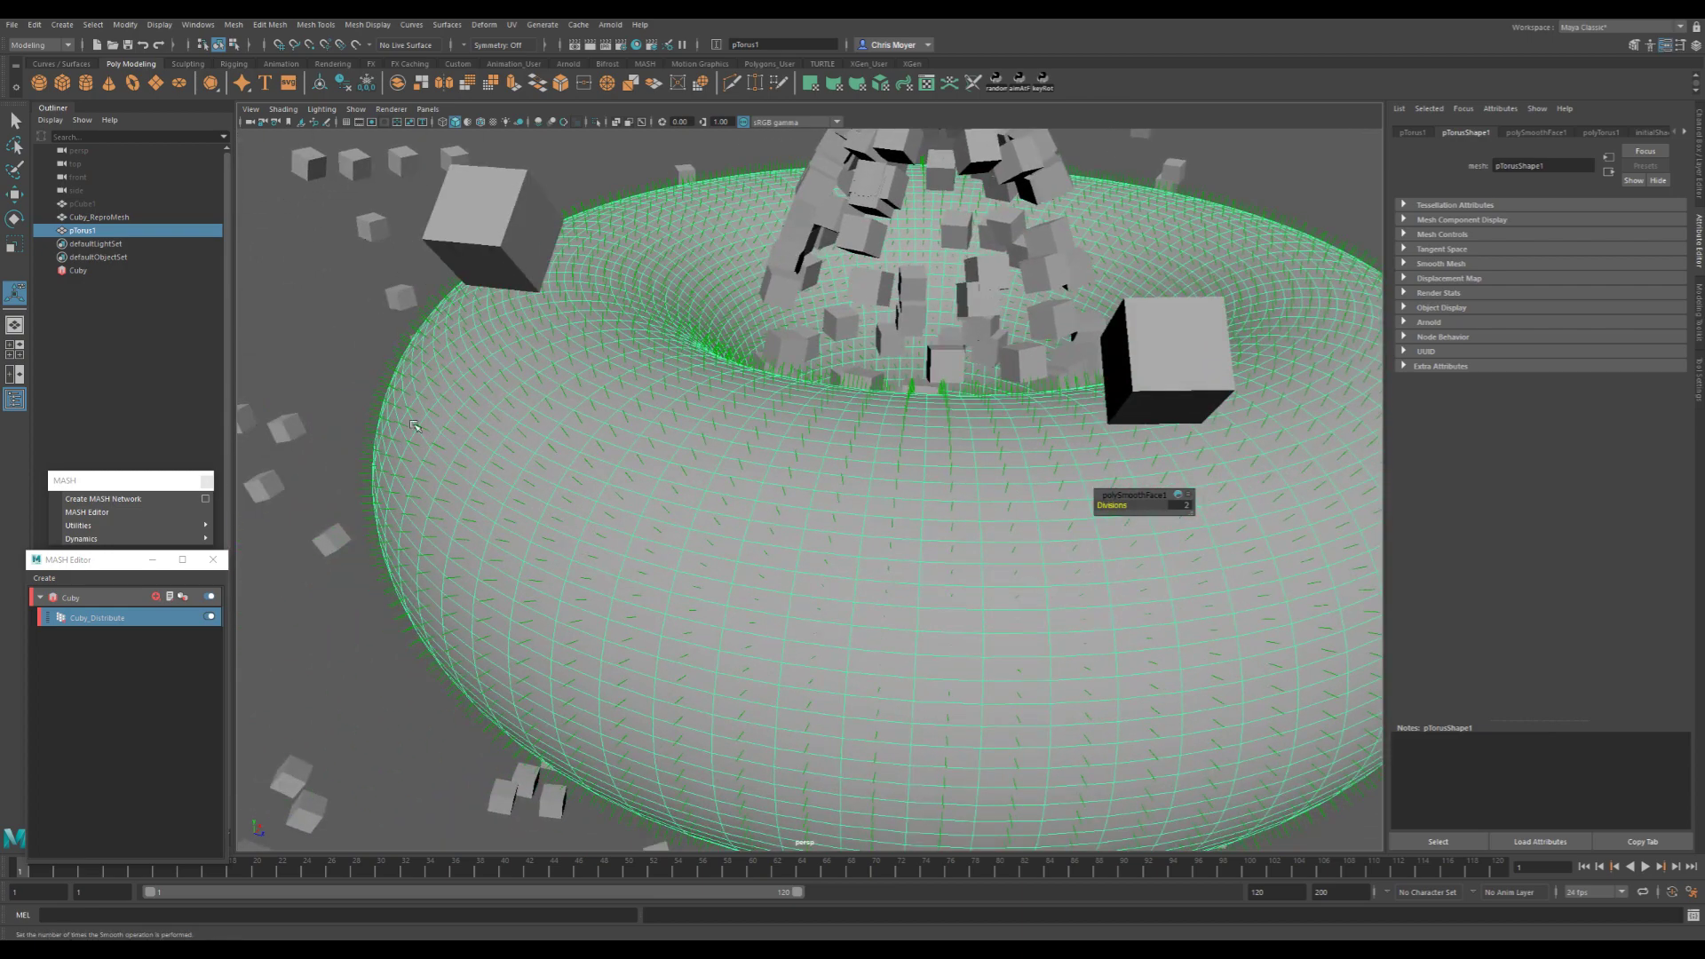
- Lower the Distribute node's Push Along Normal to 0, and set it to -1
click(110, 619)
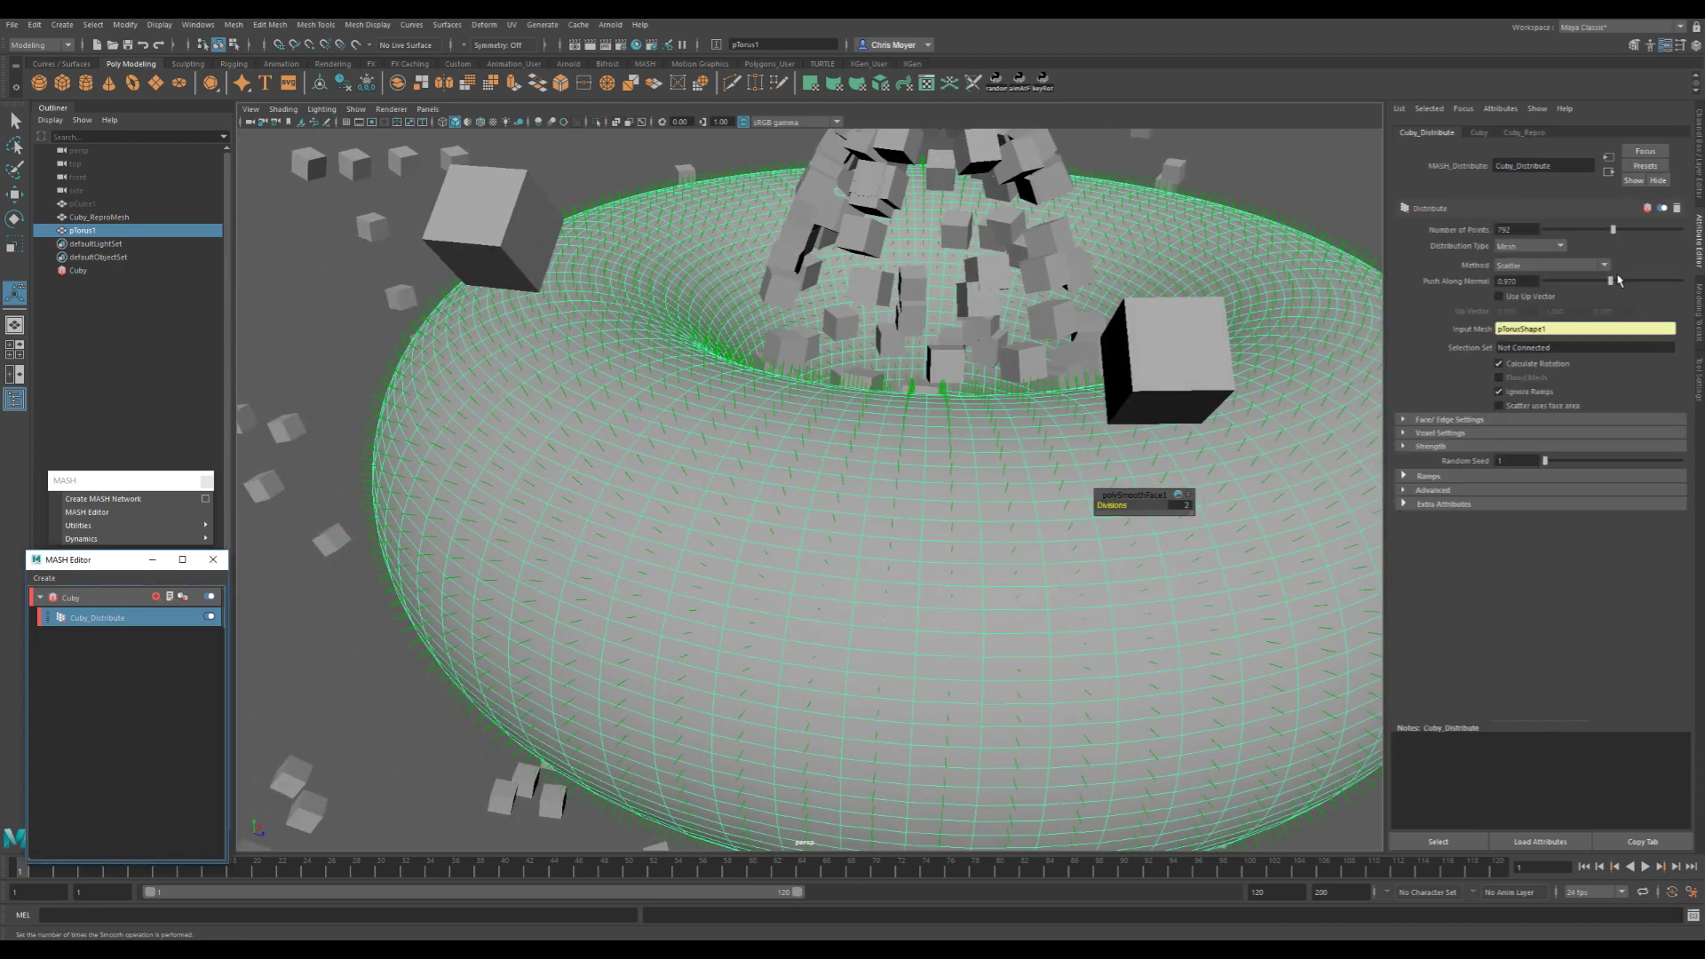
drag(1617, 281, 1545, 327)
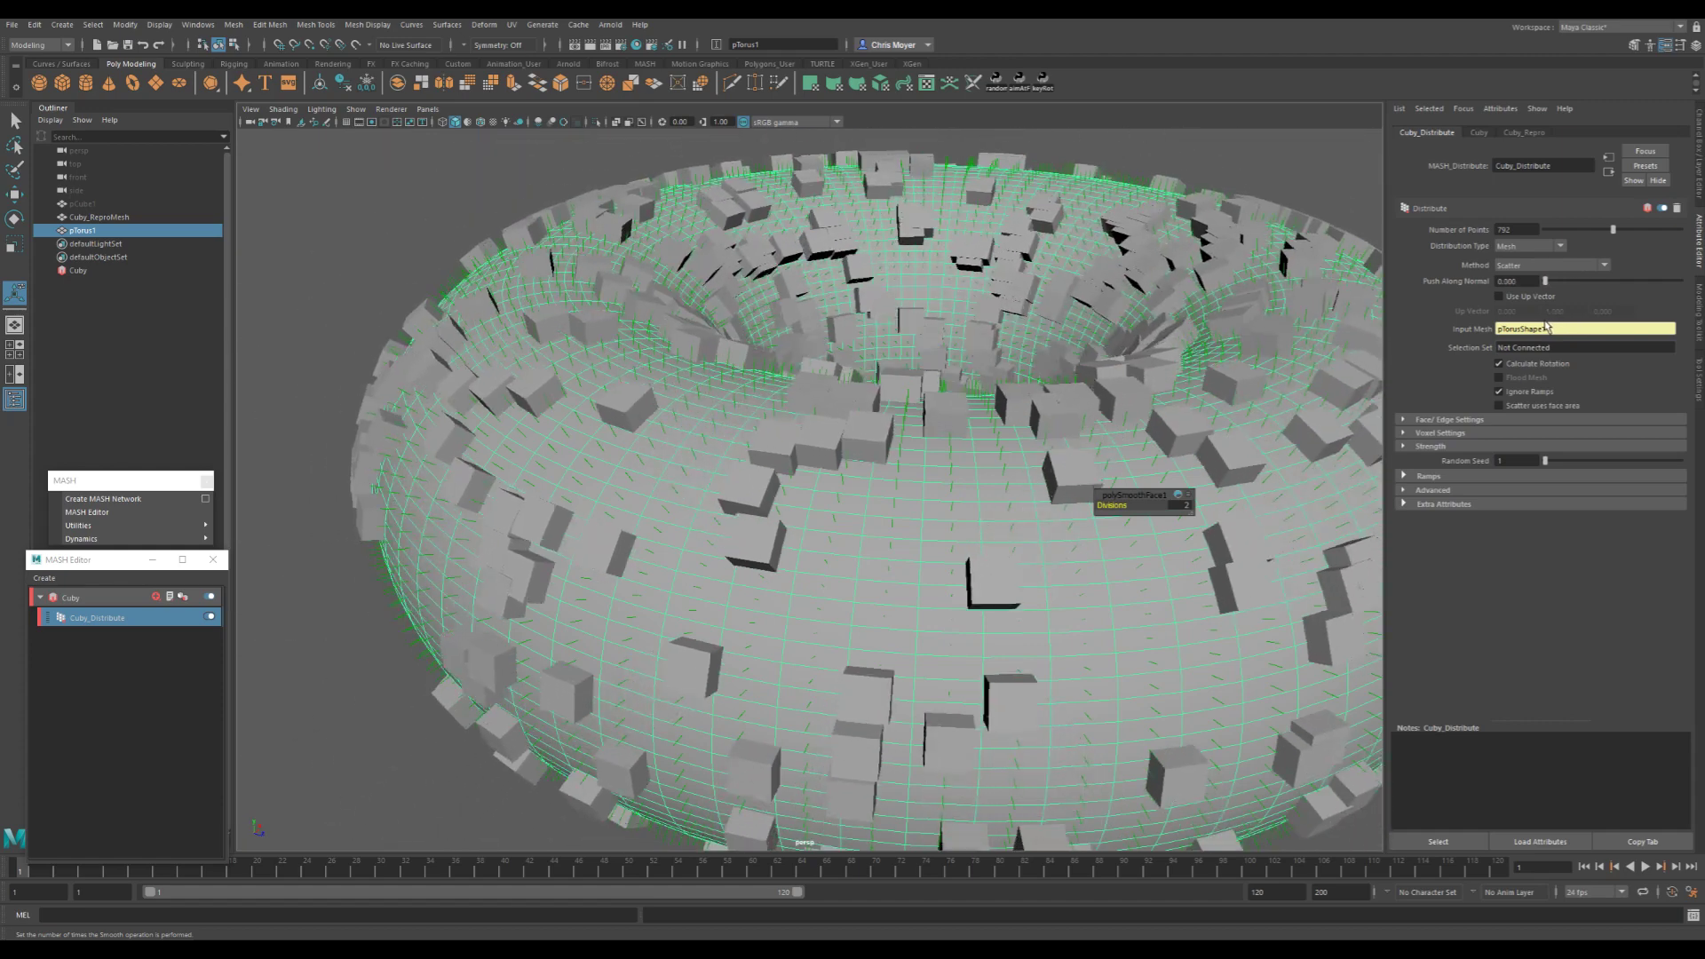
click(1510, 280)
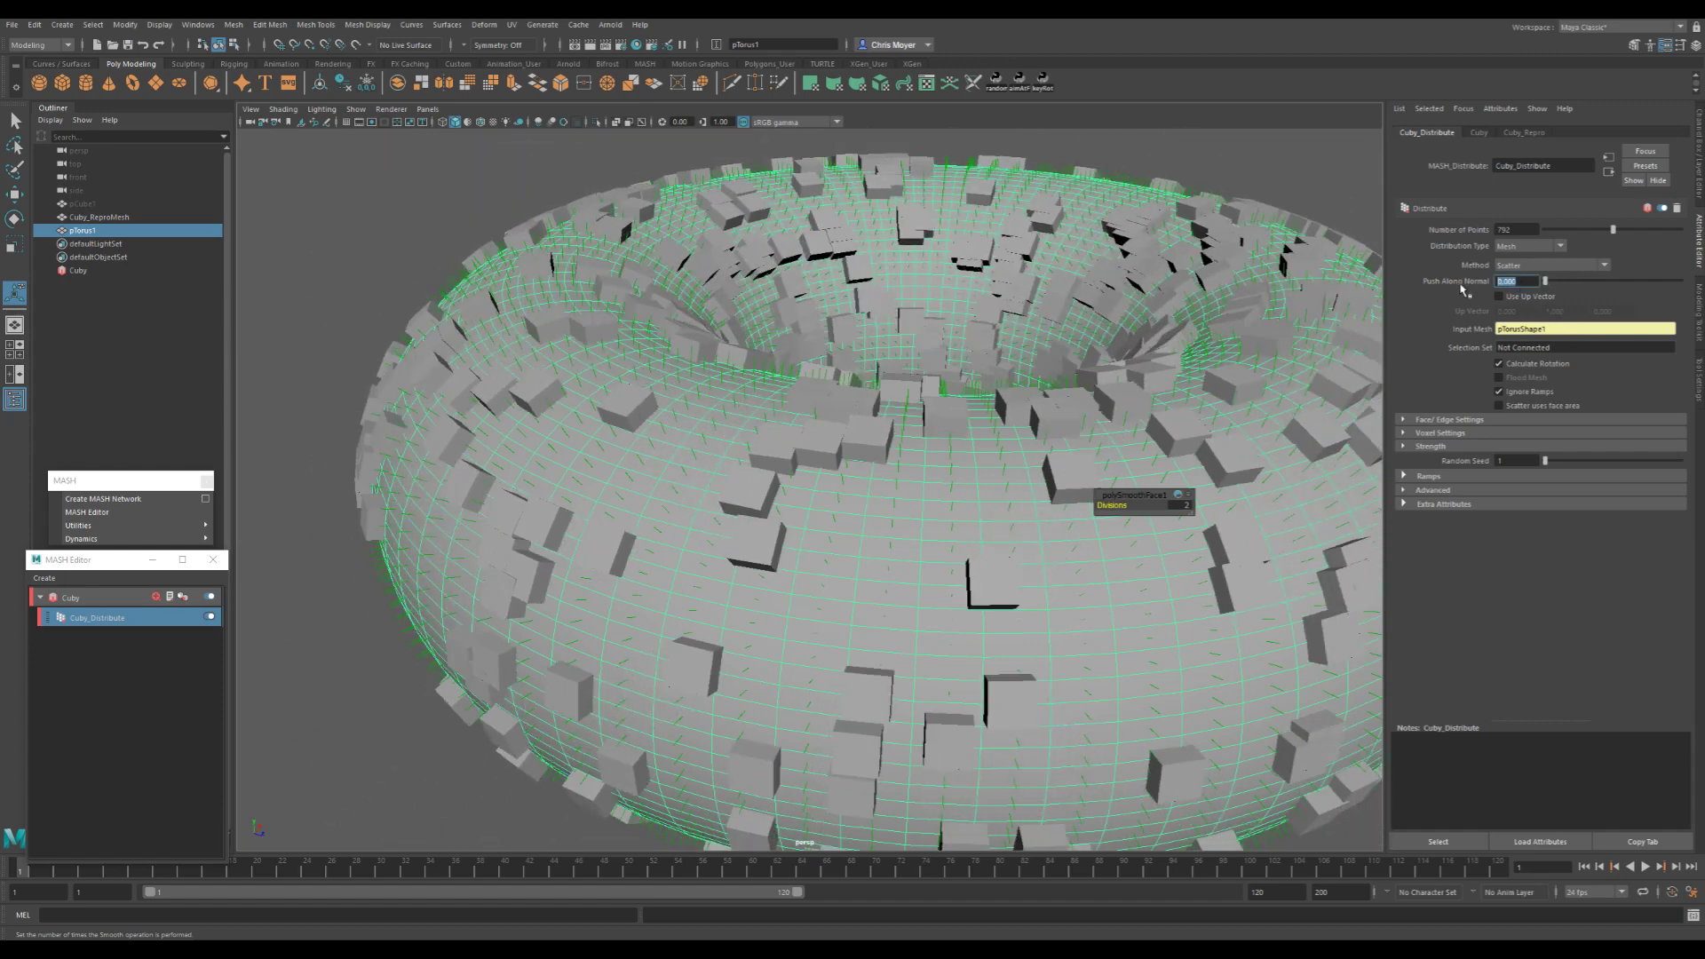
text(1)
key(Return)
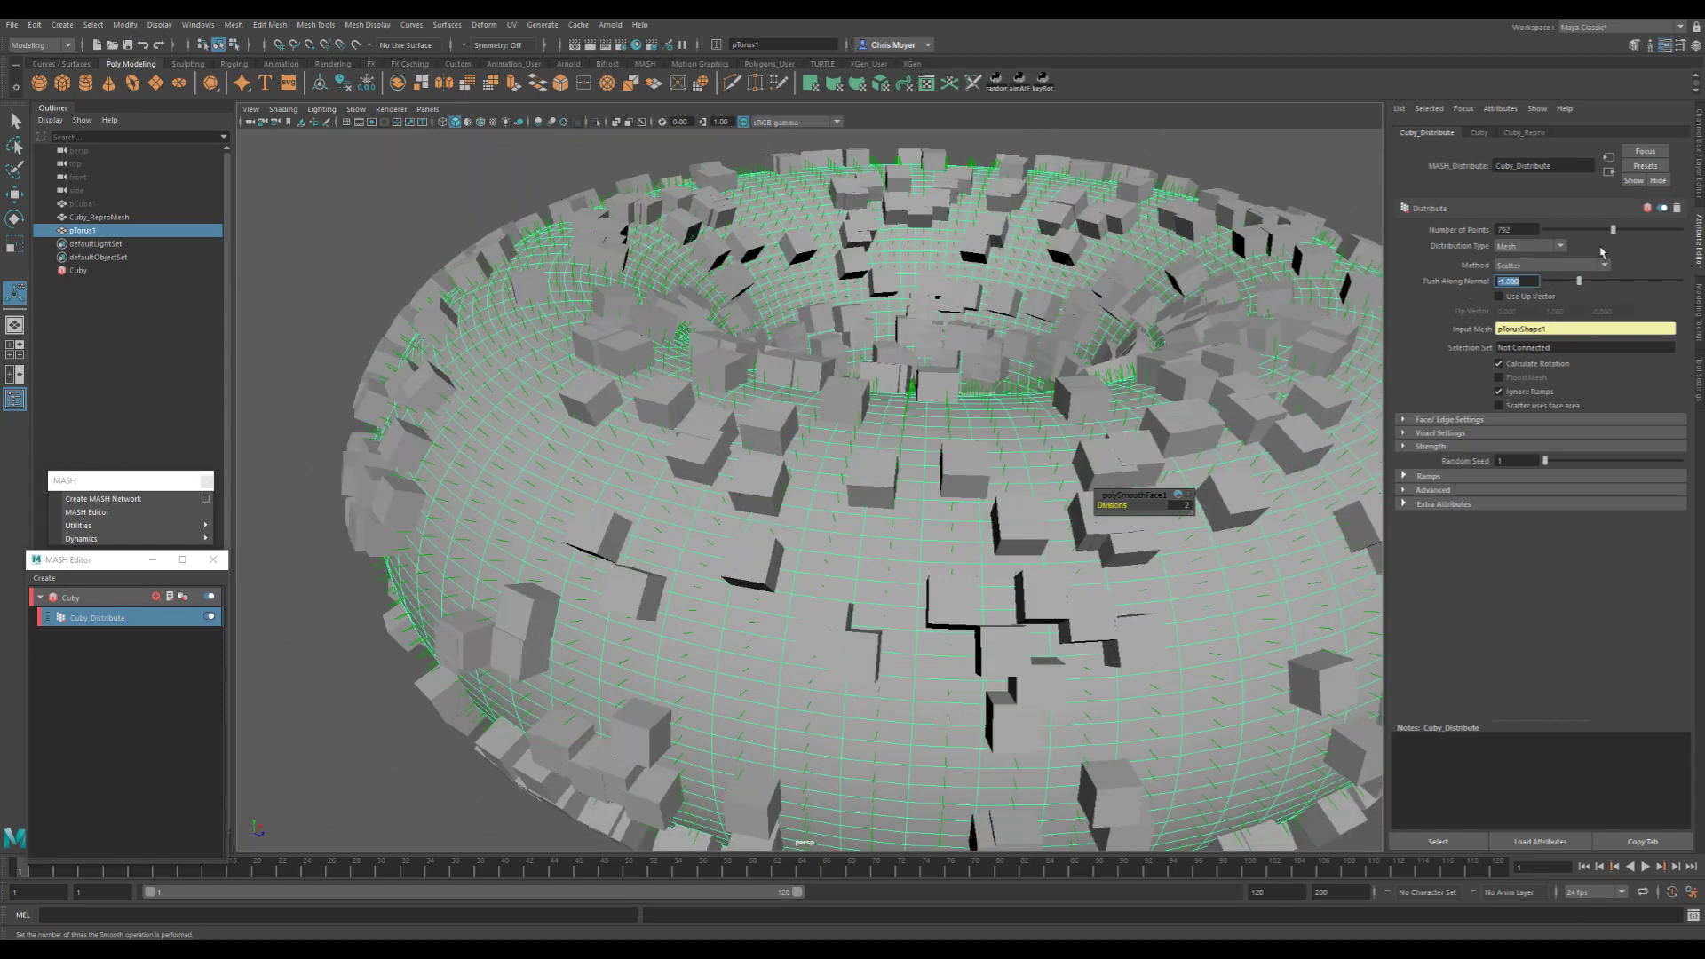
- Vary Push Along Normal from about -0.87 to about 0.52 while viewing the cubes and torus in wireframe
drag(1578, 283, 1584, 288)
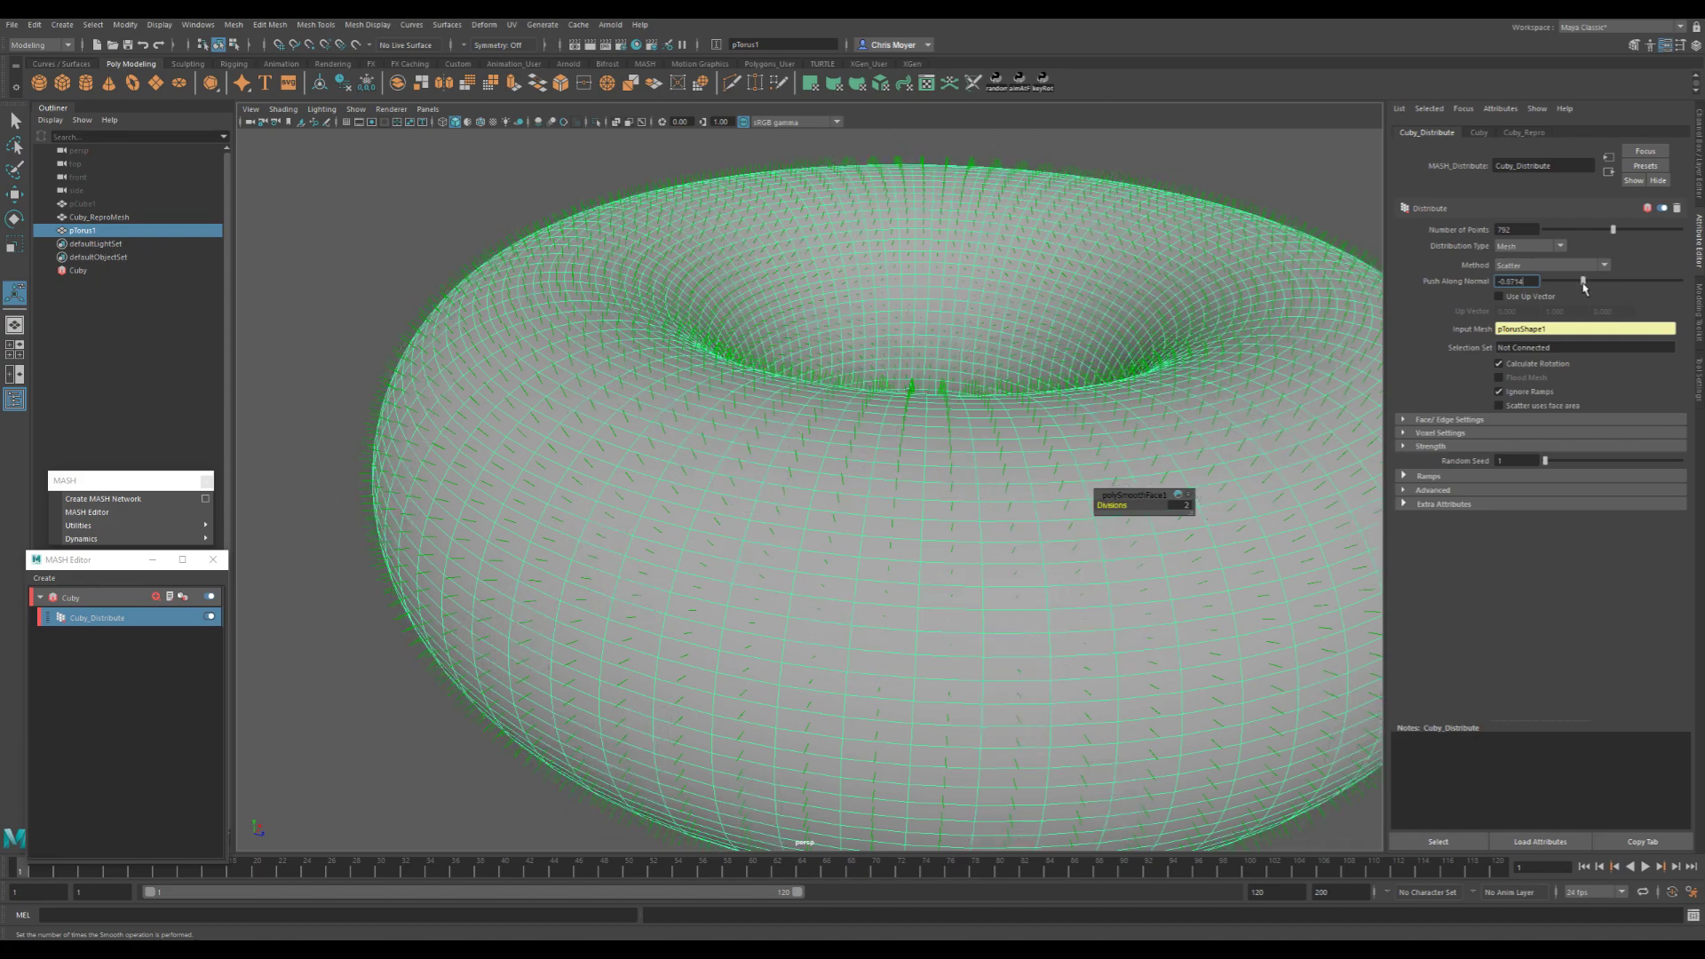
key(4)
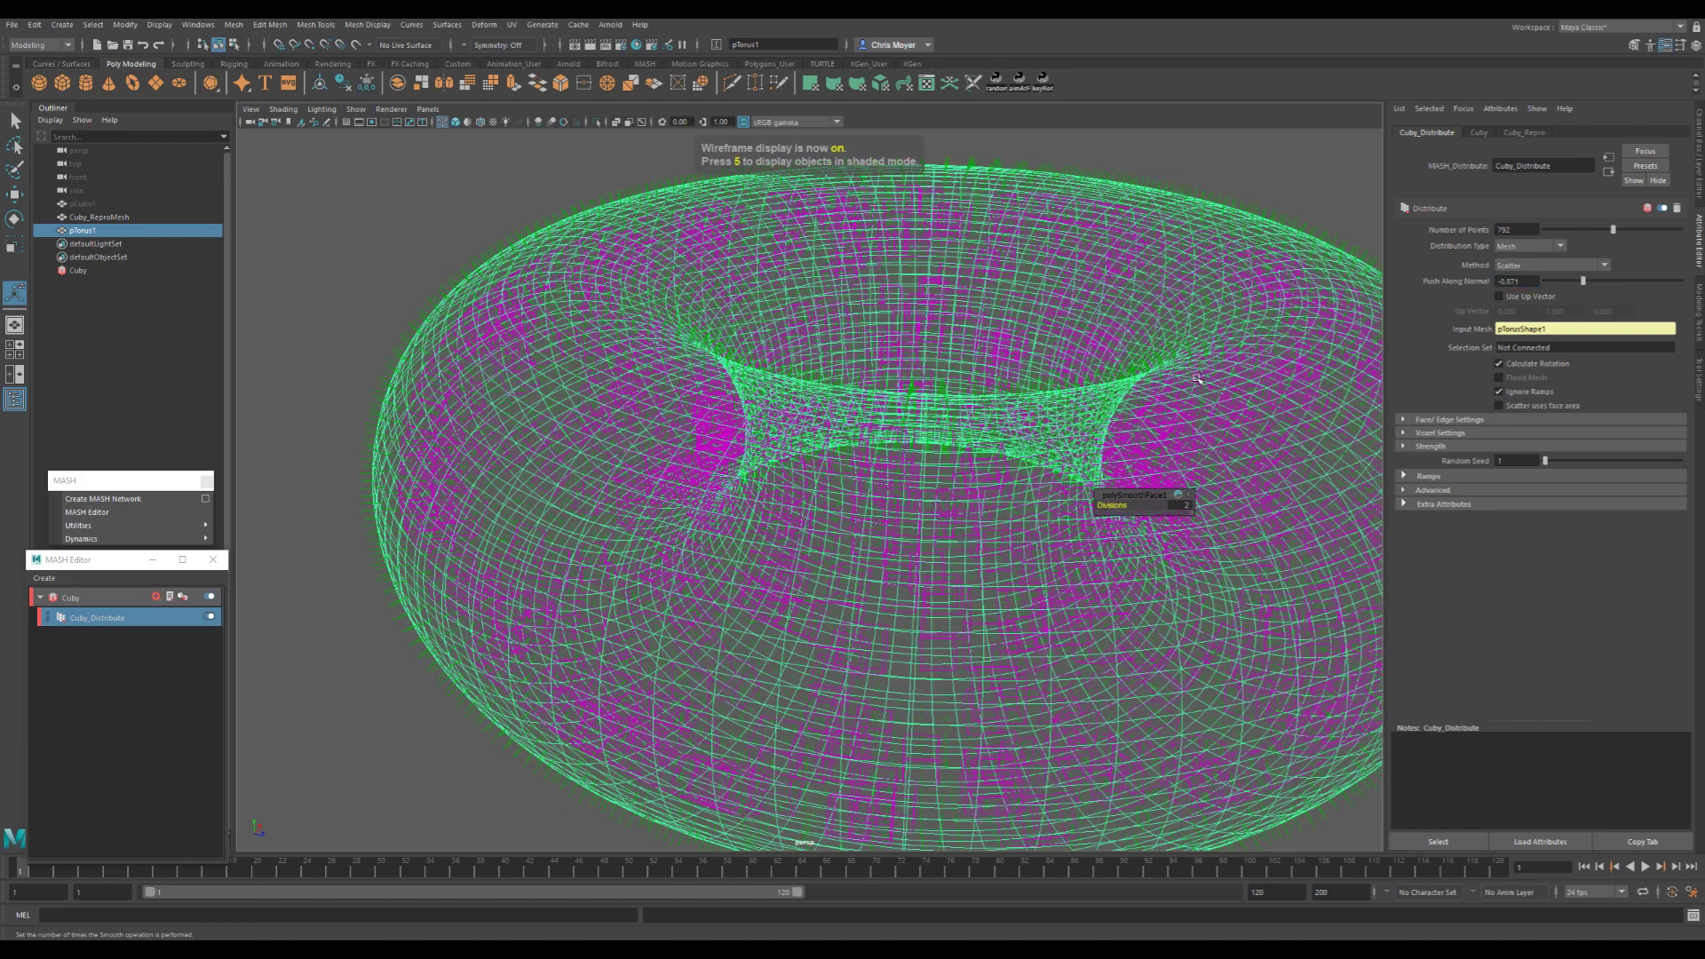
mouse_move(952, 438)
alt+mouse_down()
mouse_move(953, 381)
mouse_move(957, 435)
alt+mouse_up()
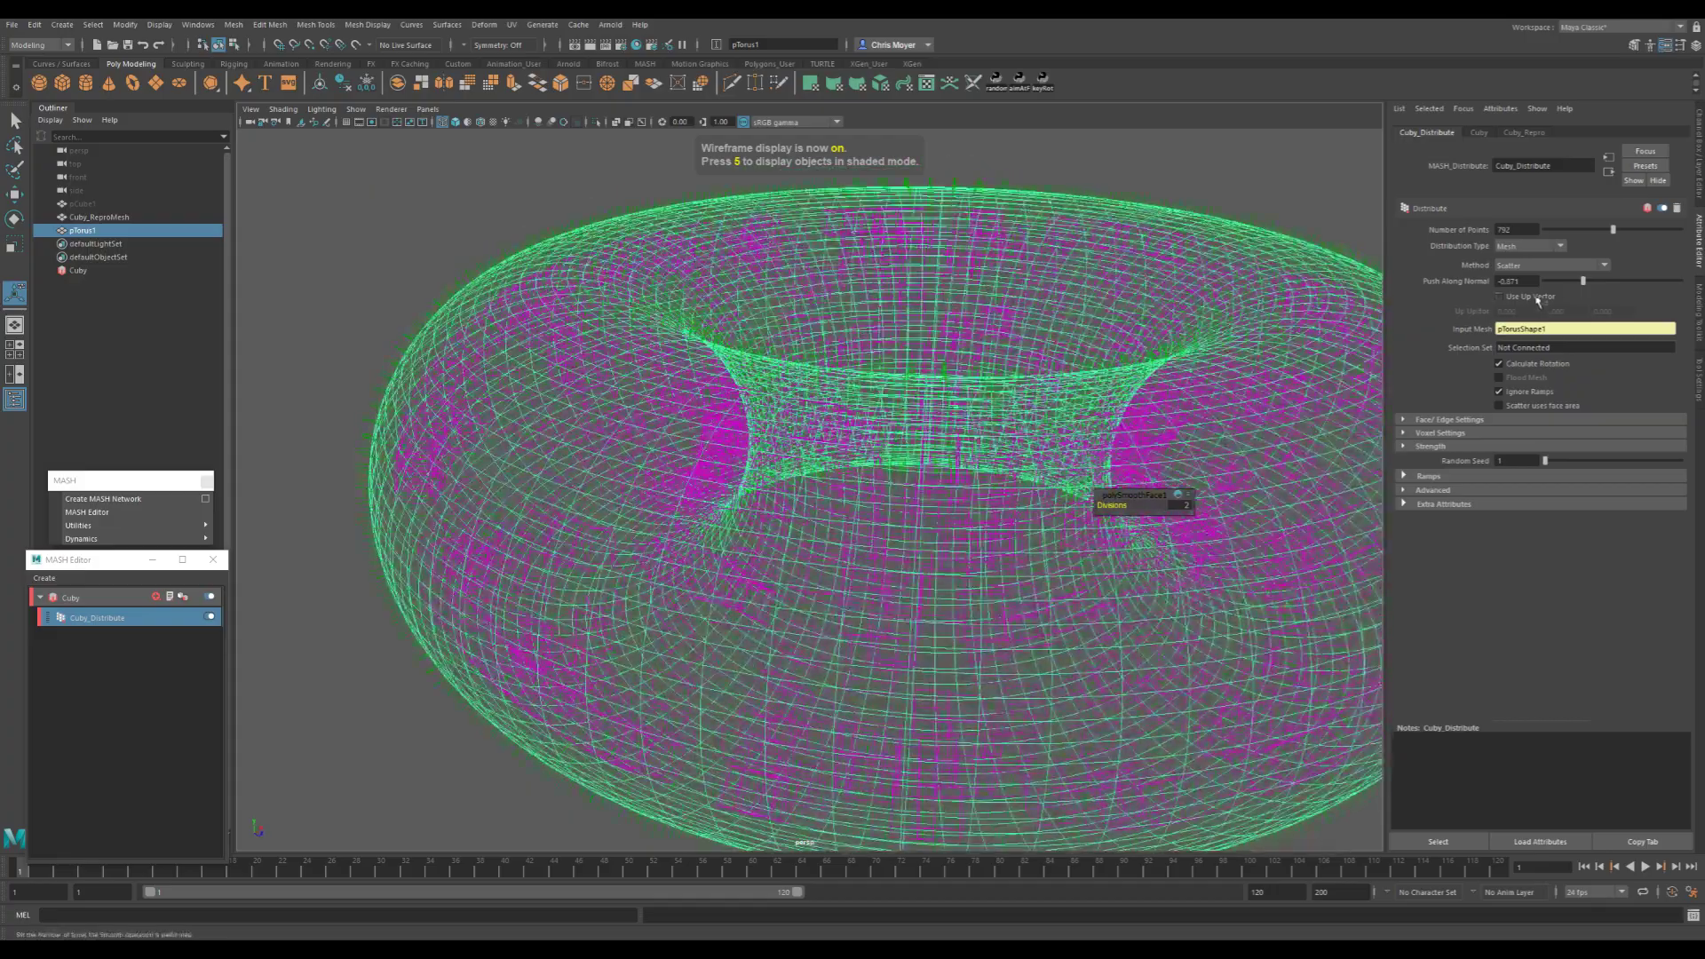
drag(1588, 288, 1608, 312)
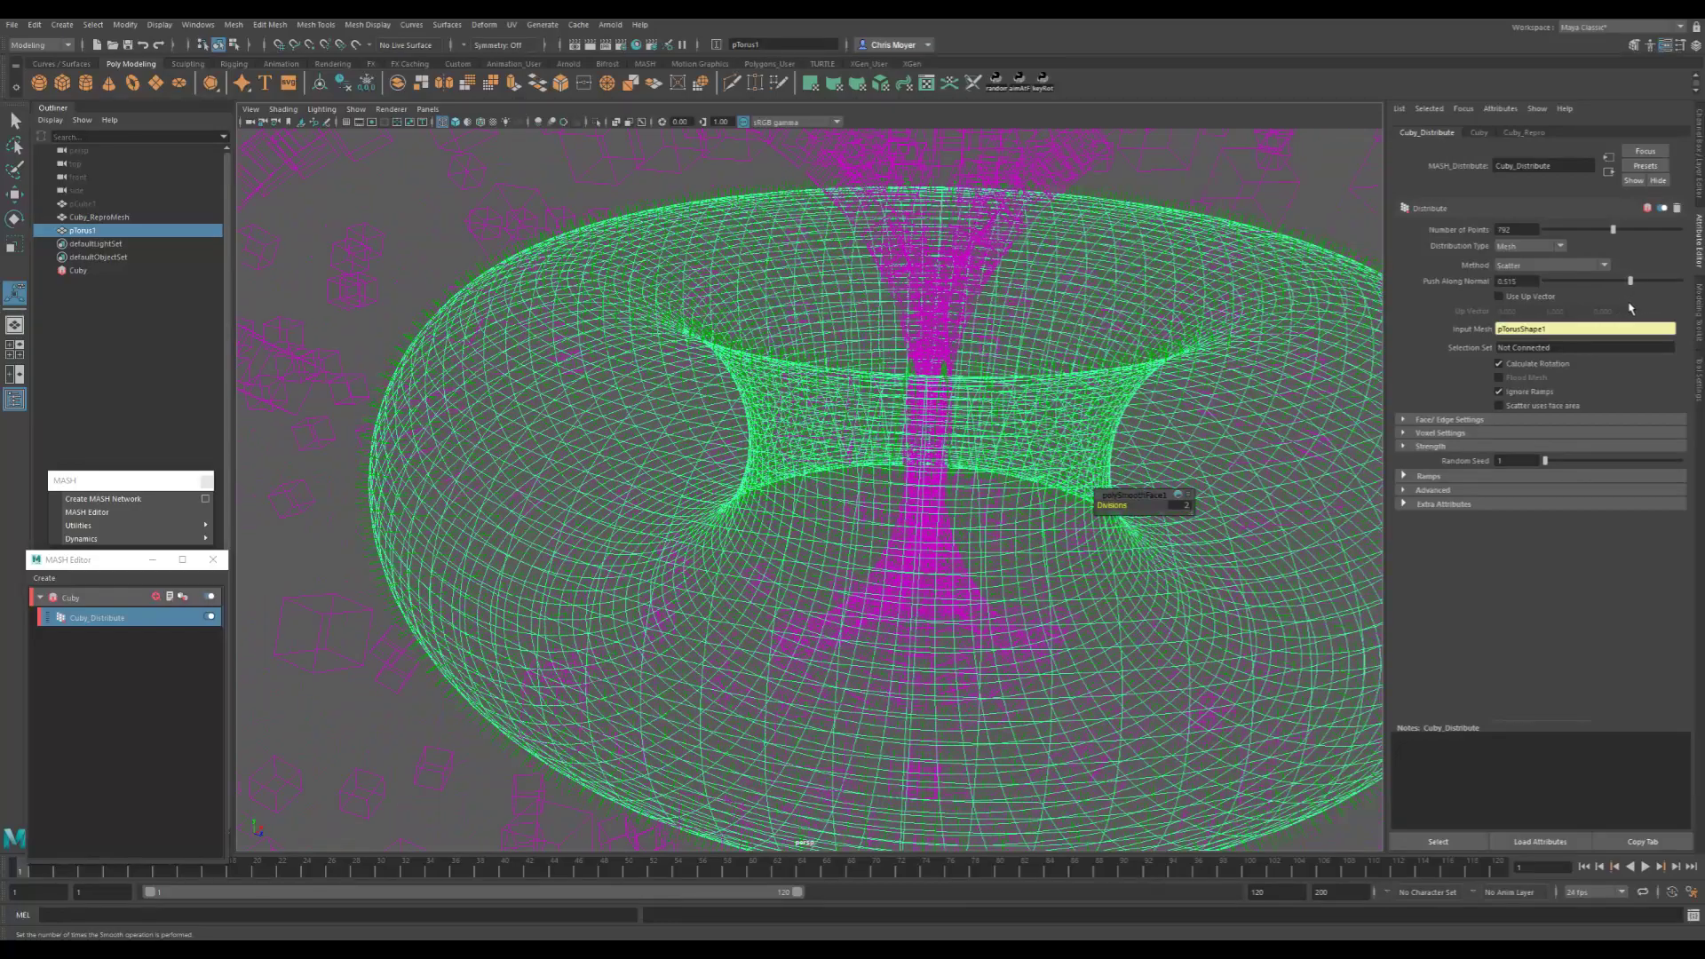
- Restore the shaded display and reduce Push Along Normal to about 0.38
key(5)
mouse_move(914, 462)
alt+mouse_down()
mouse_move(799, 365)
mouse_move(875, 456)
mouse_move(926, 480)
mouse_move(932, 355)
mouse_move(941, 397)
alt+mouse_up()
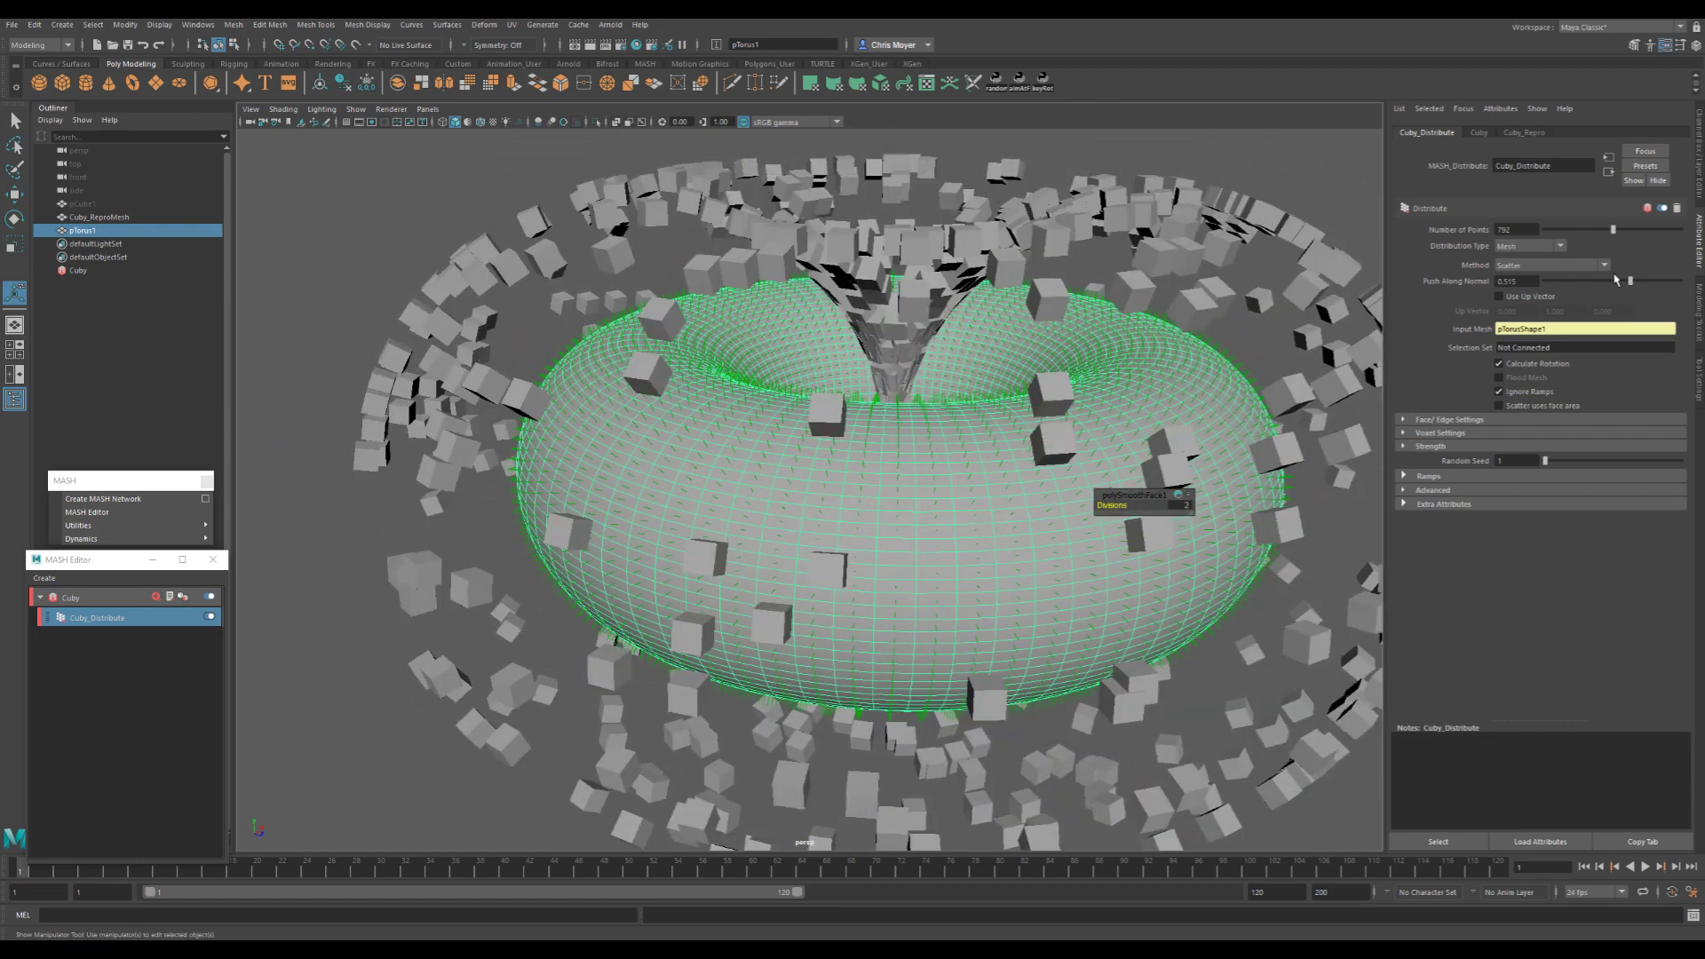
drag(1631, 282, 1625, 282)
mouse_move(914, 417)
alt+mouse_down()
mouse_move(955, 407)
mouse_move(941, 405)
alt+mouse_up()
- Reset Push Along Normal to 0 and hide the torus's face normals
double_click(1533, 283)
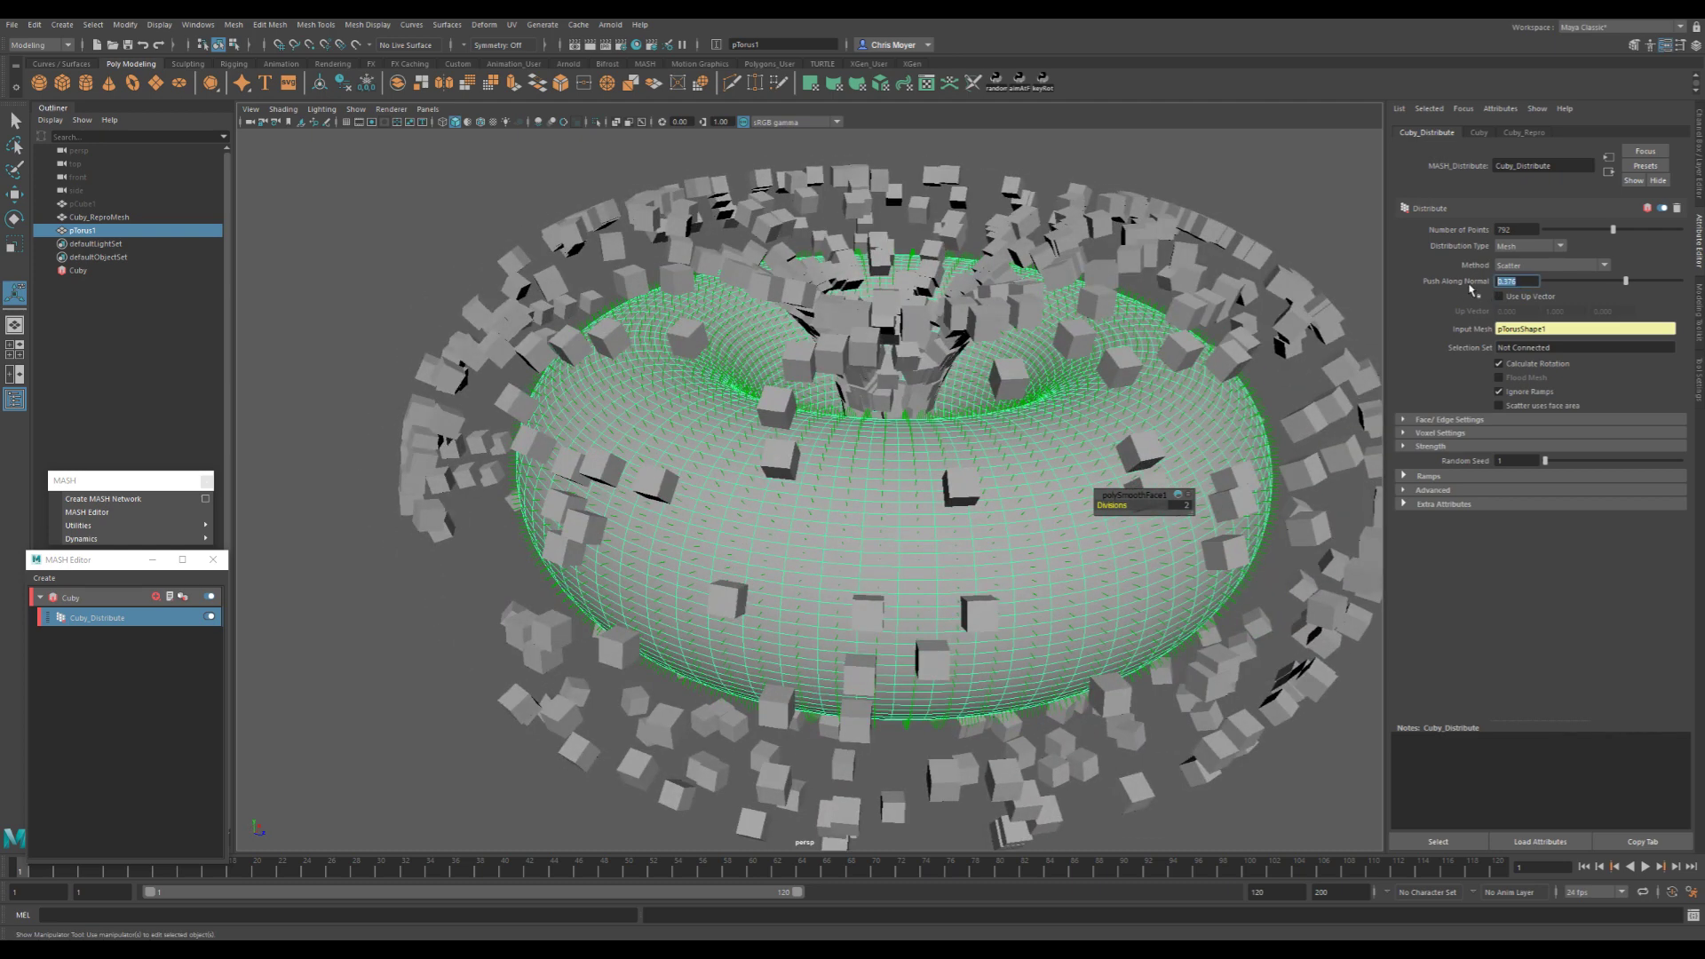
text(0)
key(Return)
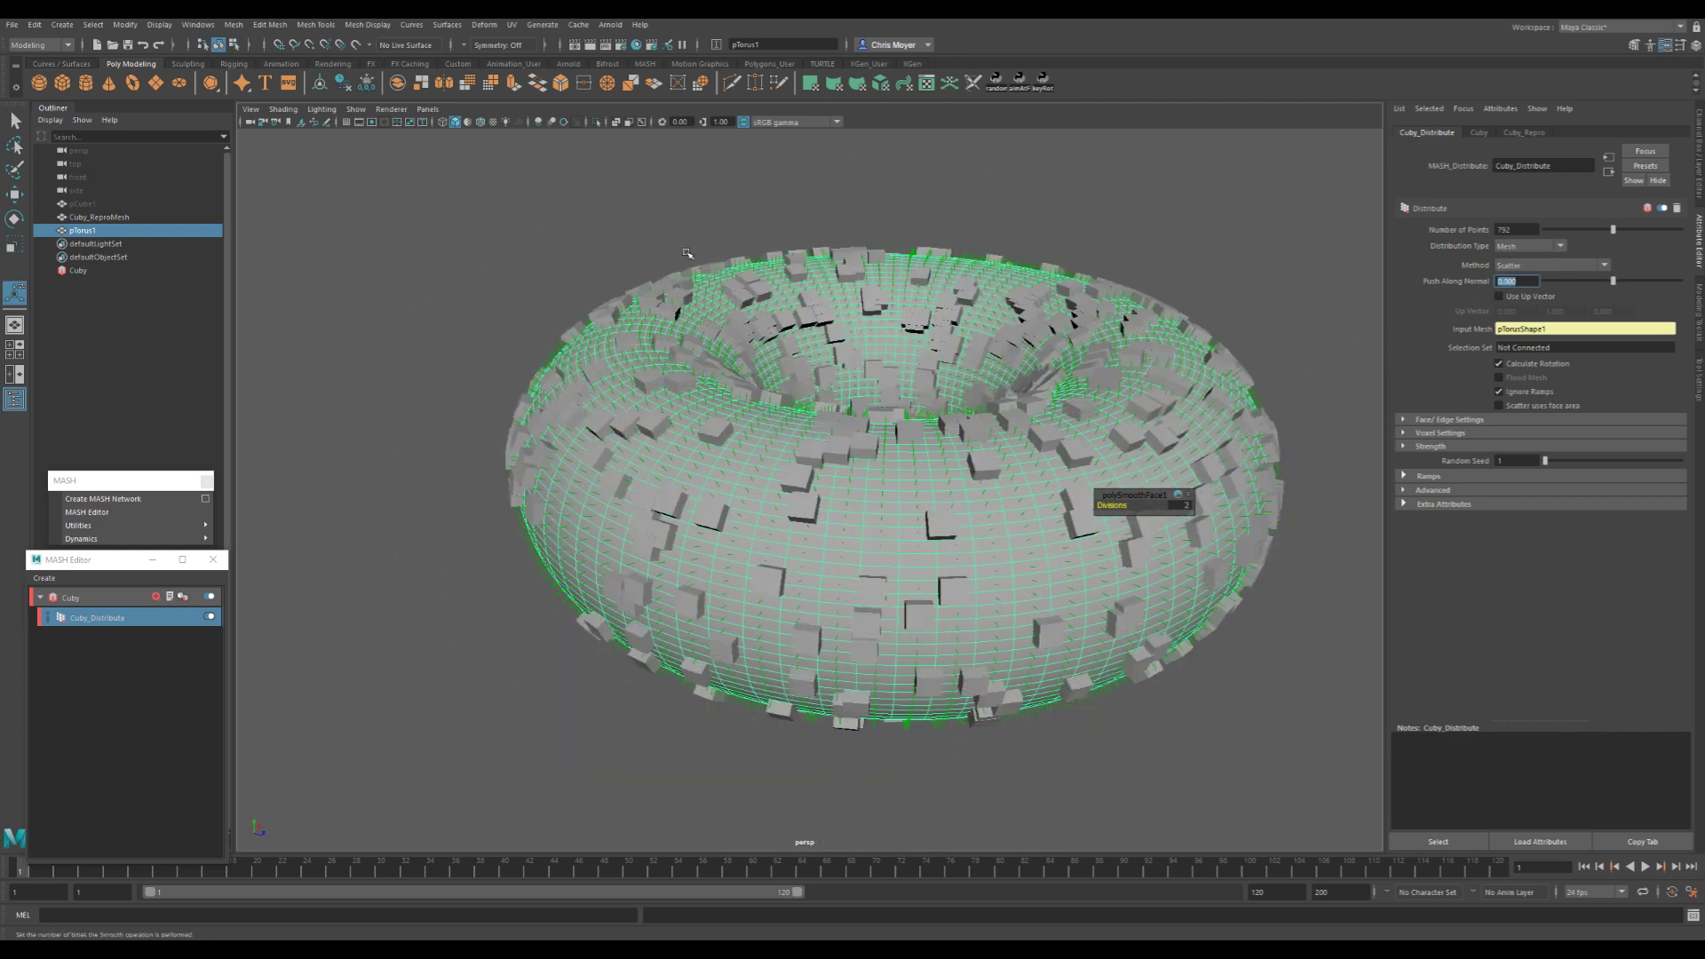
click(160, 24)
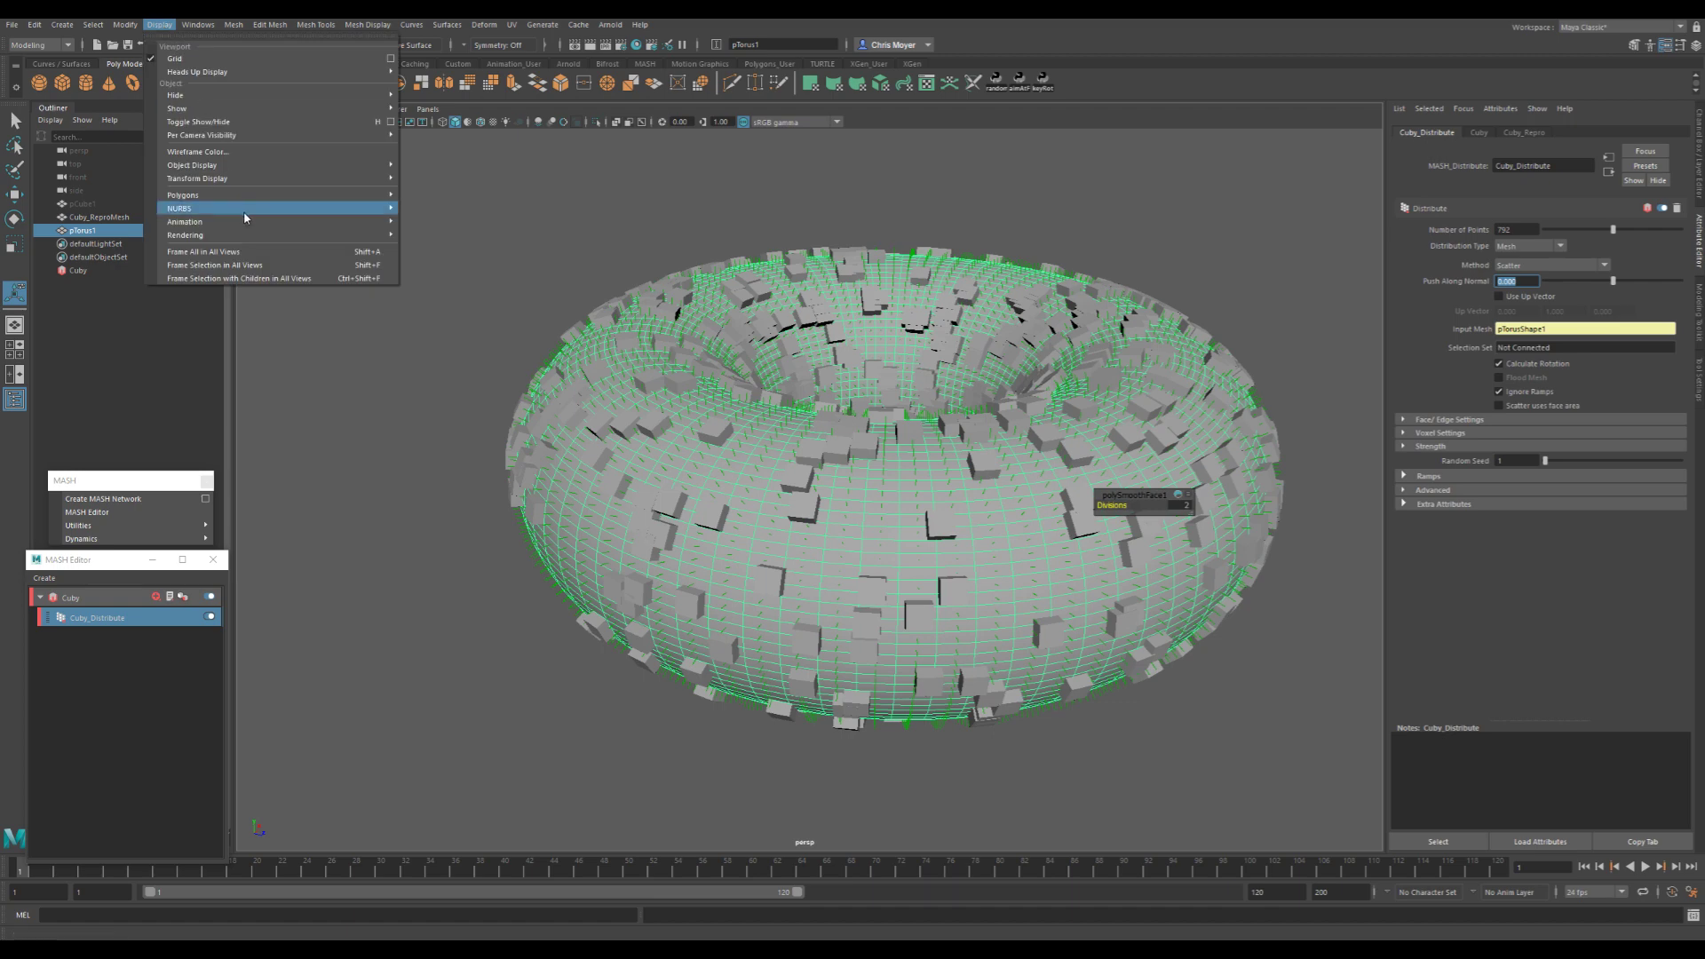
mouse_move(316, 195)
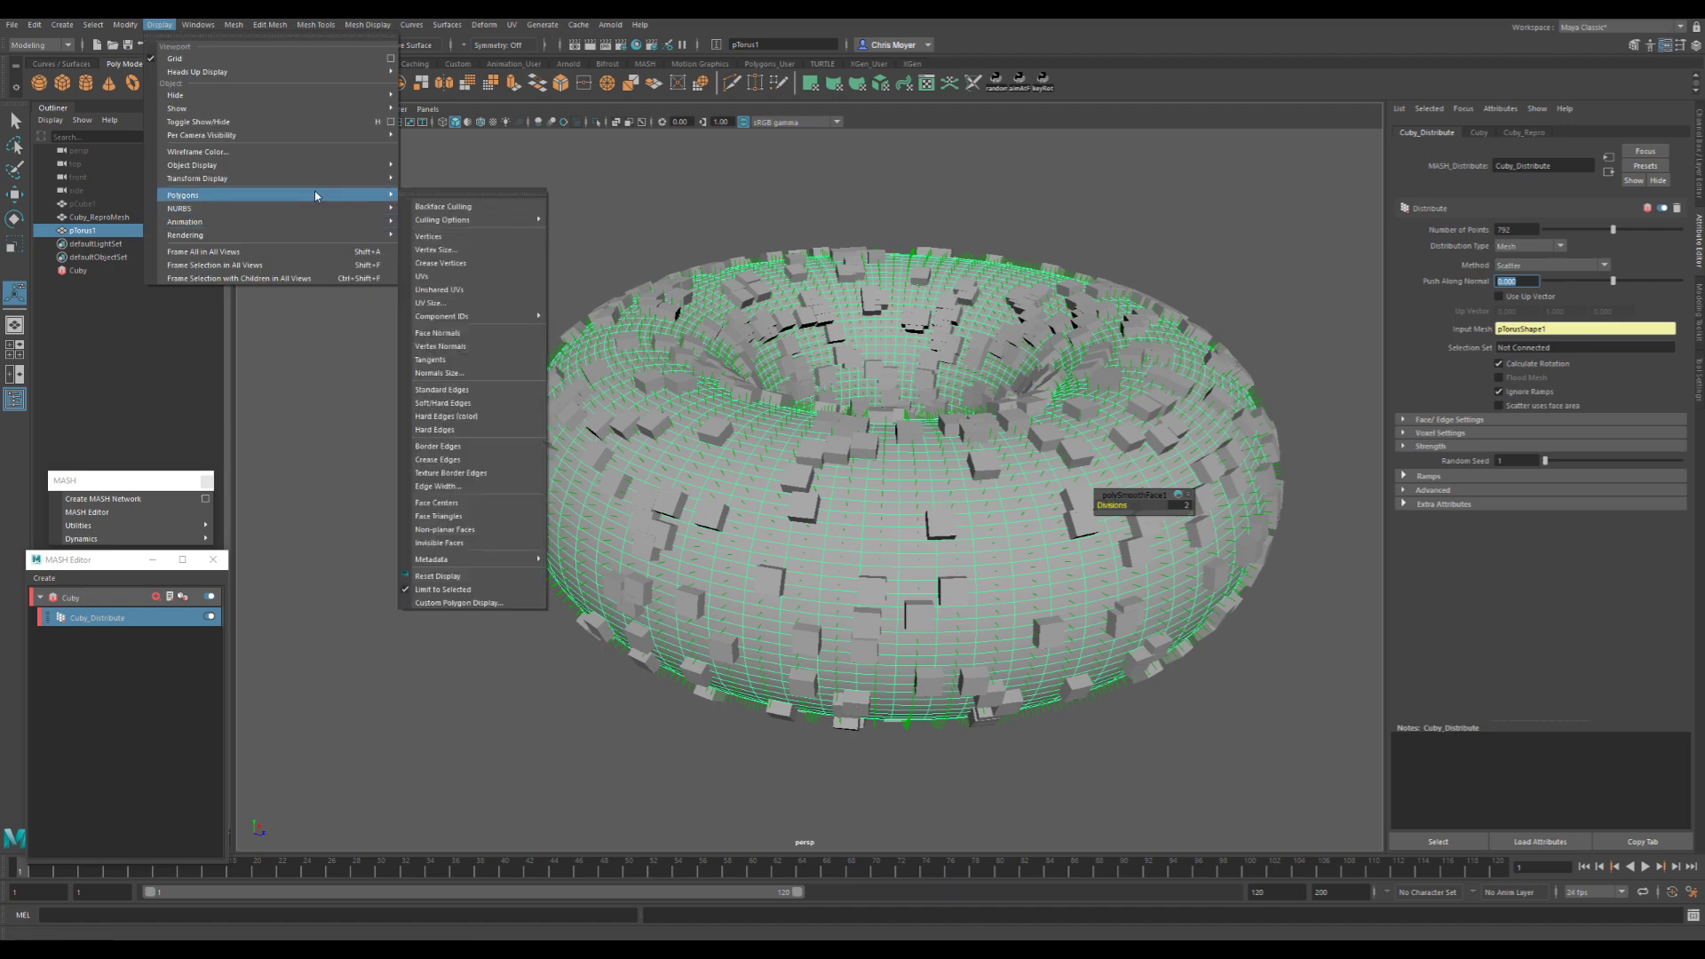
click(491, 334)
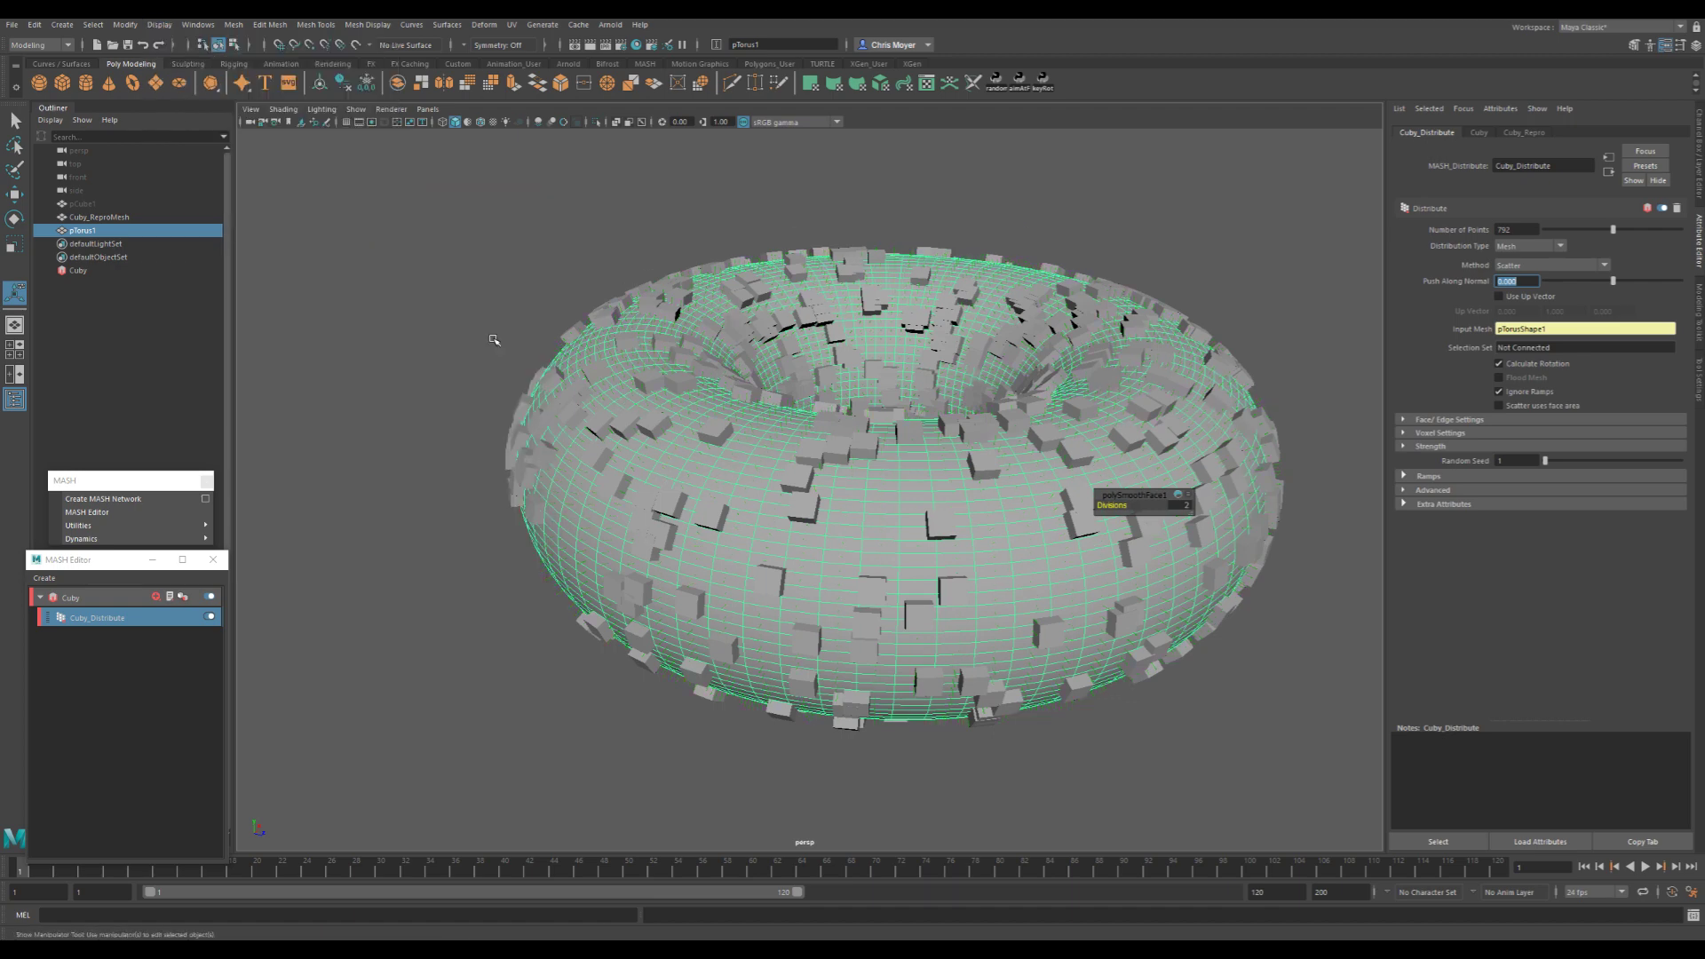
- Enable Use Up Vector on the Distribute node and set the Up Vector to 1, 0, 0
click(1549, 297)
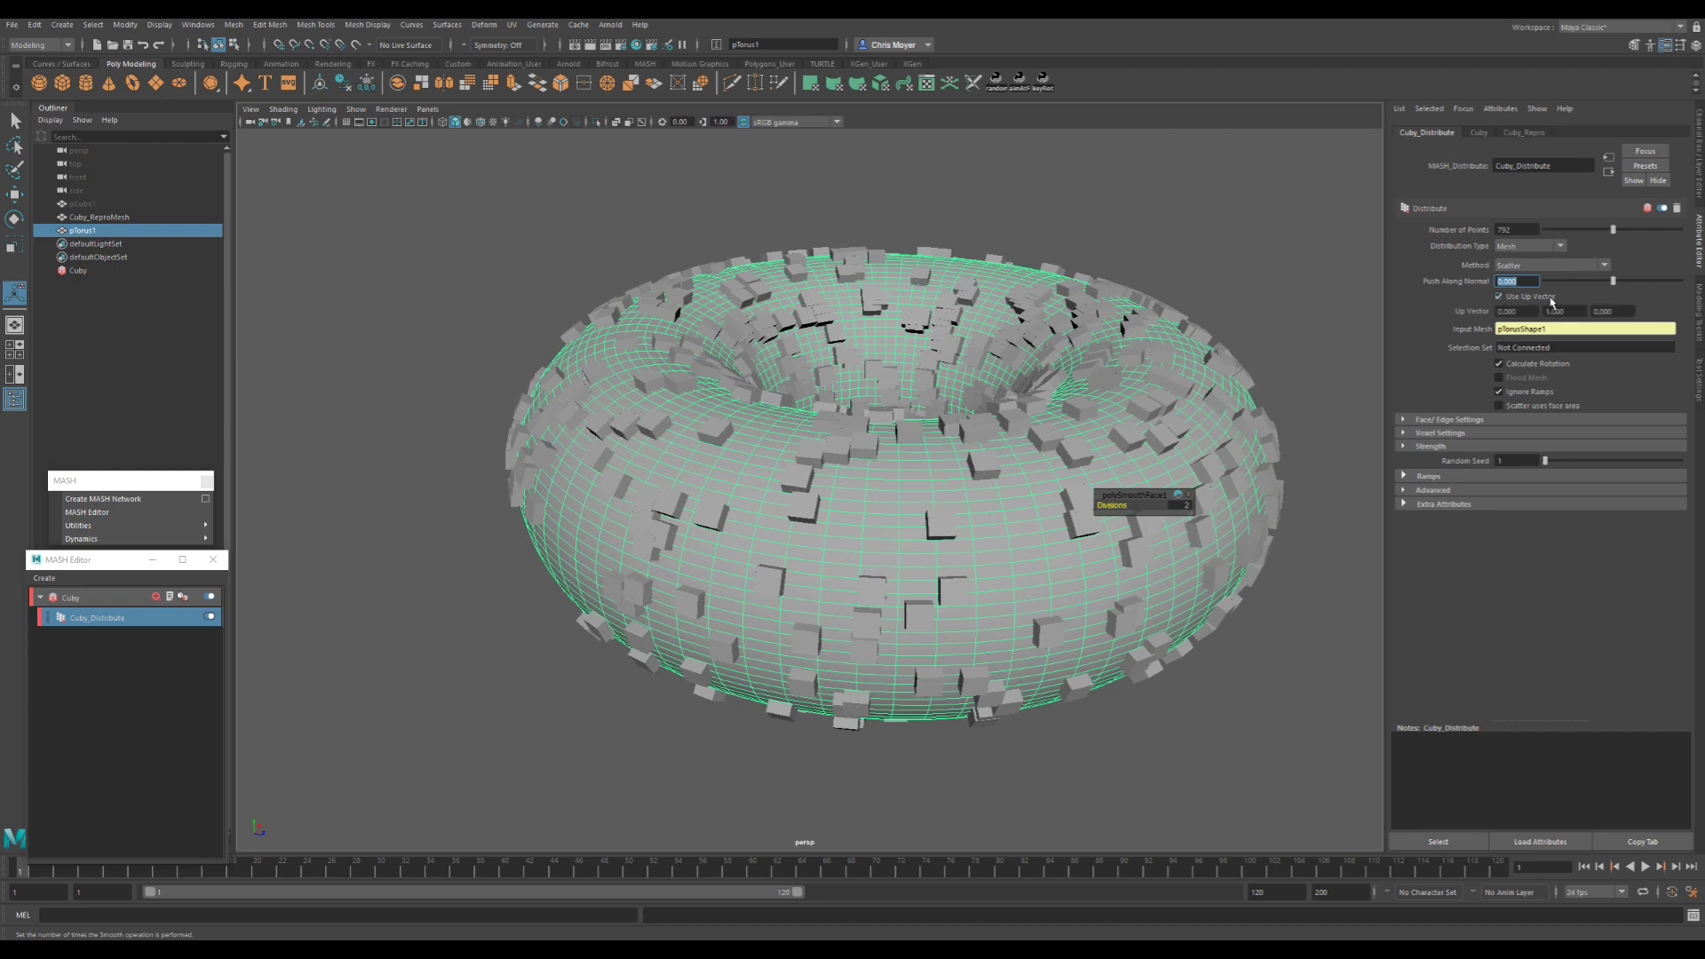
key(Tab)
text(1)
key(Tab)
key(Tab)
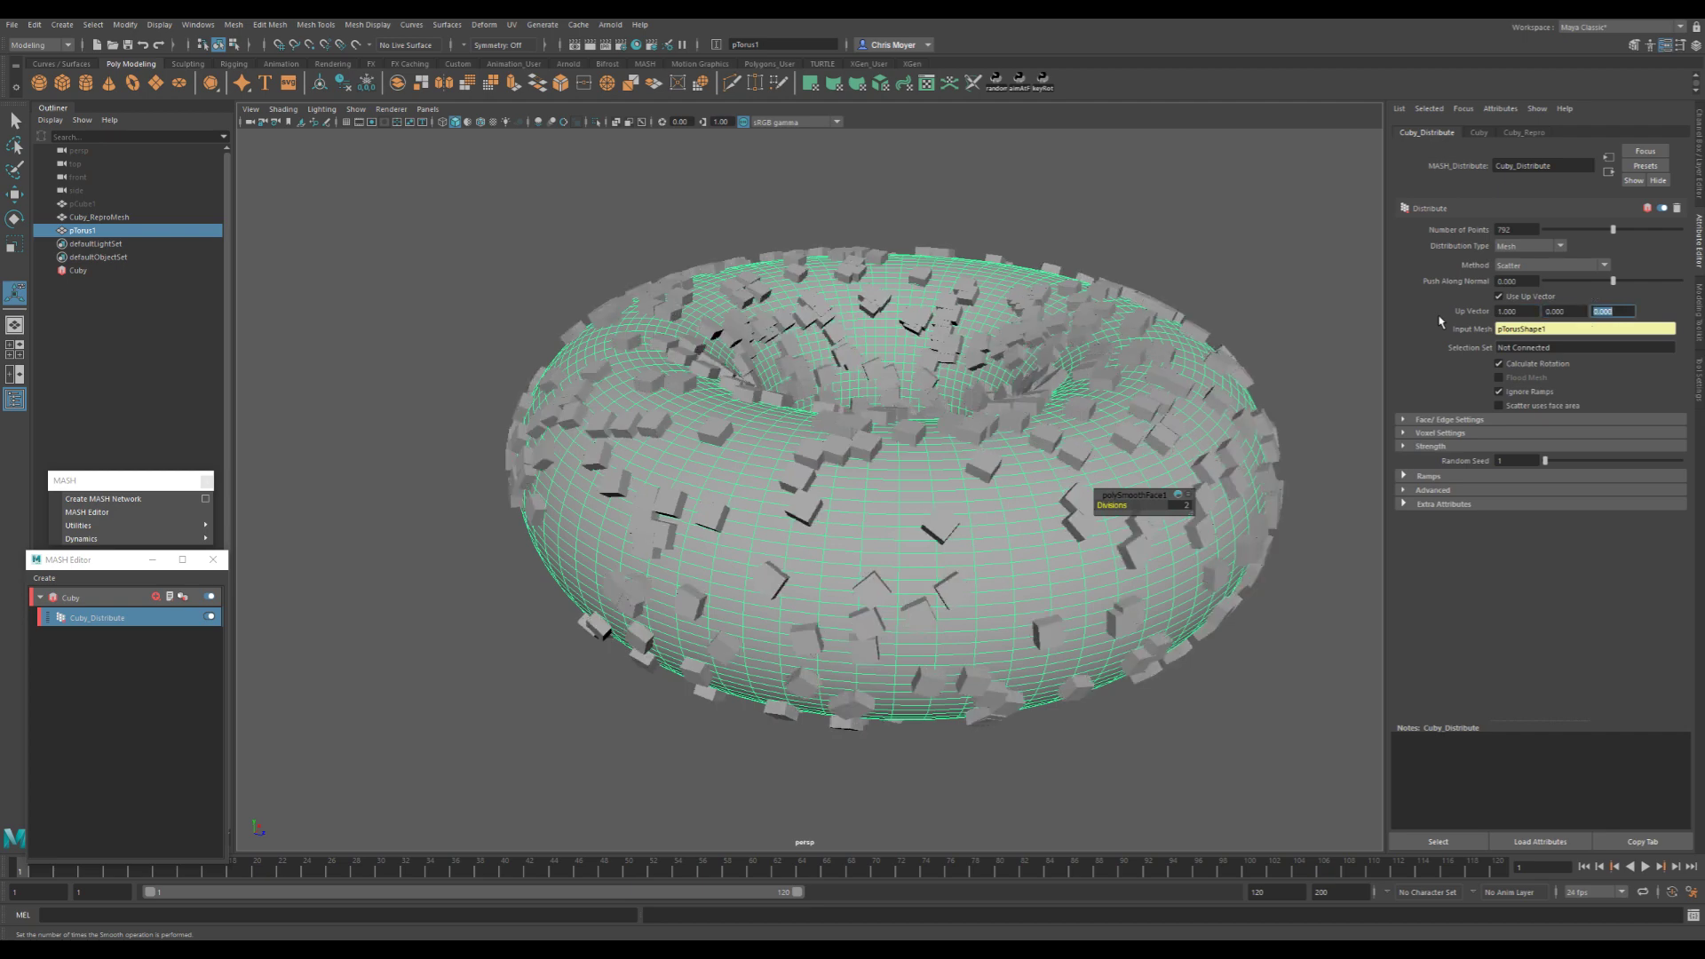
- Change the Up Vector to 0, 0, 1
text(1)
key(Tab)
text(0)
key(Return)
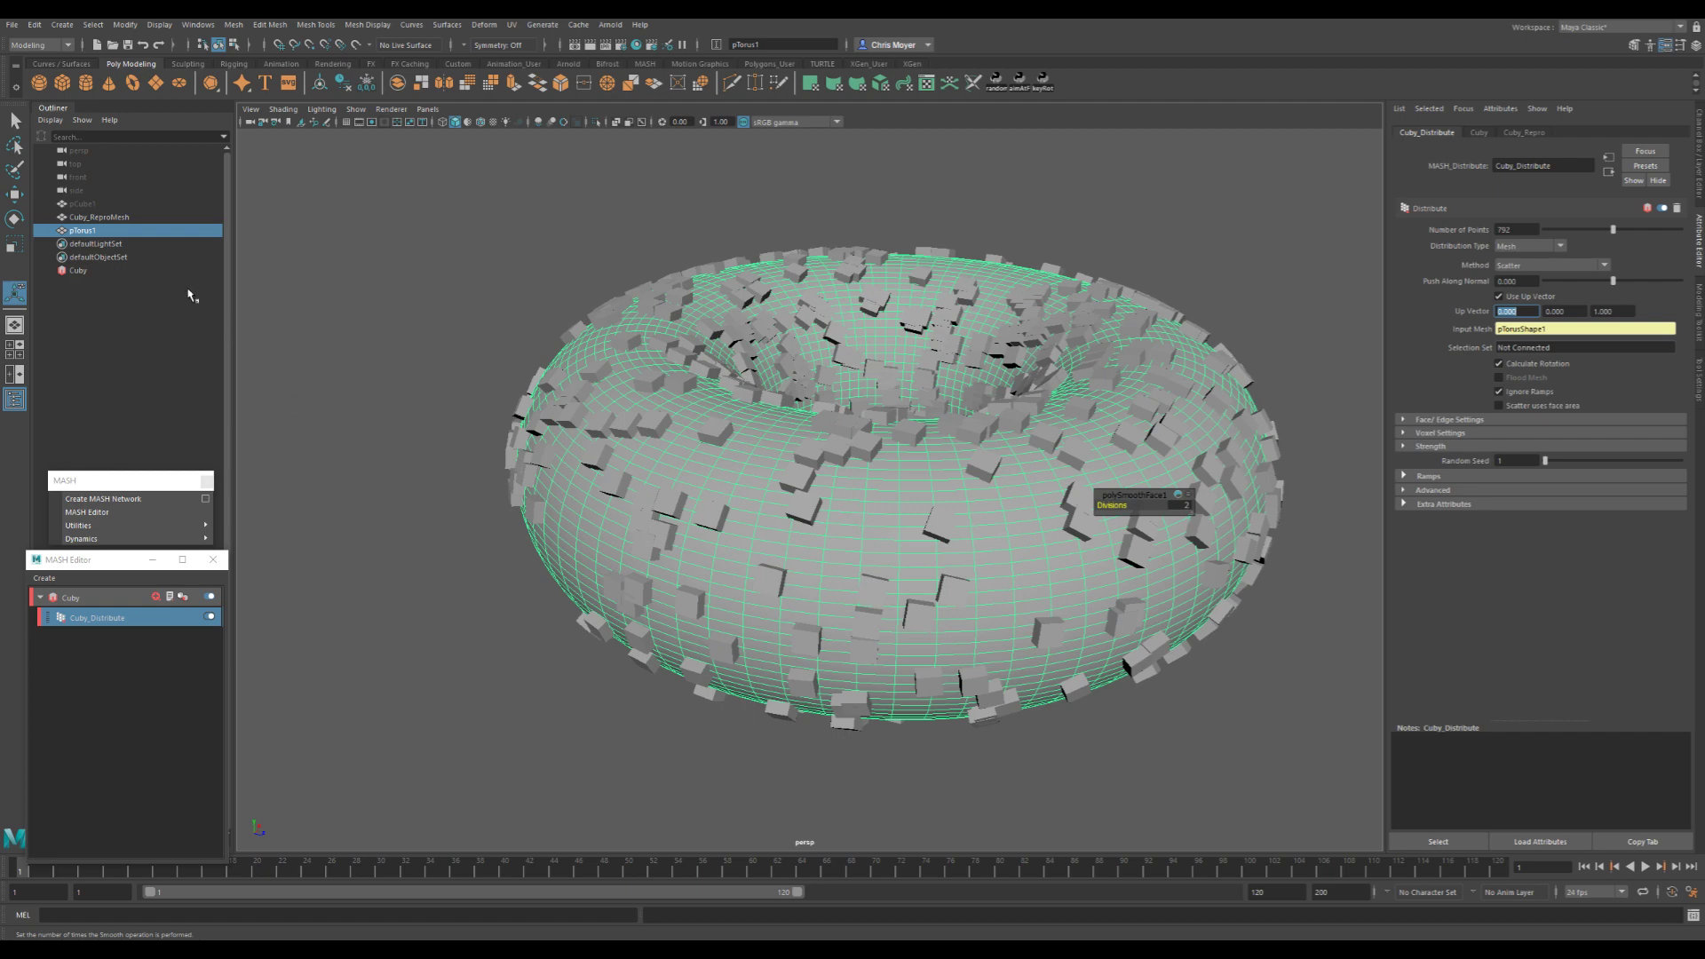
- Scale the source cube pCube1 along its Z axis to stretch the scattered cubes into bricks, and select Cuby_ReproMesh
click(83, 203)
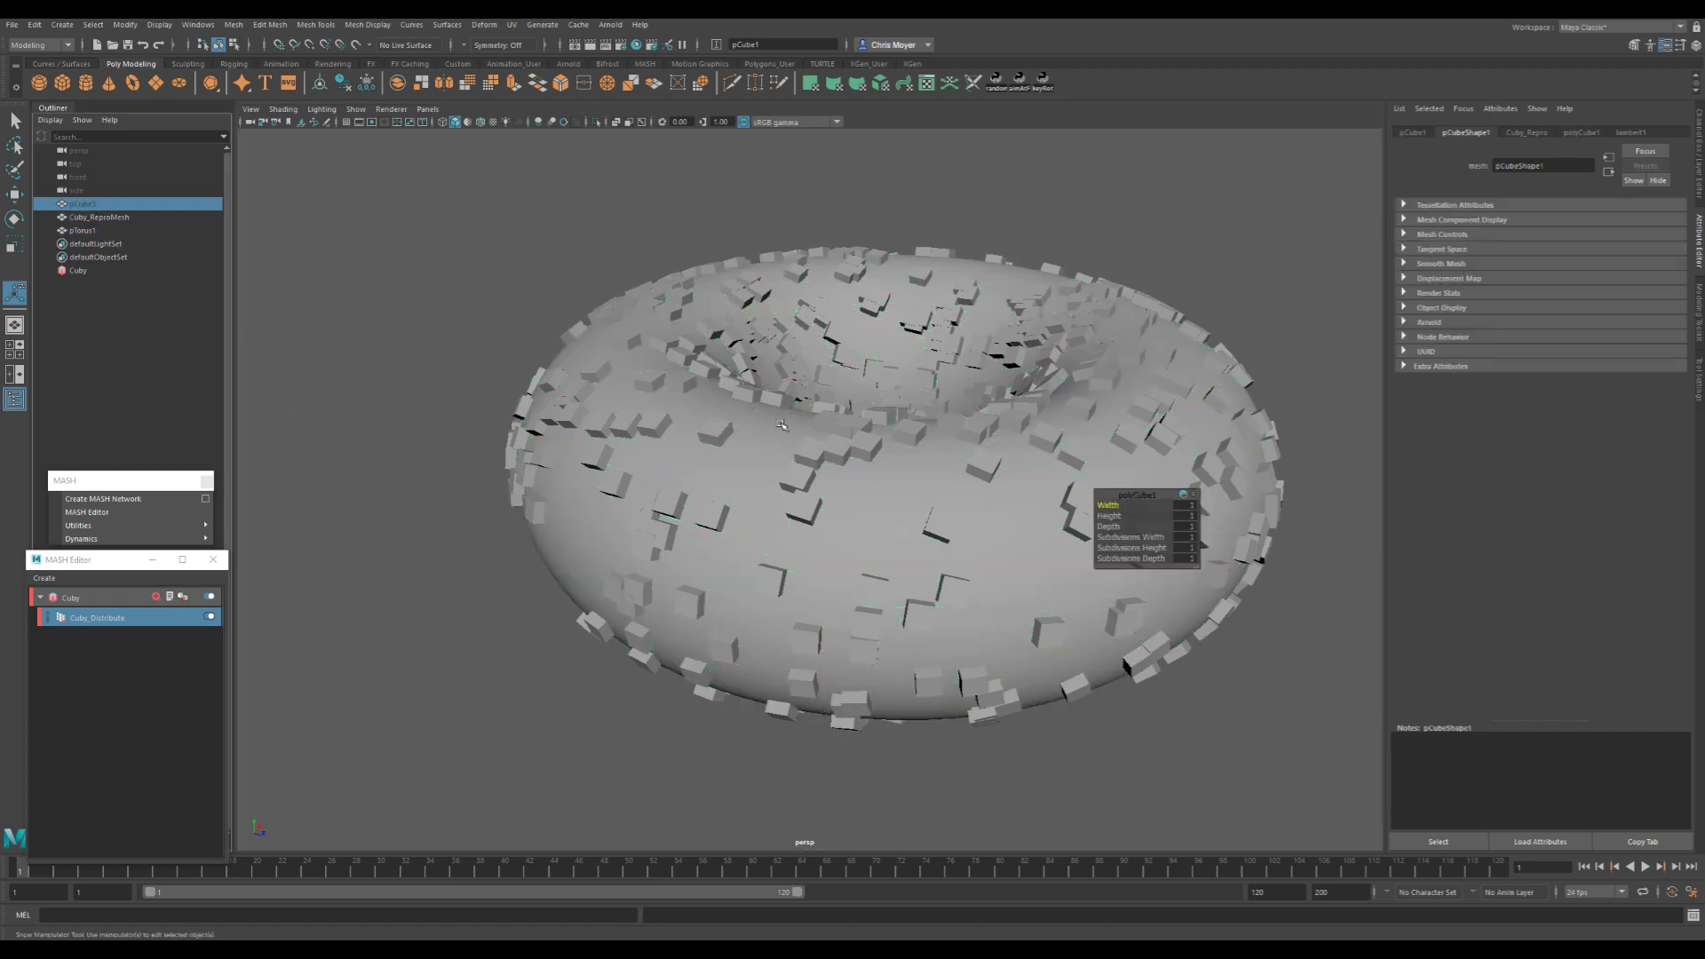
key(r)
alt+drag(782, 425, 914, 459)
key(h)
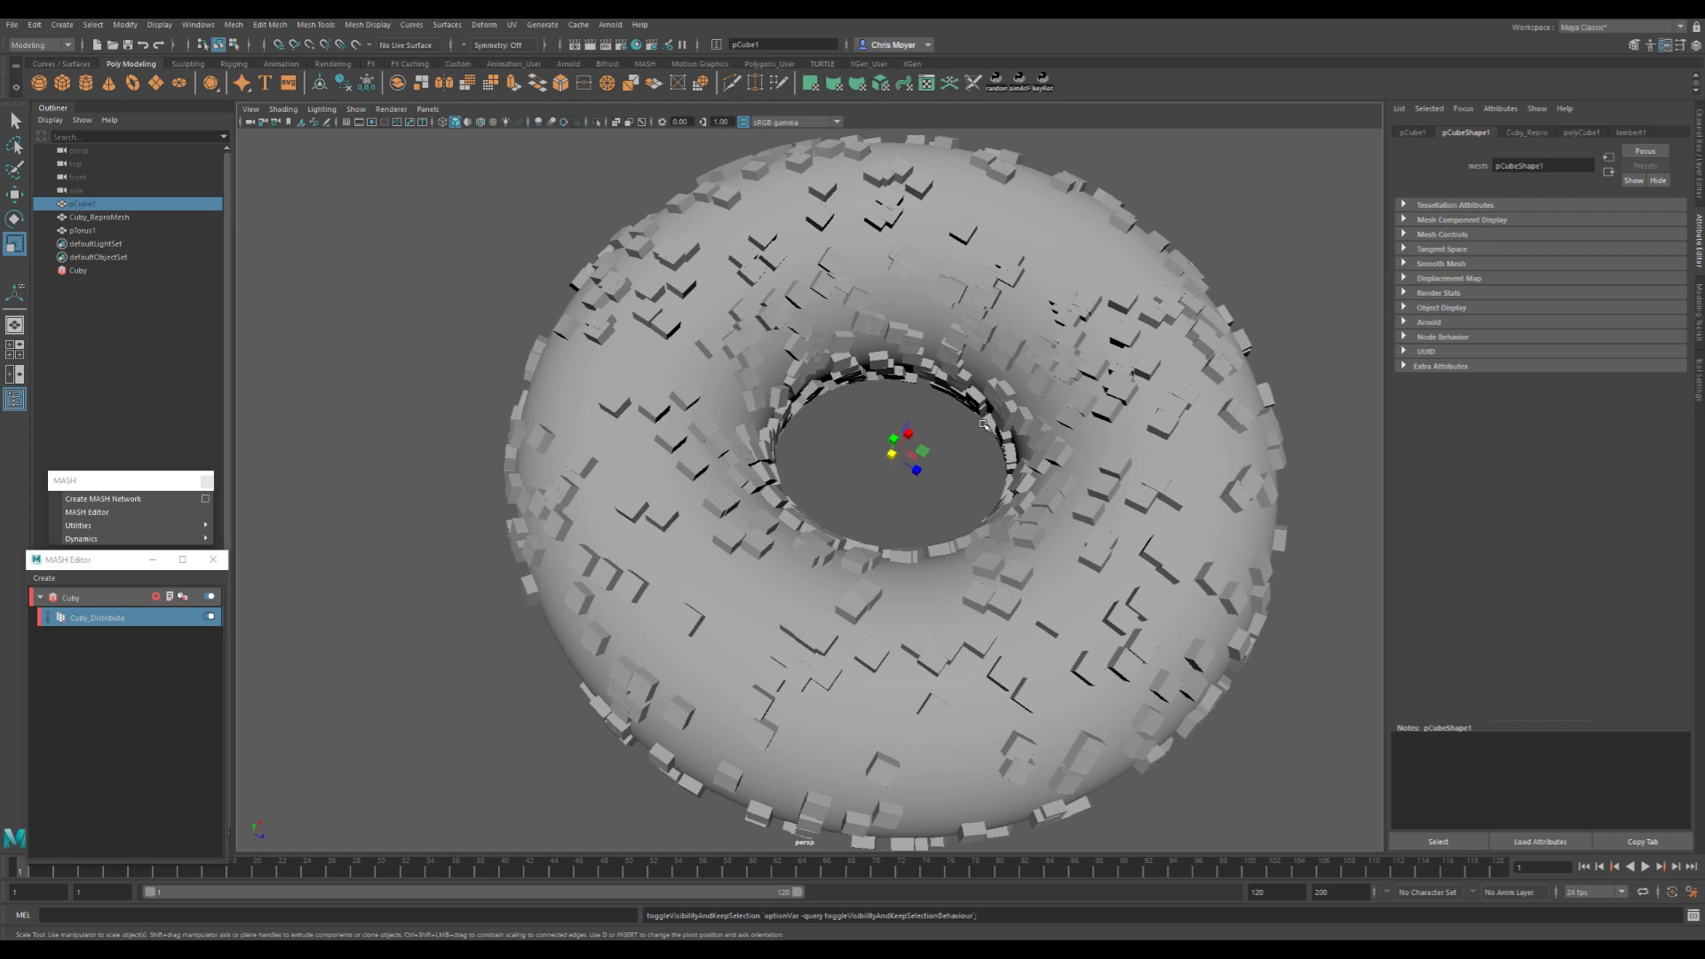
drag(916, 470, 882, 506)
click(798, 459)
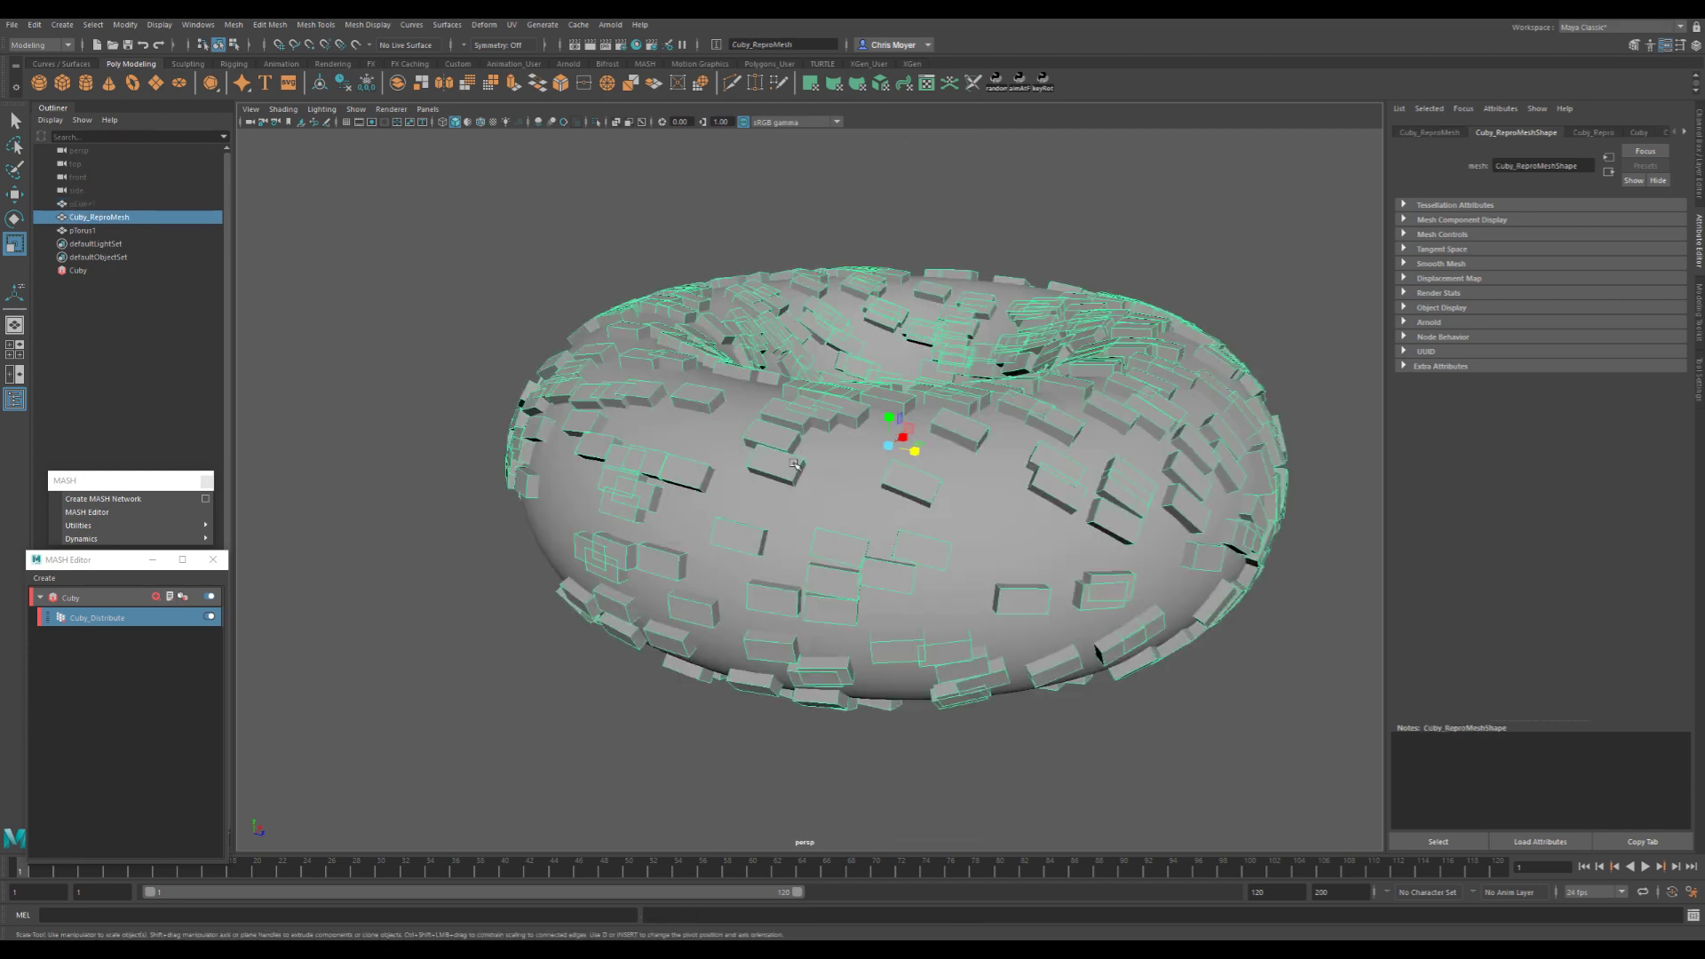
- Set the Up Vector of Cuby_Distribute to 1, 0, 0
click(125, 618)
click(1515, 312)
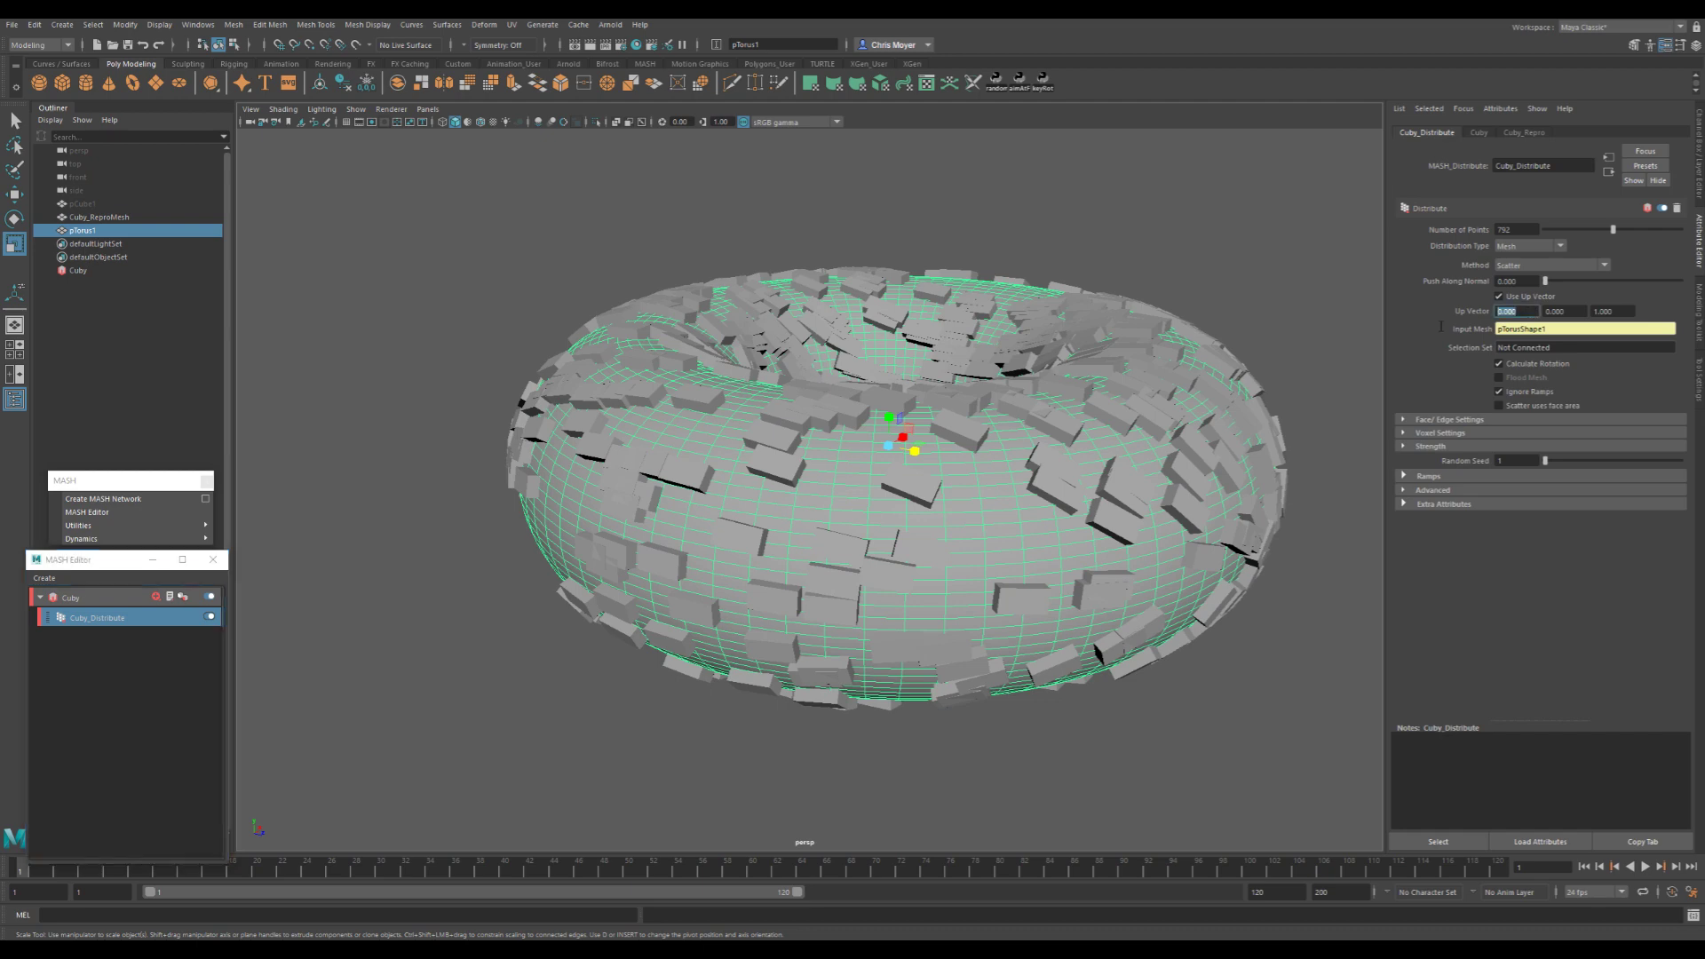
text(1)
key(Tab)
key(Tab)
text(0)
key(Return)
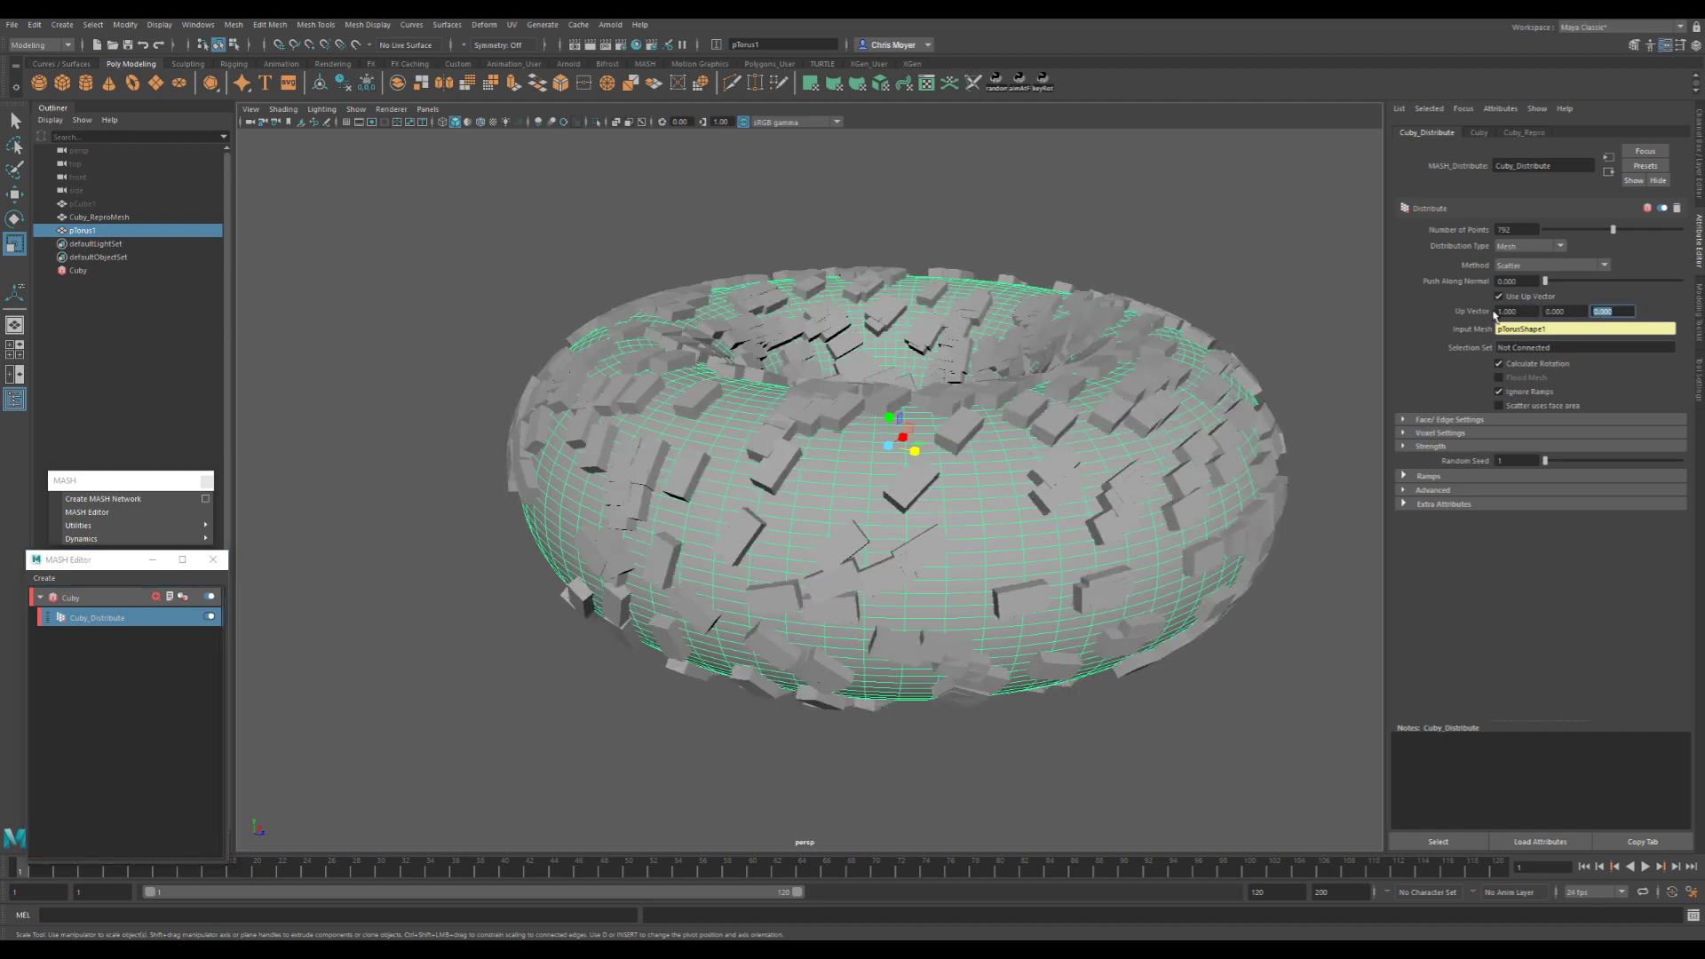
- Change the Distribute node's Up Vector to 0, 1, 0
key(shift+Tab)
key(shift+Tab)
text(0)
key(Tab)
text(1)
key(Return)
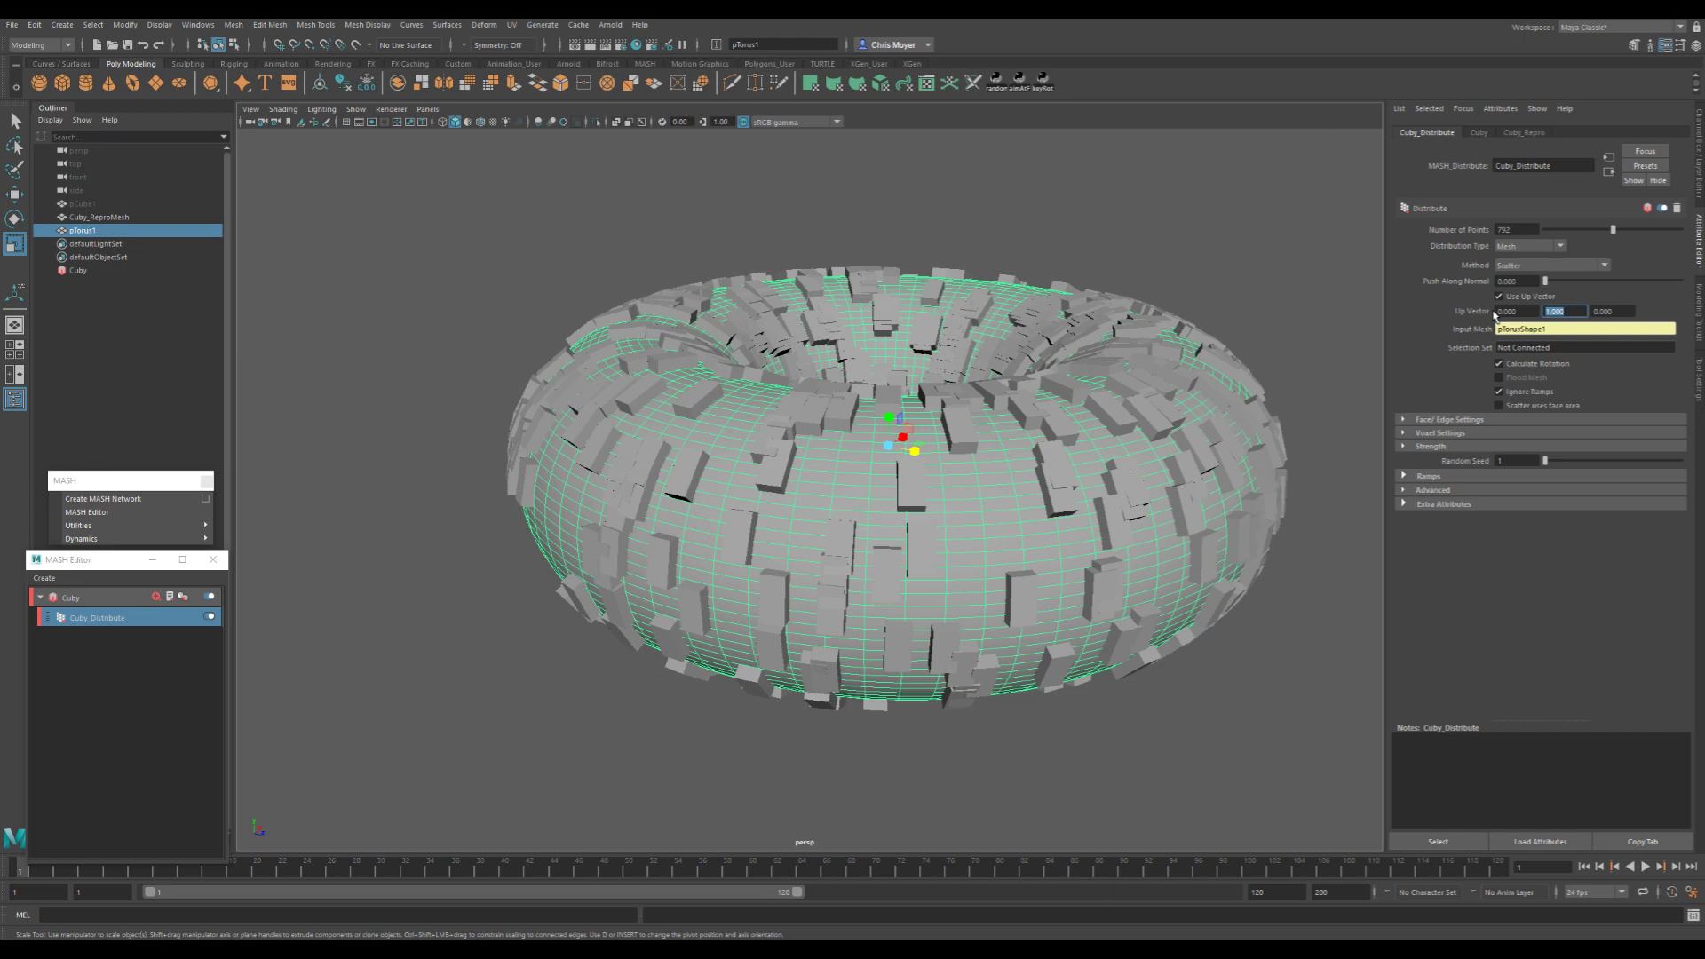
- Switch the Up Vector back to the X axis by entering 1, 0, 0
click(1494, 314)
text(1)
key(Tab)
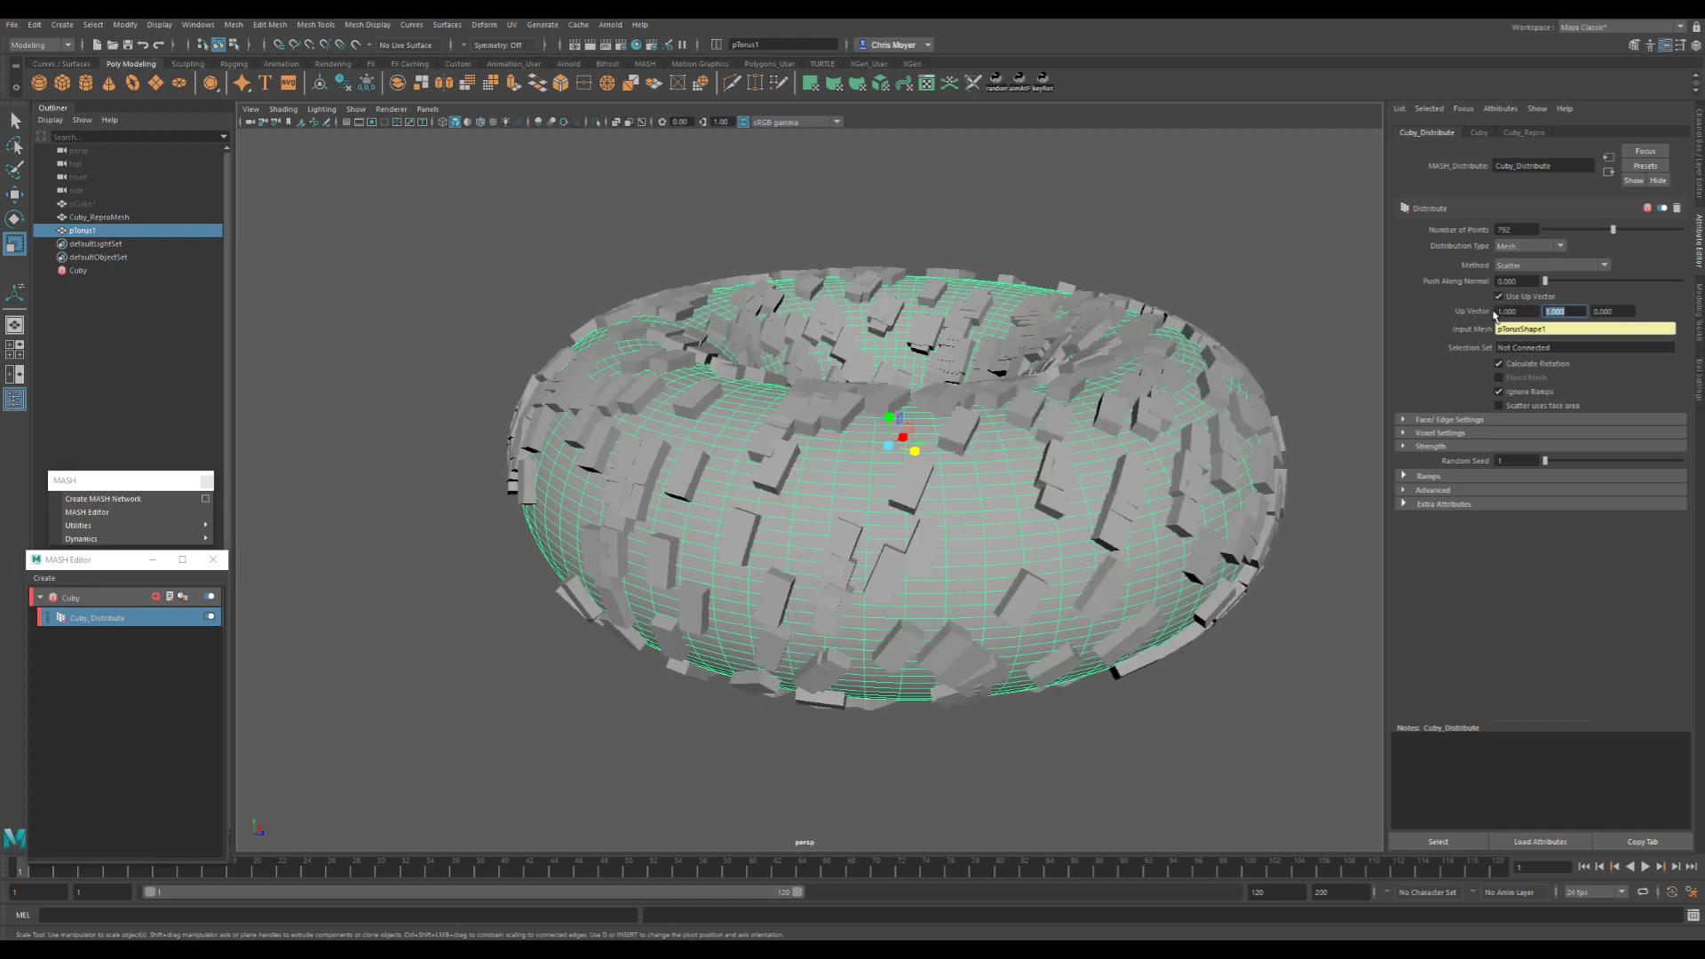
text(0)
key(Return)
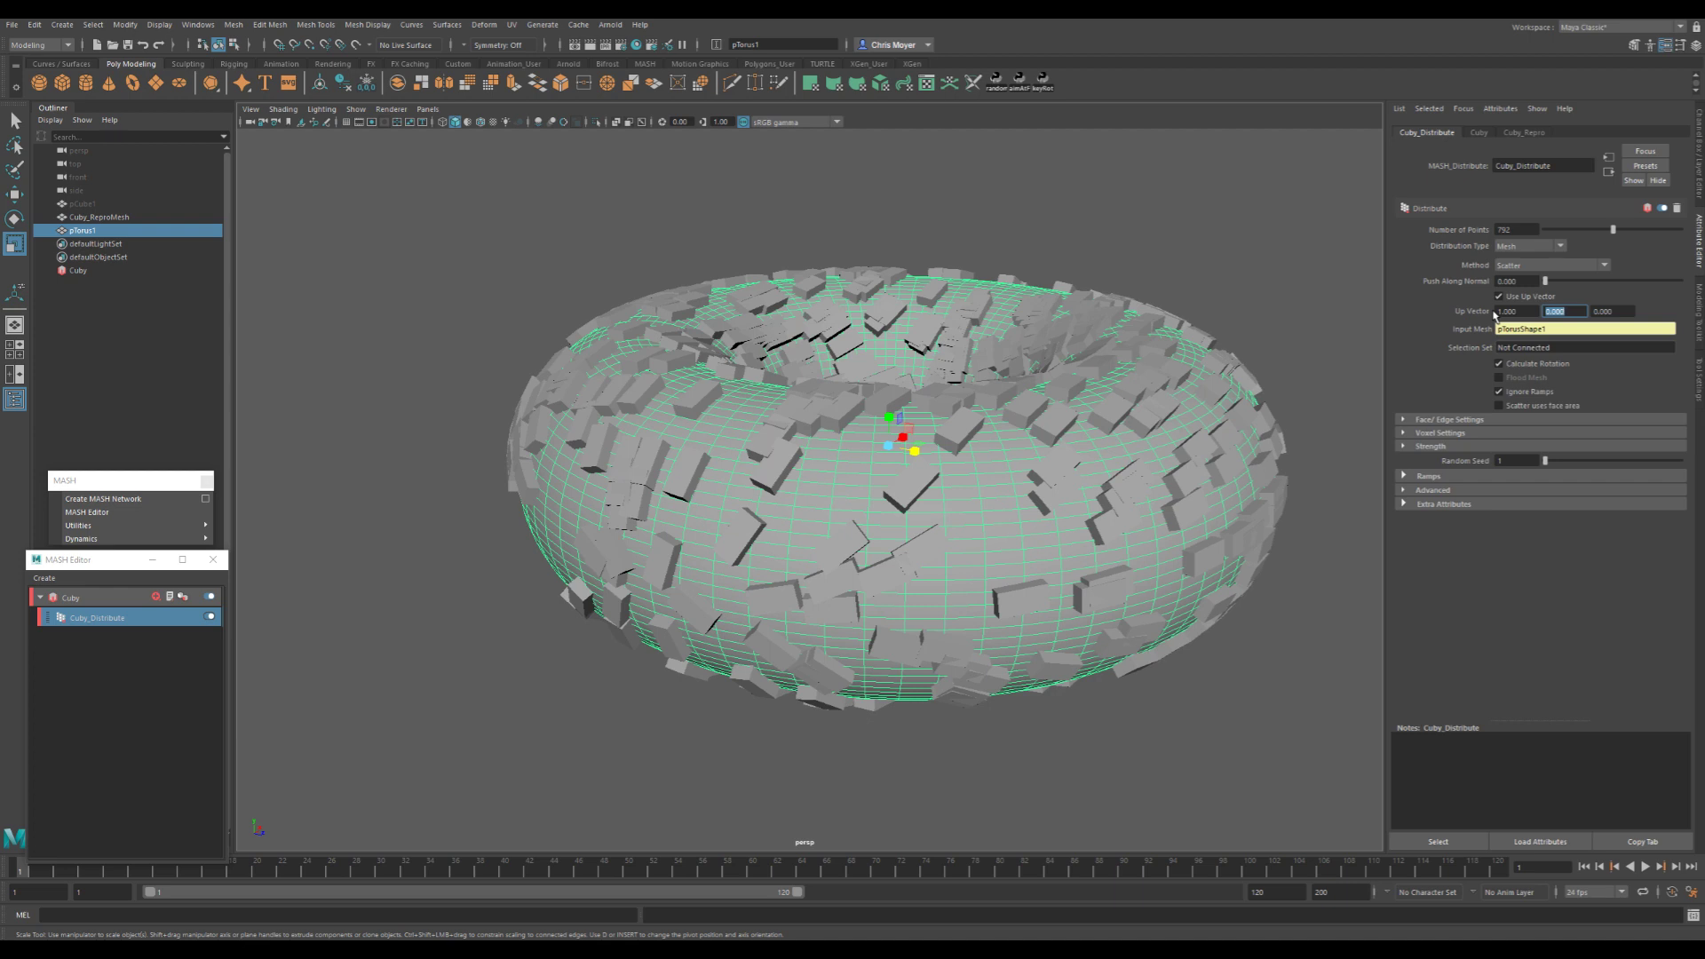
- Change the Distribute node's Up Vector to 0, 0, 1
double_click(1494, 314)
text(0)
key(Tab)
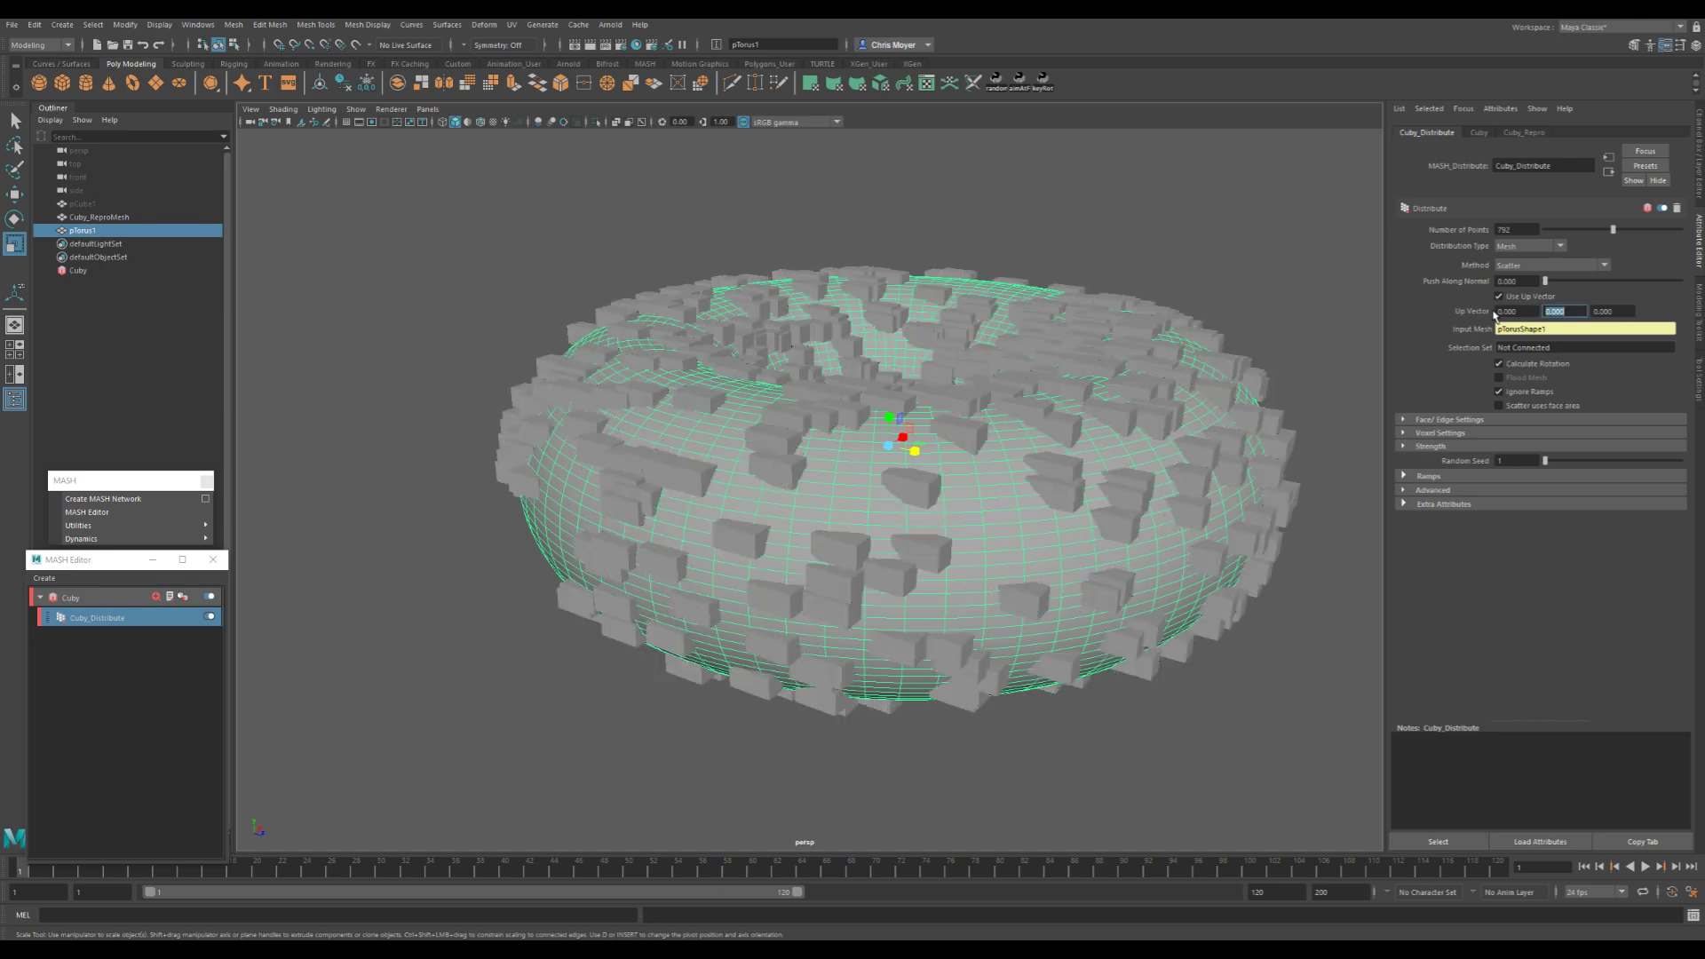
key(Tab)
text(1)
key(Return)
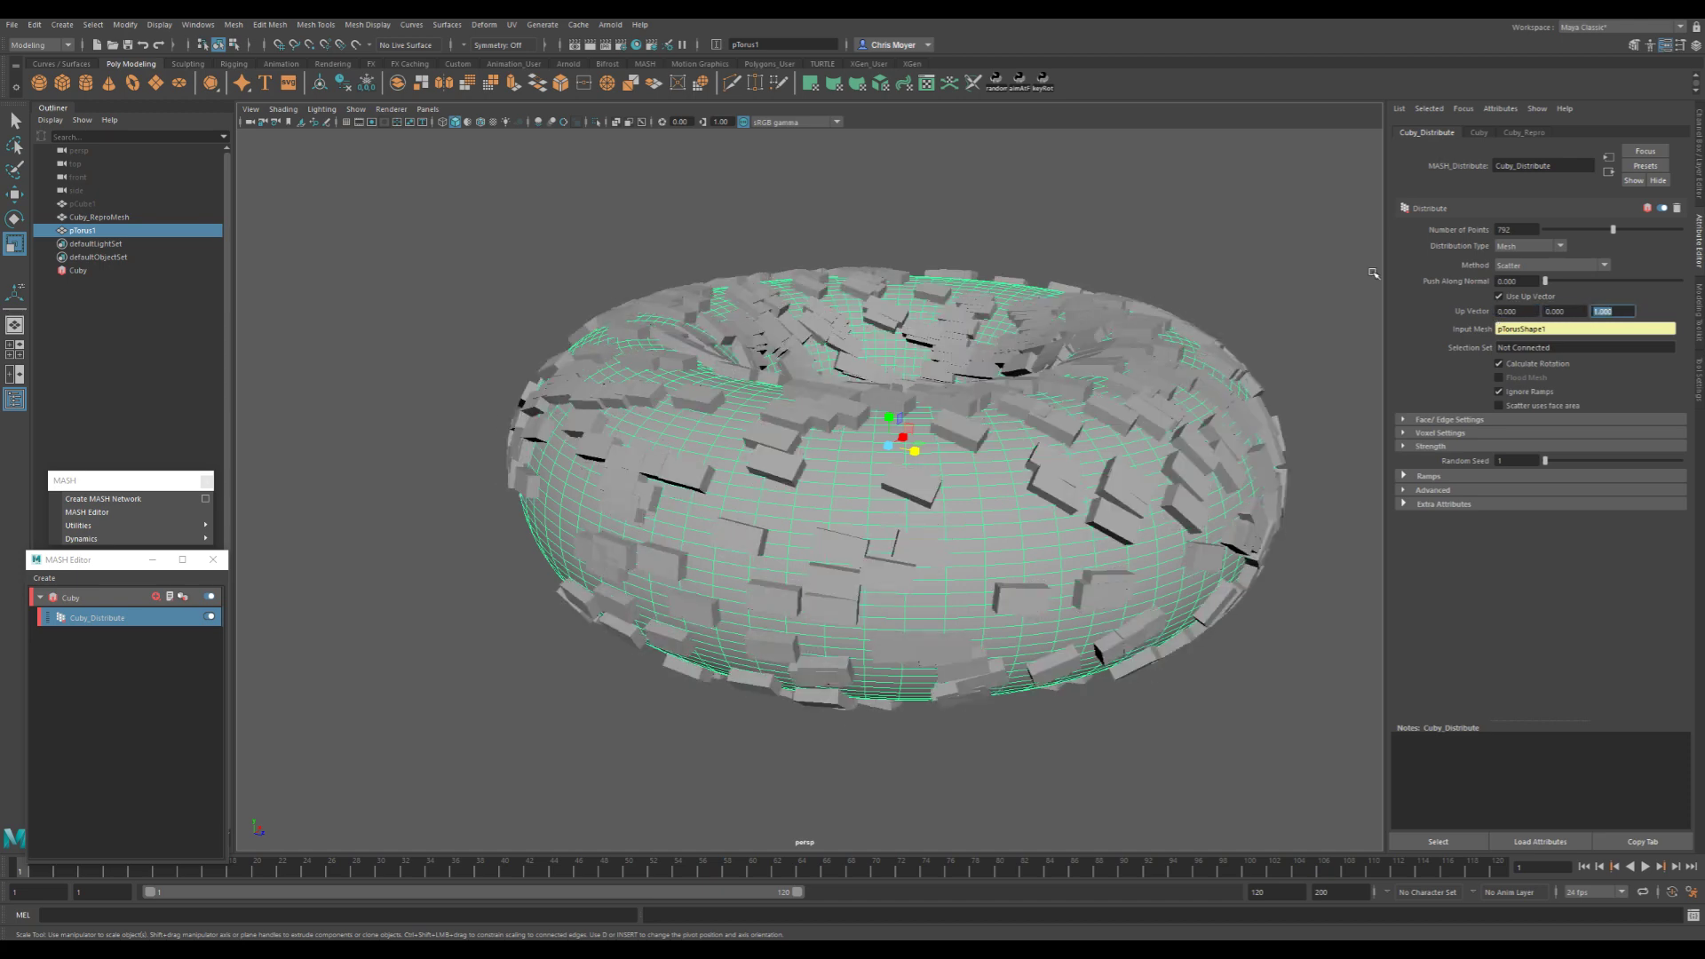
- Compare the brick orientation around the torus with Use Up Vector turned off and back on
alt+drag(817, 507, 1001, 479)
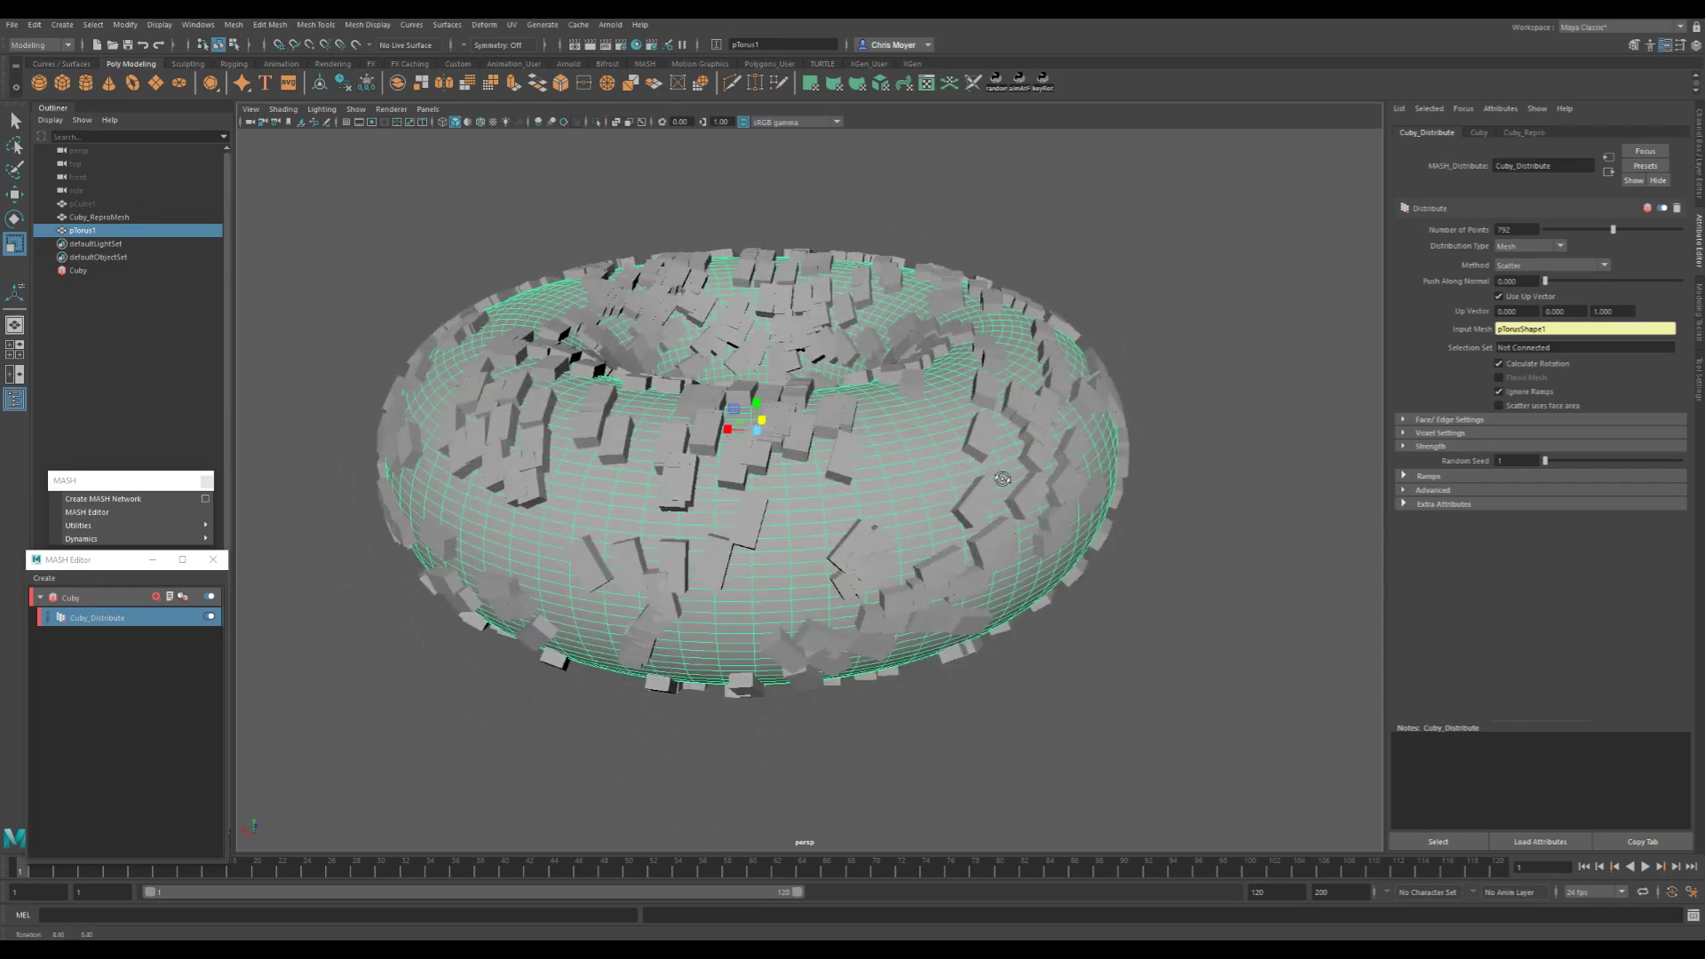
alt+drag(941, 417, 919, 470)
alt+middle_drag(890, 459, 903, 493)
alt+drag(903, 493, 979, 499)
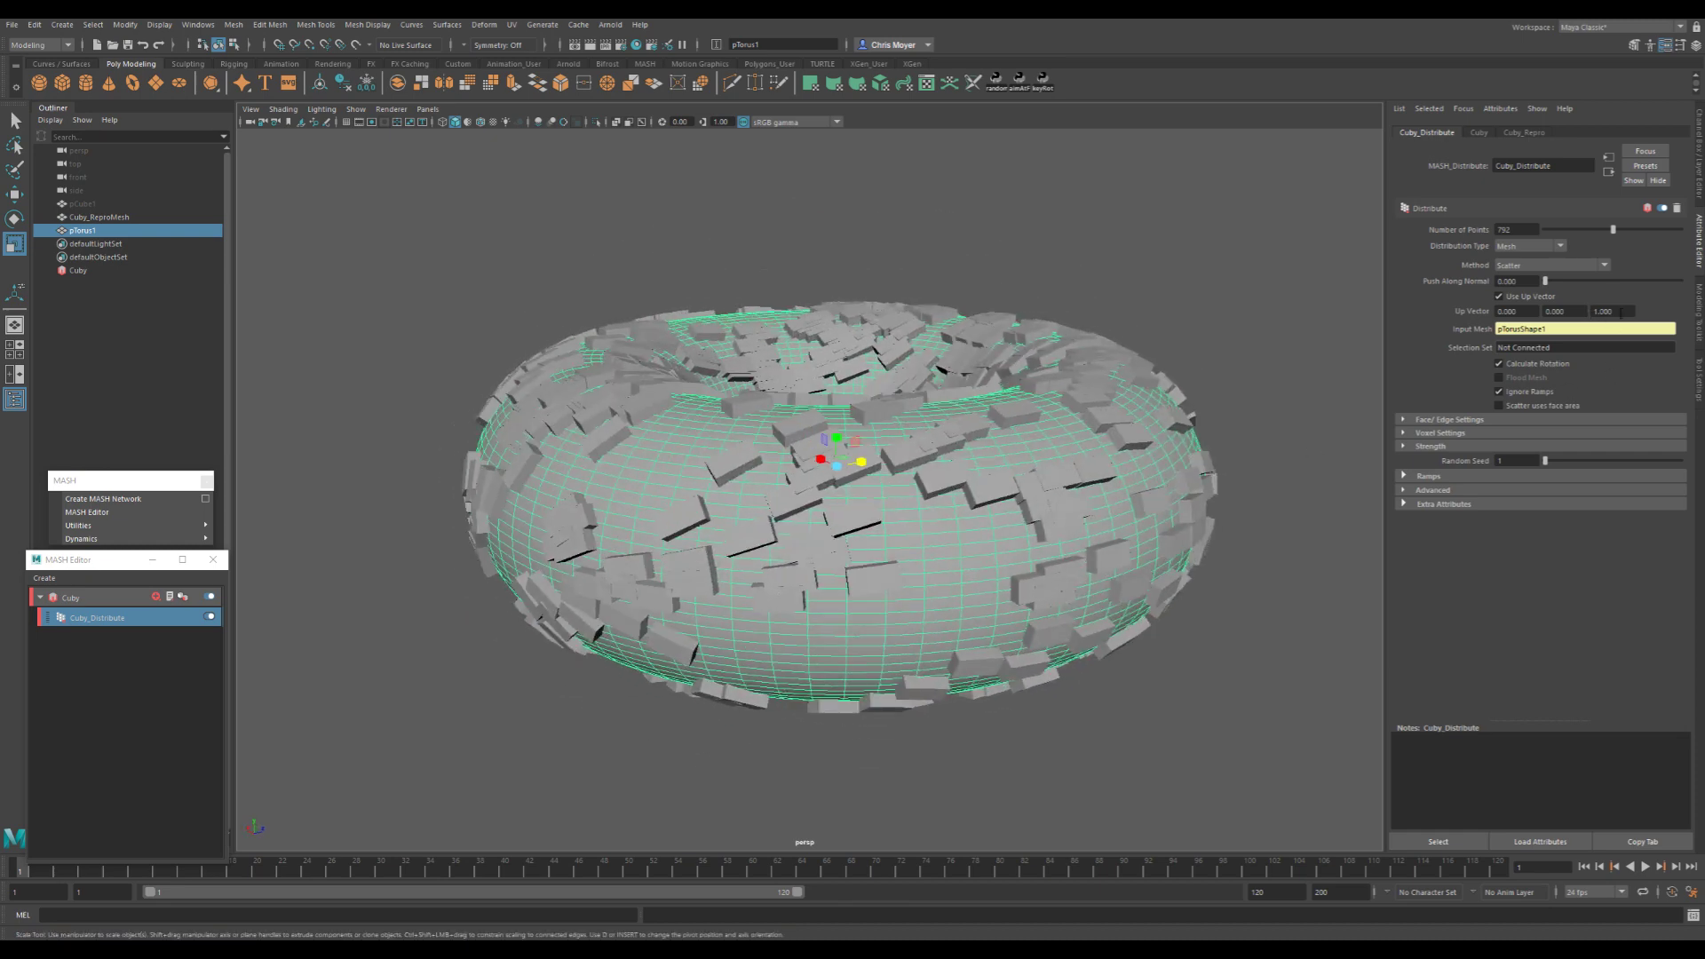
click(1500, 297)
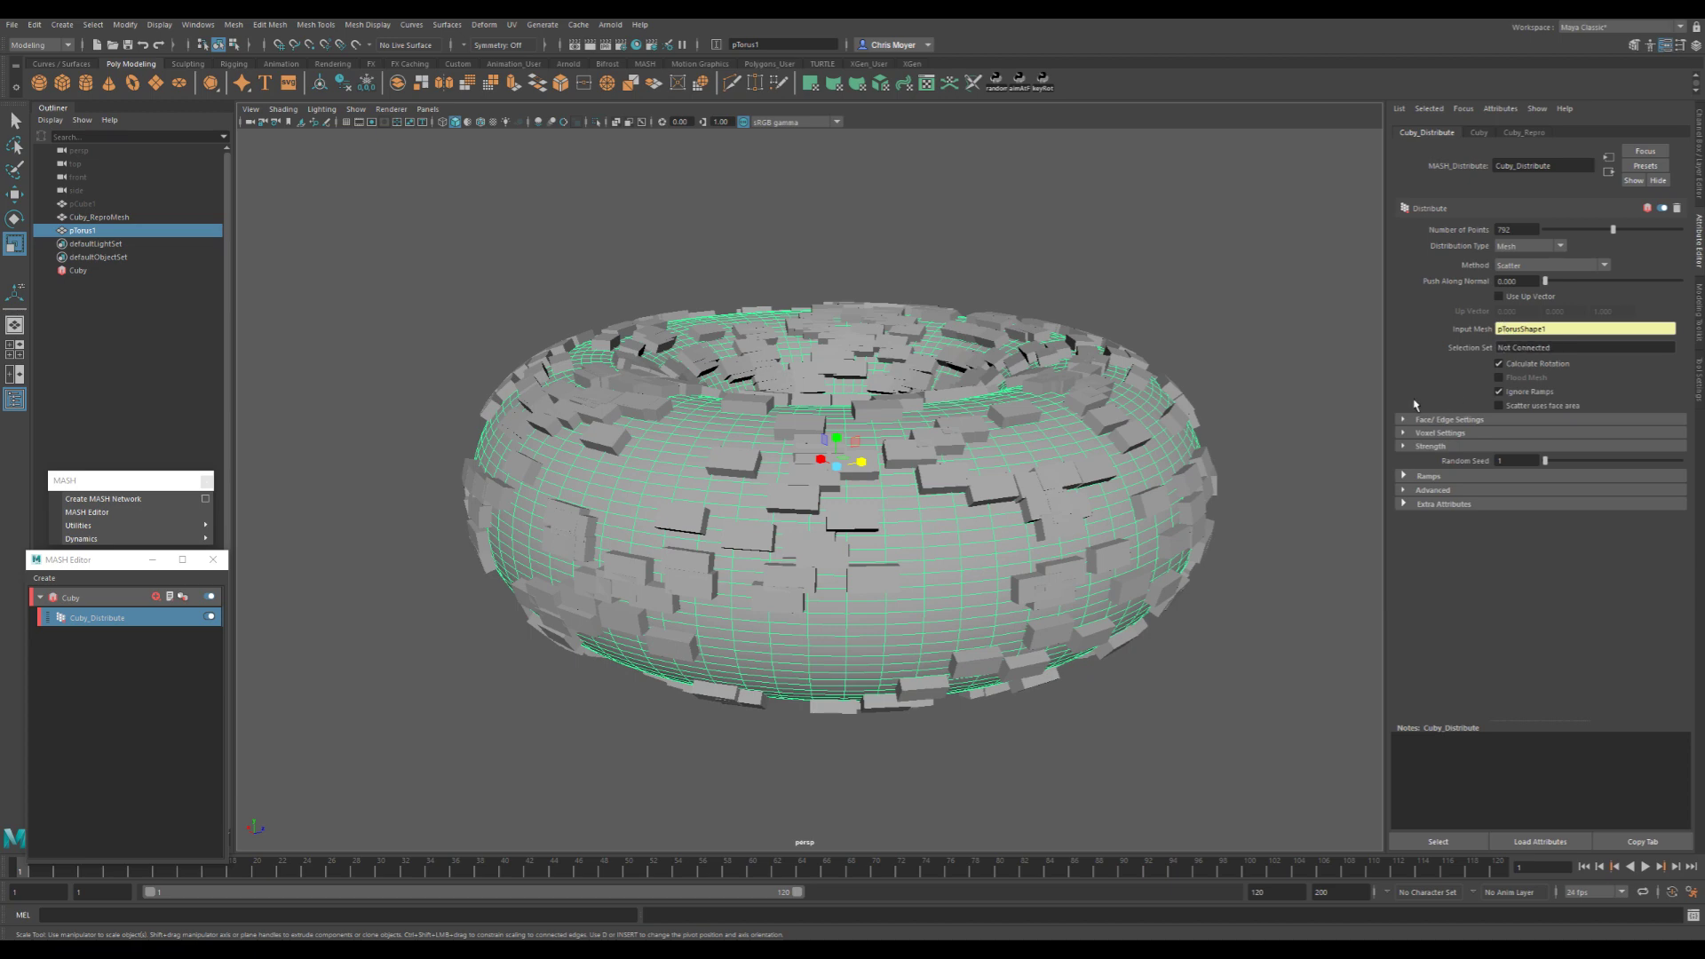
click(1513, 298)
- Set the Up Vector to 0, 1, 0 so the bricks follow the Y axis
drag(1570, 313, 1494, 313)
text(1)
key(Tab)
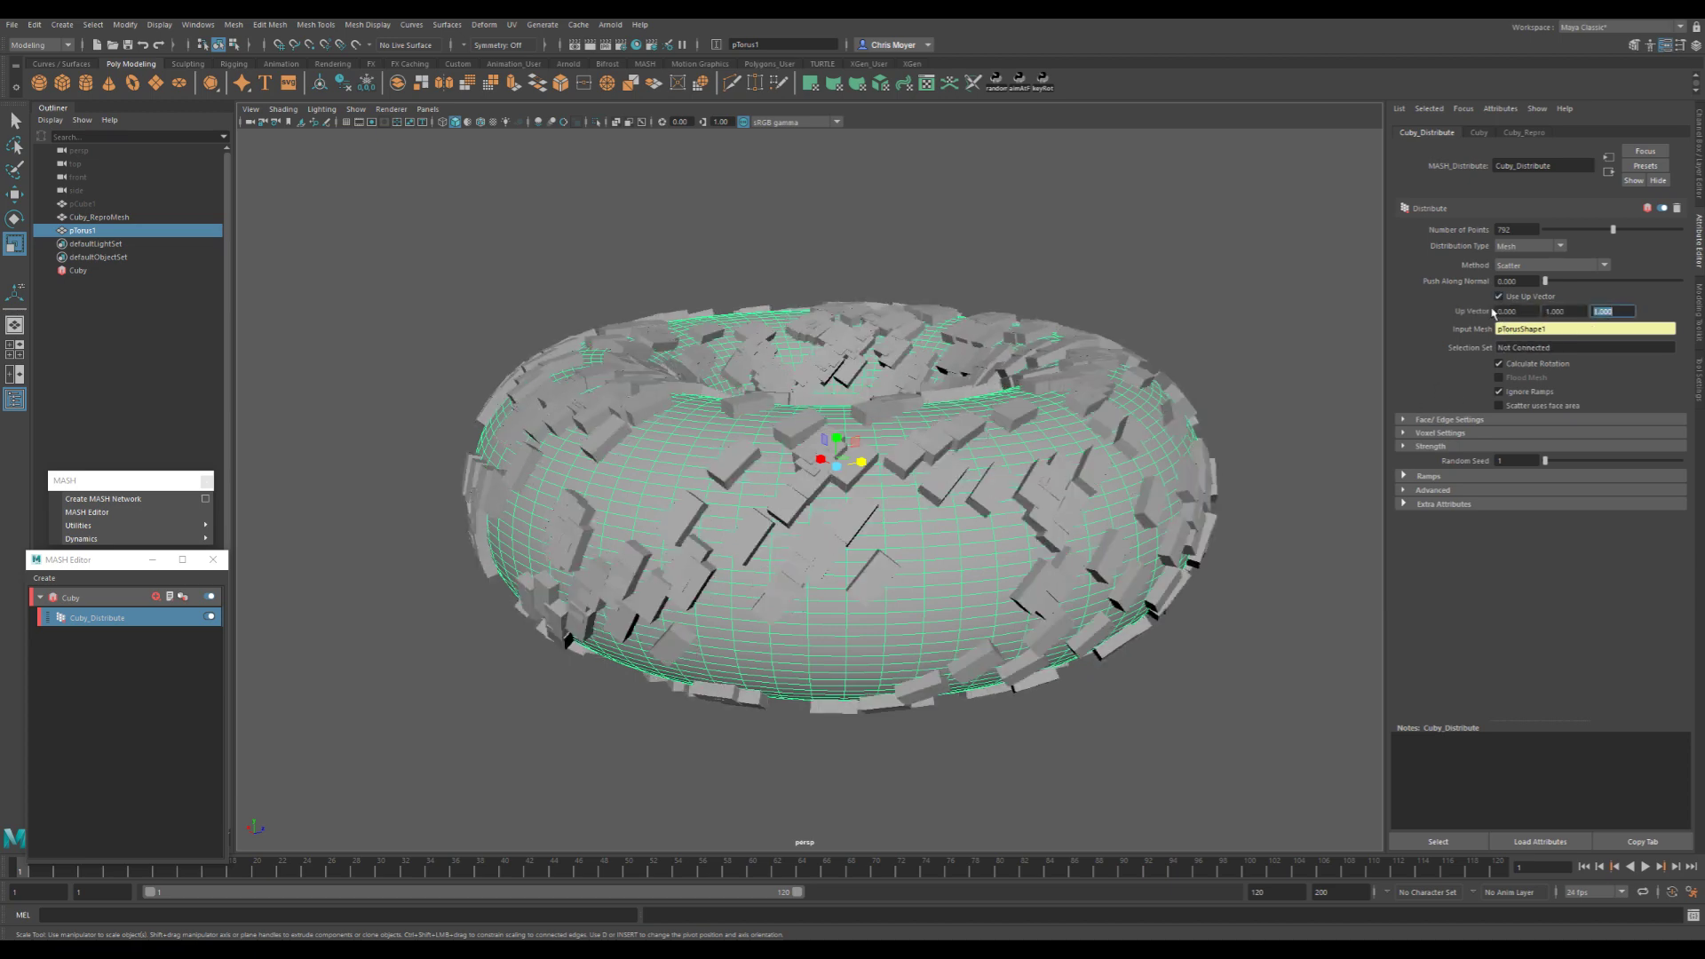
text(0)
key(Return)
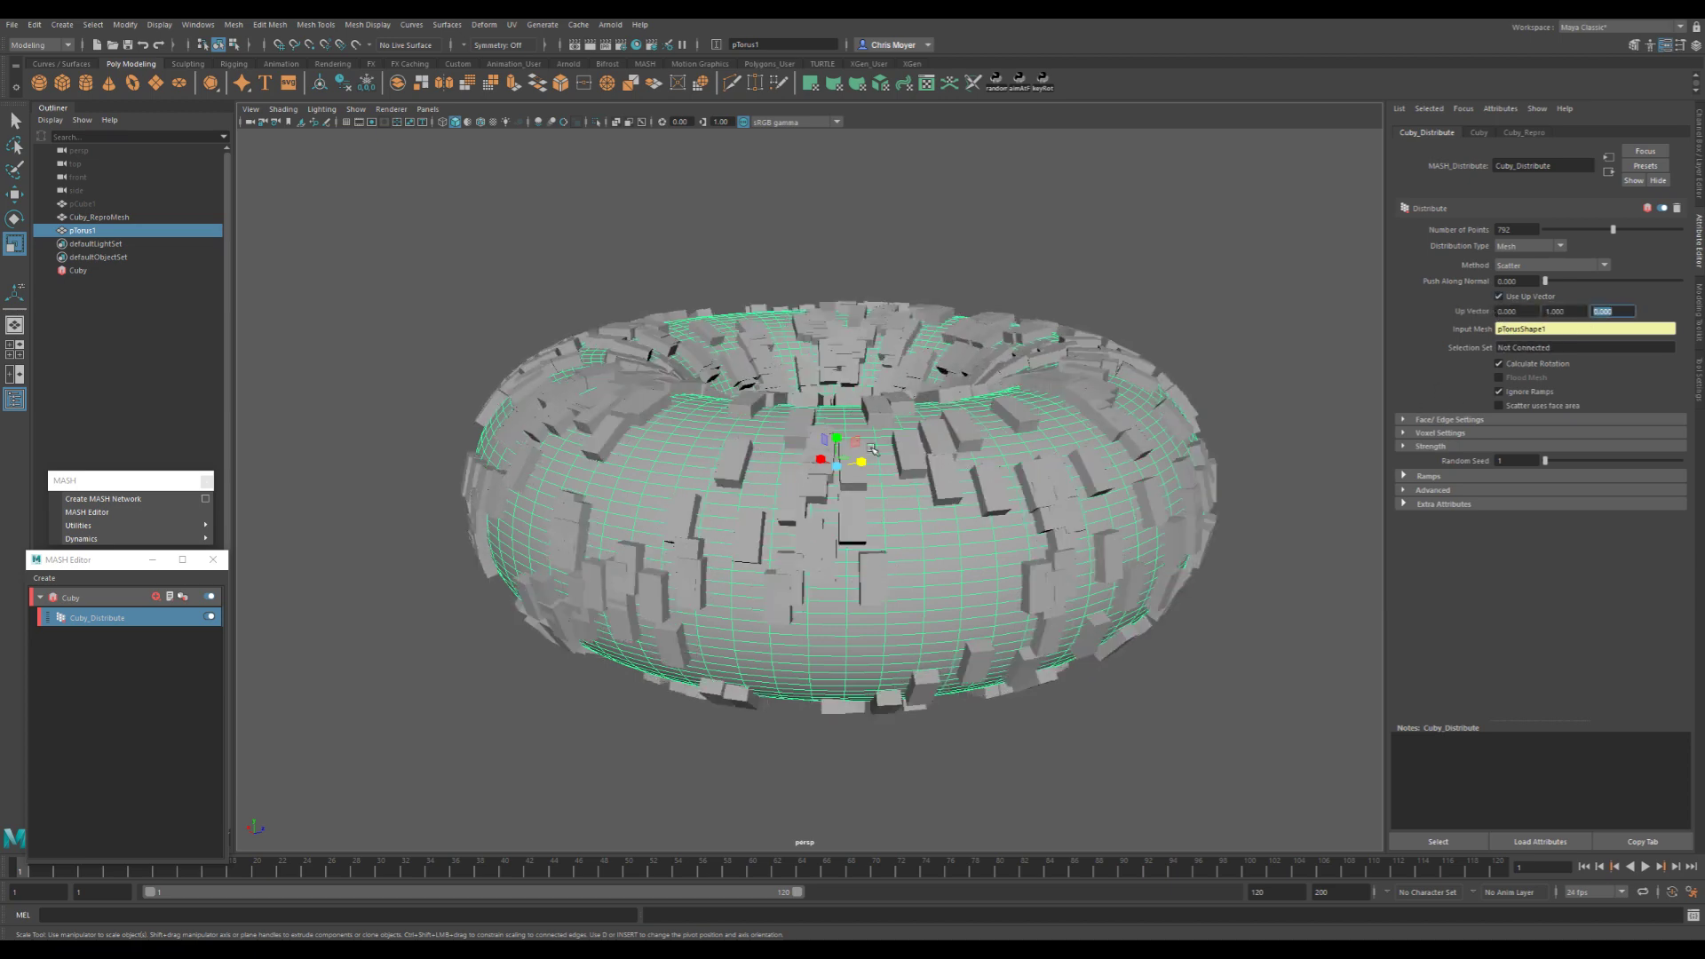
- Turn off Use Up Vector on the Distribute node and disable the Cuby MASH network
mouse_move(874, 450)
alt+mouse_down()
mouse_move(824, 447)
mouse_move(964, 435)
mouse_move(862, 373)
mouse_move(853, 409)
mouse_move(895, 459)
alt+mouse_up()
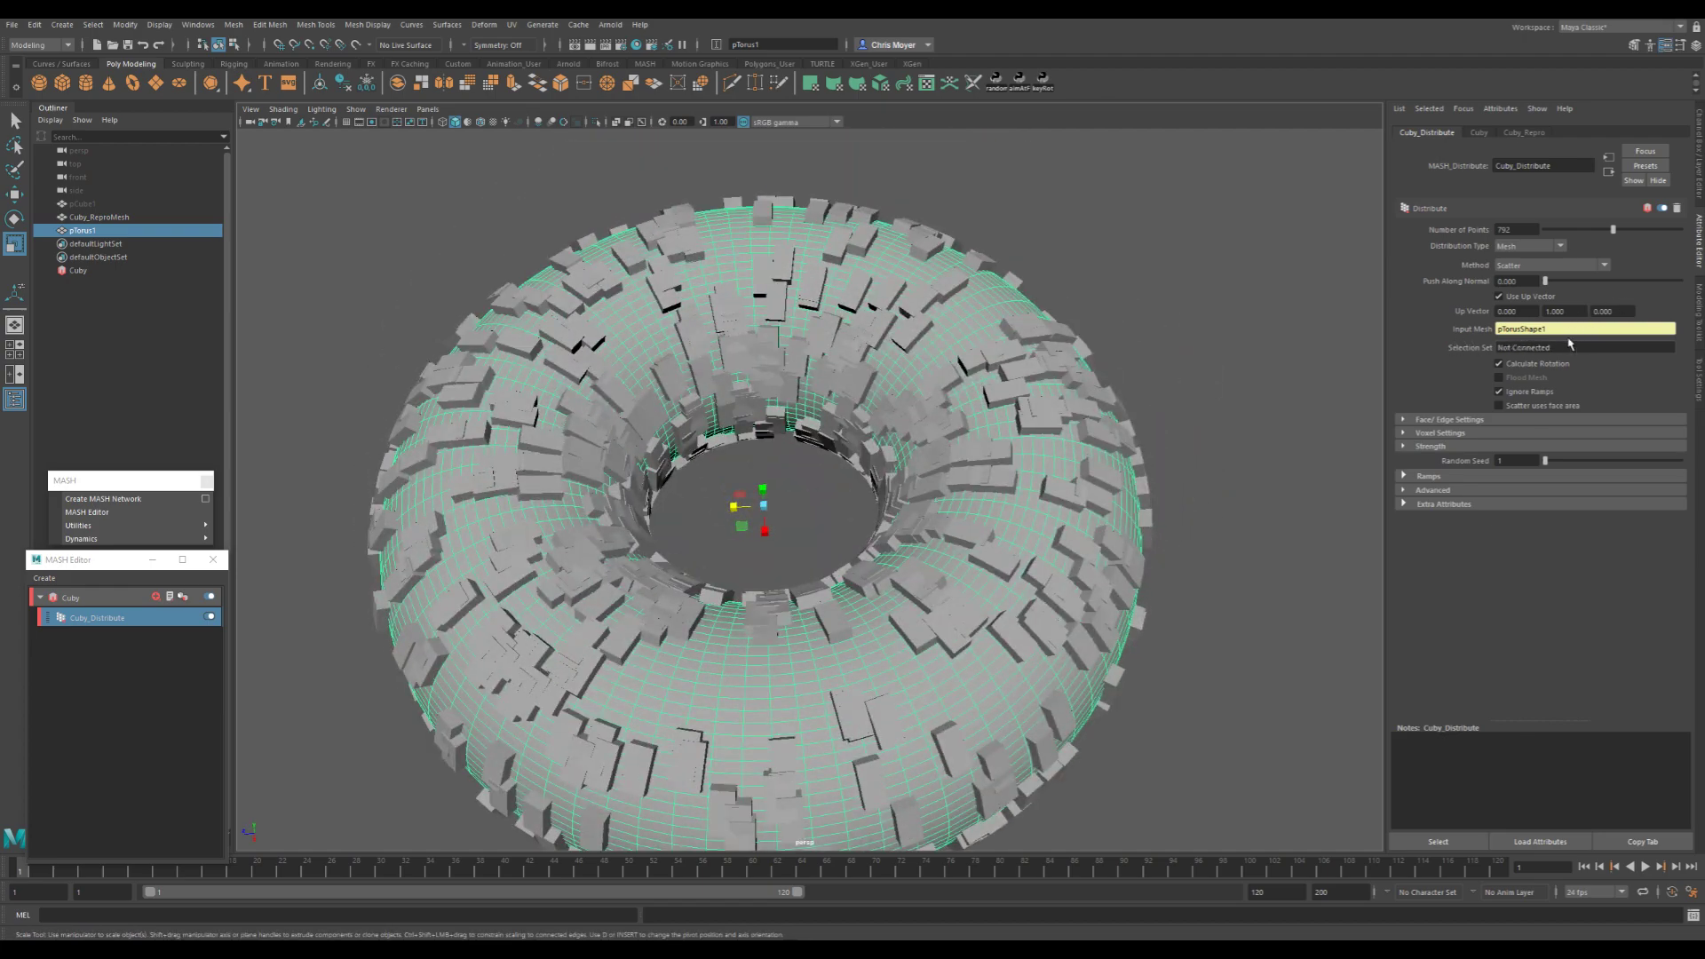
click(1519, 298)
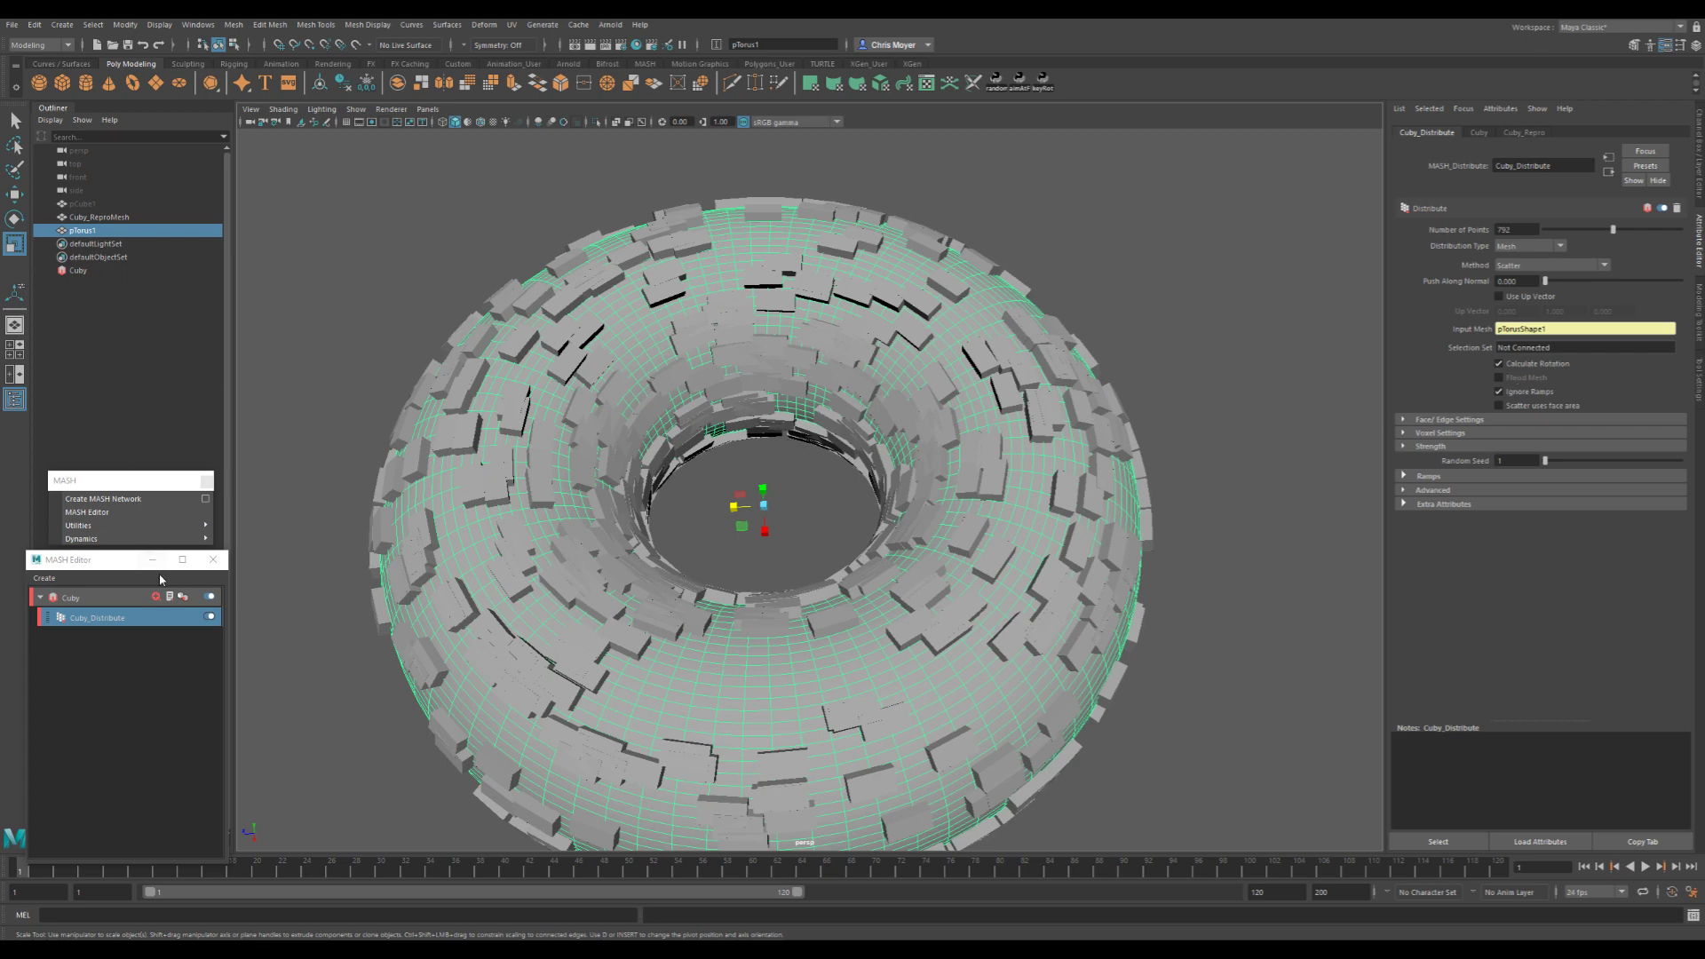
click(208, 597)
- Switch pTorus1 to face component mode and activate the Select tool
alt+drag(821, 517, 801, 442)
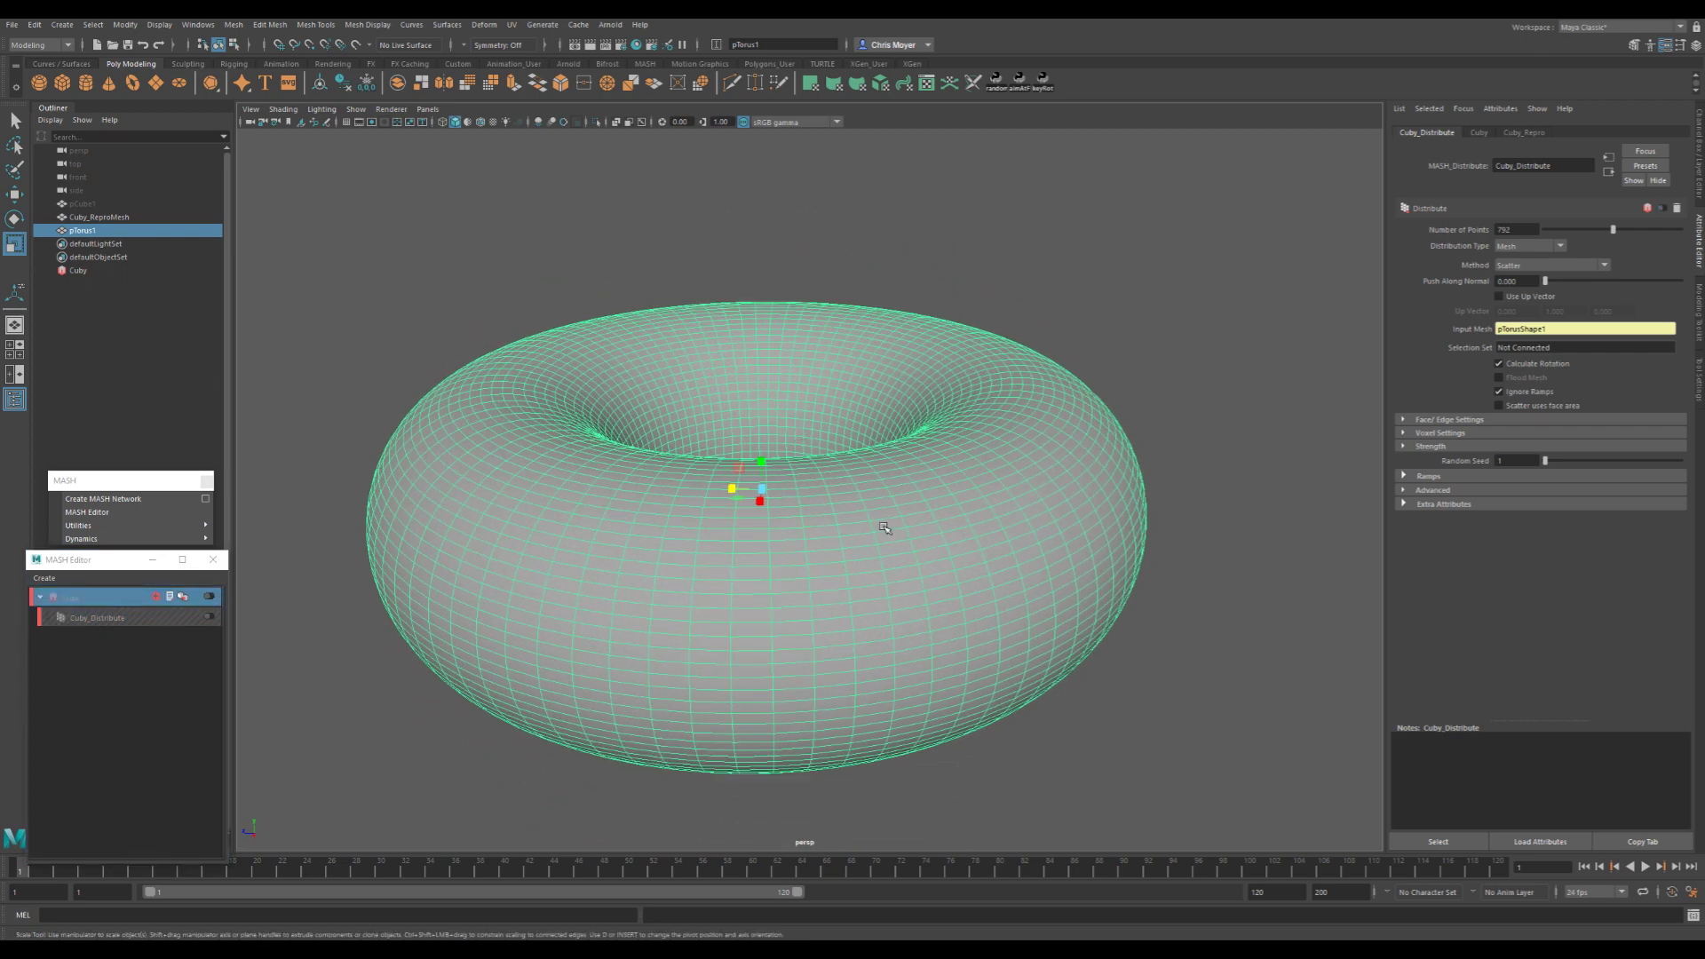
right_drag(867, 522, 863, 577)
alt+drag(785, 522, 775, 566)
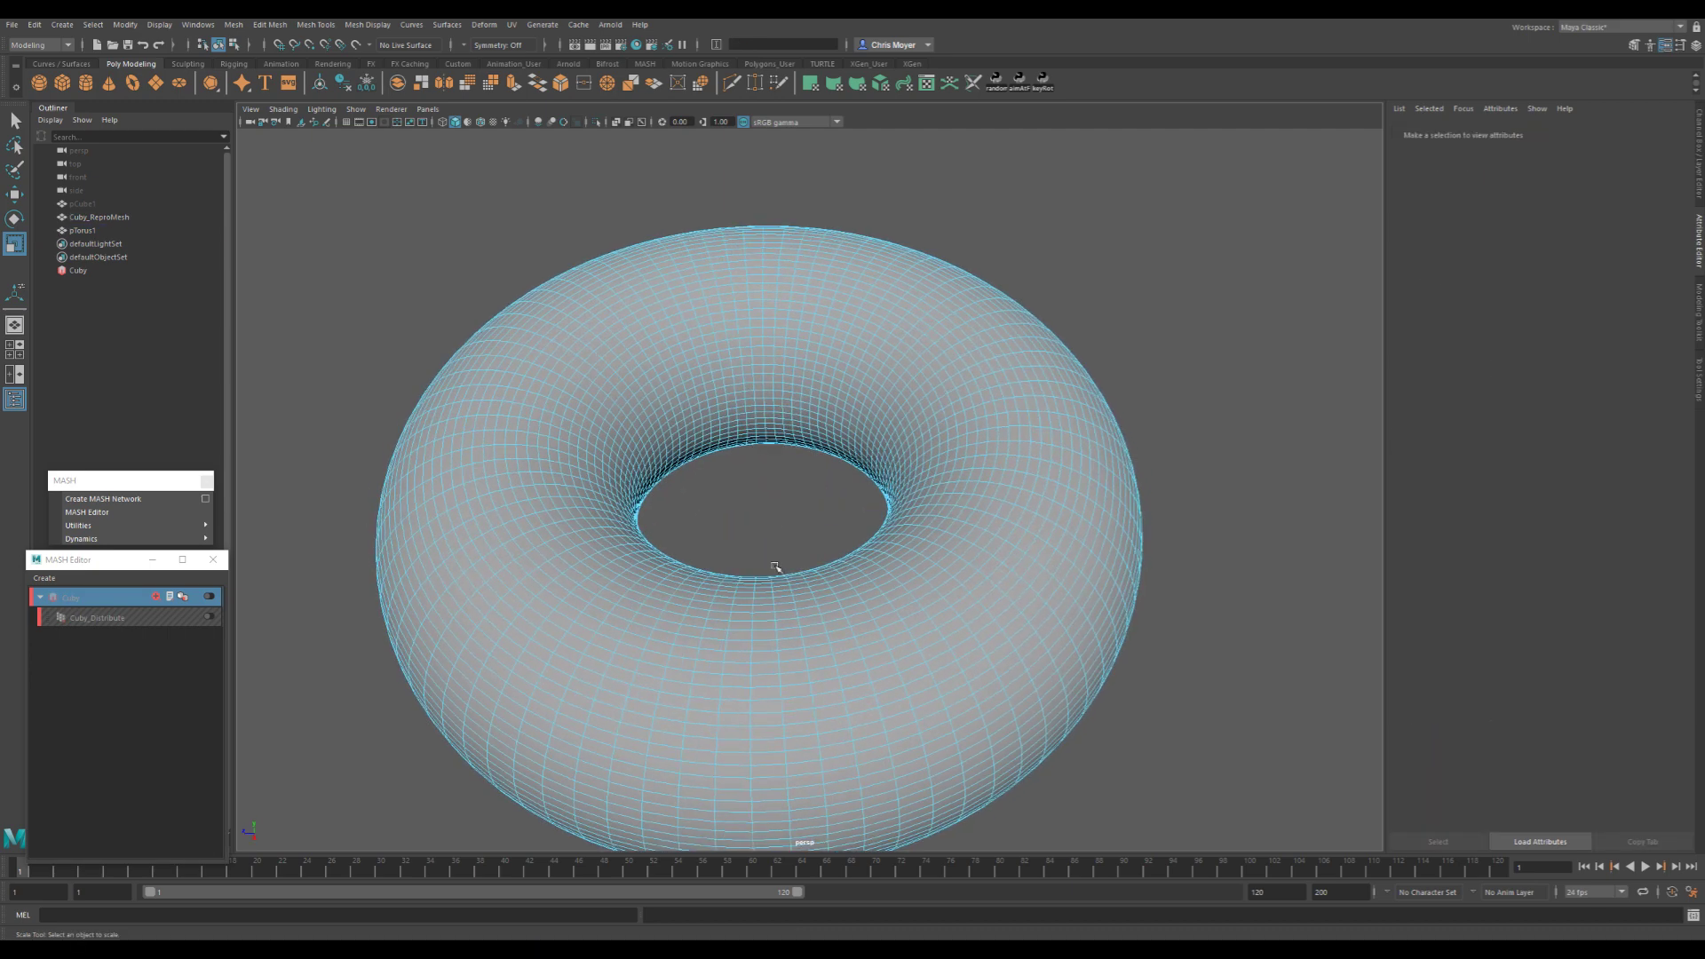
click(743, 614)
key(Caps_Lock)
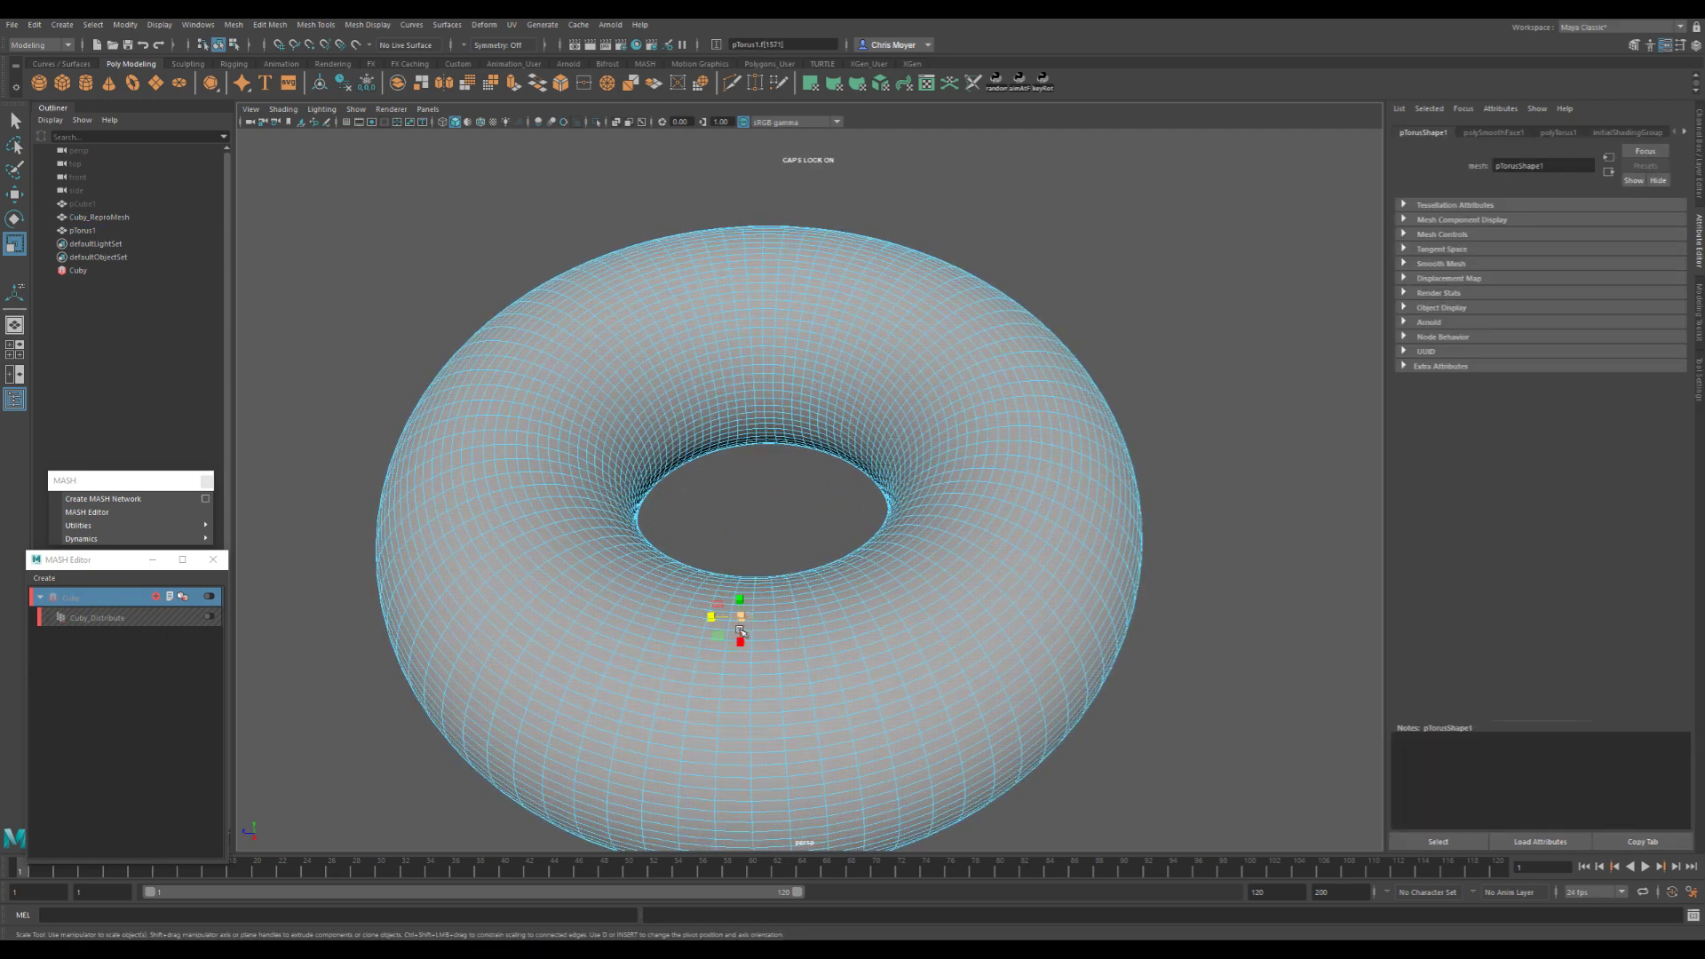
key(Caps_Lock)
key(q)
double_click(740, 626)
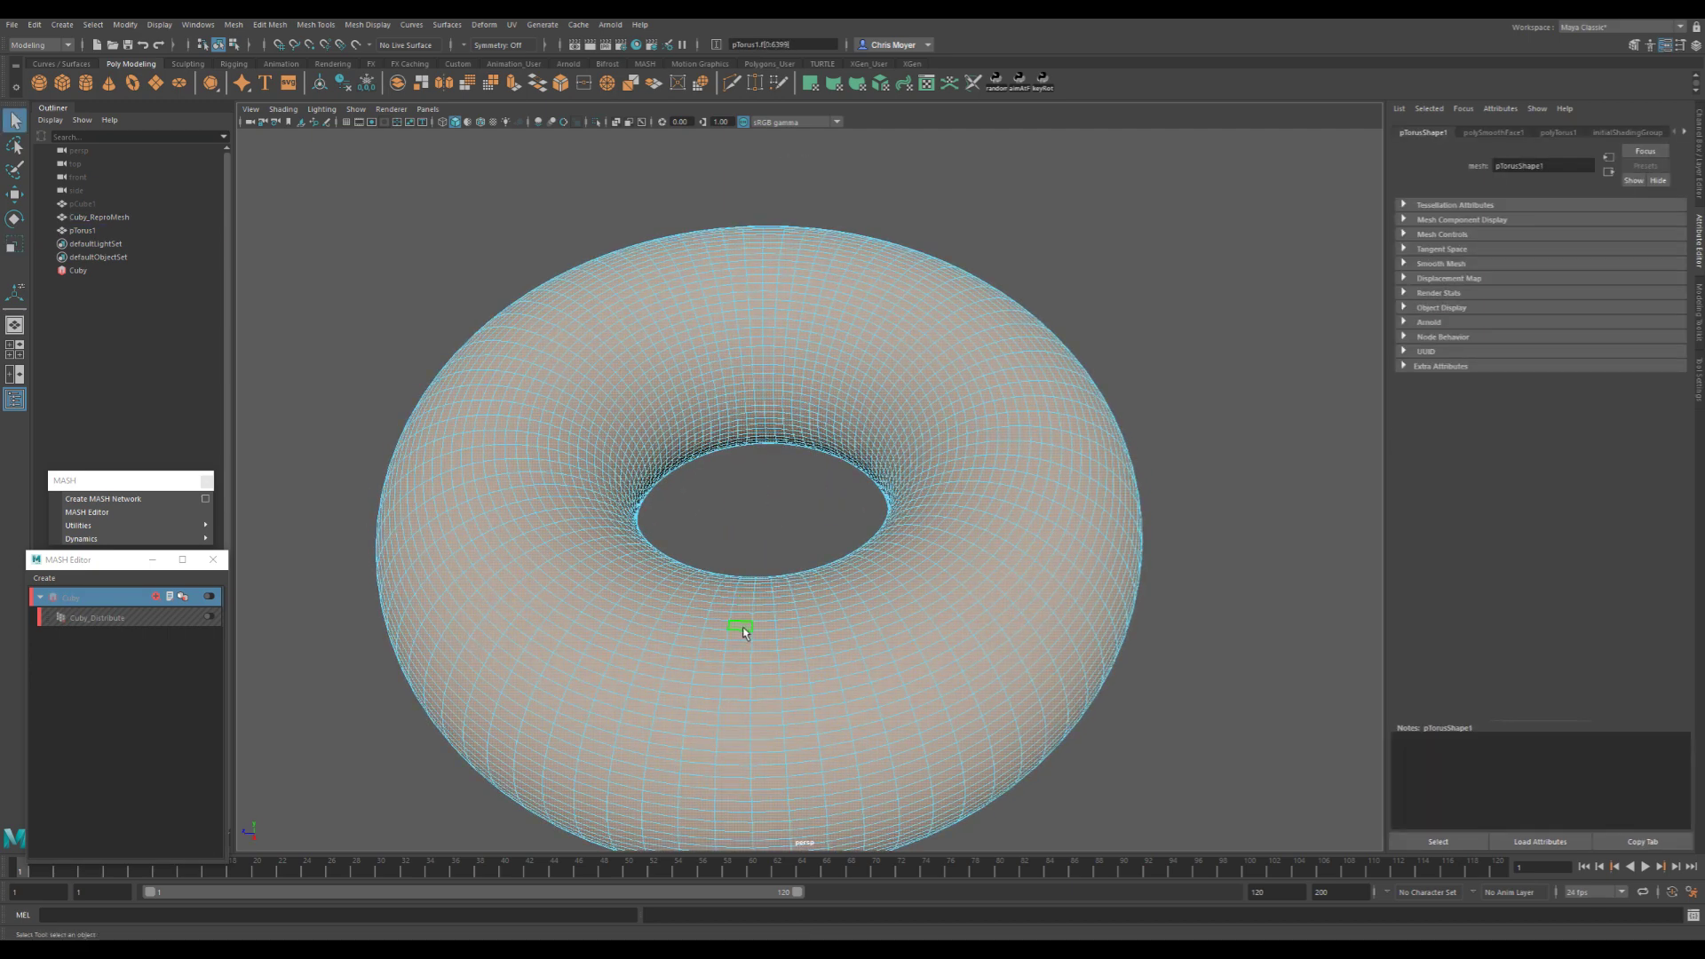
click(743, 619)
key(Caps_Lock)
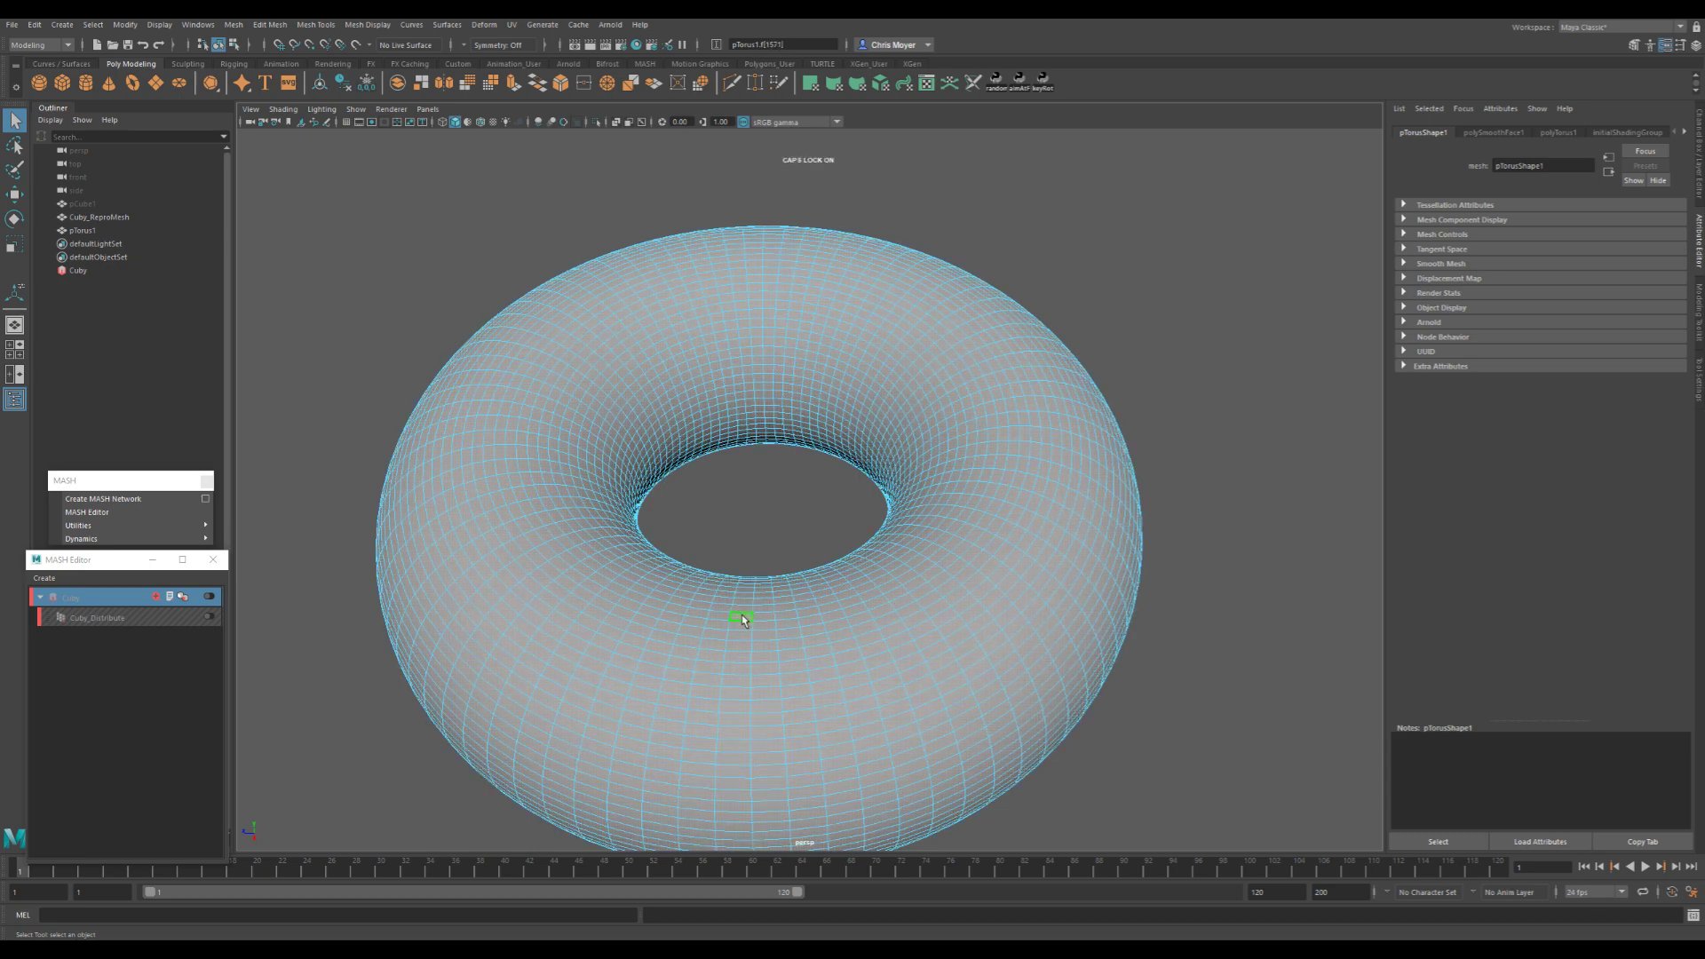
click(769, 537)
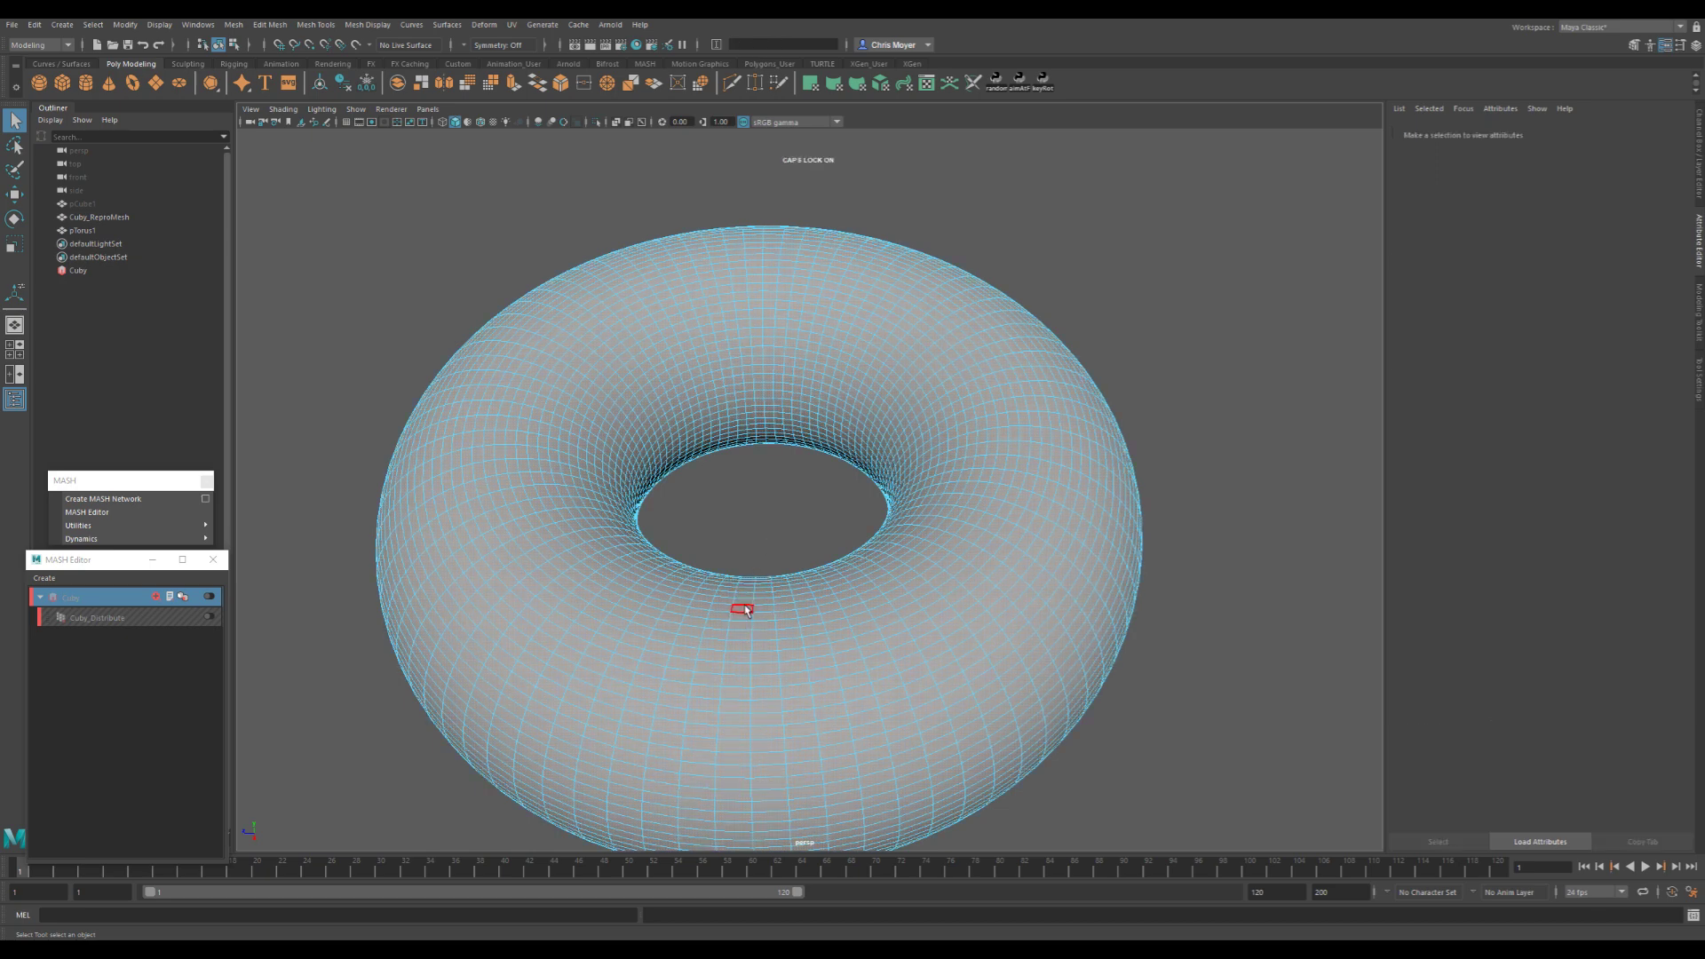
- Select four face loops around the torus tube, spaced about a quarter turn apart
click(746, 611)
shift+double_click(740, 611)
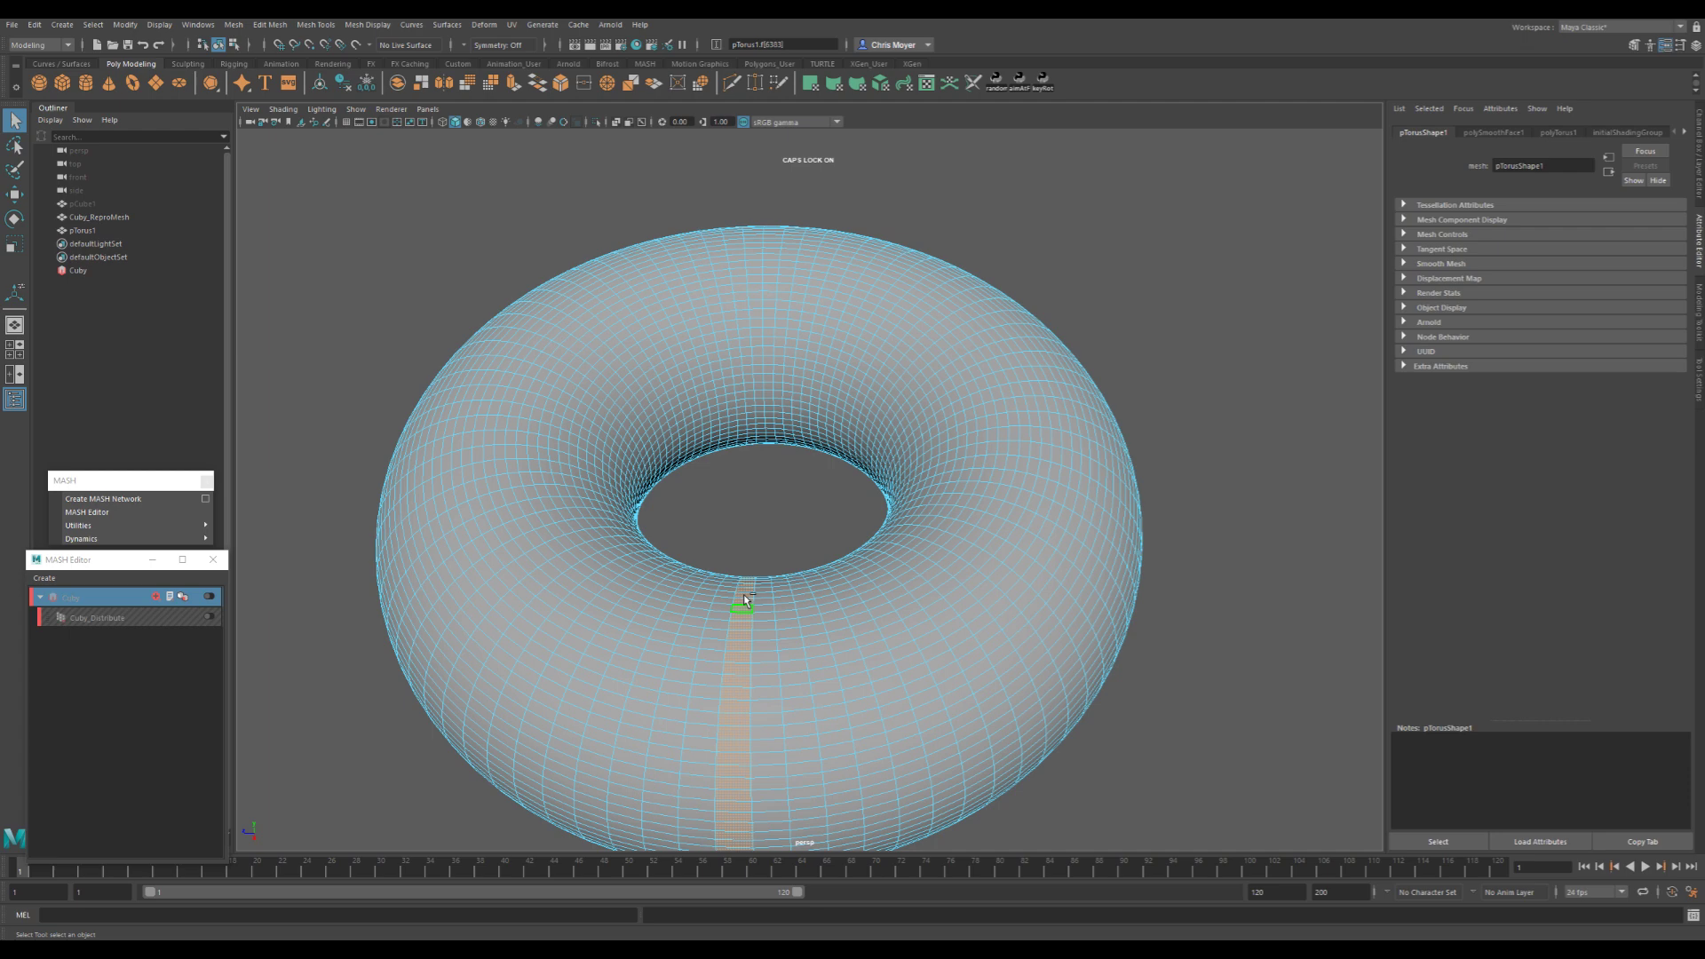
shift+double_click(770, 391)
mouse_move(961, 452)
alt+mouse_down()
mouse_move(929, 529)
mouse_move(947, 483)
alt+mouse_up()
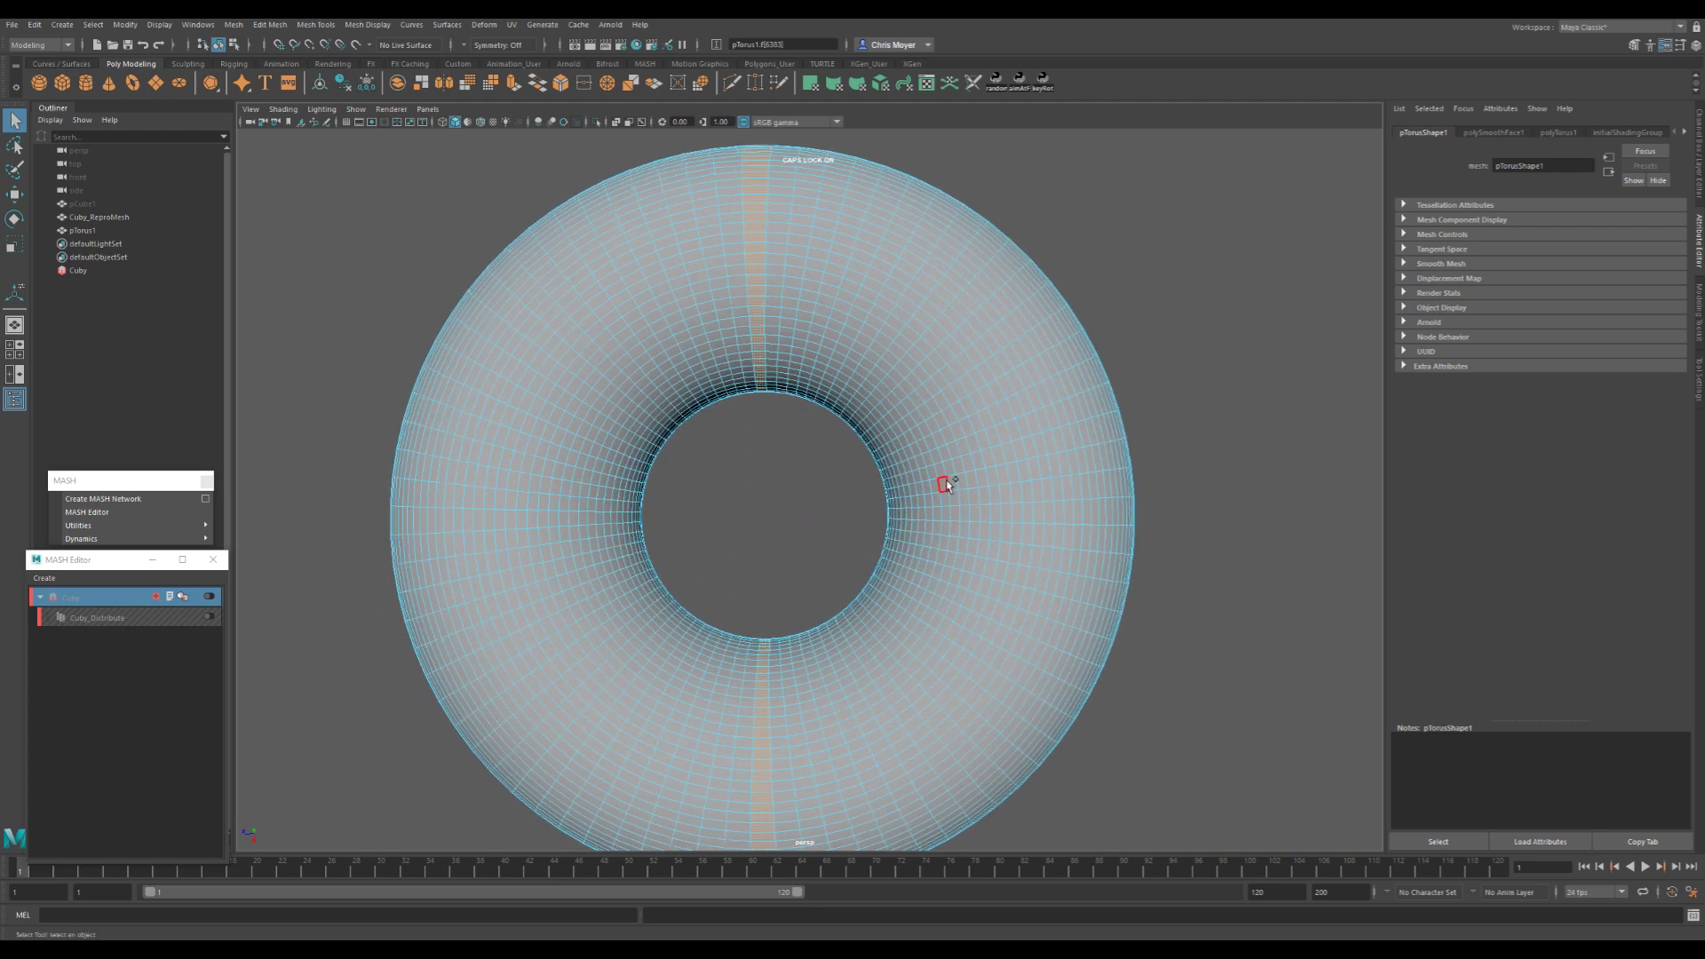
shift+double_click(952, 488)
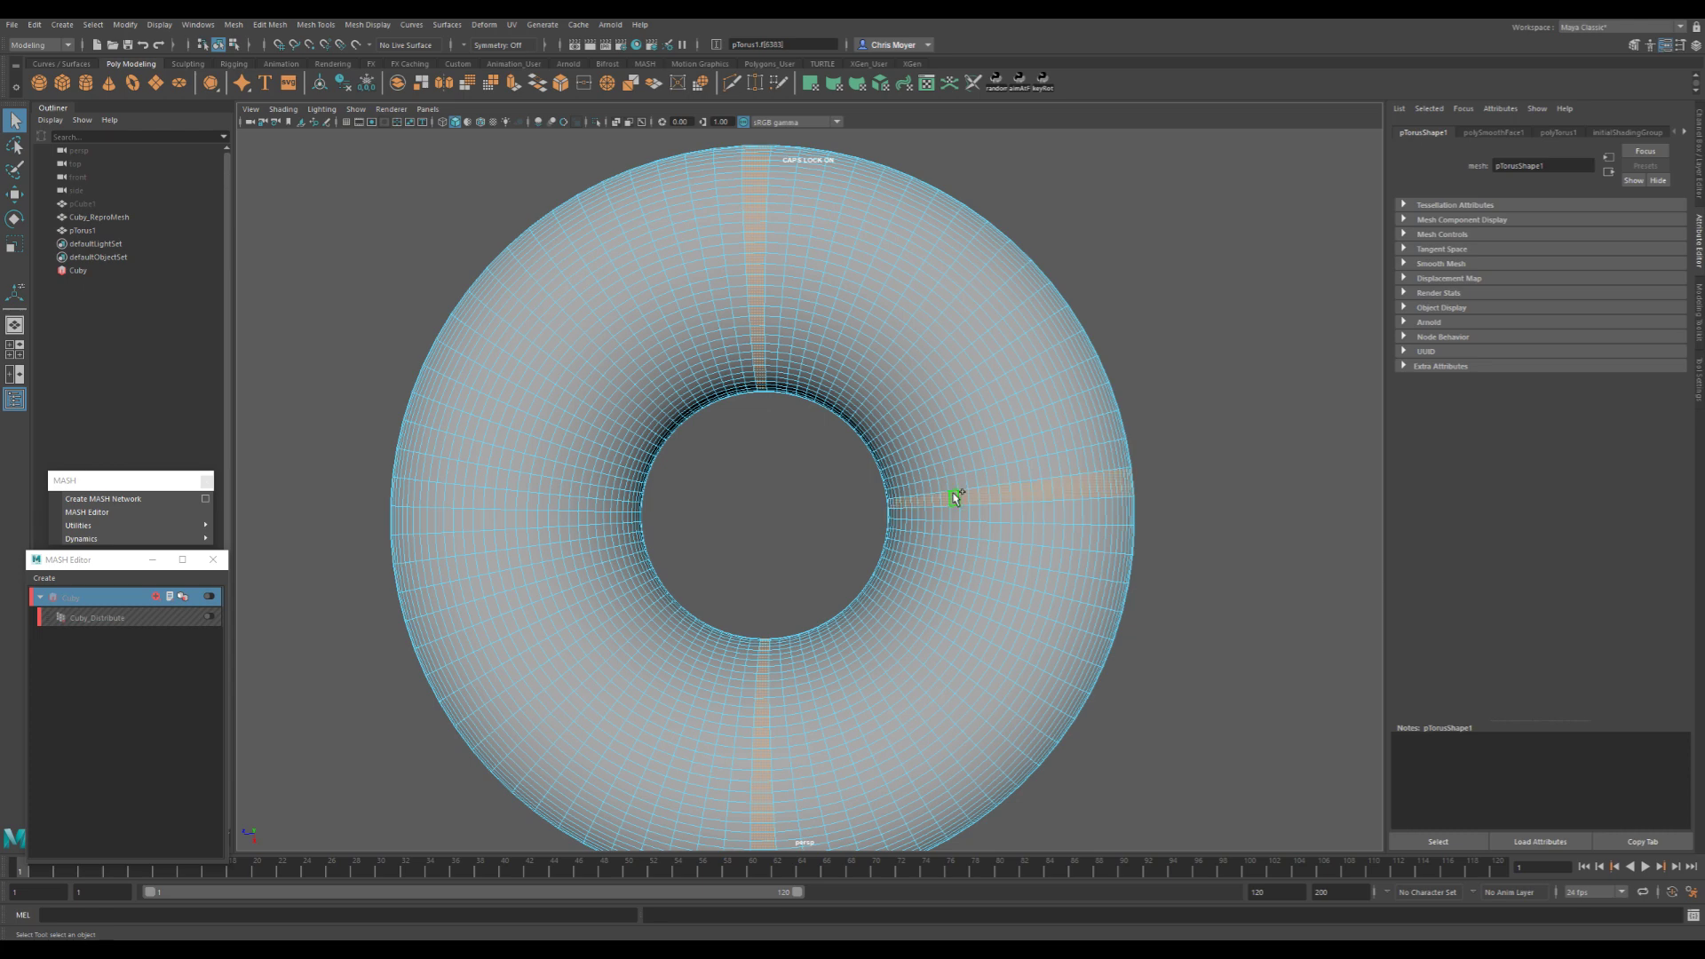
shift+double_click(601, 517)
- Grow the face selection twice to widen the four bands on the torus
alt+drag(791, 532, 747, 488)
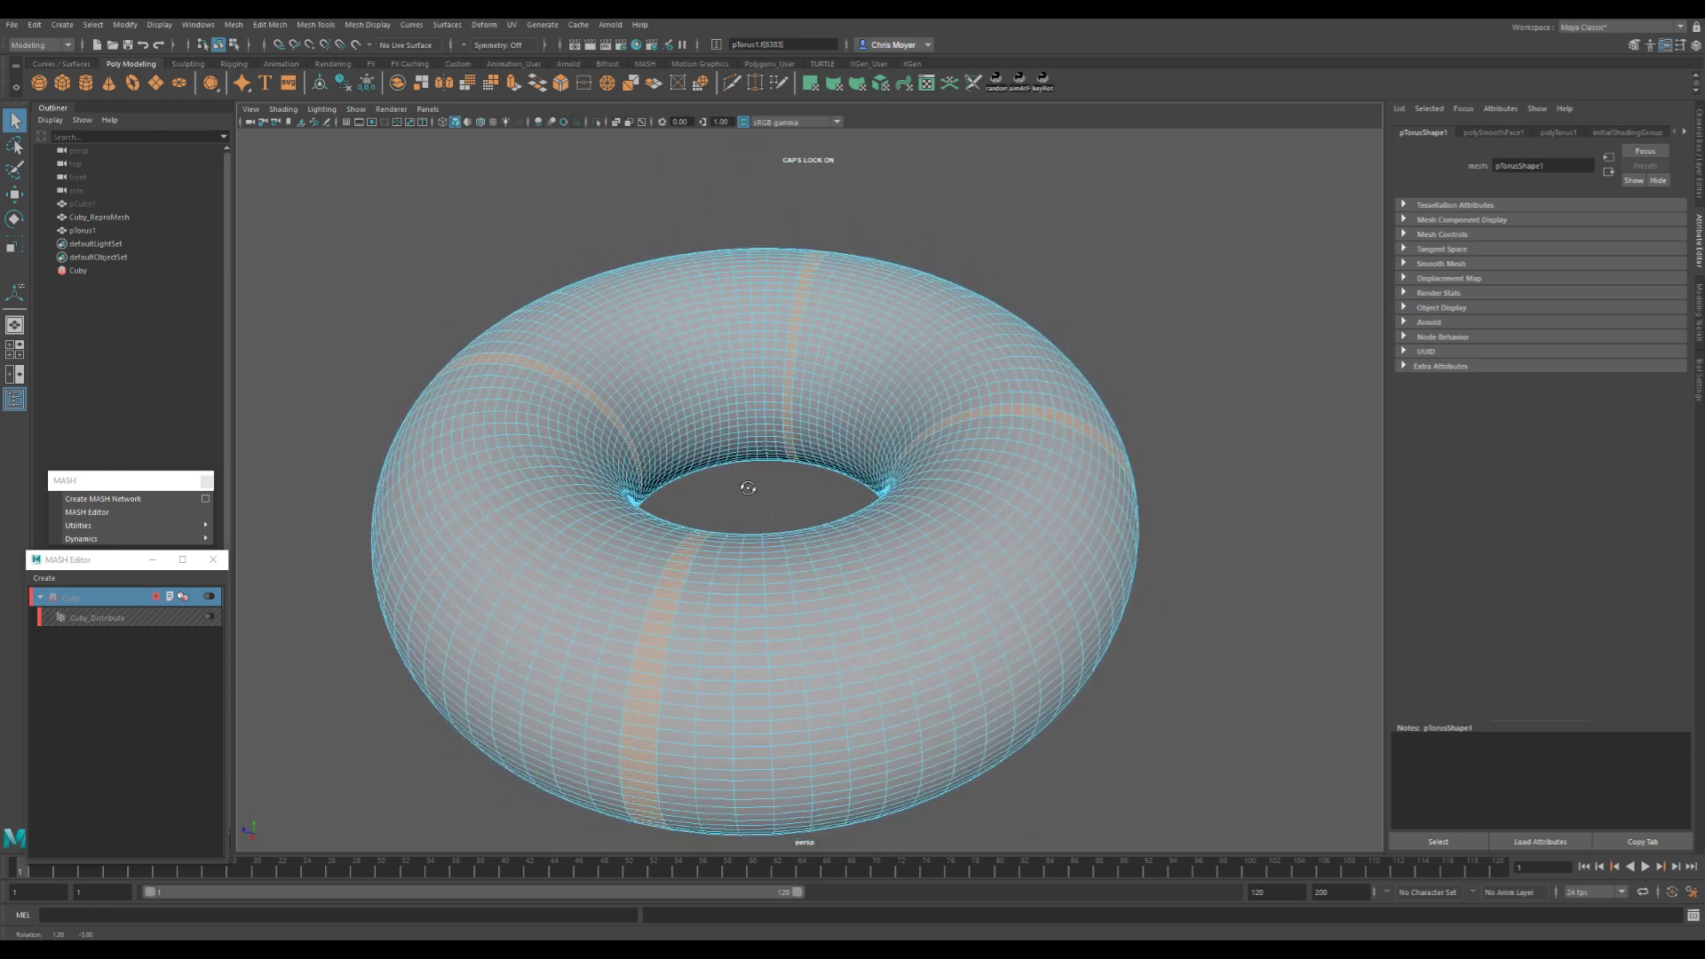
key(shift+period)
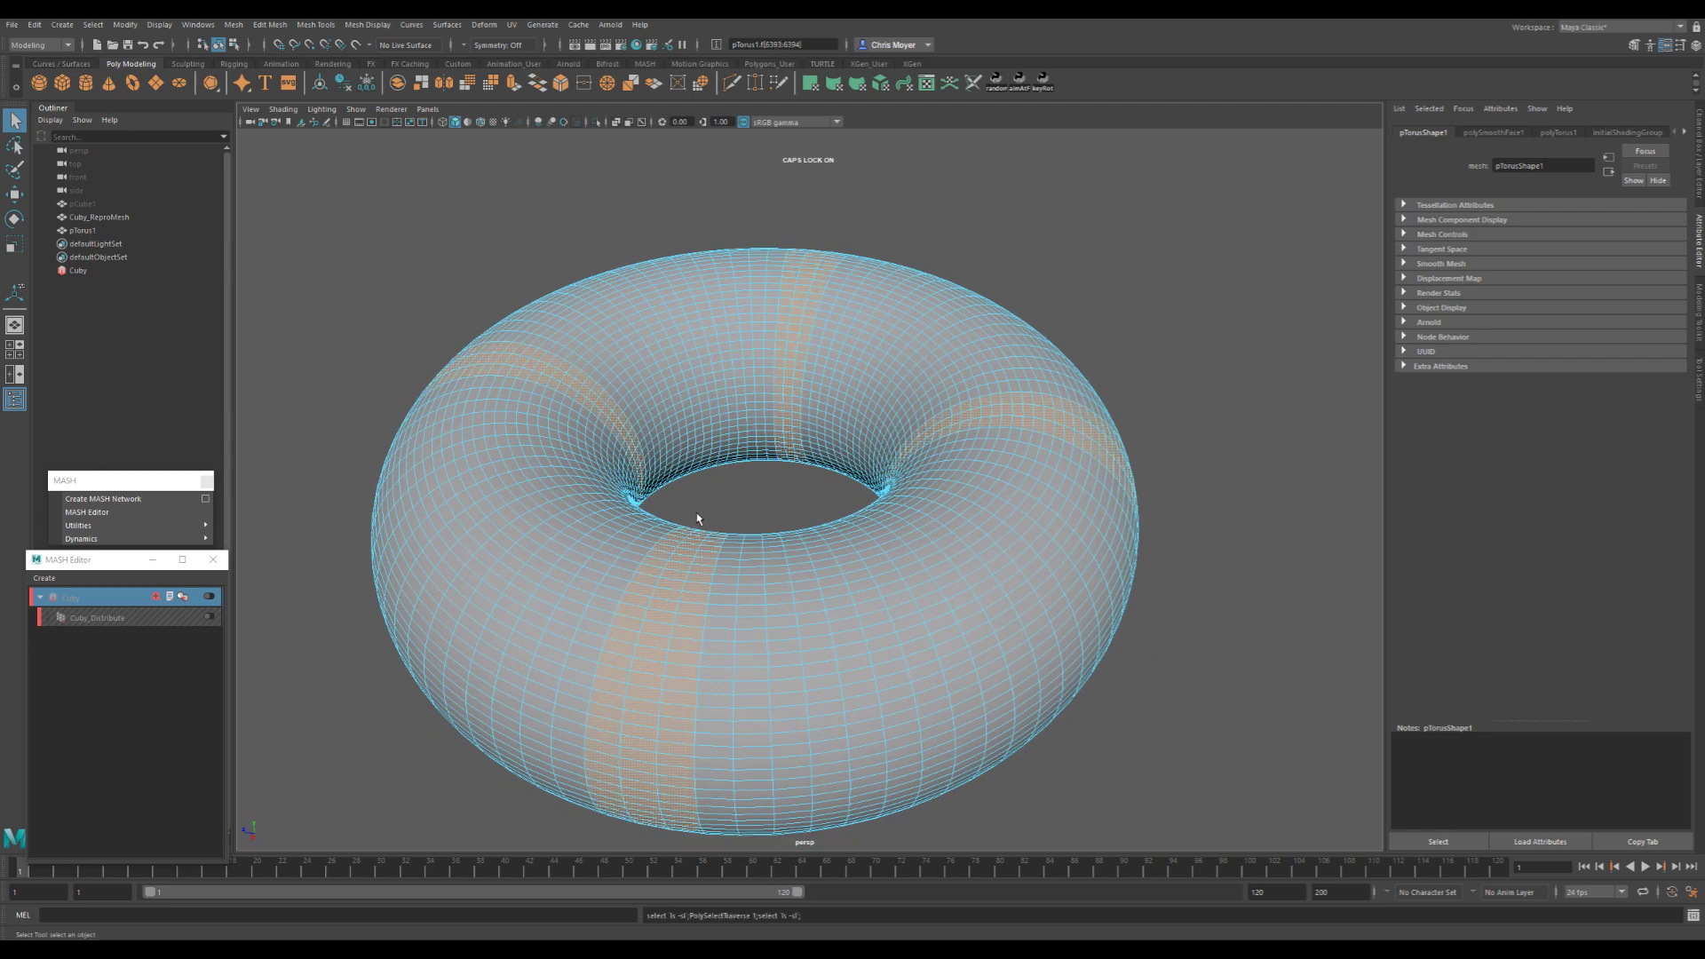
key(shift+period)
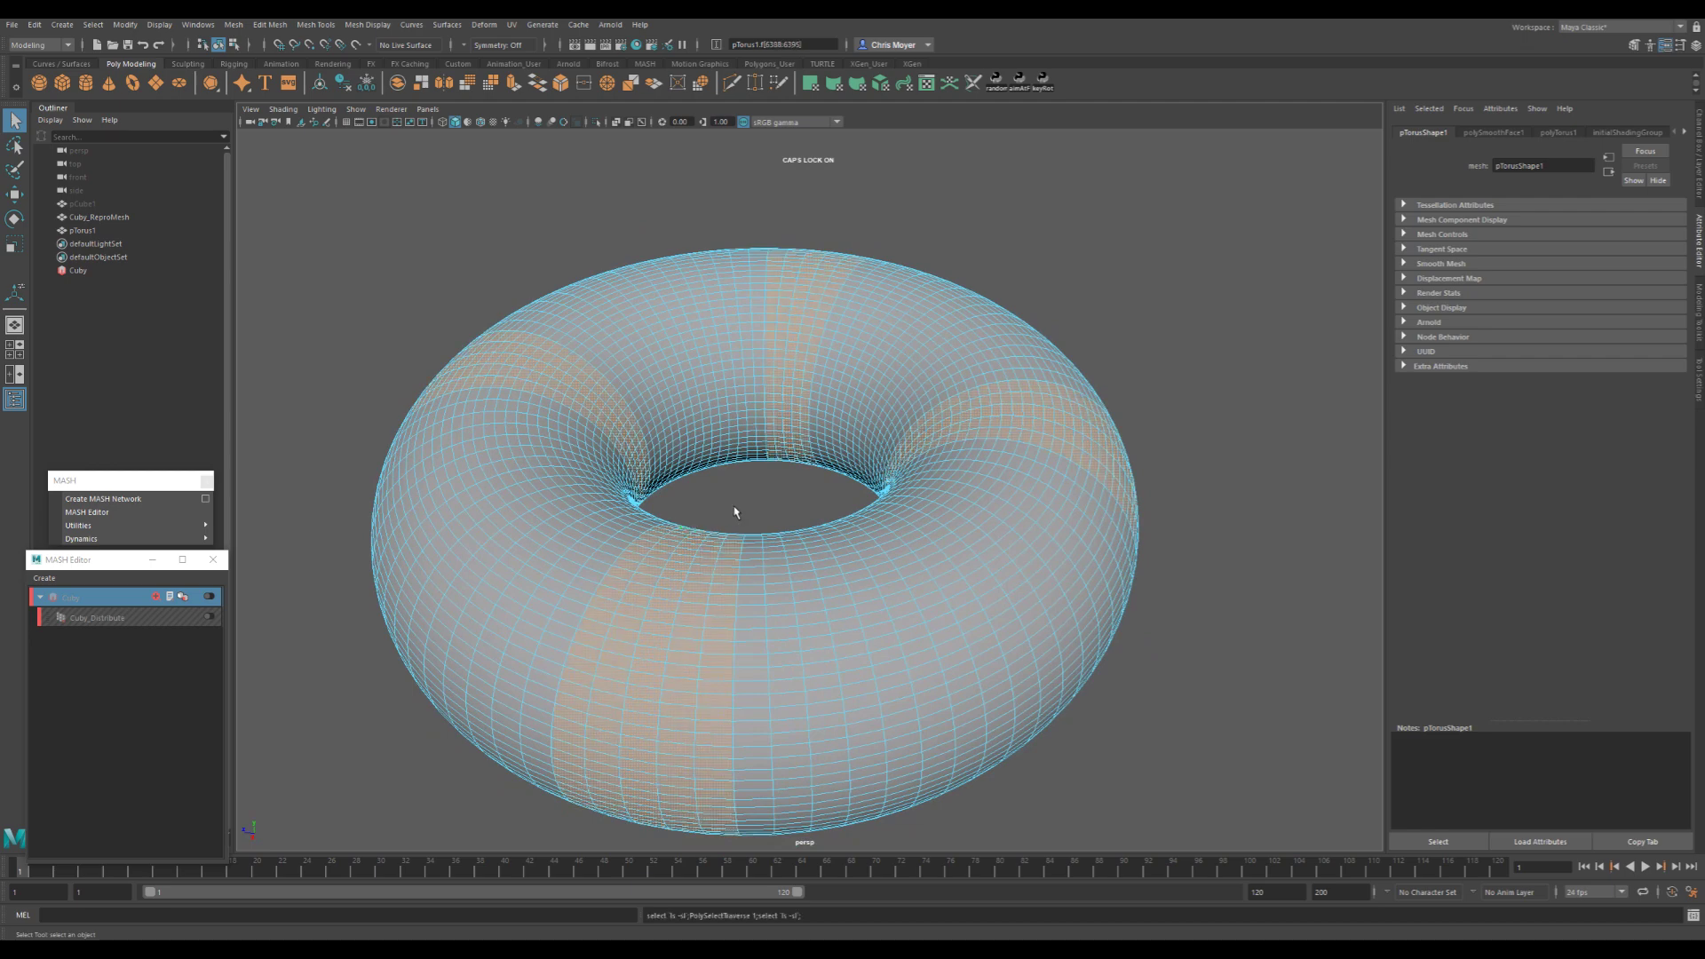
- Create a quick select set named rings from the four selected face bands
alt+drag(735, 512, 735, 533)
alt+middle_drag(735, 535, 754, 526)
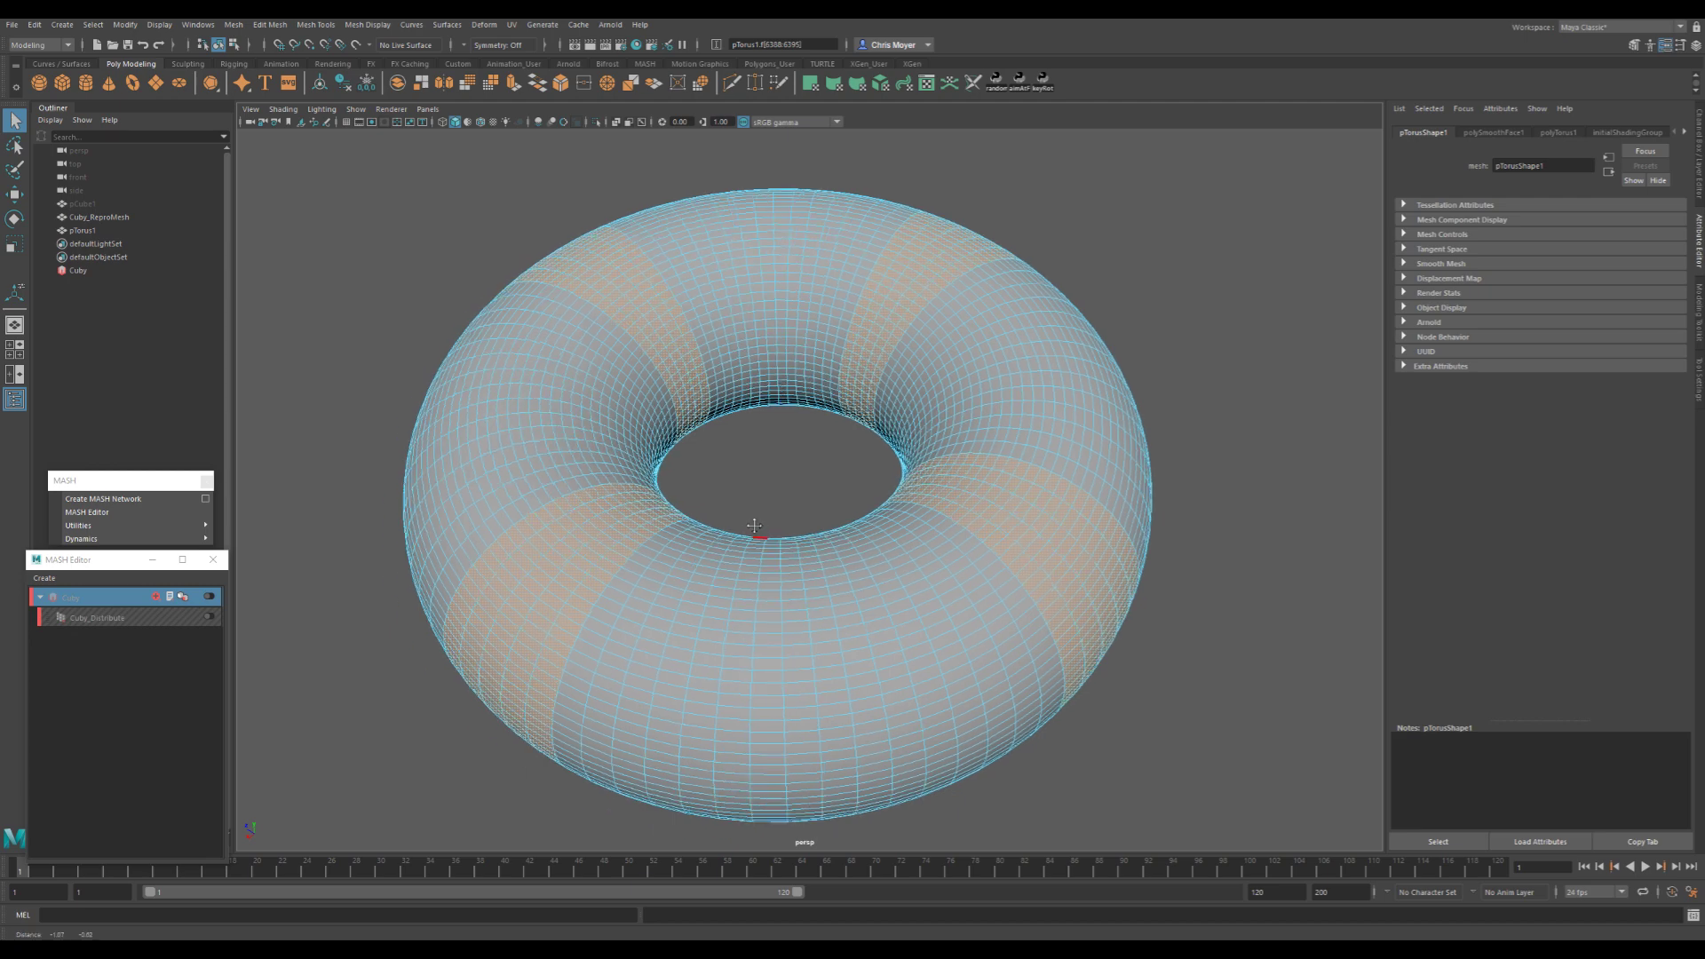
alt+drag(753, 526, 835, 562)
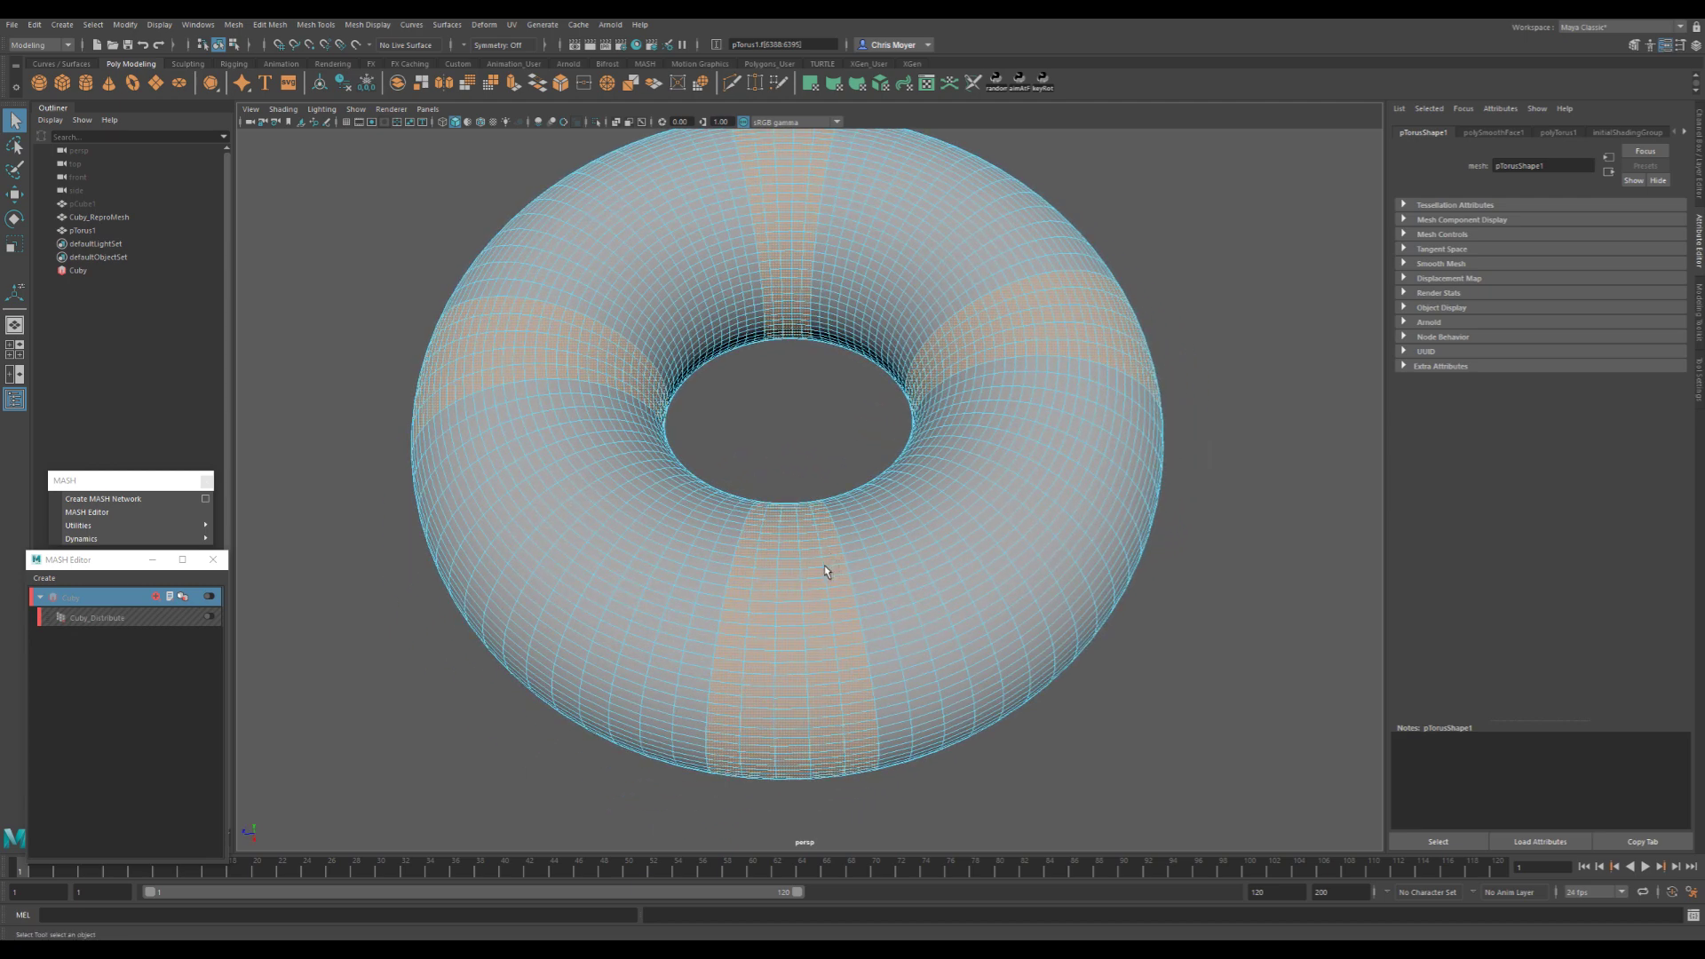
alt+drag(844, 599, 815, 580)
mouse_move(731, 436)
alt+mouse_down()
mouse_move(821, 378)
mouse_move(712, 447)
alt+mouse_up()
click(62, 24)
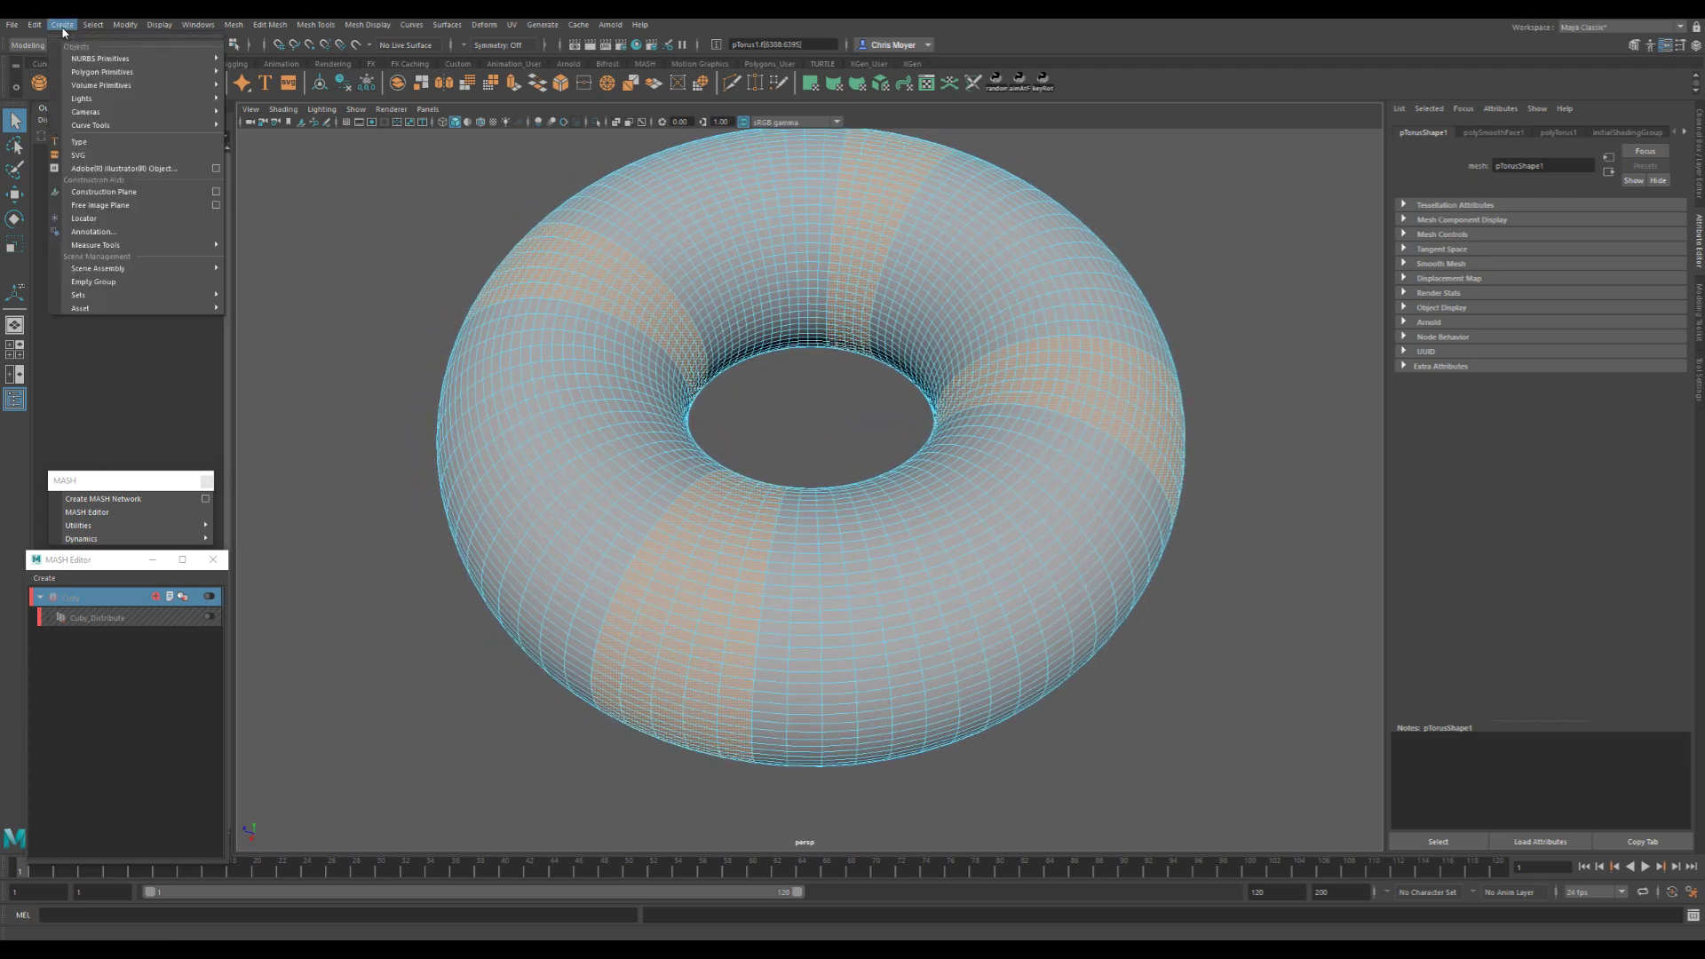
mouse_move(178, 294)
click(280, 333)
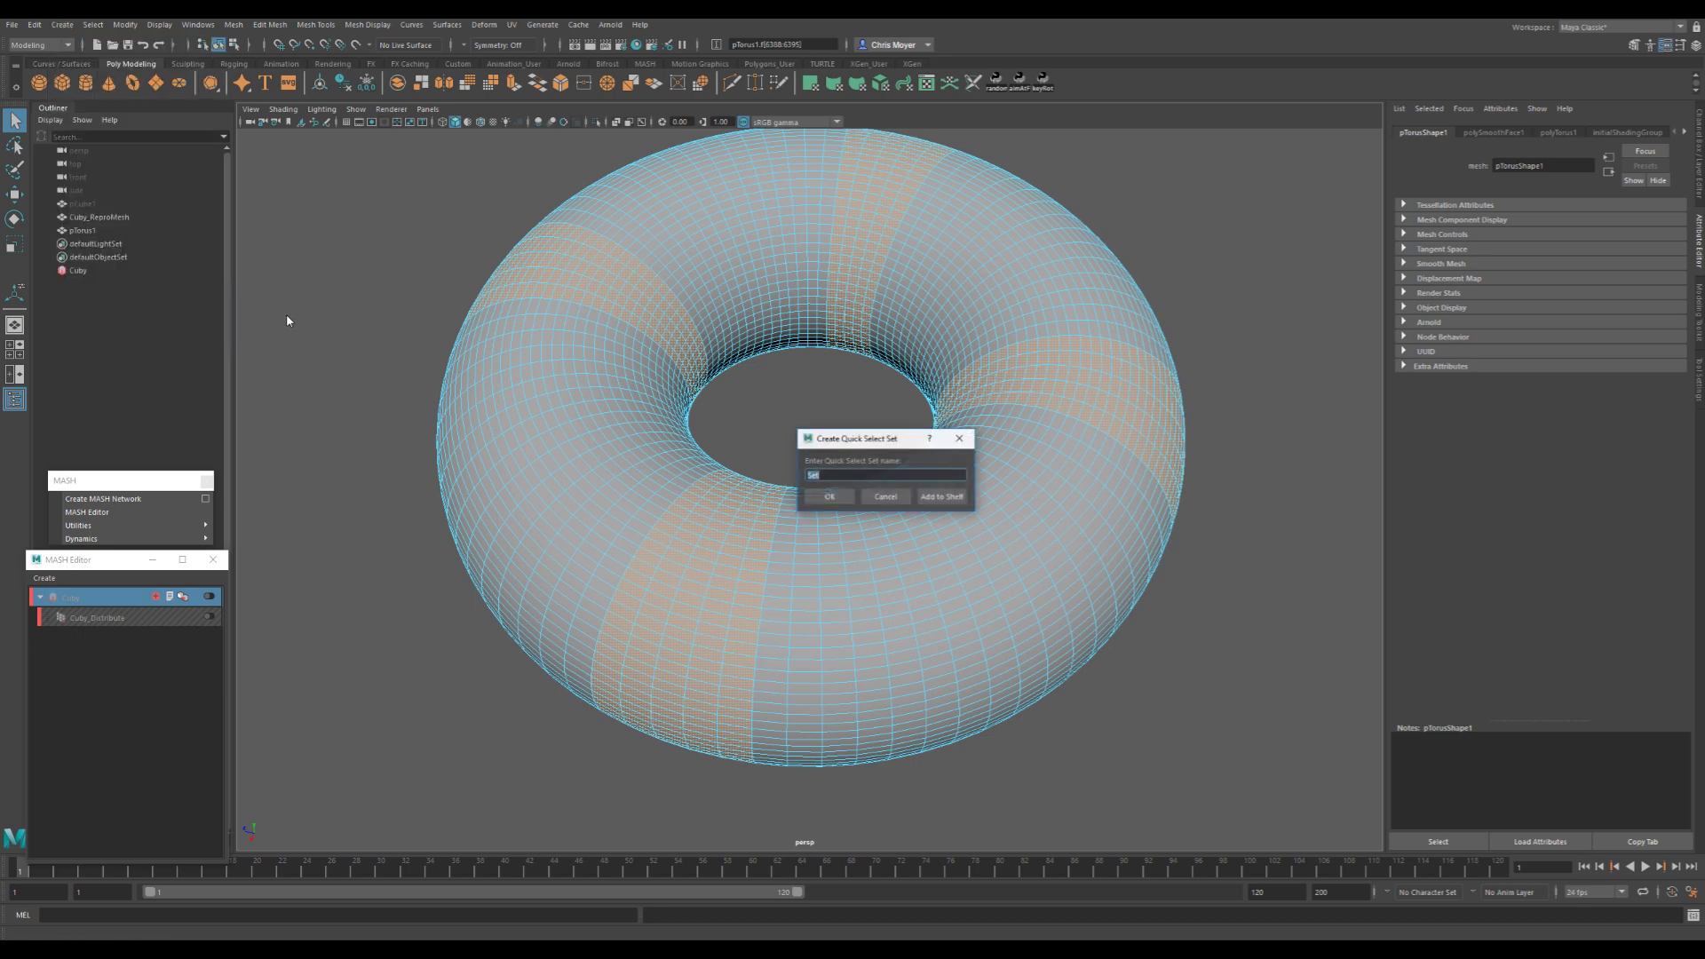
text(rings)
key(Return)
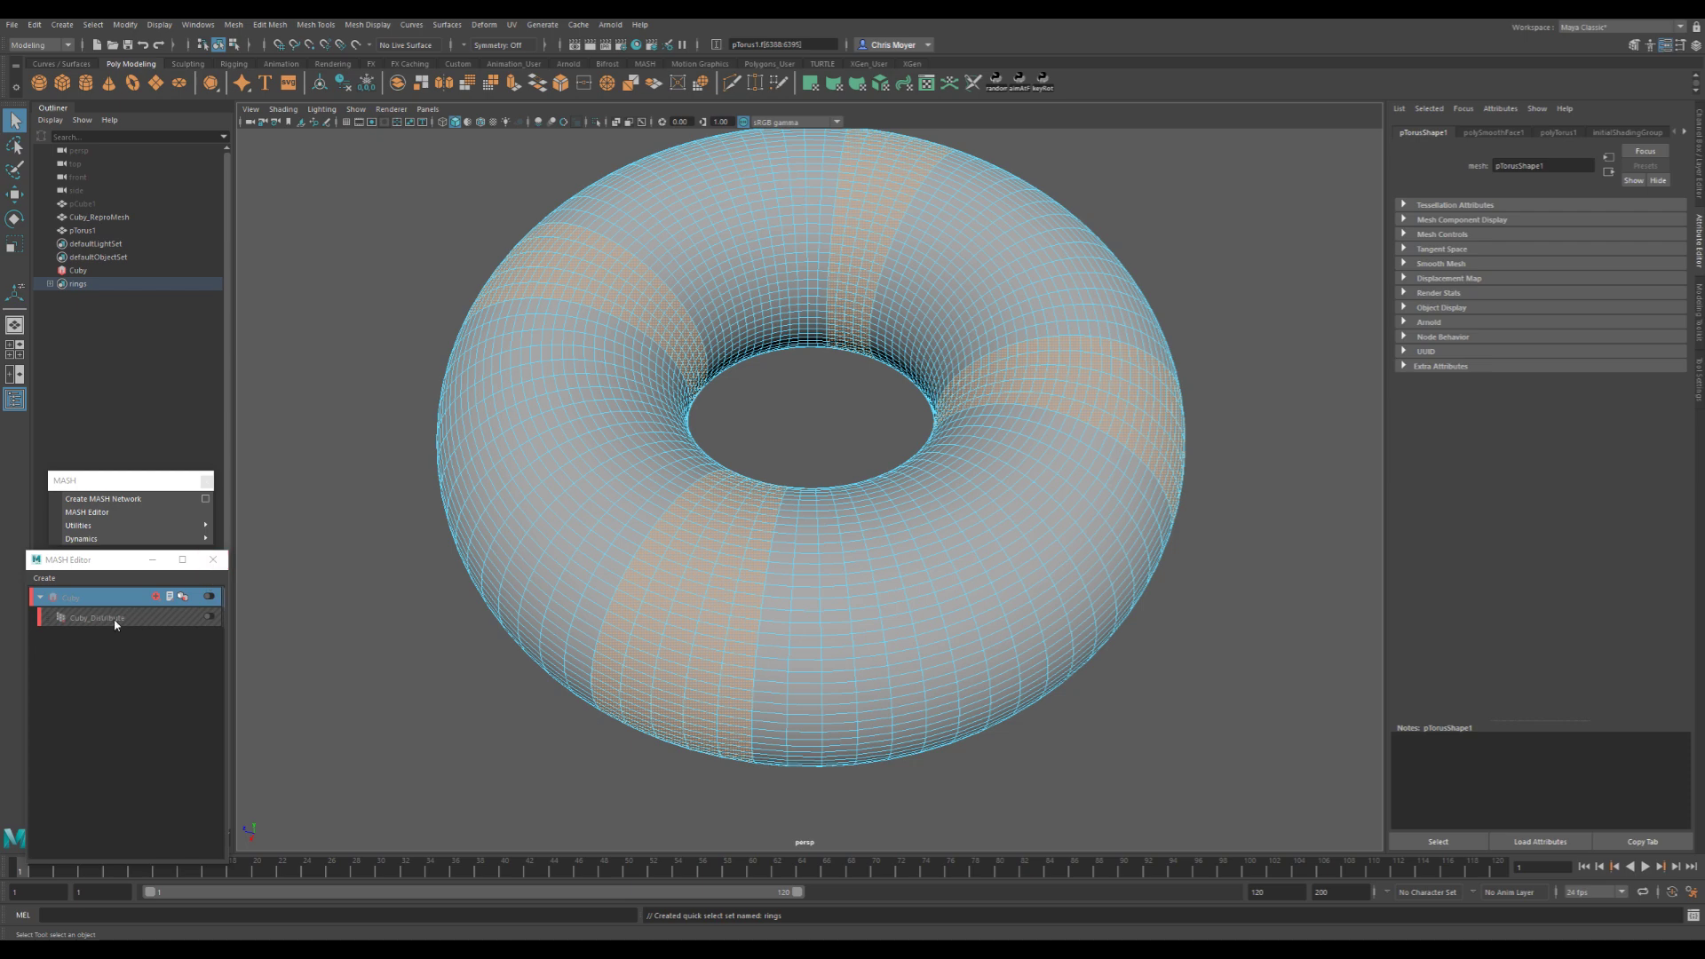
- Re-enable the Cuby MASH network and display the attributes of Cuby_Distribute
click(208, 595)
click(169, 618)
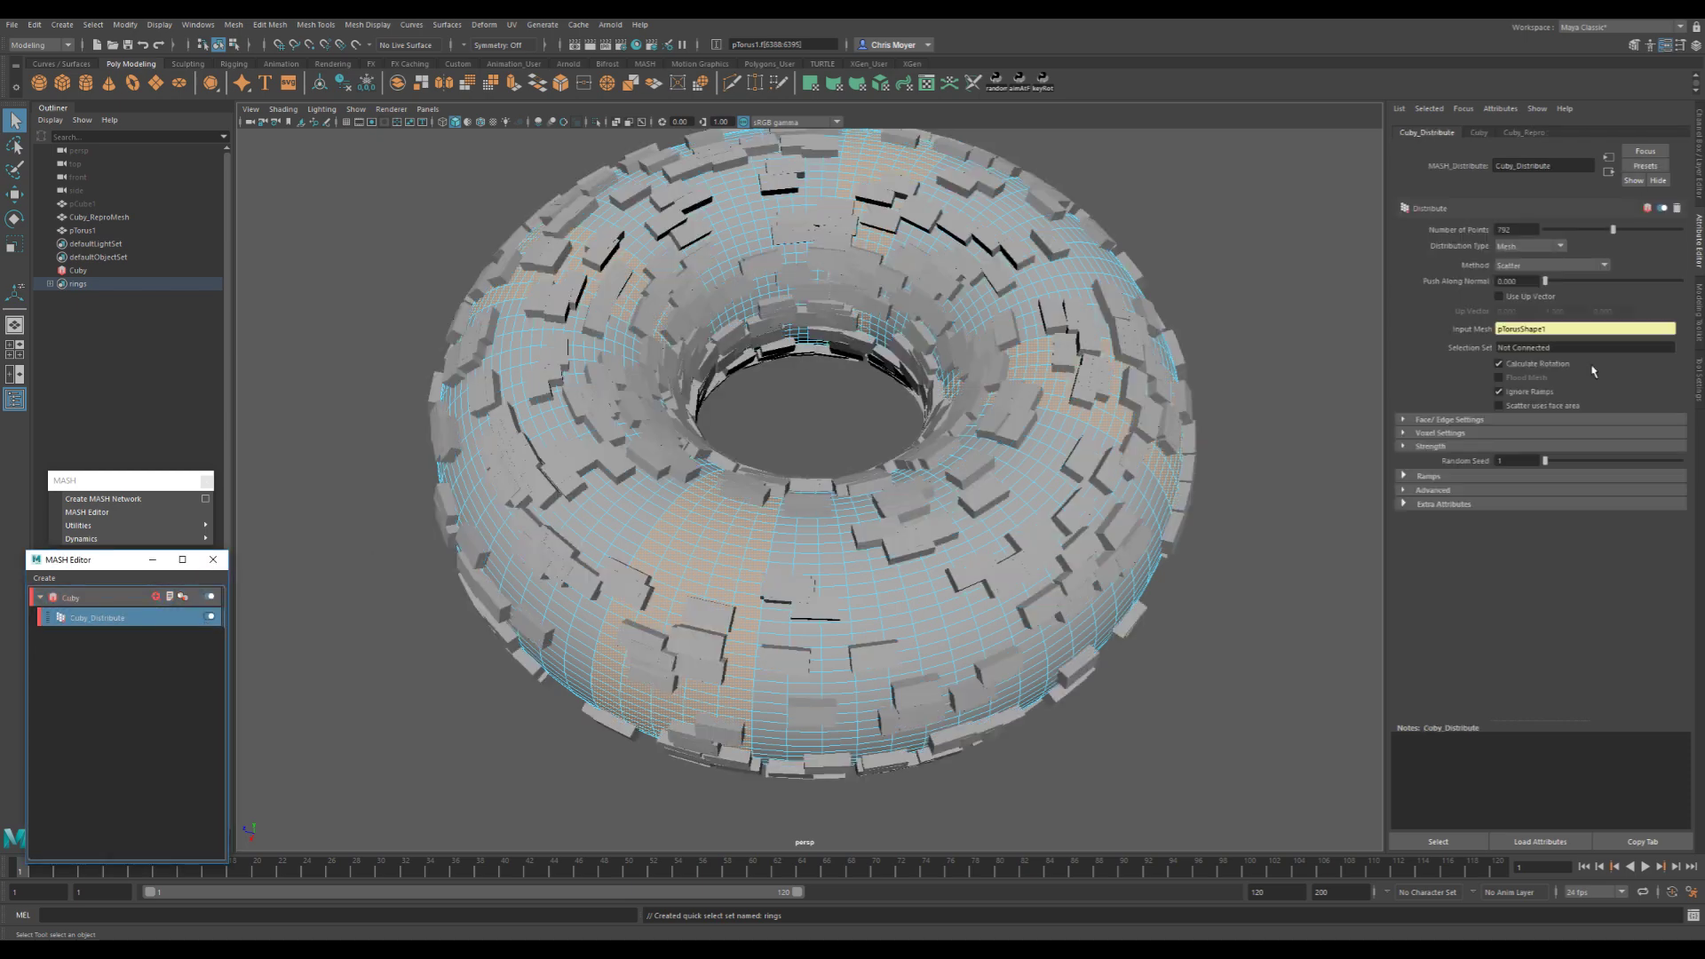
- Save the scene and try to assign the rings set as Cuby_Distribute's Selection Set, dismissing the error dialog
click(78, 284)
click(80, 615)
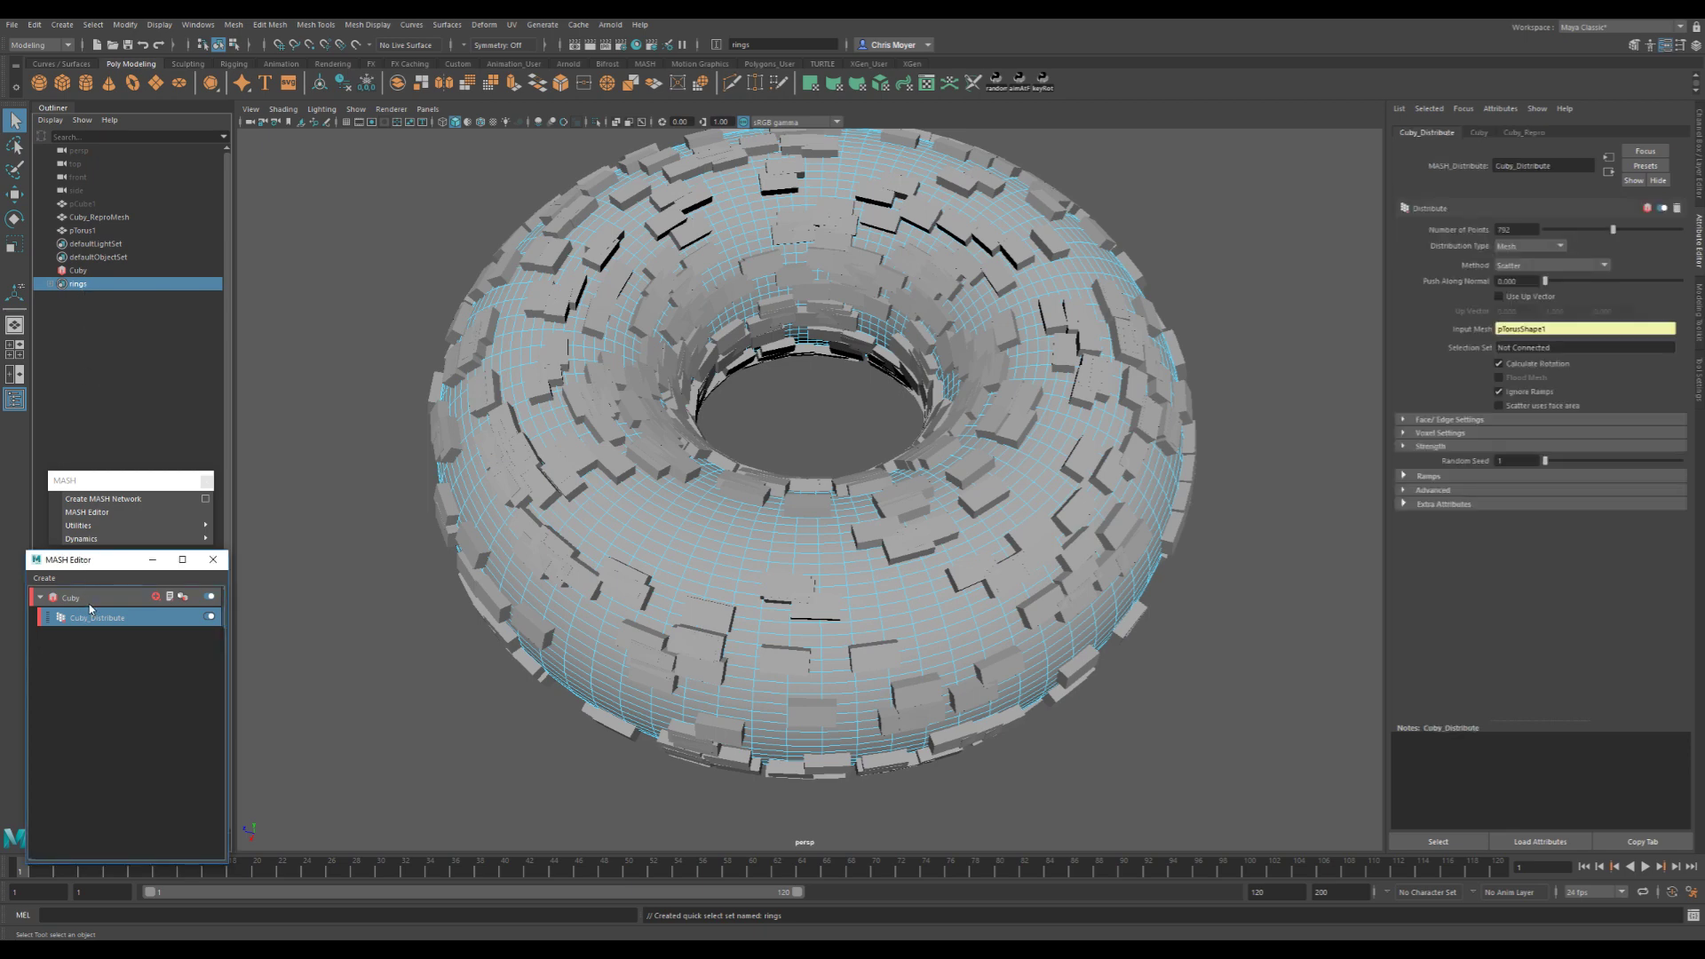
key(ctrl+s)
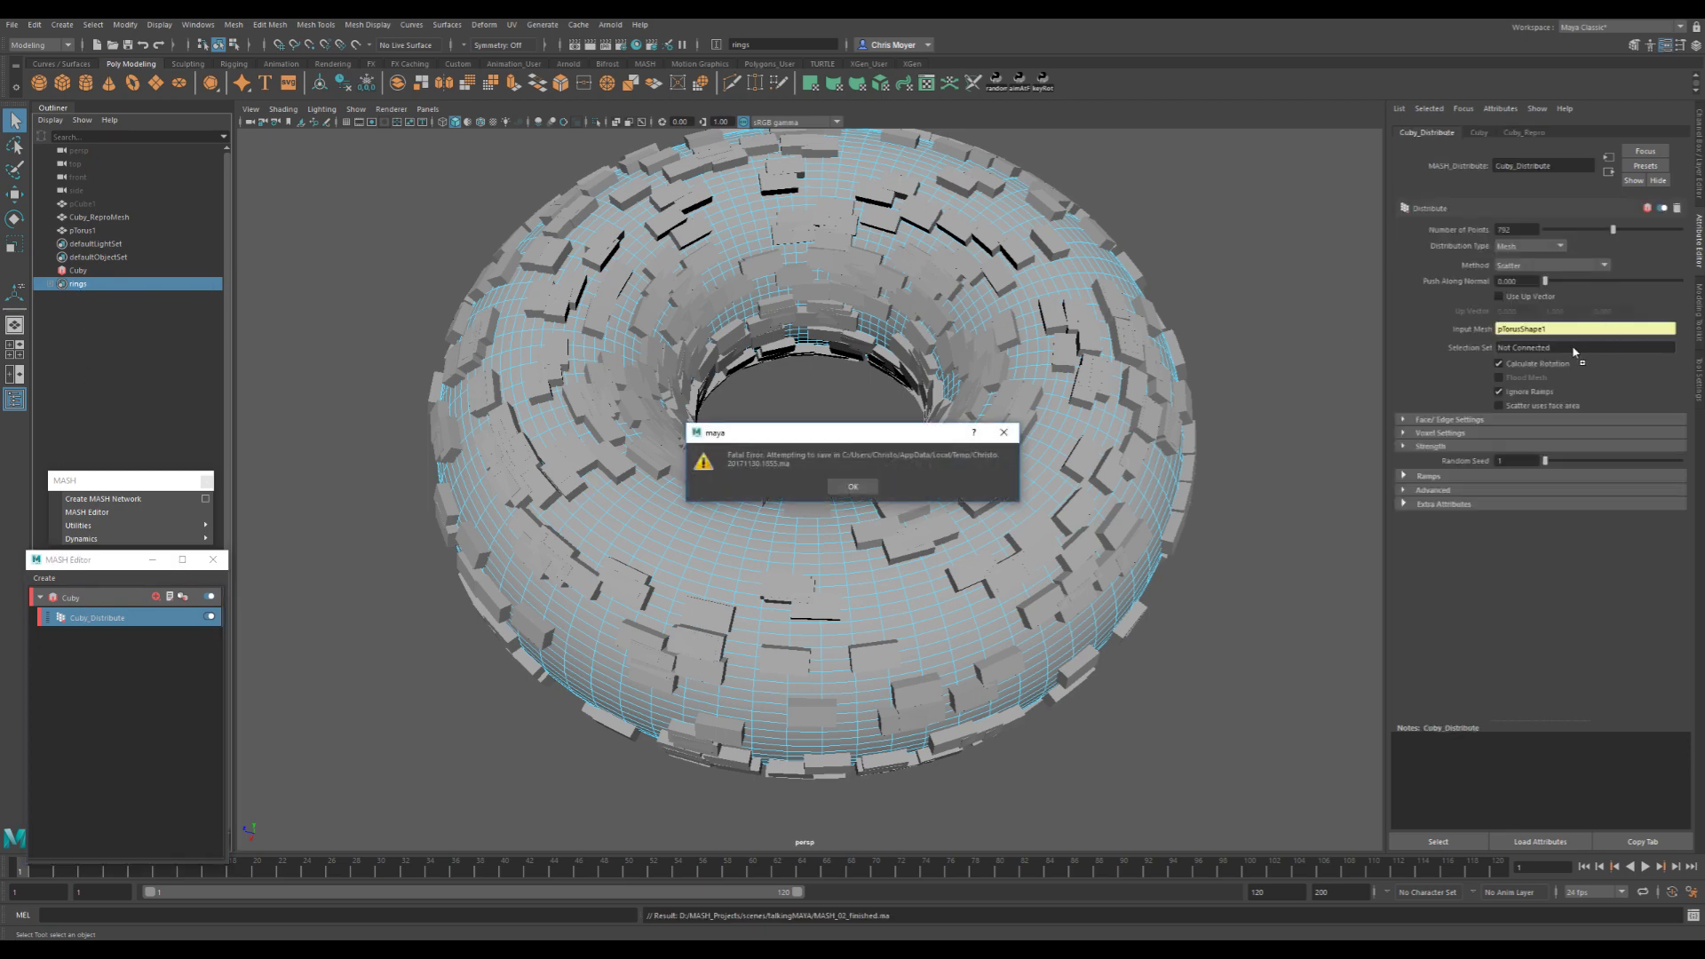
click(853, 487)
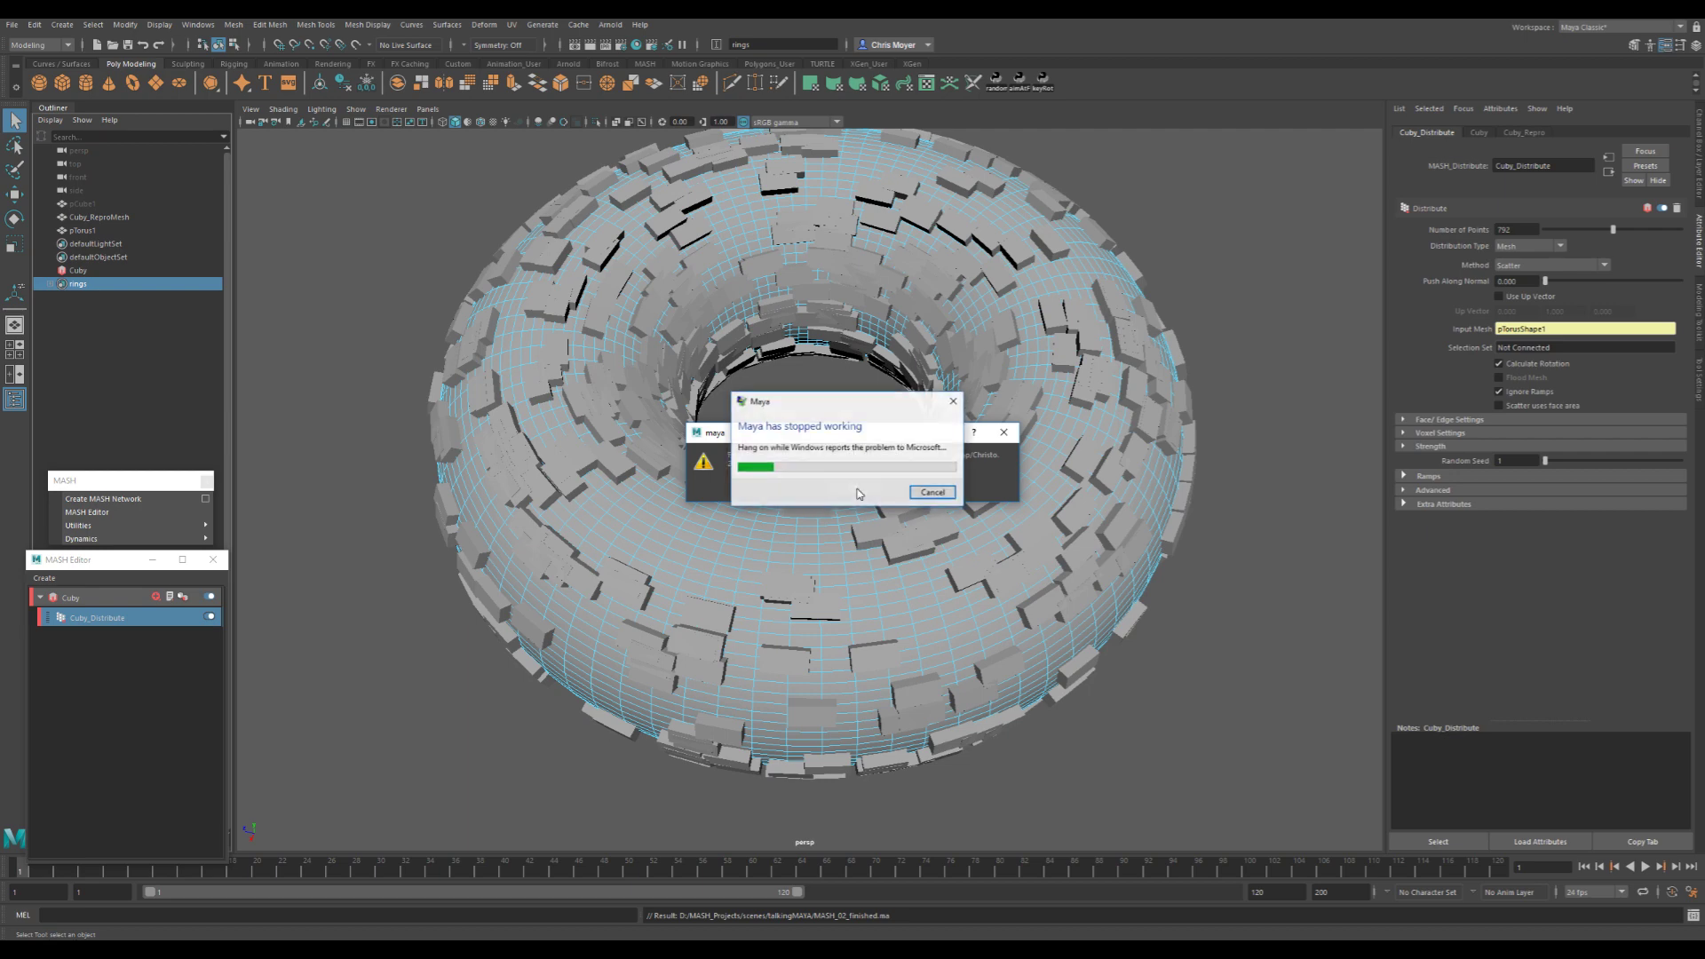
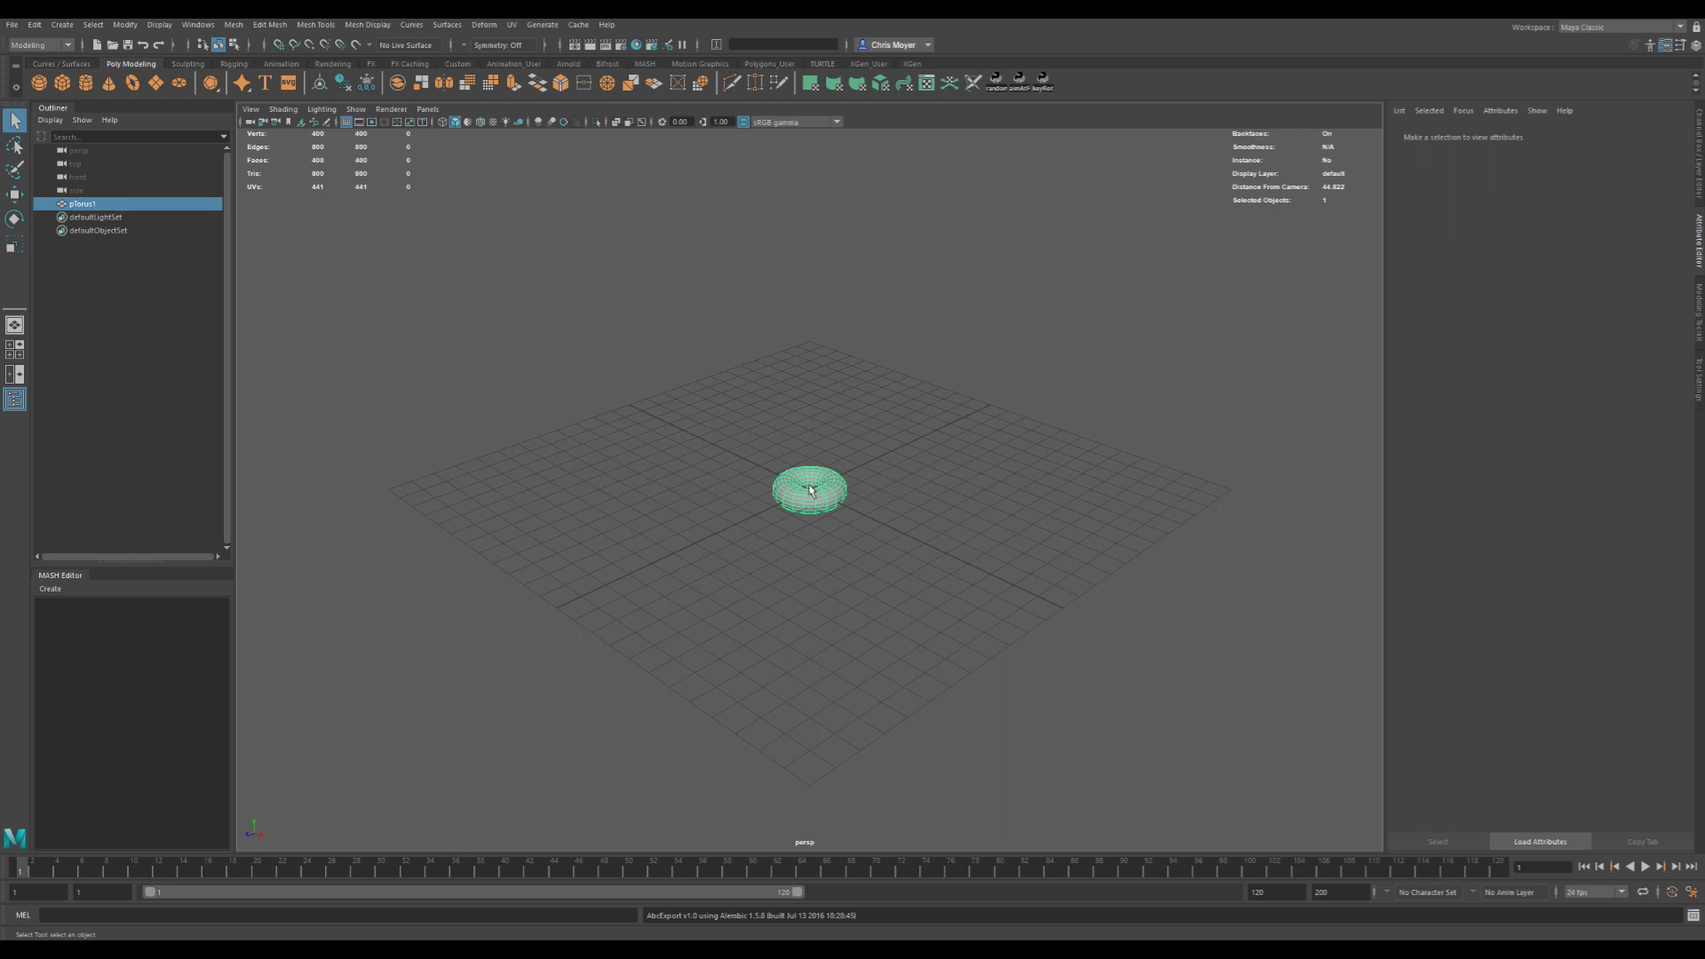
- Scale the torus up uniformly until it spans most of the grid's width, and hide the viewport grid
key(r)
drag(810, 492, 1185, 473)
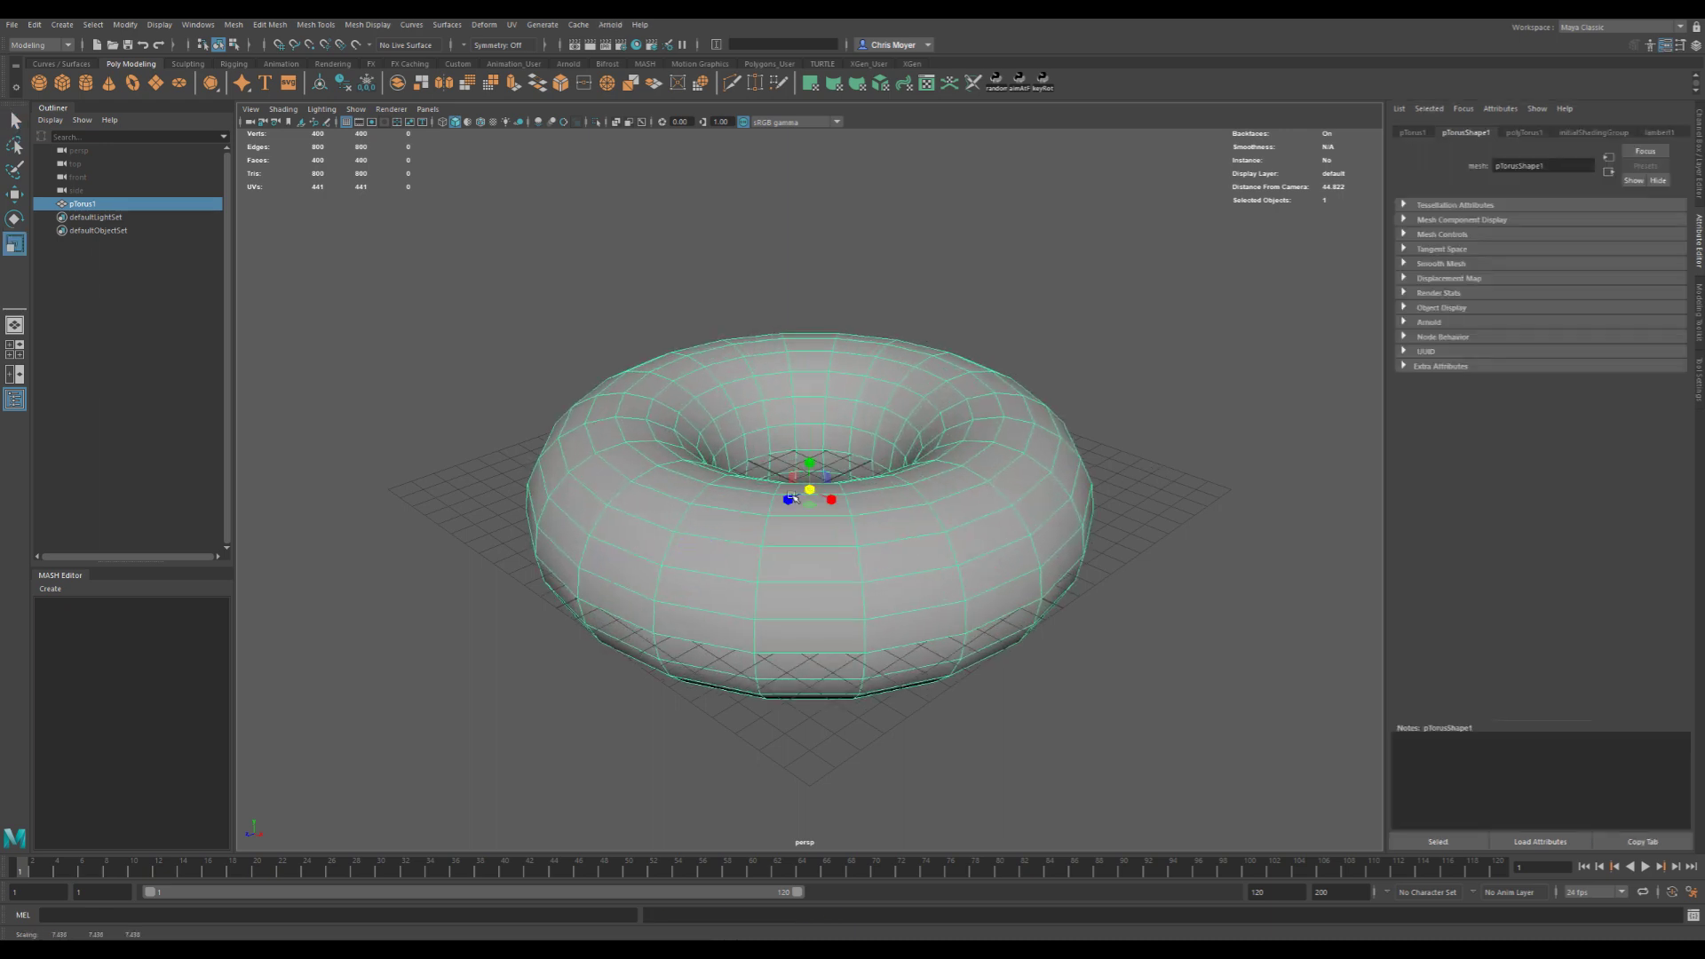
drag(810, 495, 888, 494)
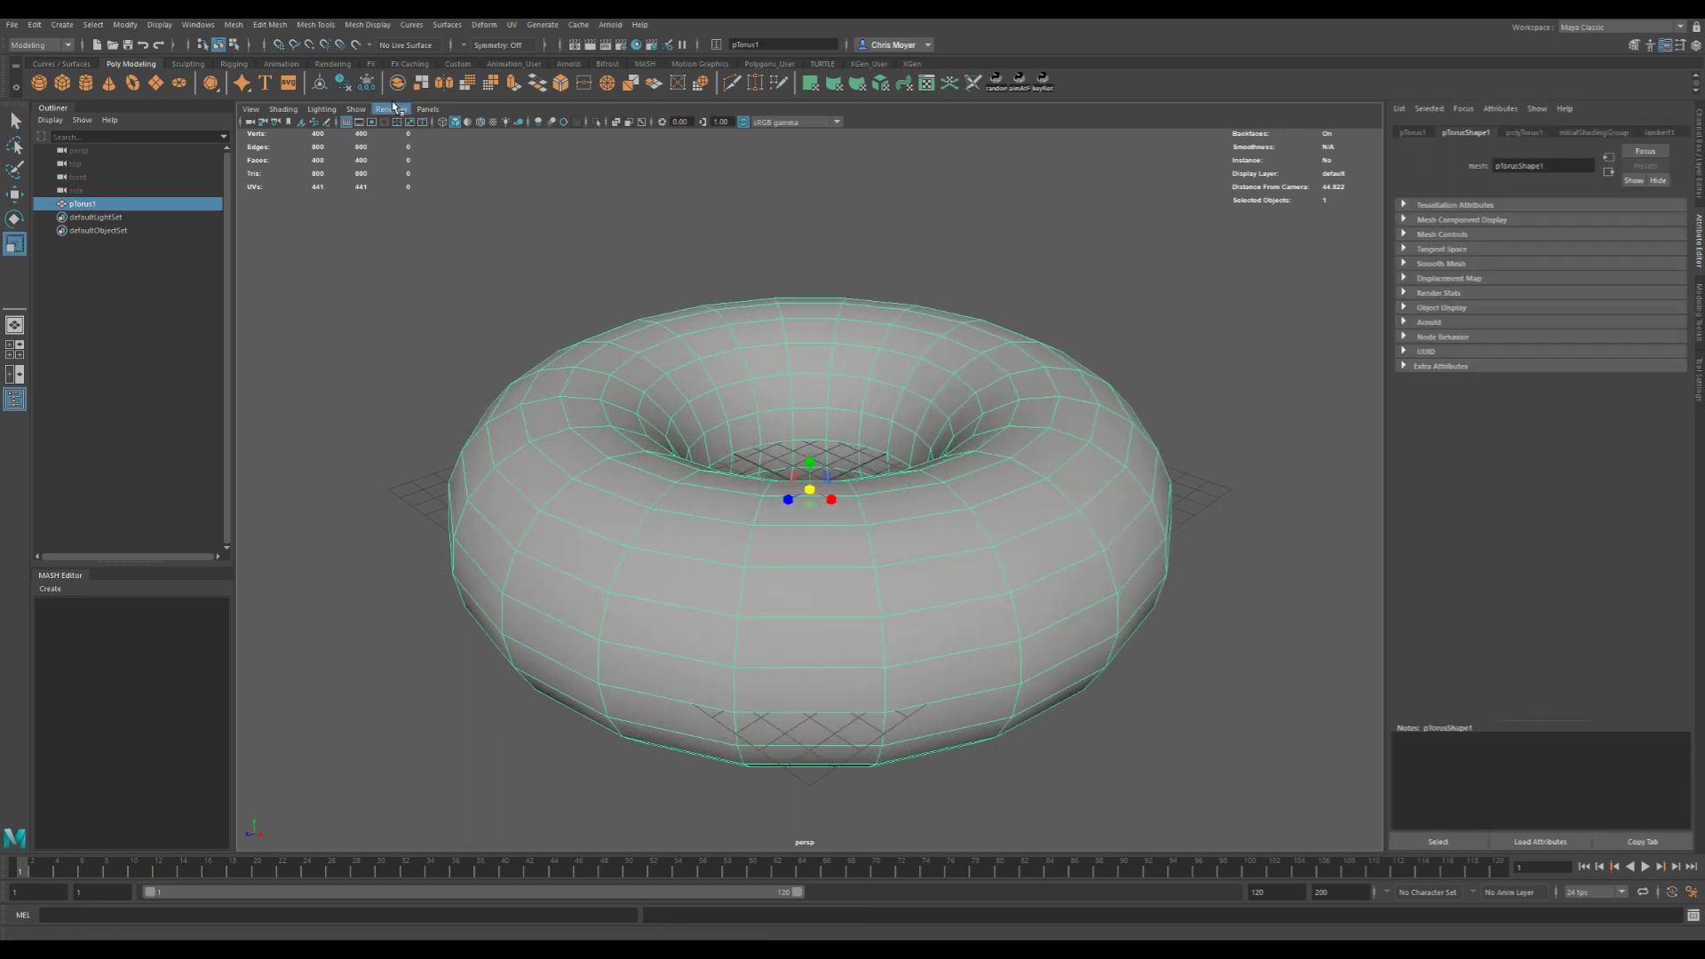
click(345, 122)
- Smooth the torus mesh with 2 divisions and return to object selection mode
click(51, 26)
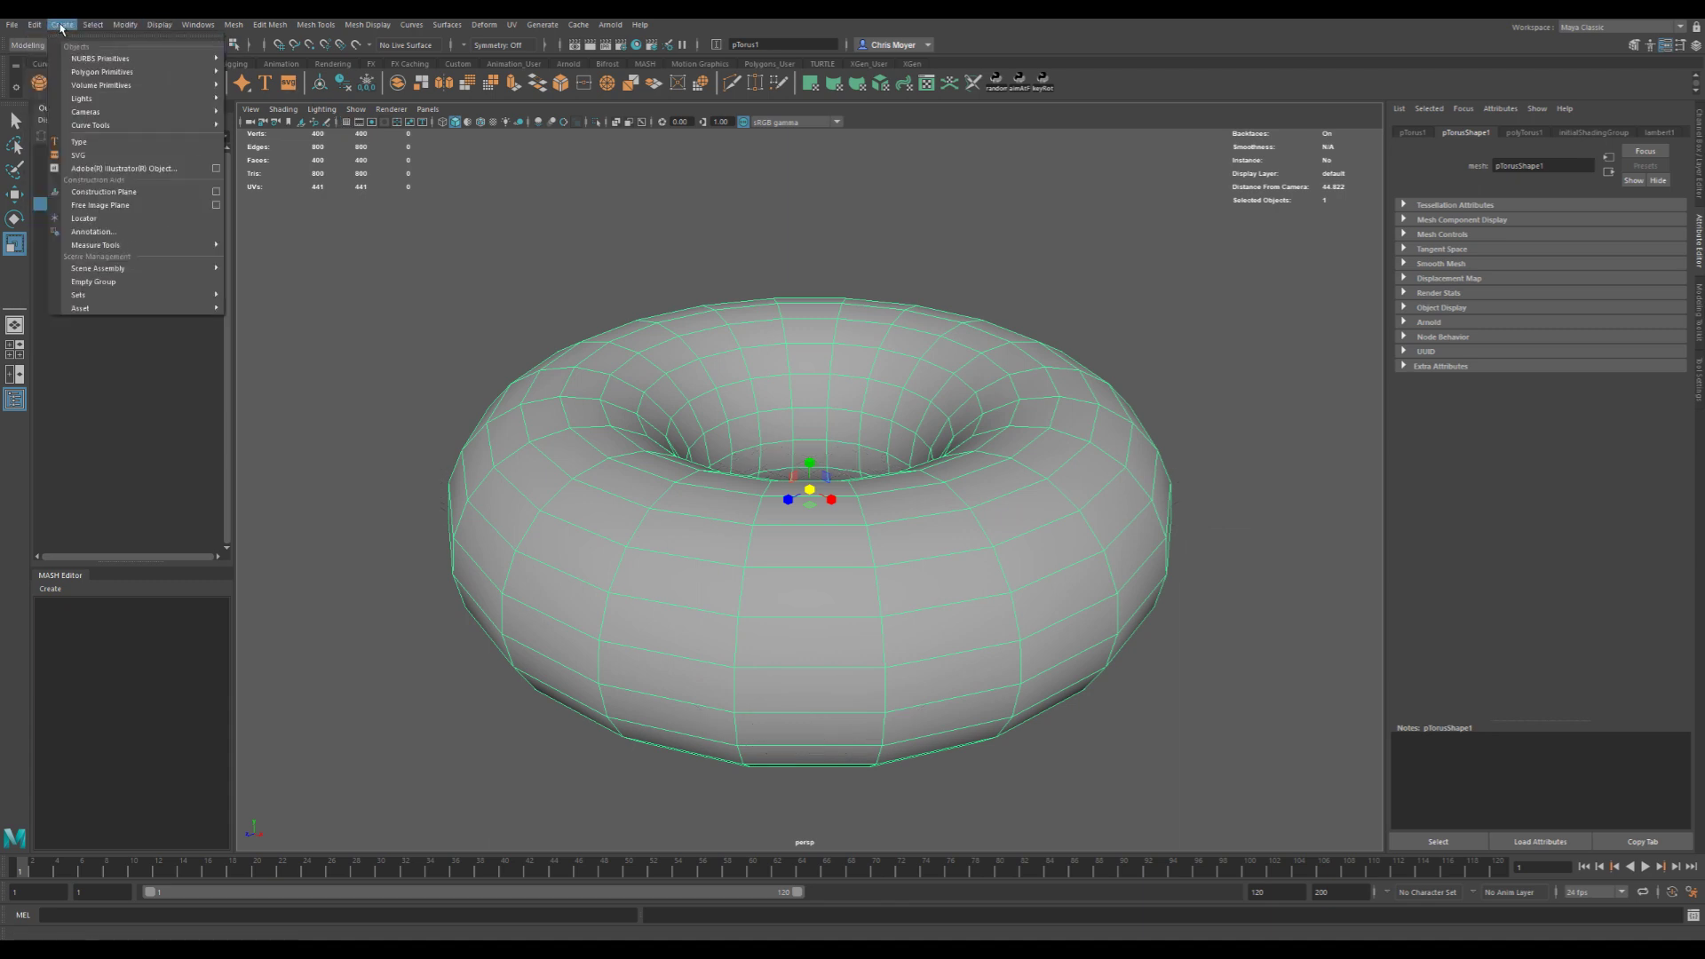
click(61, 26)
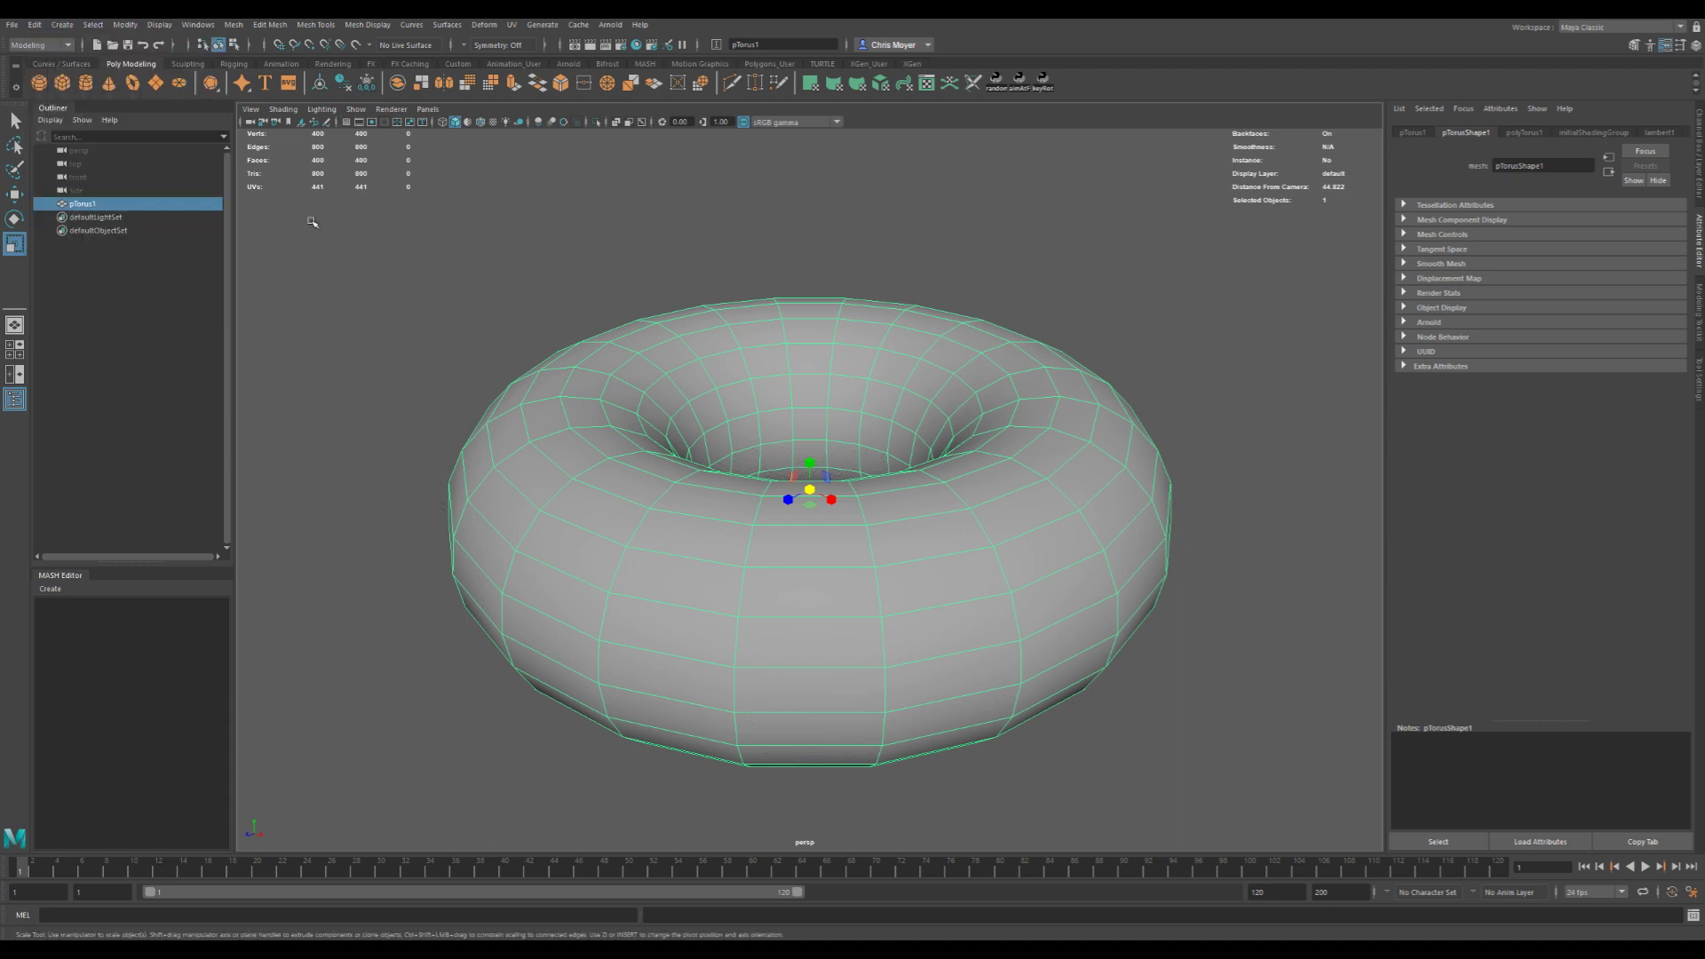
key(space)
click(479, 389)
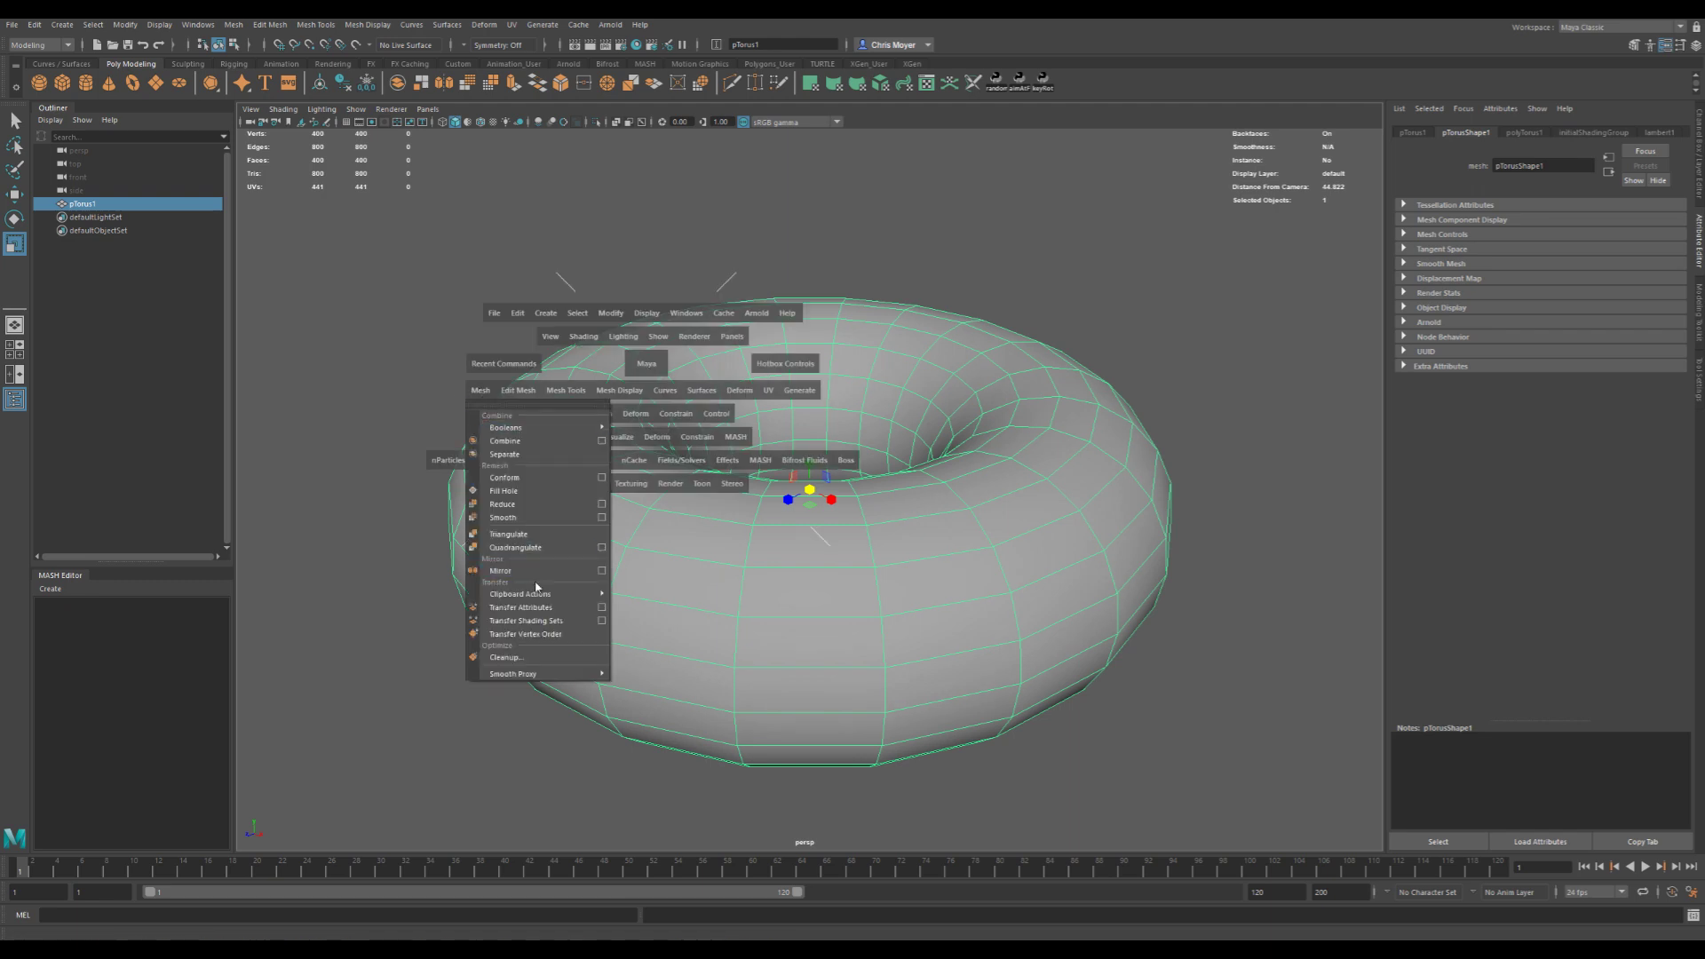
click(528, 519)
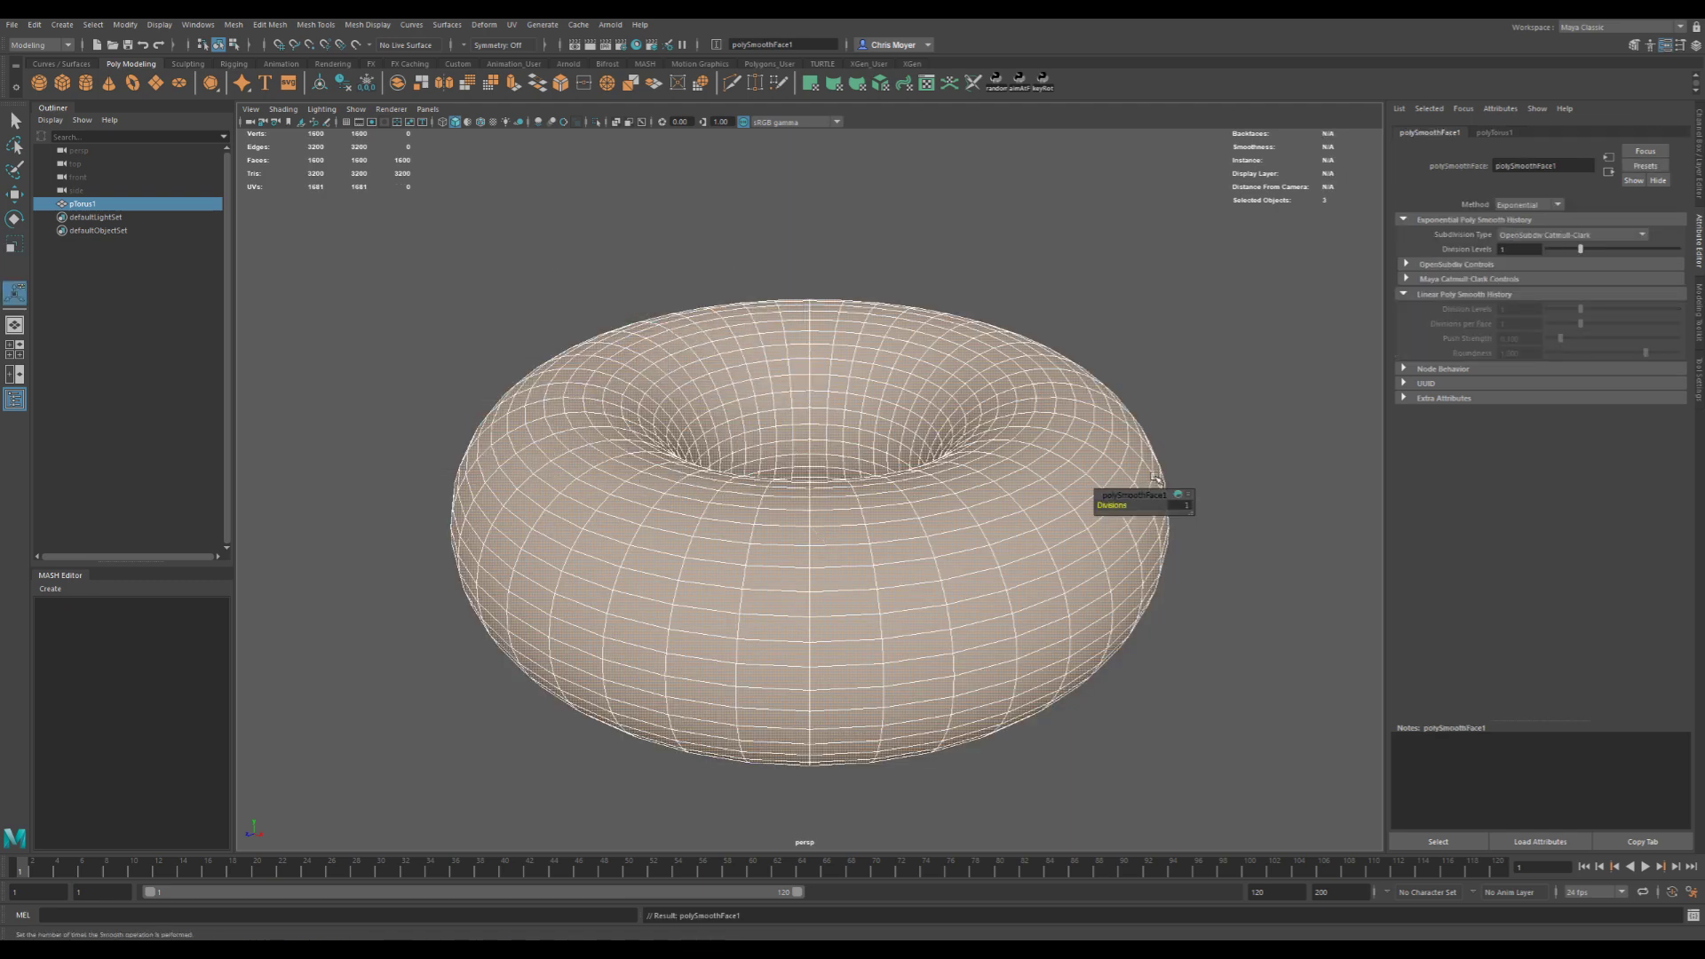
text(2)
key(Return)
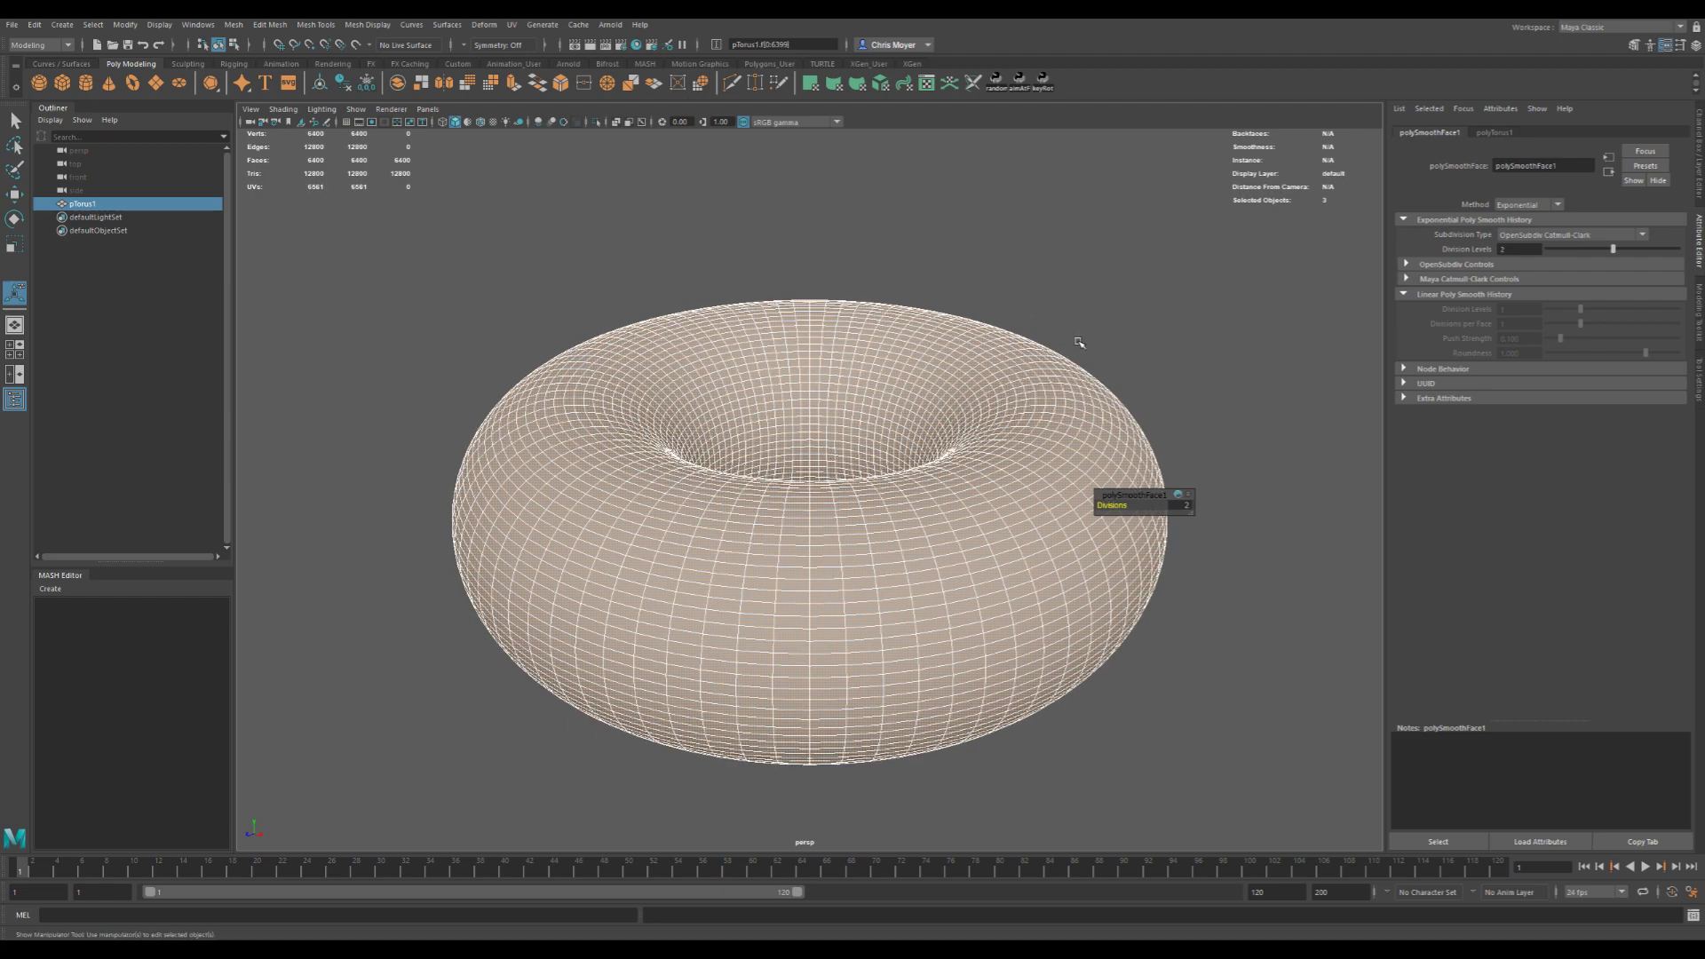
key(F8)
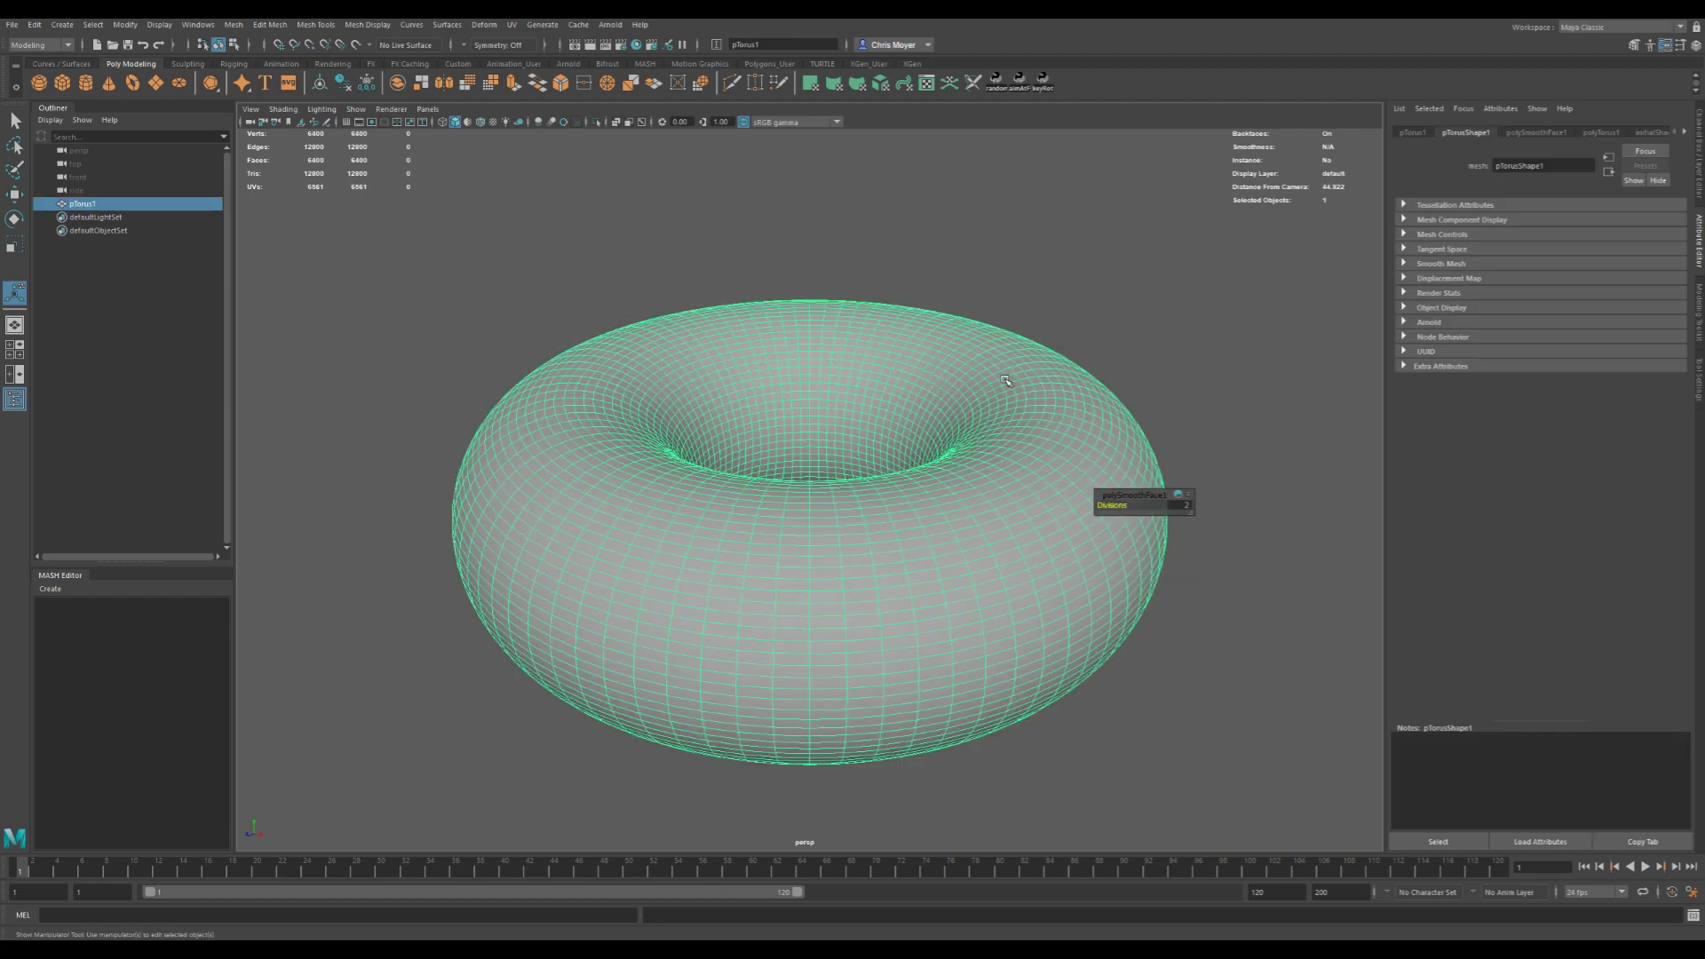
- Create a polygon cube at the origin and stretch it along X to about 2.1 times its width
click(62, 83)
key(r)
drag(826, 491, 863, 524)
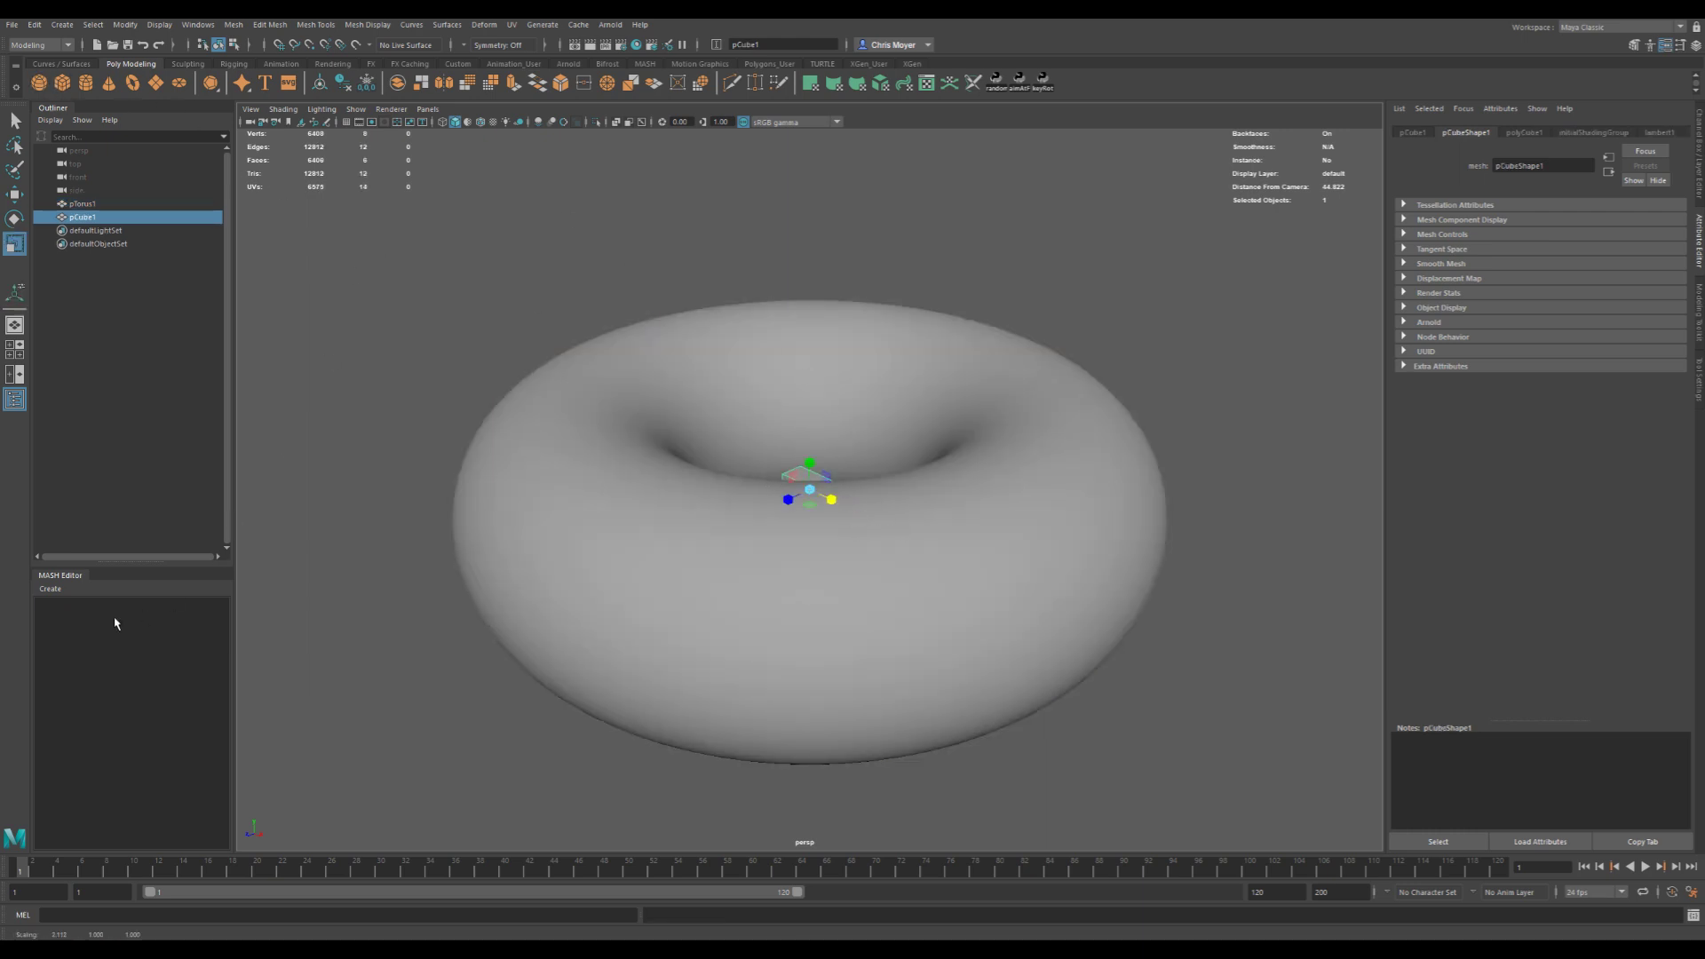
- Create a MASH network named cuby from the stretched cube
click(49, 589)
click(62, 603)
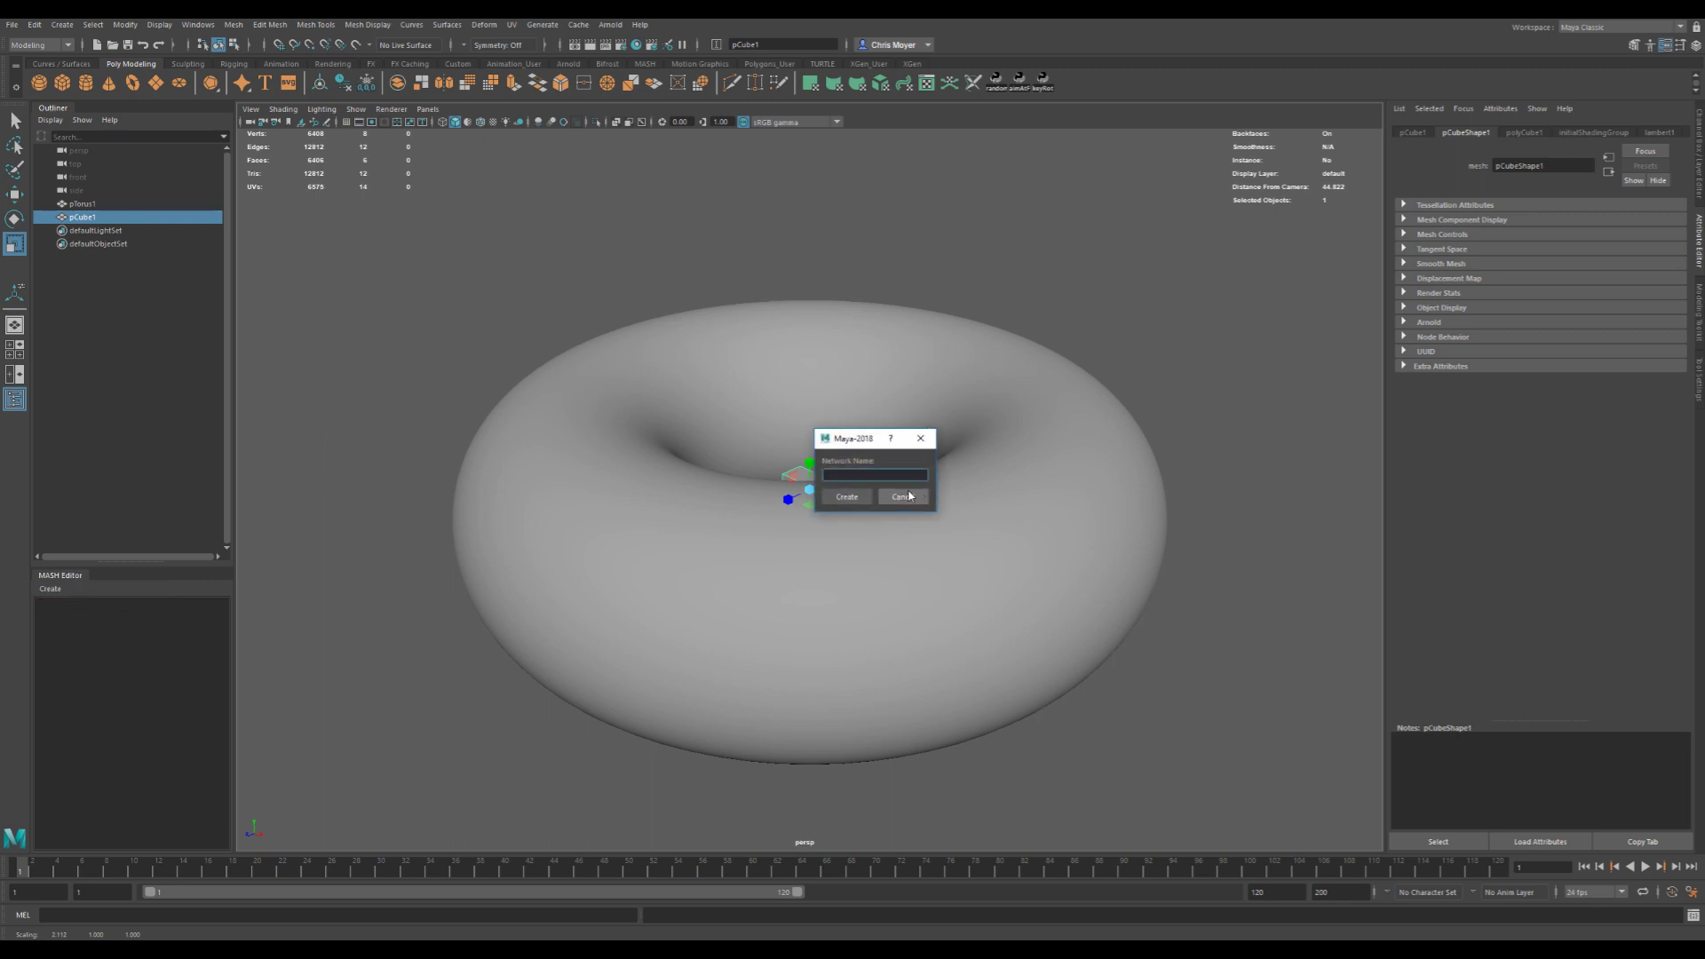
text(cuby)
key(Return)
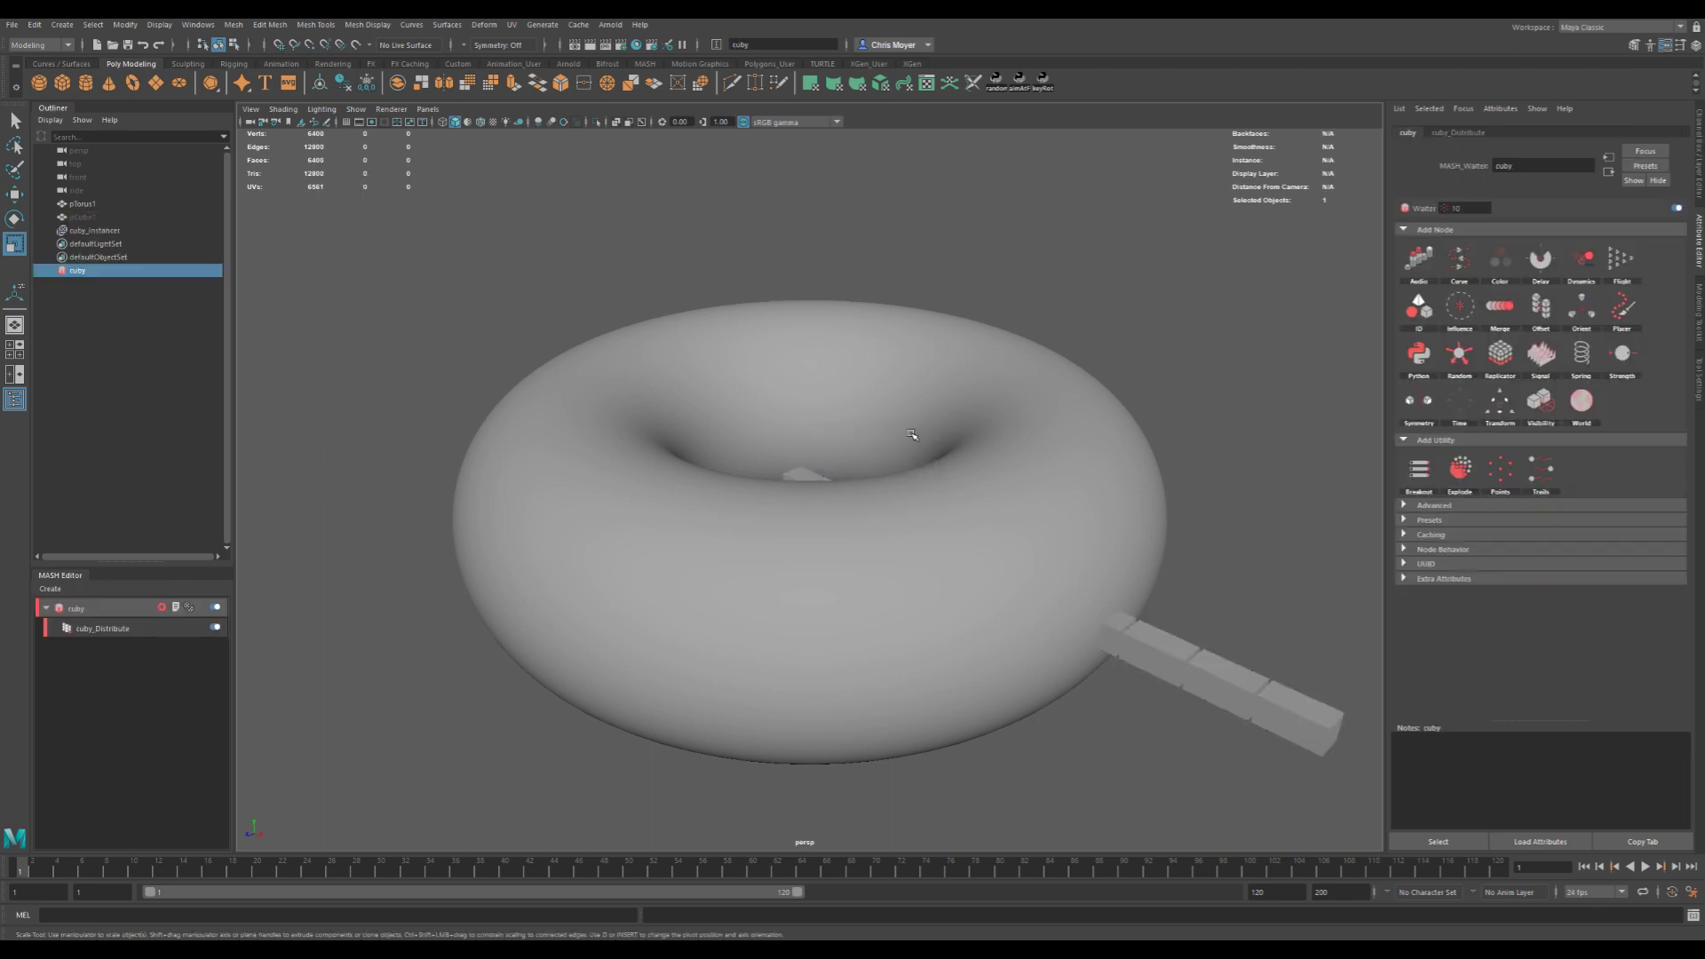
- Set the Distribution Type of the new network's Distribute node to Mesh
click(1456, 132)
click(1528, 247)
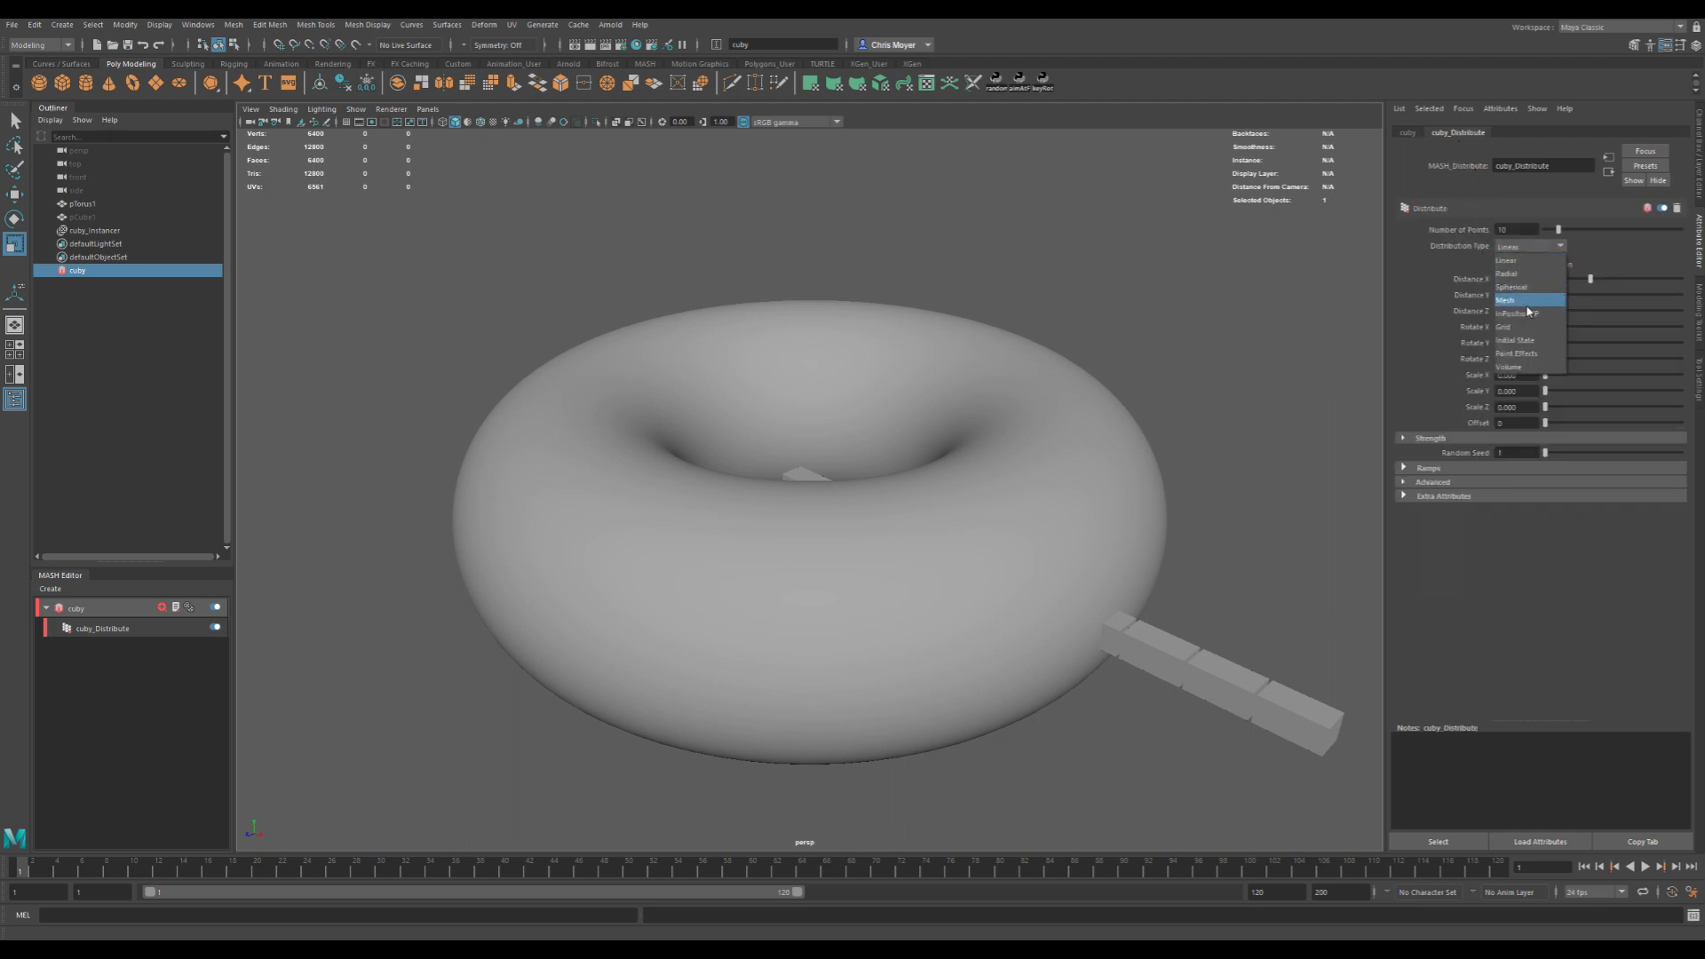
click(1527, 303)
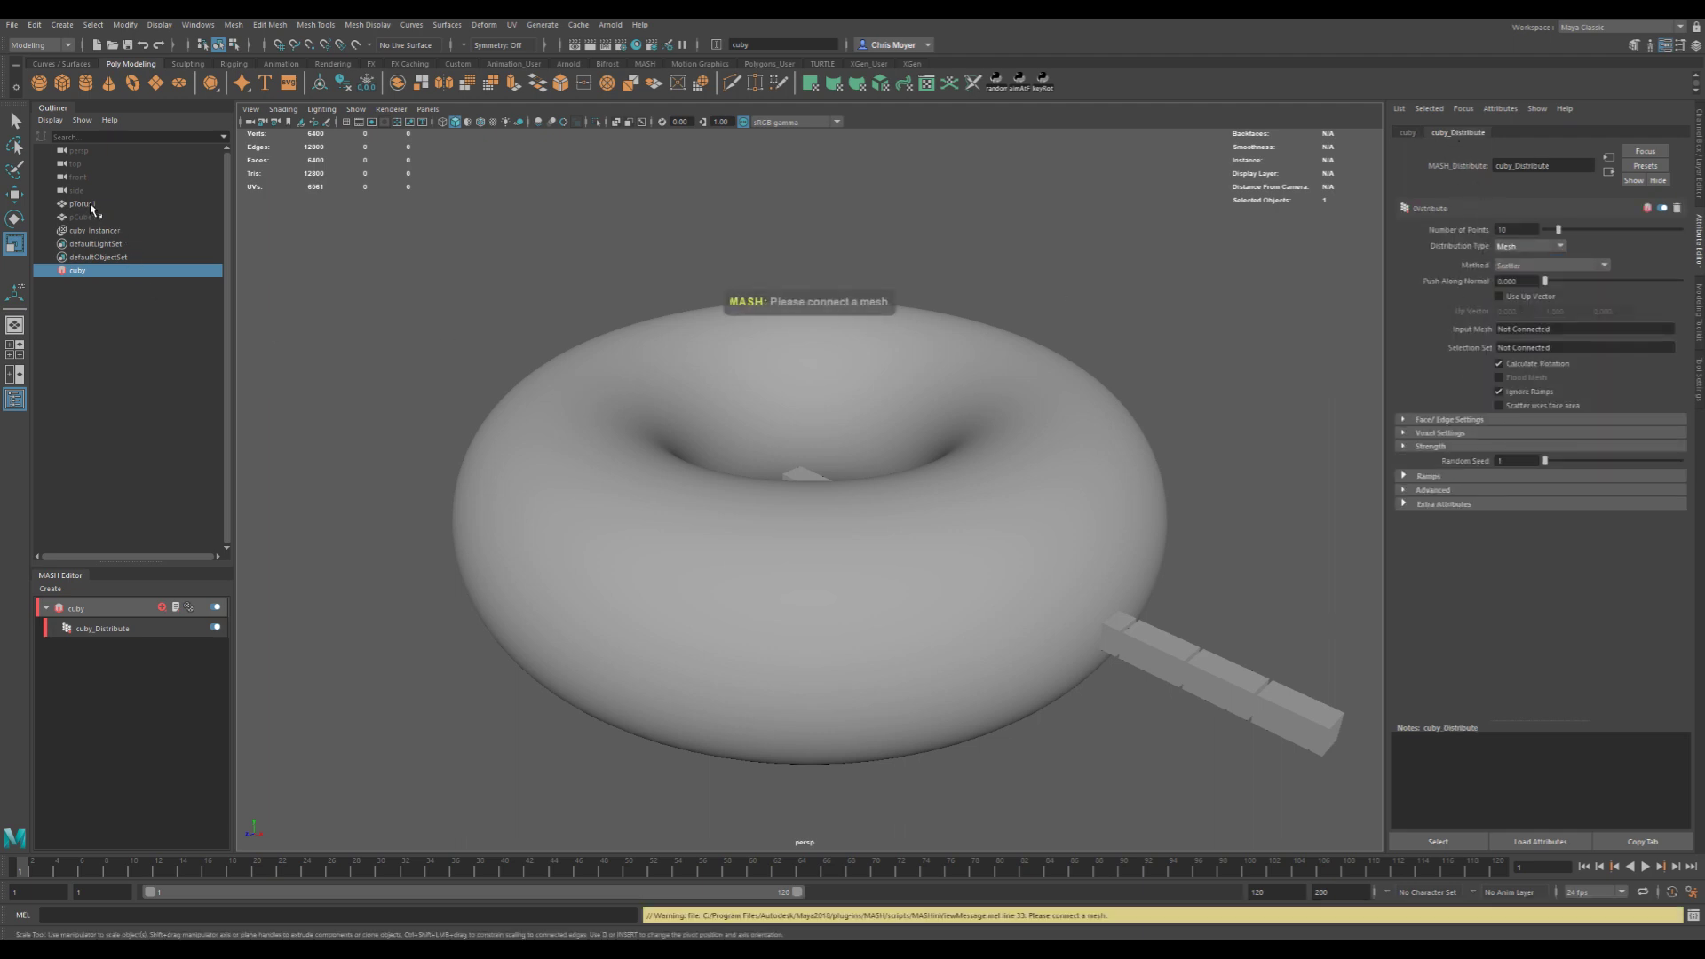
- Connect the torus as the MASH Distribute node's input mesh and set the number of points to 500
drag(92, 209, 1538, 335)
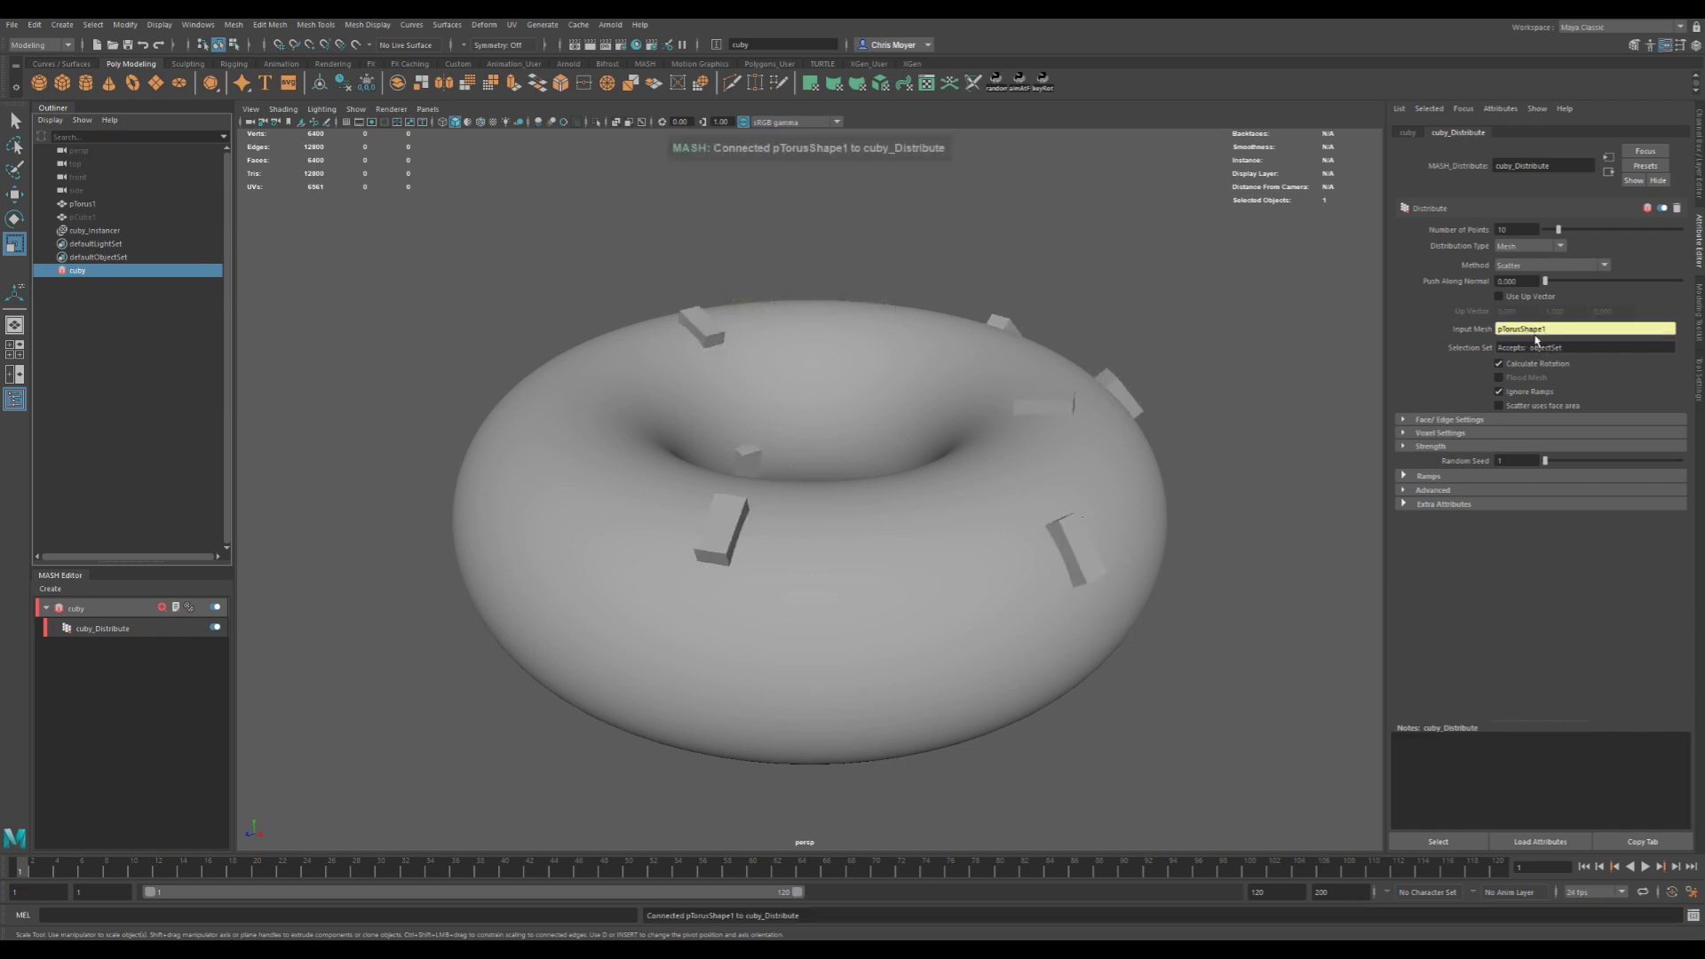
click(1520, 229)
text(500)
key(Return)
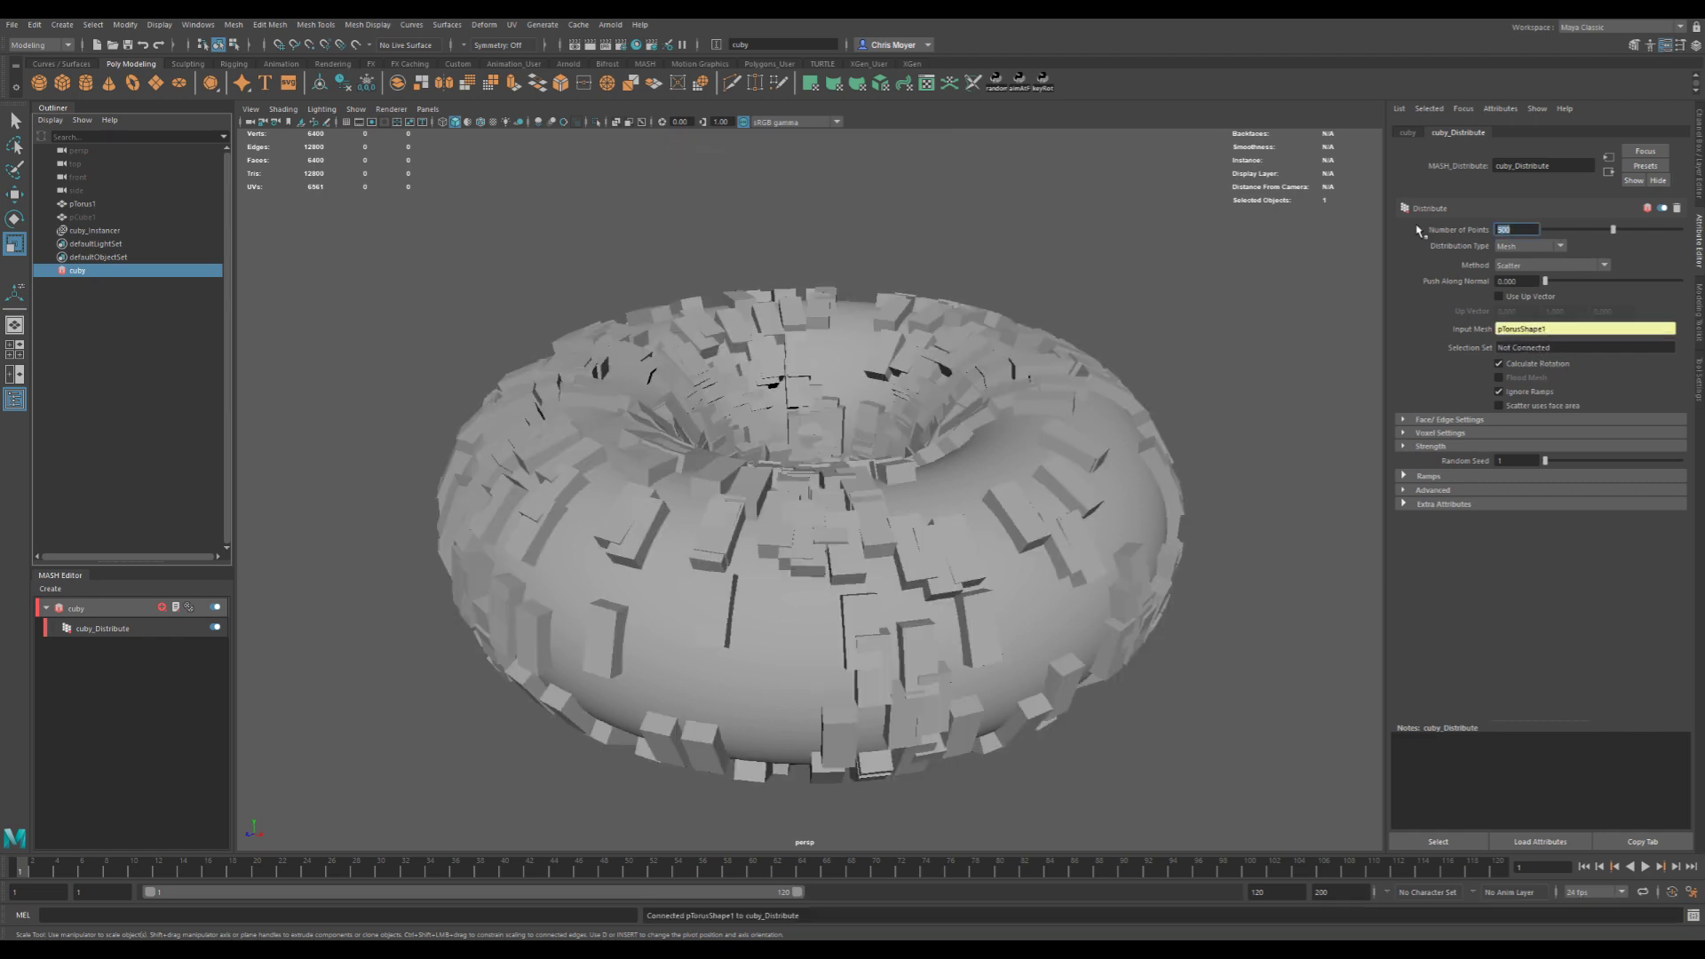
- Isolate the torus in the viewport and switch it to face component selection
click(764, 660)
key(ctrl+1)
alt+drag(784, 601, 851, 638)
right_drag(850, 639, 852, 697)
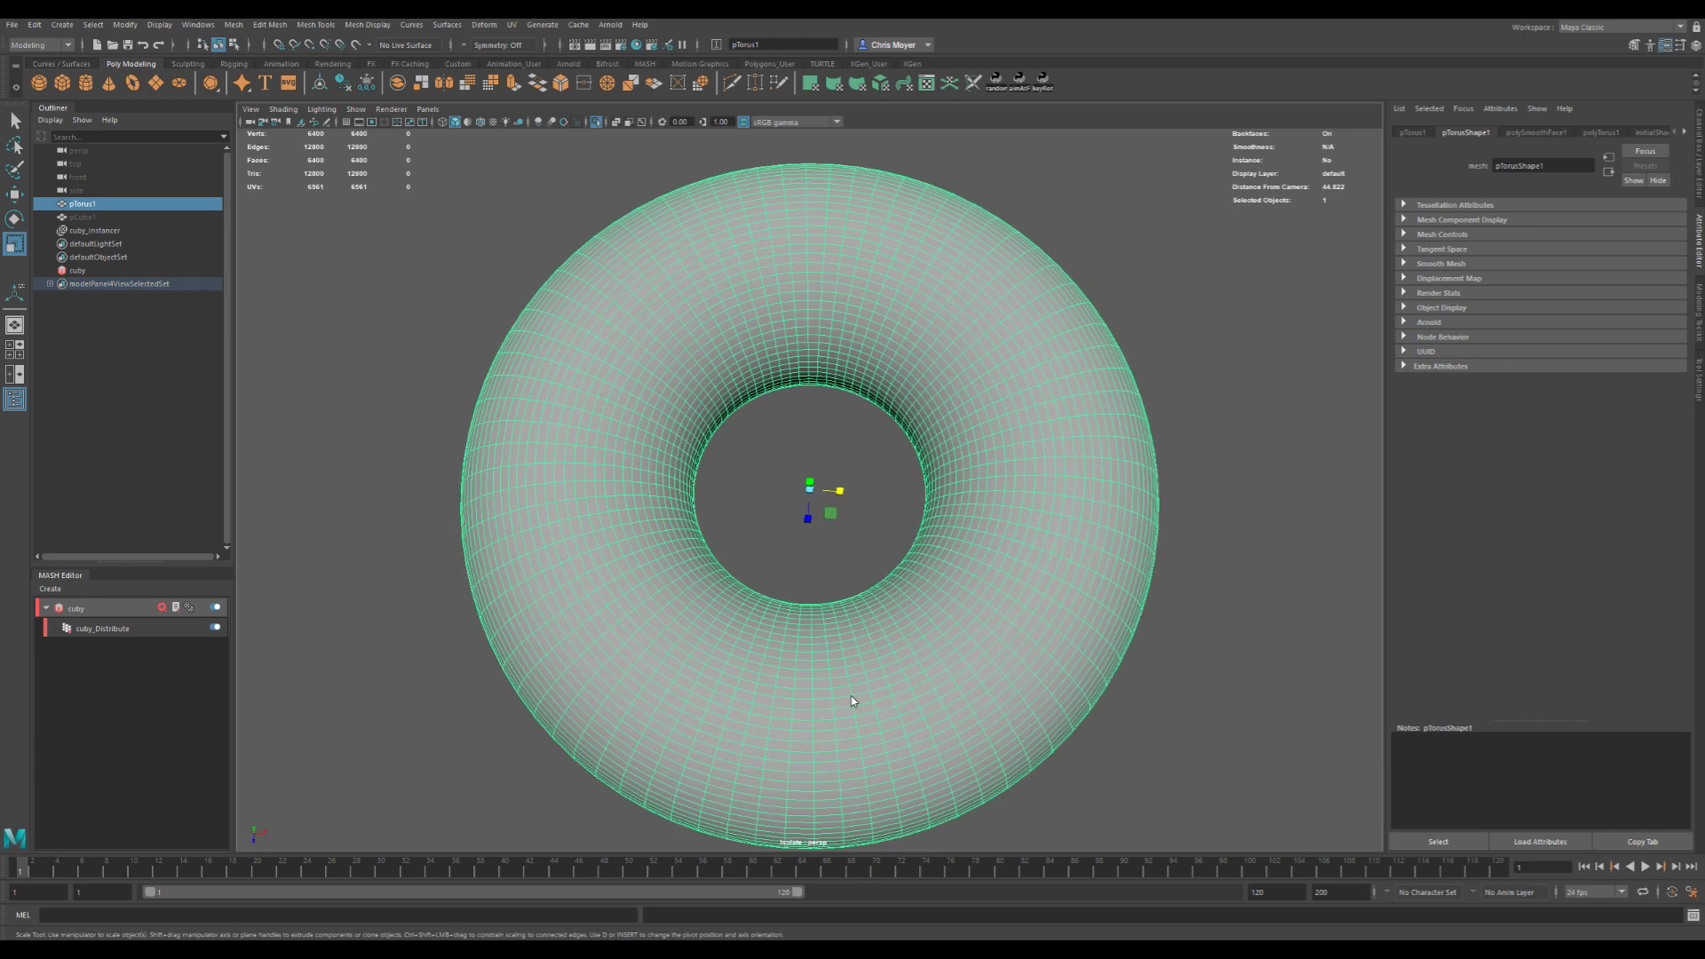
- Select one loop of faces running around the torus's tube at the front
click(793, 646)
key(q)
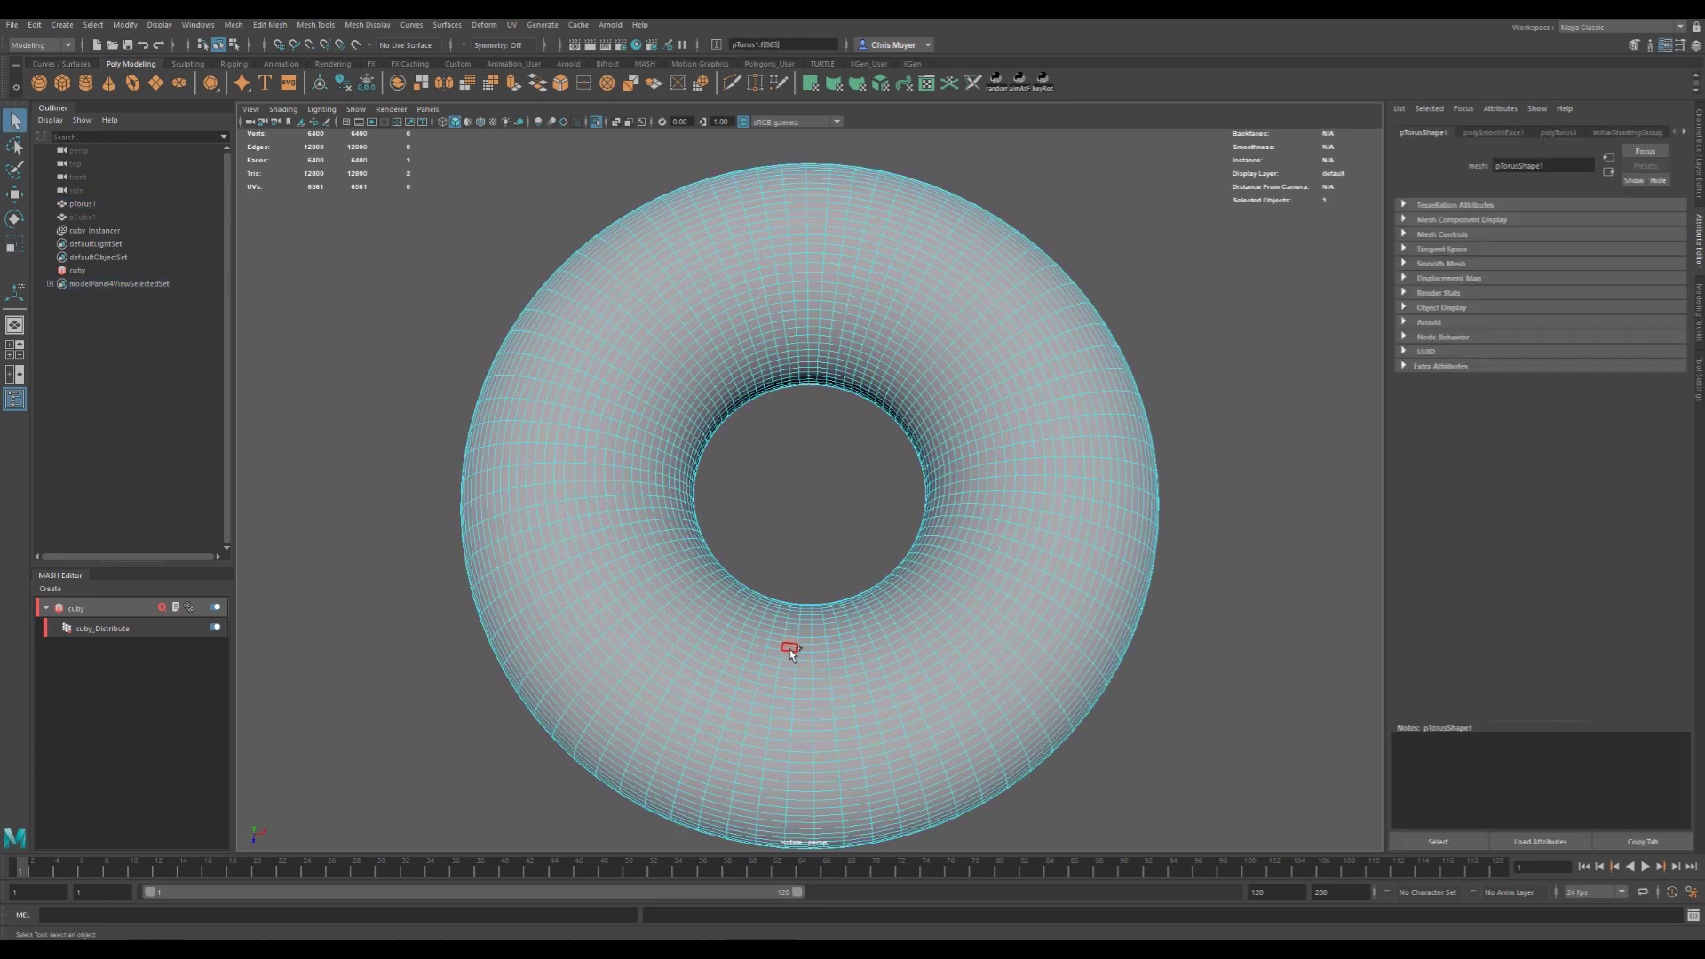
double_click(794, 633)
shift+click(831, 343)
shift+click(827, 327)
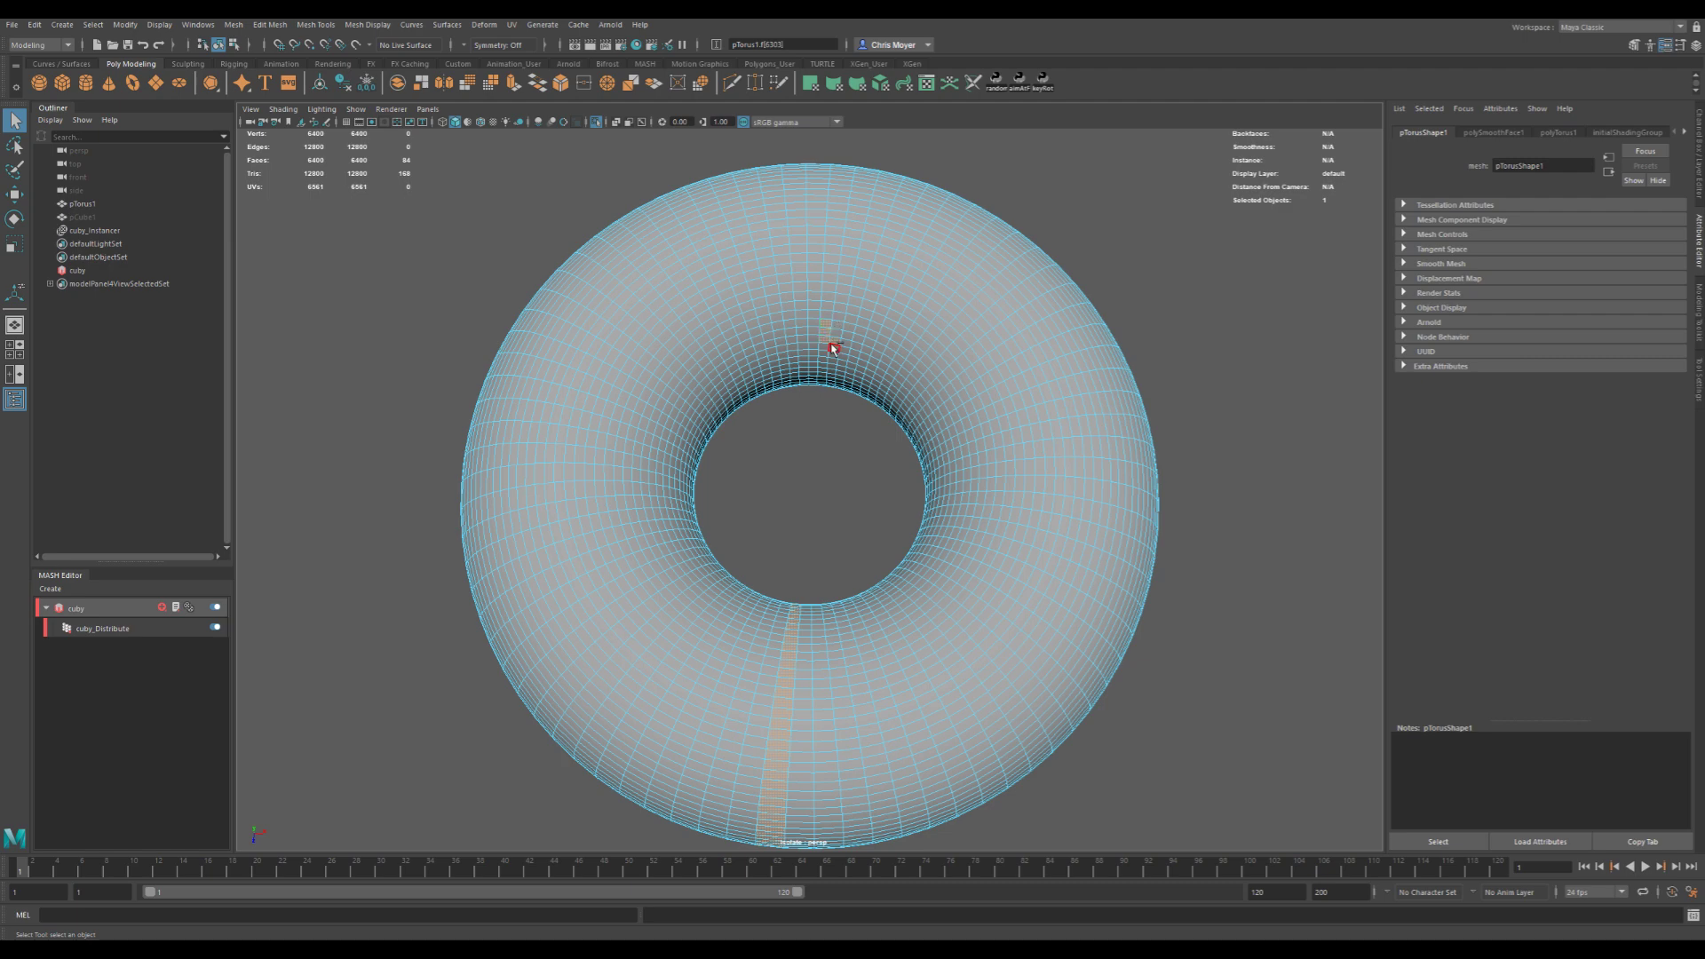
key(ctrl+z)
key(ctrl+z)
key(ctrl+z)
key(ctrl+z)
click(825, 340)
key(ctrl+z)
key(ctrl+z)
key(ctrl+z)
key(ctrl+z)
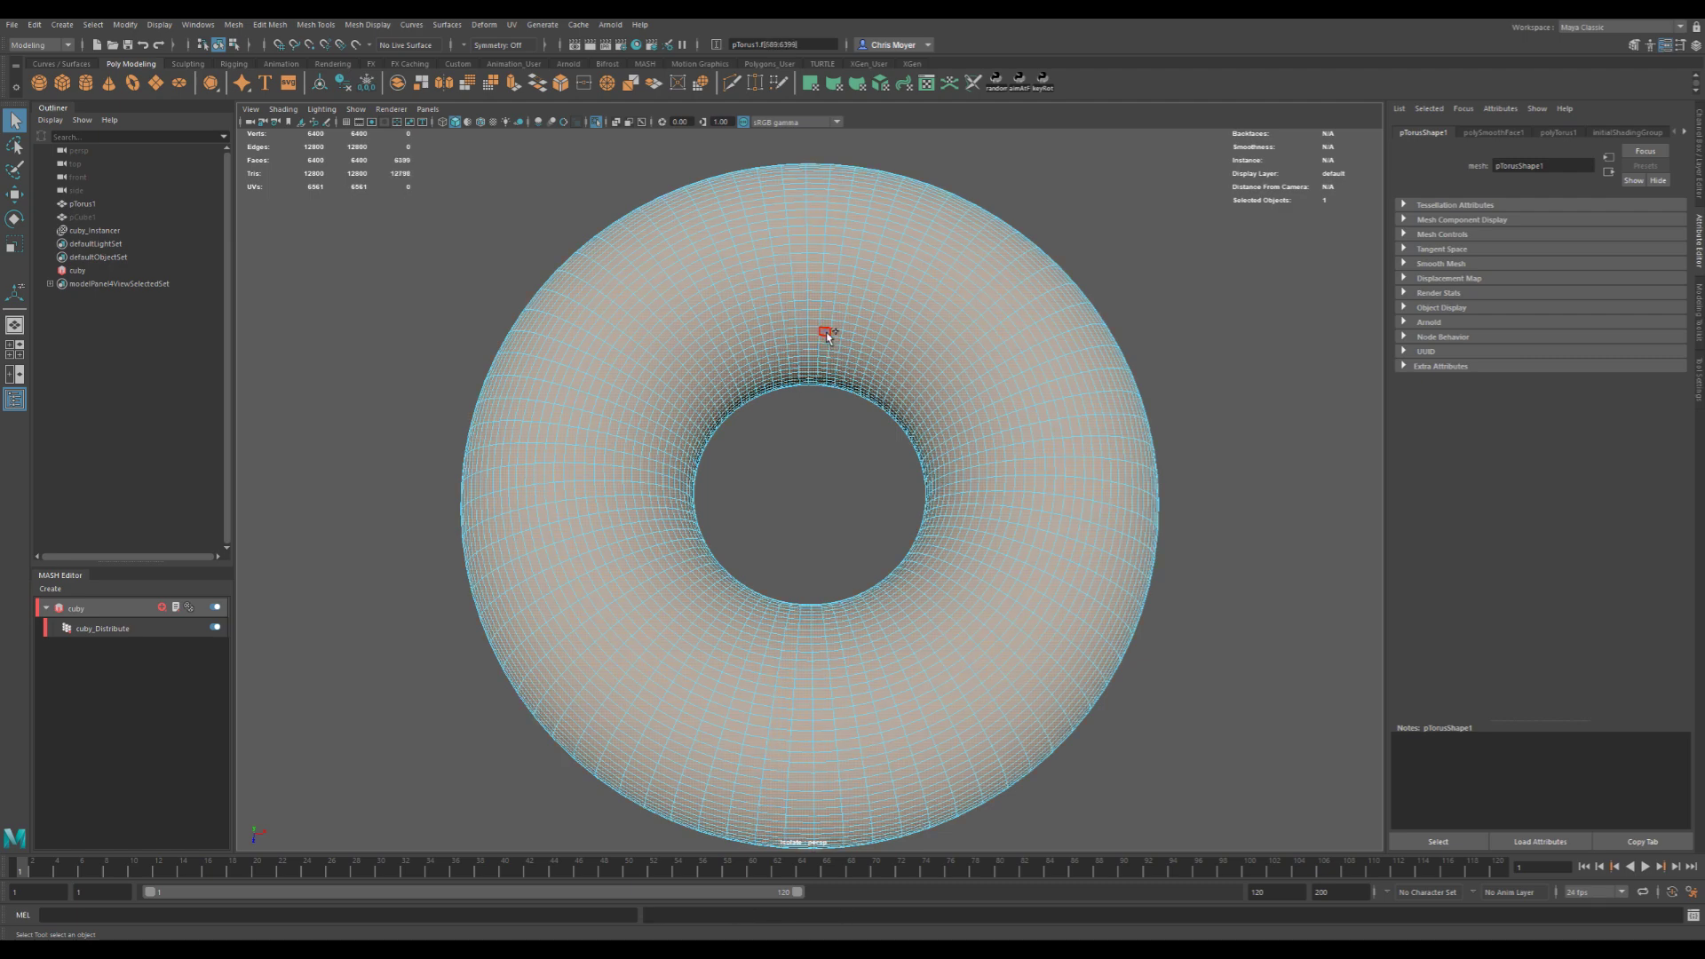
key(ctrl+z)
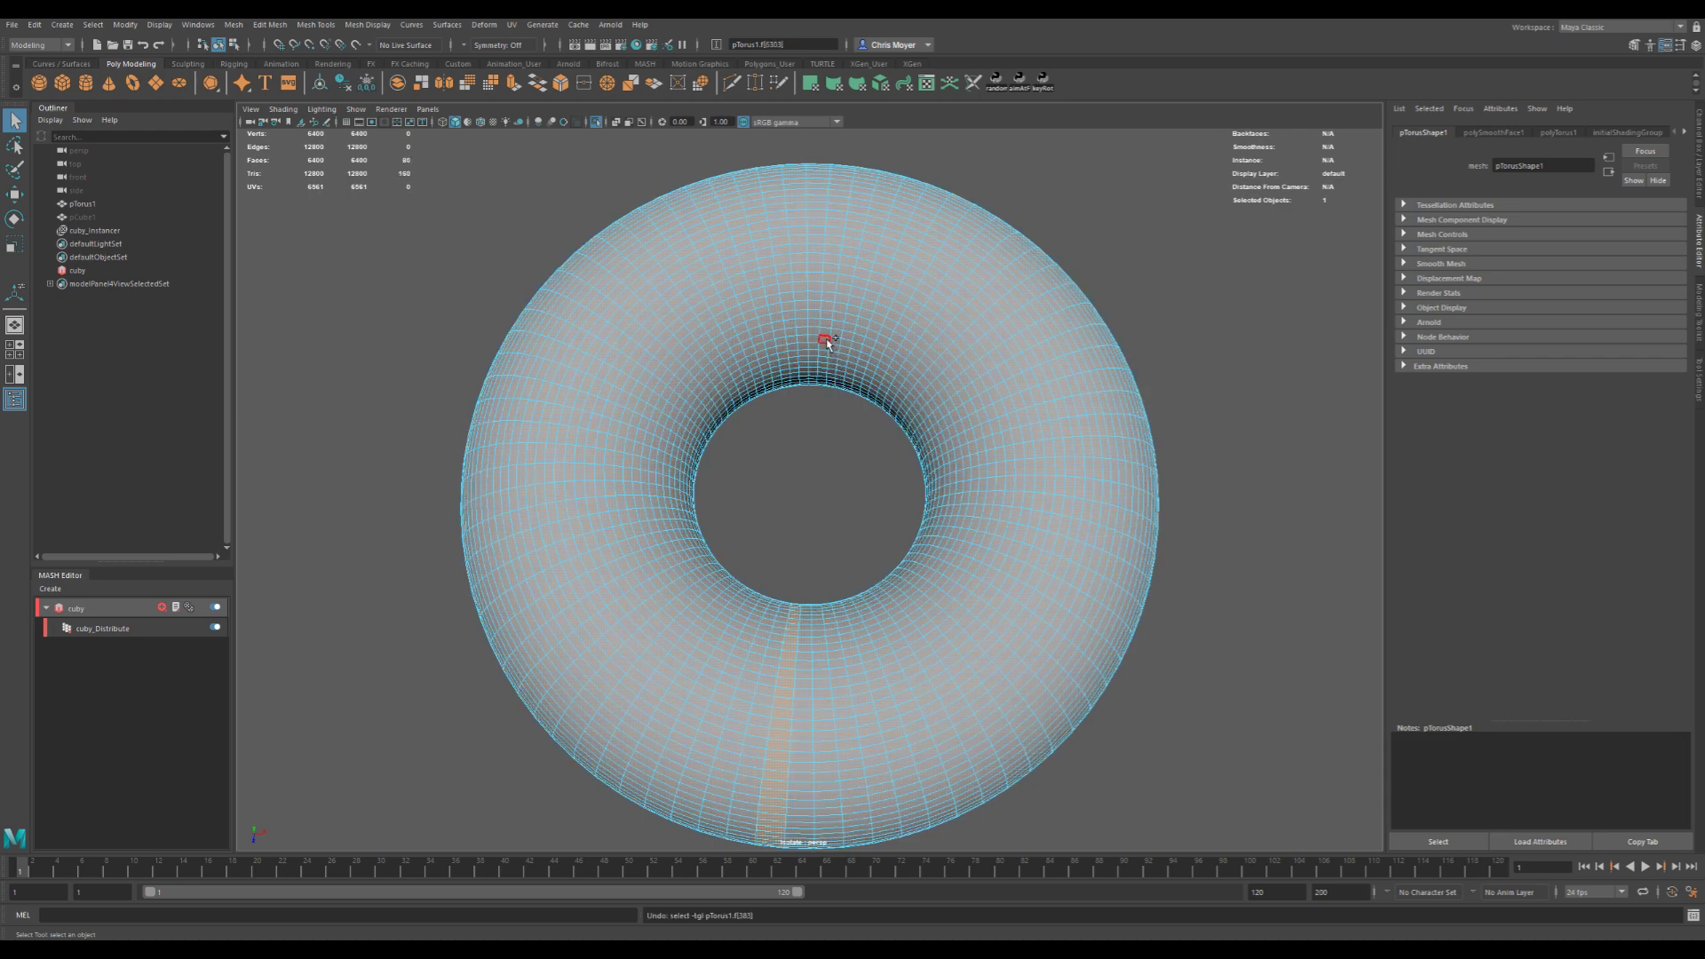
- Add three more tube face loops at roughly quarter-turn spacing around the torus, and grow the whole selection twice
shift+double_click(825, 337)
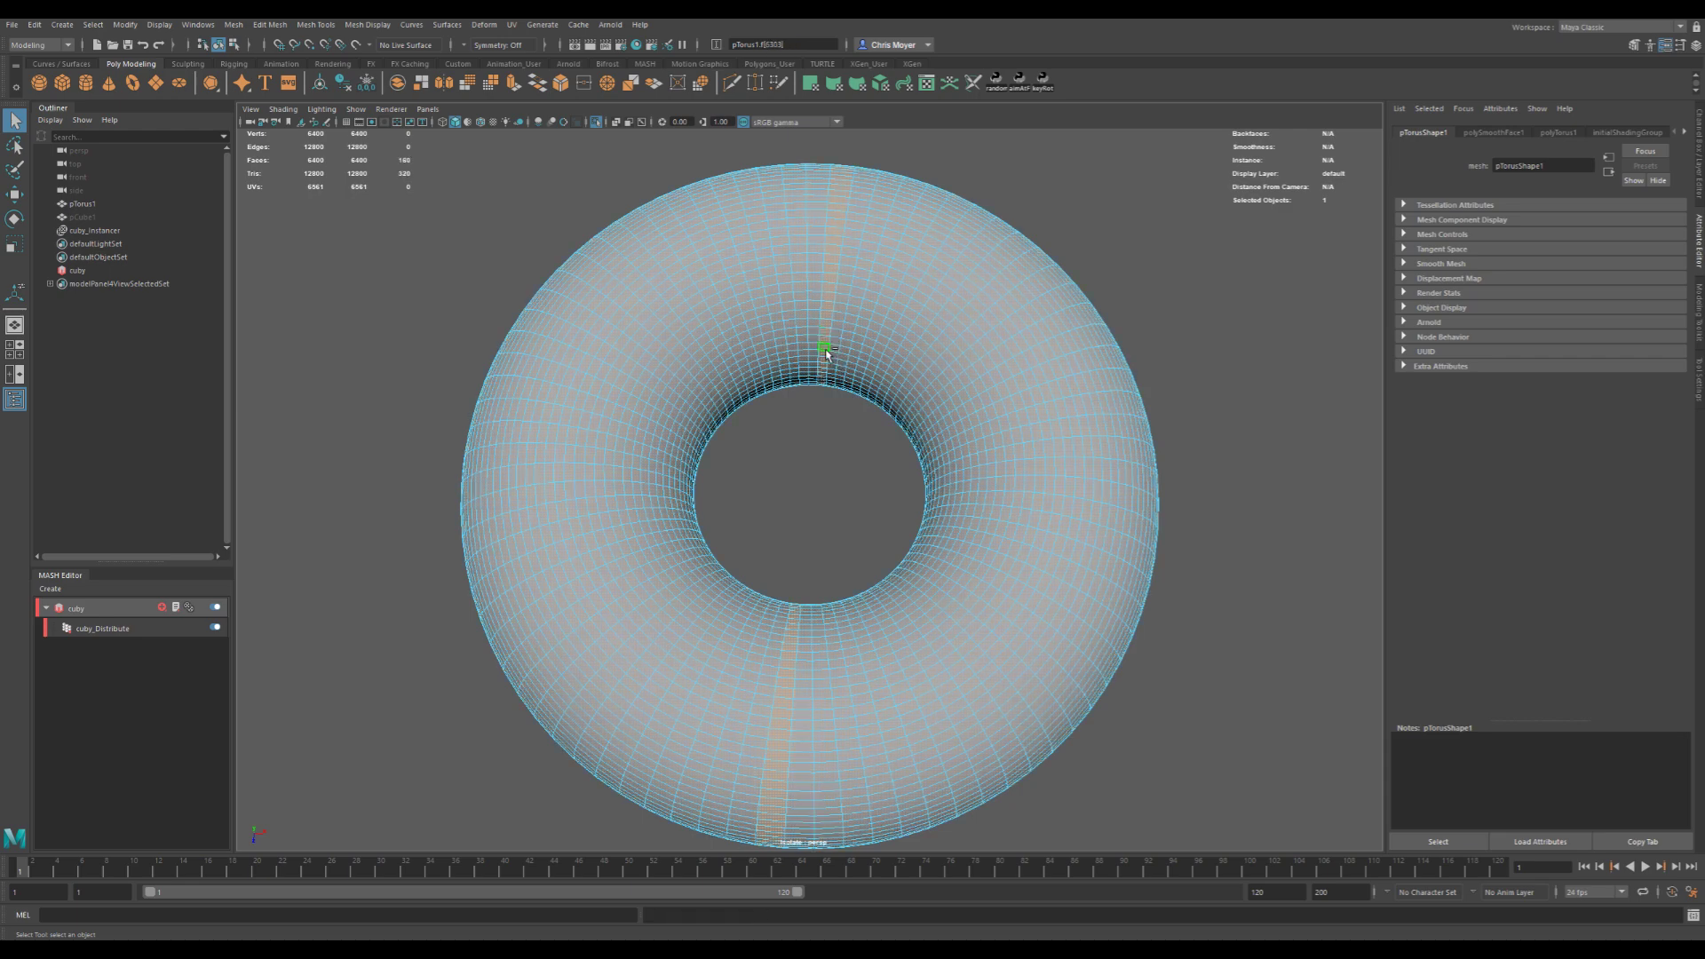
shift+click(668, 433)
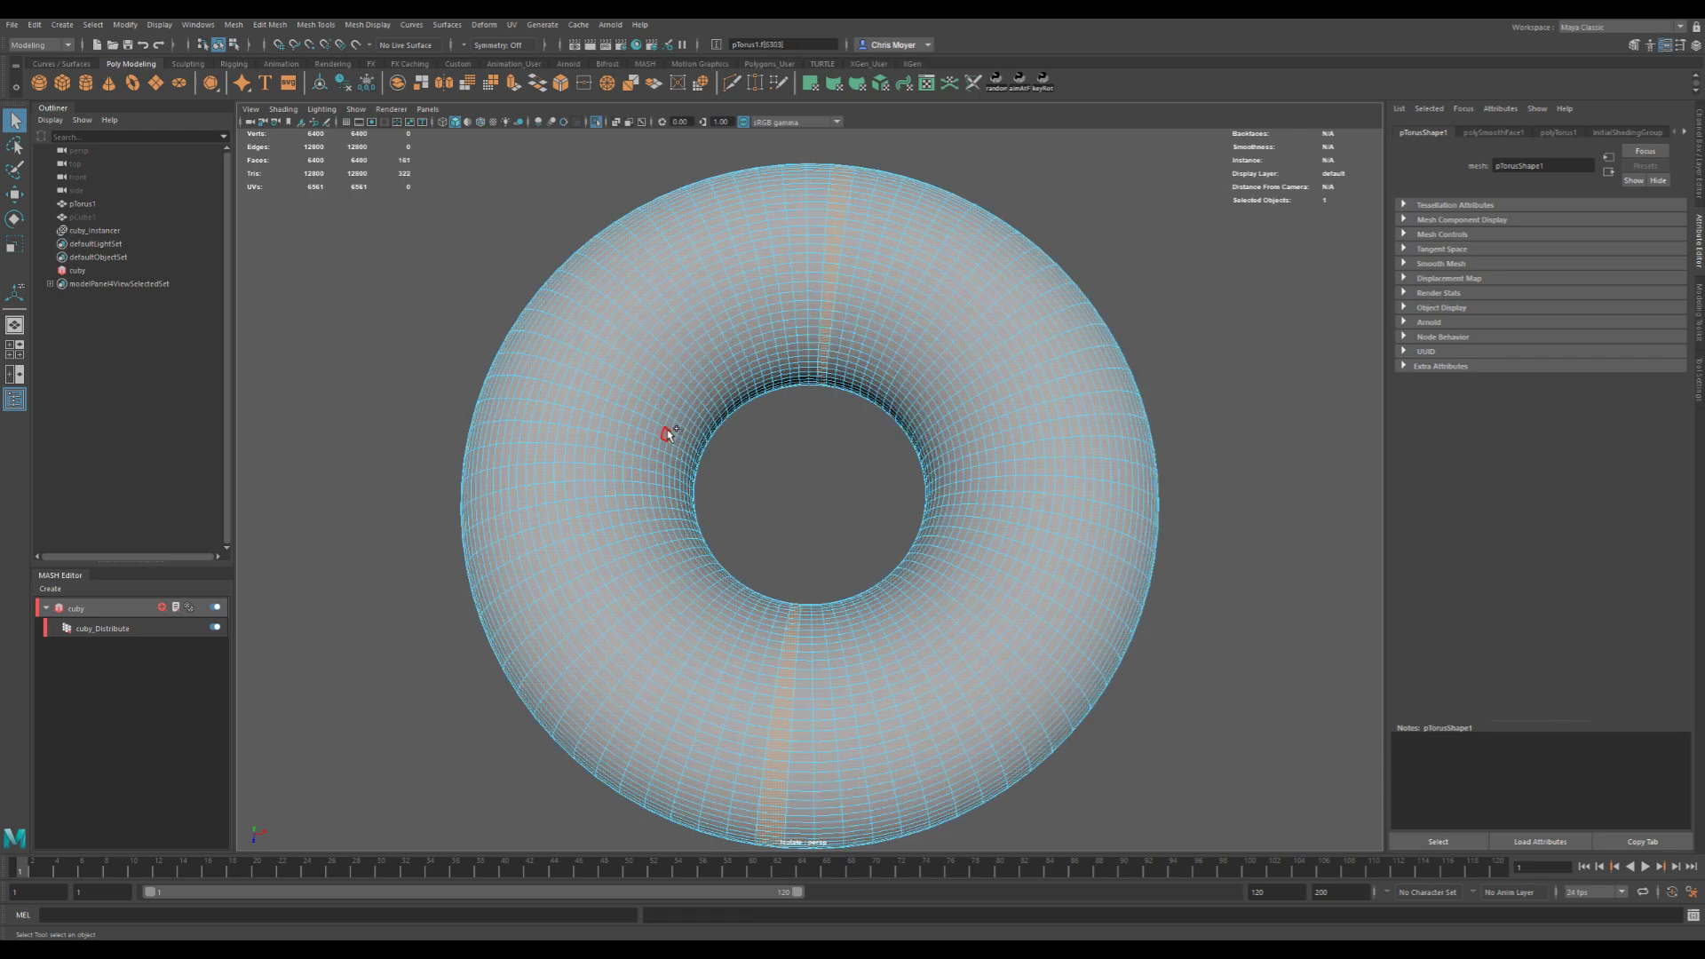
shift+double_click(941, 502)
alt+drag(766, 490, 770, 488)
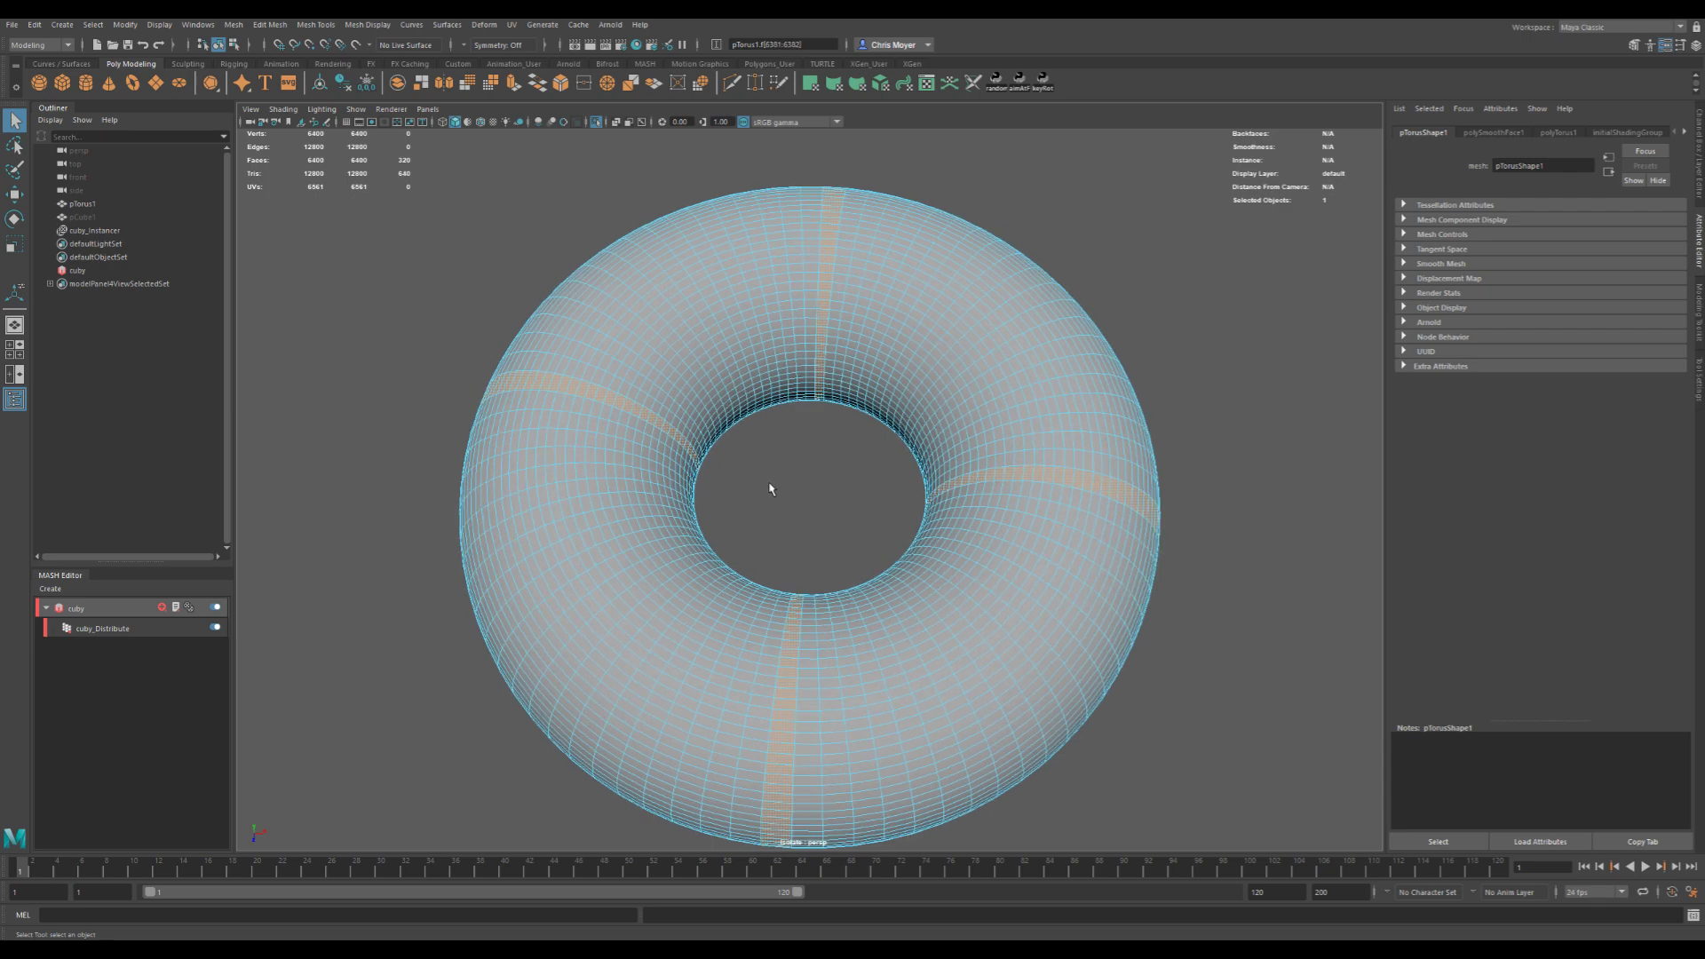
key(shift+period)
key(shift+period)
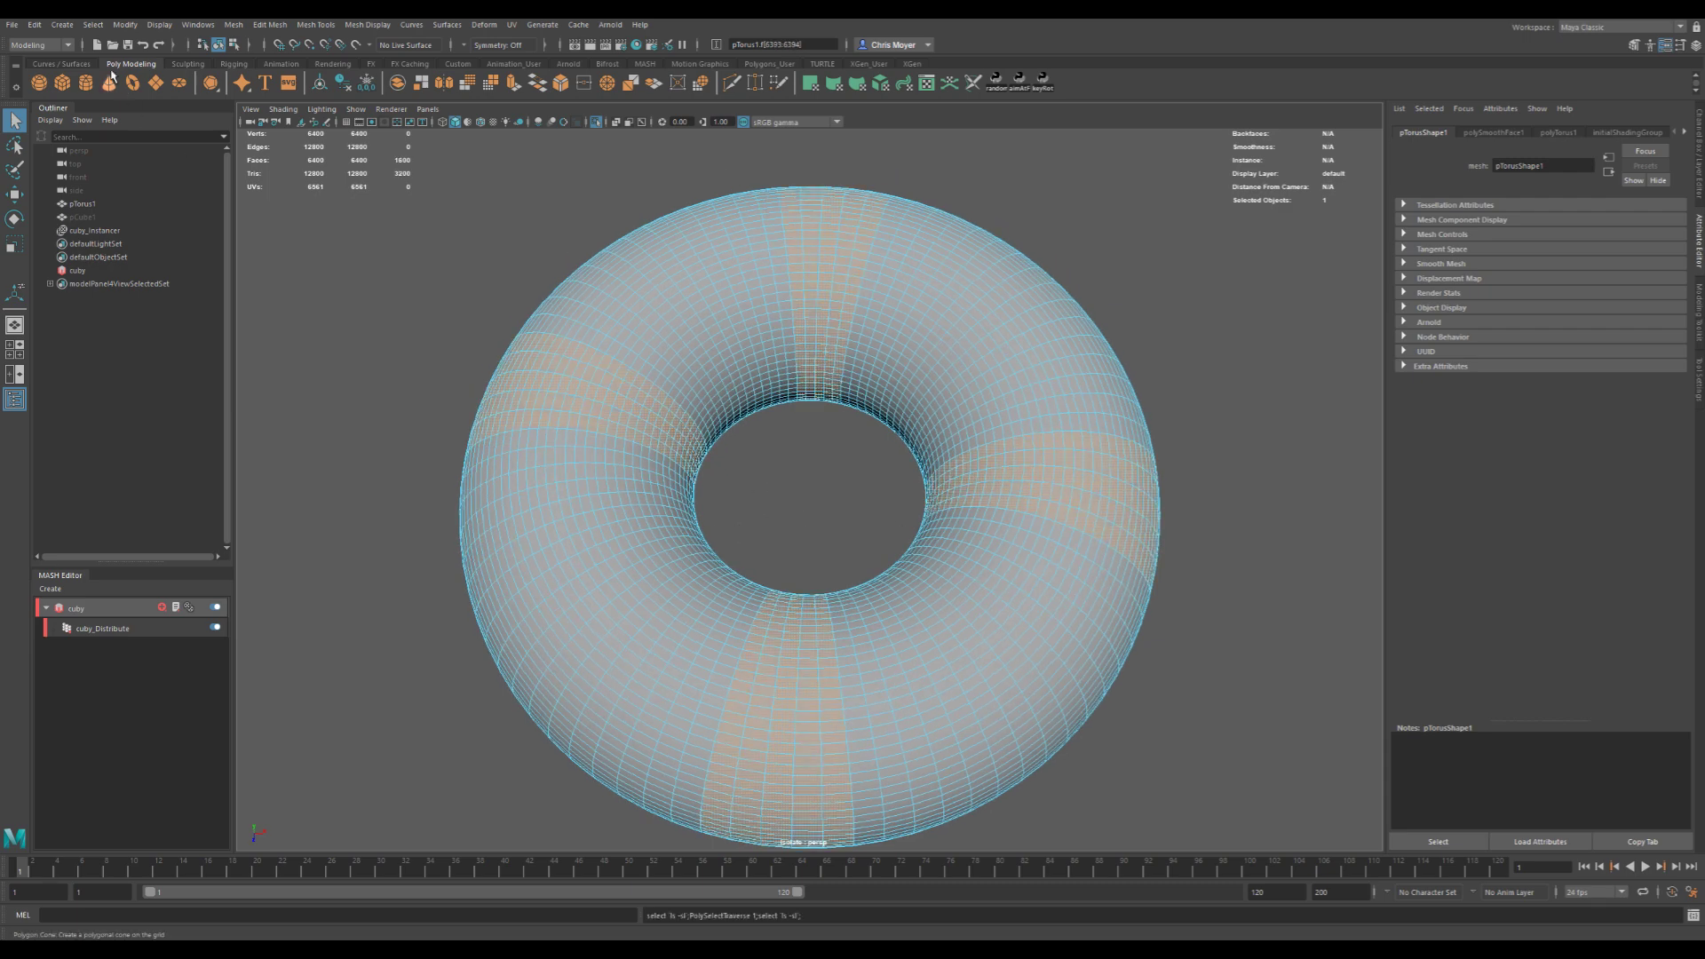
- Save the selected face bands as a quick select set named rings
click(62, 24)
mouse_move(178, 295)
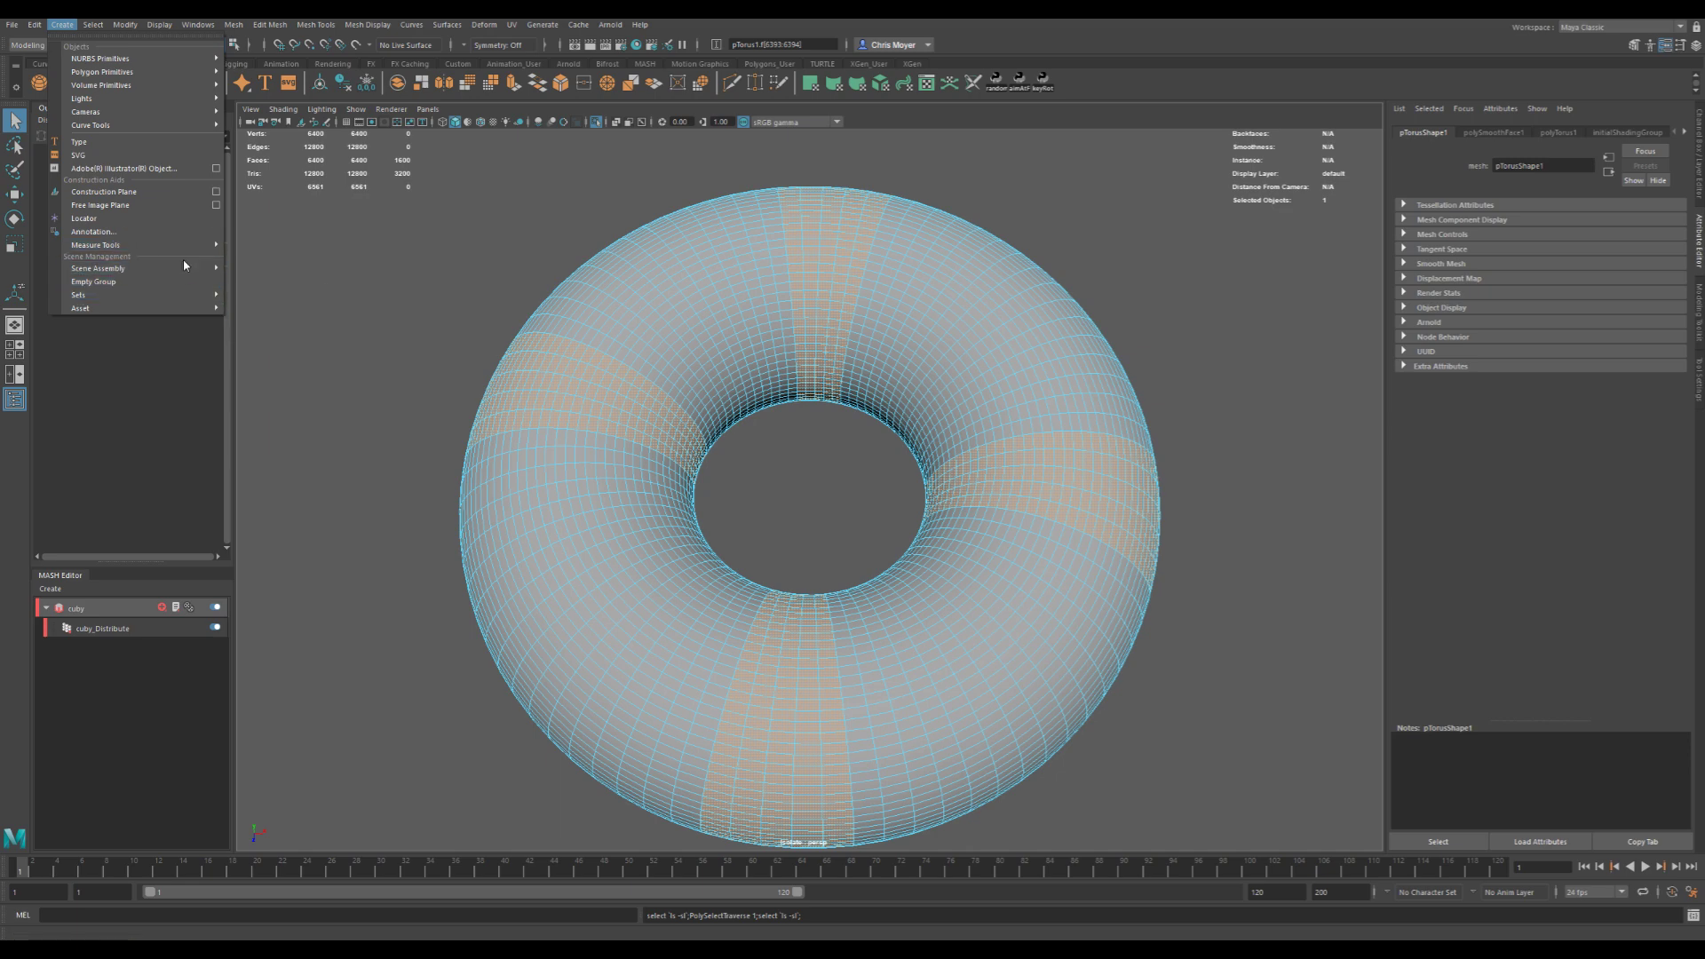
click(270, 325)
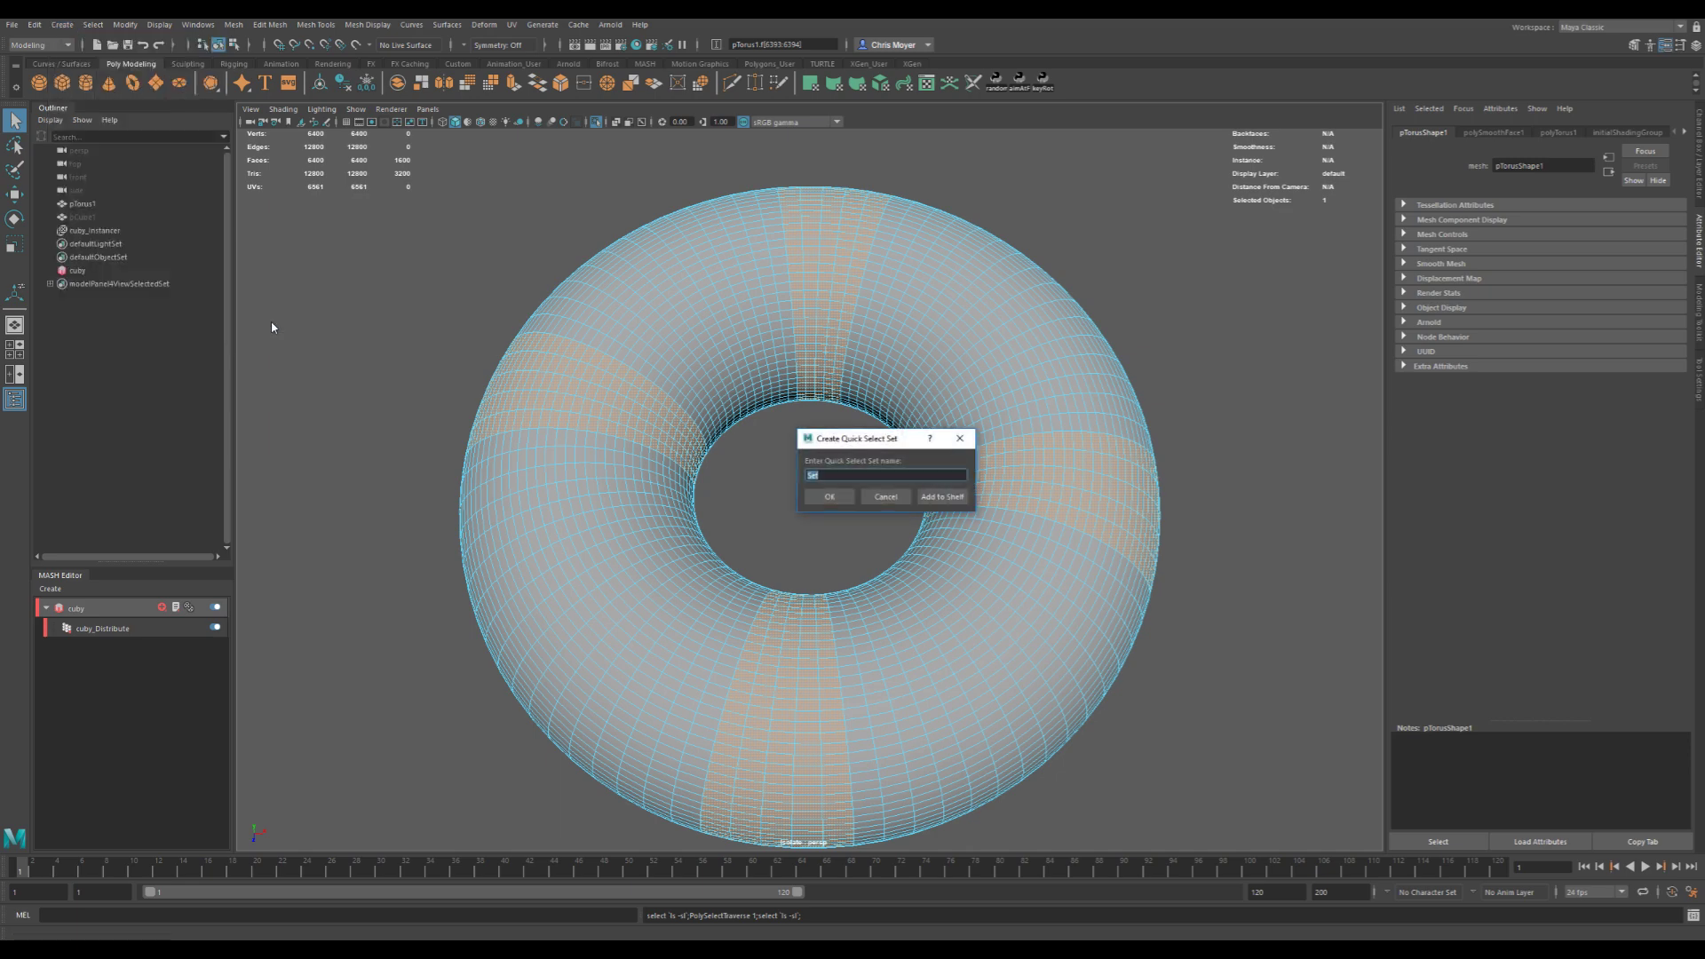
text(rings)
key(Return)
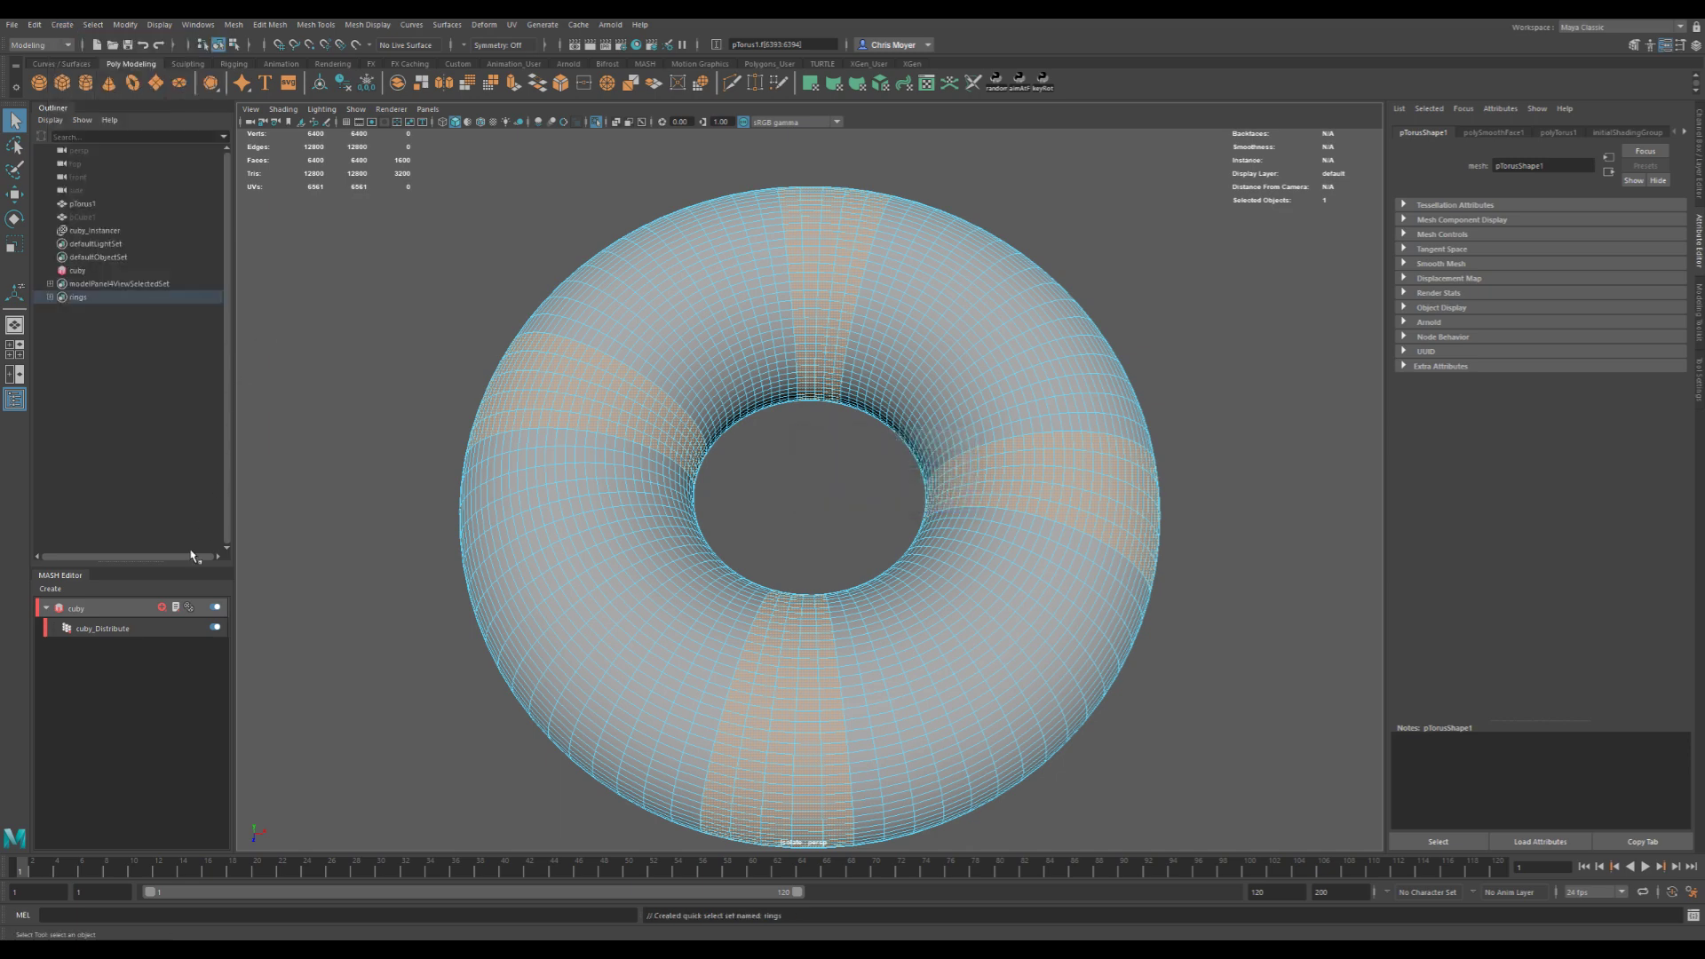
- Turn off viewport isolation and return the torus to object selection
click(103, 626)
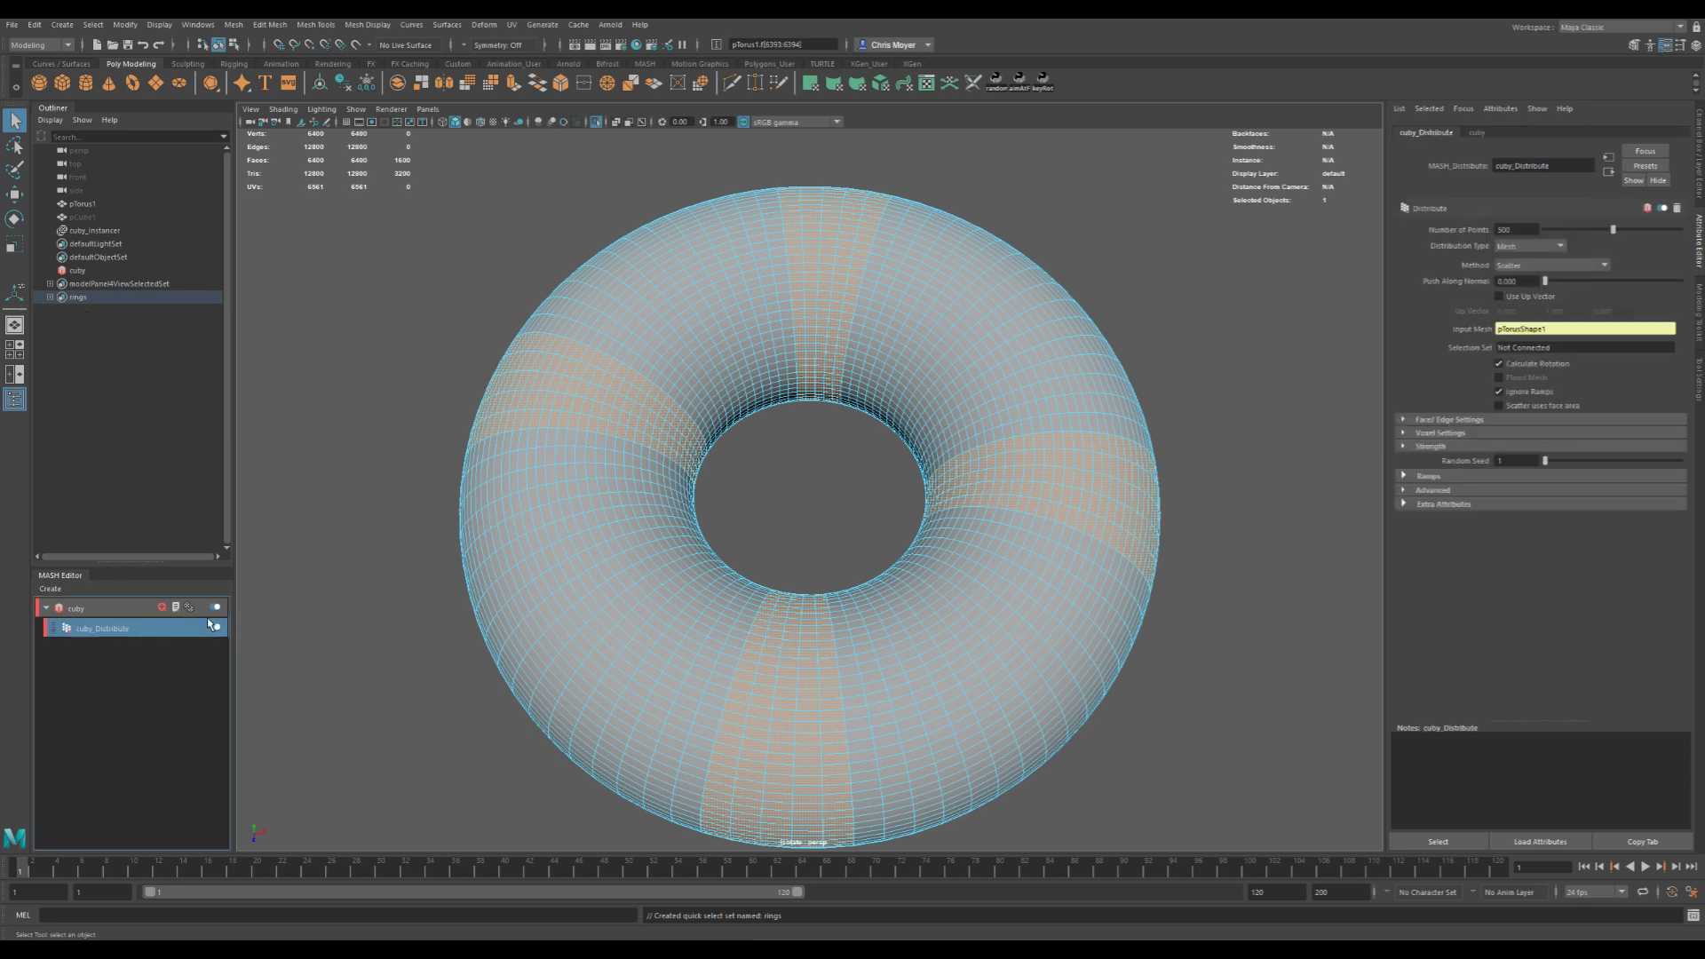
key(ctrl+1)
key(ctrl+1)
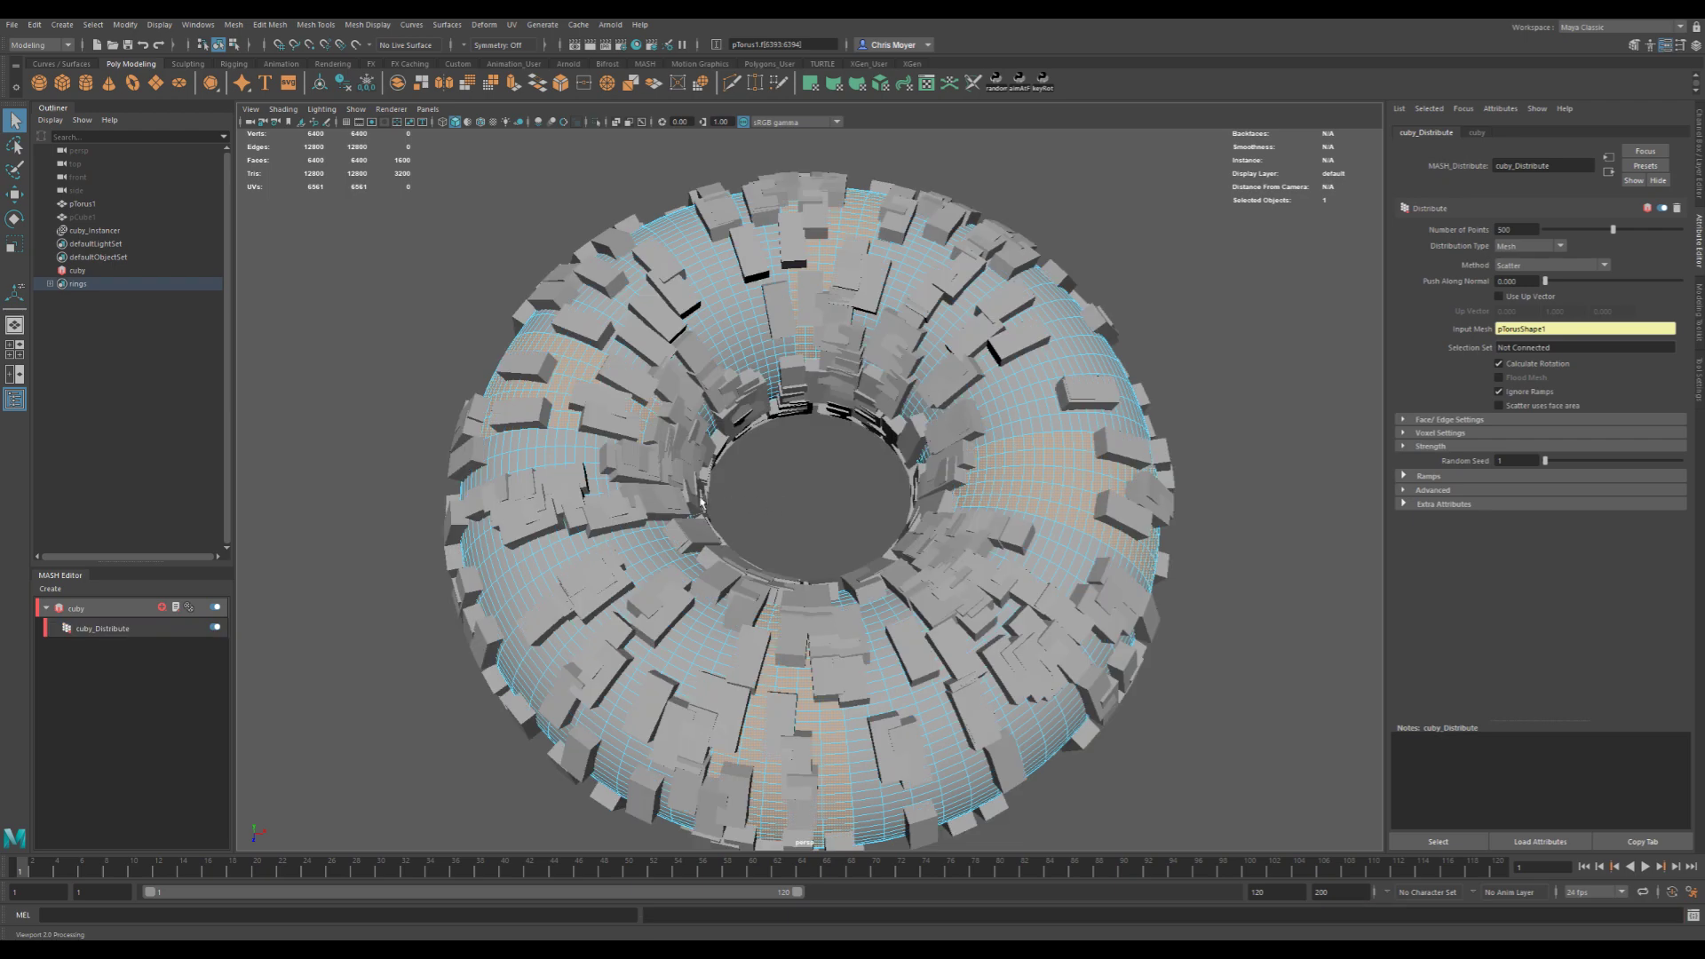
click(607, 493)
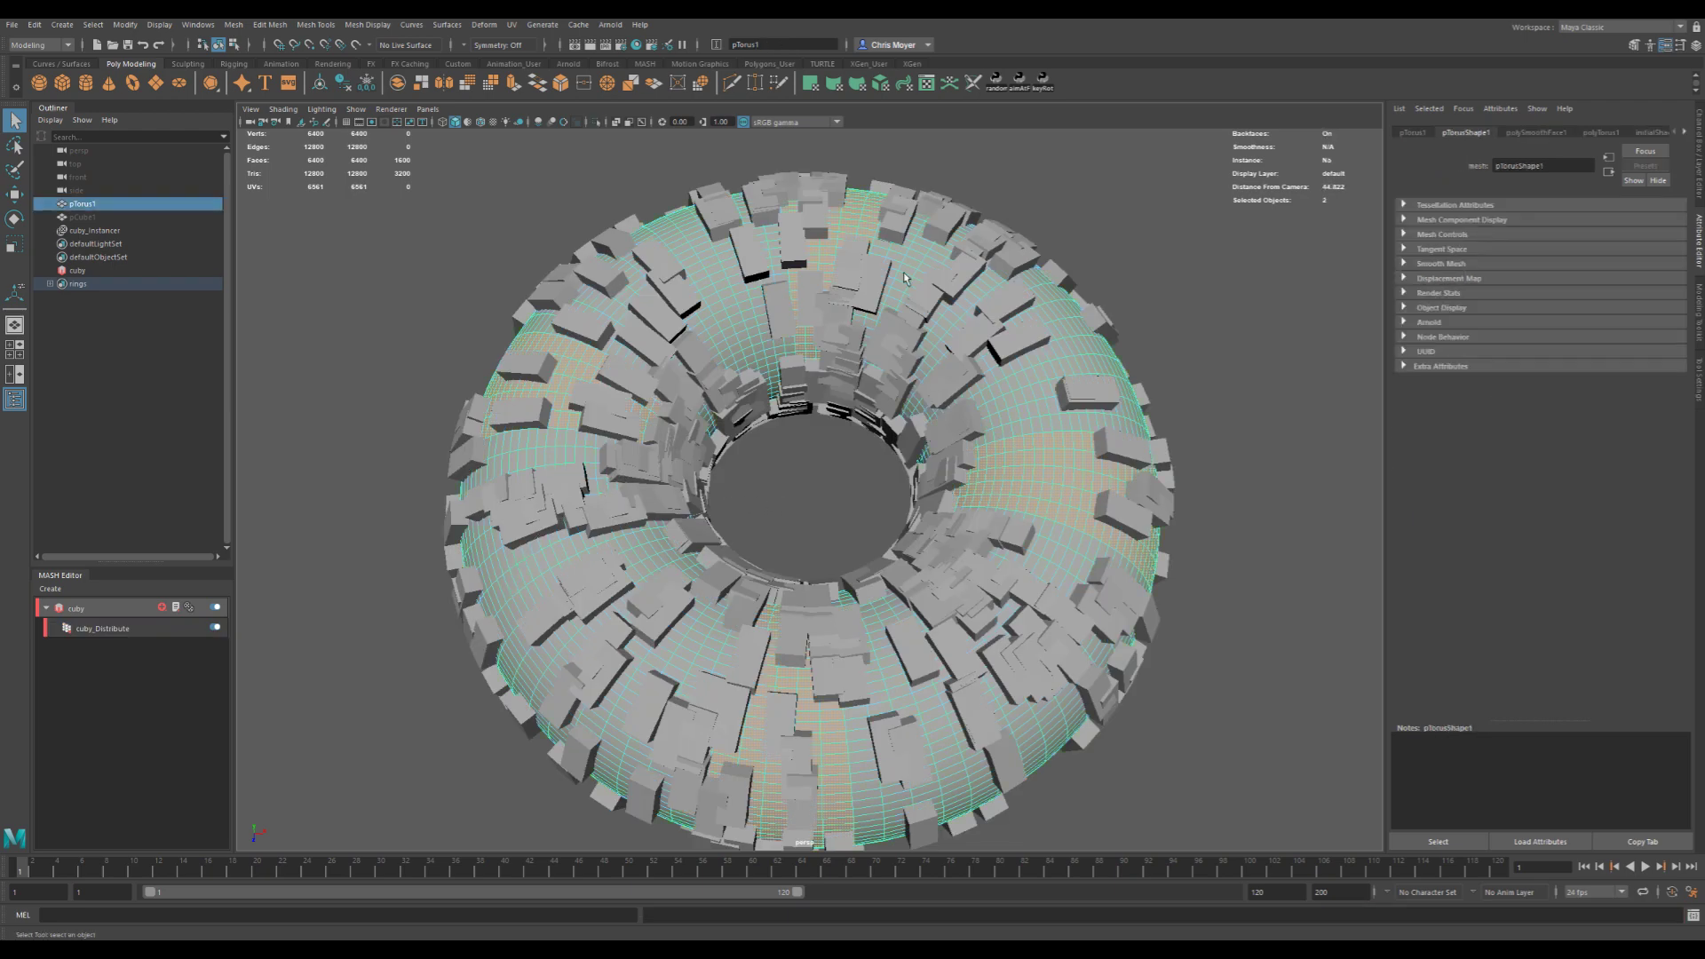
click(388, 407)
click(593, 559)
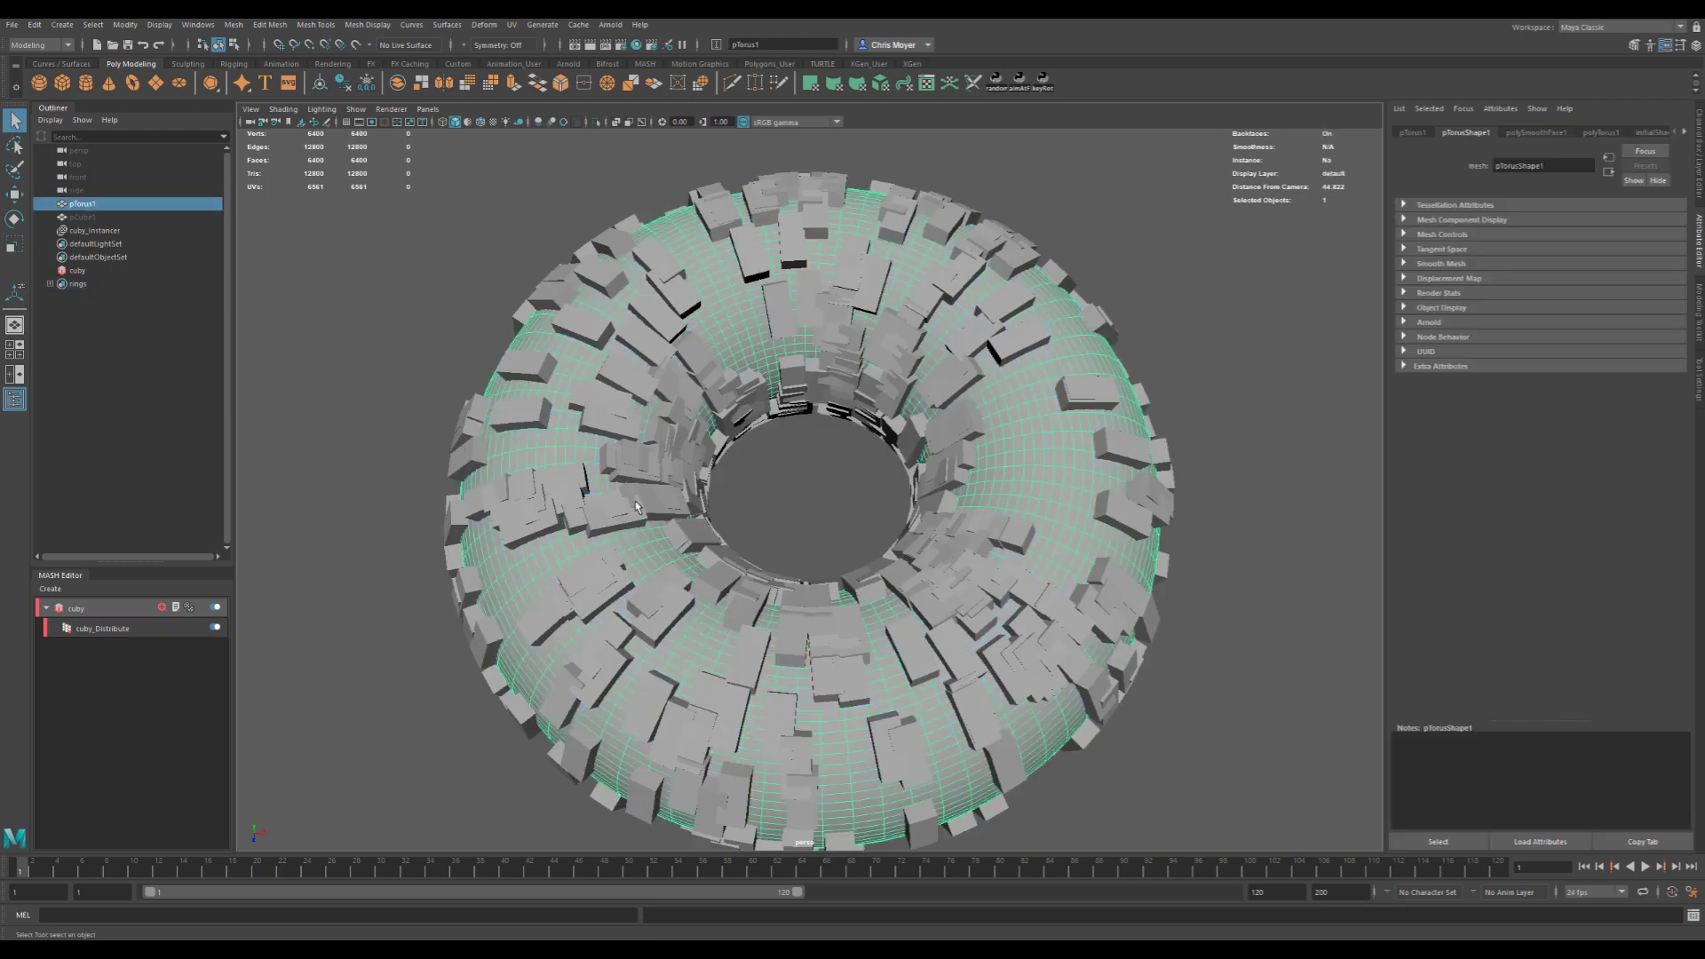
- Connect the rings set to the MASH Distribute node as its selection set
click(101, 627)
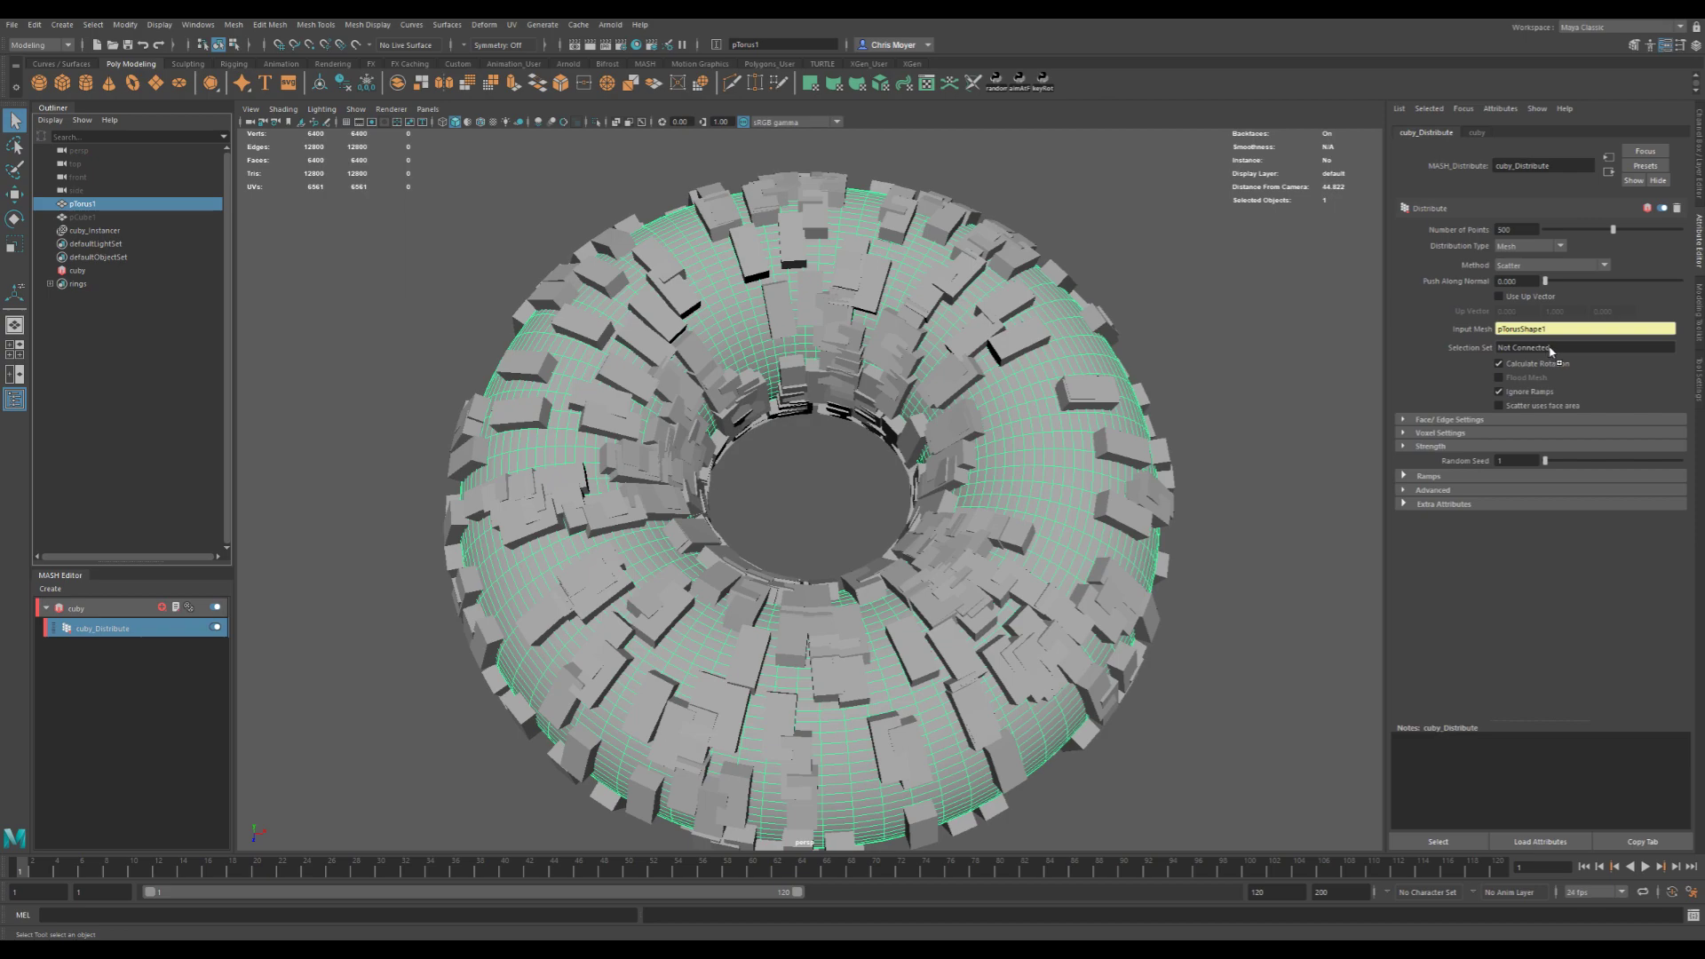
middle_drag(1550, 352, 1550, 352)
alt+drag(956, 482, 799, 464)
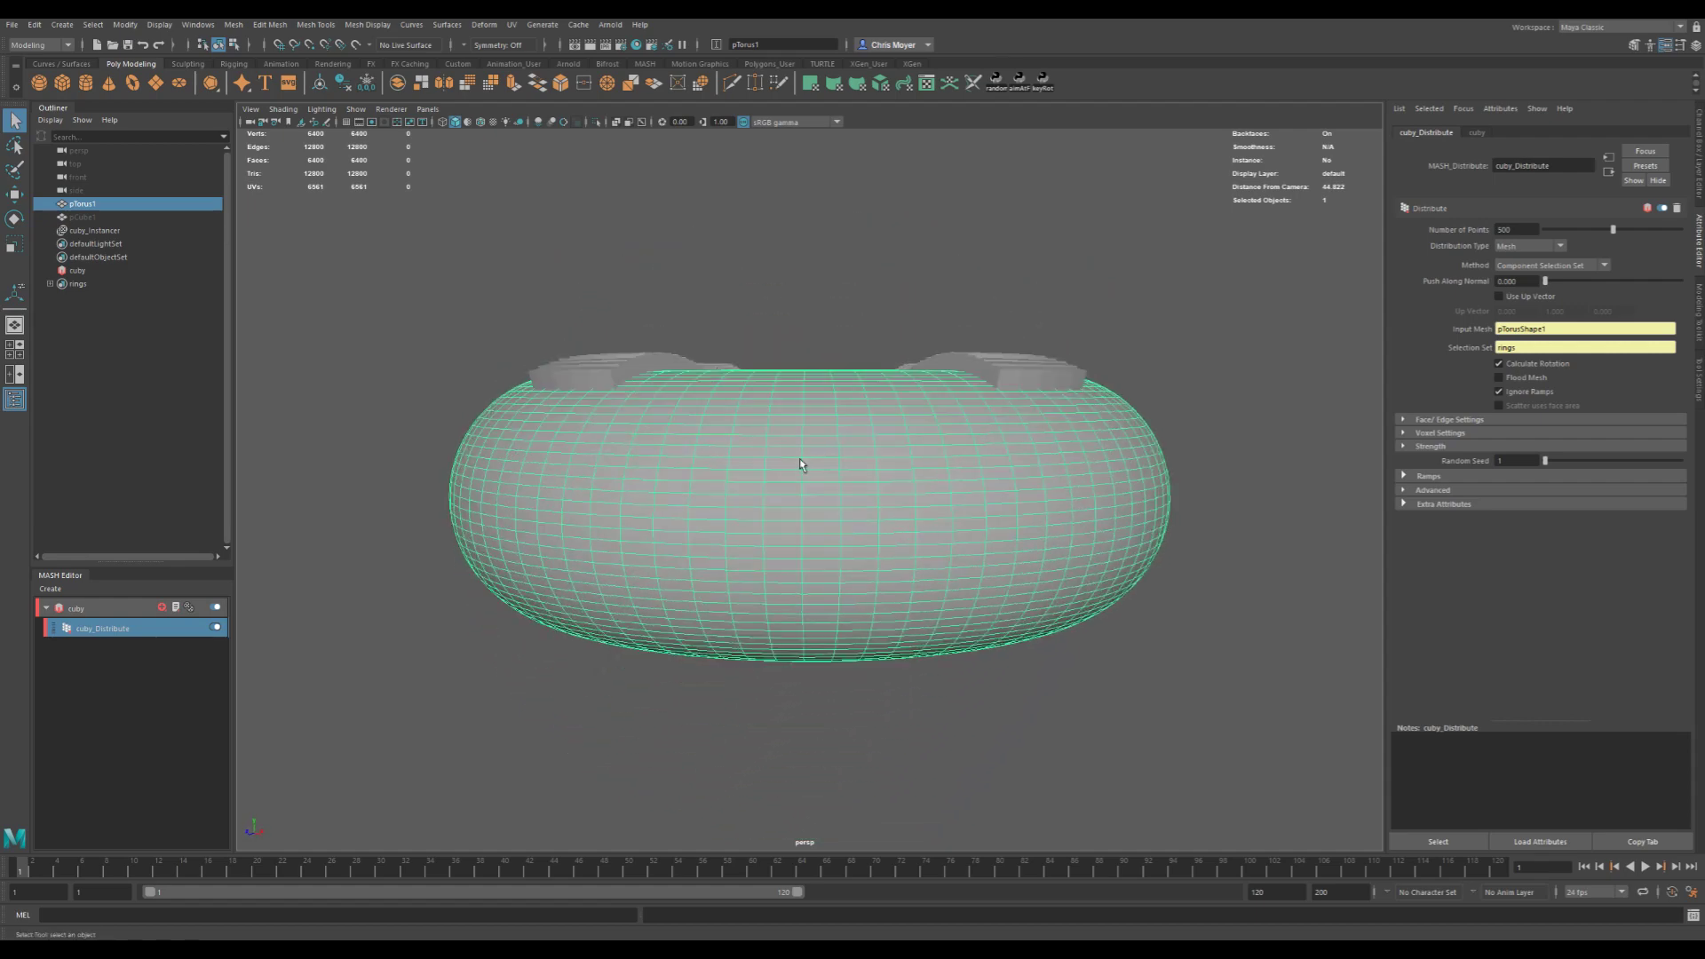
click(623, 442)
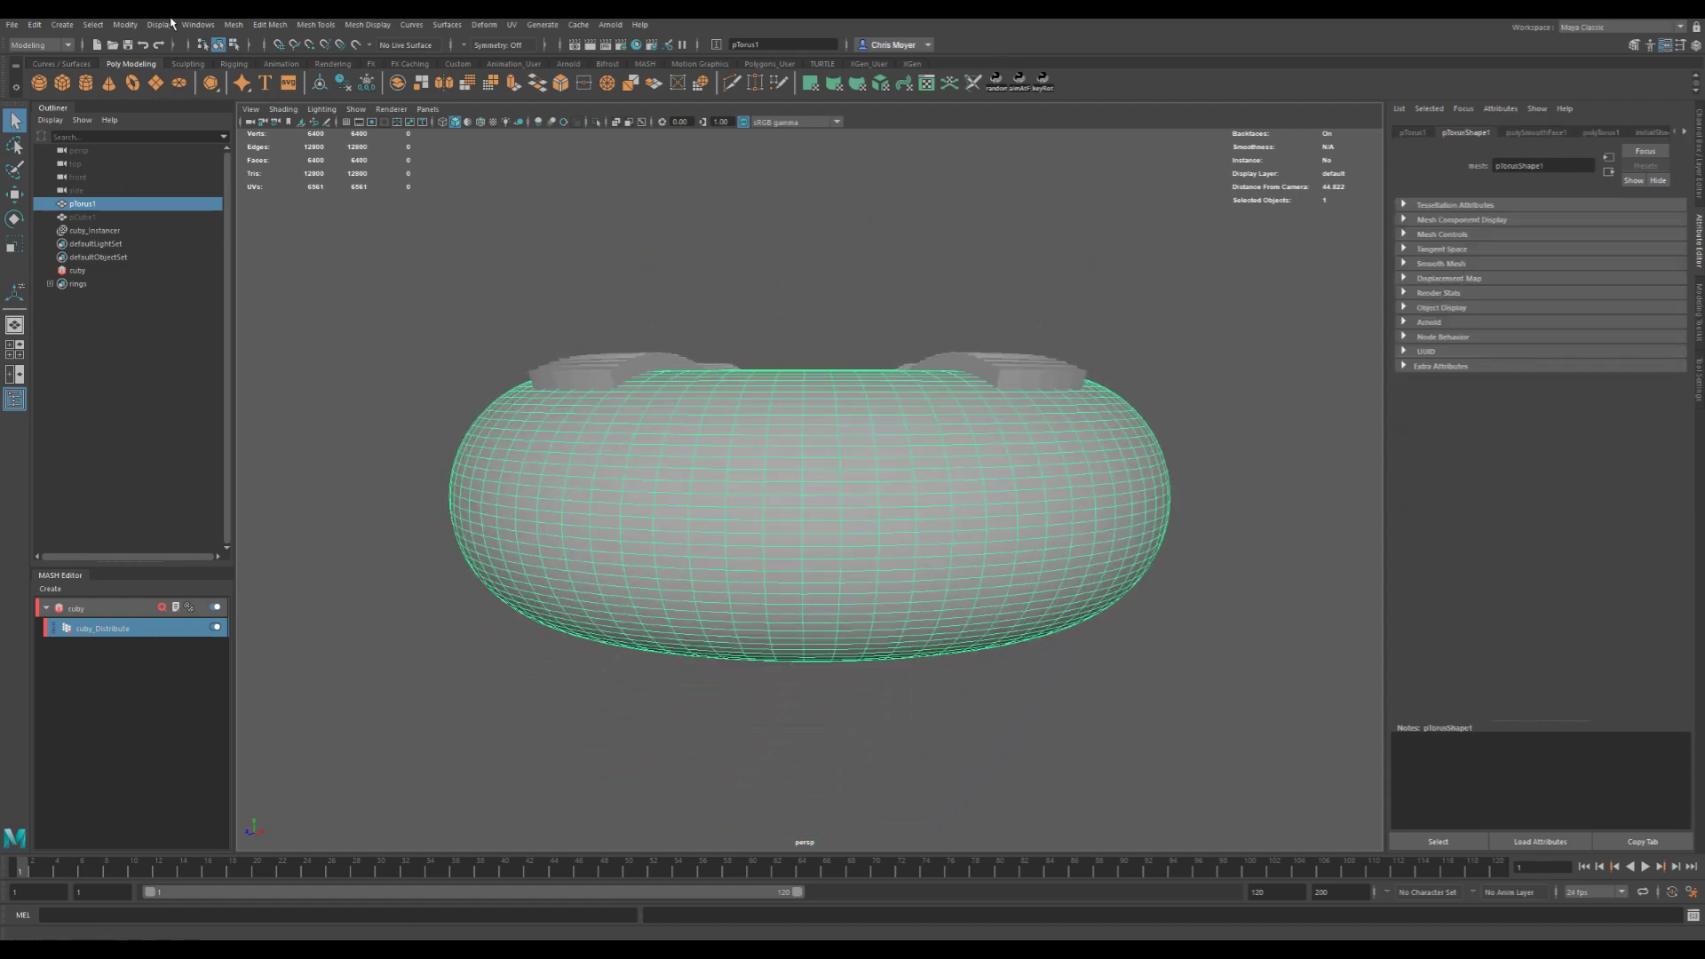
click(93, 24)
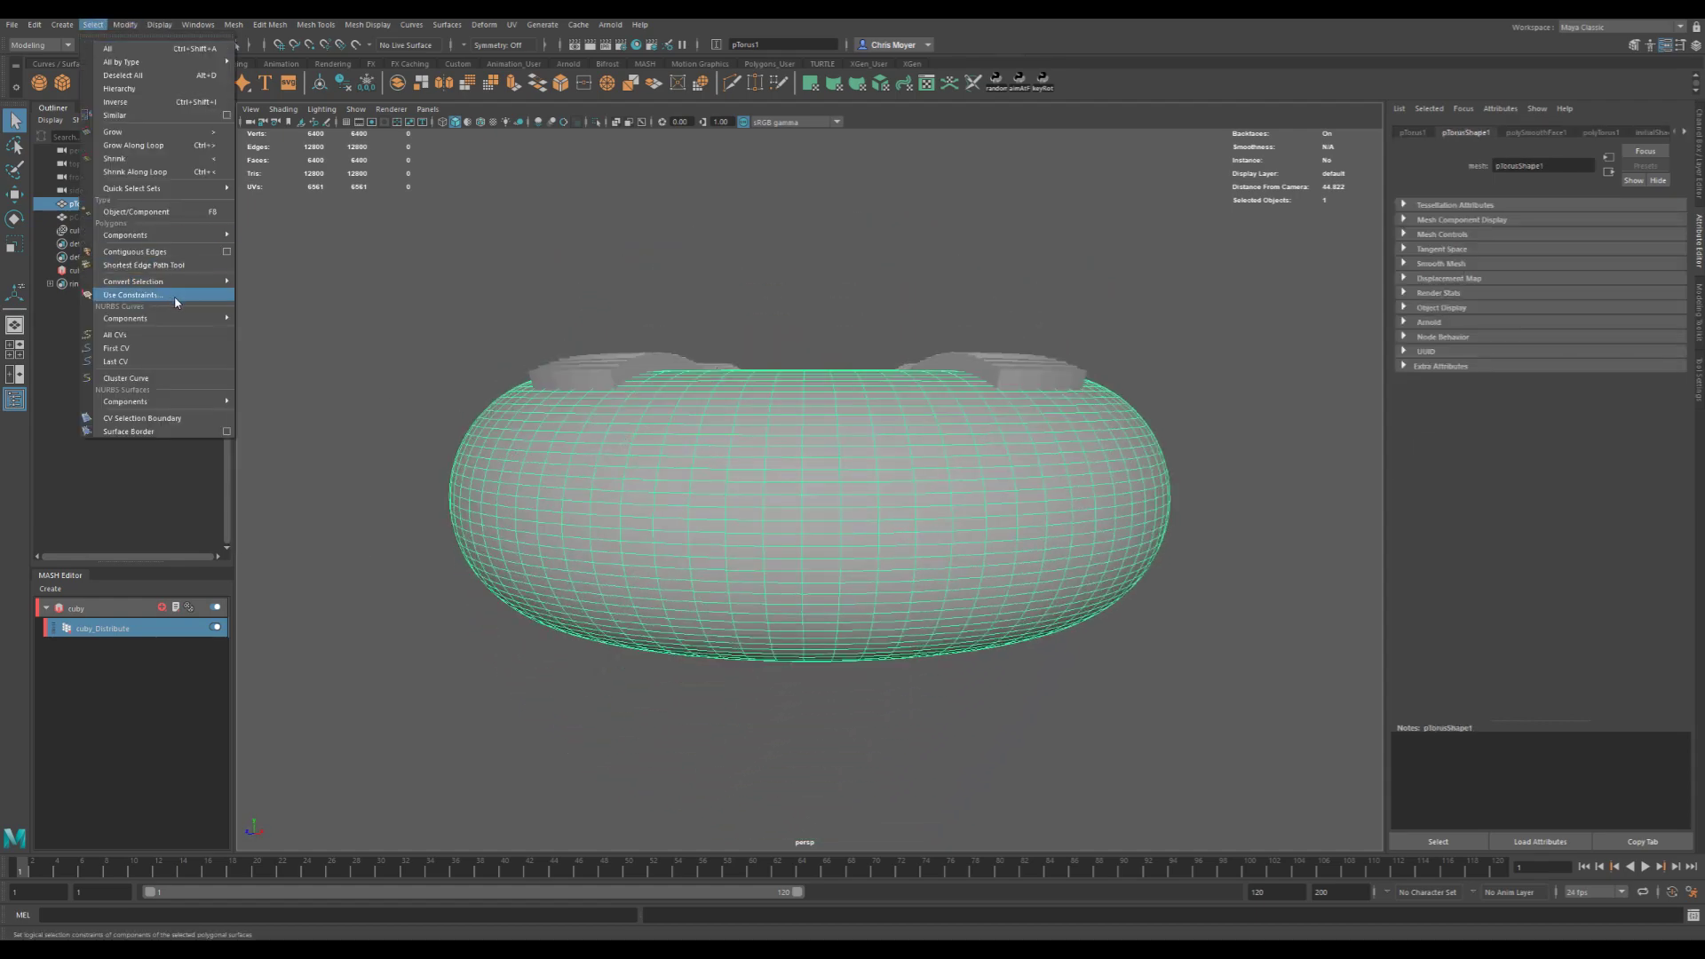
mouse_move(189, 324)
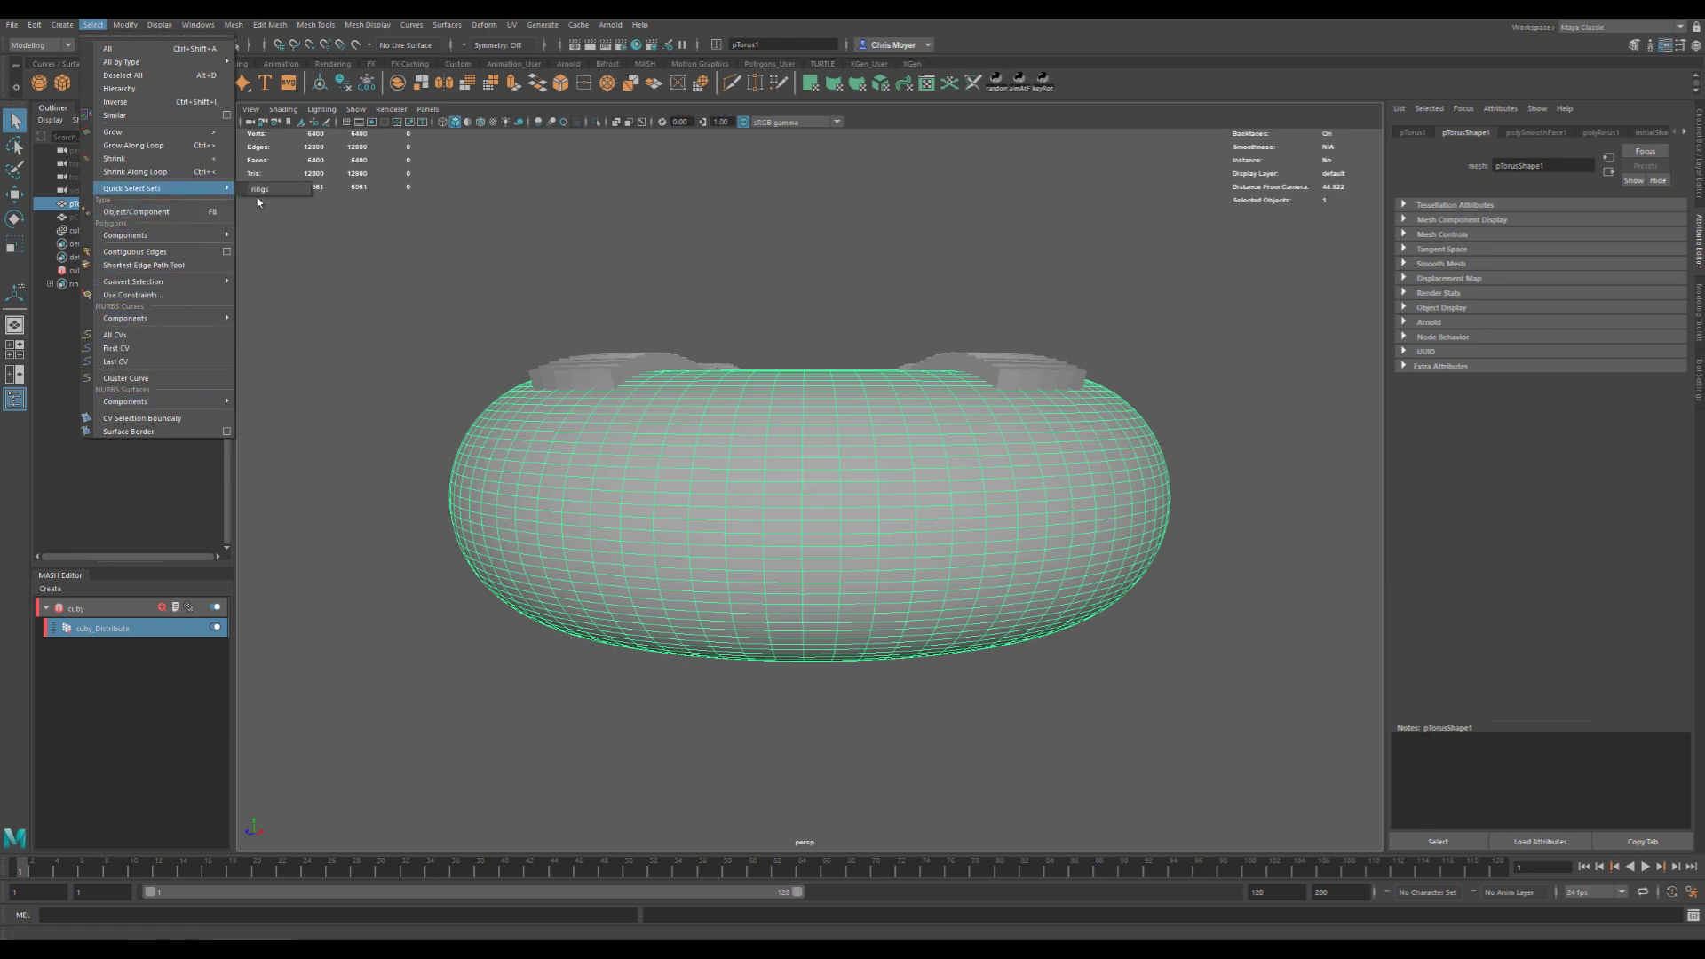
click(183, 211)
click(478, 427)
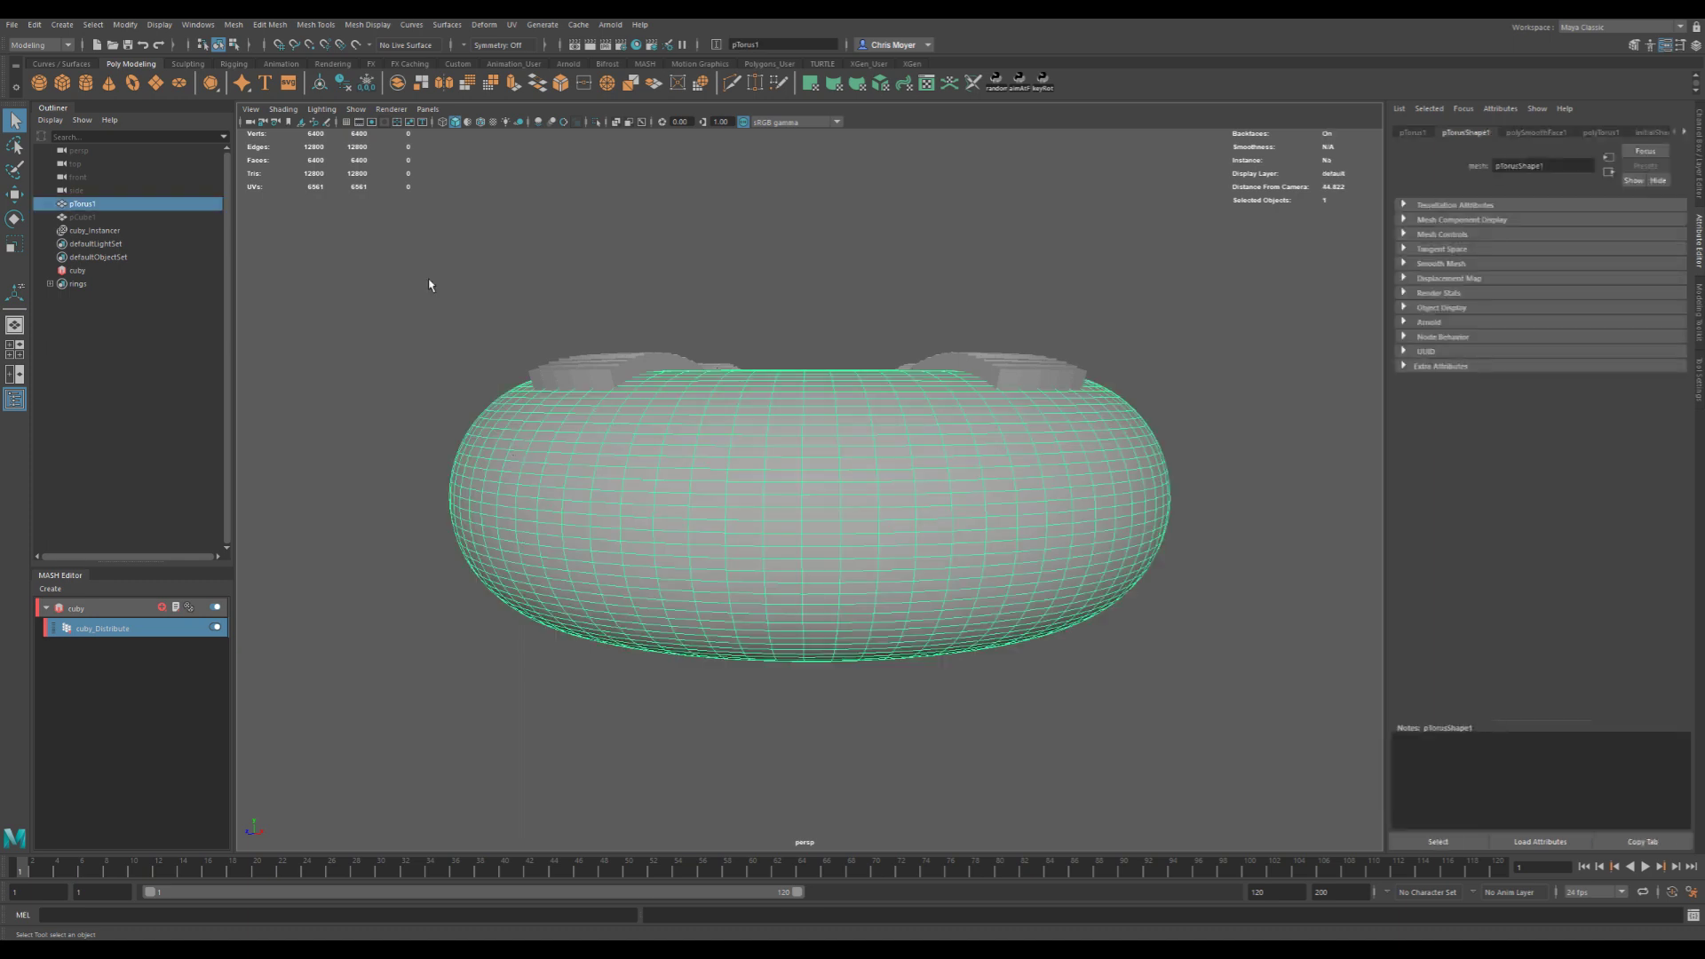
- Recall the rings quick select set to inspect which torus faces it stores, and clear the selection
click(93, 24)
mouse_move(125, 24)
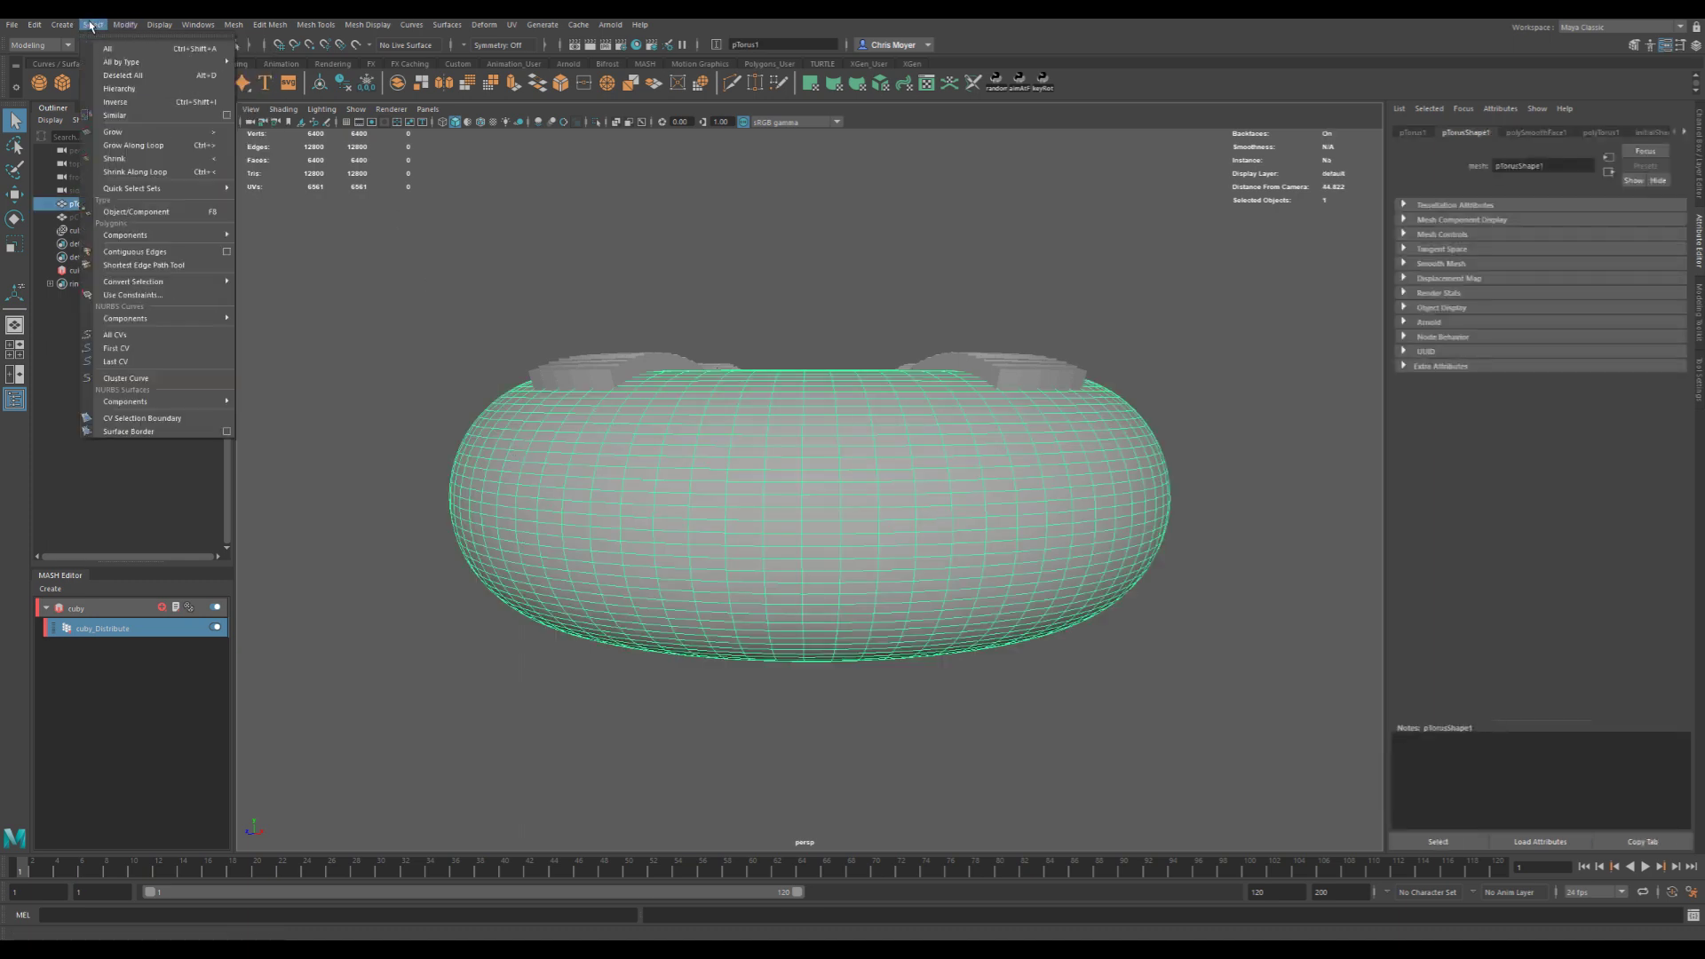
mouse_move(204, 188)
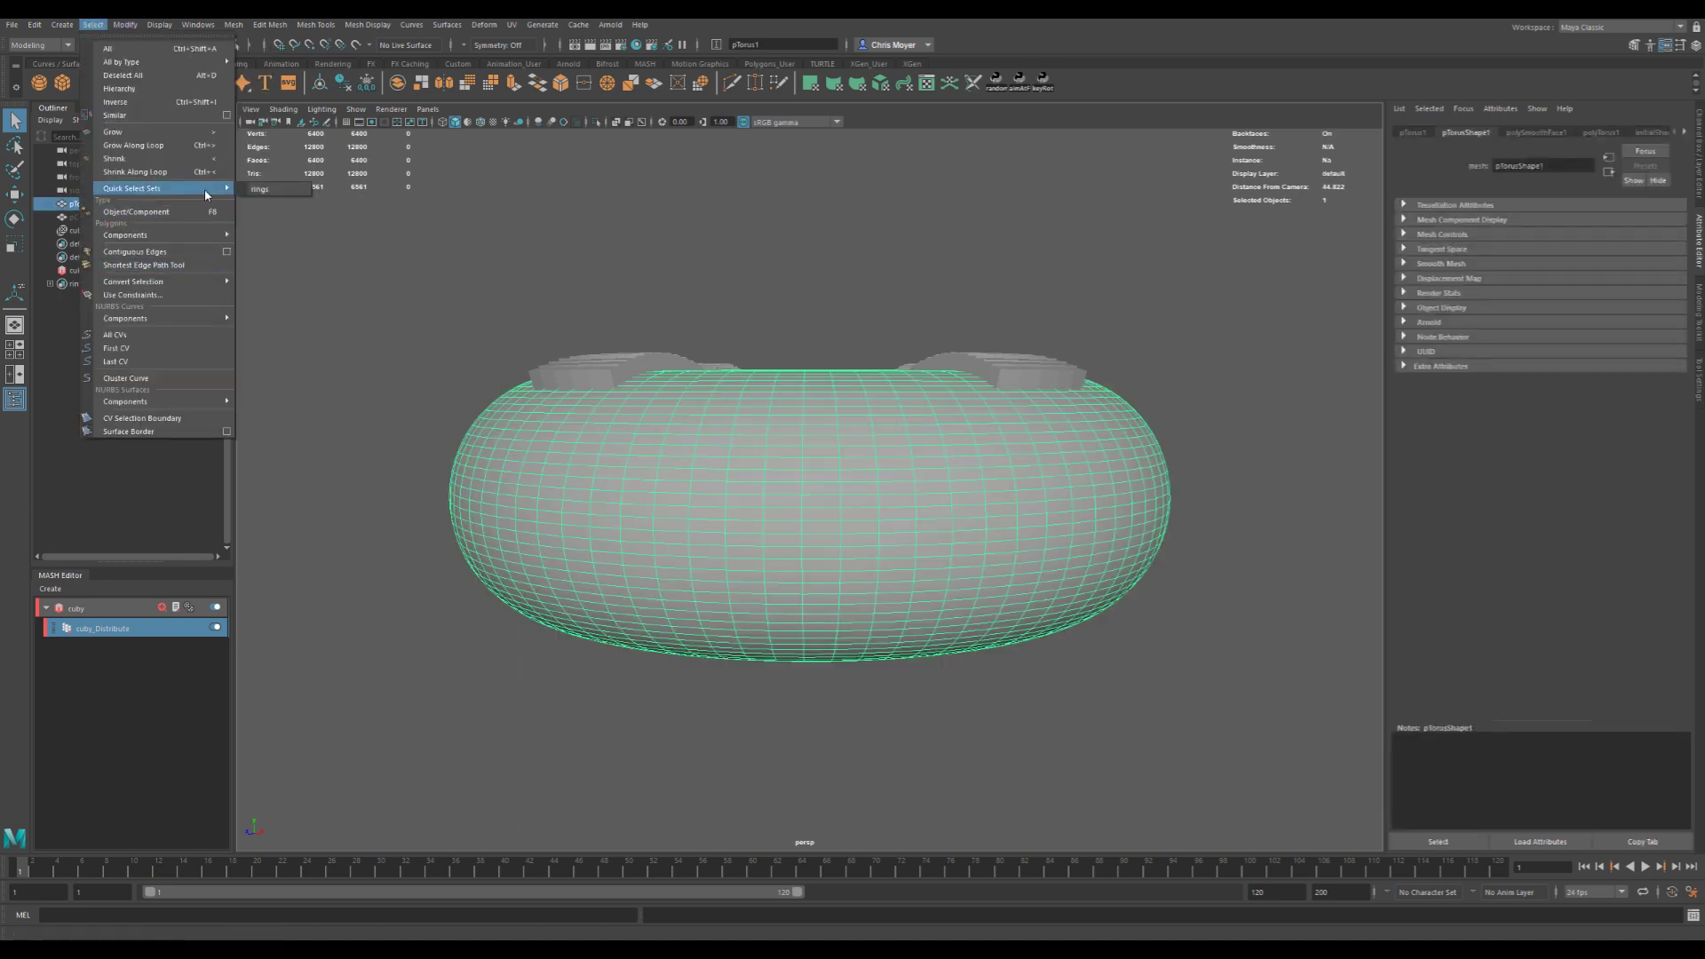
click(266, 190)
alt+drag(402, 306, 775, 502)
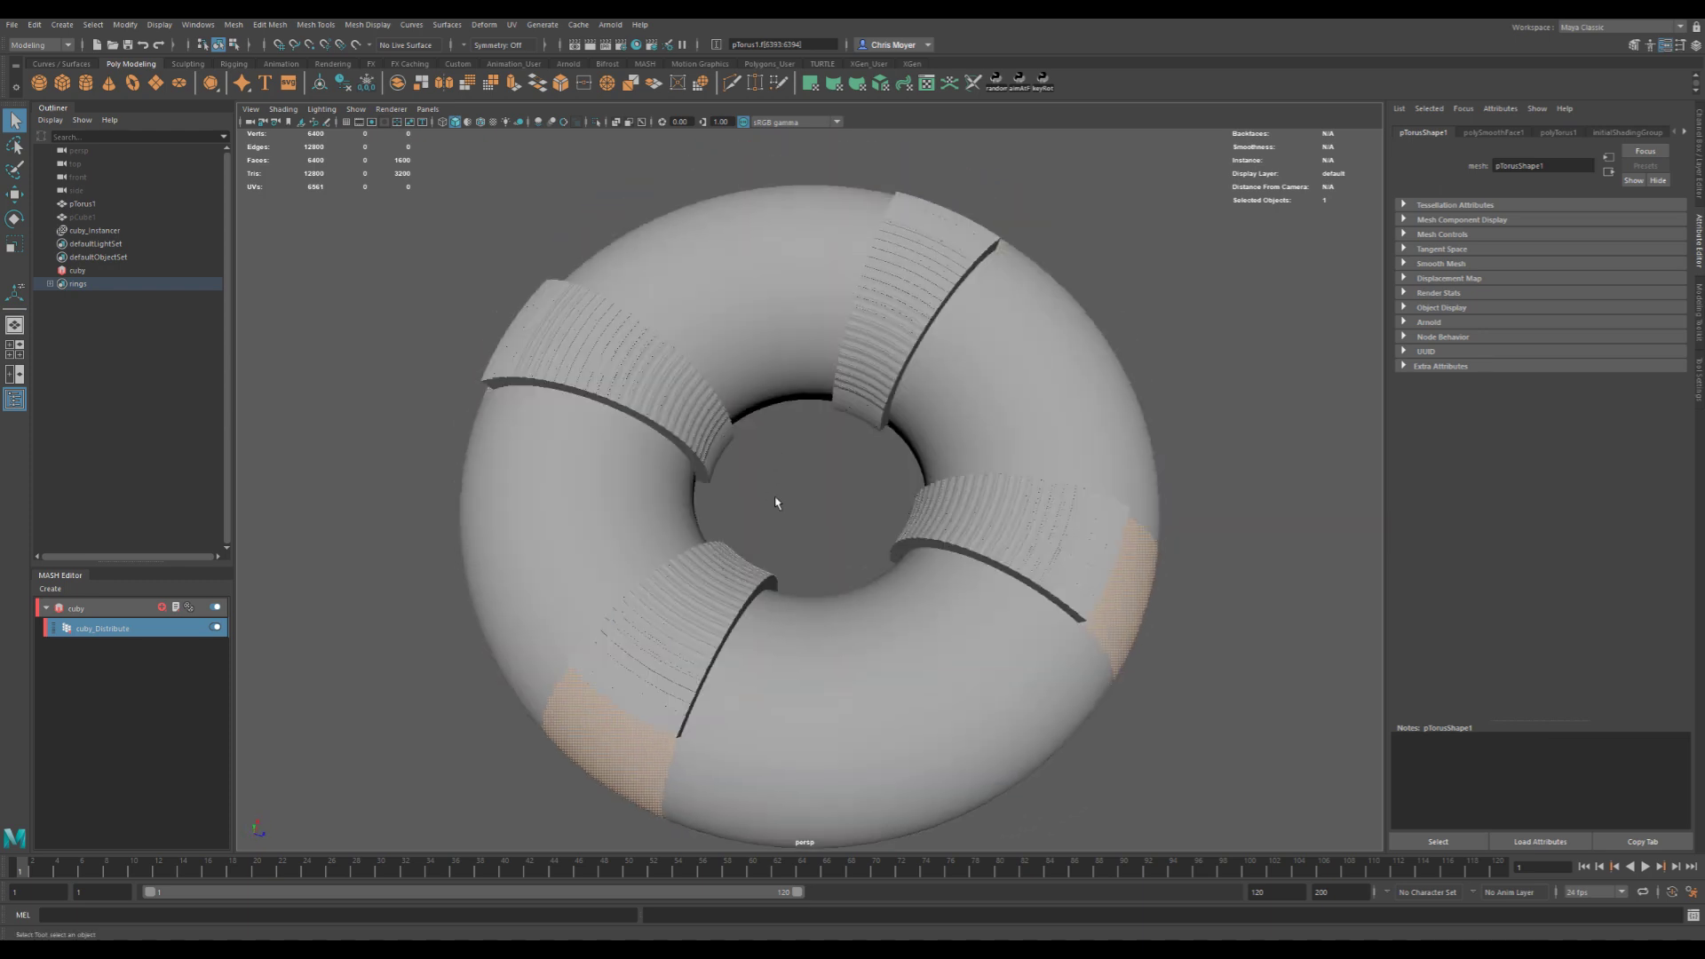
click(830, 644)
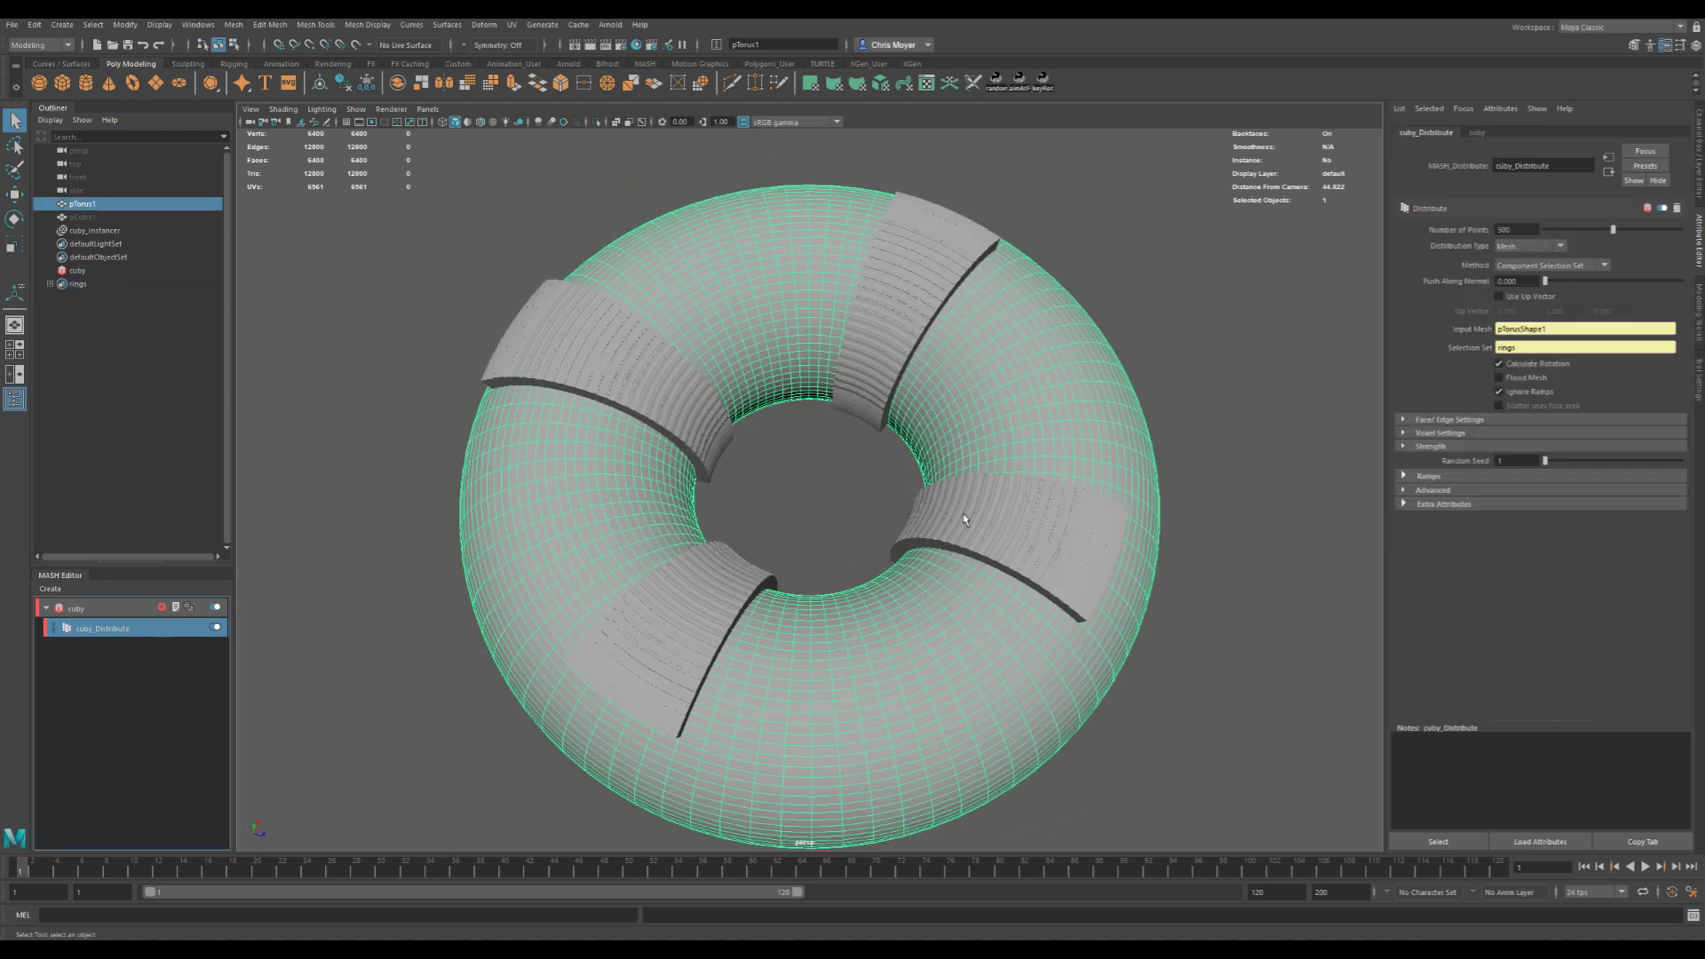
click(1186, 357)
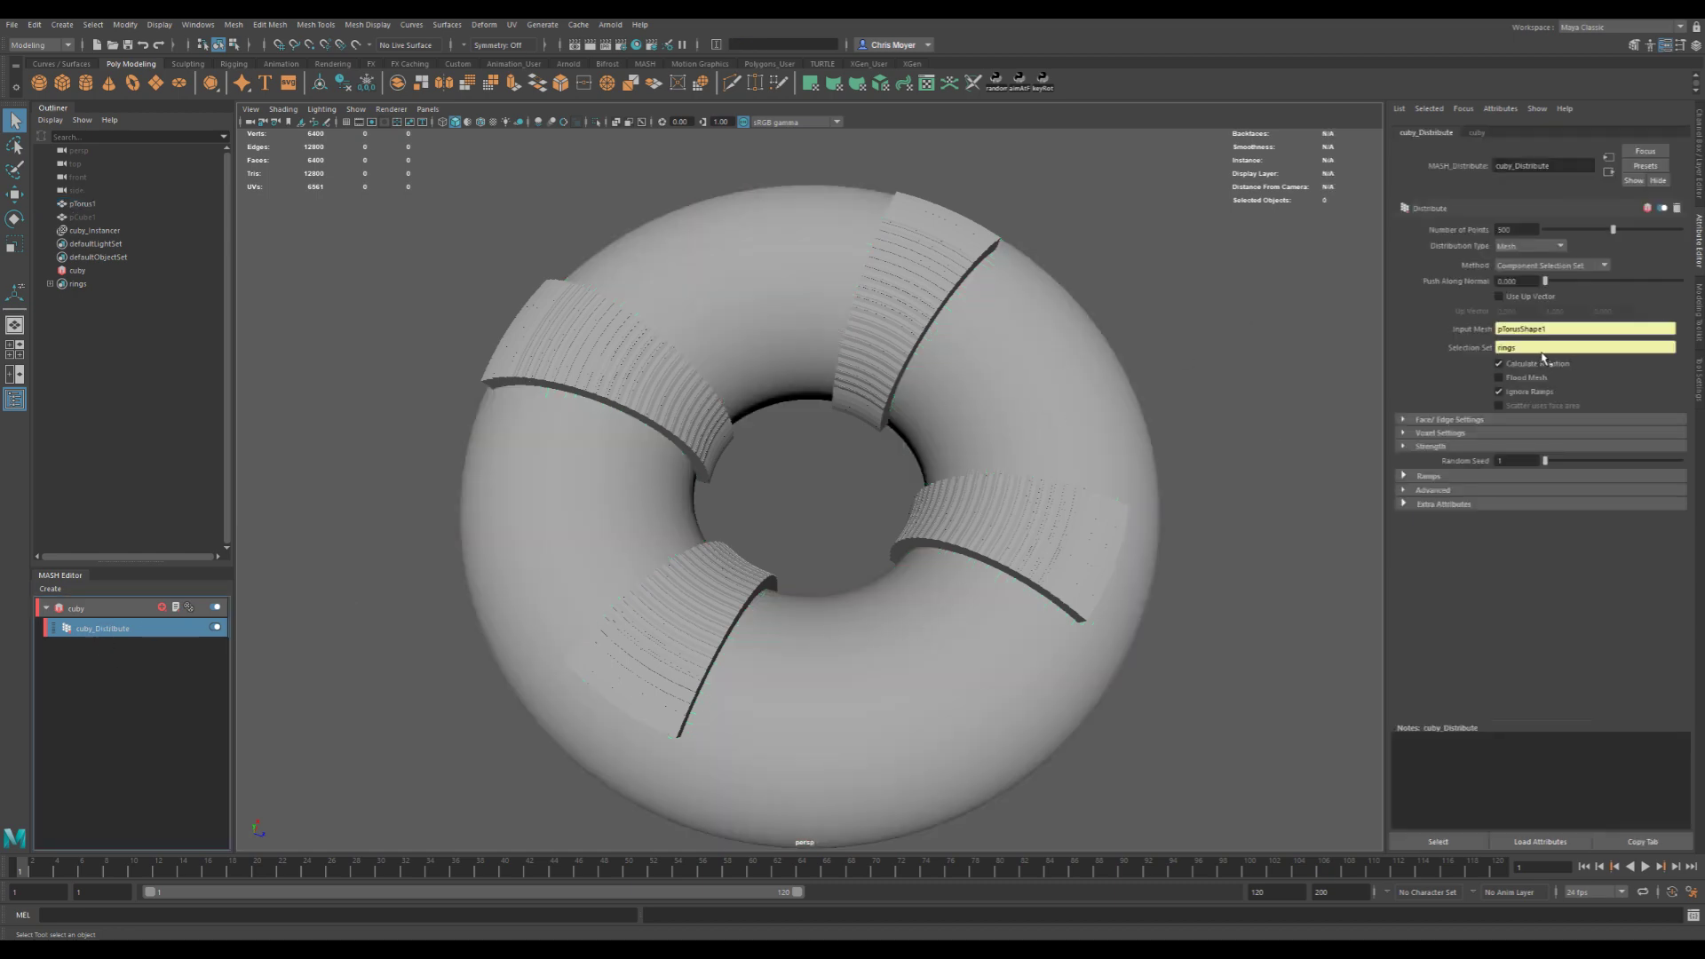
- Try raising the Distribute node's number of points to 1200 and 1521 while checking how fully the rings are covered
alt+drag(1052, 466, 1004, 441)
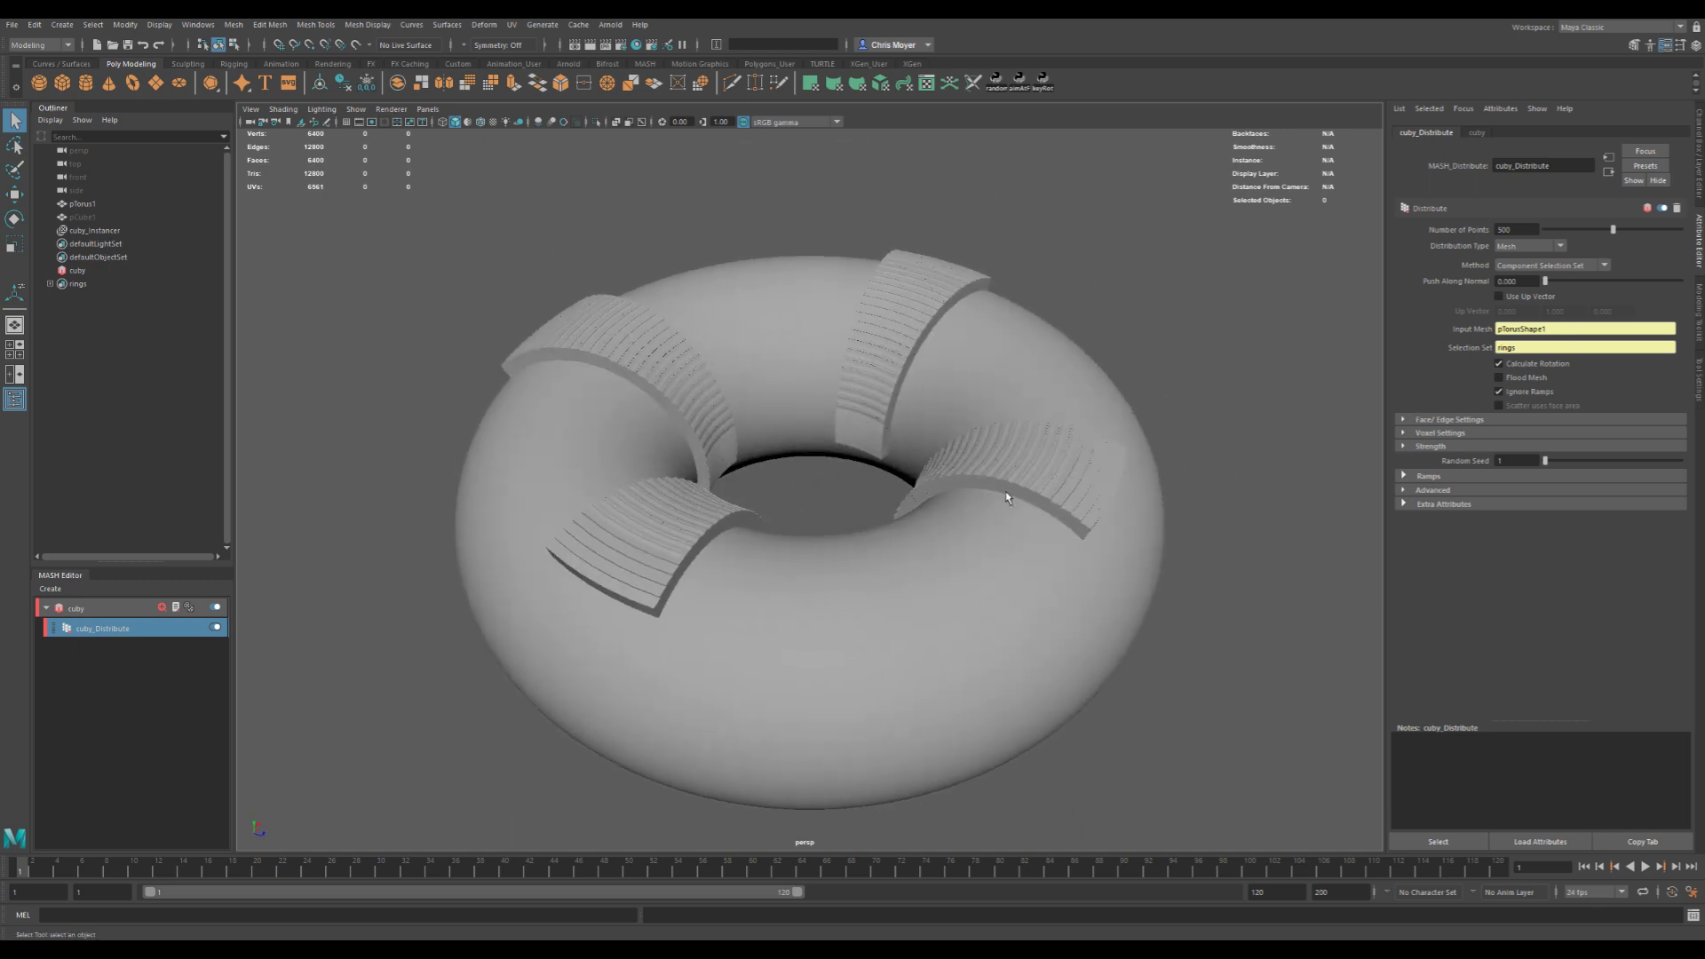
drag(1612, 229, 1678, 229)
alt+drag(1181, 364, 1115, 378)
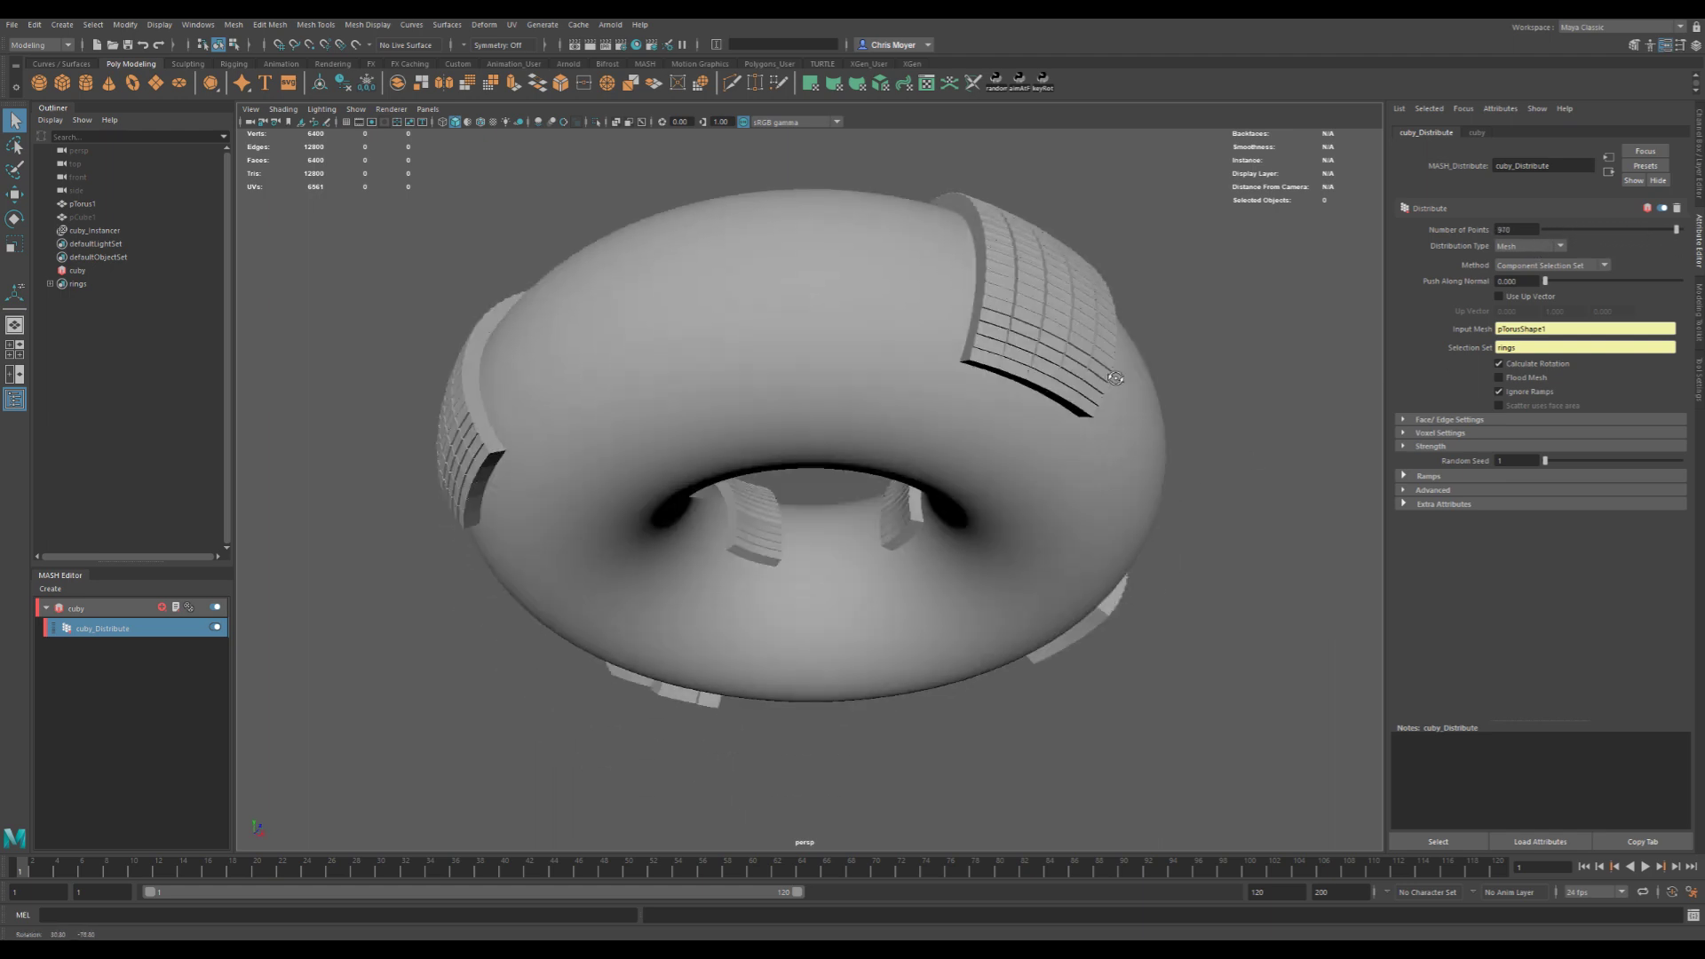
click(1532, 229)
text(1200)
key(Return)
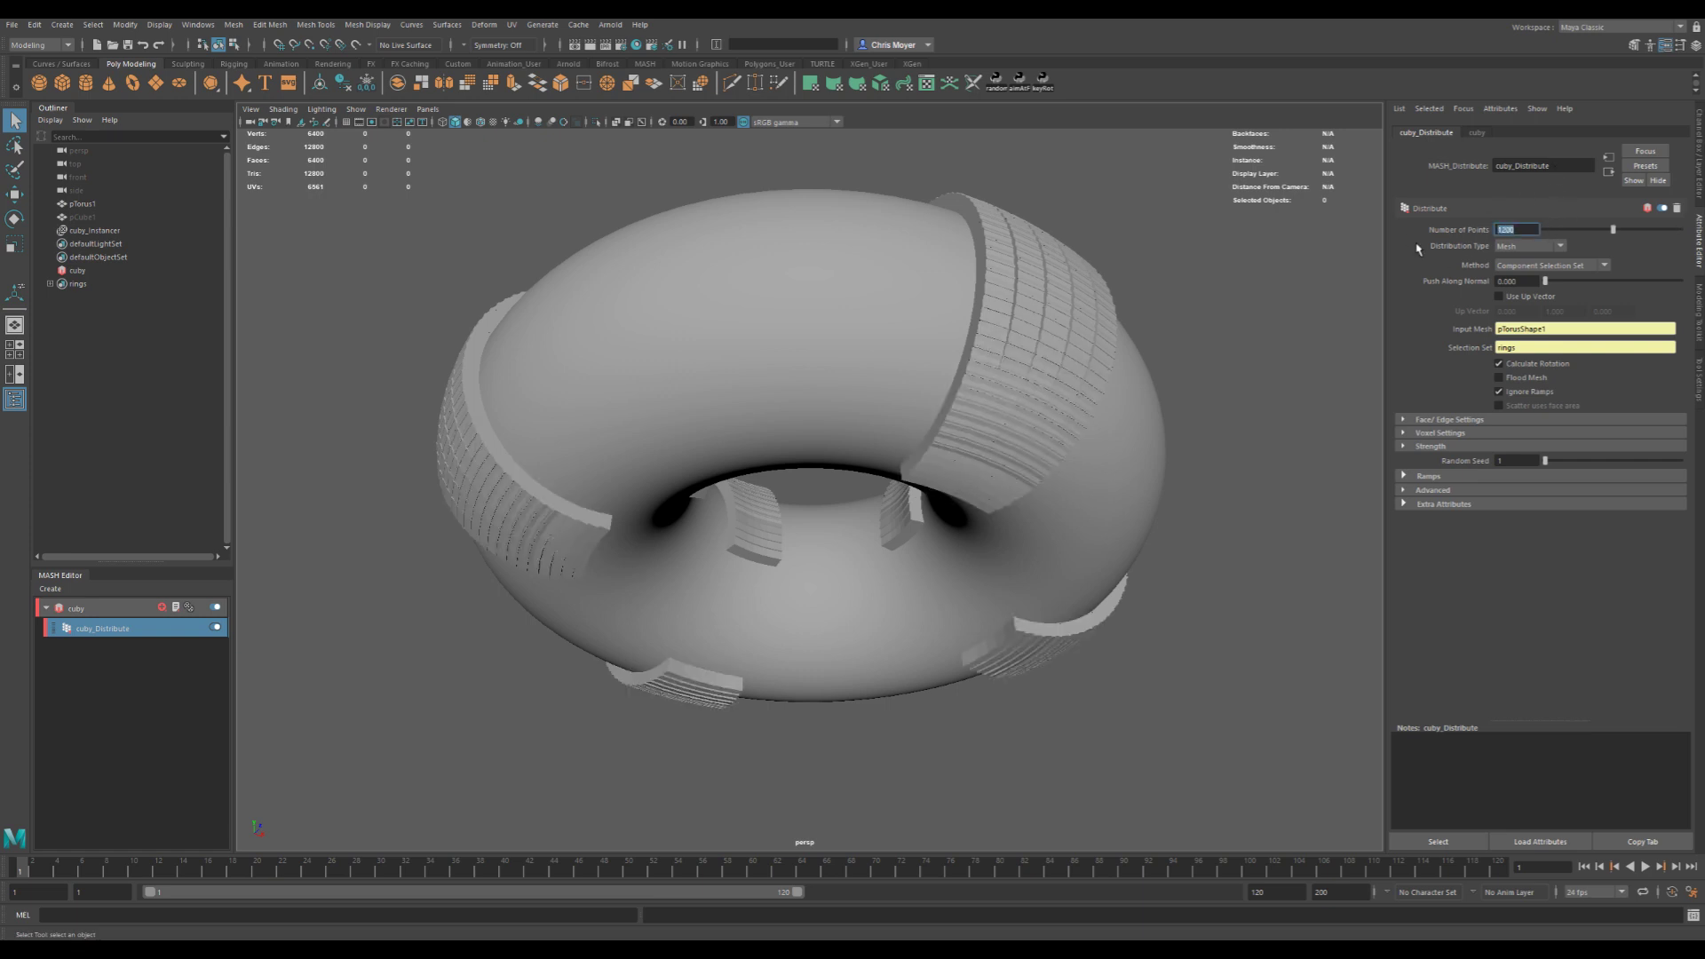
drag(1604, 231, 1631, 233)
alt+drag(1261, 285, 999, 432)
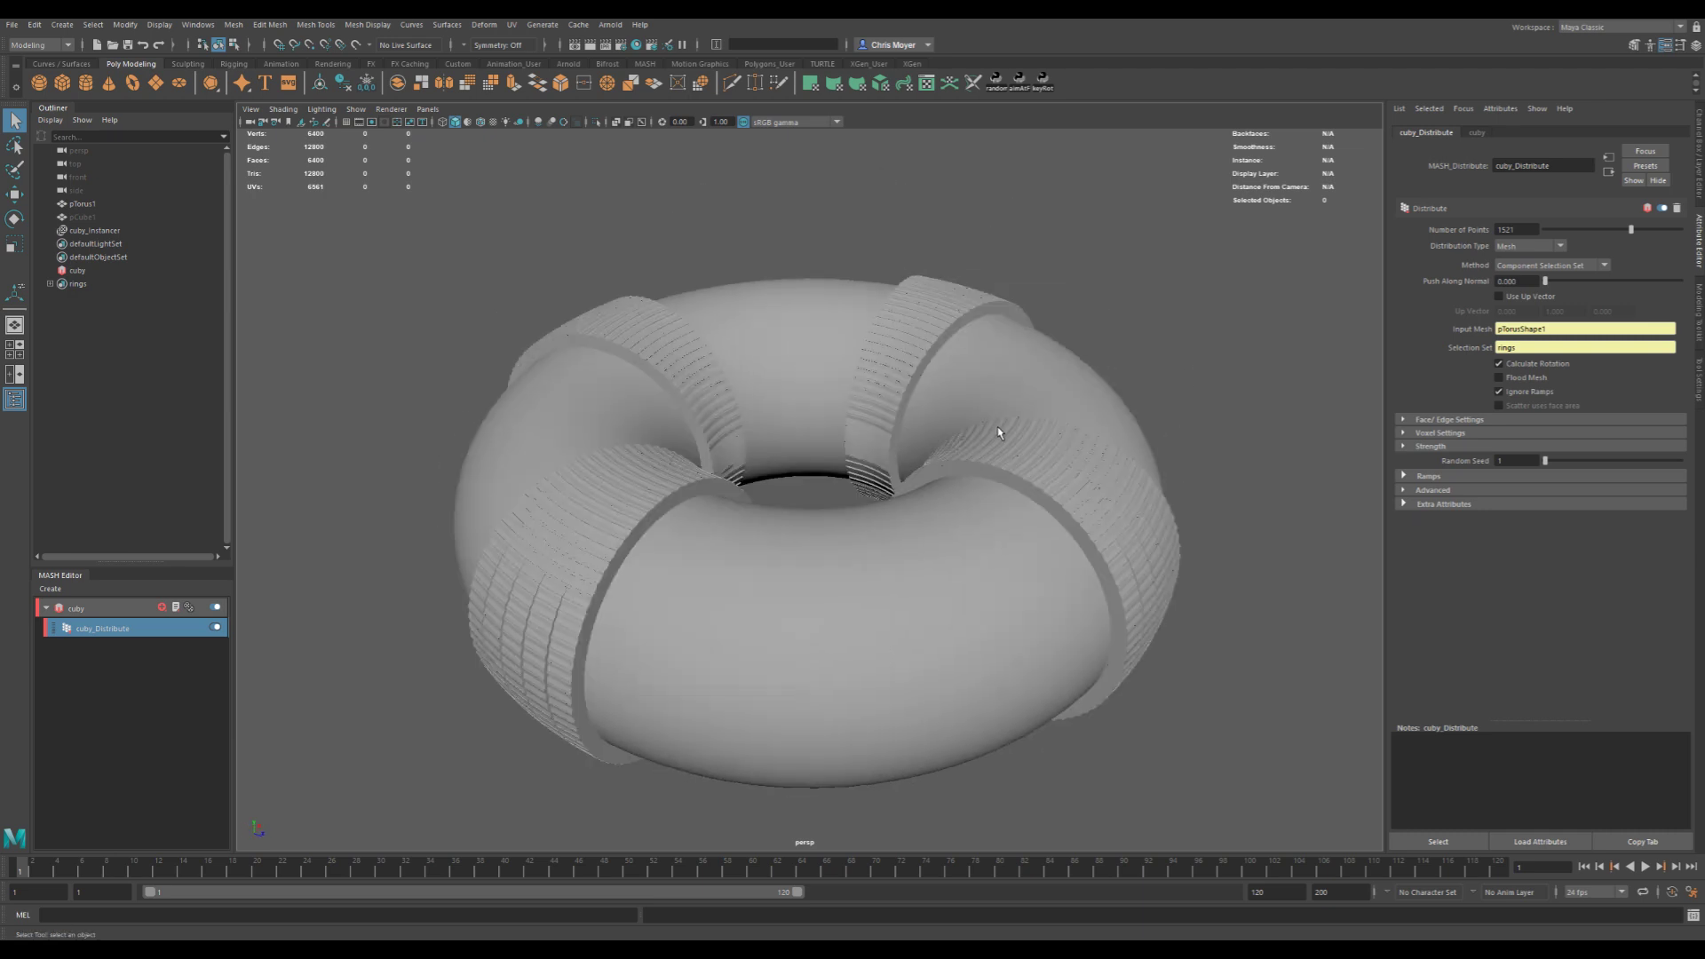
- Set the Distribute node's number of points to 1520
click(1515, 229)
text(1500)
key(Return)
text(15)
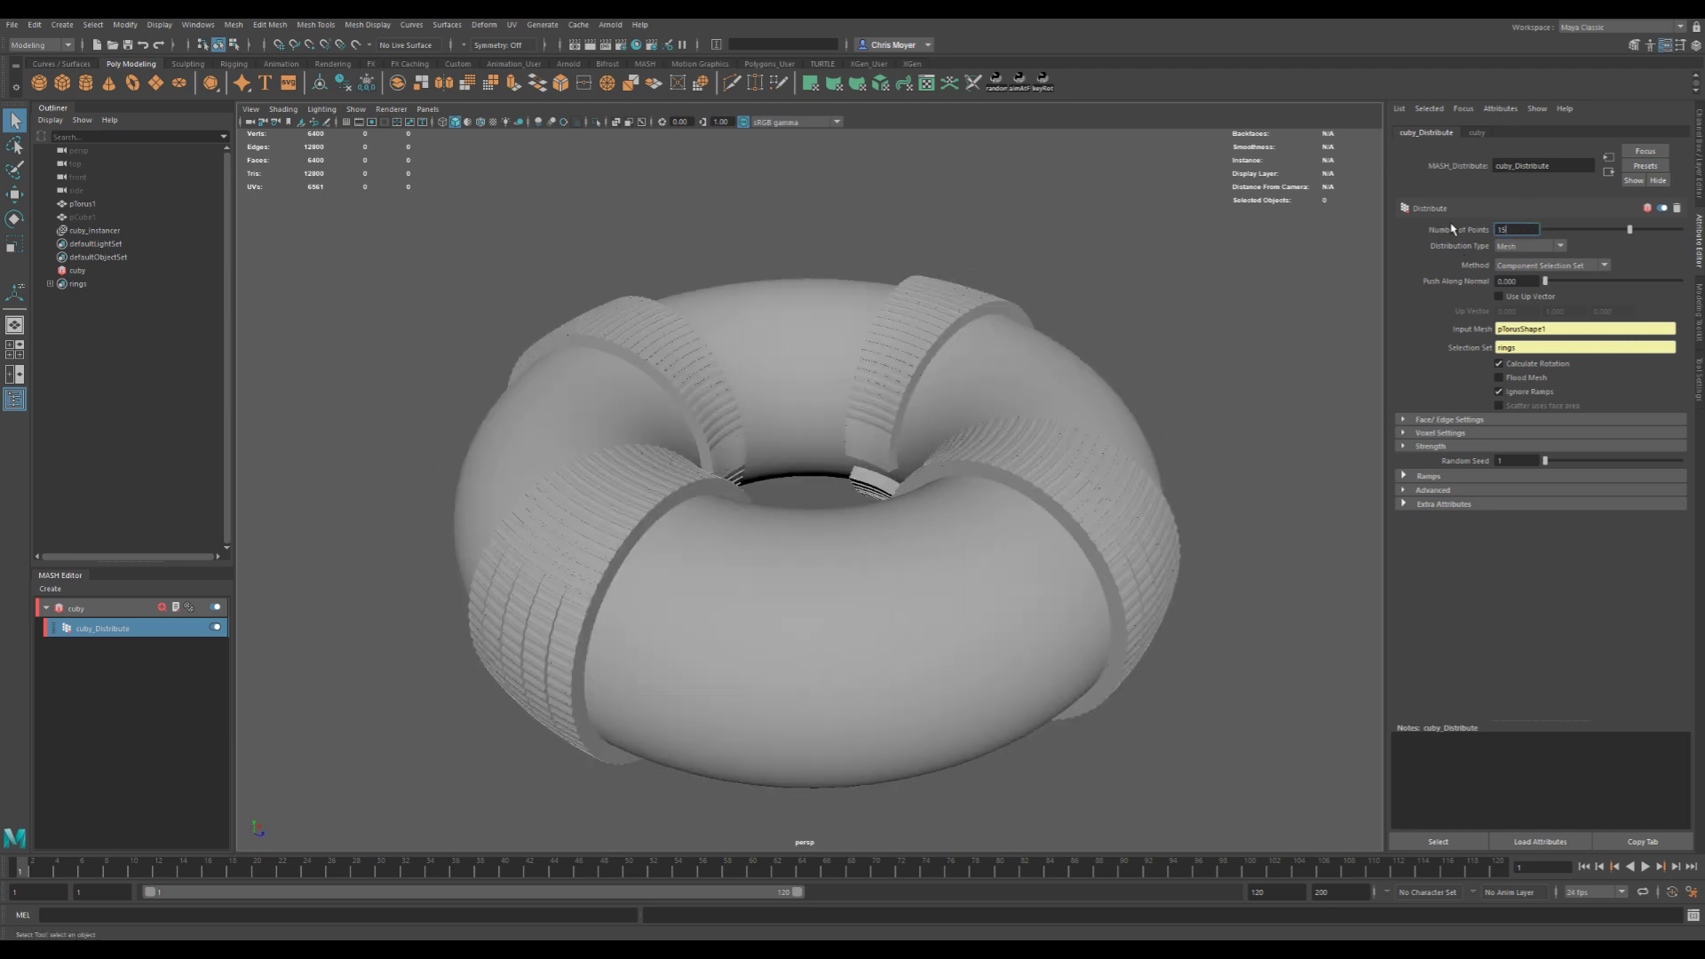
text(20)
key(Return)
- Hide the torus so only the distributed cube rings are displayed, and clear the selection
alt+drag(1189, 355, 1005, 521)
alt+drag(1024, 513, 826, 442)
click(1062, 433)
key(ctrl+h)
click(1168, 426)
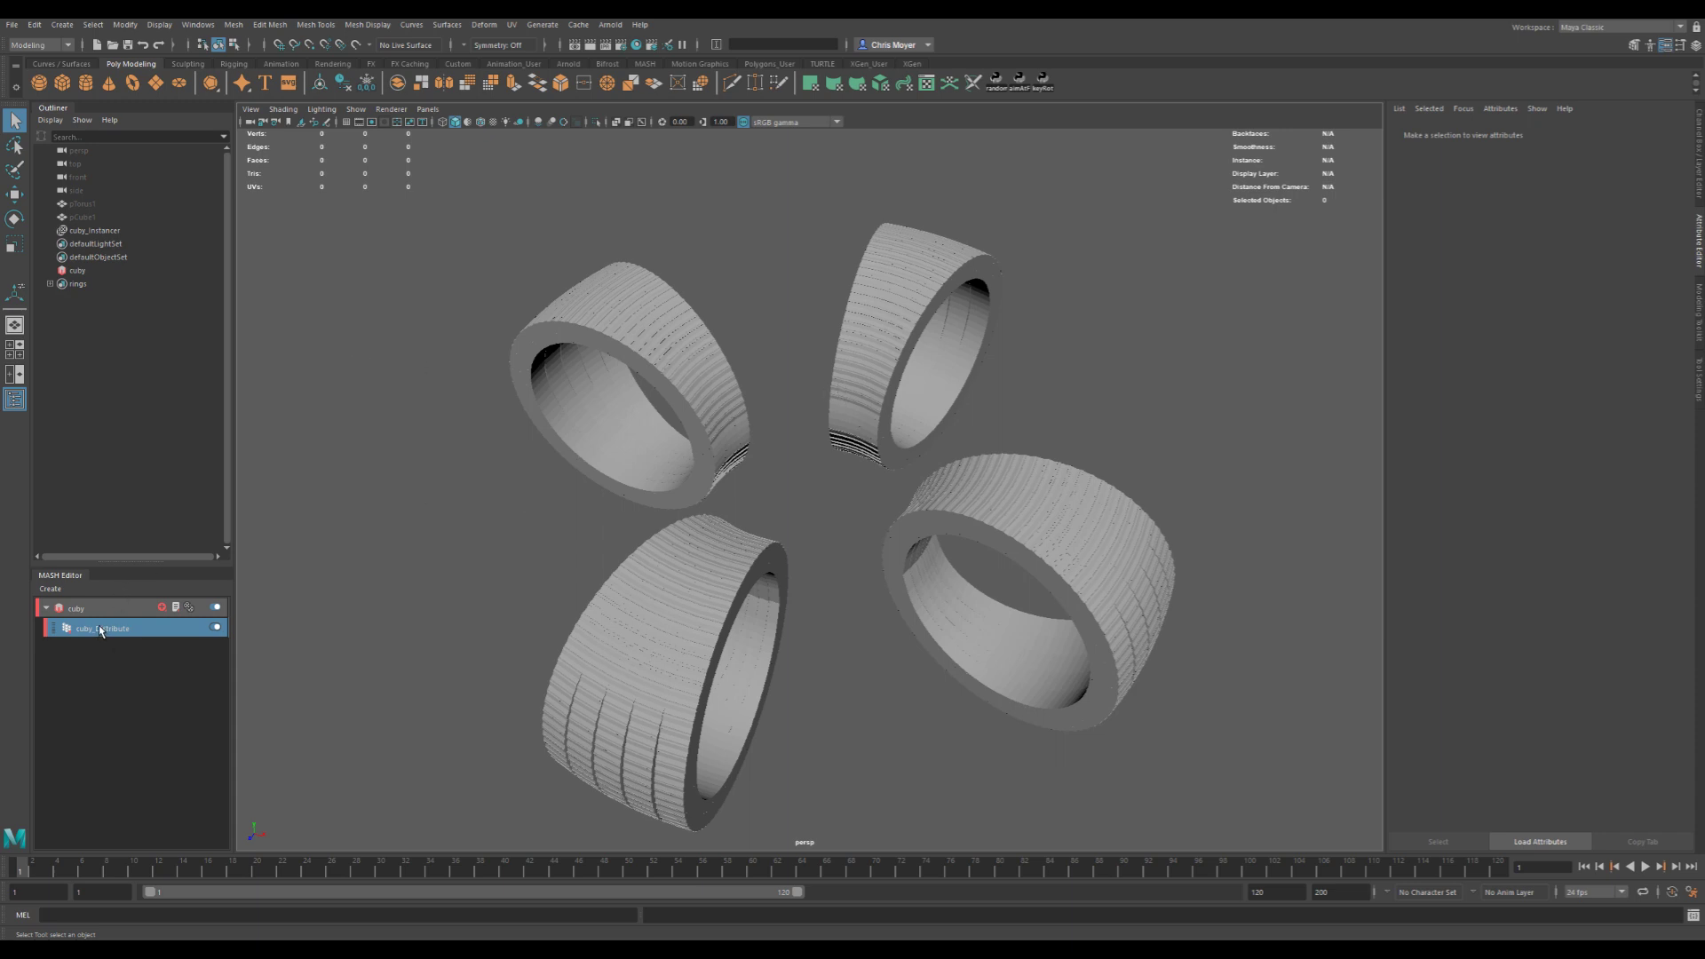
- Unhide the torus beneath the distributed cube rings
click(110, 205)
key(h)
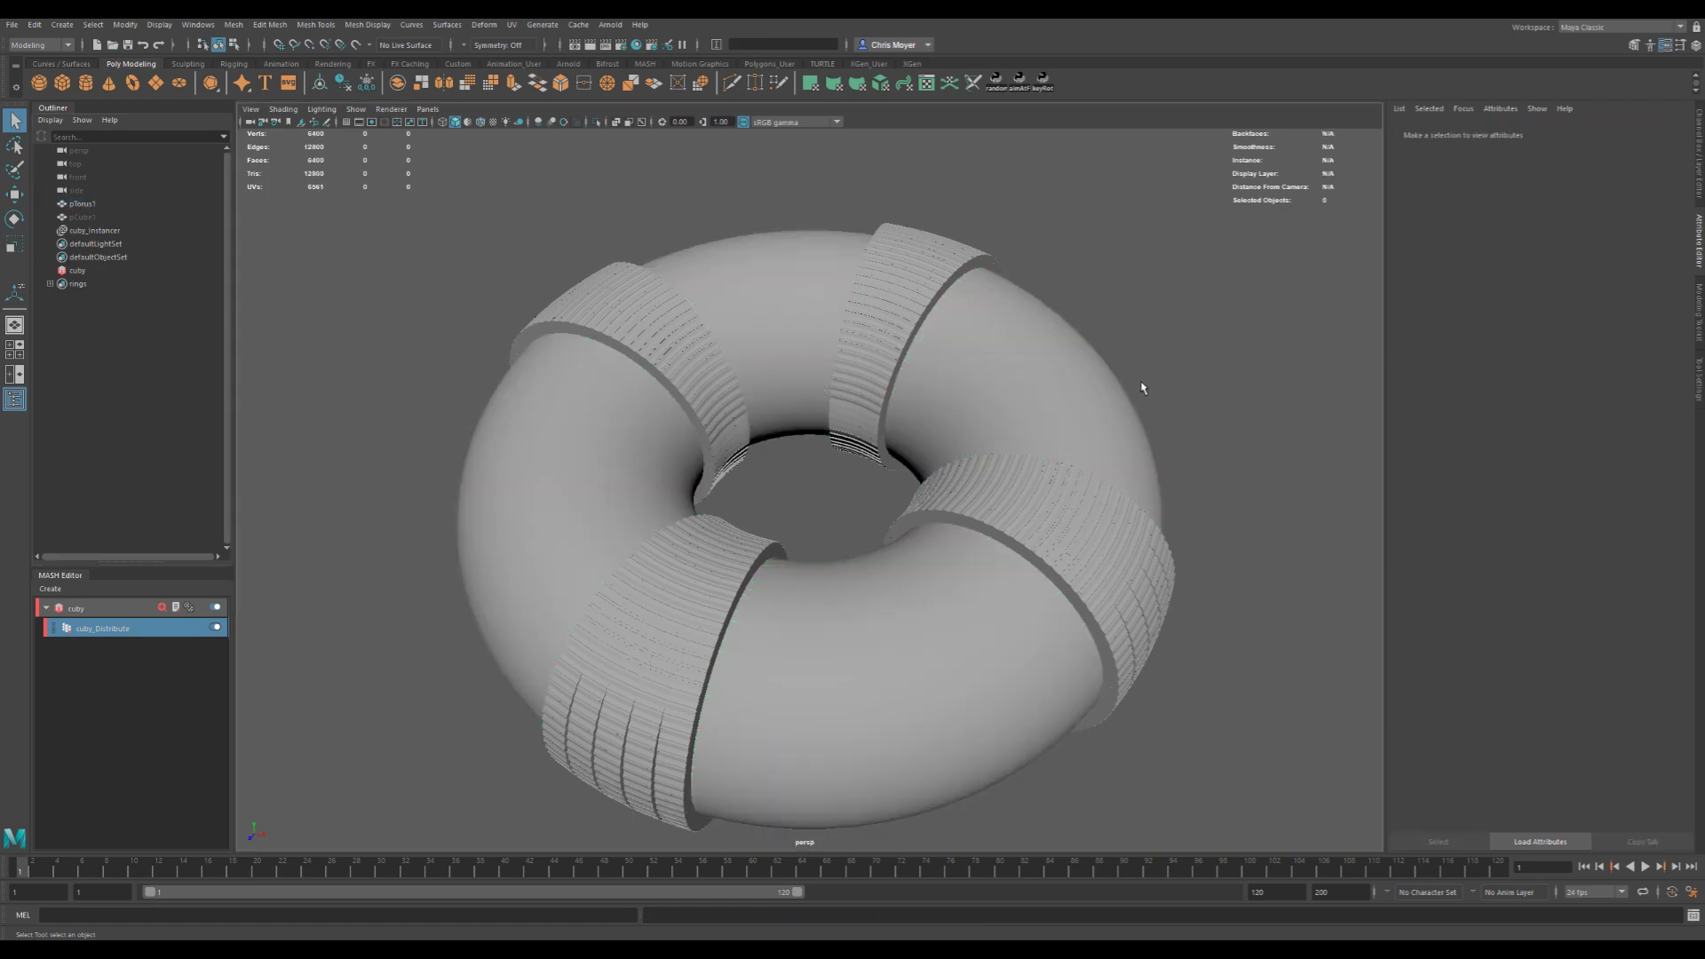
alt+drag(1014, 411, 955, 535)
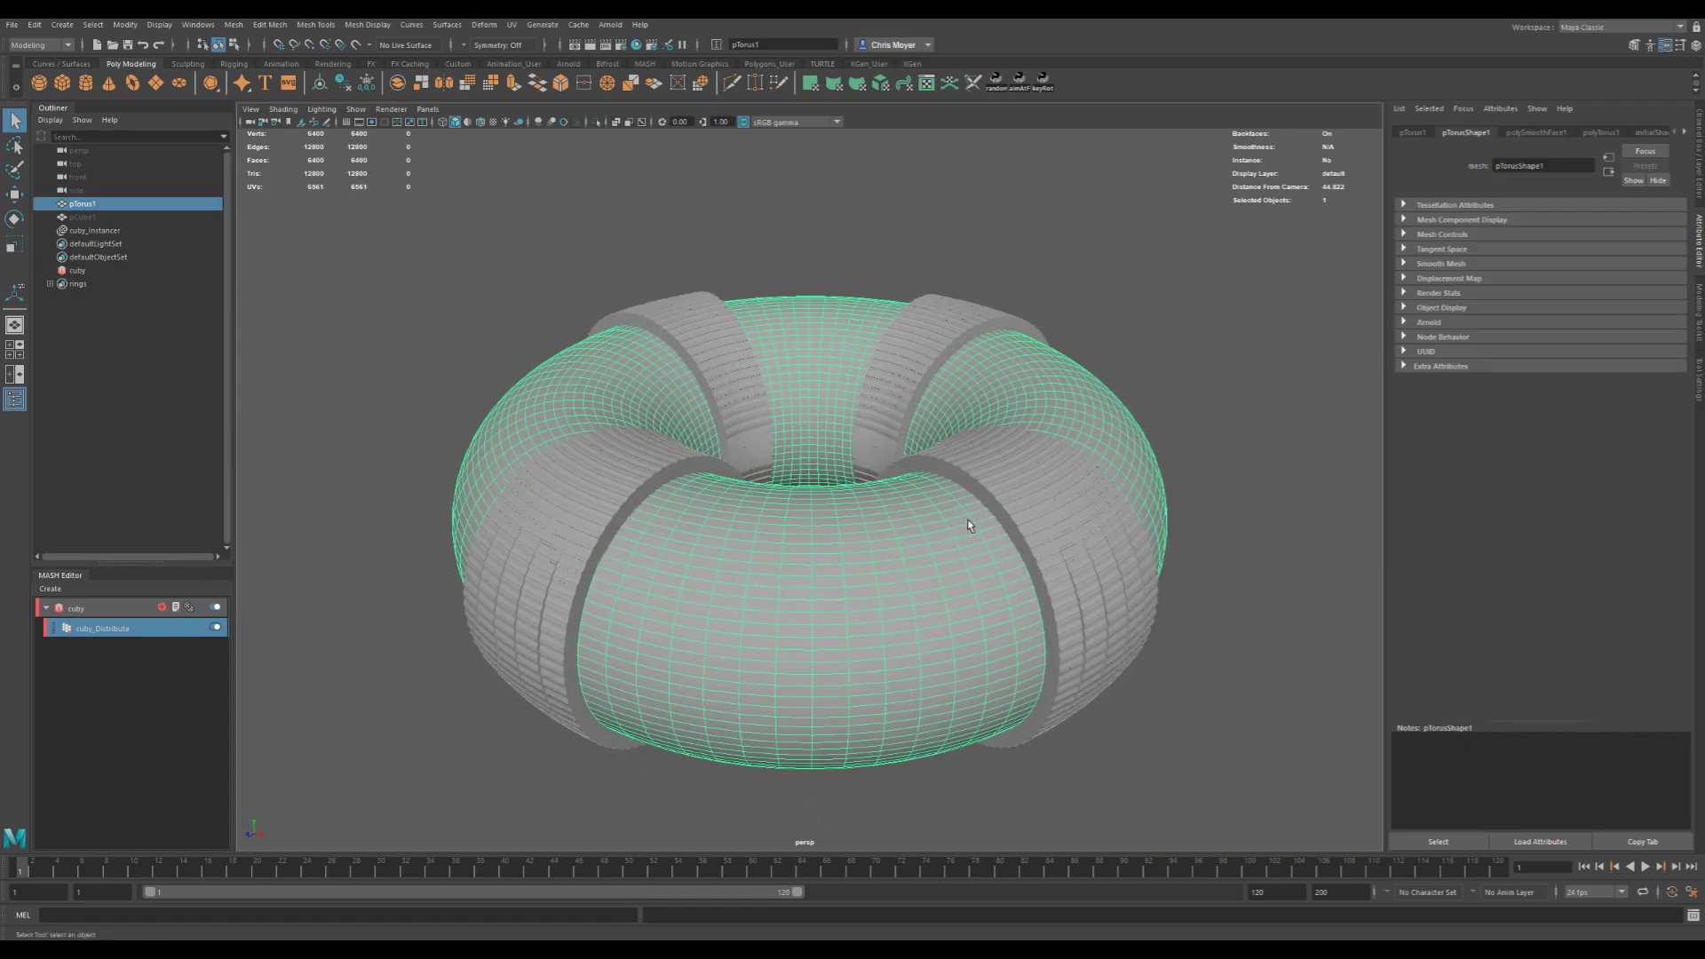
- Deform the torus by moving a vertex beside one ring with Soft Select on and its falloff widened
key(F9)
click(988, 511)
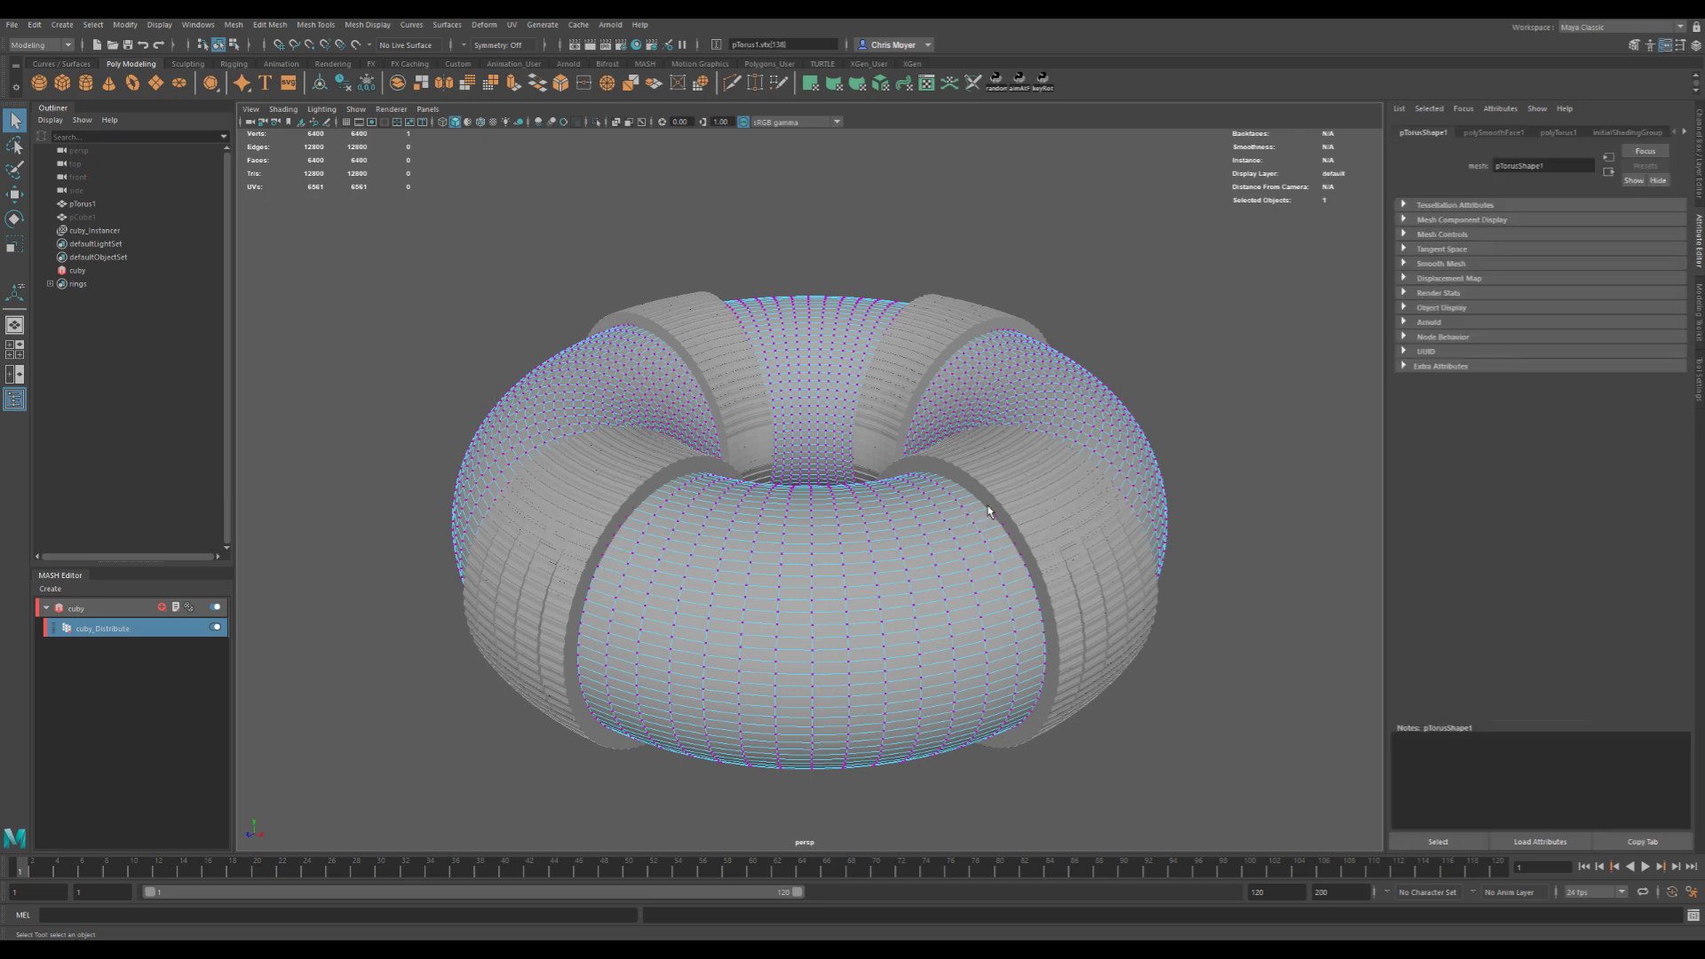
key(b)
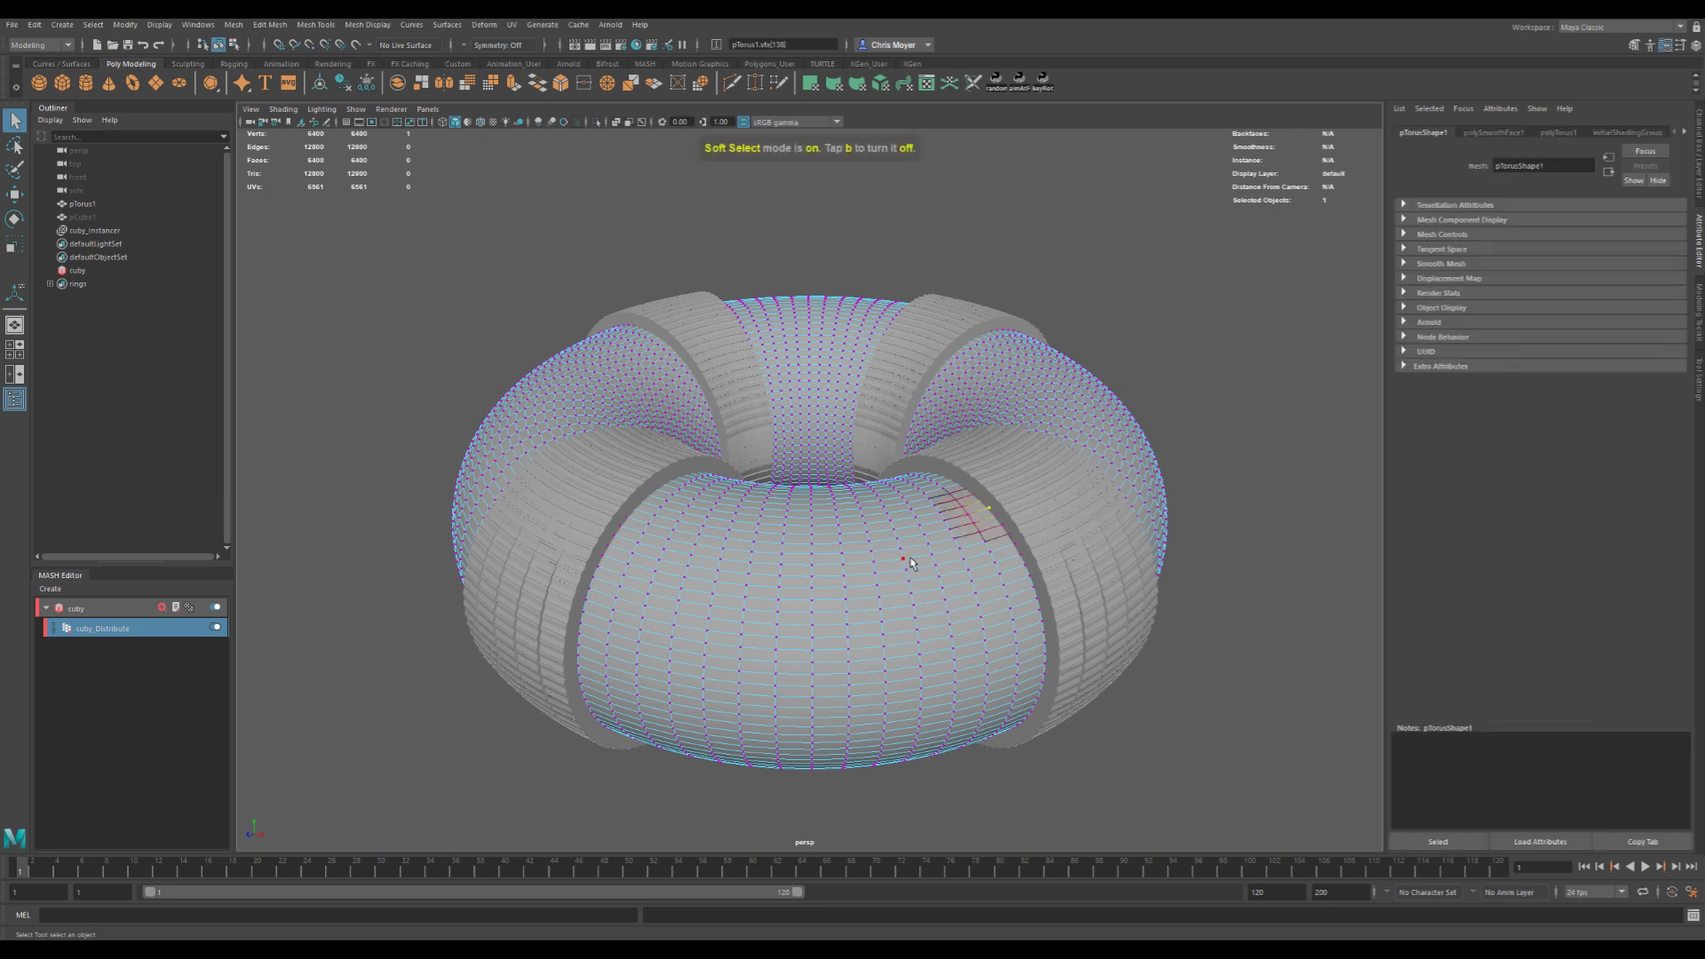
drag(918, 549, 1003, 537)
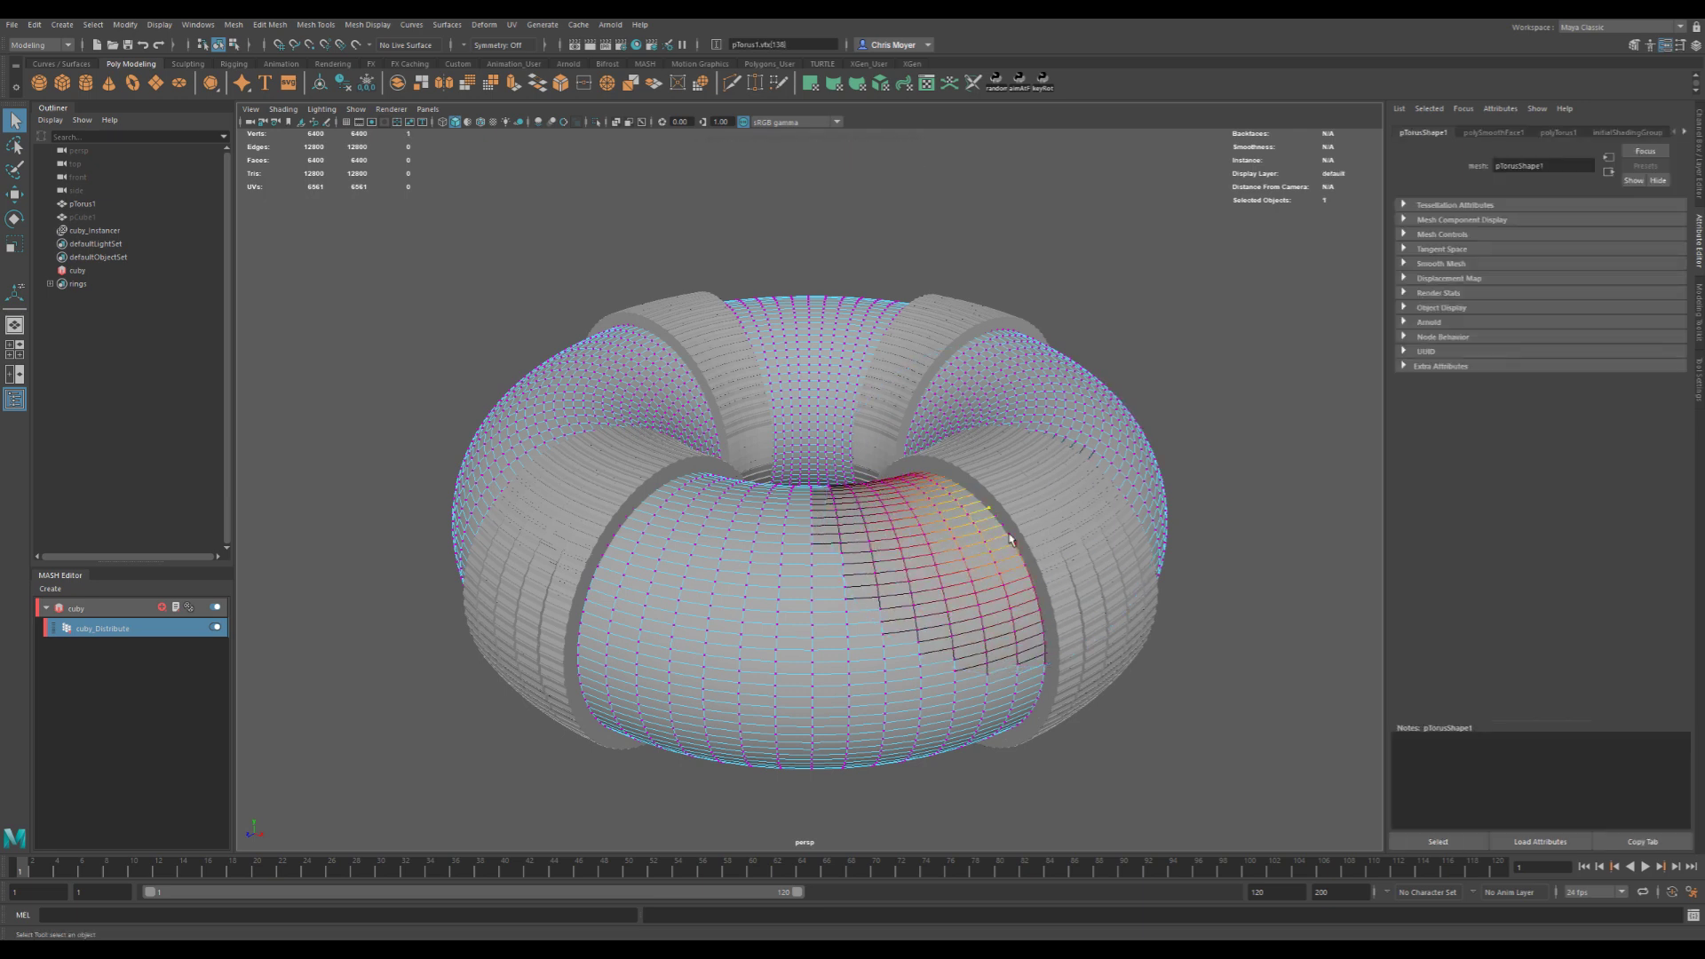
key(w)
drag(994, 459, 715, 463)
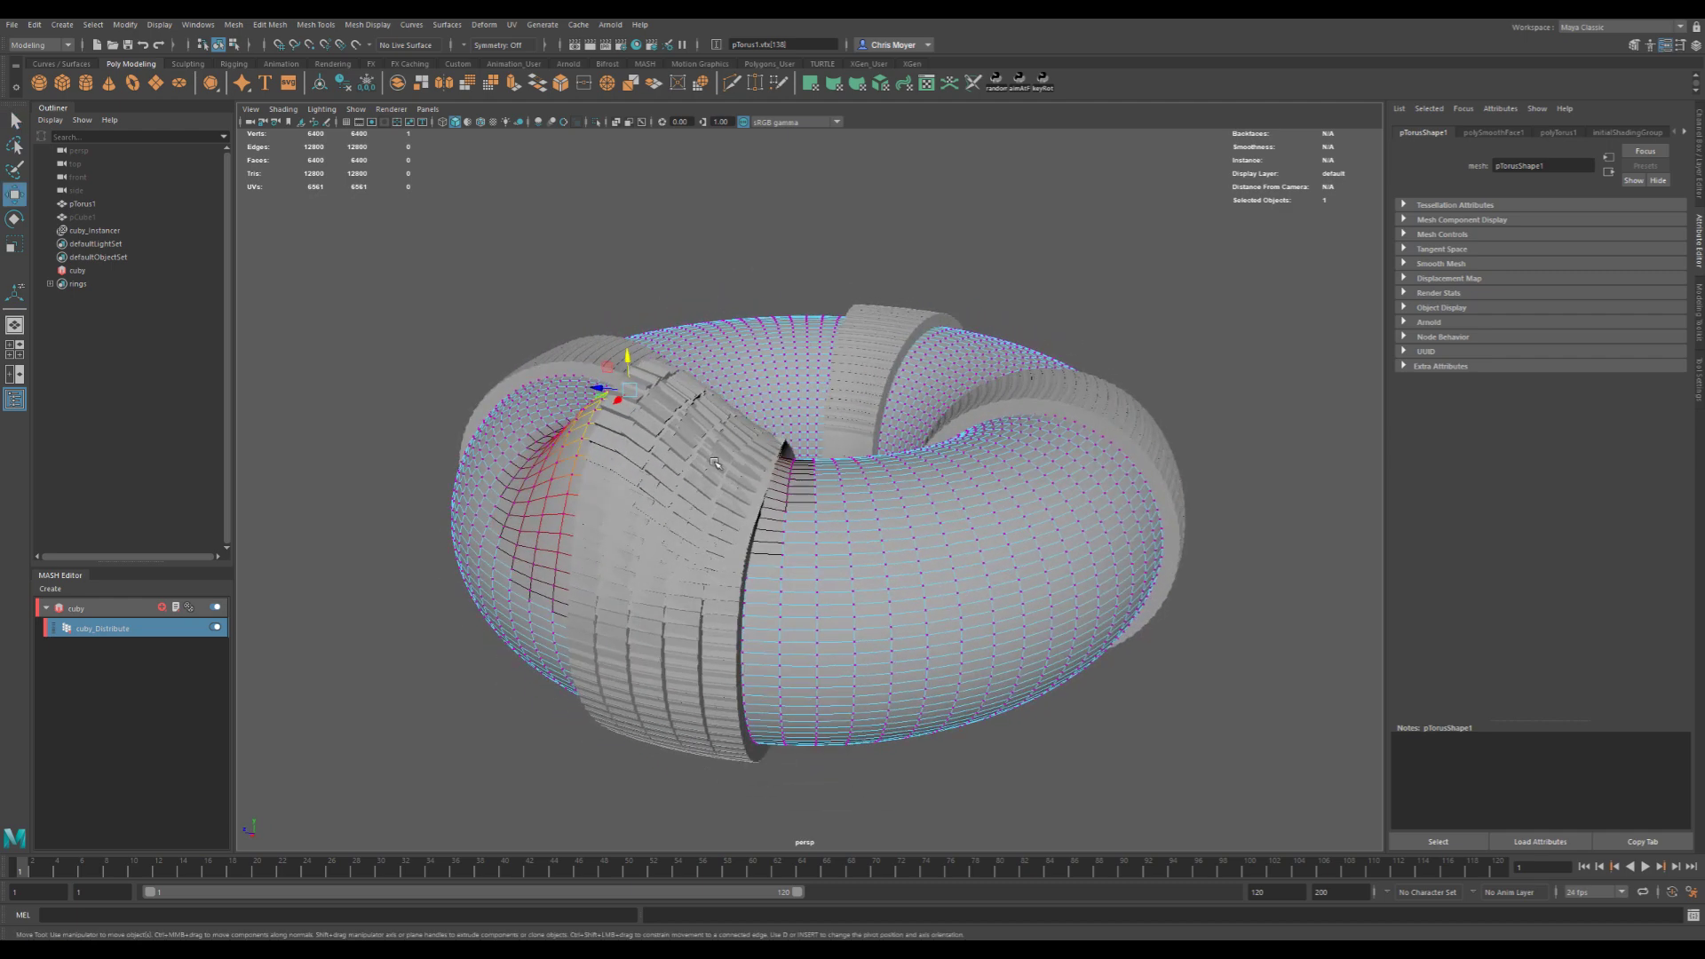
- Pull a second soft-selected vertex on the torus's outer side, next to the same ring, to distort it further
click(788, 506)
alt+drag(788, 508, 851, 506)
click(1038, 503)
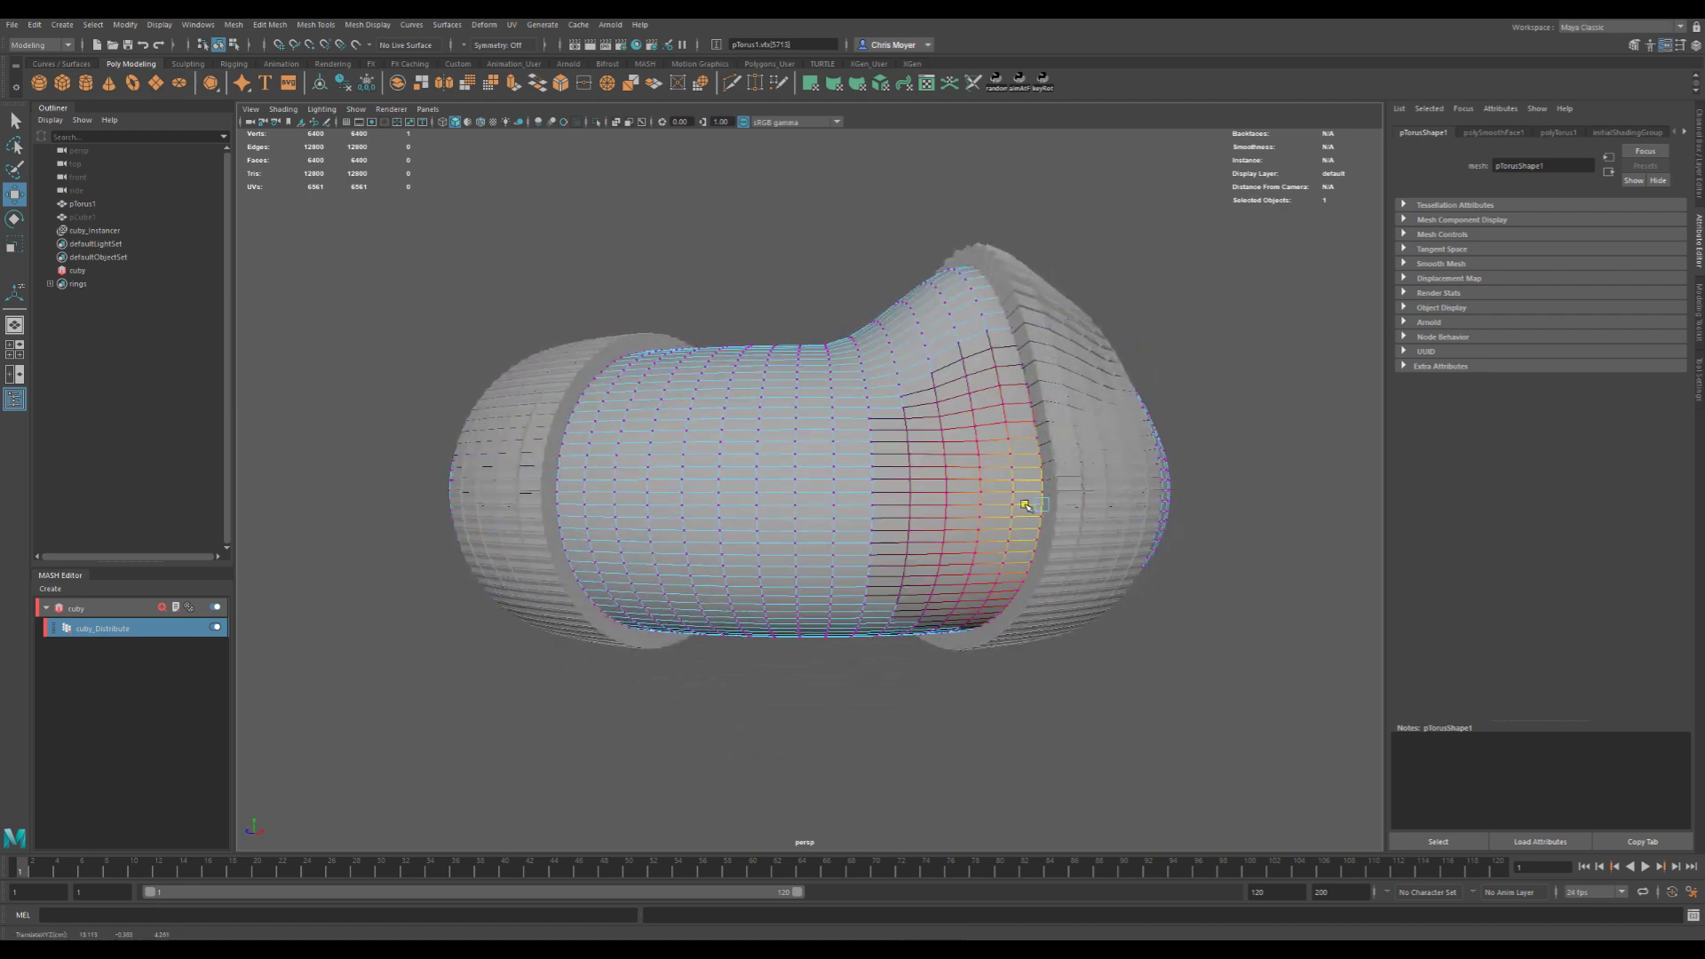
- Return to object mode, hide the torus to check how the cube rings follow the deformation, and unhide it
alt+drag(1029, 505, 1058, 466)
right_drag(1058, 466, 1048, 474)
key(ctrl+h)
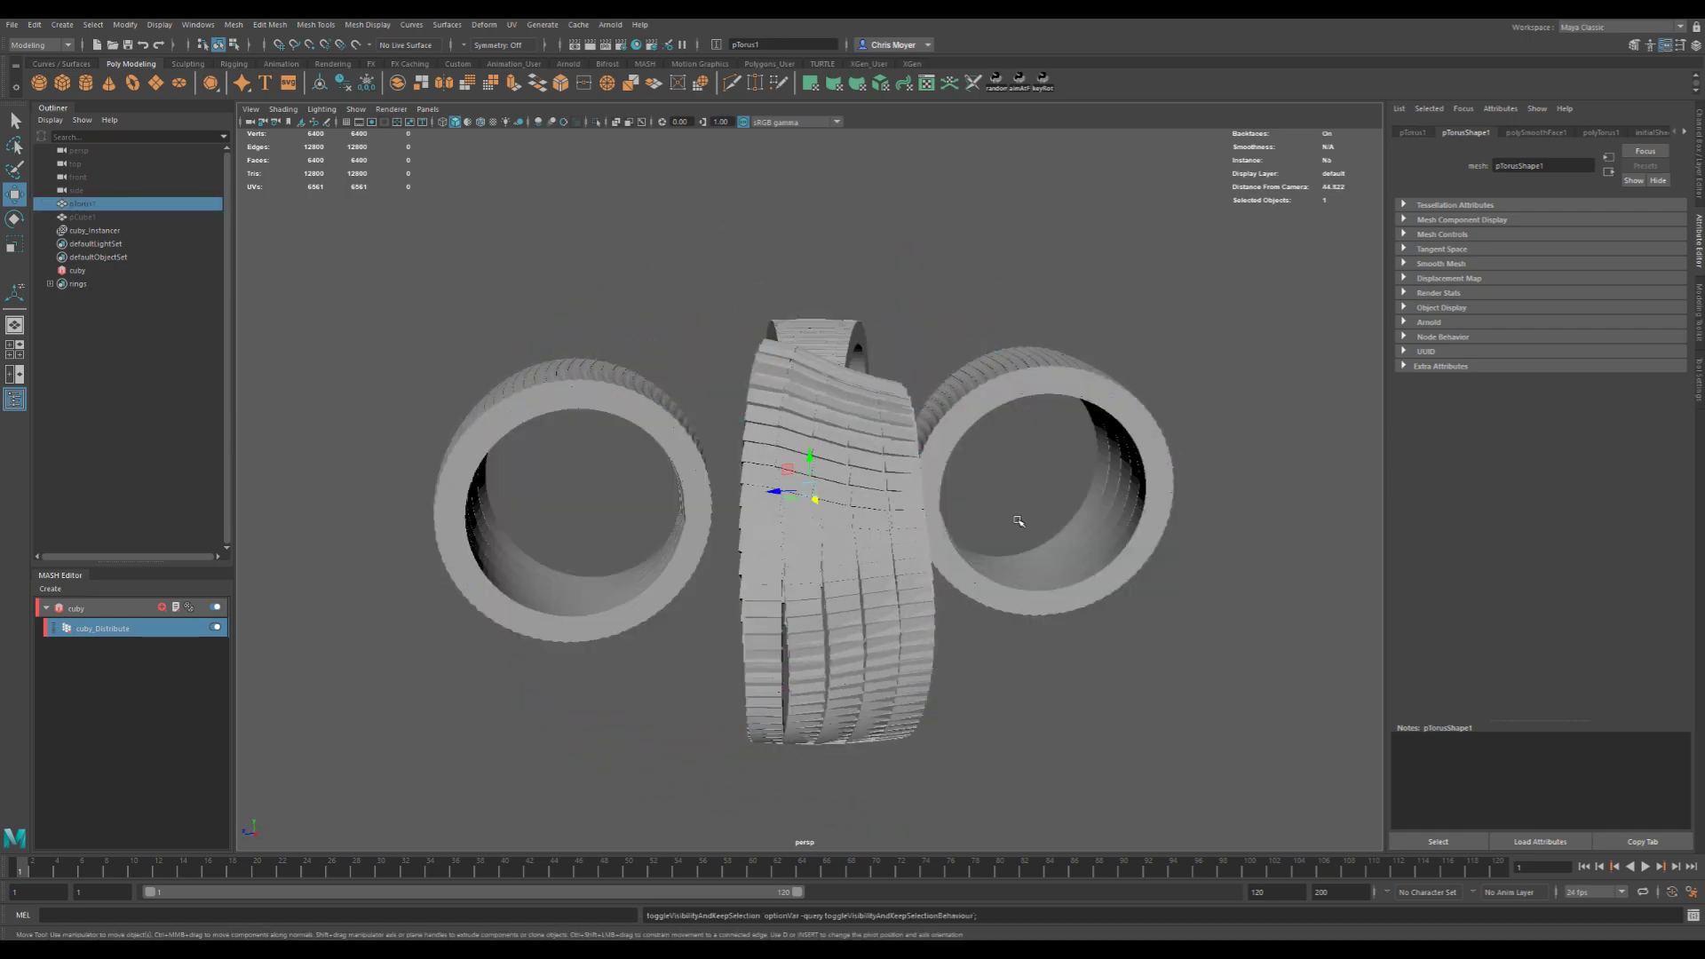
alt+drag(1016, 522, 885, 525)
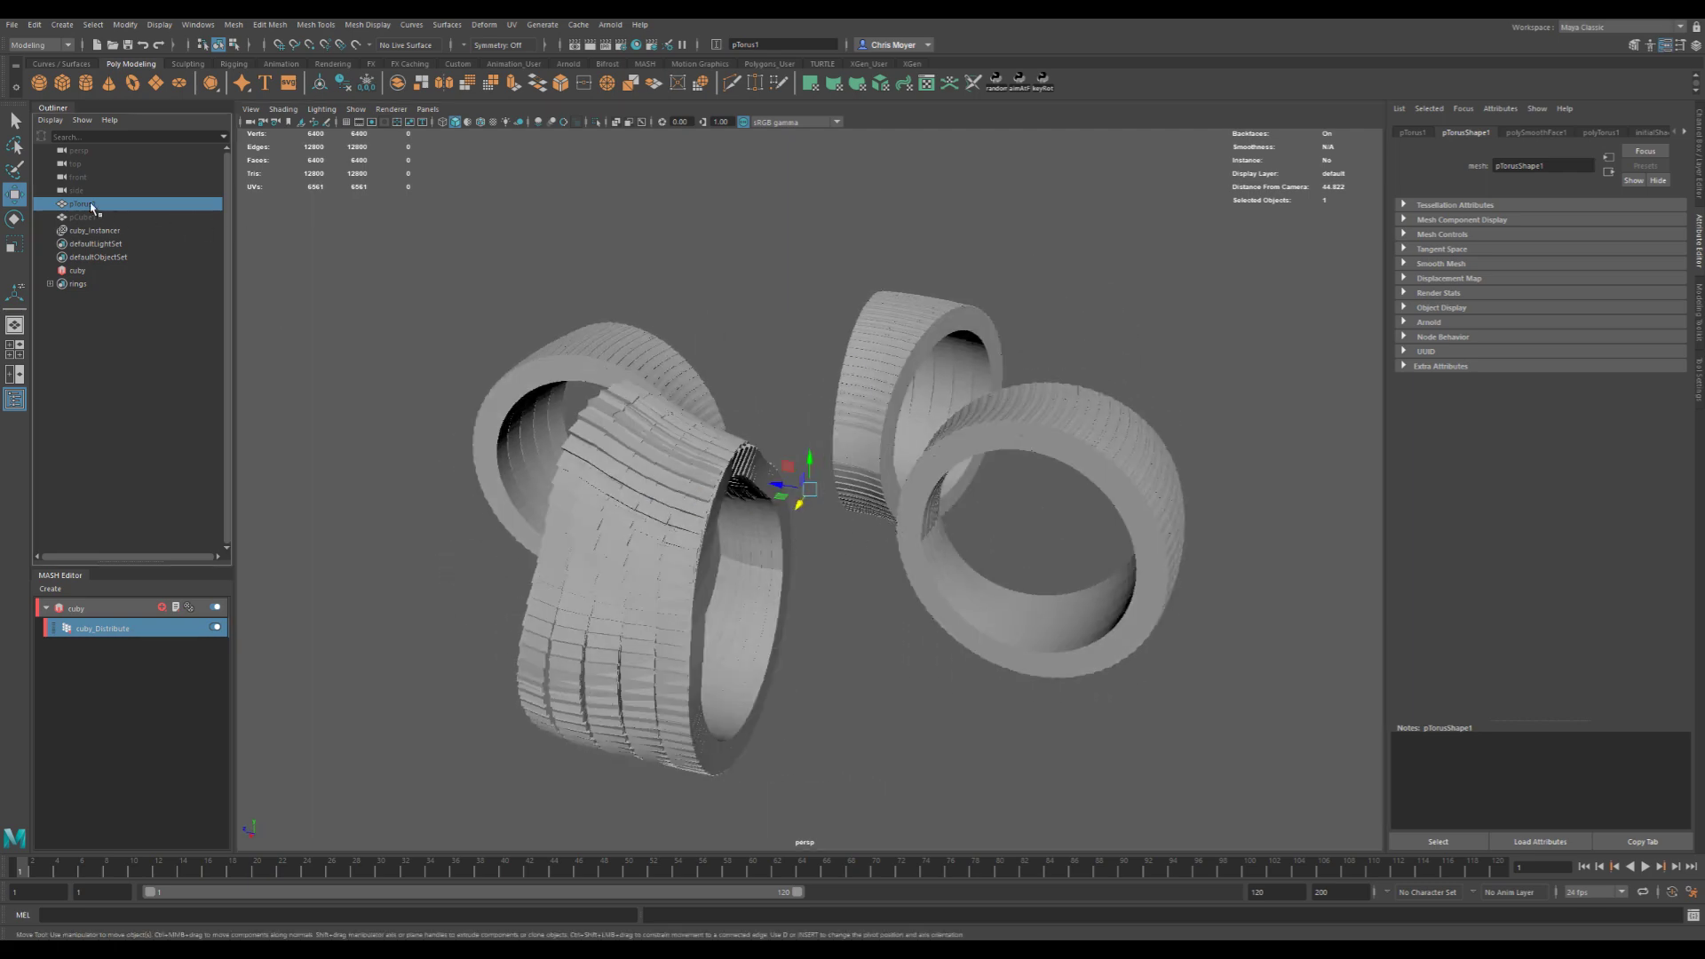
key(h)
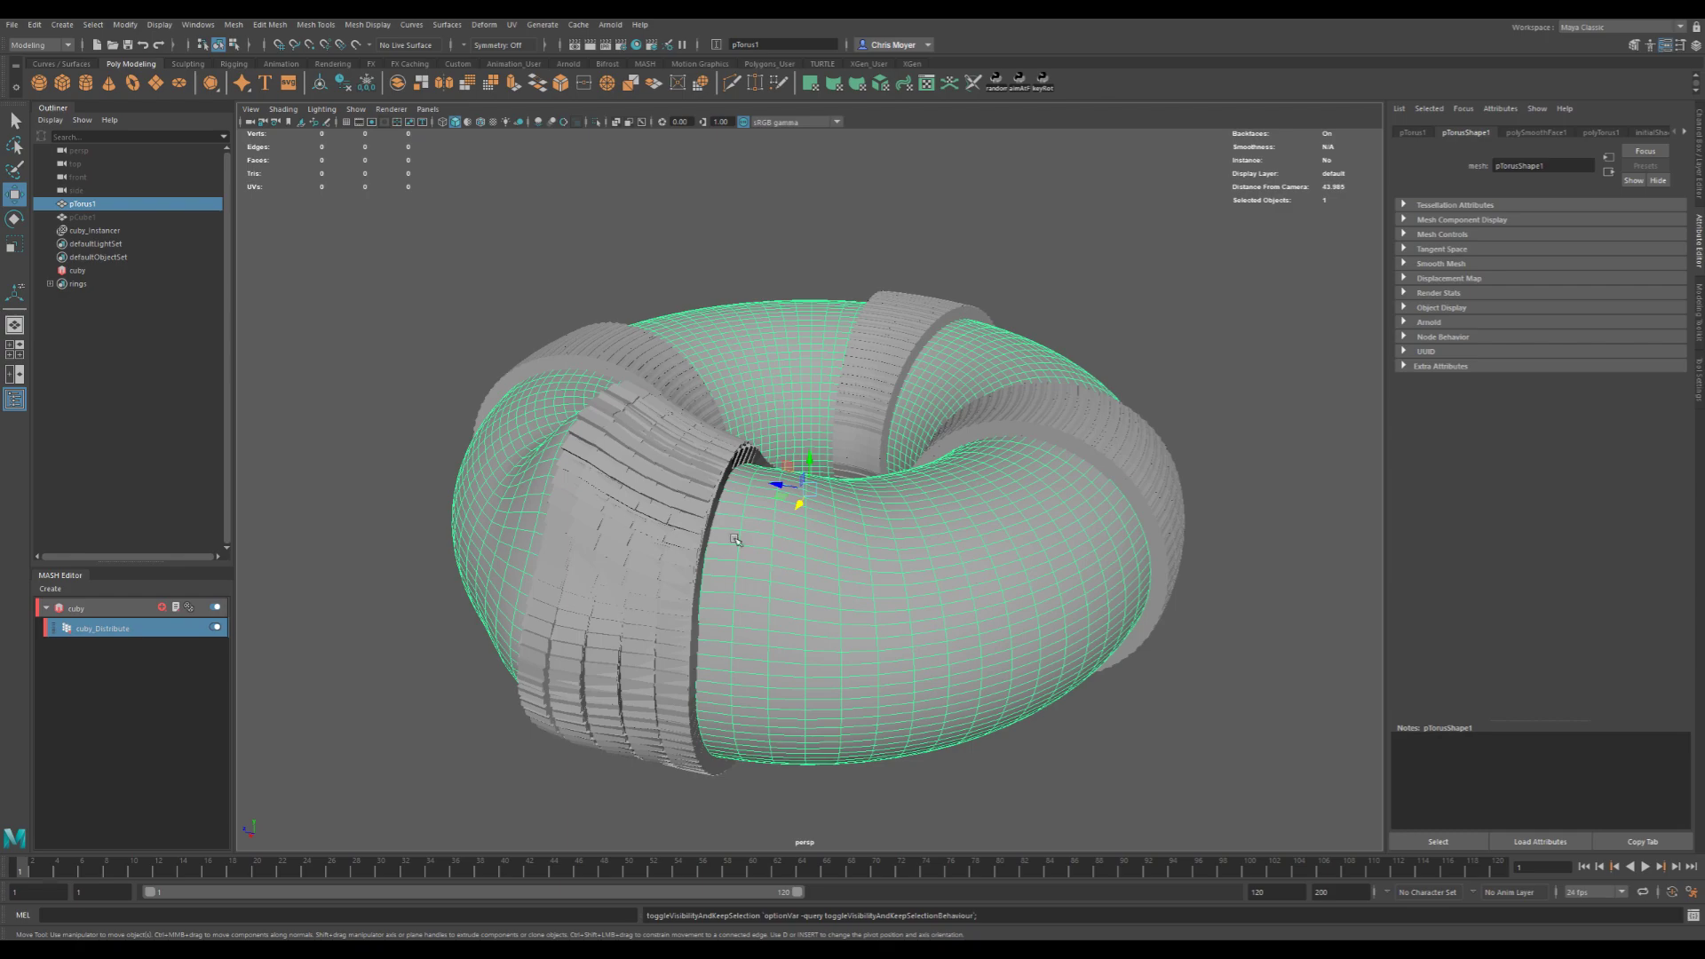
alt+drag(735, 539, 997, 563)
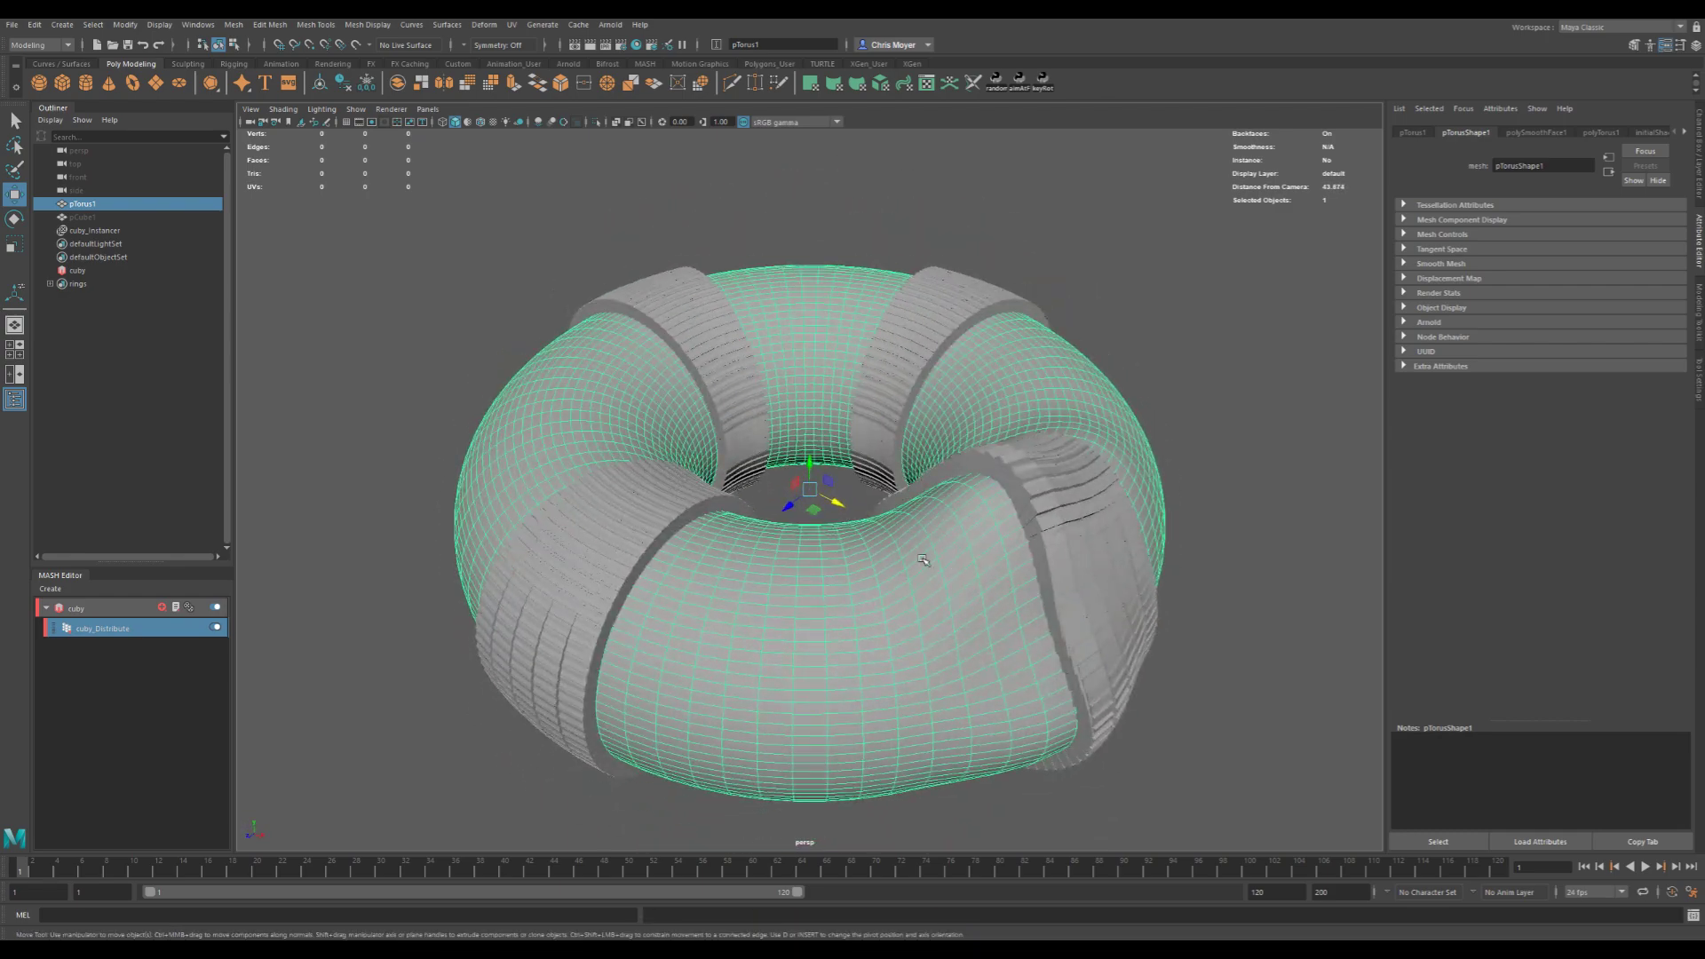
- Try the Vertex method on the cube network's Distribute node
click(110, 628)
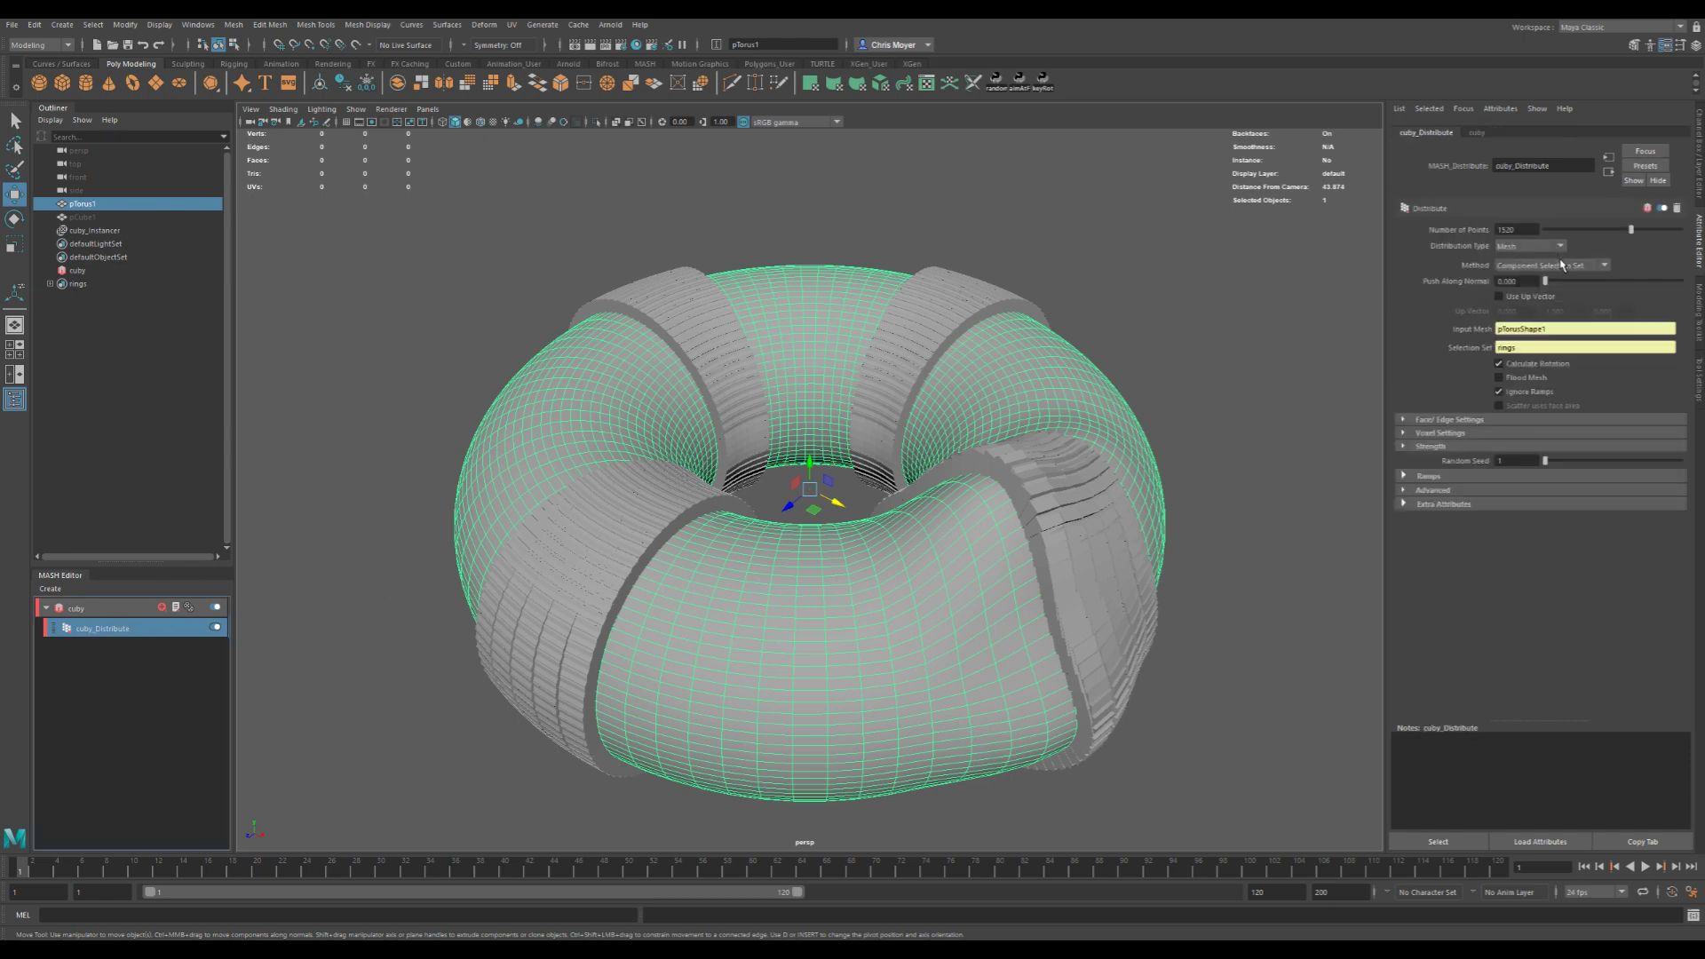
click(1564, 266)
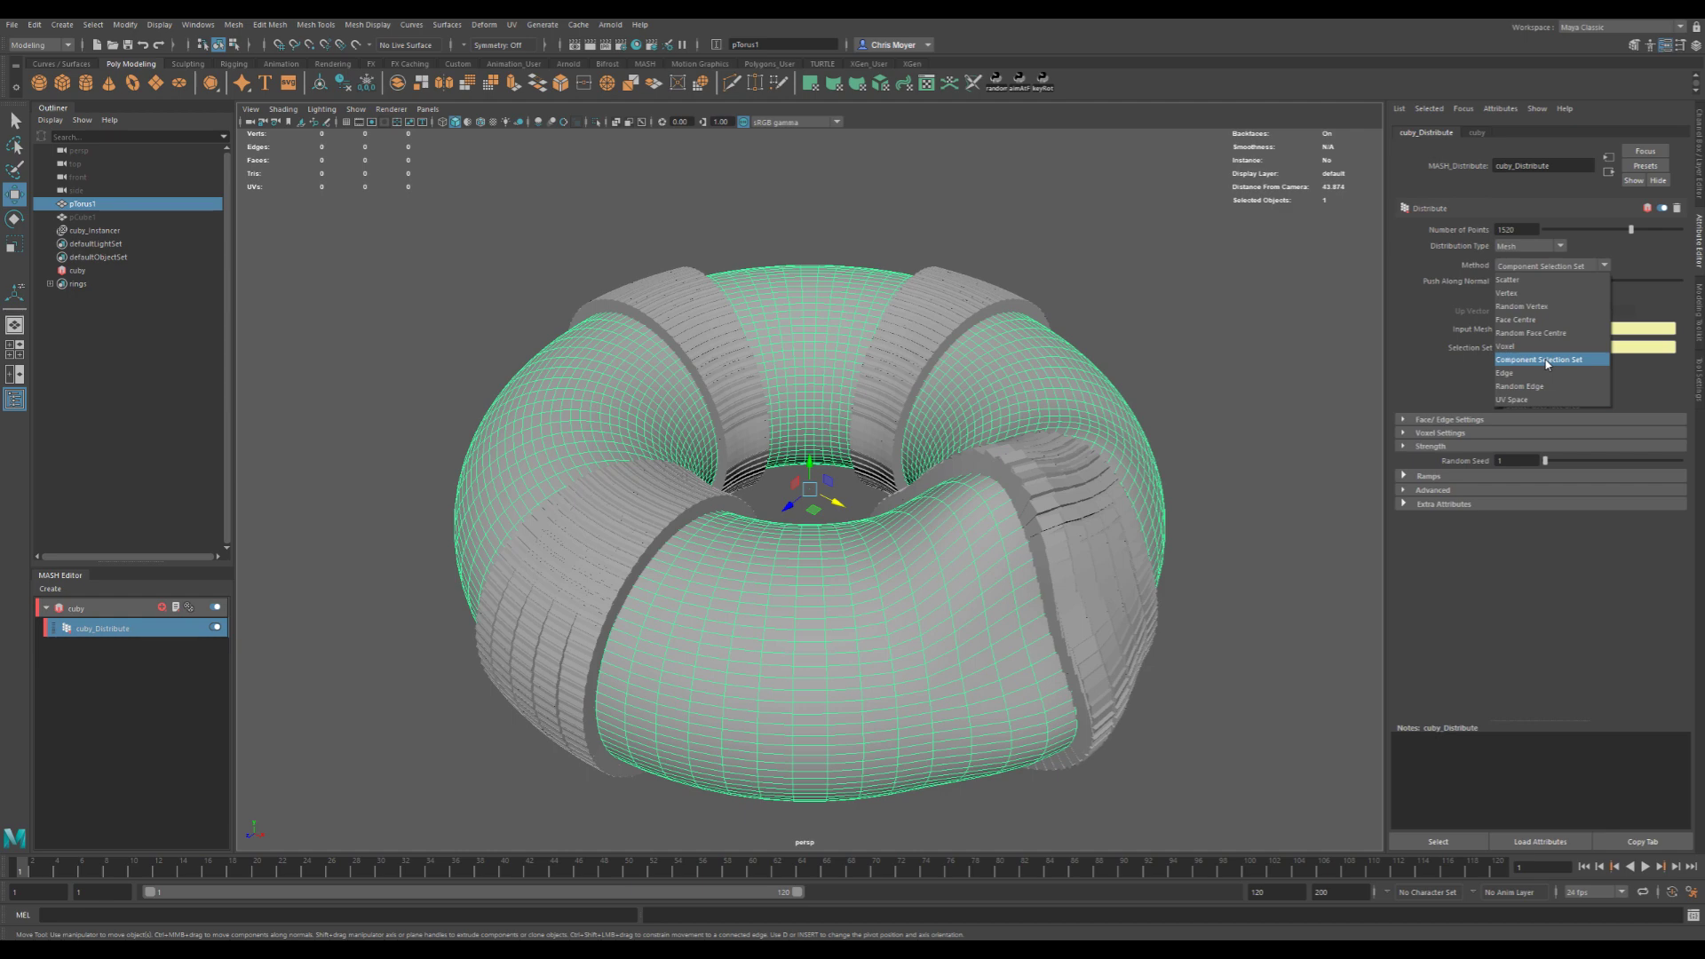
click(1552, 293)
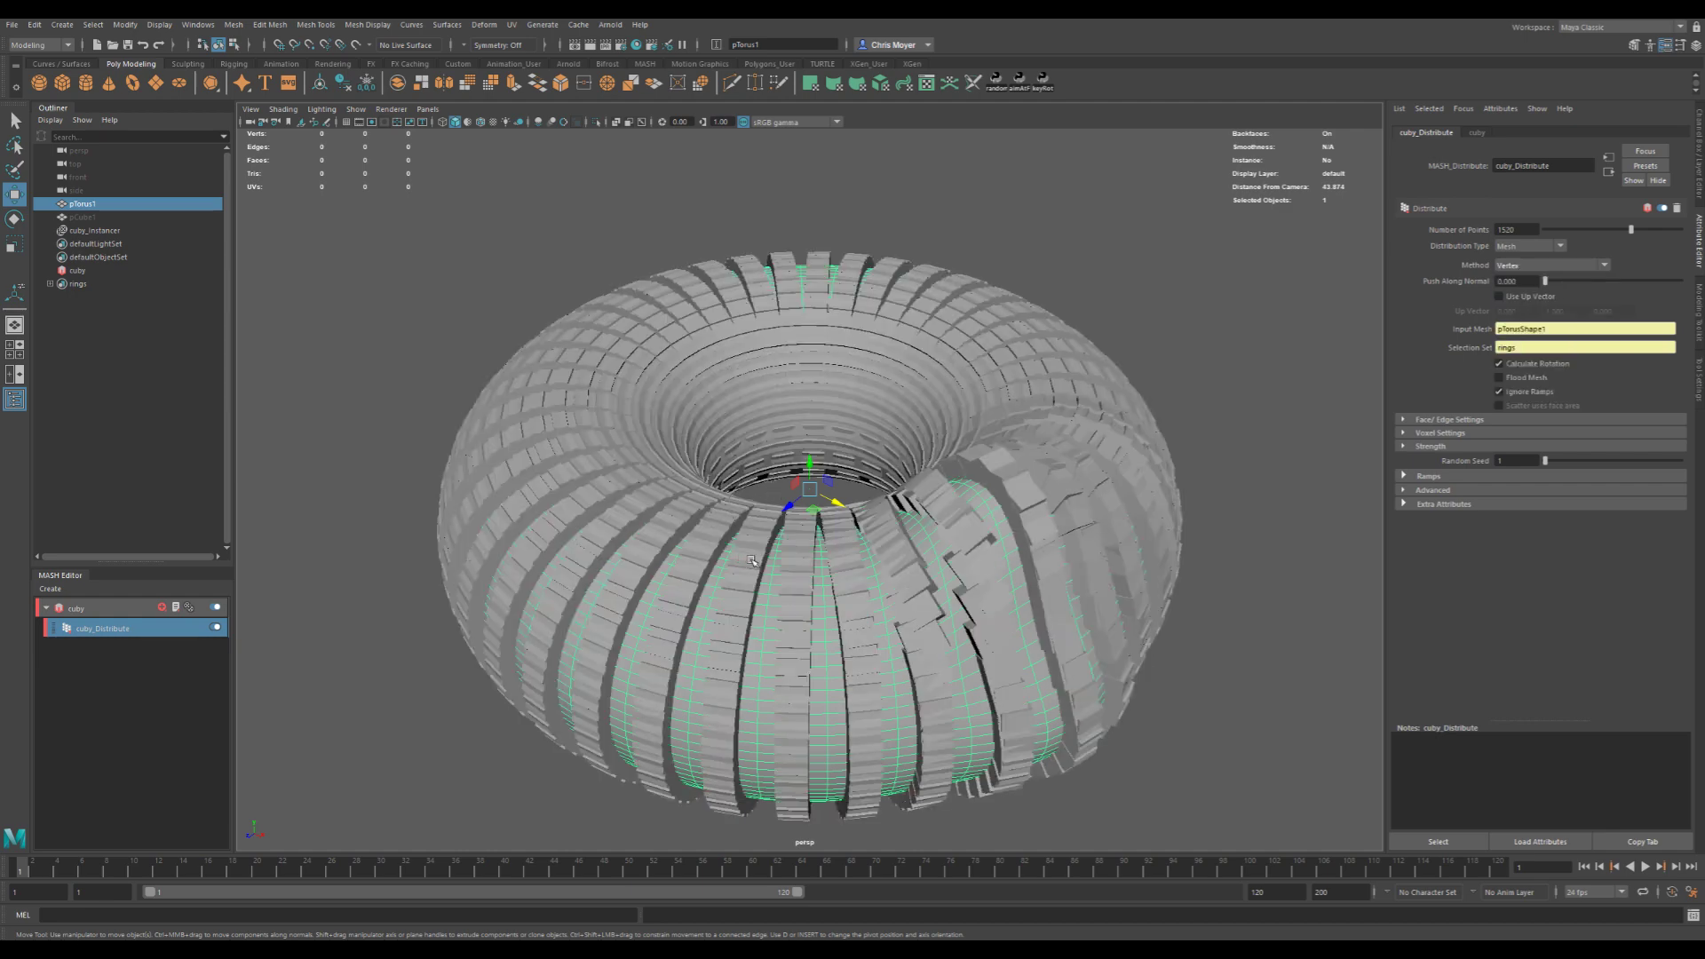
alt+drag(751, 560, 785, 449)
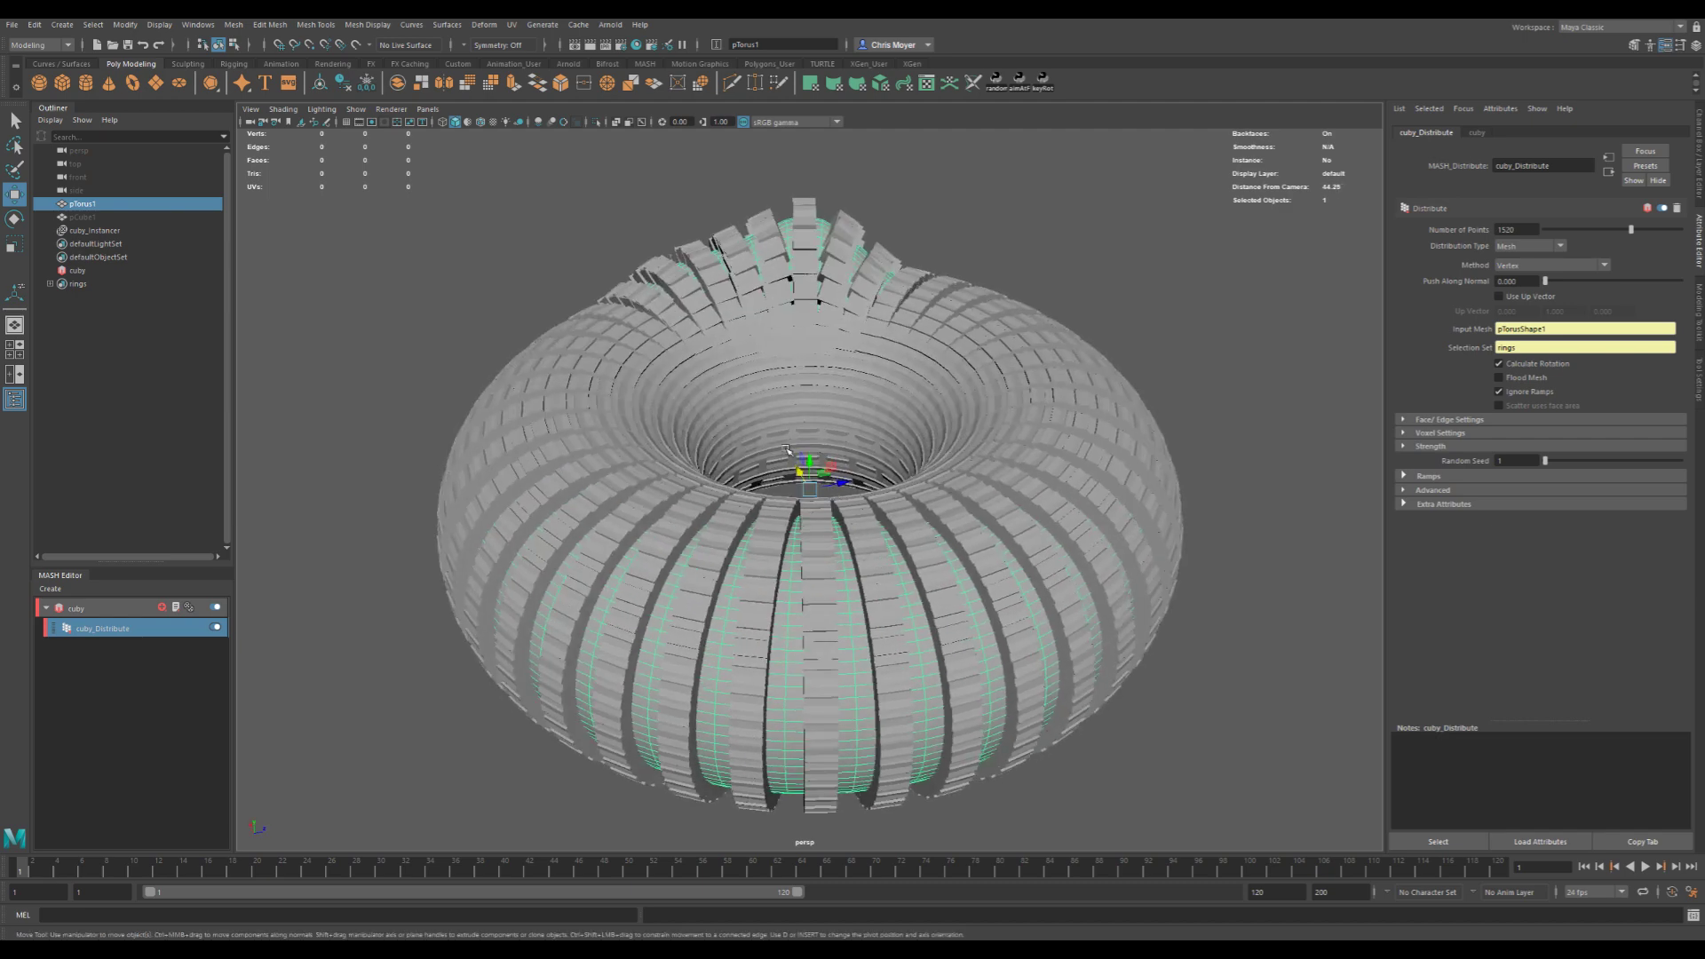
alt+drag(992, 449, 880, 435)
- Examine up close how the cubes line up with the torus vertices, in shaded and wireframe display
scroll(1021, 453, up, 8)
key(F9)
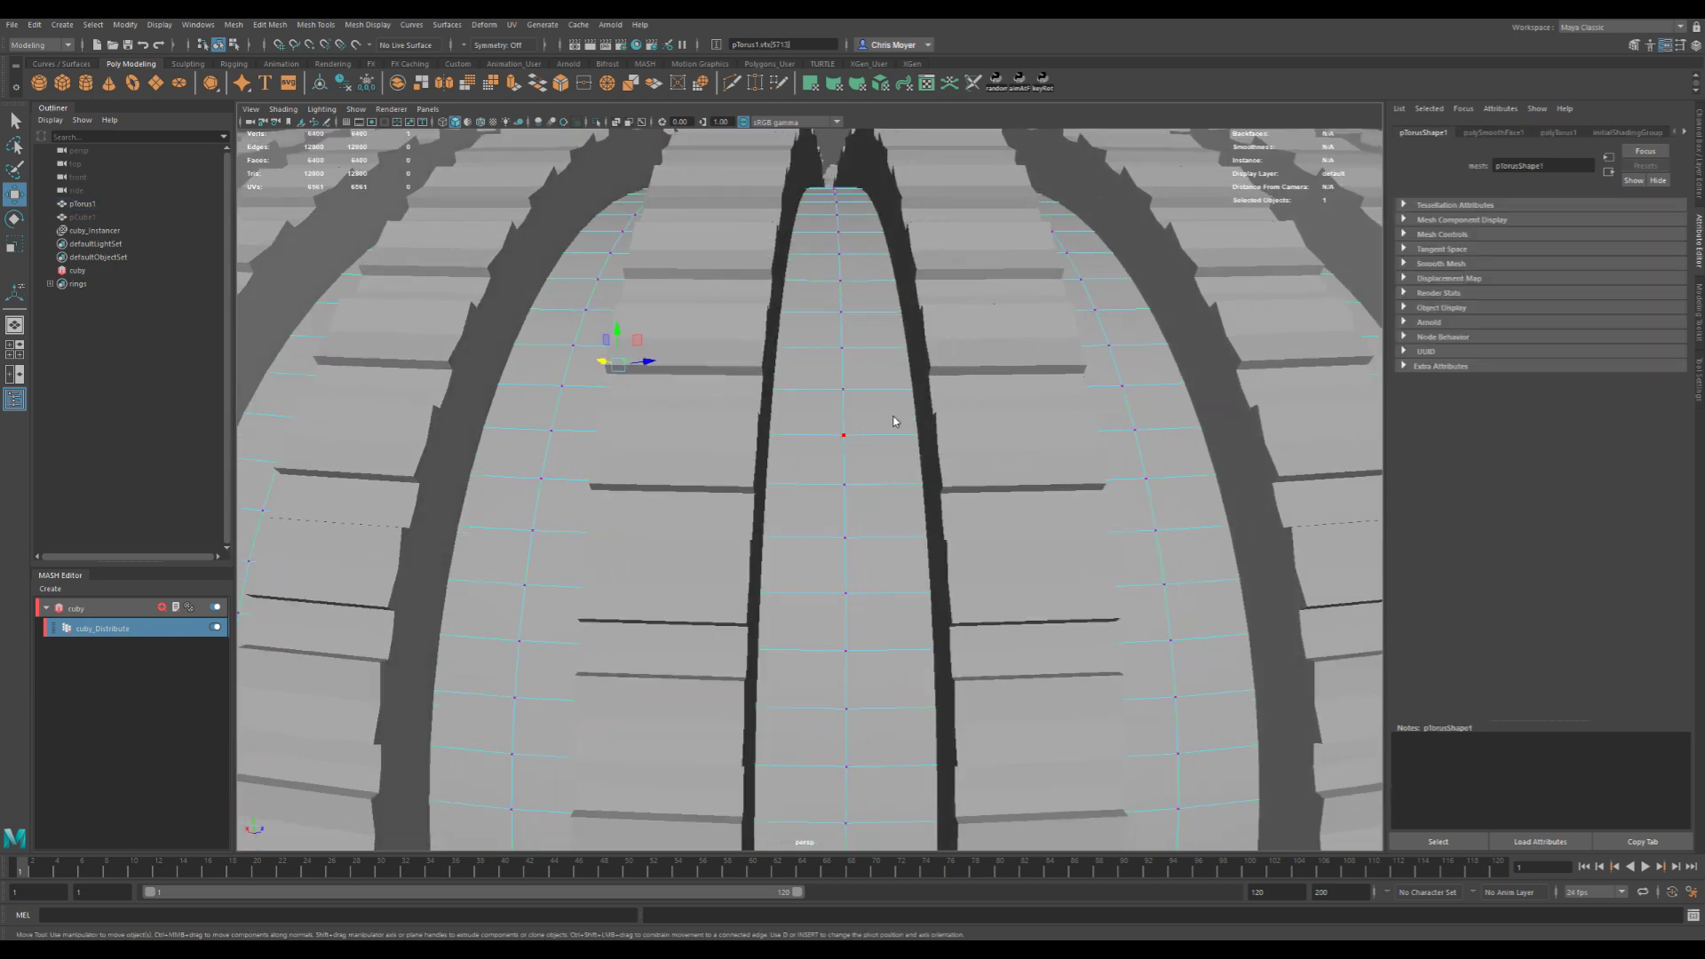
right_click(892, 417)
right_drag(892, 419, 888, 460)
click(842, 394)
key(F9)
mouse_move(846, 397)
alt+mouse_down()
mouse_move(818, 418)
mouse_move(831, 421)
alt+mouse_up()
key(4)
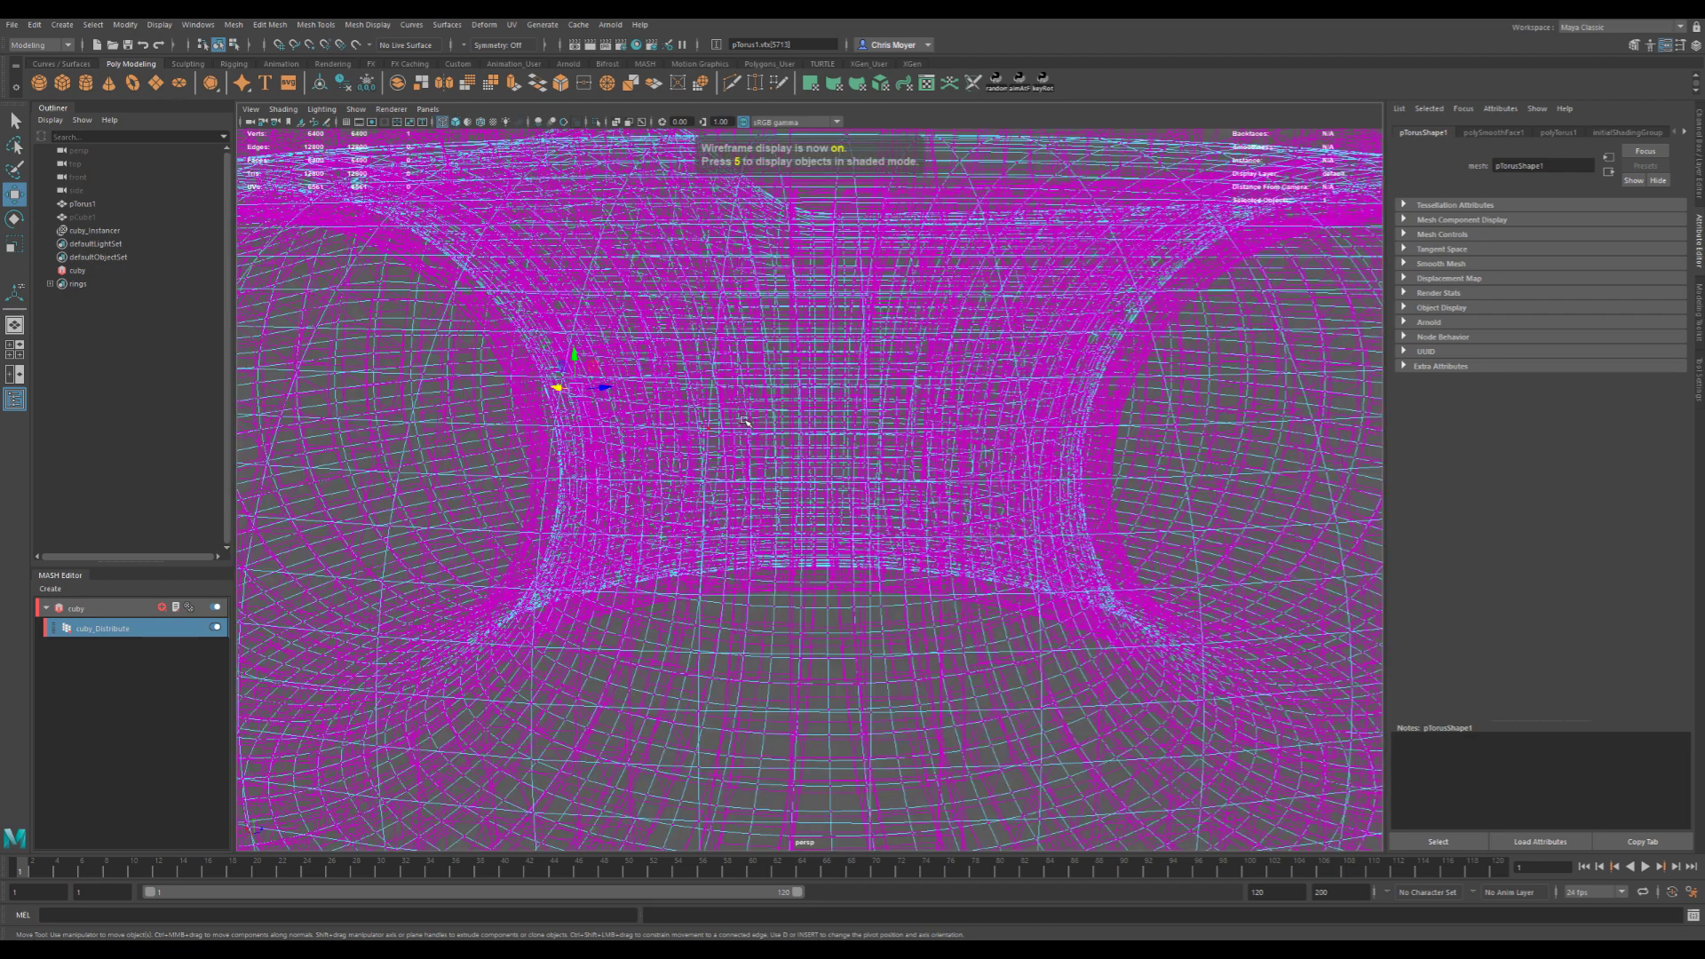
key(5)
mouse_move(758, 419)
alt+mouse_down()
mouse_move(739, 419)
mouse_move(815, 398)
mouse_move(867, 353)
alt+mouse_up()
scroll(815, 397, down, 10)
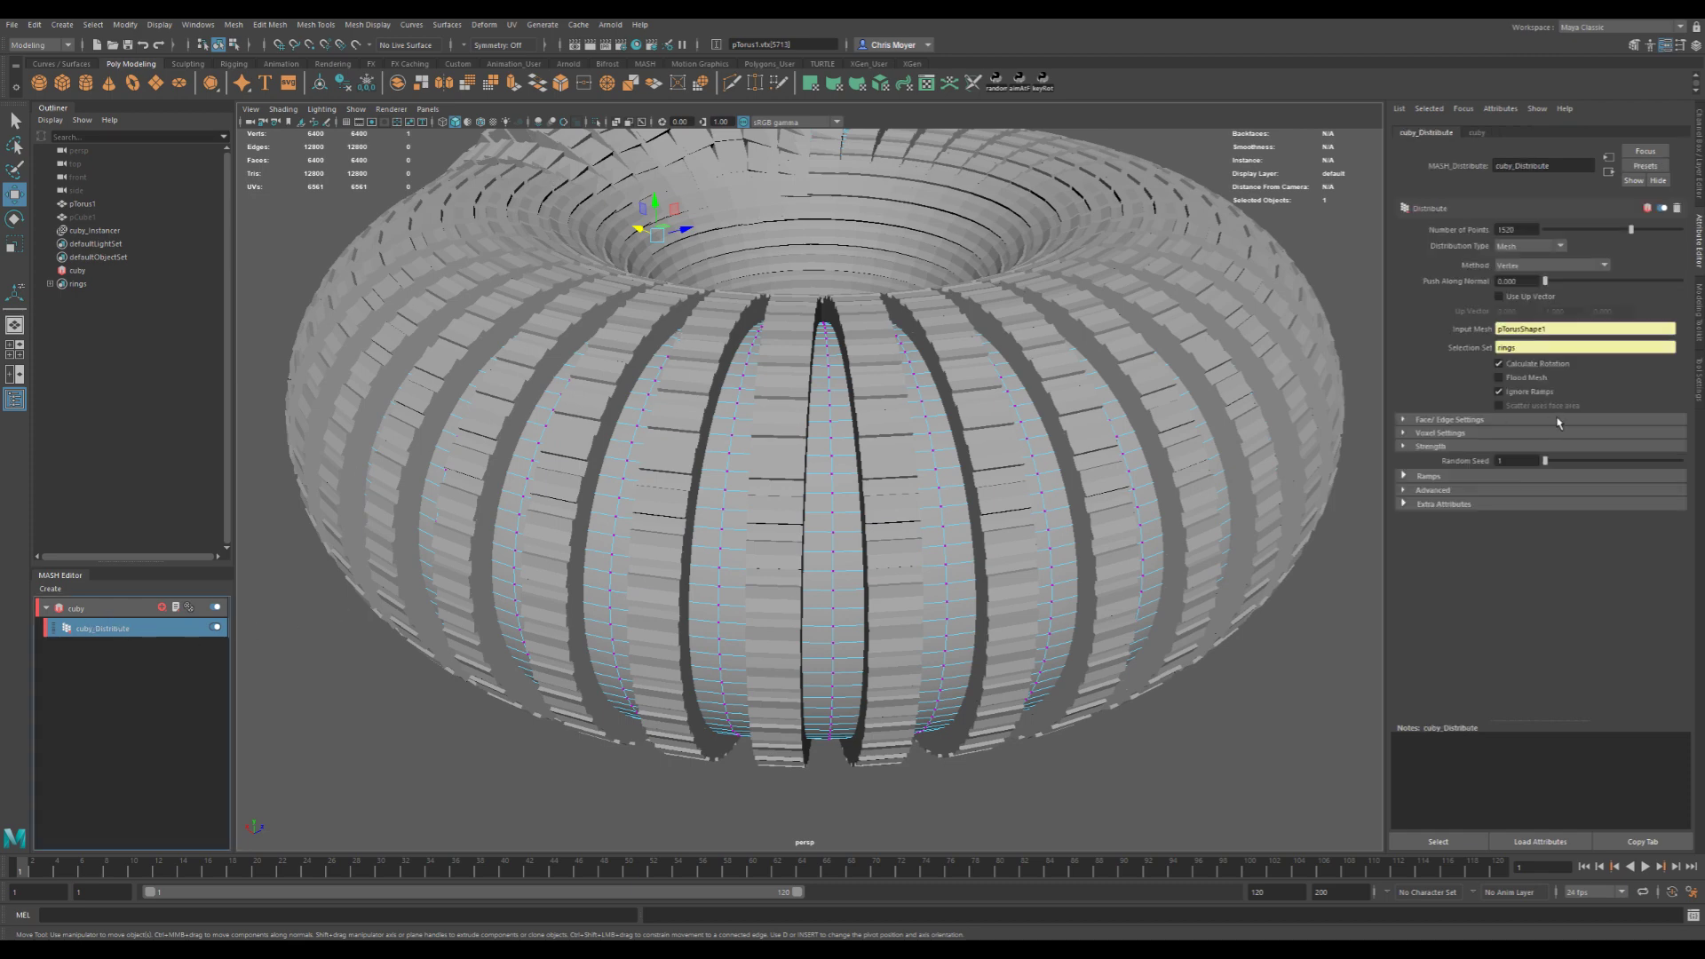
- Try the Distribute node's Random Vertex, Face Centre and Random Face Centre methods to compare the cube layouts
click(1537, 266)
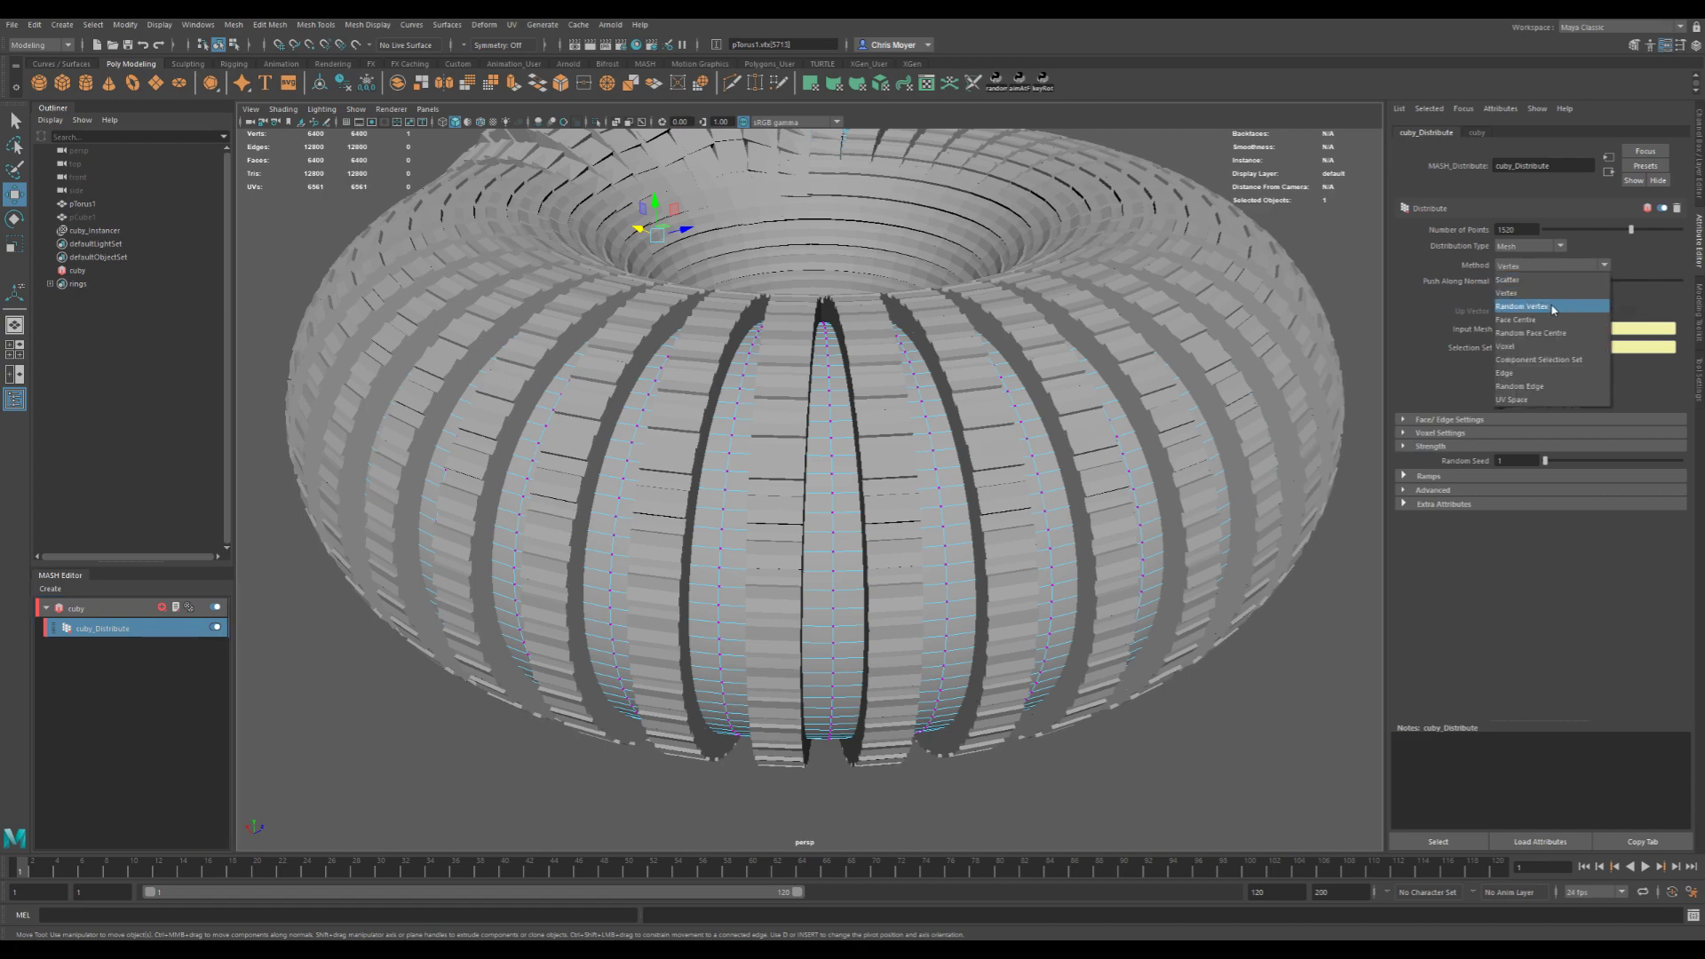
click(1551, 306)
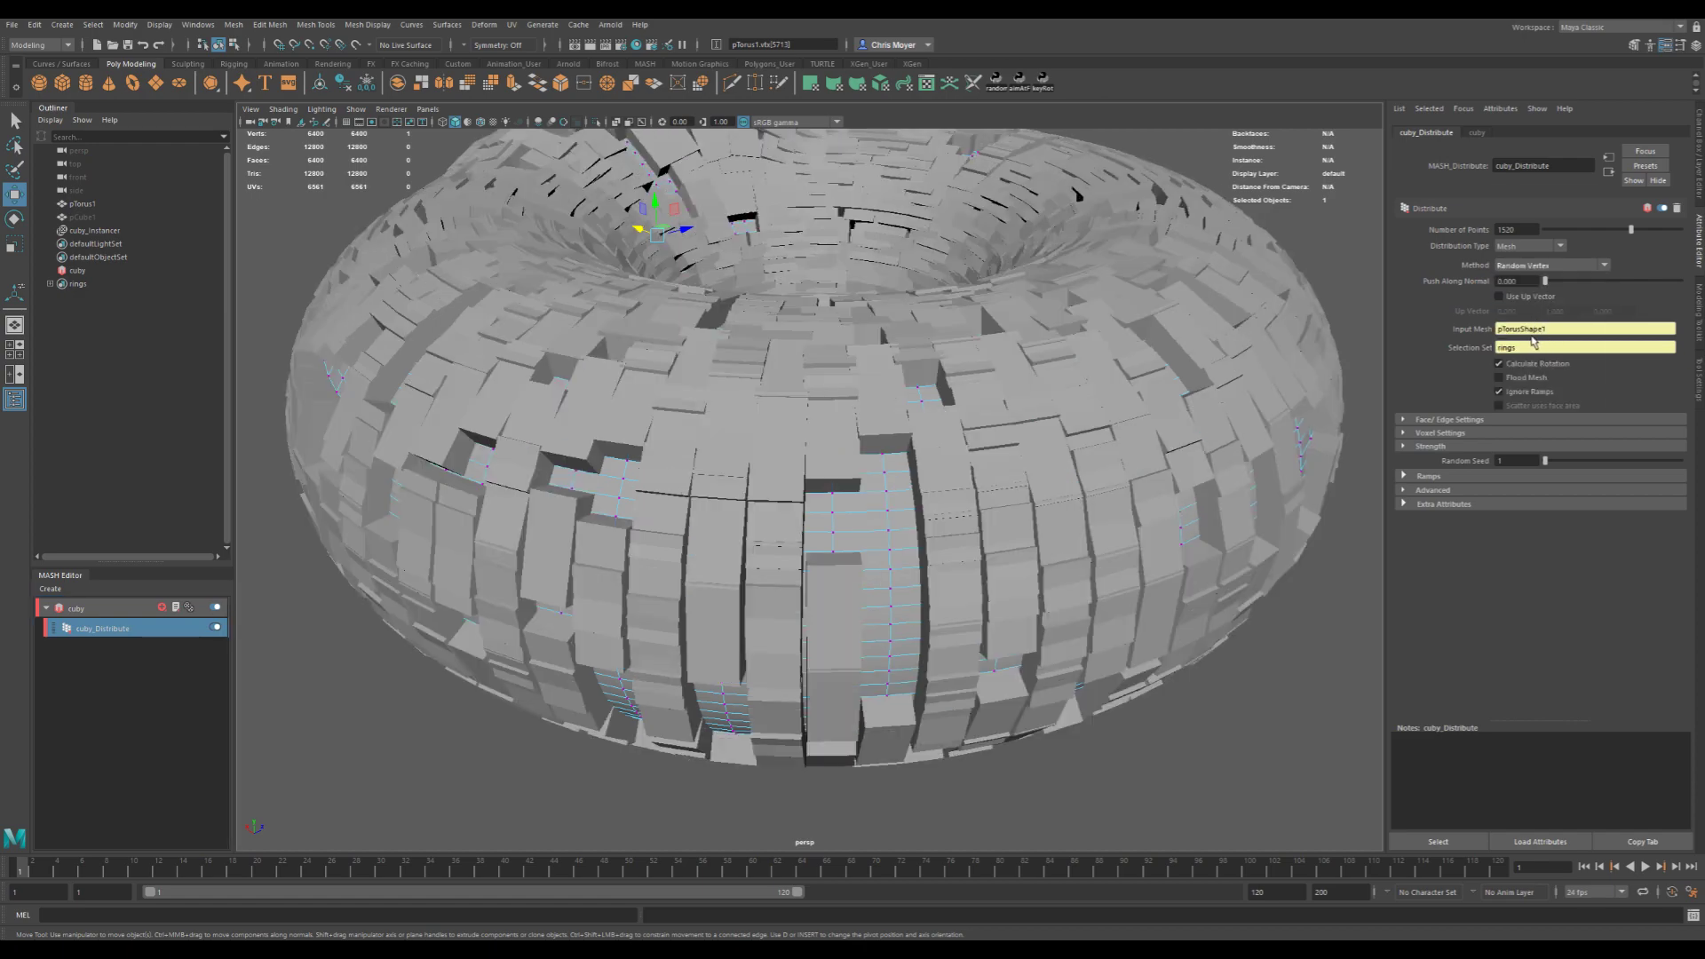
alt+drag(1288, 415, 883, 531)
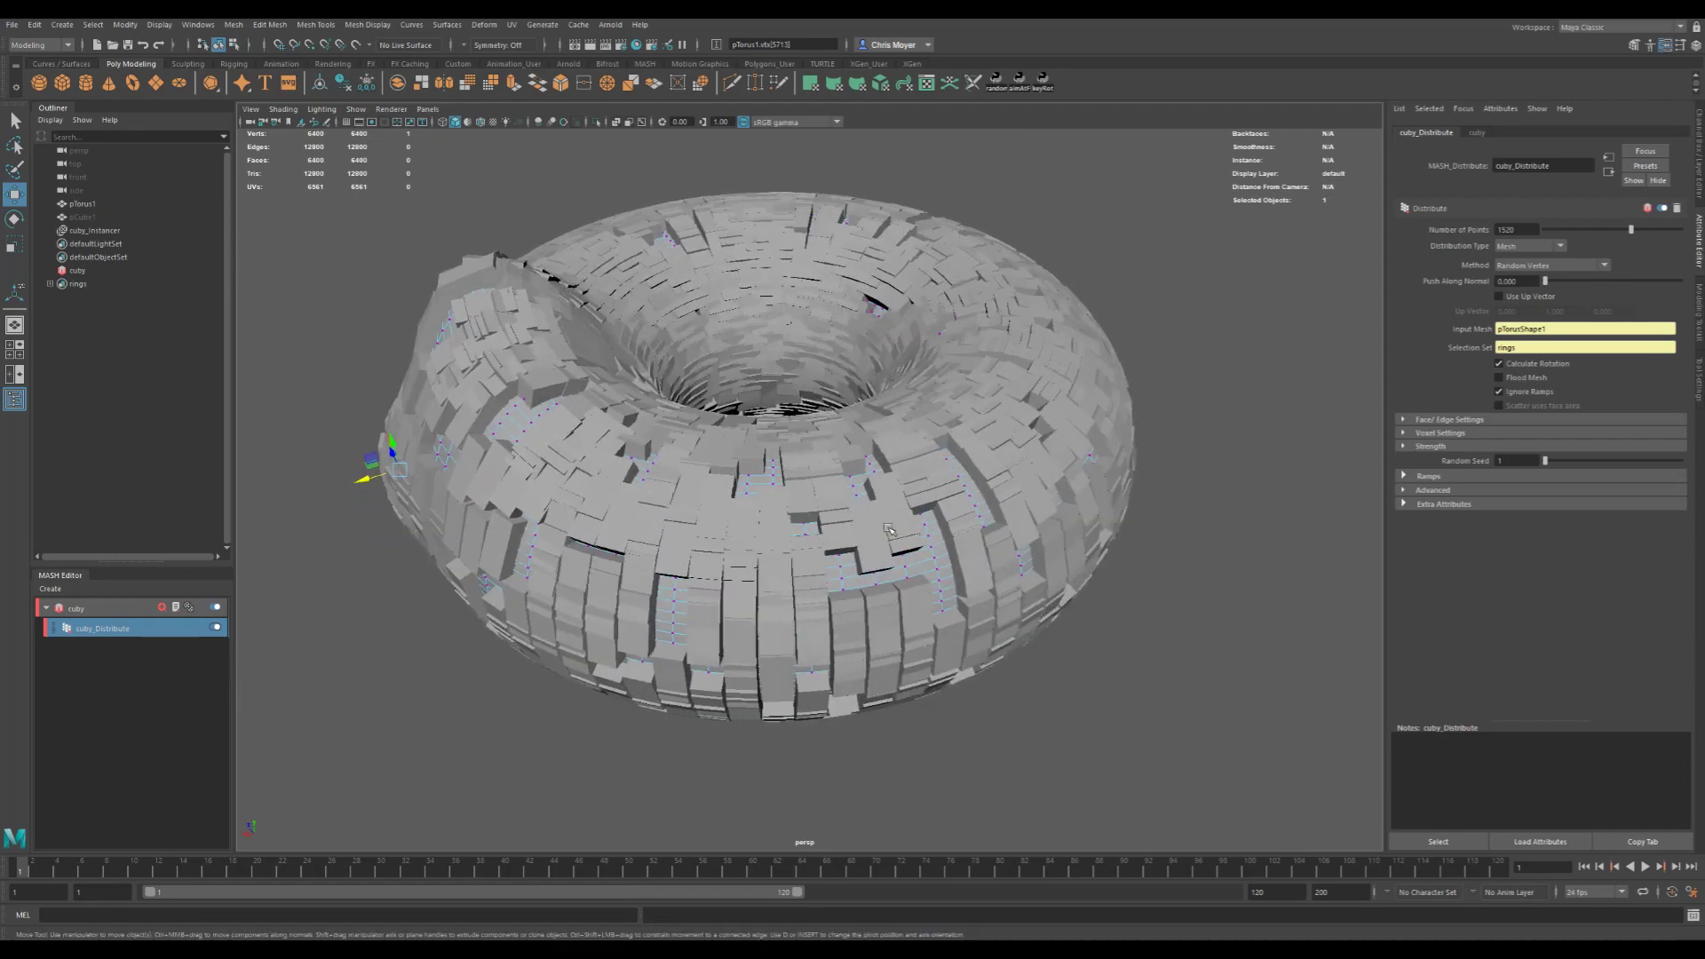
click(1549, 264)
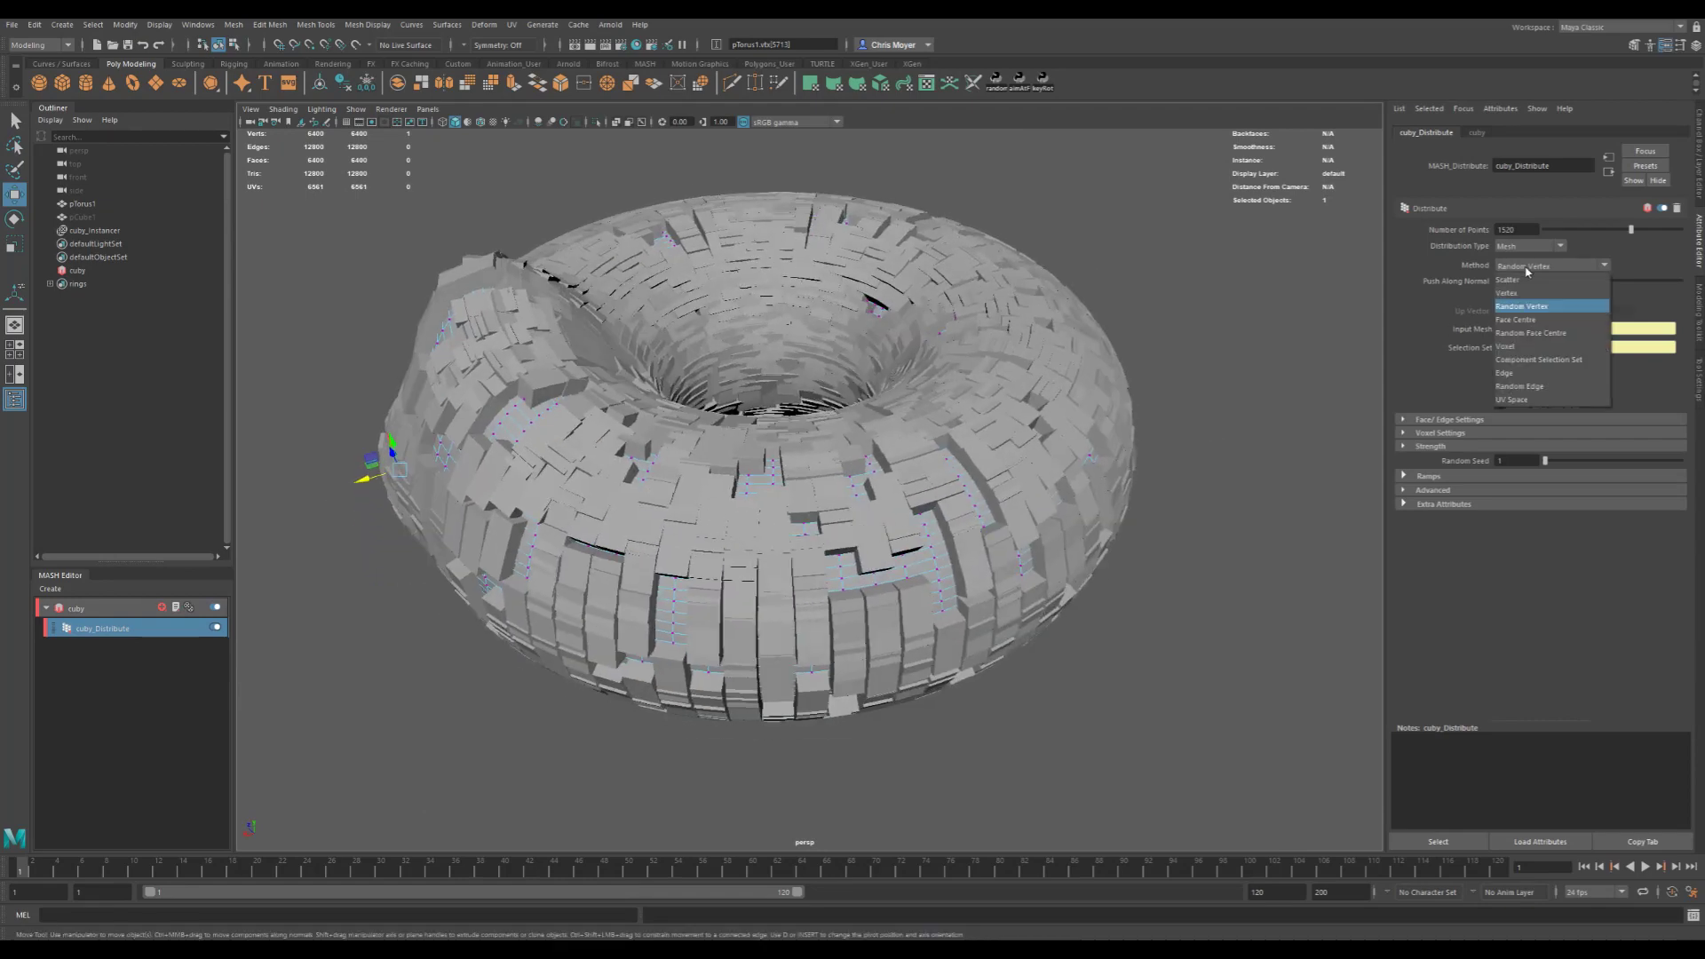
click(1544, 322)
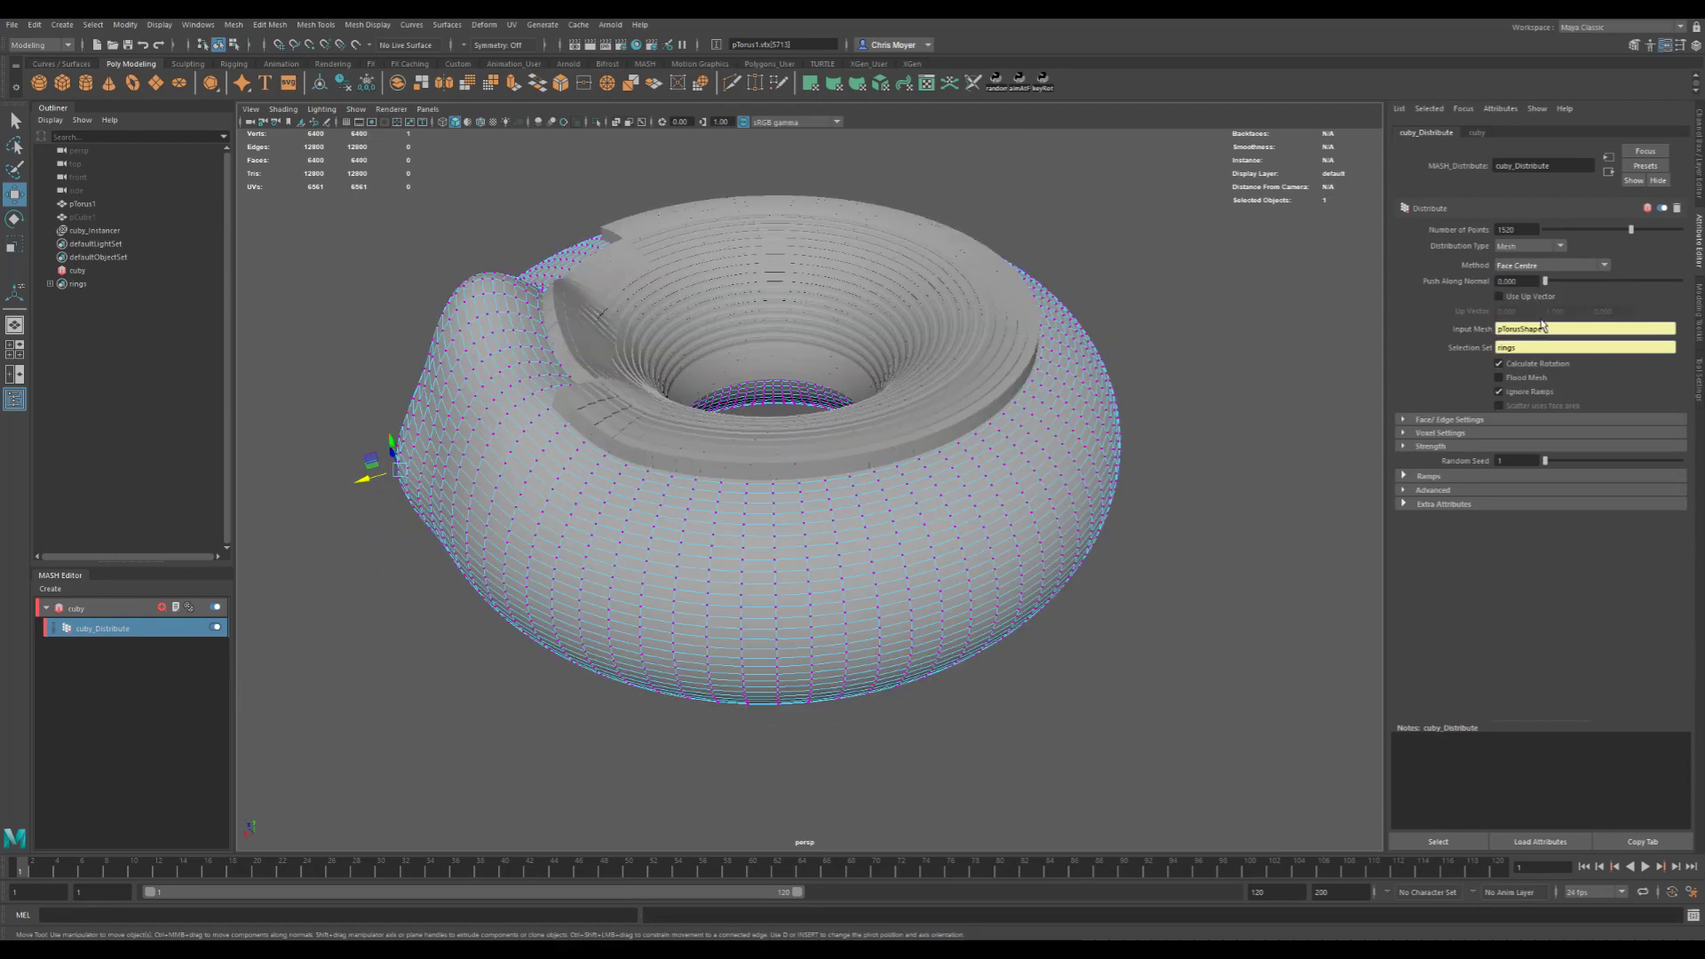
click(1554, 266)
click(1555, 335)
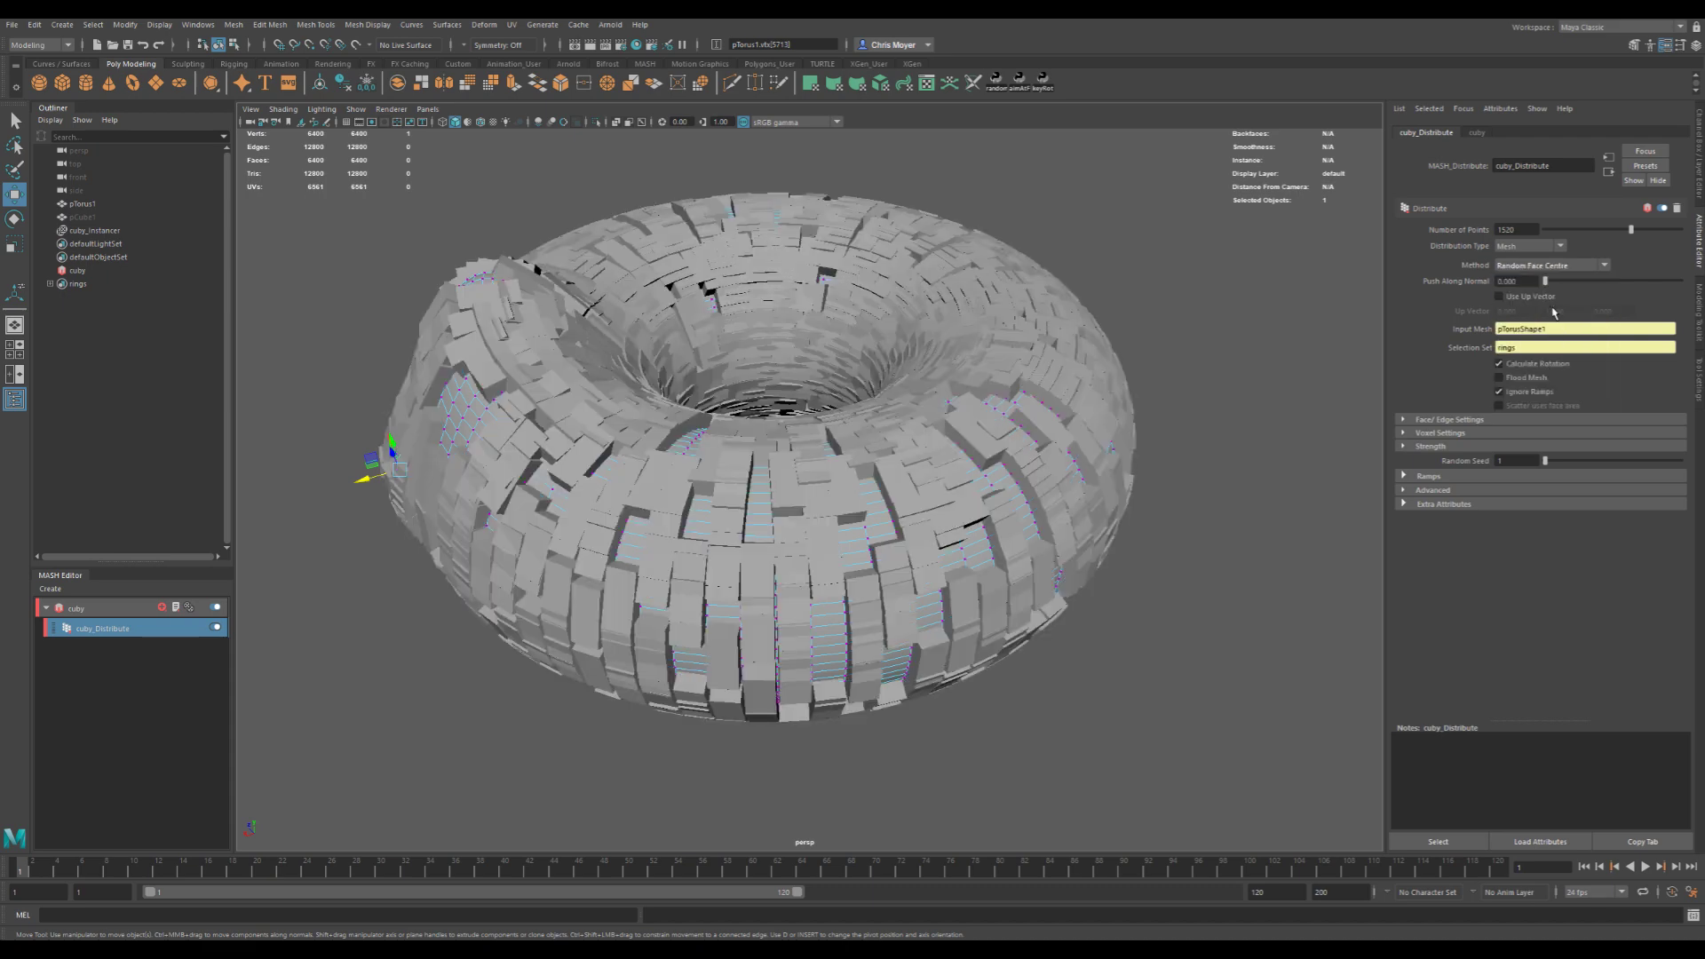
- Set the Distribute method to Face Centre and enable Flood Mesh to cover the whole torus
click(1560, 266)
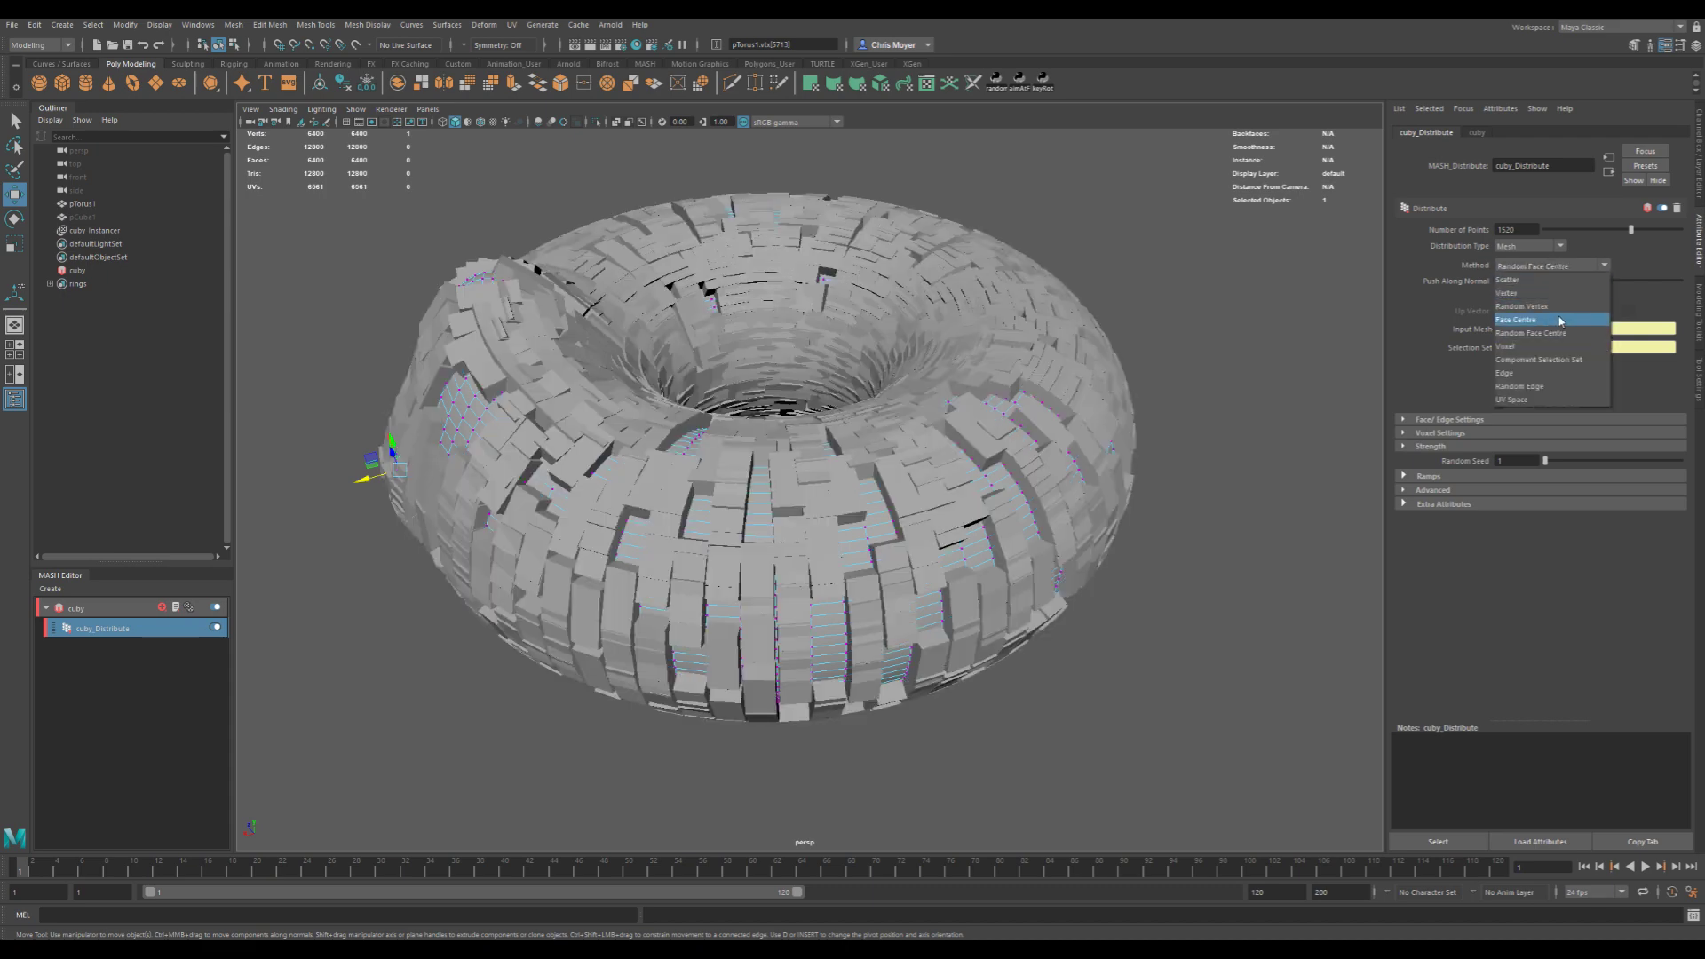
click(1559, 318)
alt+drag(1023, 427, 1198, 423)
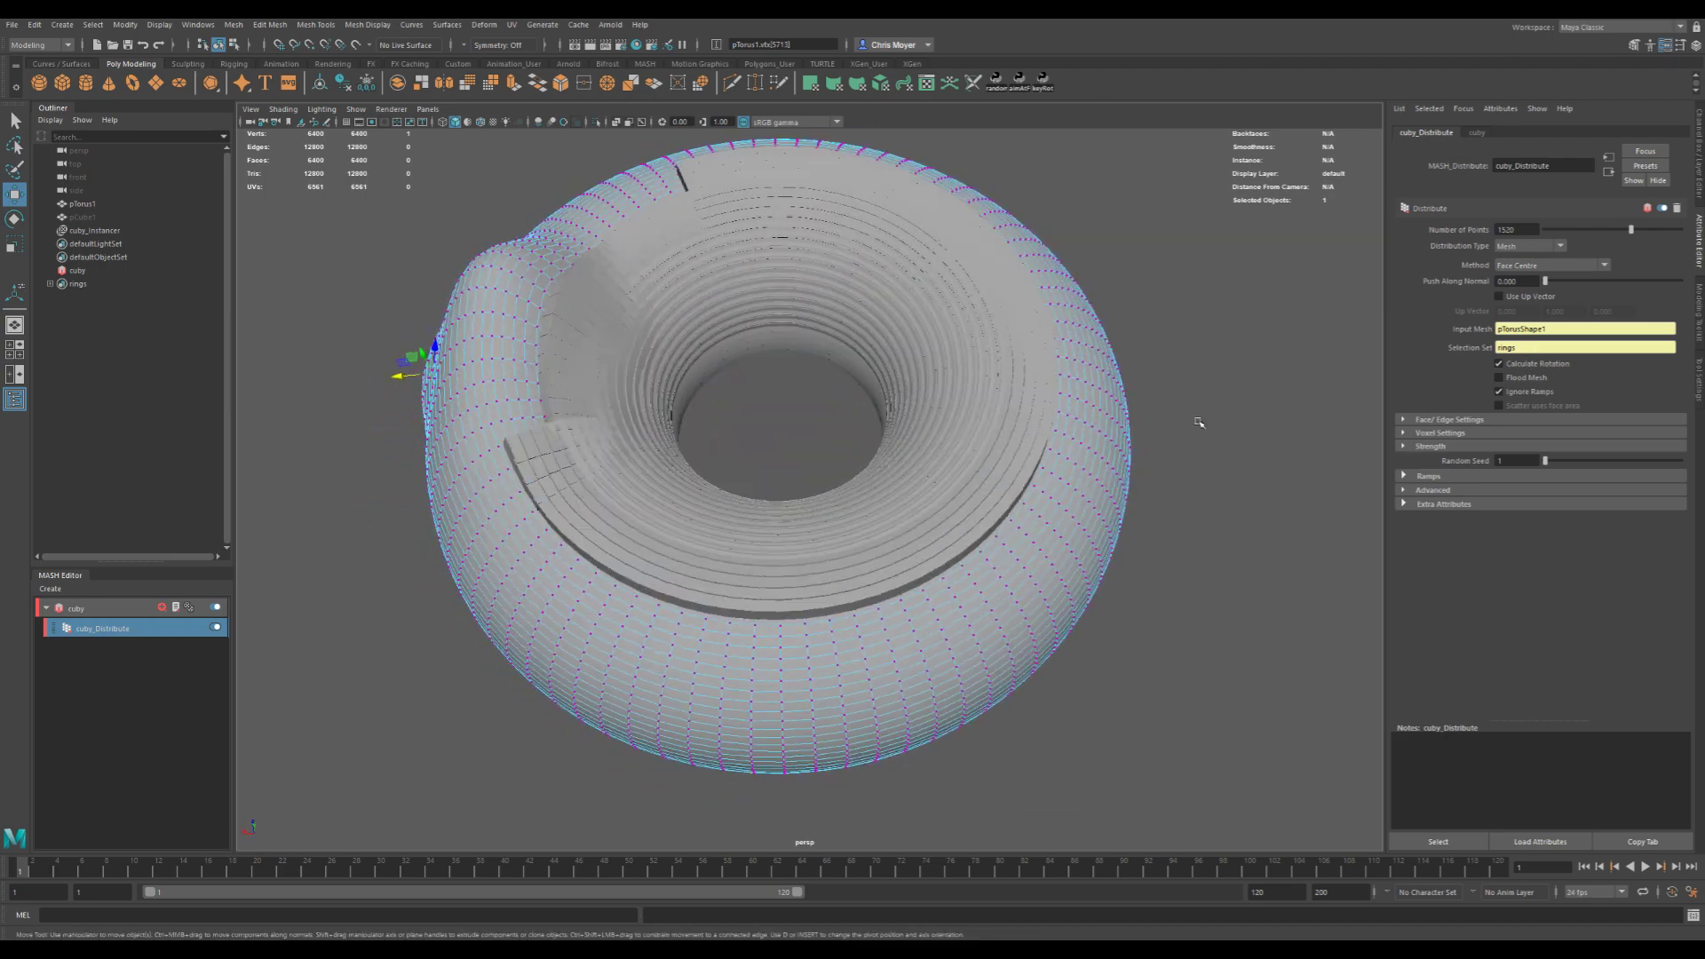
click(1499, 377)
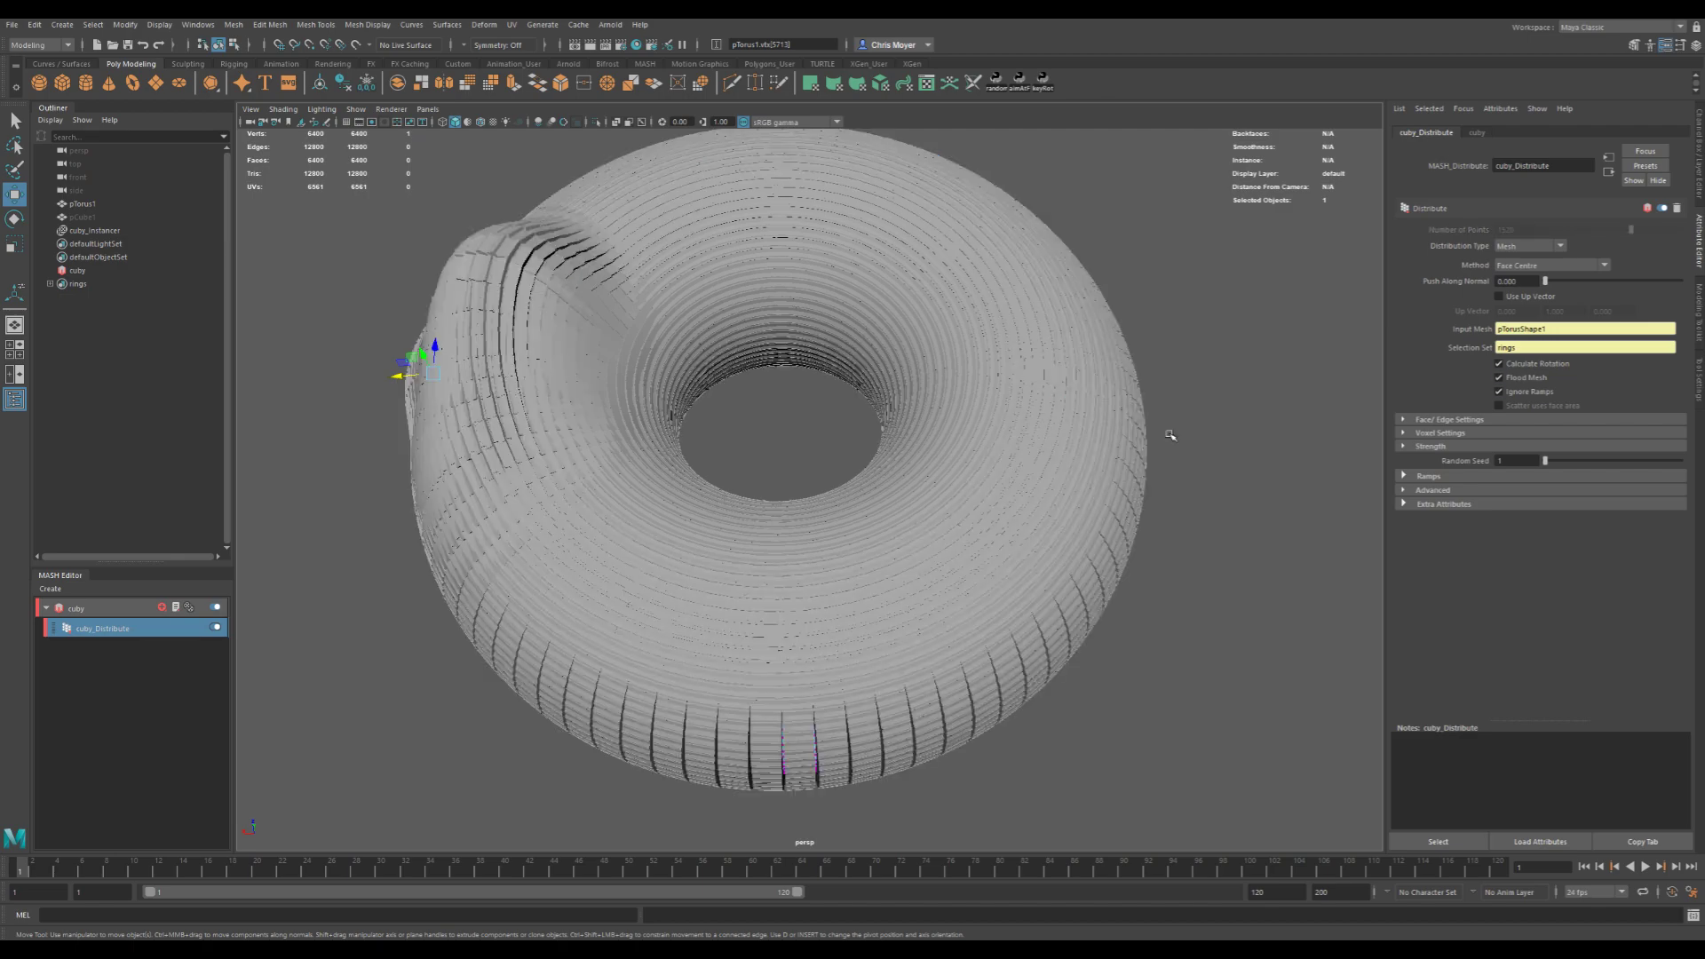
alt+drag(1164, 437, 996, 431)
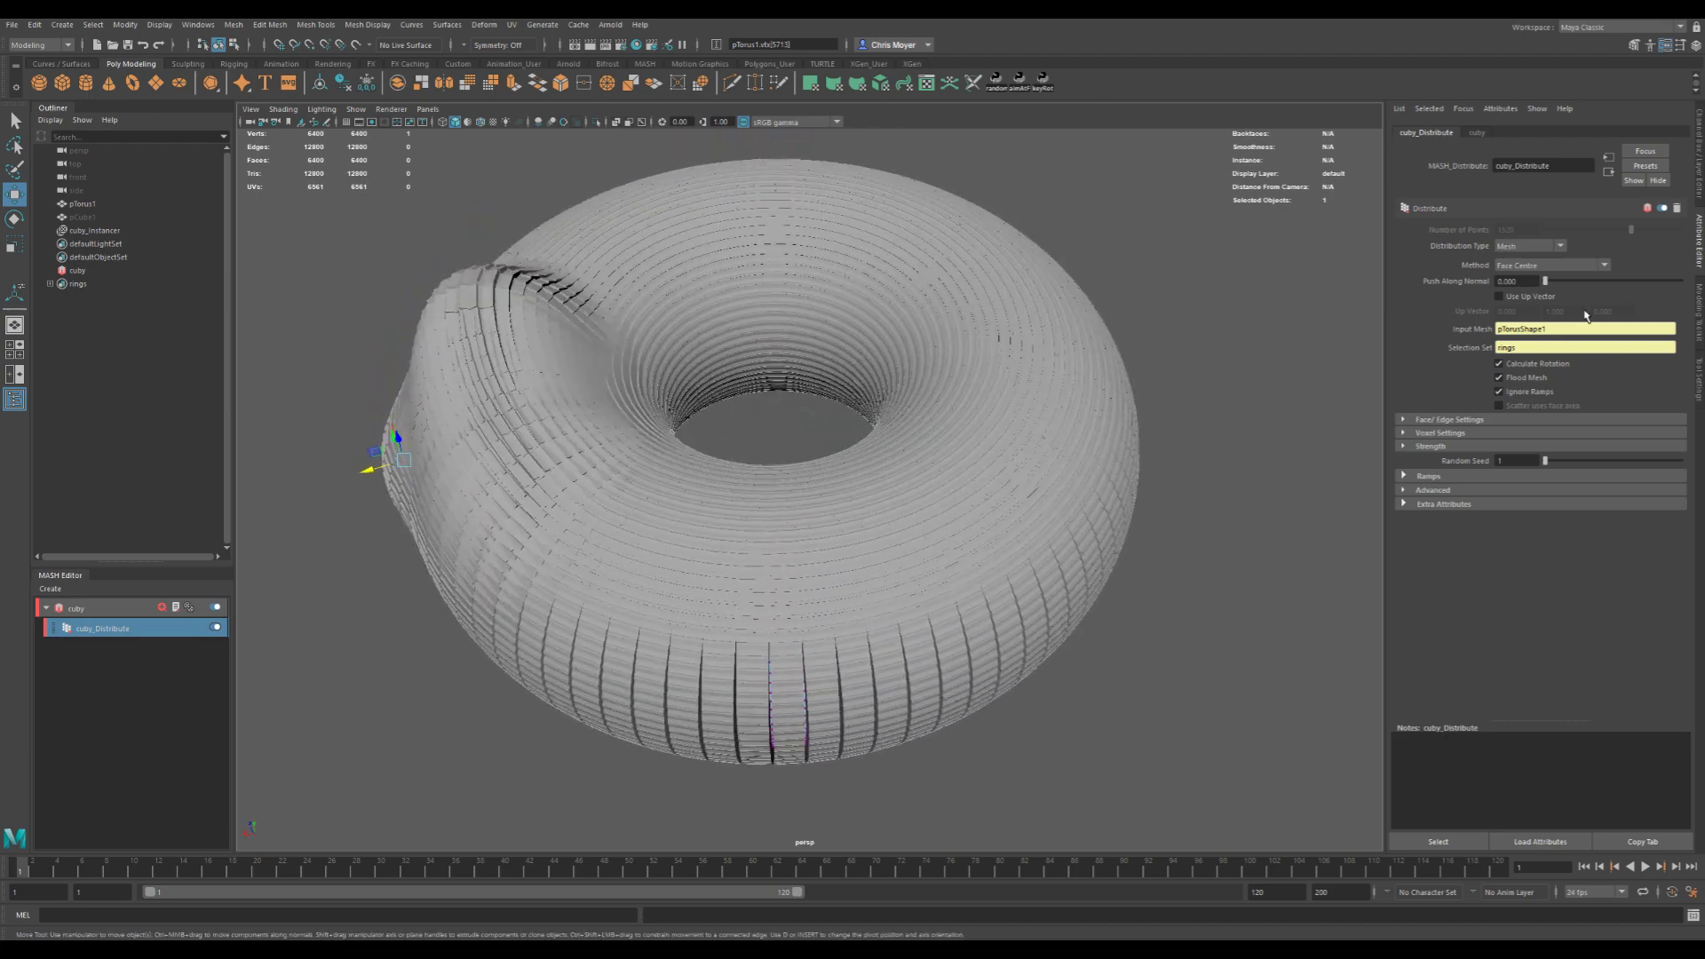
- Enable scaling in the Distribute node's Face/Edge settings, keeping the method on Face Centre
click(1445, 420)
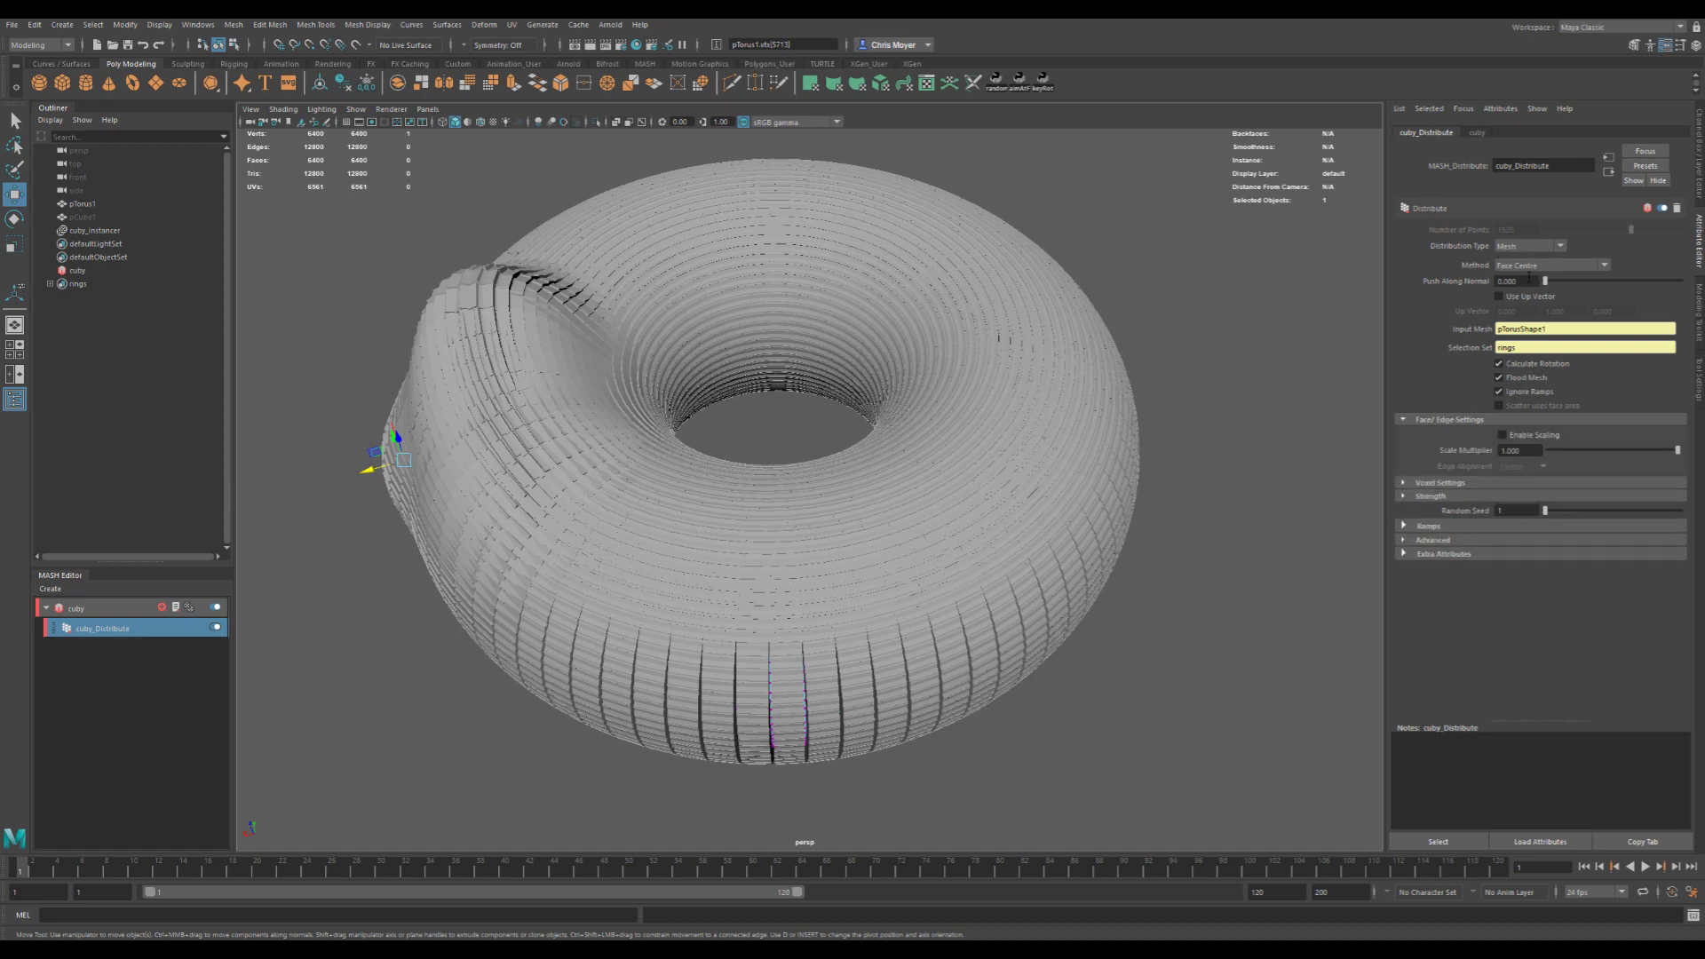
click(1529, 267)
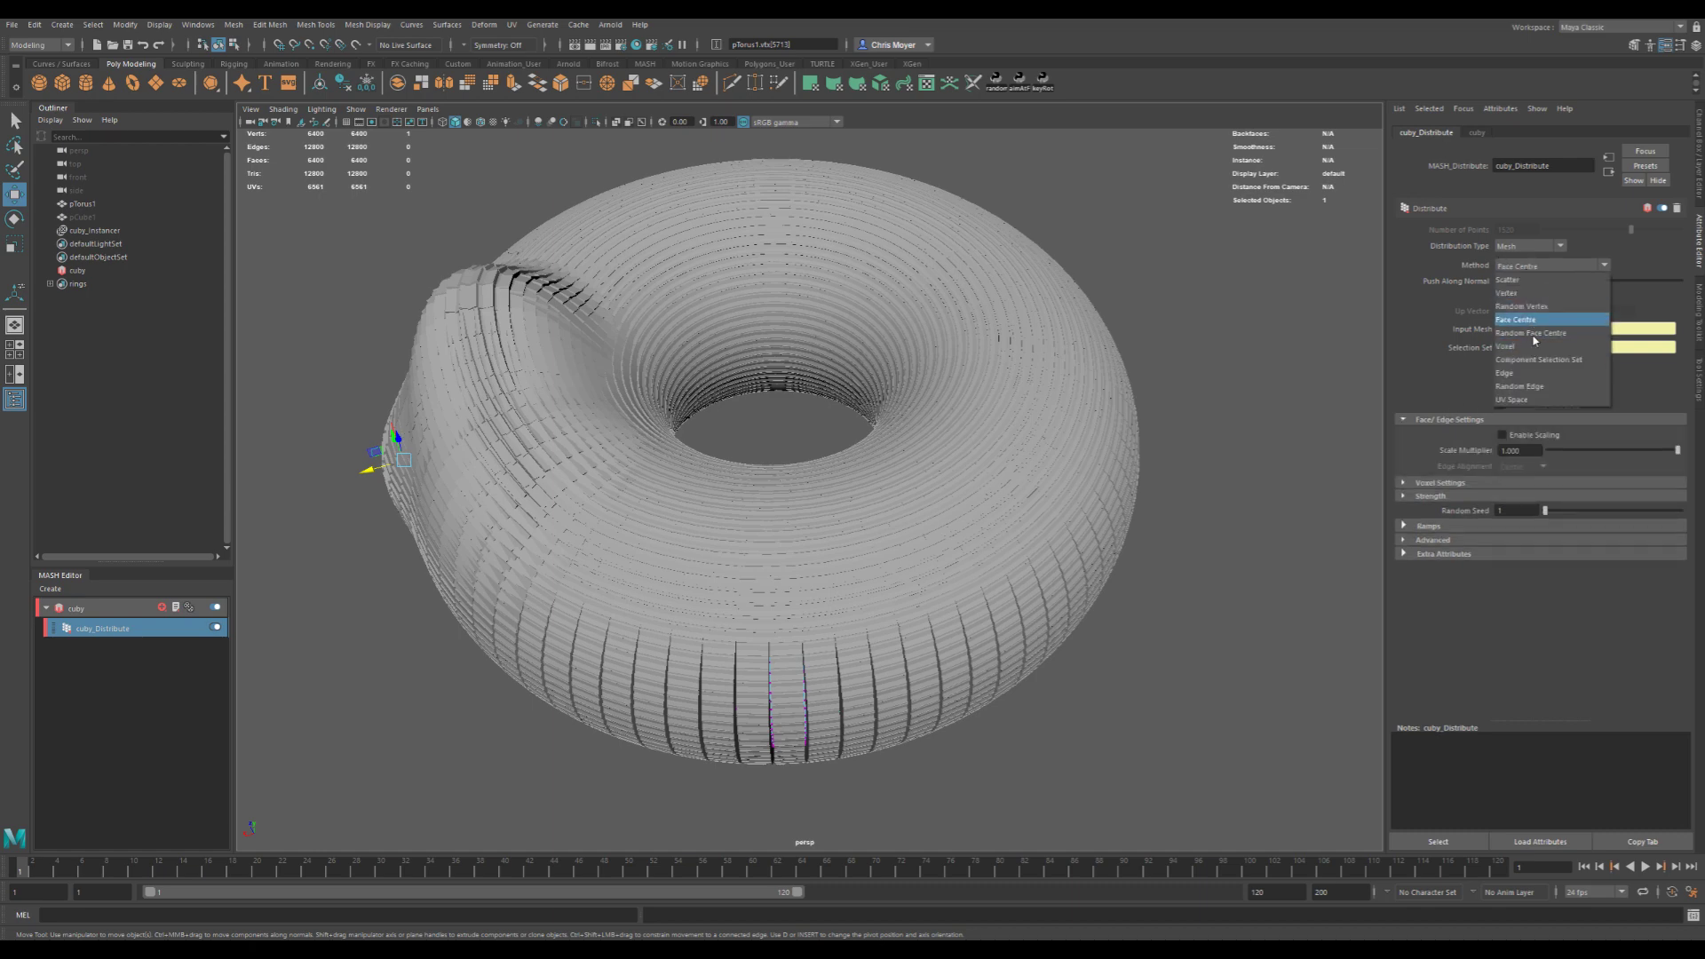
click(1529, 373)
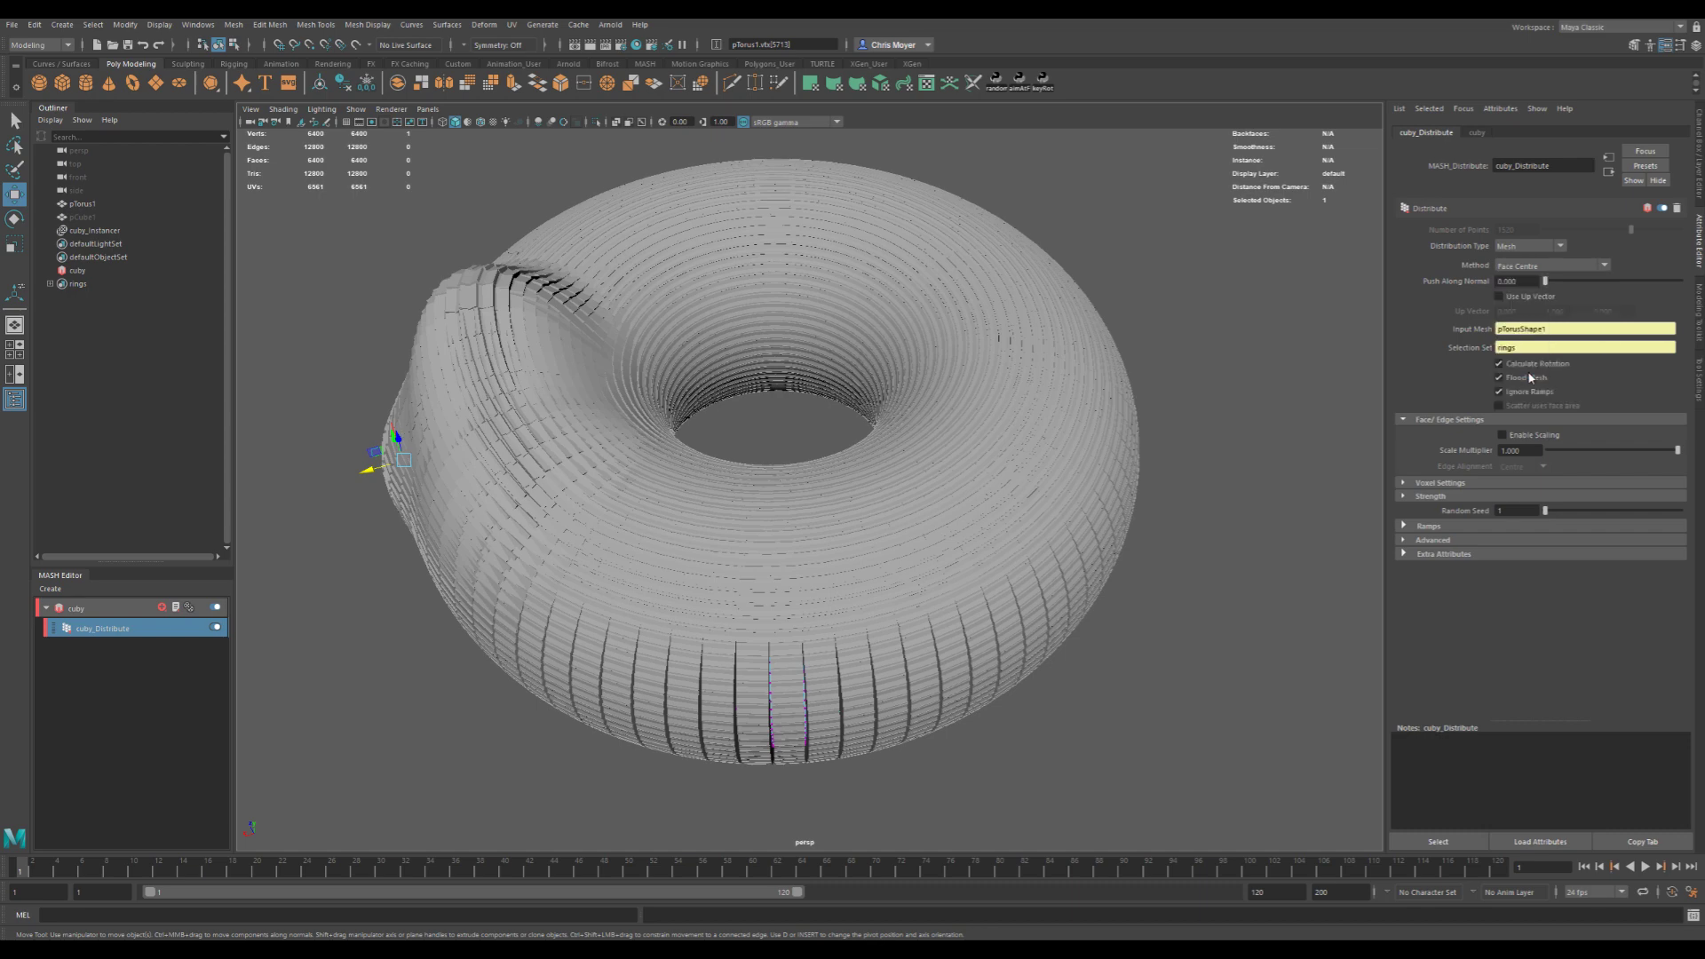
click(1553, 271)
click(1549, 319)
click(1515, 437)
- Examine how the scaled cubes fit the faces around the torus's inner hole, outer side and deformed bulge
alt+right_drag(756, 530, 1081, 435)
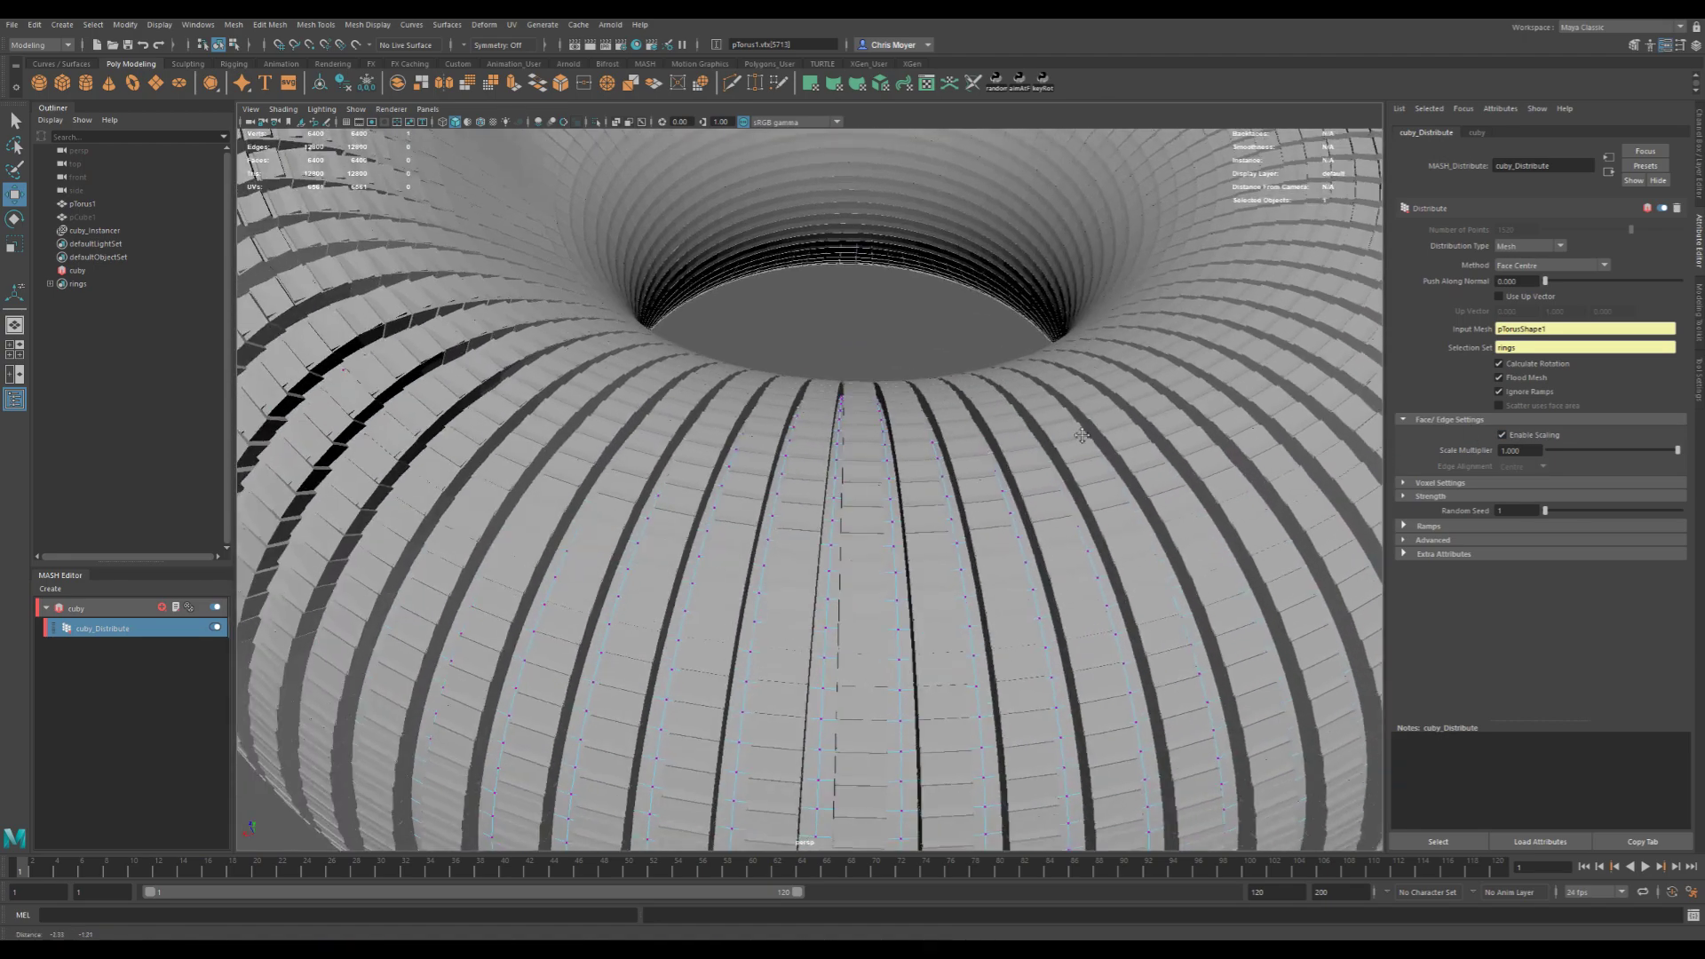
alt+drag(1081, 435, 973, 486)
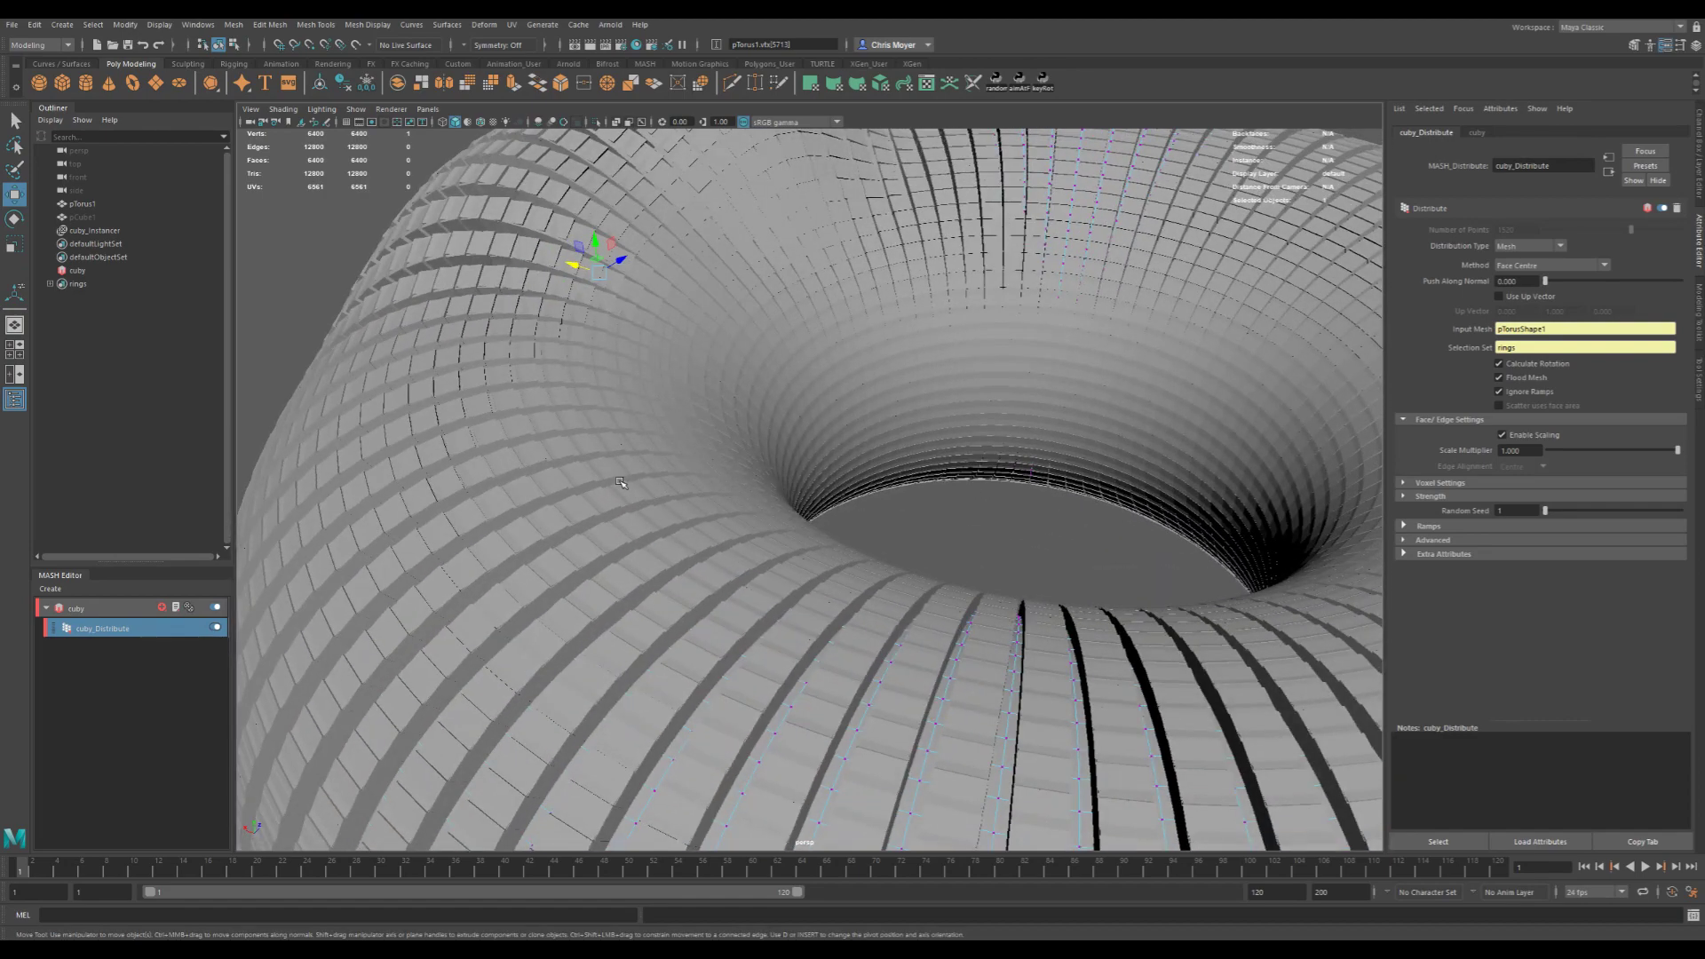
alt+right_drag(857, 423, 592, 450)
alt+drag(624, 531, 783, 473)
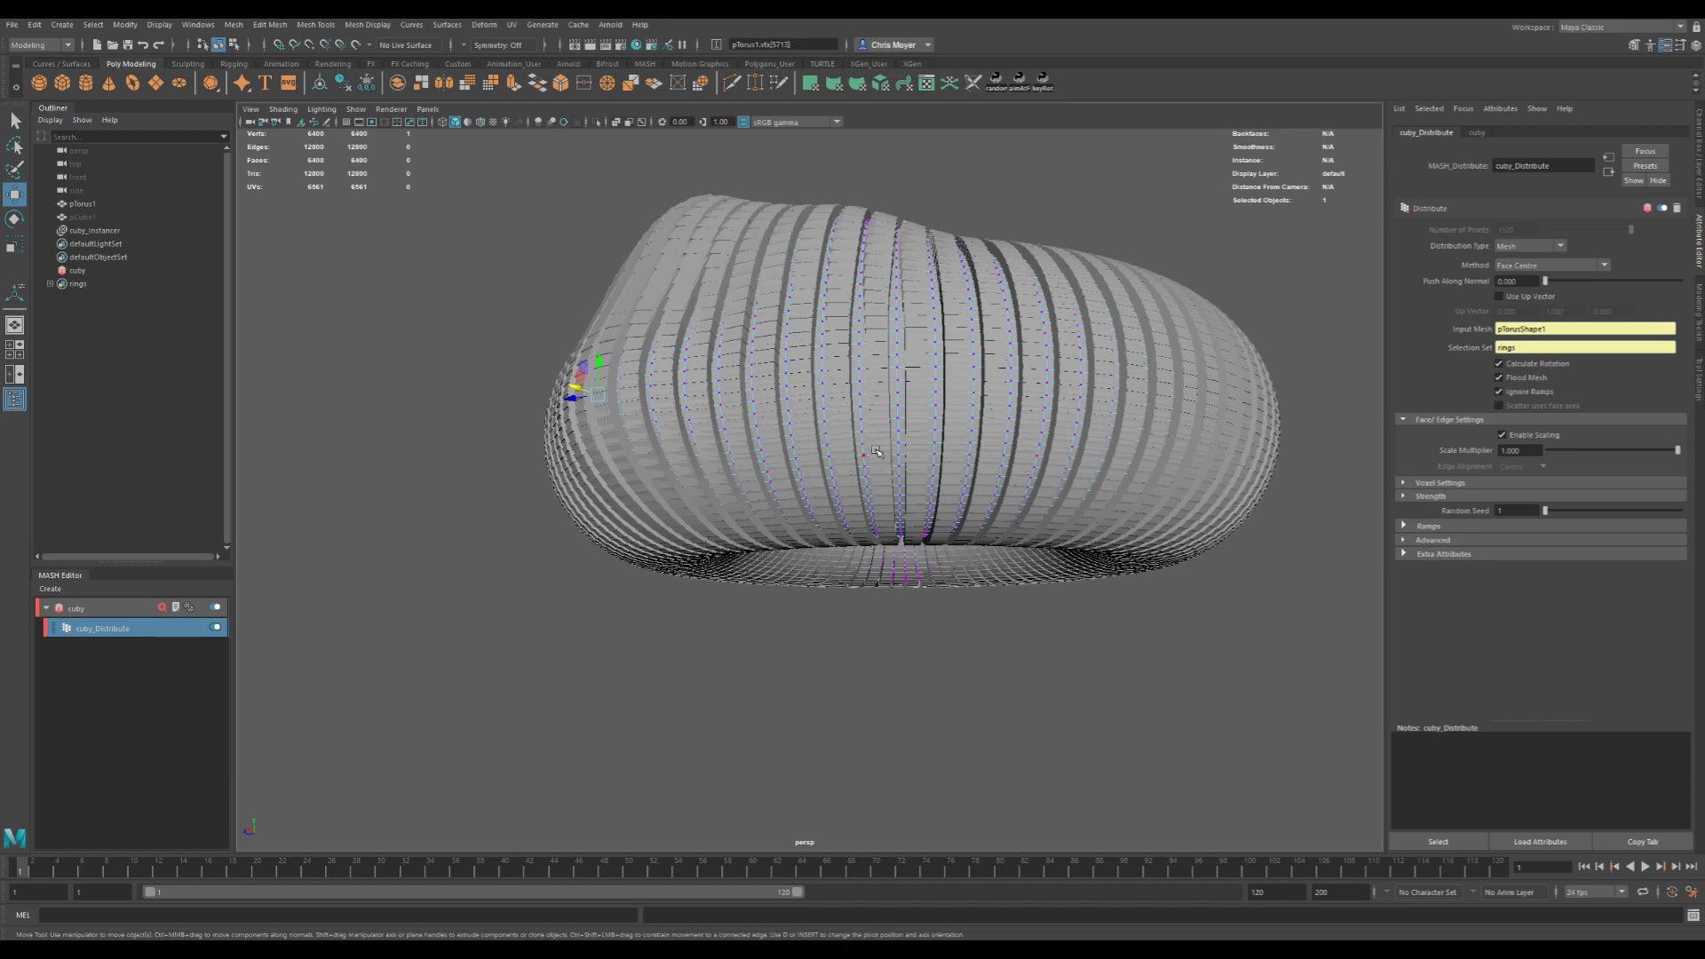
alt+drag(904, 407, 1012, 515)
alt+drag(976, 400, 817, 434)
alt+middle_drag(976, 455, 904, 391)
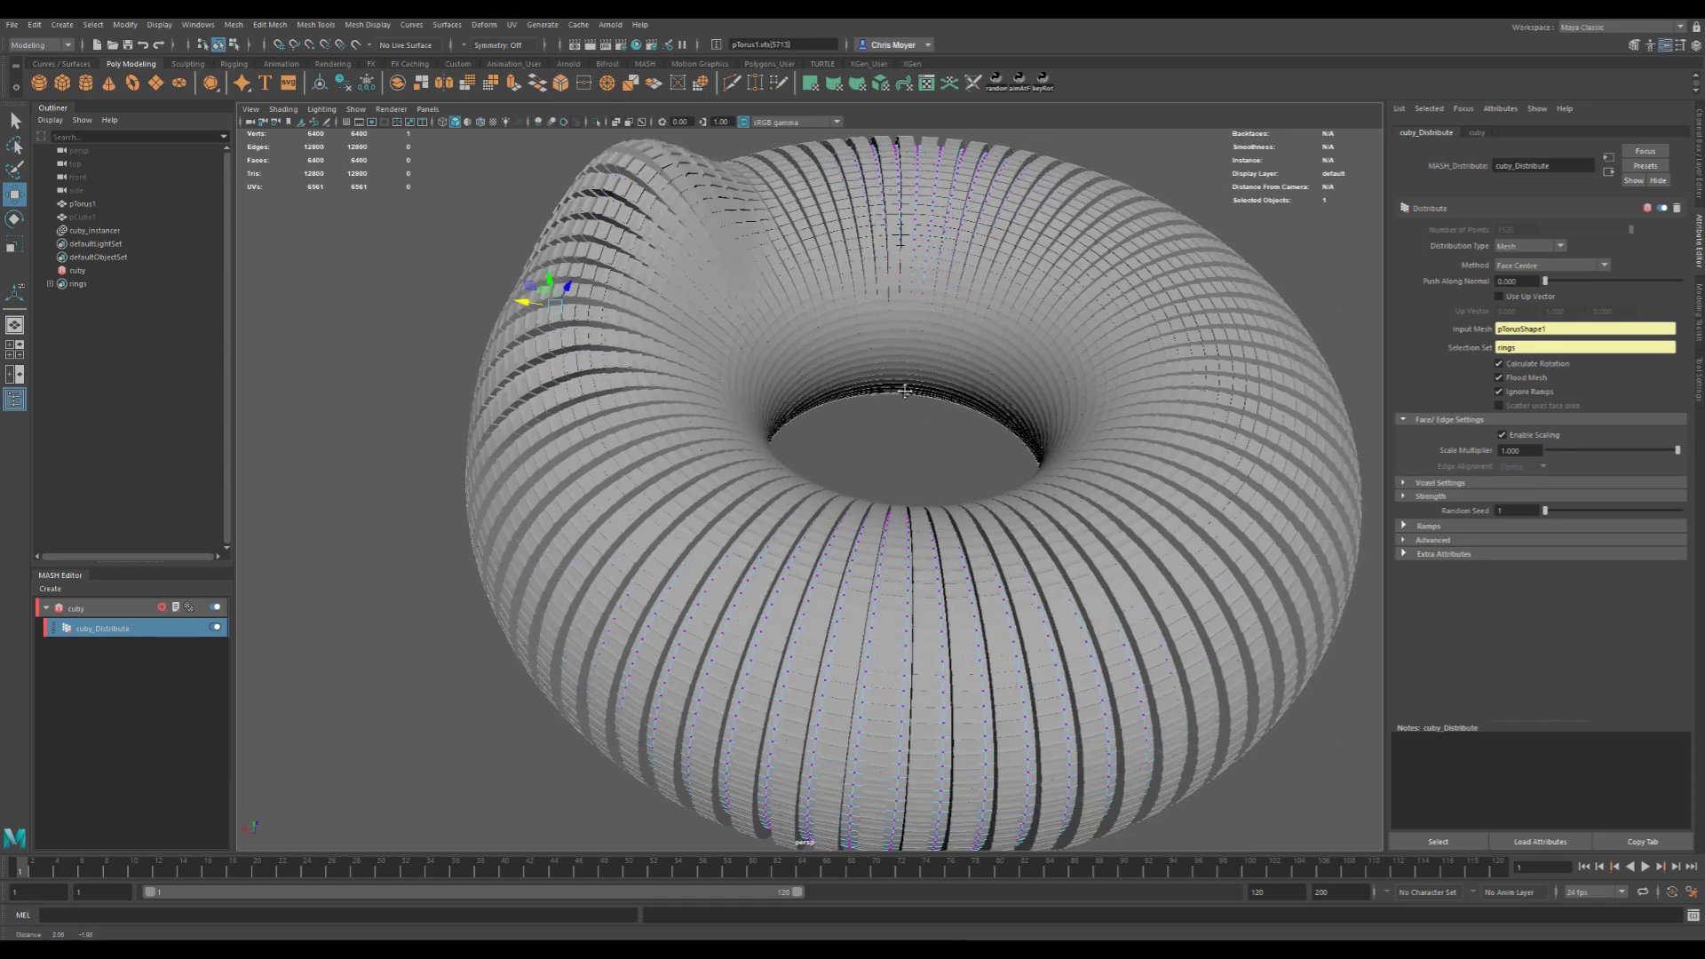
- Examine the scaled cube rows around the torus from the side, close up at the deformed bulge and from above
alt+drag(904, 390, 879, 329)
alt+right_drag(888, 497, 808, 495)
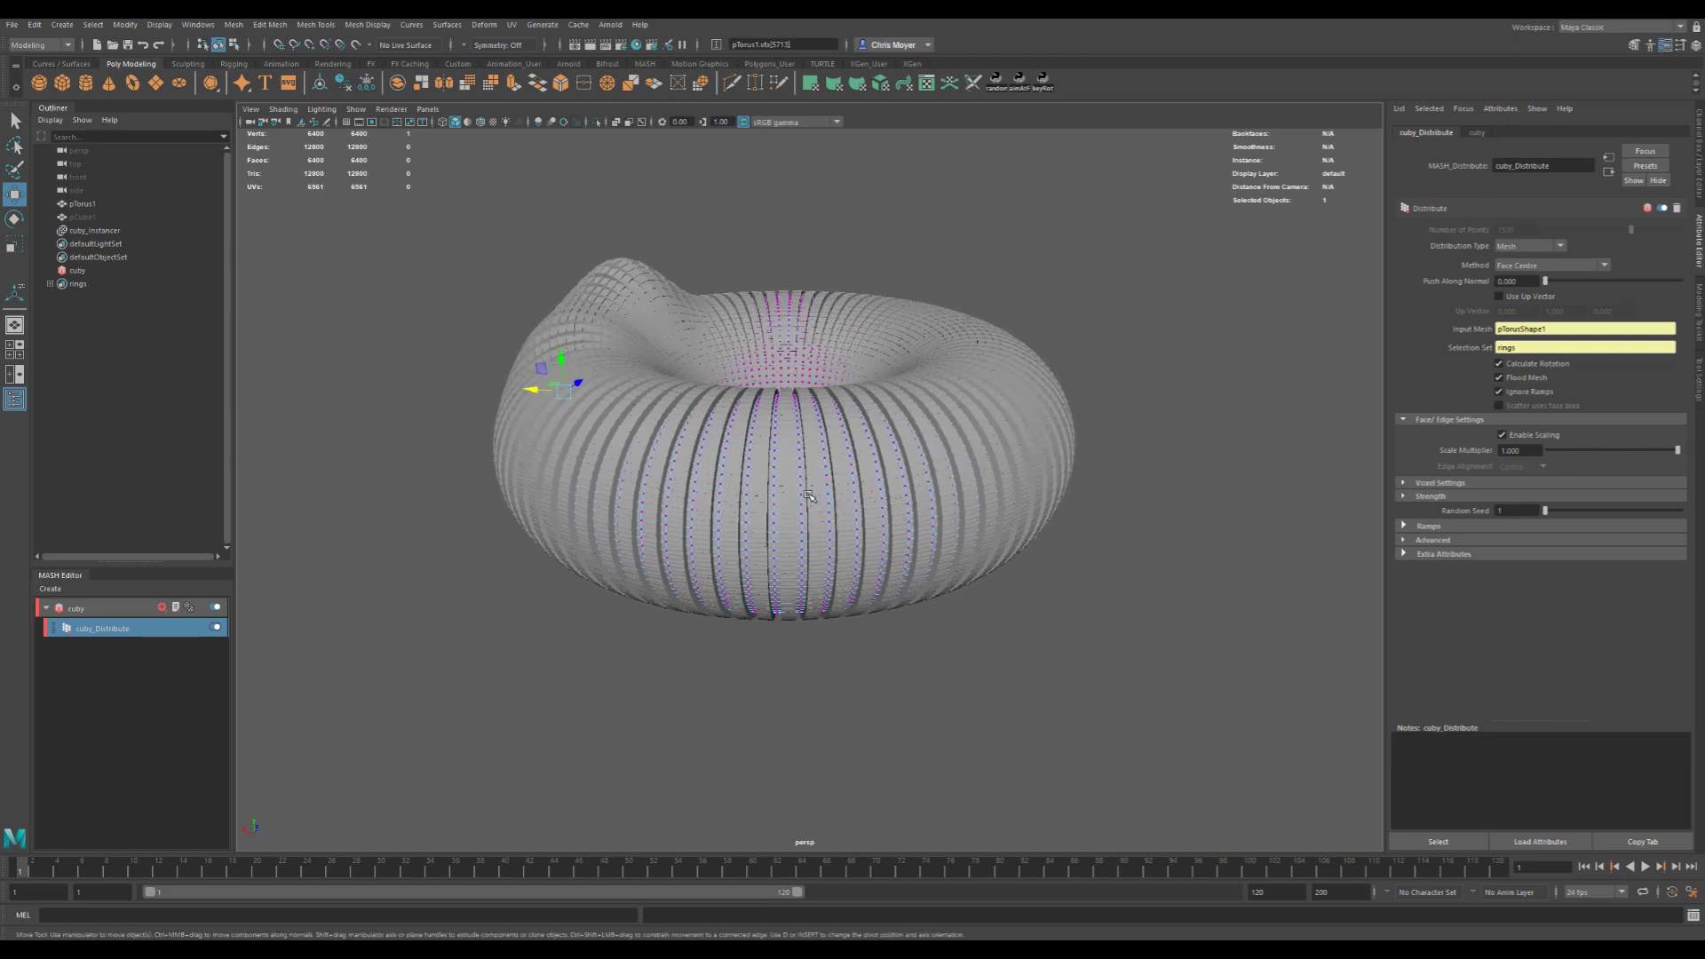
alt+drag(809, 495, 830, 495)
alt+right_drag(833, 495, 976, 475)
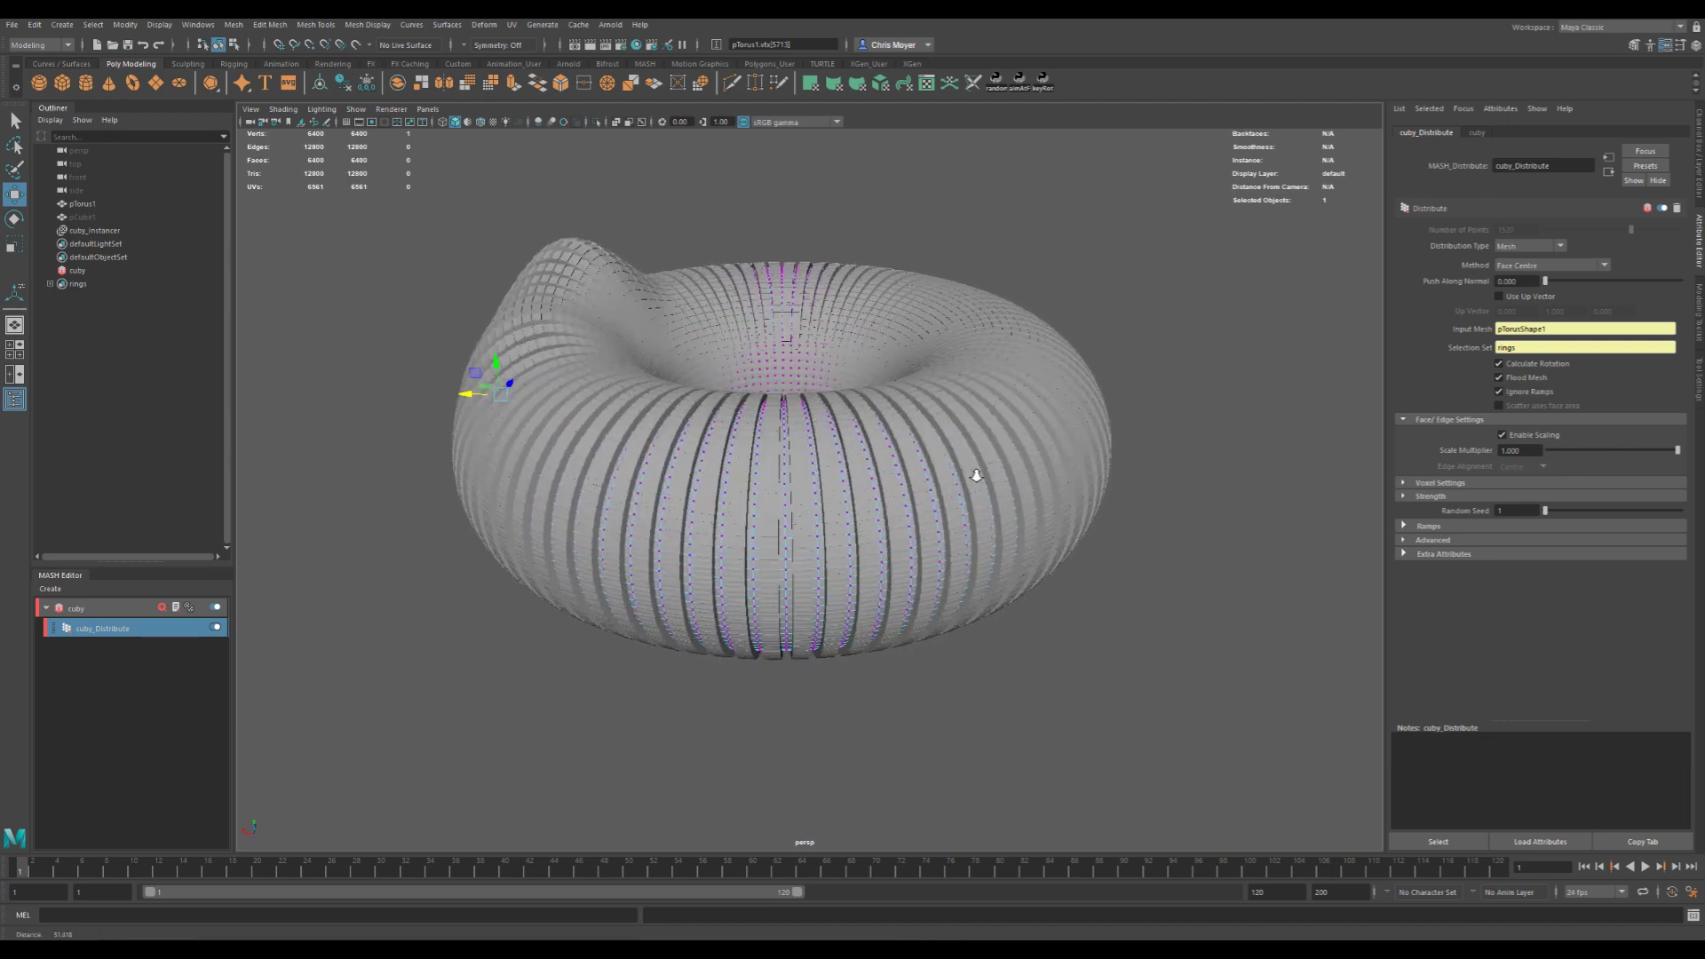
alt+drag(976, 475, 808, 533)
alt+drag(595, 478, 711, 475)
alt+right_drag(710, 475, 823, 460)
alt+drag(823, 460, 838, 428)
alt+middle_drag(834, 341, 873, 509)
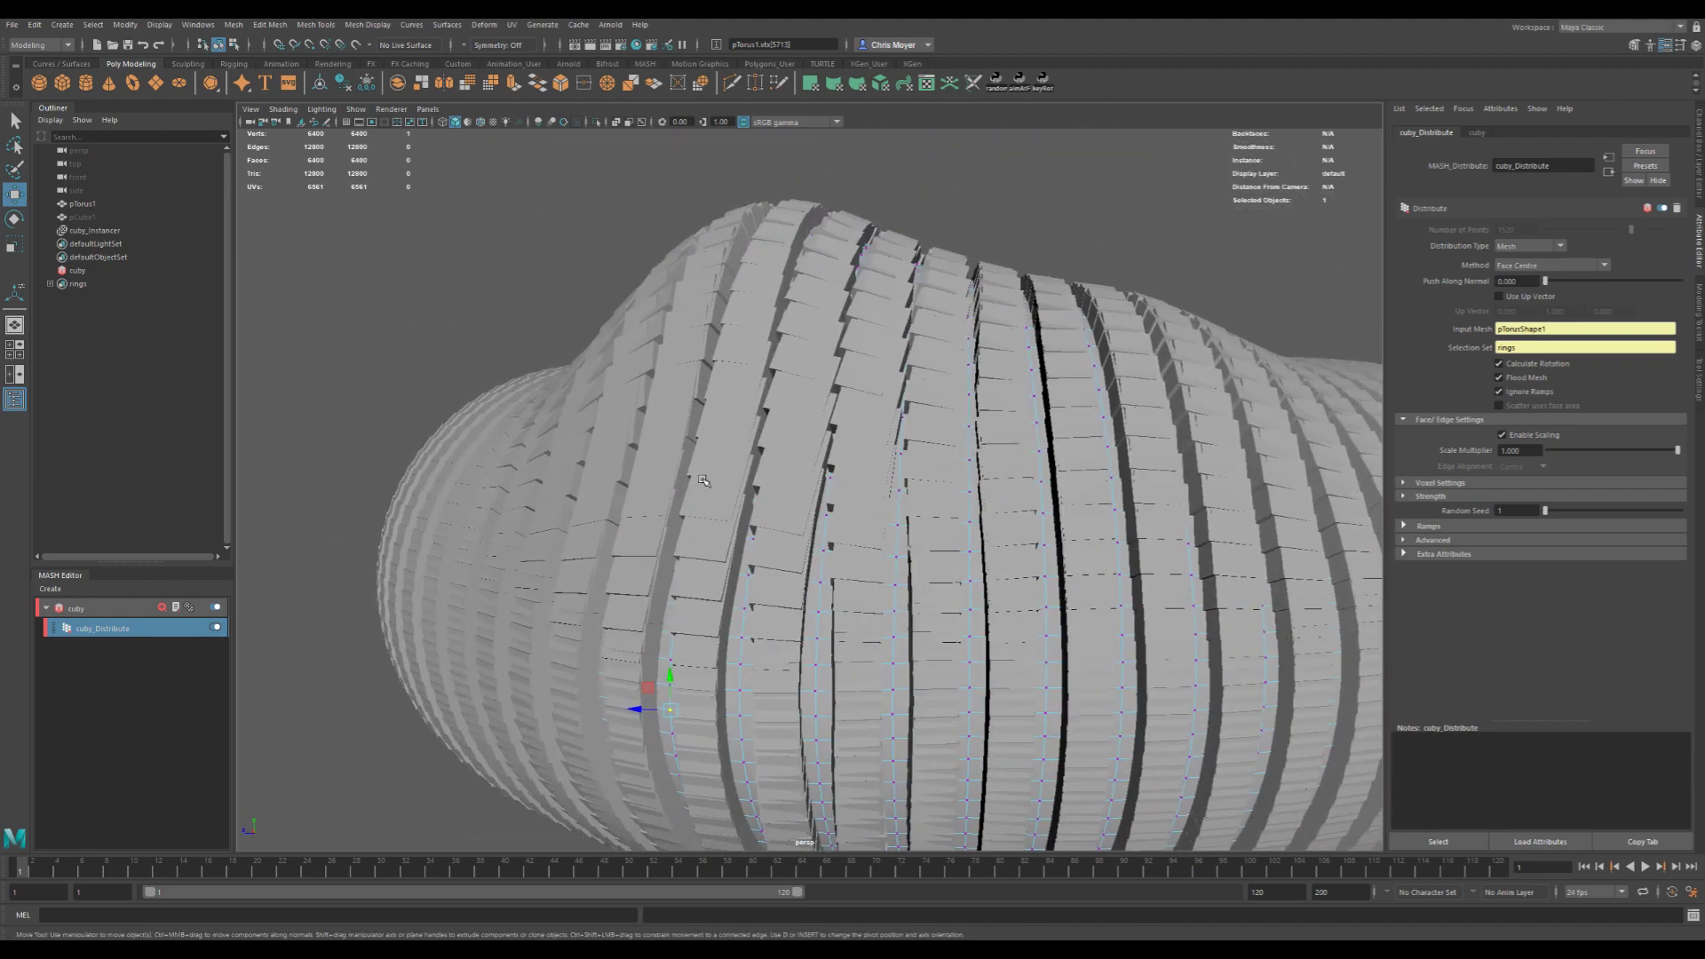
alt+drag(883, 418, 820, 511)
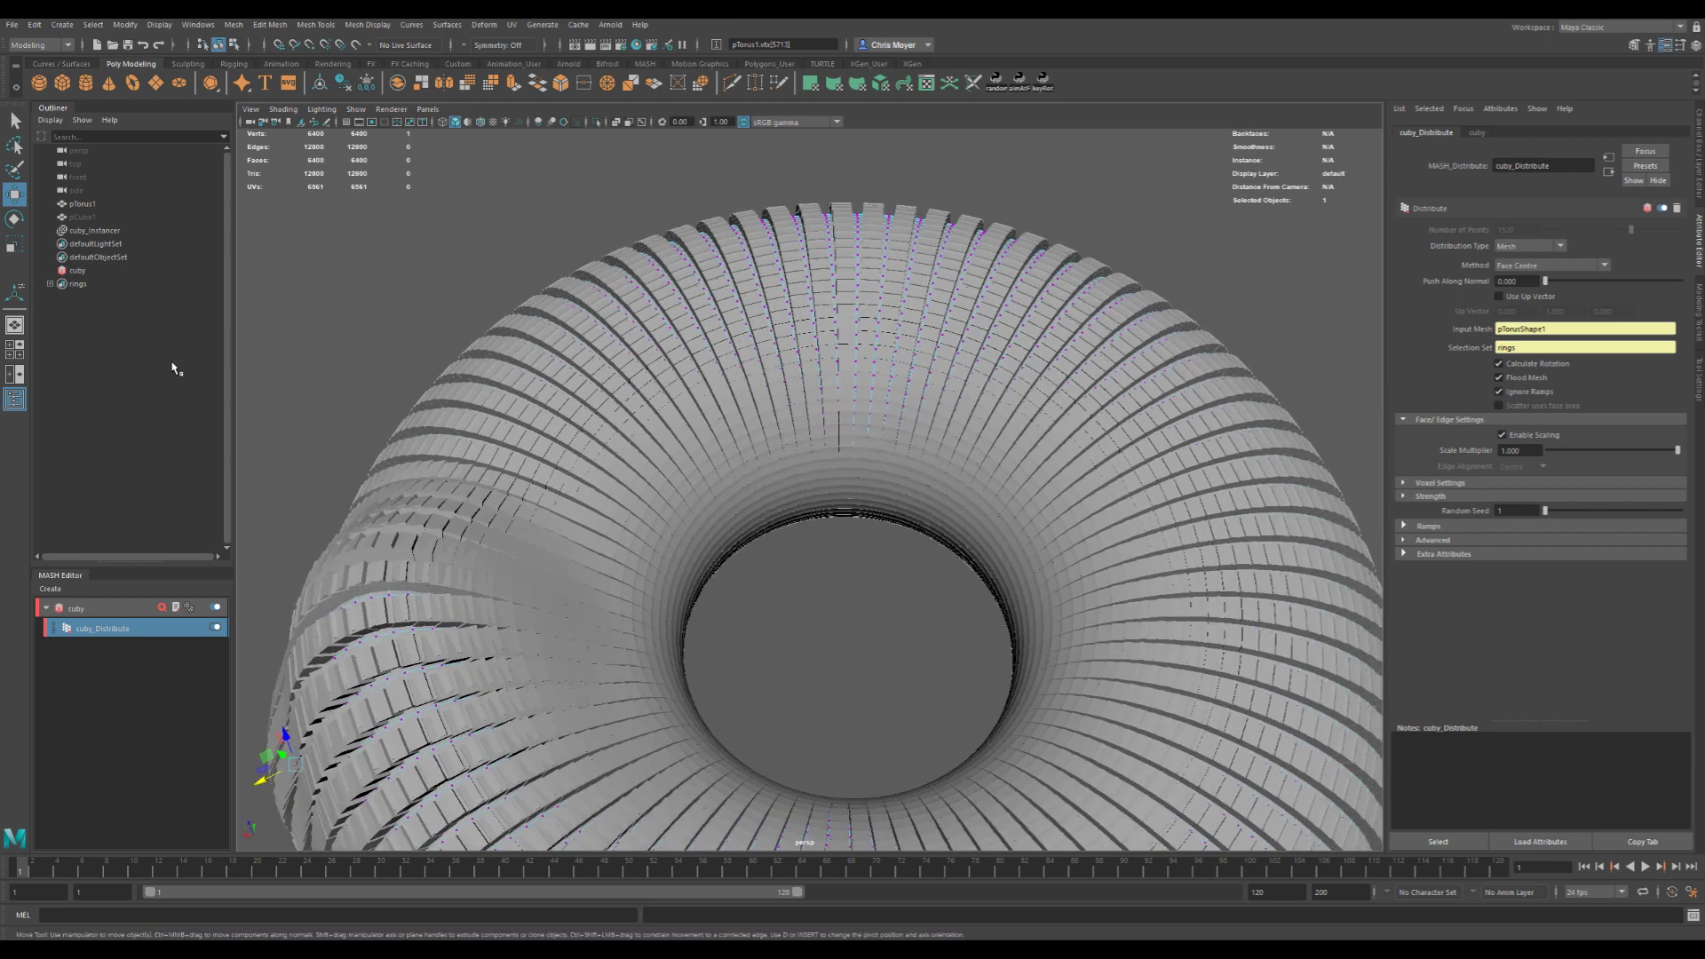
- Set the source cube pCube1's Scale X to 1 and check the cube rows near the bulge
click(95, 219)
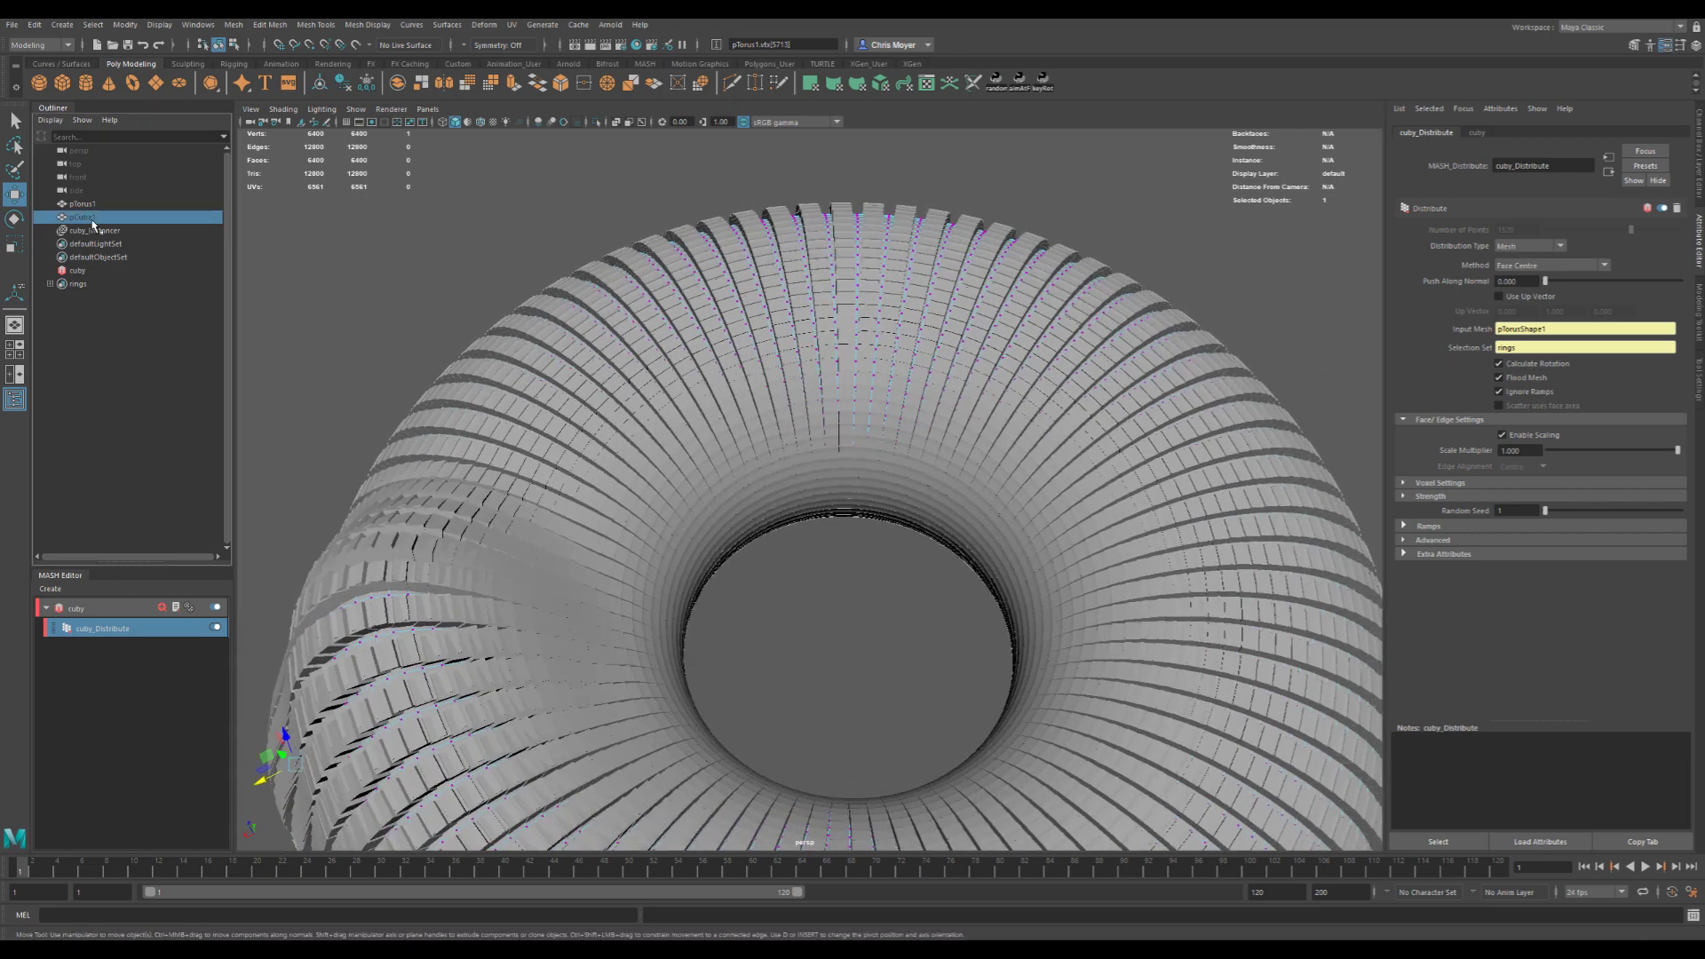
click(1701, 160)
click(1662, 209)
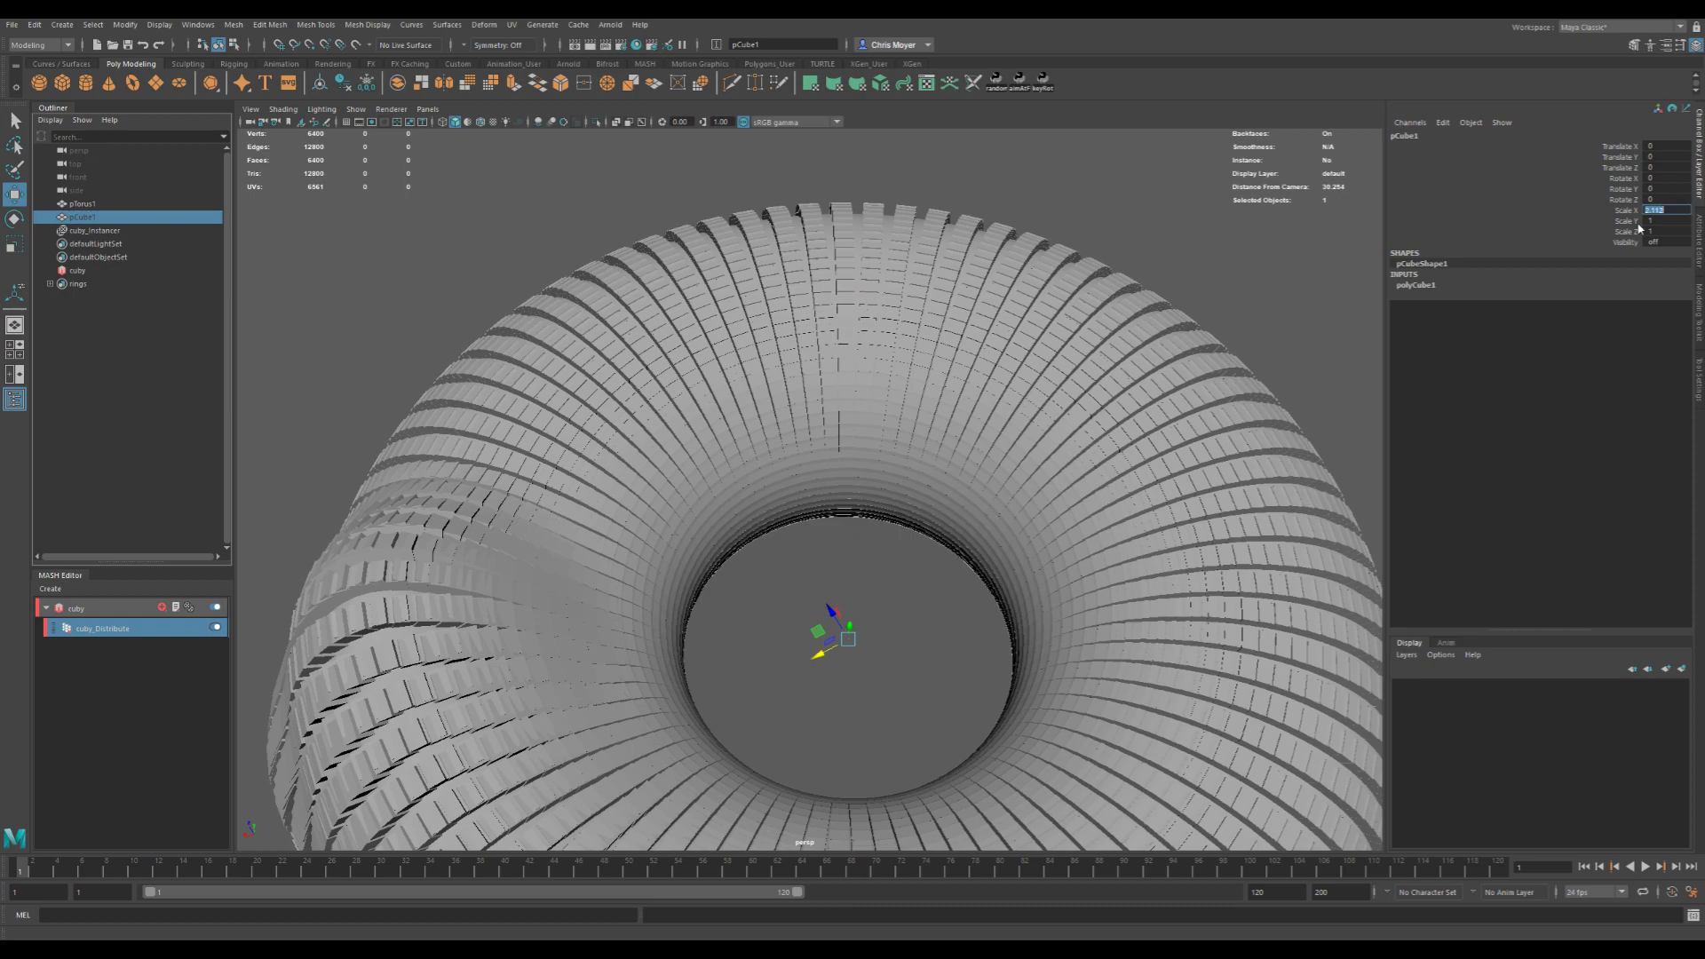
text(1)
key(Return)
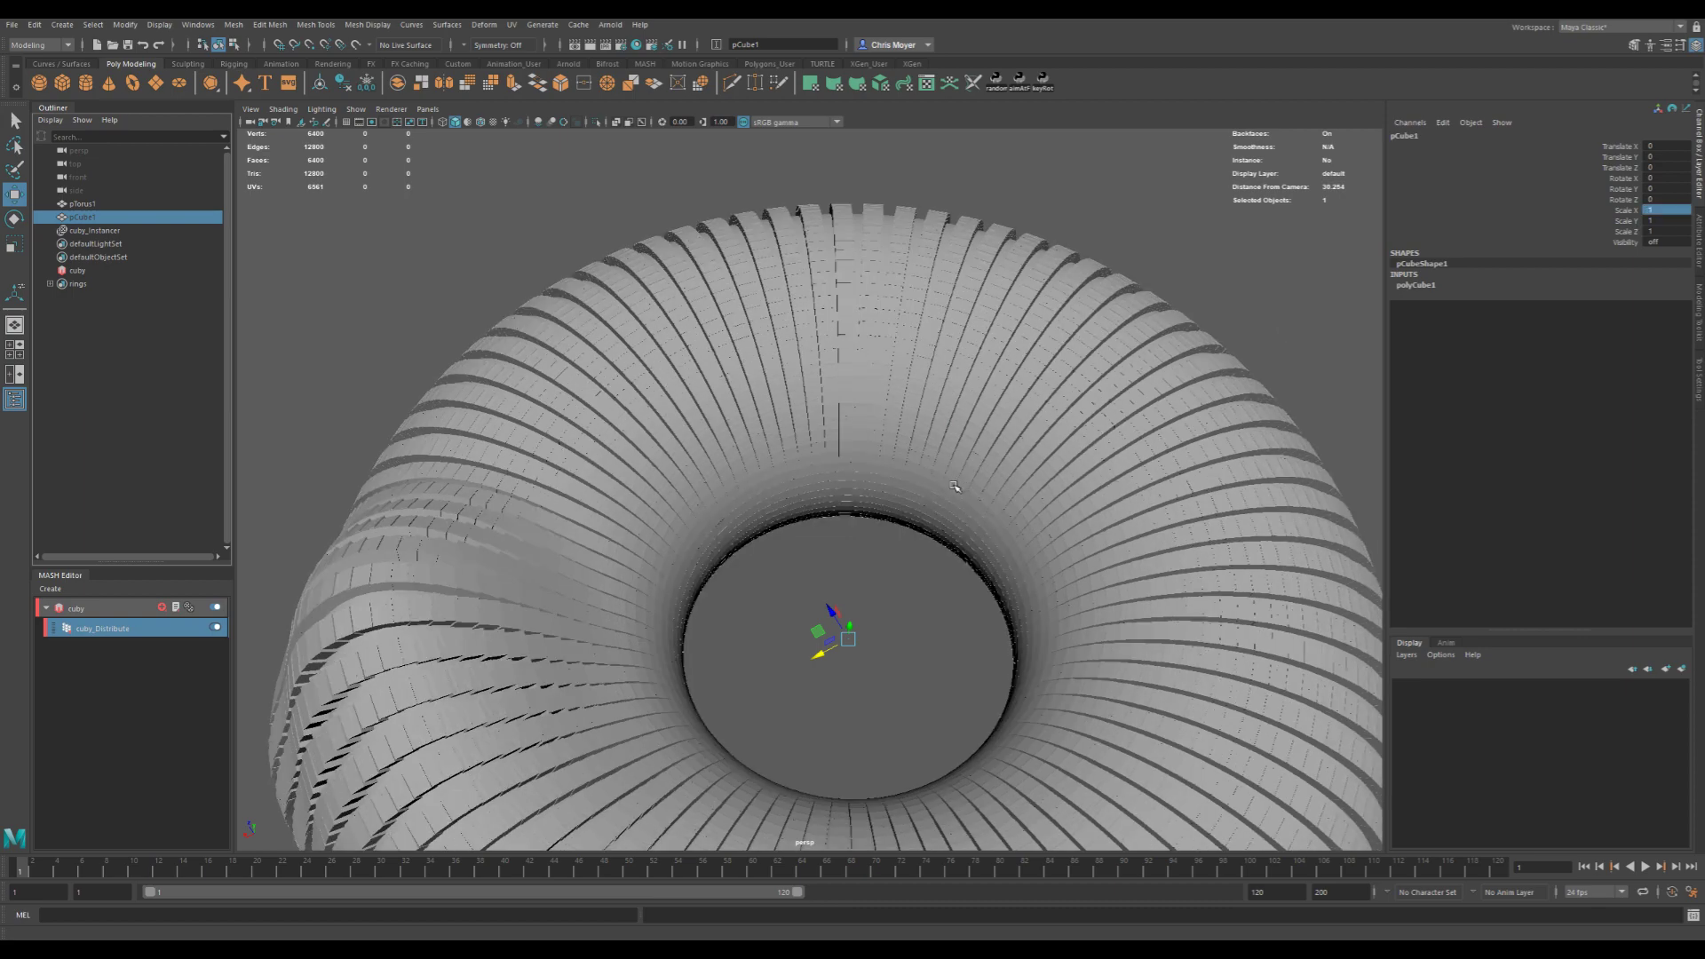
alt+drag(957, 485, 890, 442)
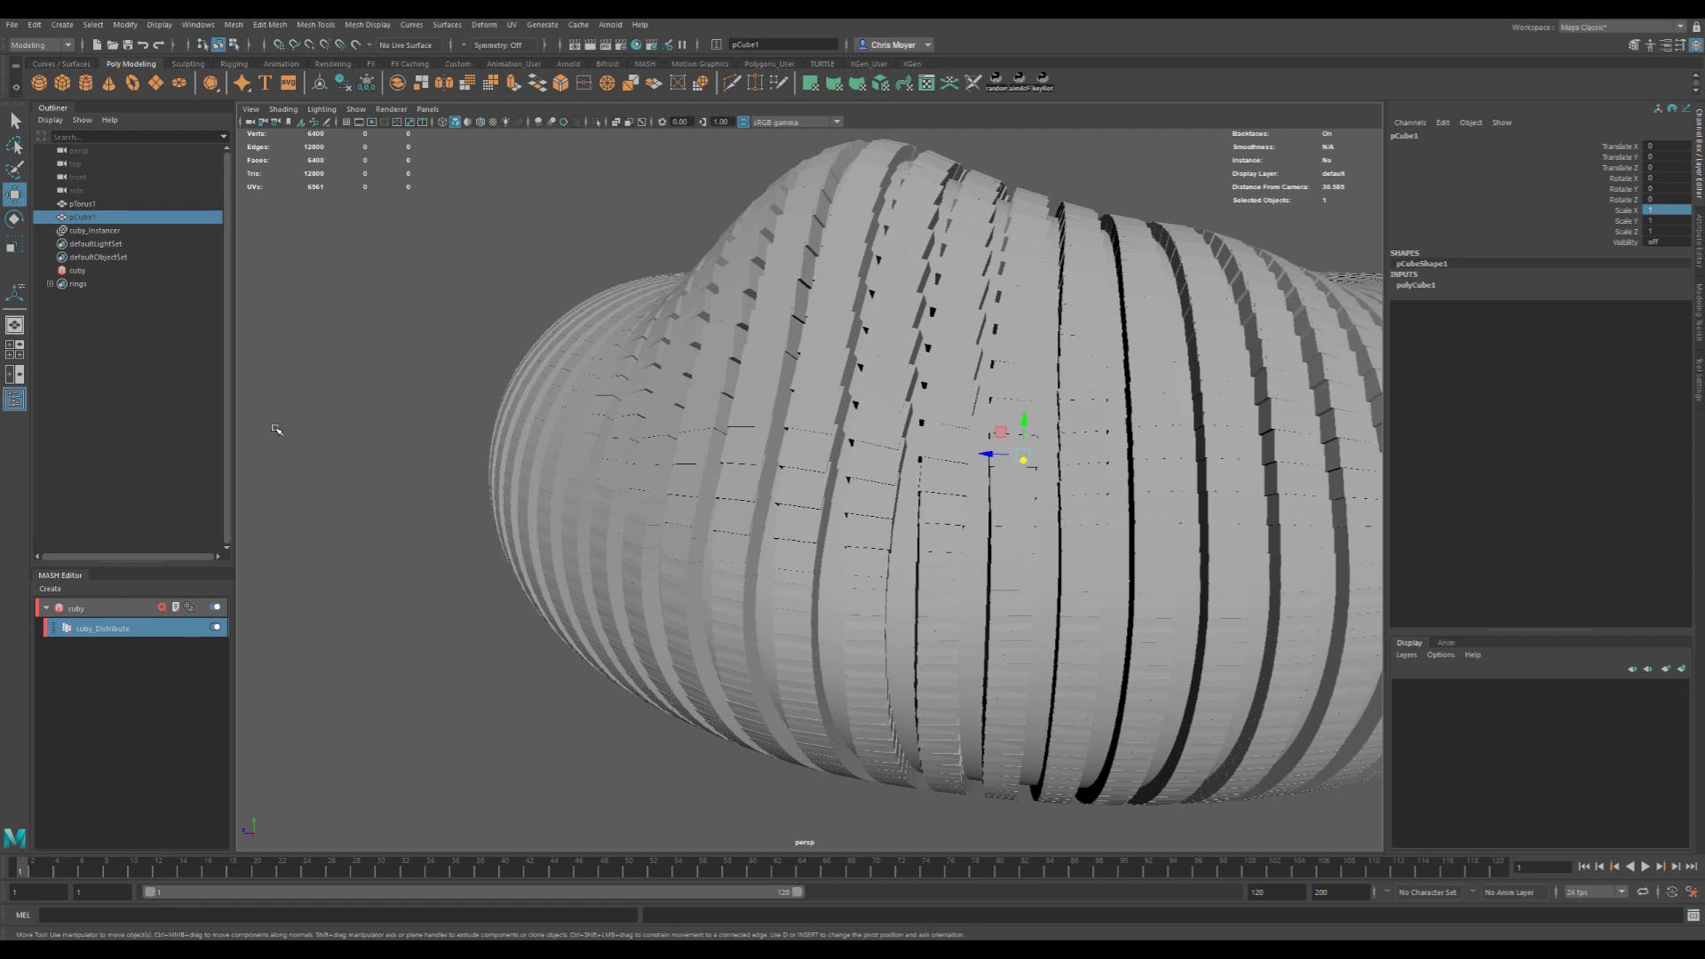
- Try raising the Distribute node's Push Along Normal to about 1.97 and inspect the pushed-out cubes around the torus
key(ctrl+a)
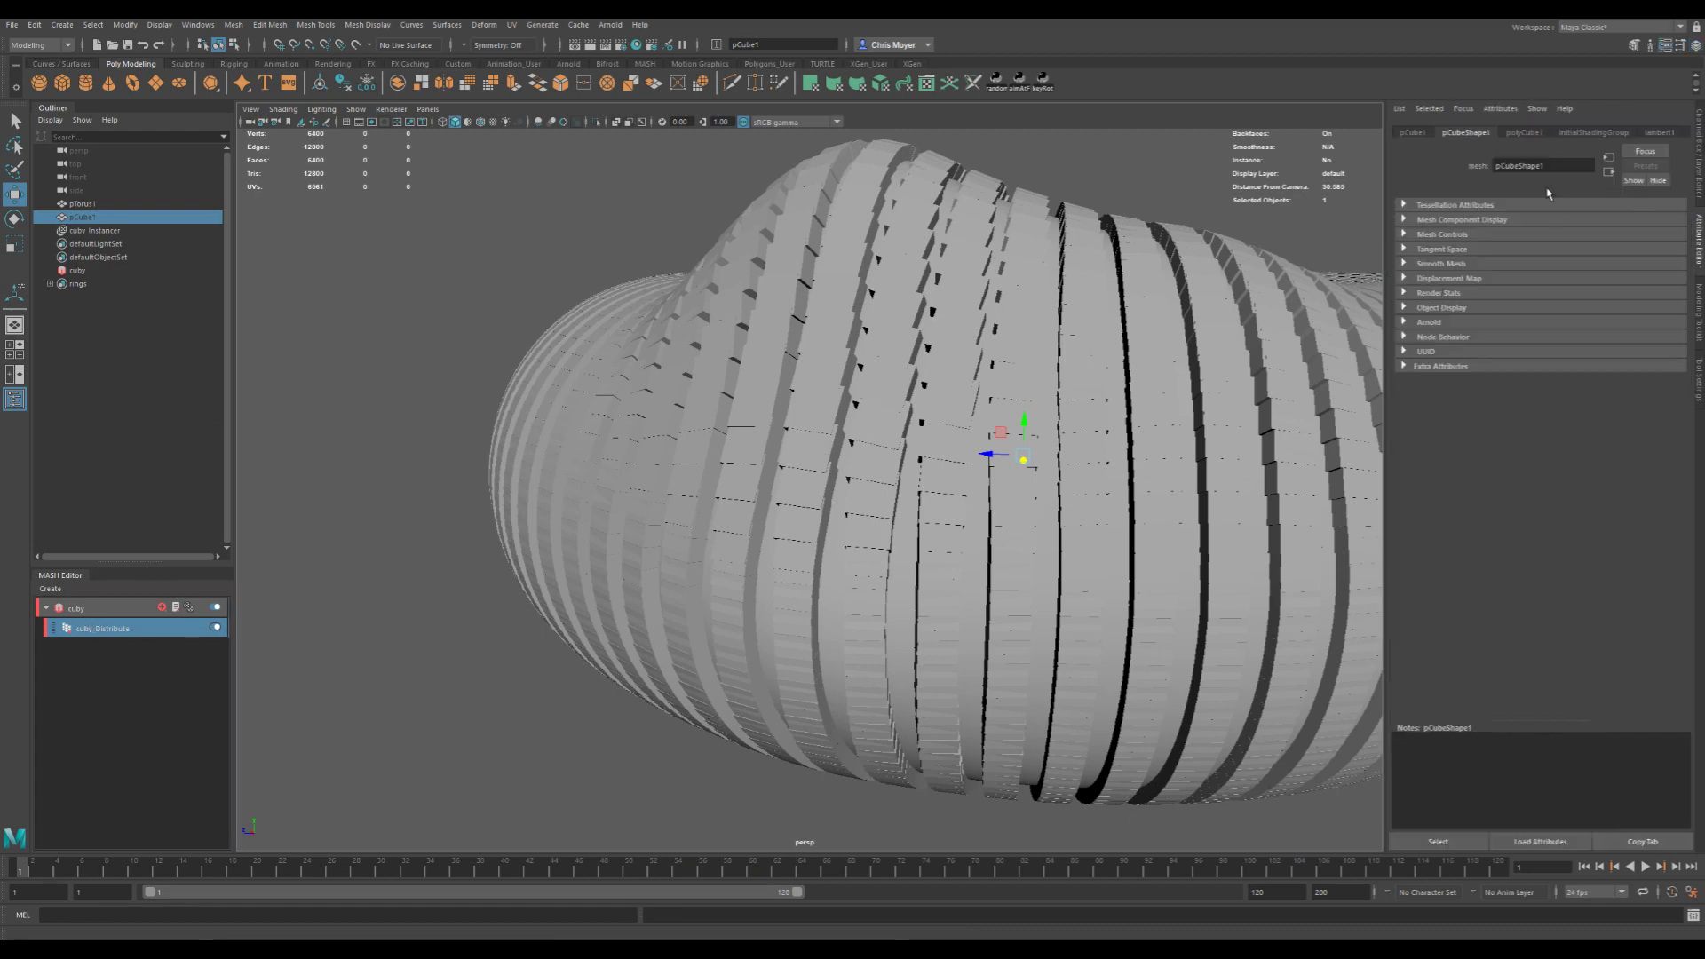
click(123, 628)
mouse_move(1122, 480)
alt+mouse_down()
mouse_move(1027, 418)
mouse_move(1139, 422)
mouse_move(1144, 458)
alt+mouse_up()
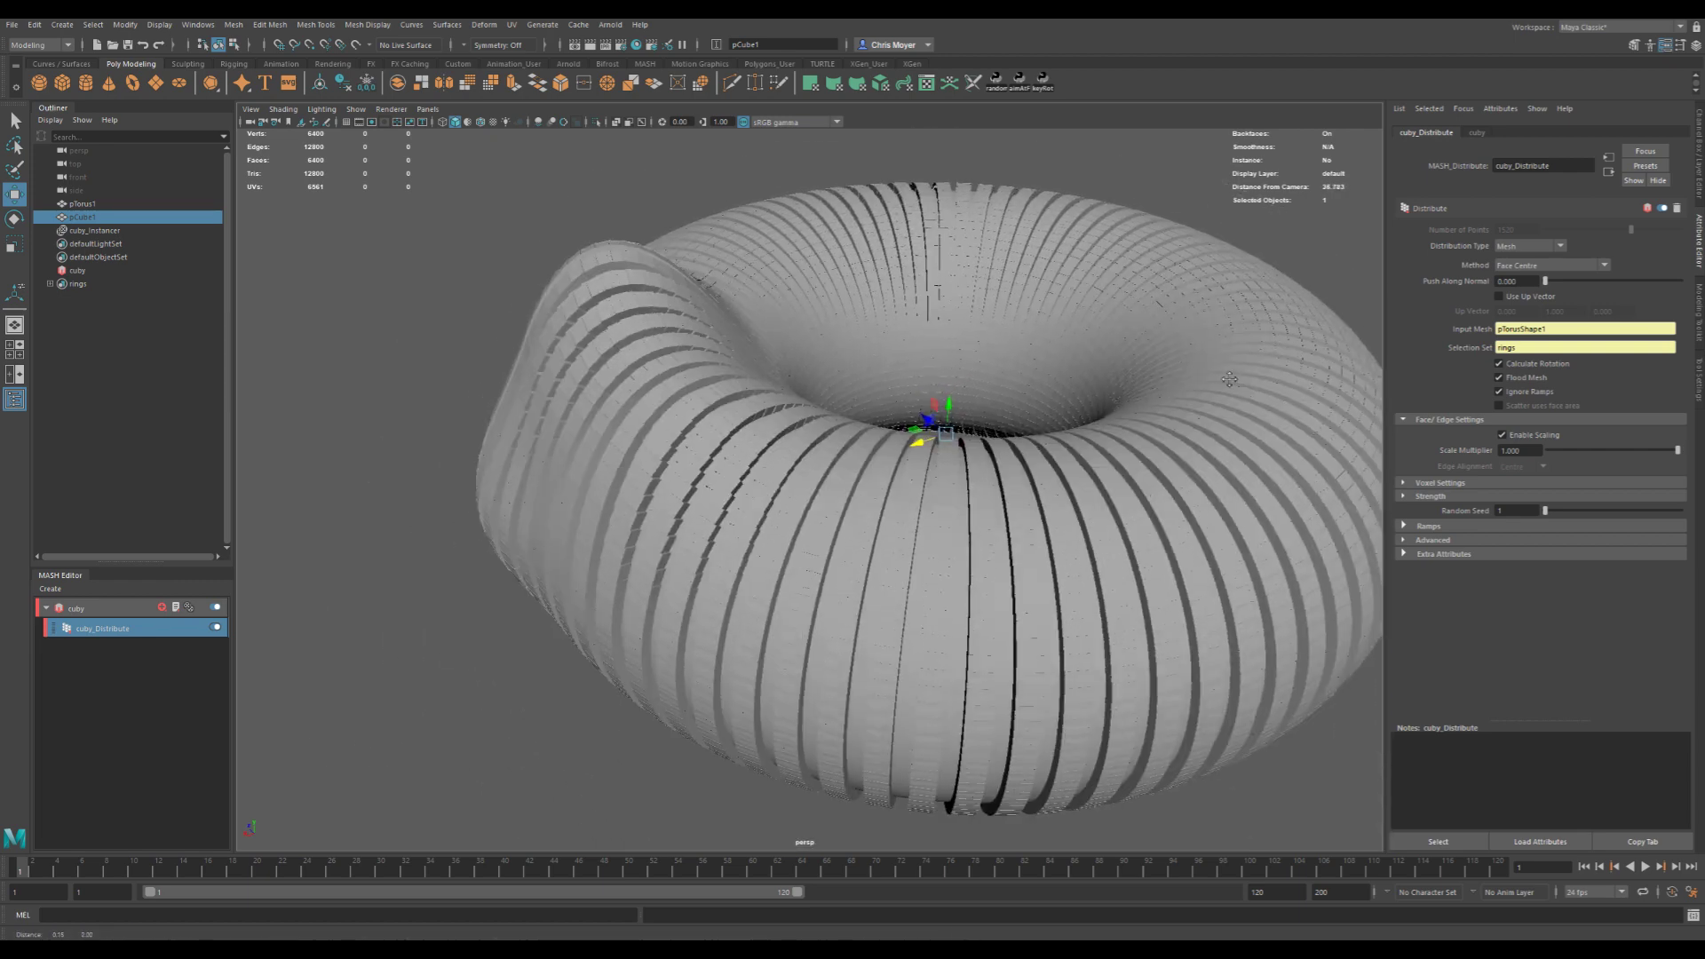
drag(1546, 280, 1677, 282)
alt+drag(1110, 497, 1141, 515)
mouse_move(801, 477)
alt+mouse_down()
mouse_move(1040, 462)
mouse_move(925, 443)
mouse_move(796, 454)
alt+mouse_up()
alt+drag(810, 494, 821, 487)
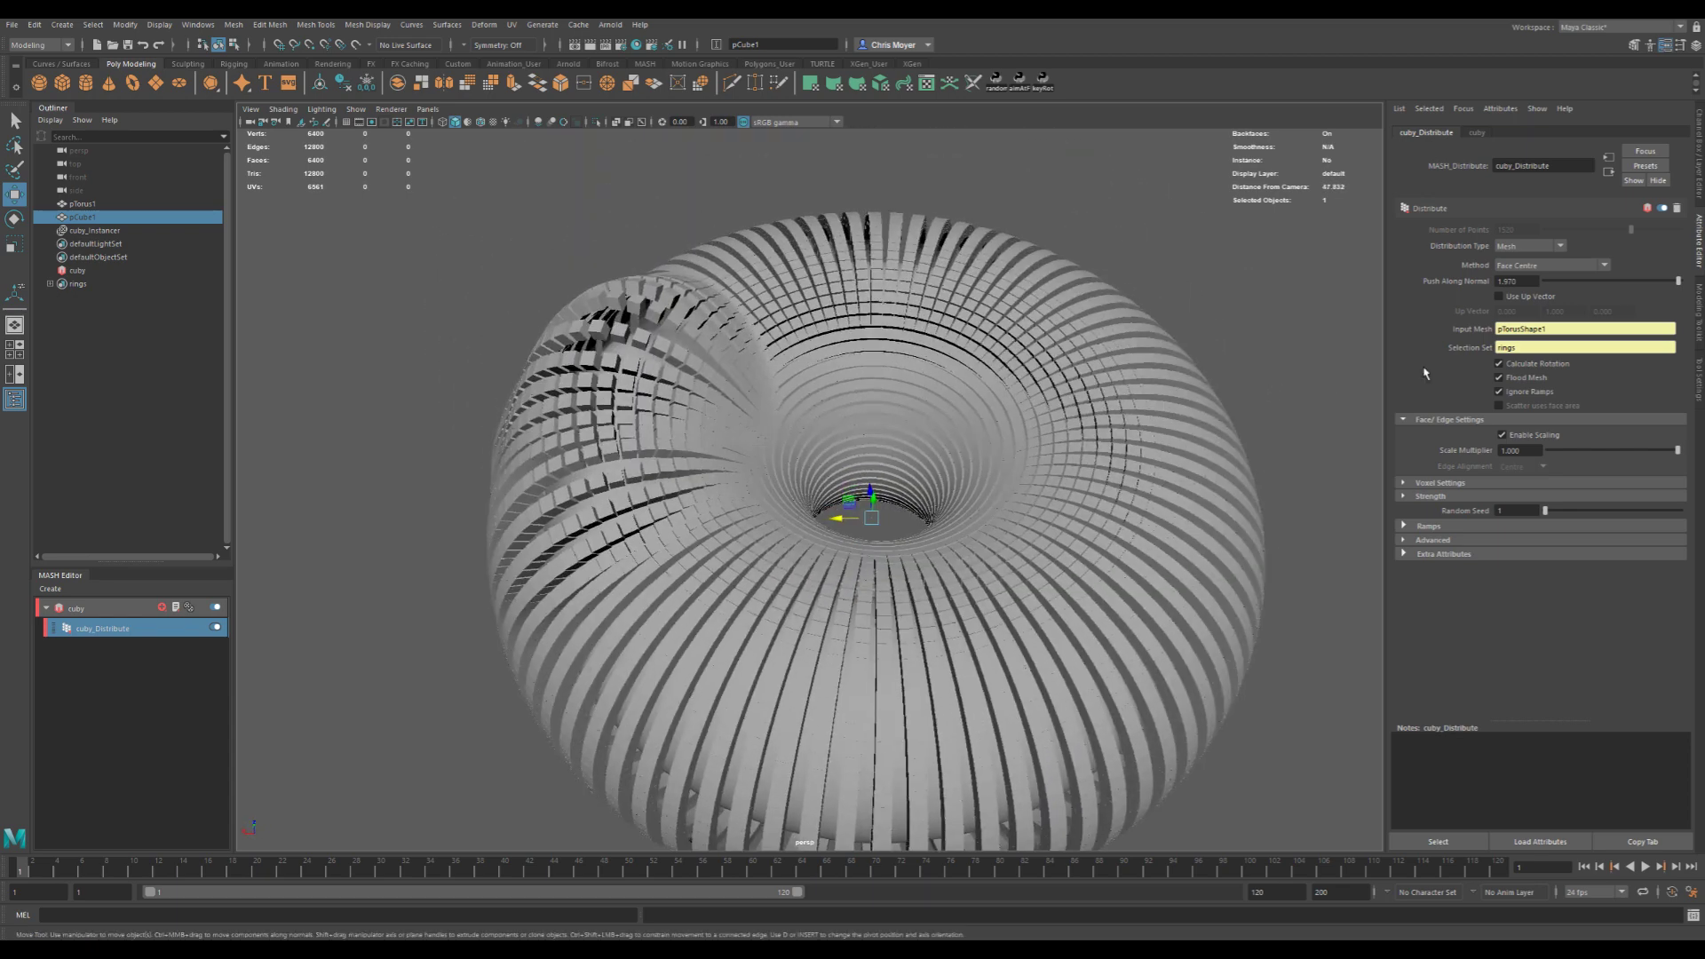
- Reset the Distribute node's Push Along Normal to 0
click(1516, 281)
text(0)
key(Return)
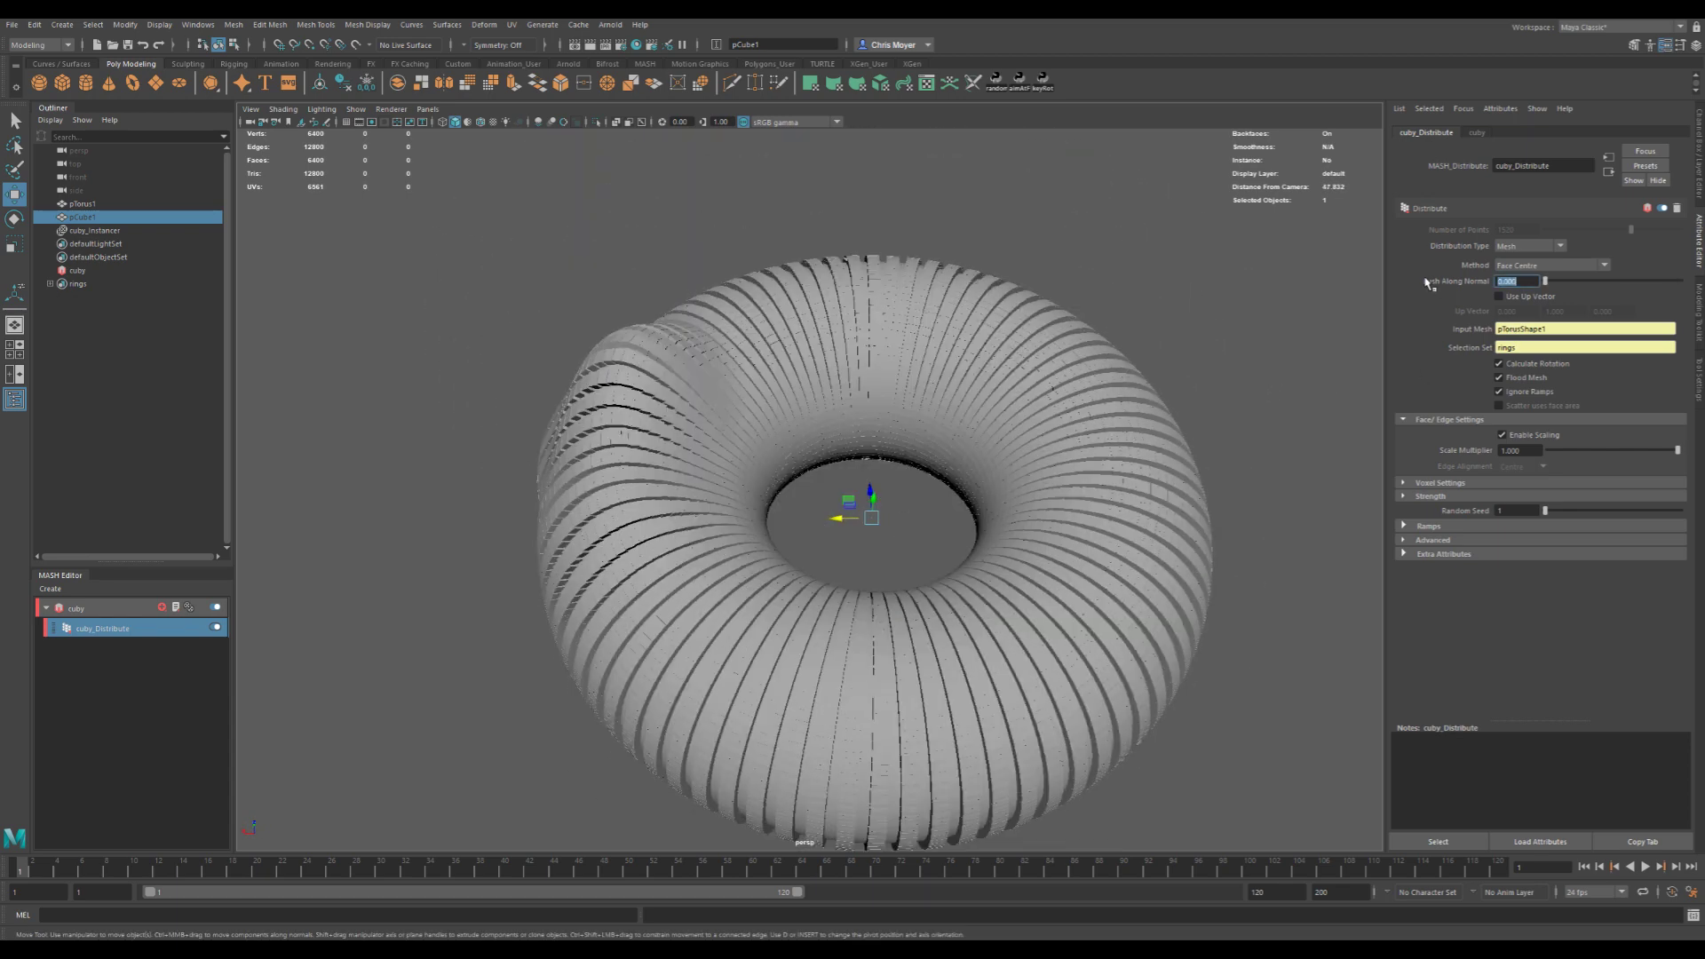
- Disconnect the rings selection set from the Distribute node and disable scaling in its Face/Edge settings
click(1526, 350)
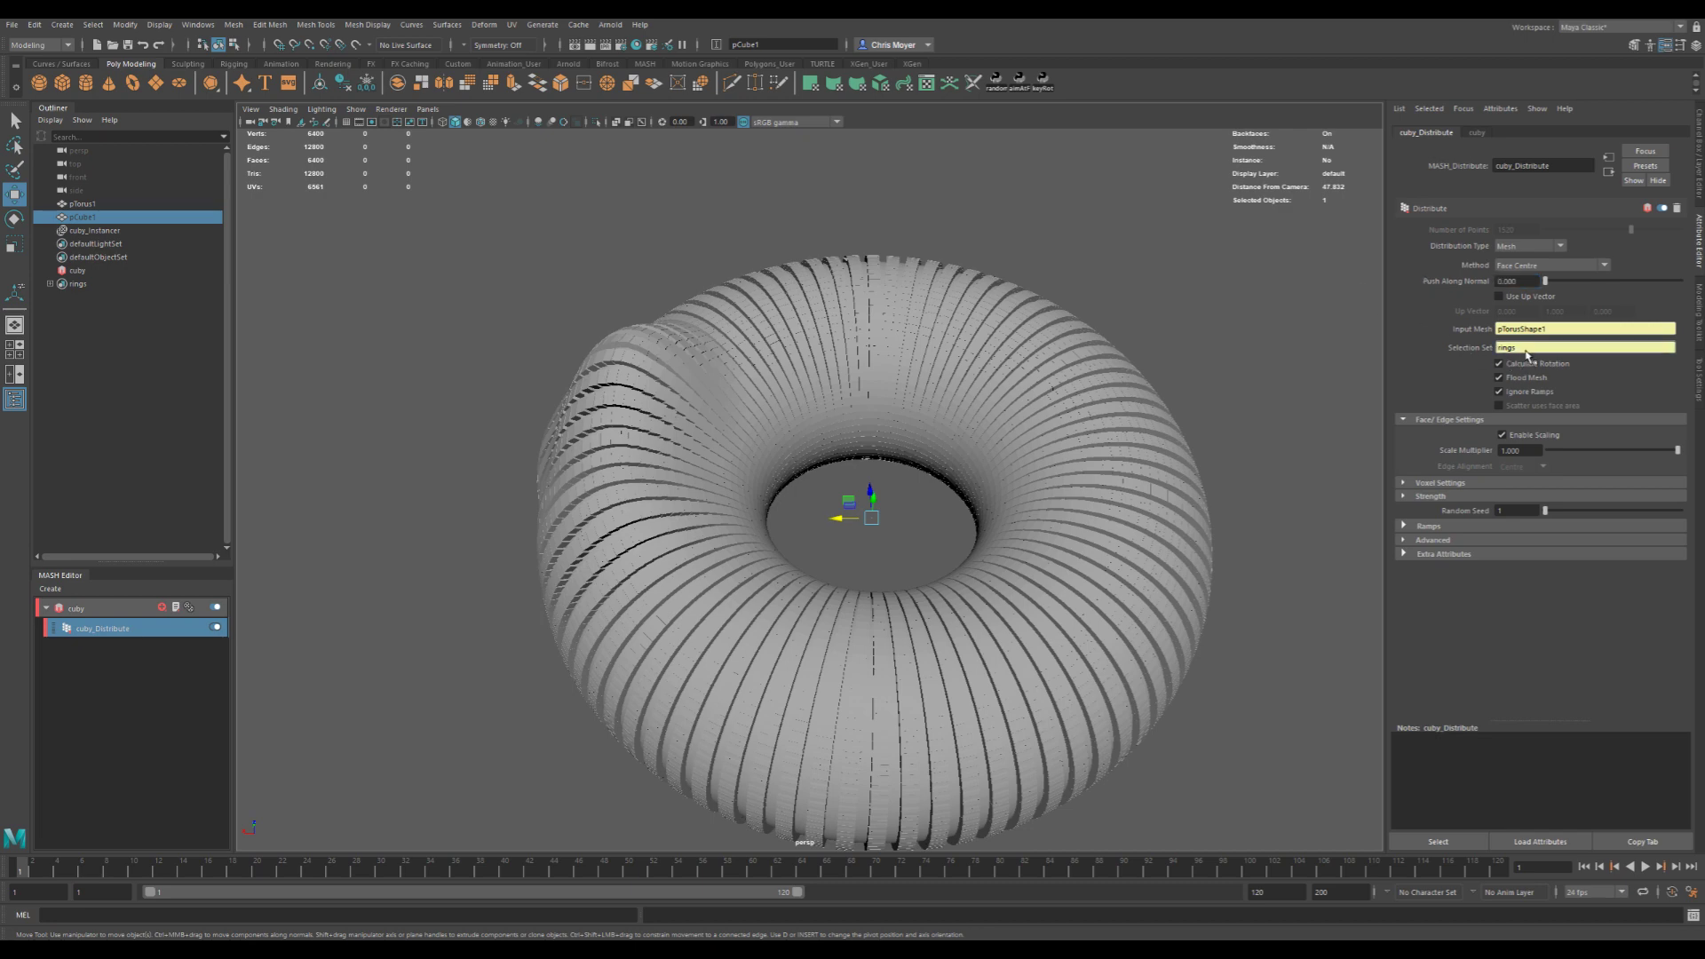
right_click(1526, 351)
click(1554, 370)
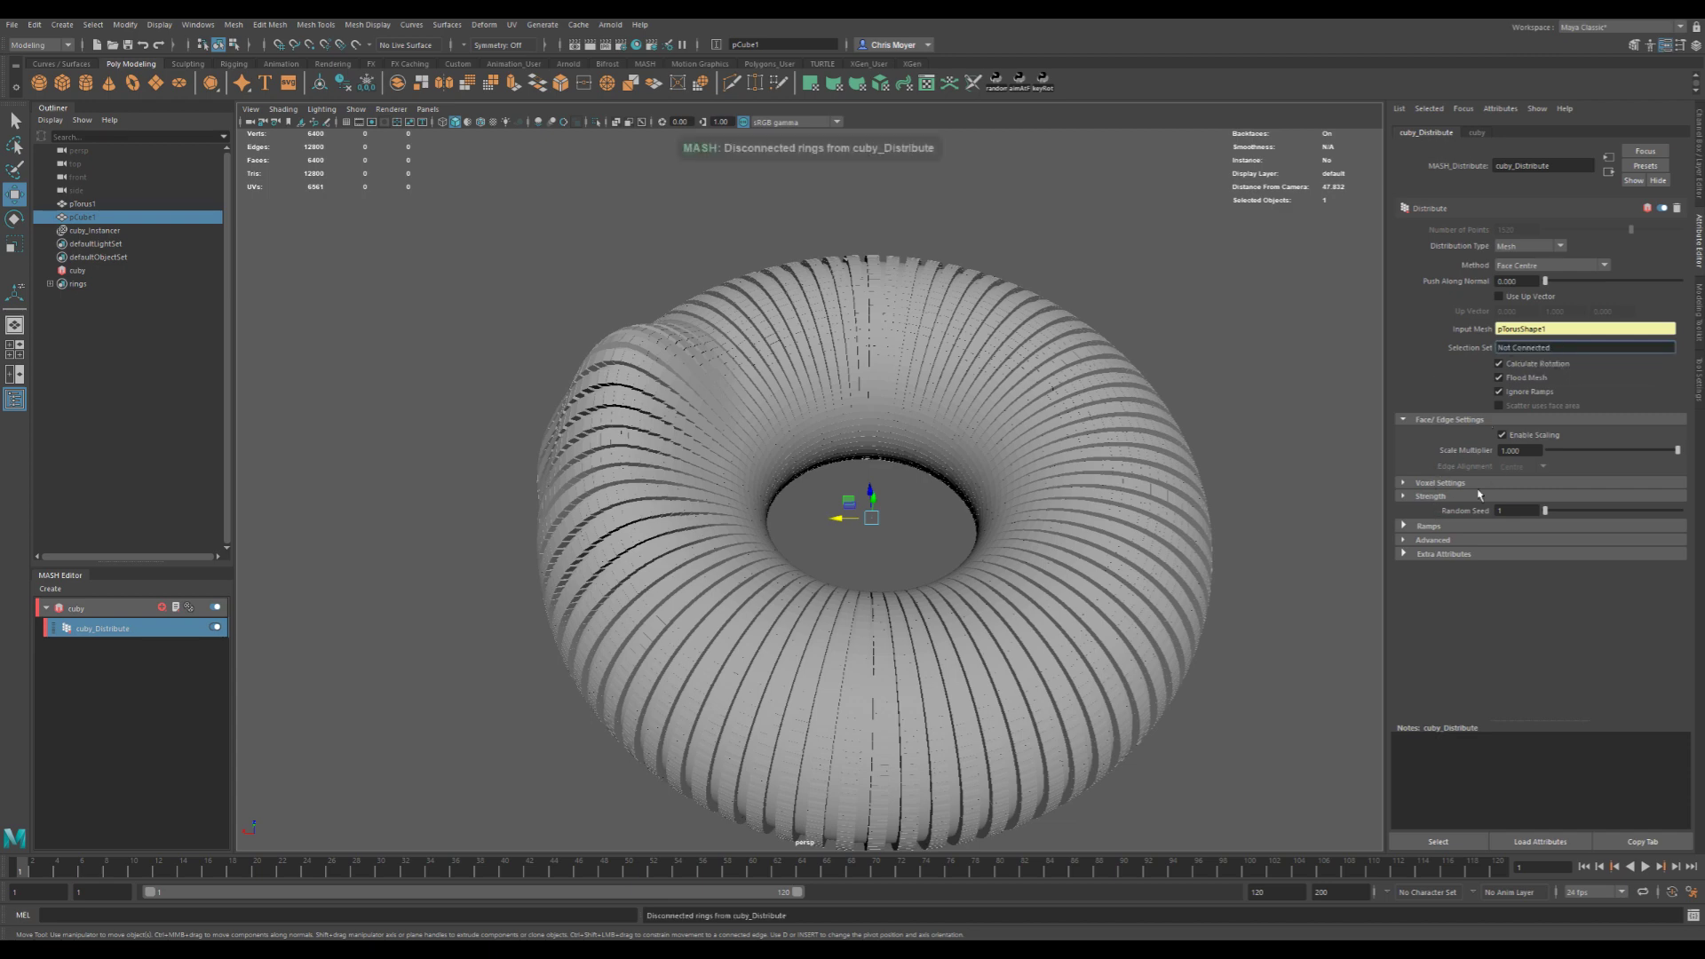
click(1524, 437)
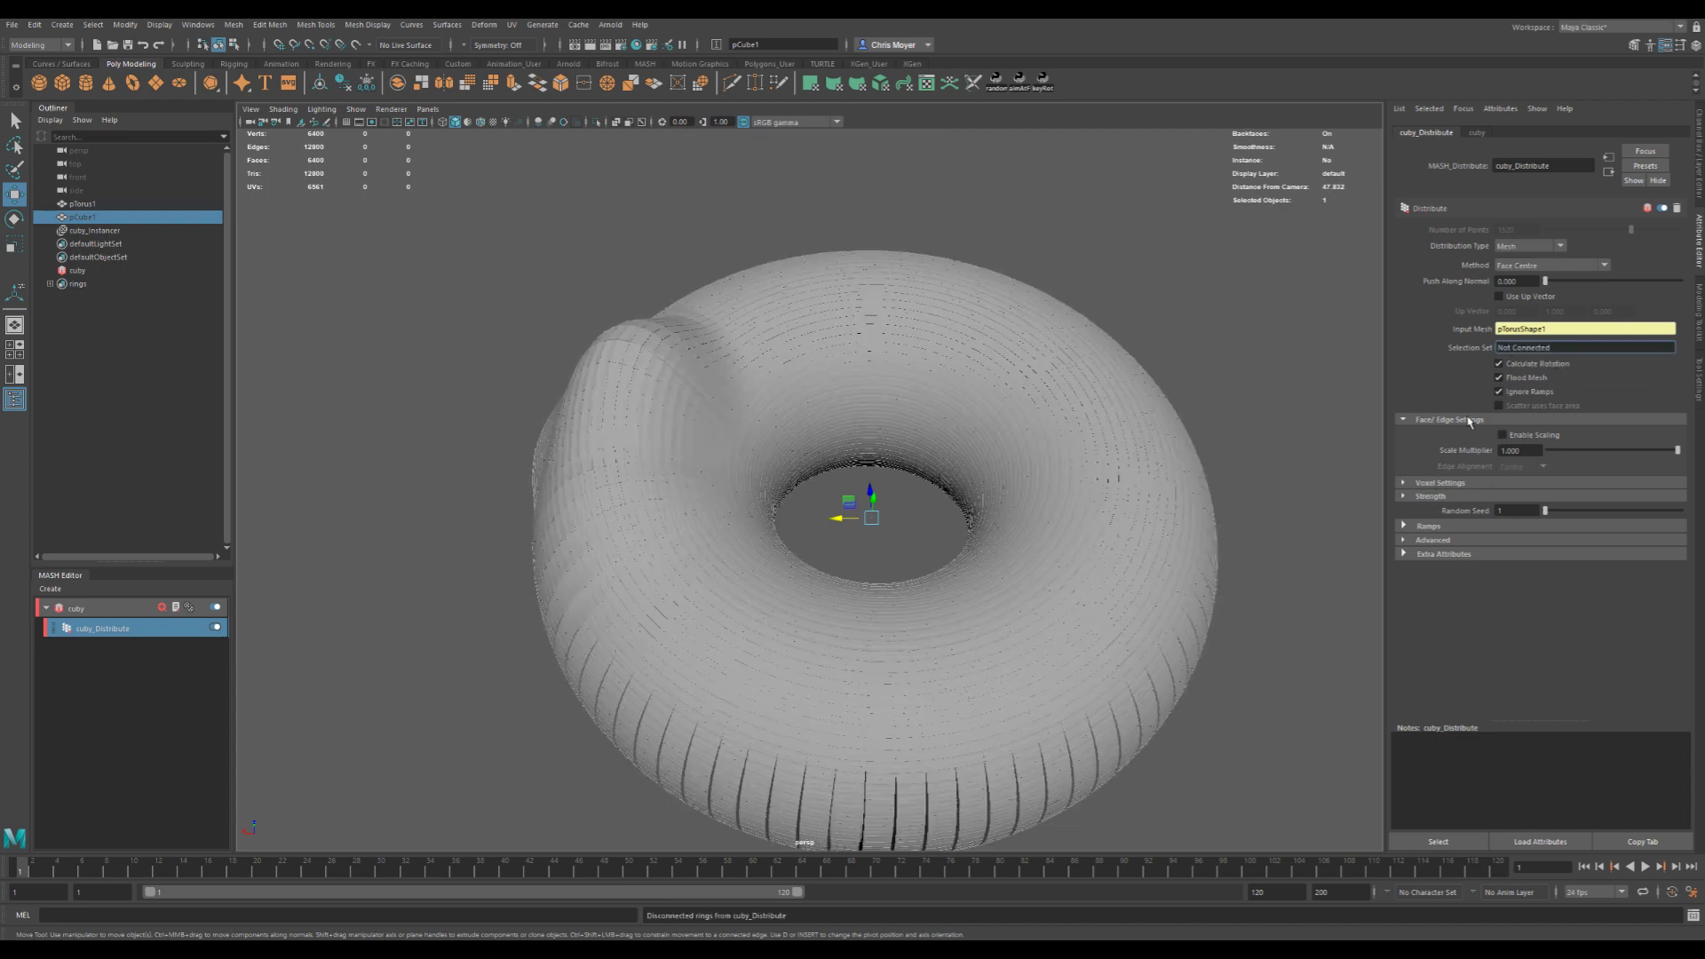
click(1532, 435)
click(1532, 434)
click(1477, 421)
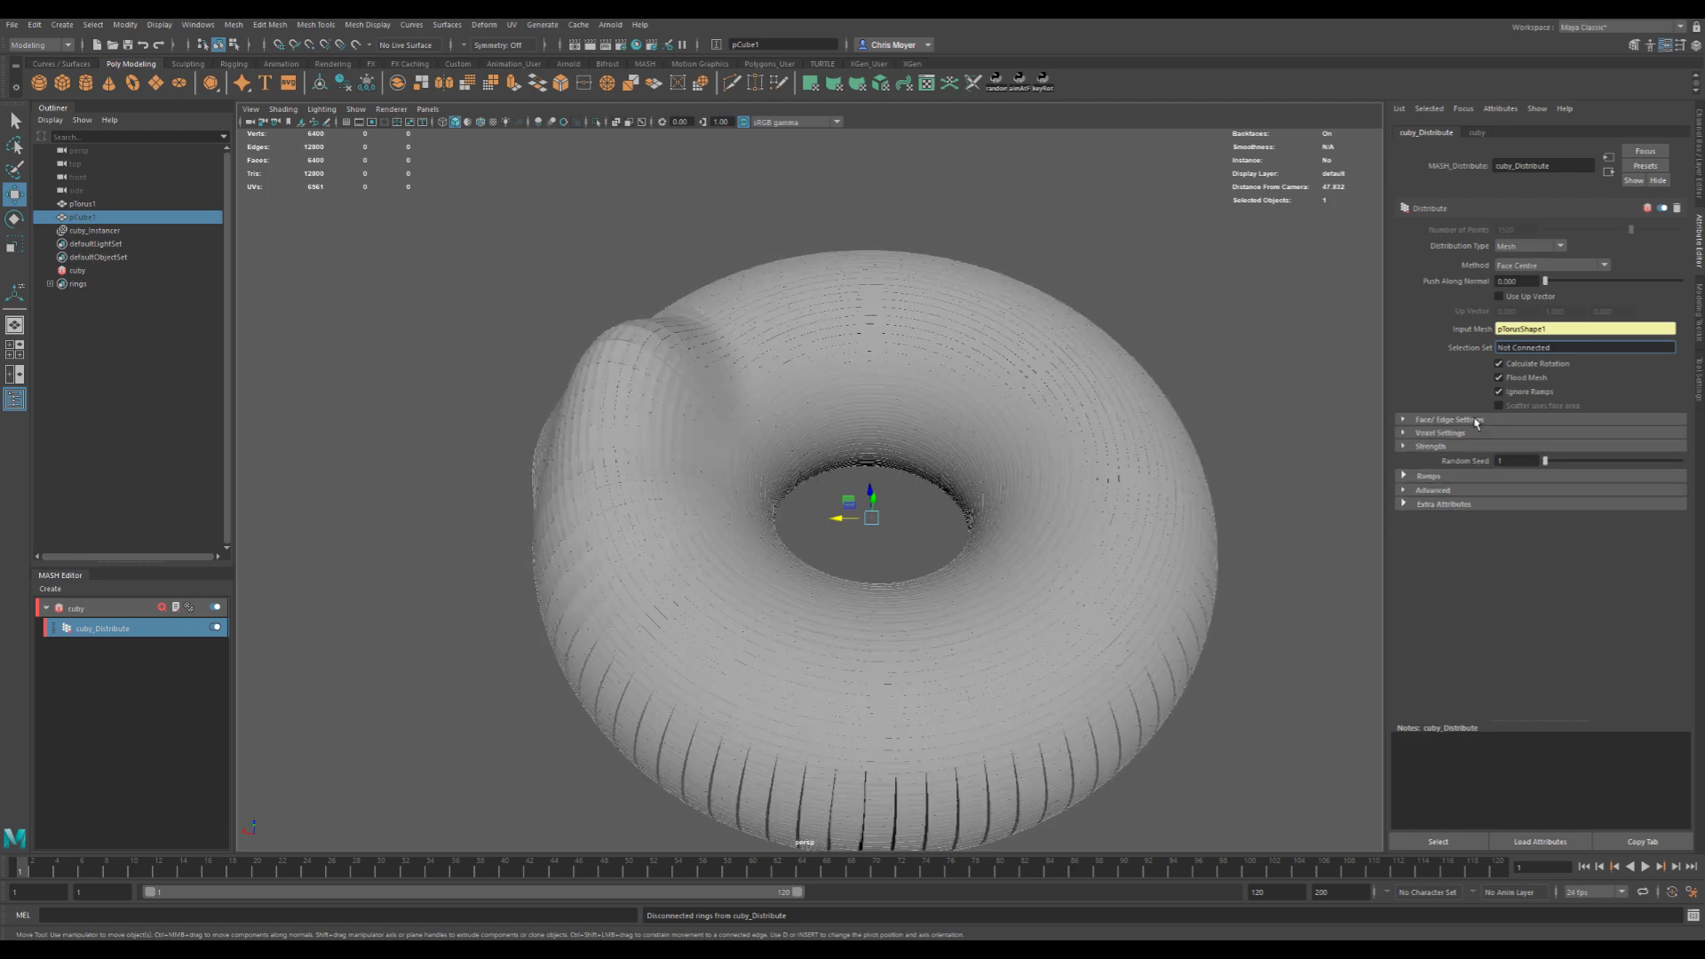
- Set the Distribute method to Voxel and view the cube grid from another angle
click(1524, 265)
click(1551, 347)
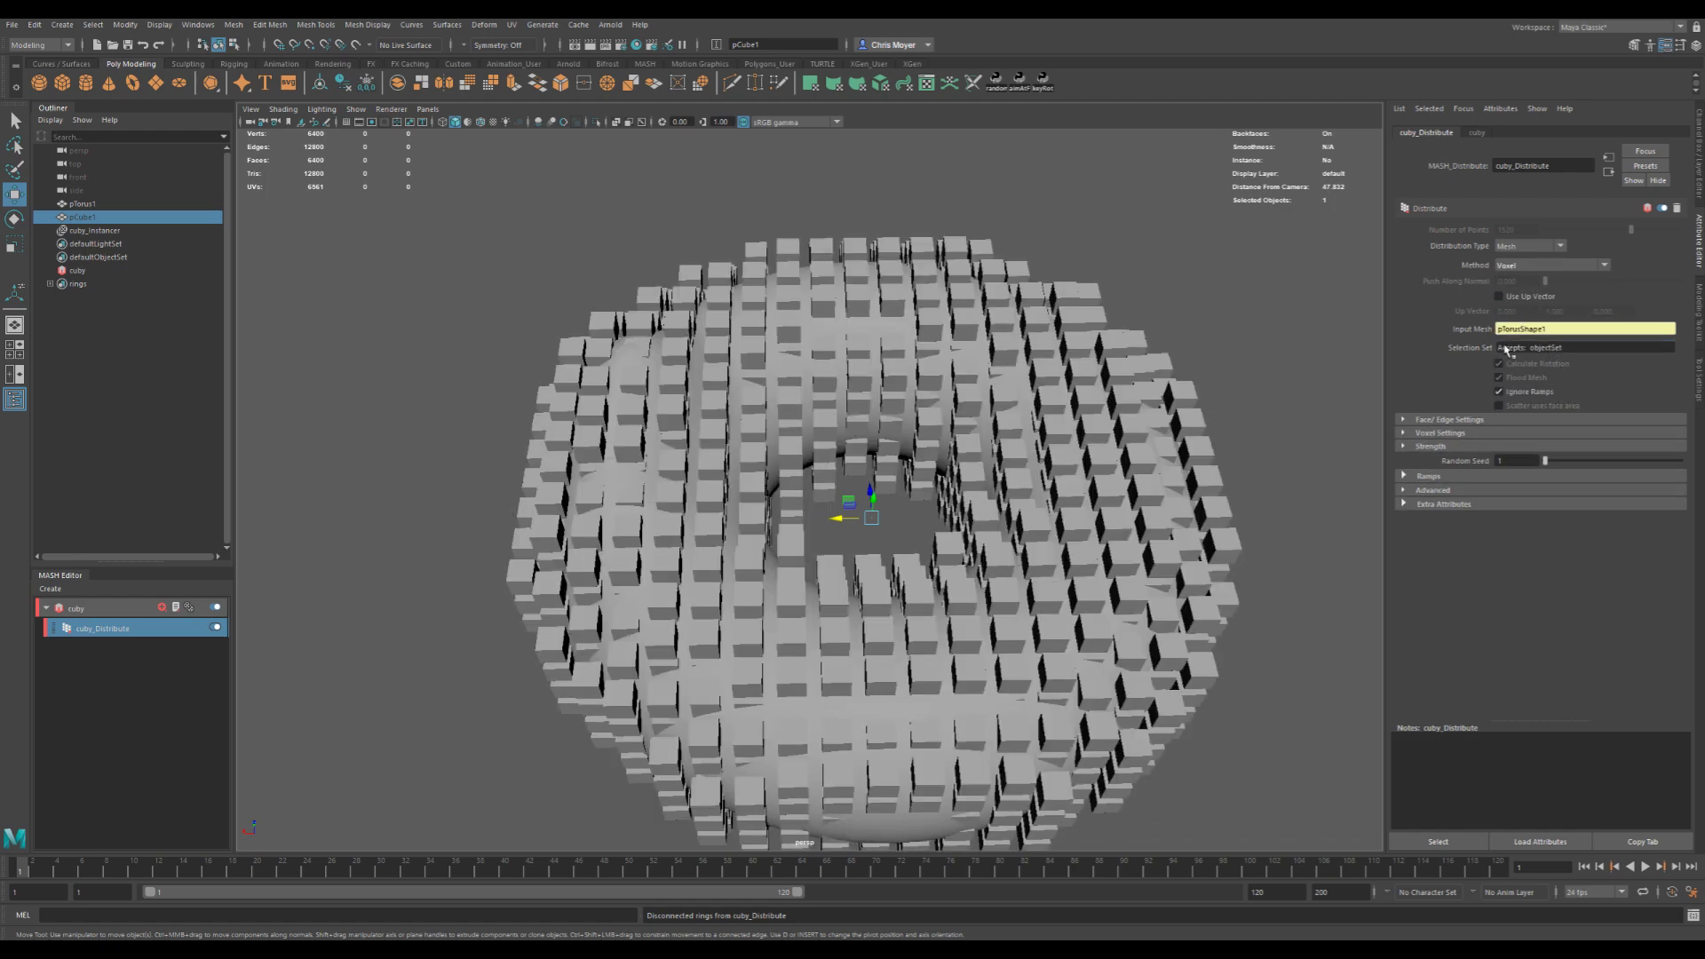
alt+drag(1013, 484, 1076, 480)
mouse_move(975, 491)
alt+mouse_down()
mouse_move(986, 453)
mouse_move(1001, 506)
alt+mouse_up()
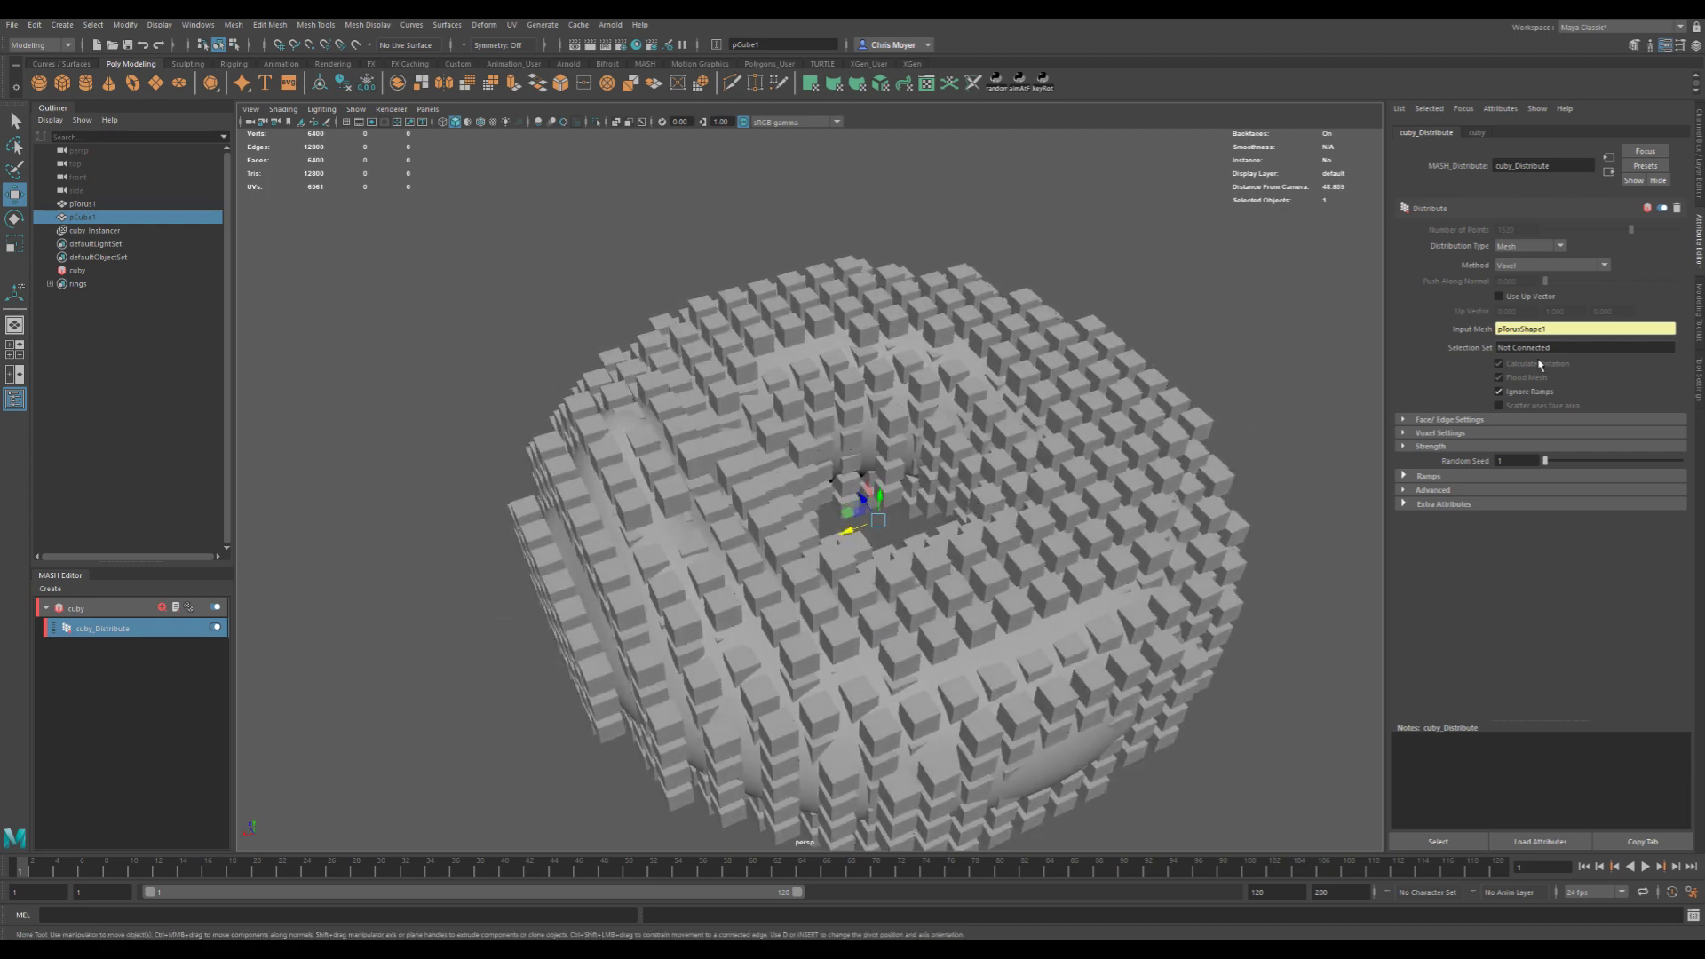
- Expand the voxel settings, try a Voxel Size of 3 and inspect the cube spacing around the torus
click(1440, 434)
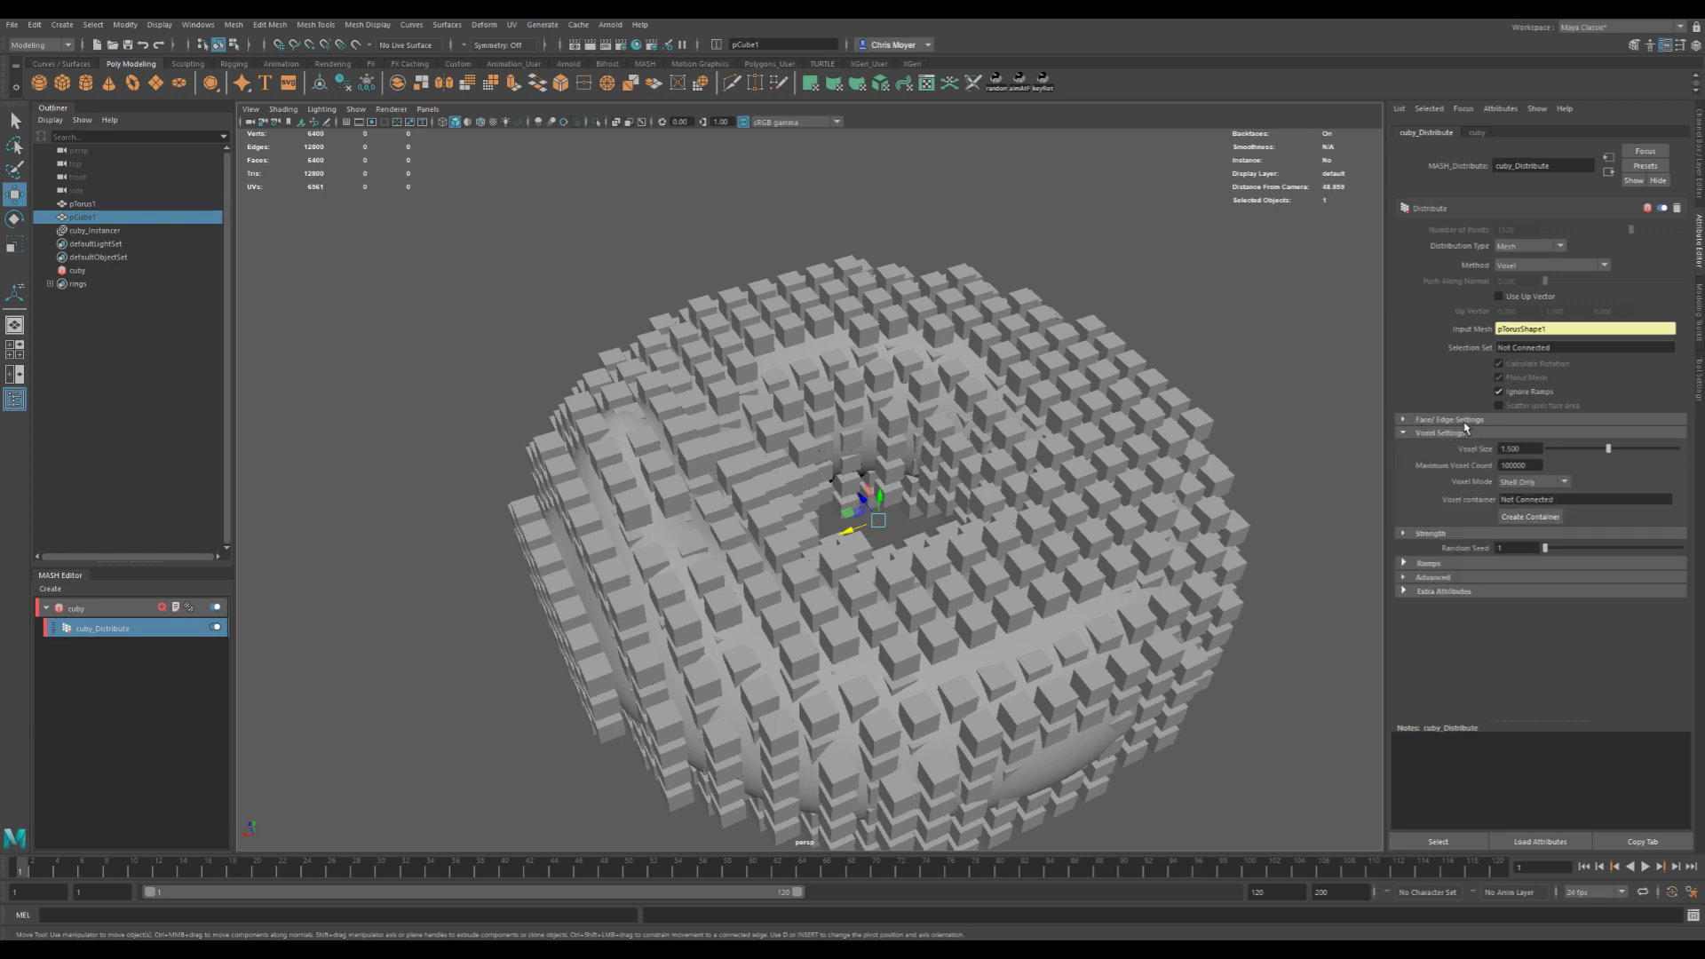
drag(1610, 450, 1687, 456)
alt+drag(1130, 503, 1010, 511)
alt+drag(1145, 495, 1154, 448)
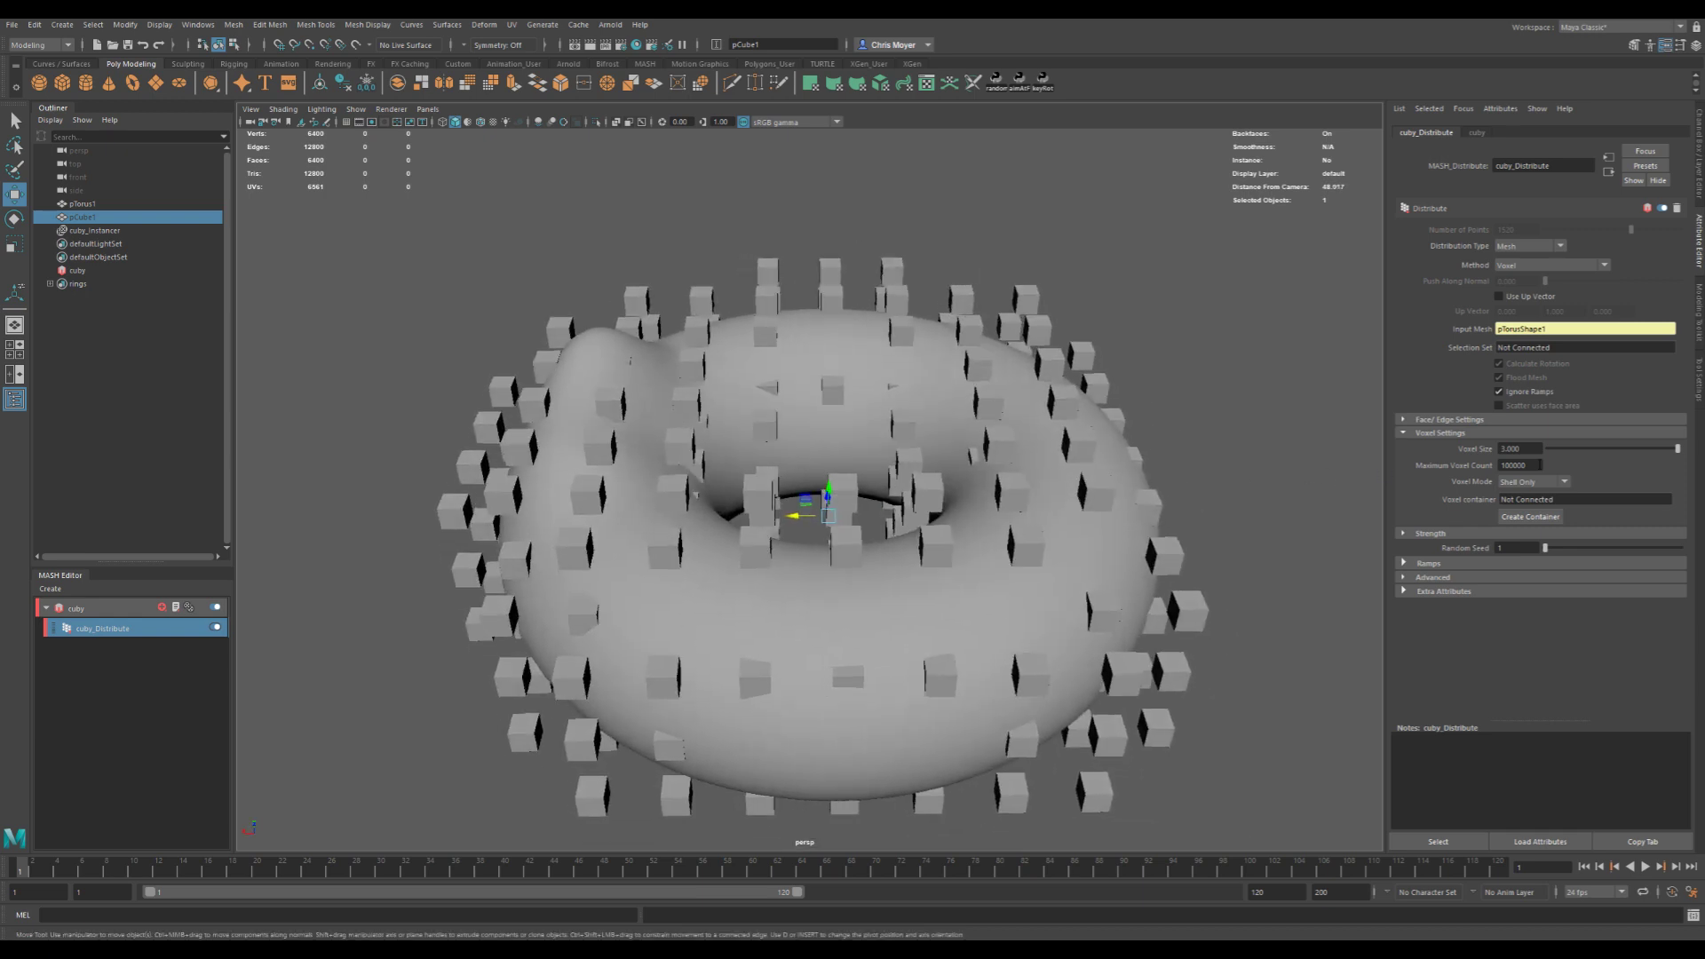
- Reduce the Voxel Size to 1.221 while keeping the Shell Only voxel mode
click(1553, 485)
click(1577, 475)
drag(1679, 449, 1598, 470)
alt+drag(1109, 426, 1088, 533)
- Set the Voxel Mode to Fill Only and check the cubes inside the torus in wireframe display before returning to shaded
click(1536, 483)
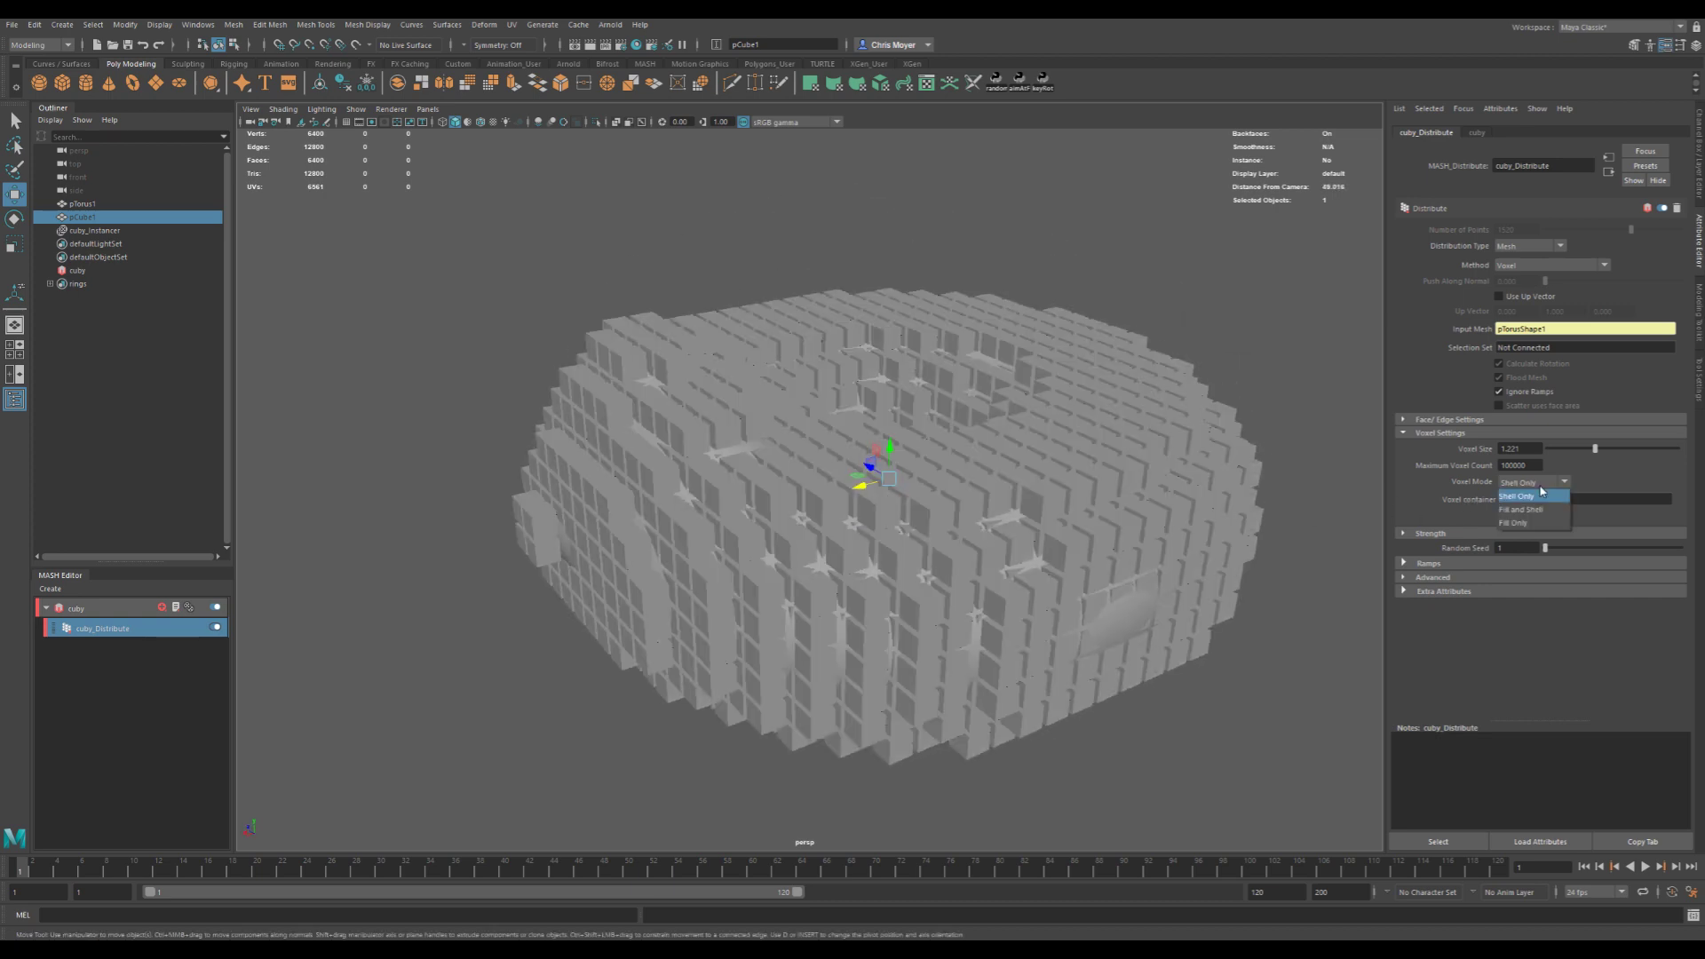
click(1513, 523)
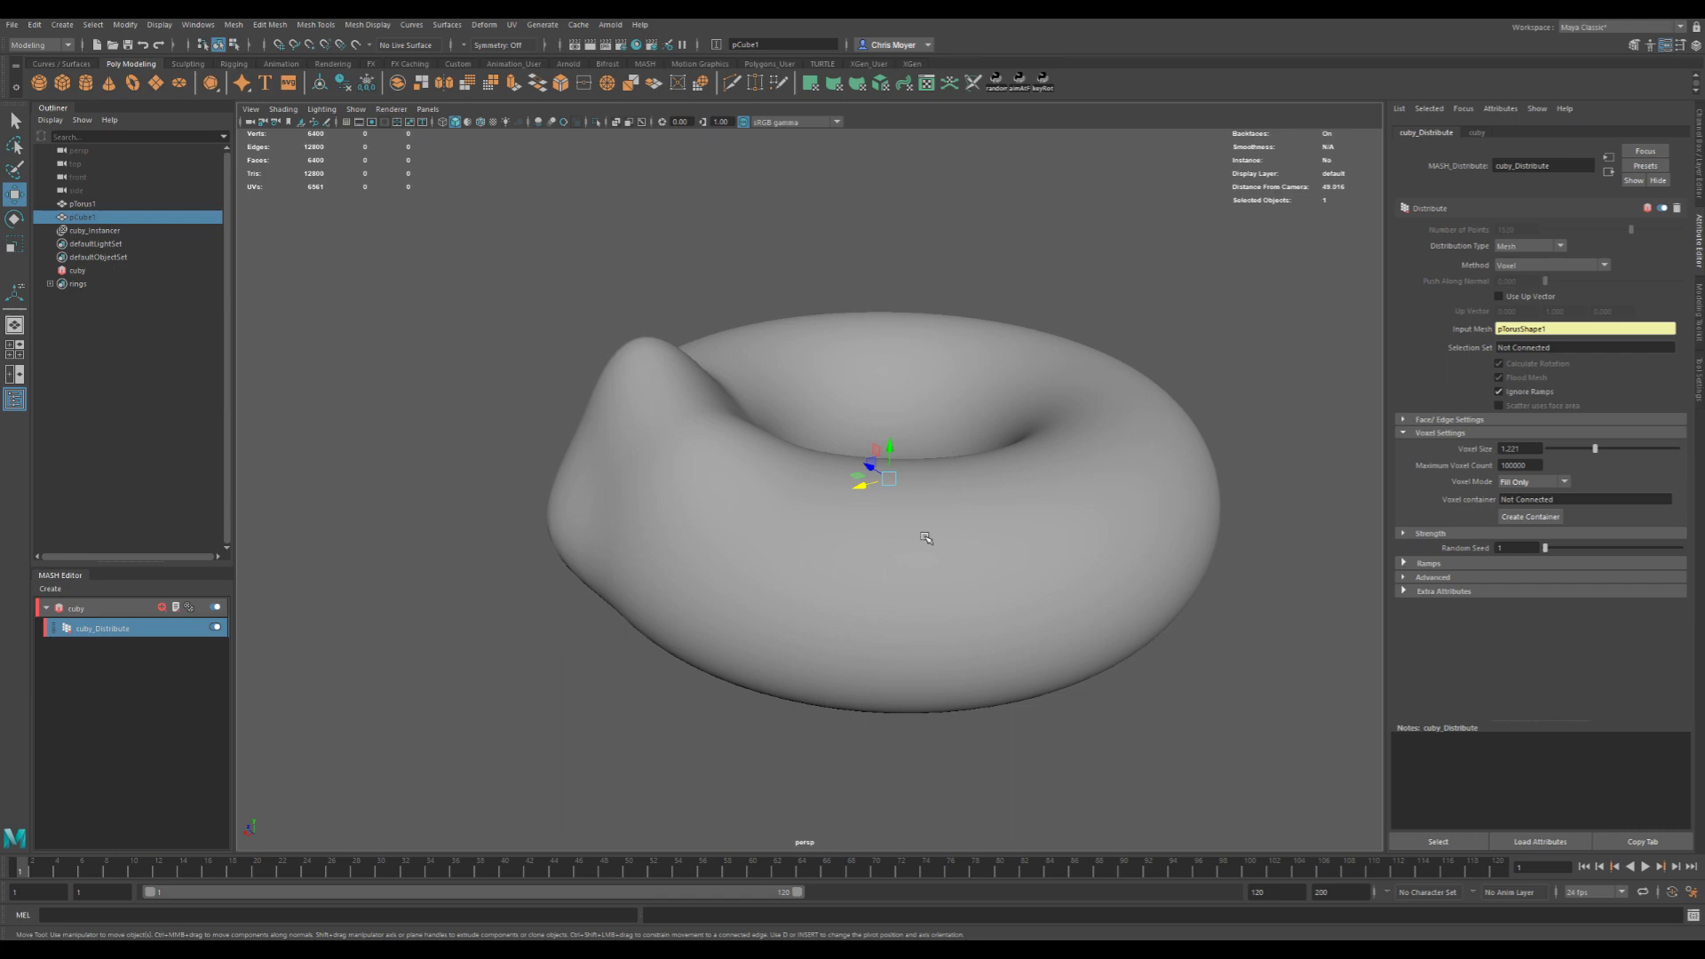
click(1002, 567)
key(4)
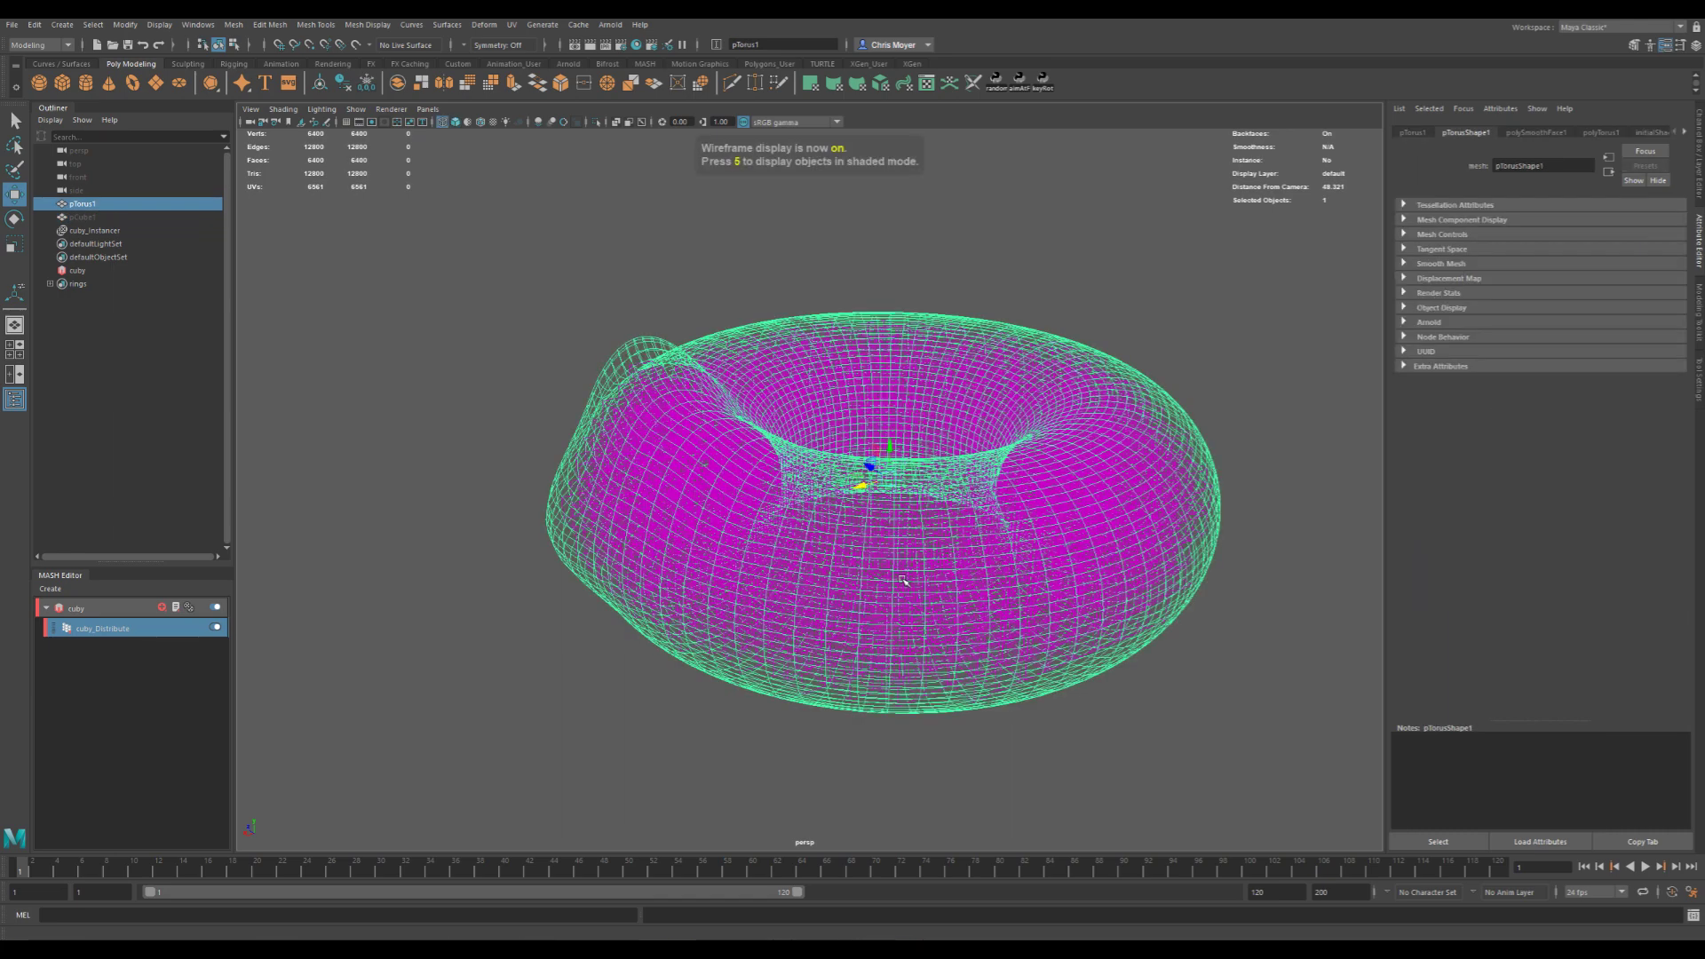
alt+right_drag(902, 580, 1056, 552)
key(5)
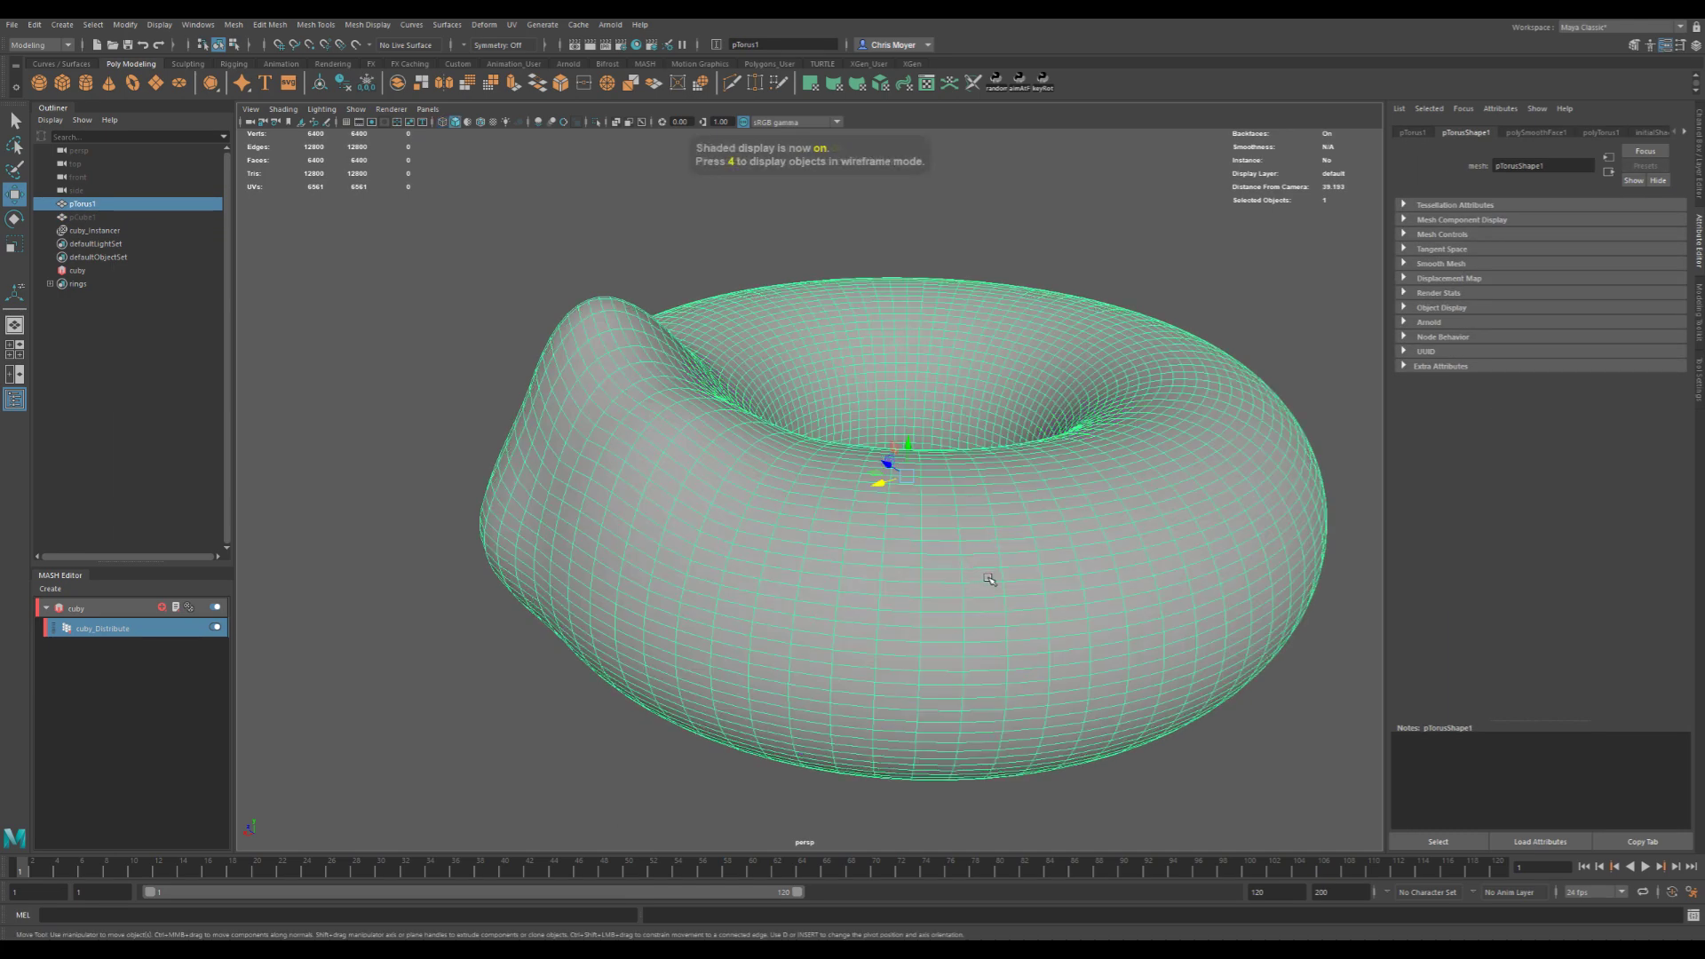
- Hide the torus mesh, view the filling cubes and reopen the Distribute node's attributes
key(ctrl+h)
mouse_move(967, 602)
alt+mouse_down()
mouse_move(917, 601)
mouse_move(915, 533)
mouse_move(923, 604)
alt+mouse_up()
click(100, 630)
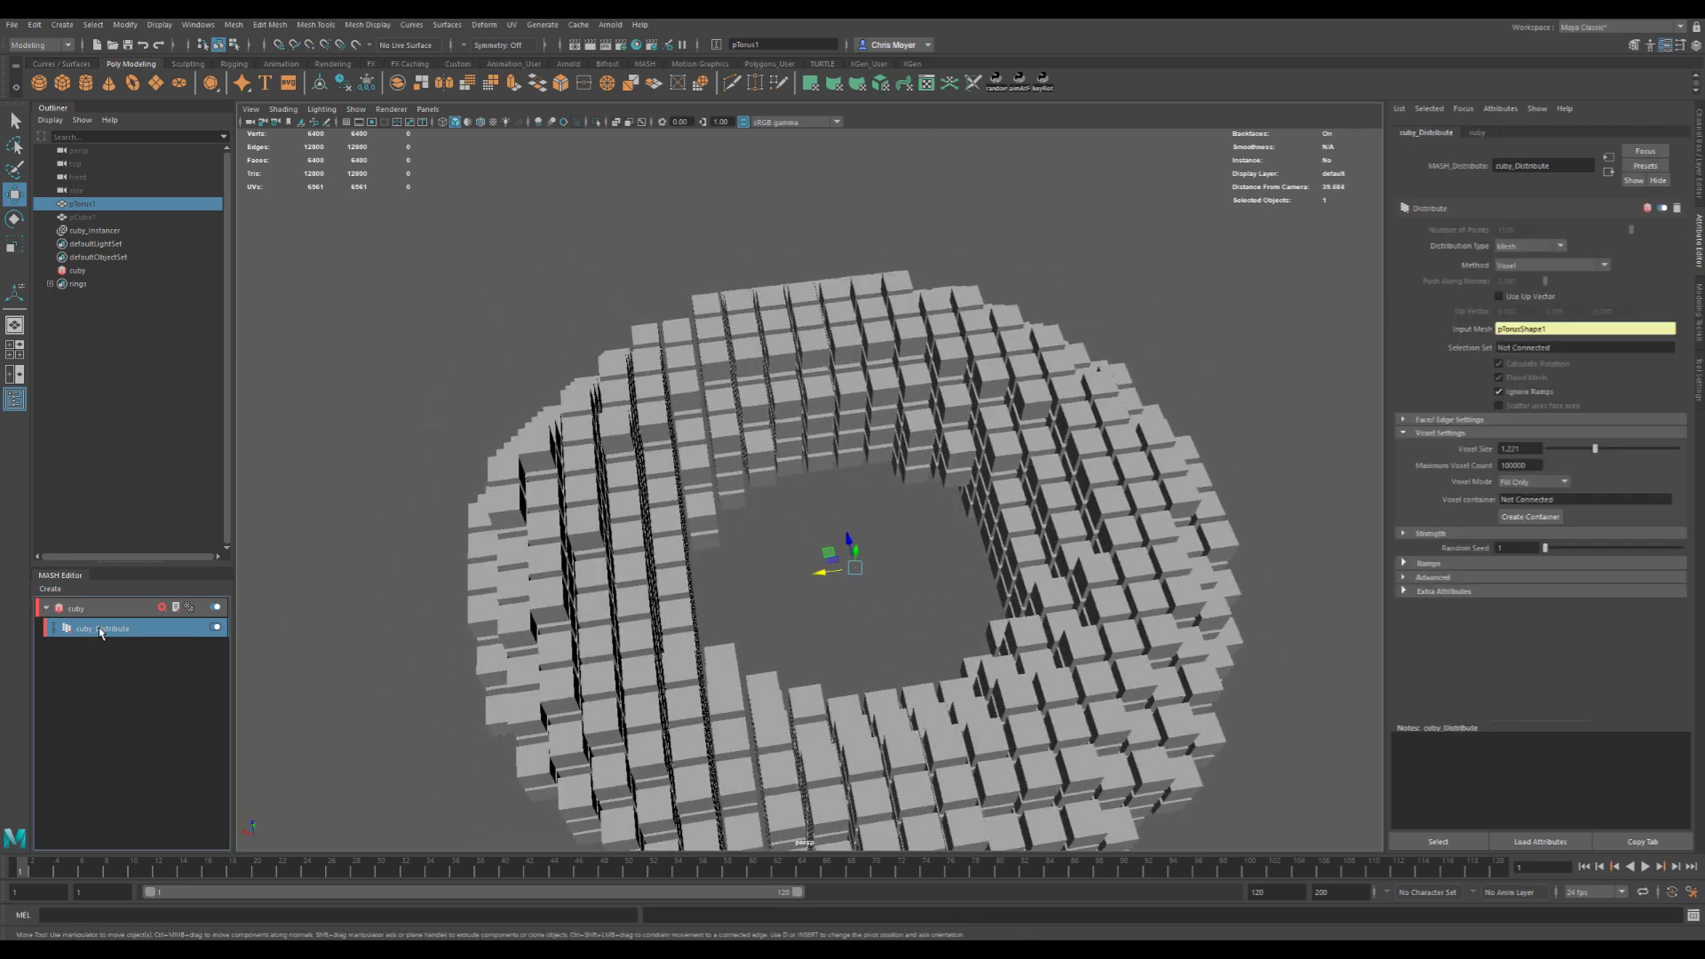
- Compare the Voxel Mode options on the exposed cubes with the torus hidden
click(1554, 486)
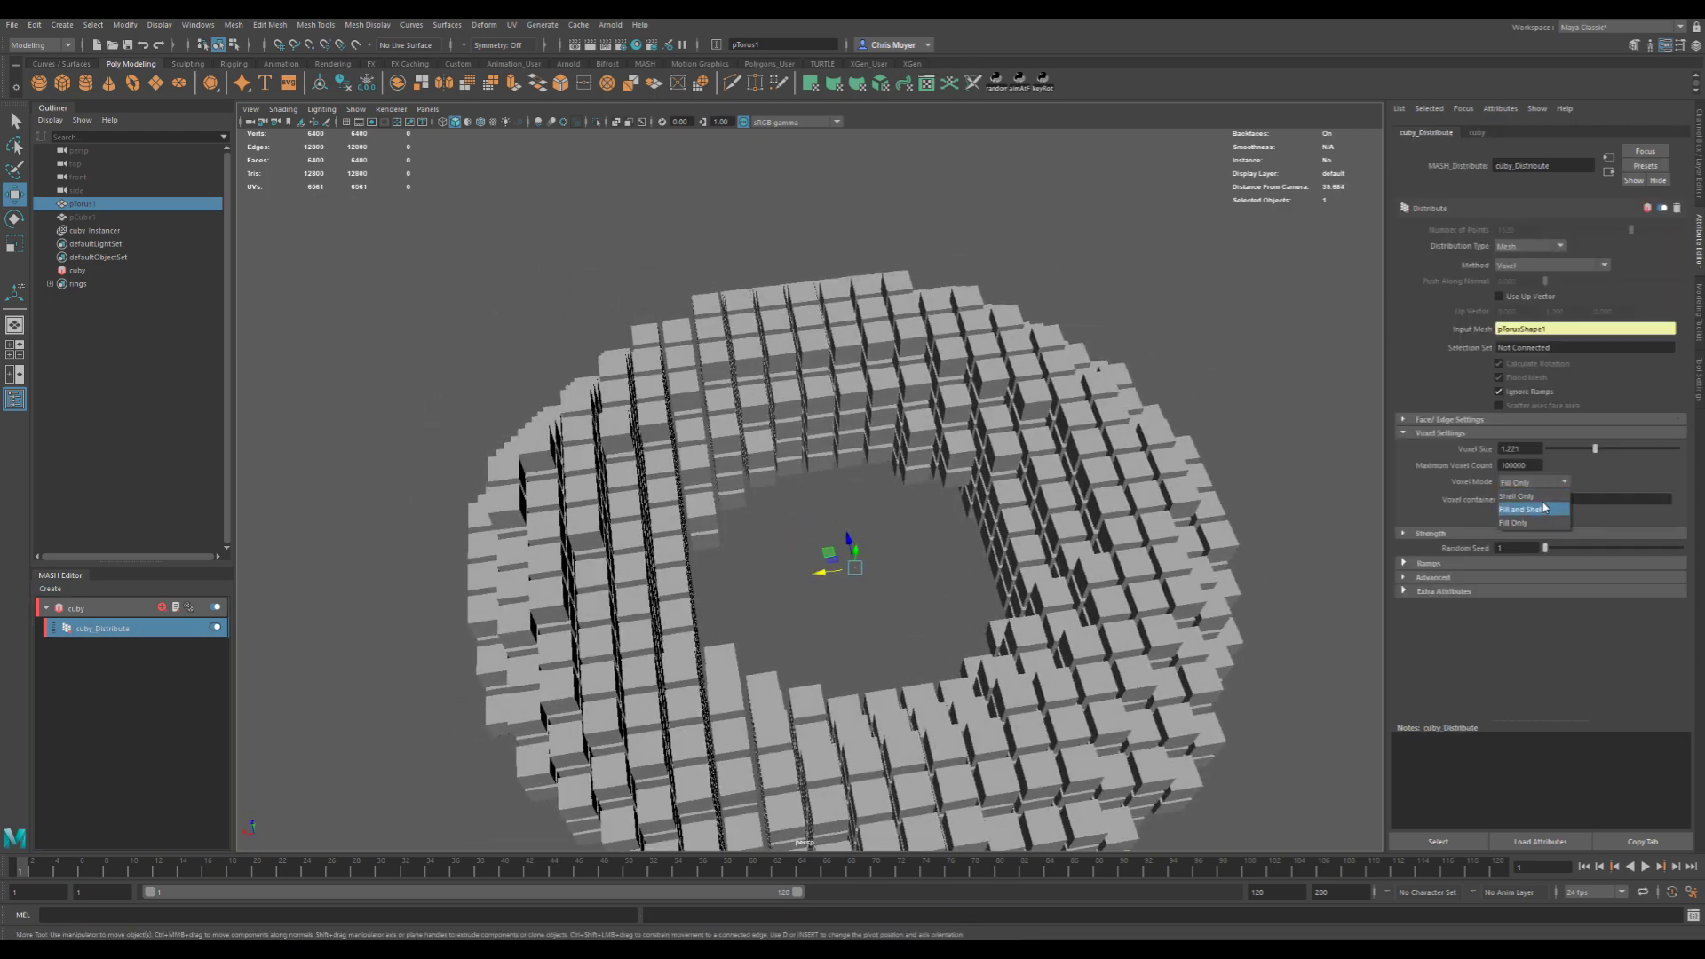
click(1537, 519)
alt+drag(1110, 532, 1107, 439)
click(1532, 482)
click(1532, 501)
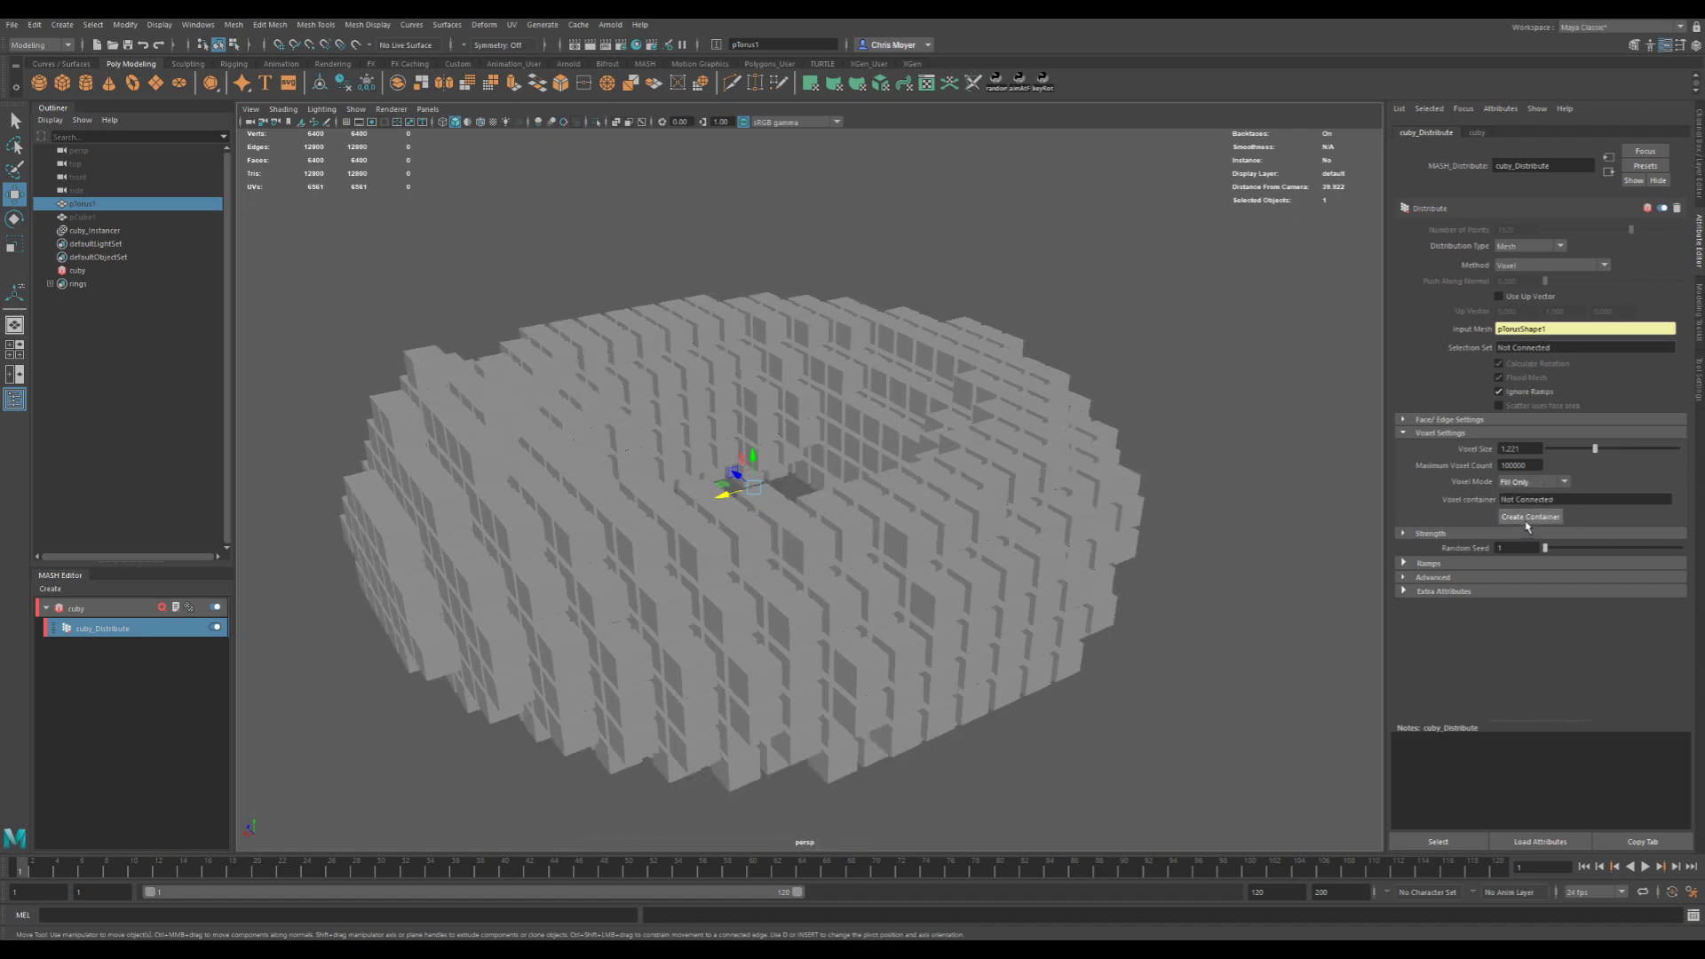
alt+drag(977, 479, 1071, 497)
- Try the Shell Only voxel mode and inspect the cube arrangement in wireframe and shaded display
click(1533, 483)
click(1516, 495)
key(4)
mouse_move(654, 483)
alt+mouse_down()
mouse_move(731, 544)
mouse_move(708, 533)
mouse_move(723, 472)
alt+mouse_up()
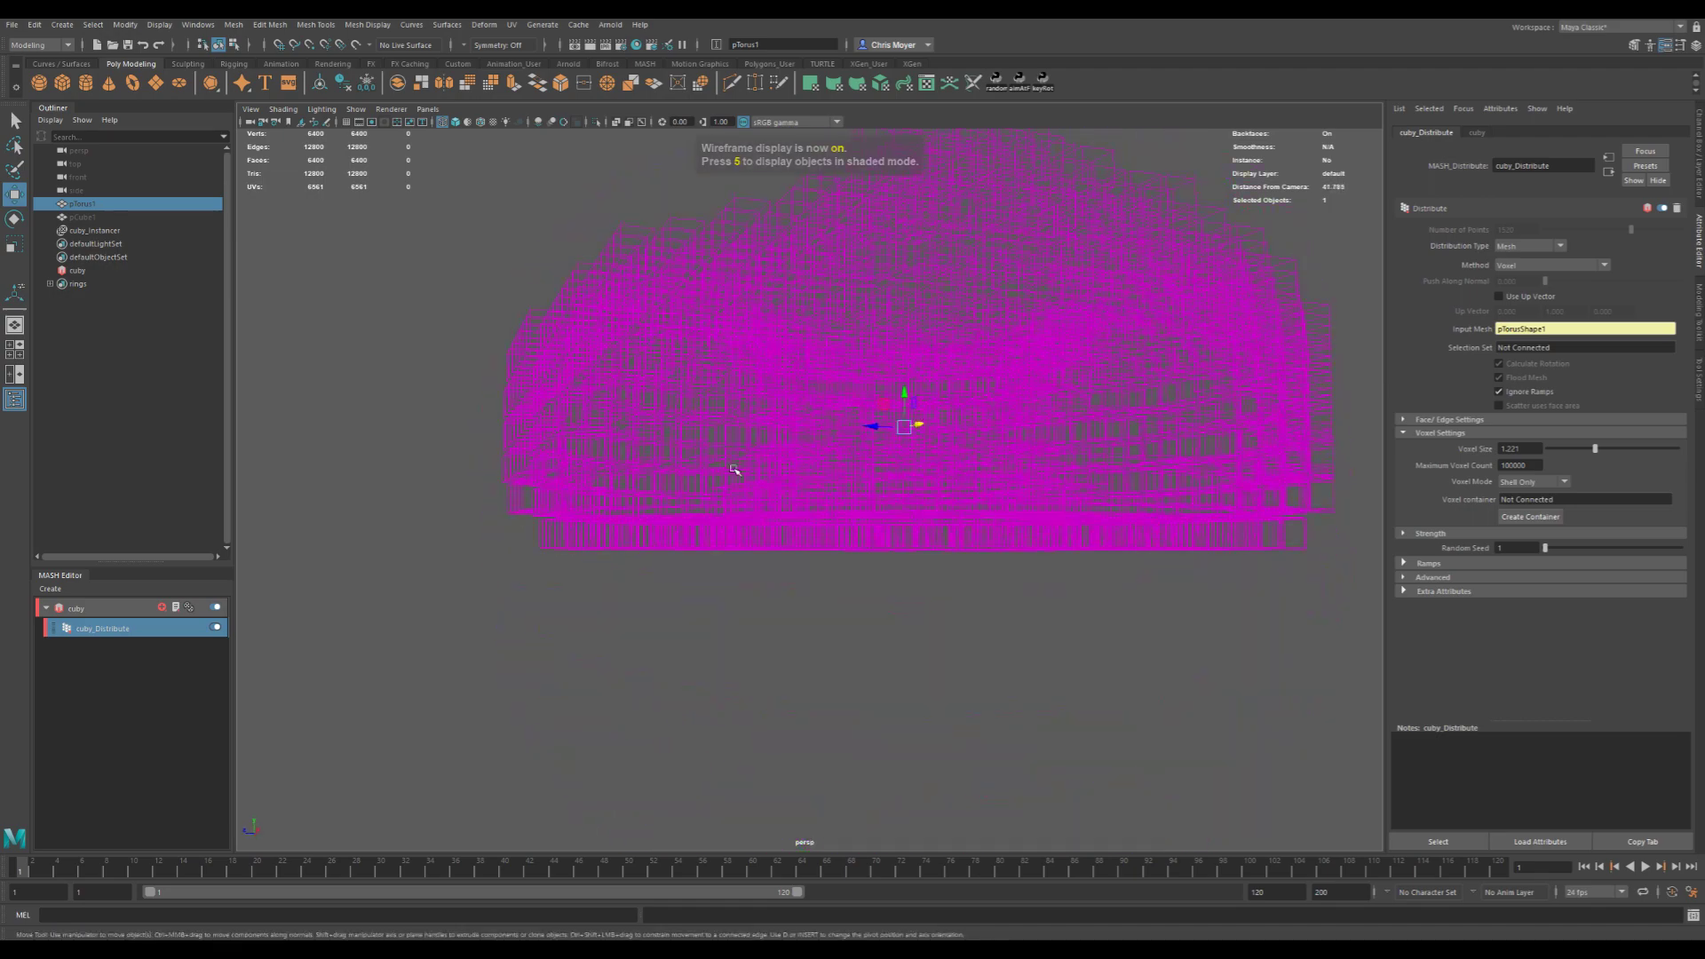
key(5)
alt+drag(621, 433, 691, 353)
- Return the Voxel Mode to Fill Only and reframe the cube ring
click(1558, 481)
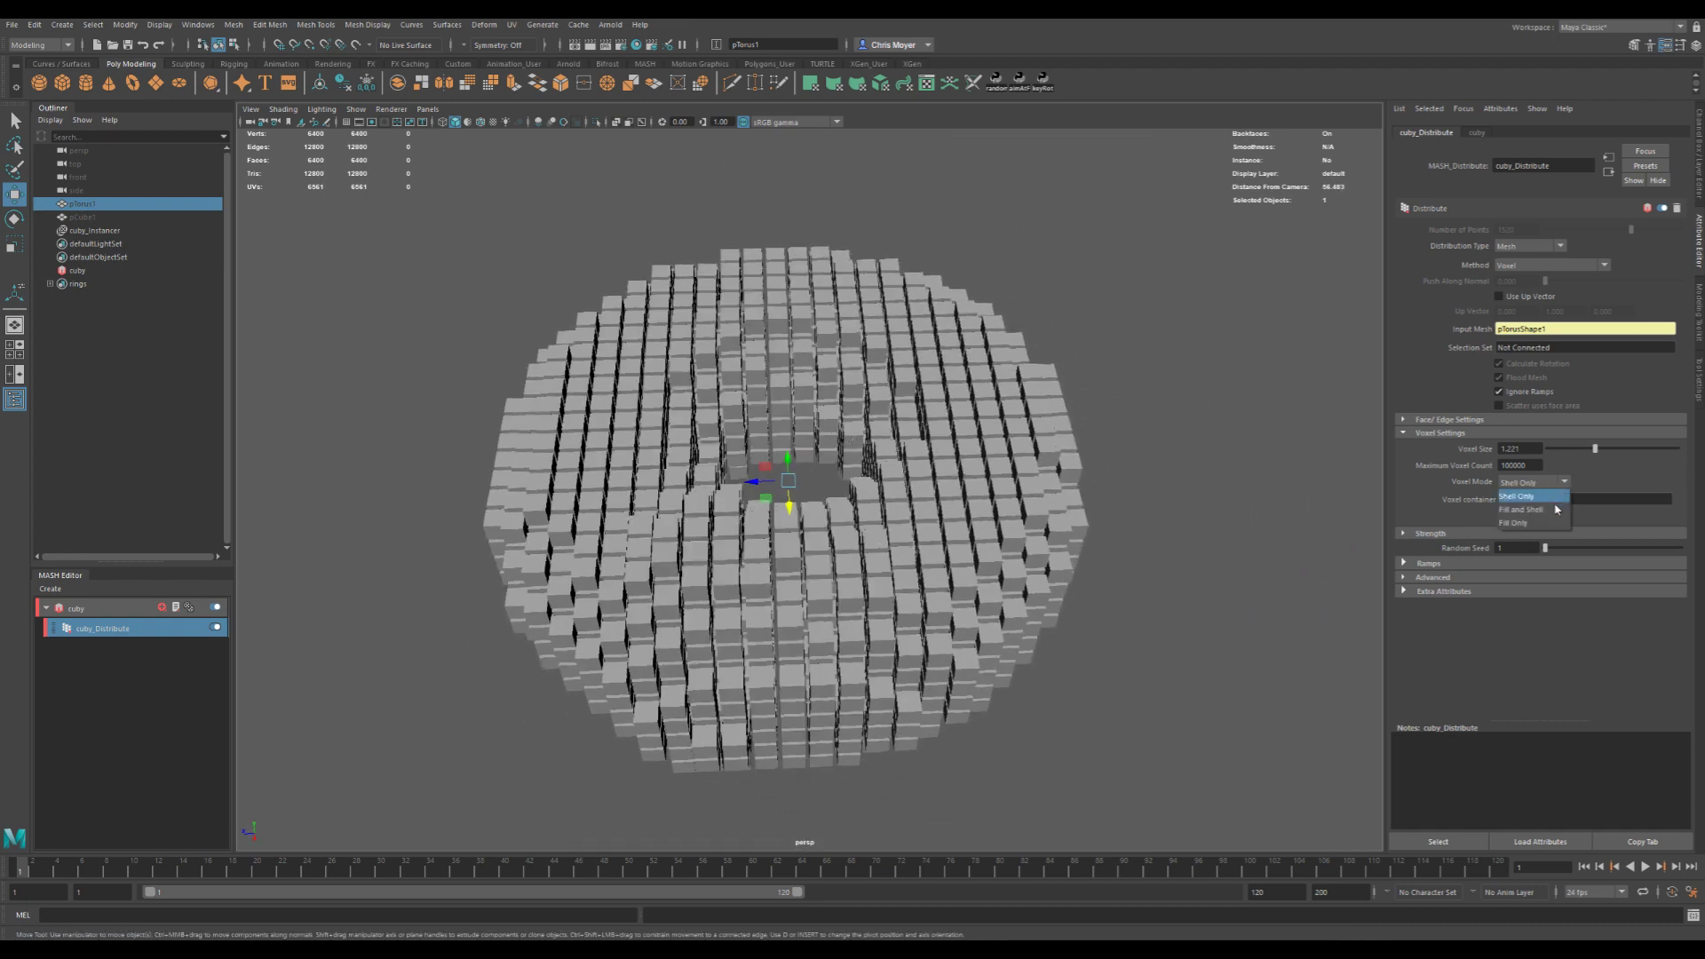
click(1513, 522)
alt+middle_drag(976, 524, 1064, 525)
- Set the Maximum Voxel Count to 10000 and reduce the Voxel Size to about 0.49
double_click(1520, 465)
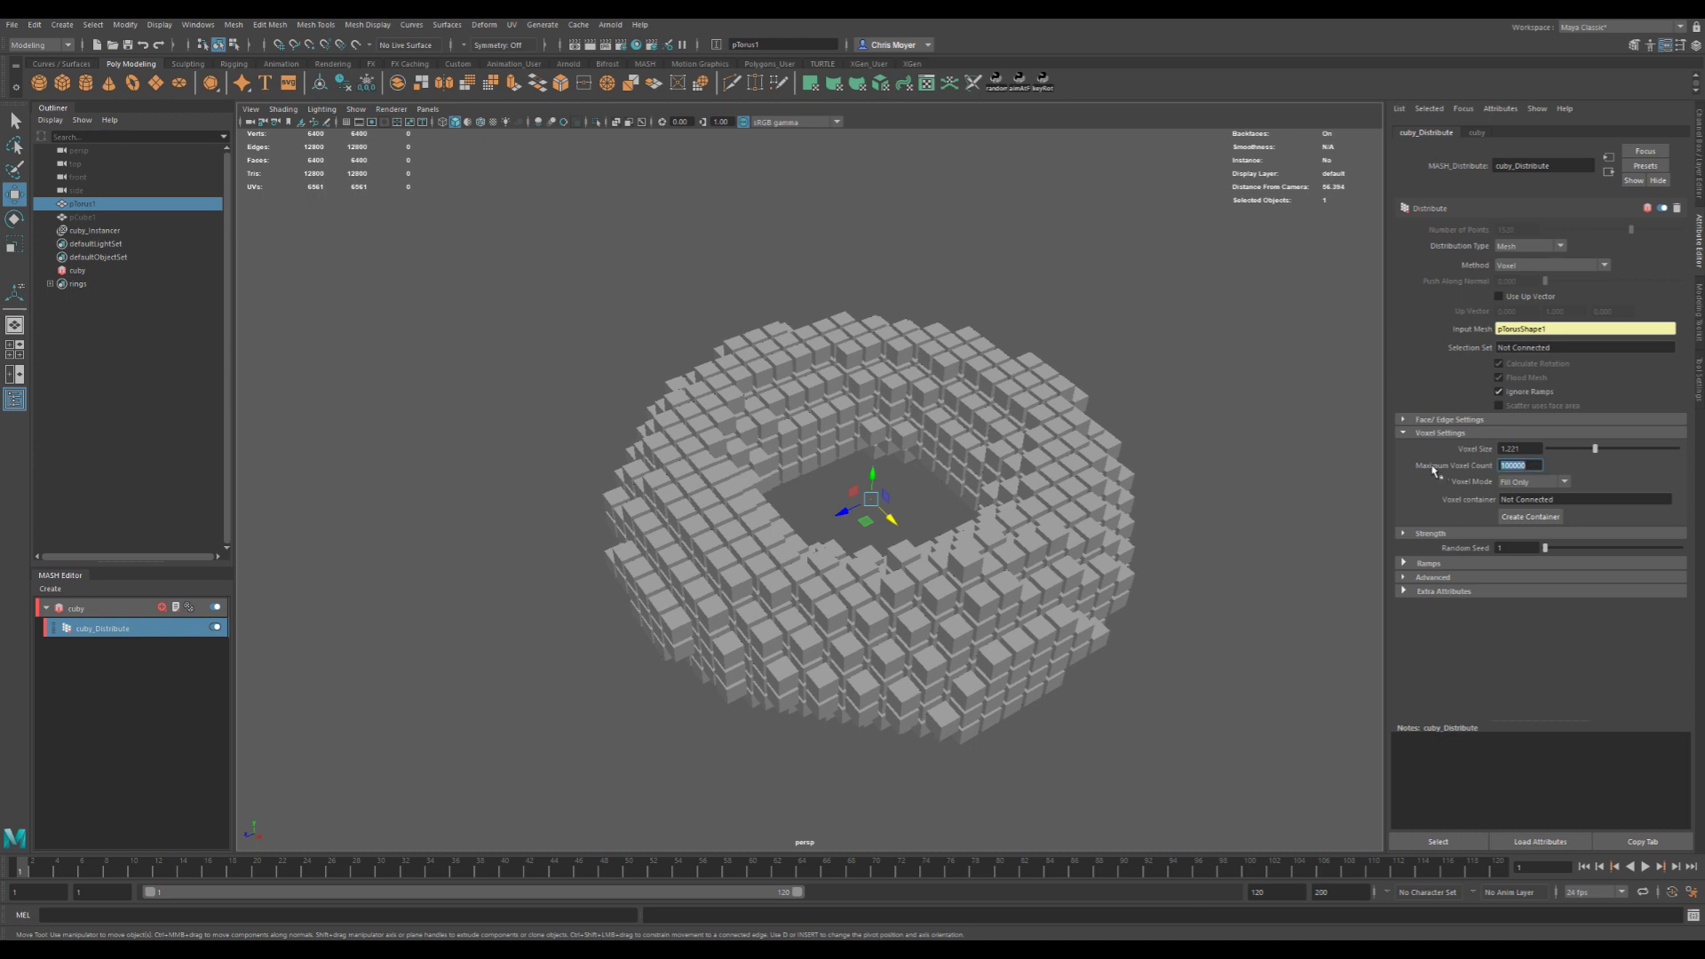
text(10000)
key(Return)
drag(1596, 448, 1563, 460)
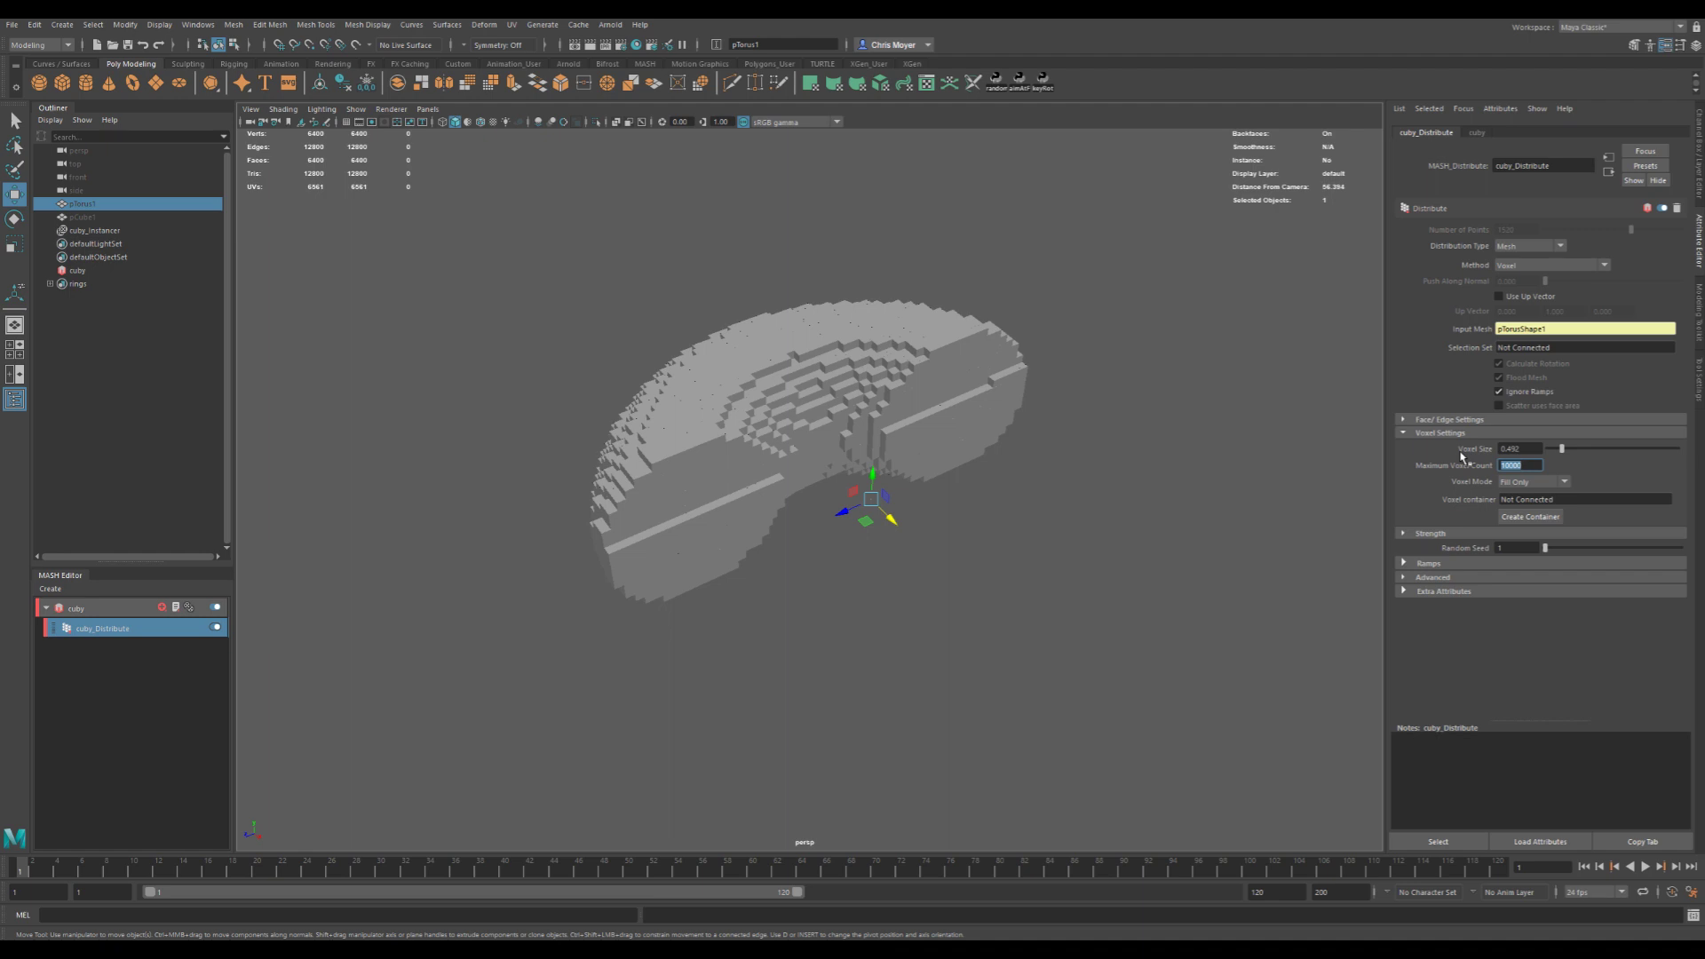
- Raise the Maximum Voxel Count to 20000 and view the cut side of the voxel torus
text(20000)
key(Return)
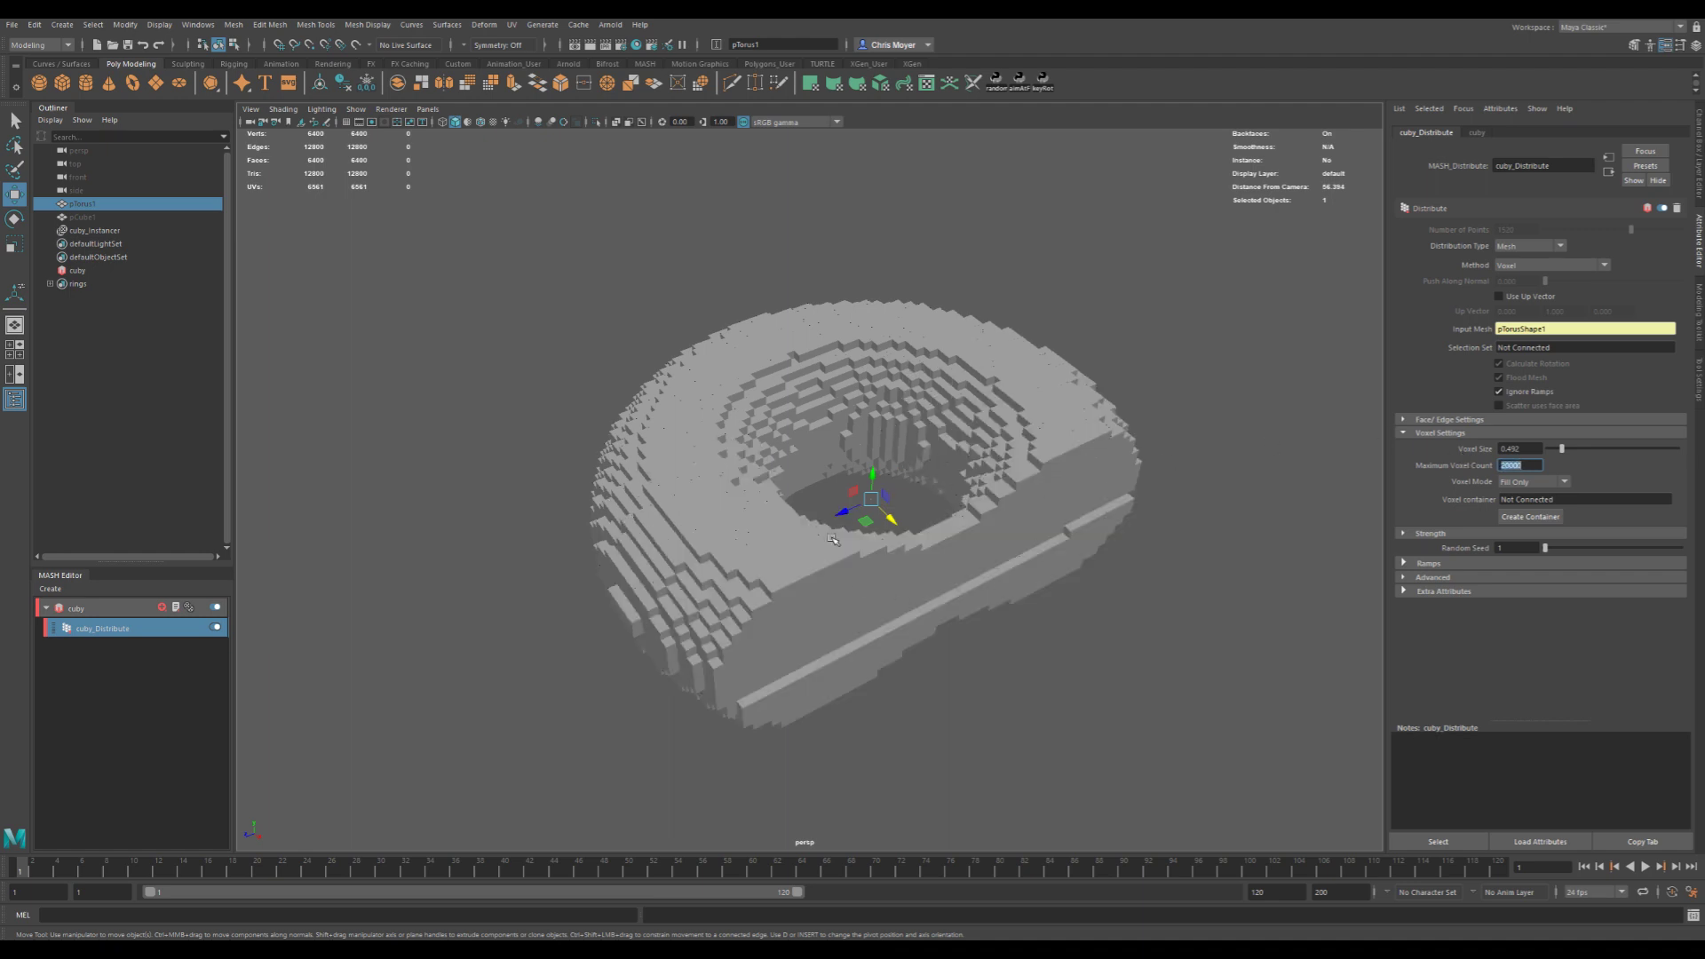
alt+drag(1160, 464, 812, 413)
- Set the Distribute method to UV Space and show the hidden torus mesh beneath the cubes
click(1550, 265)
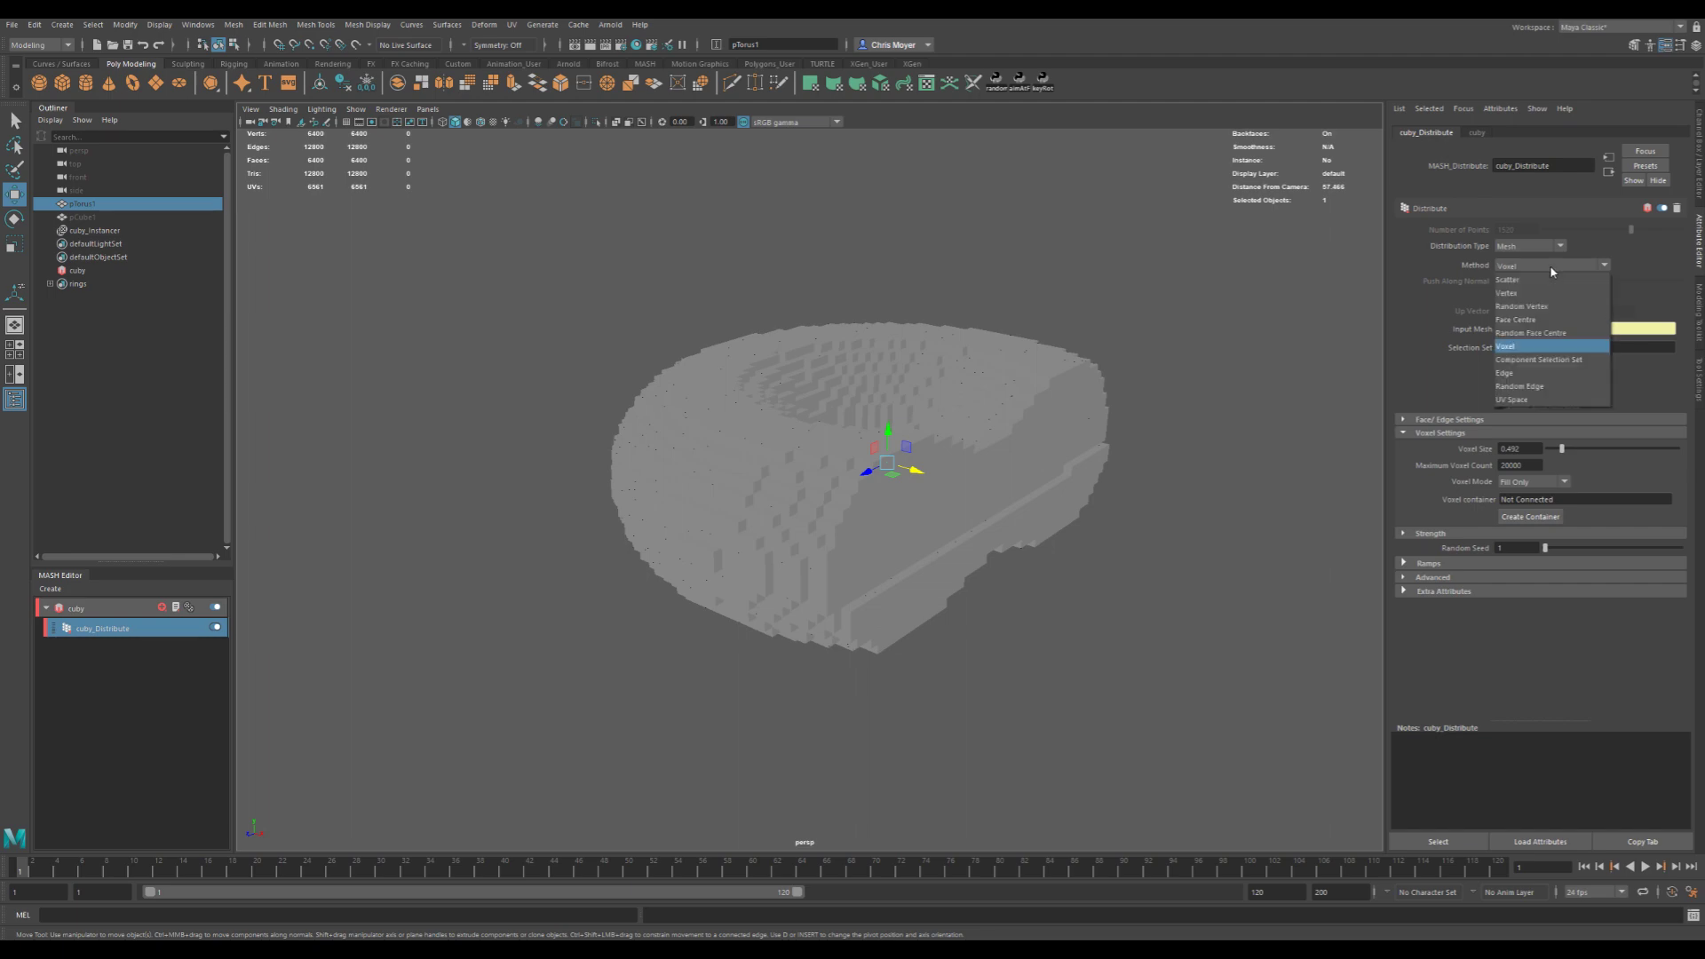
click(1545, 401)
alt+drag(885, 482, 939, 513)
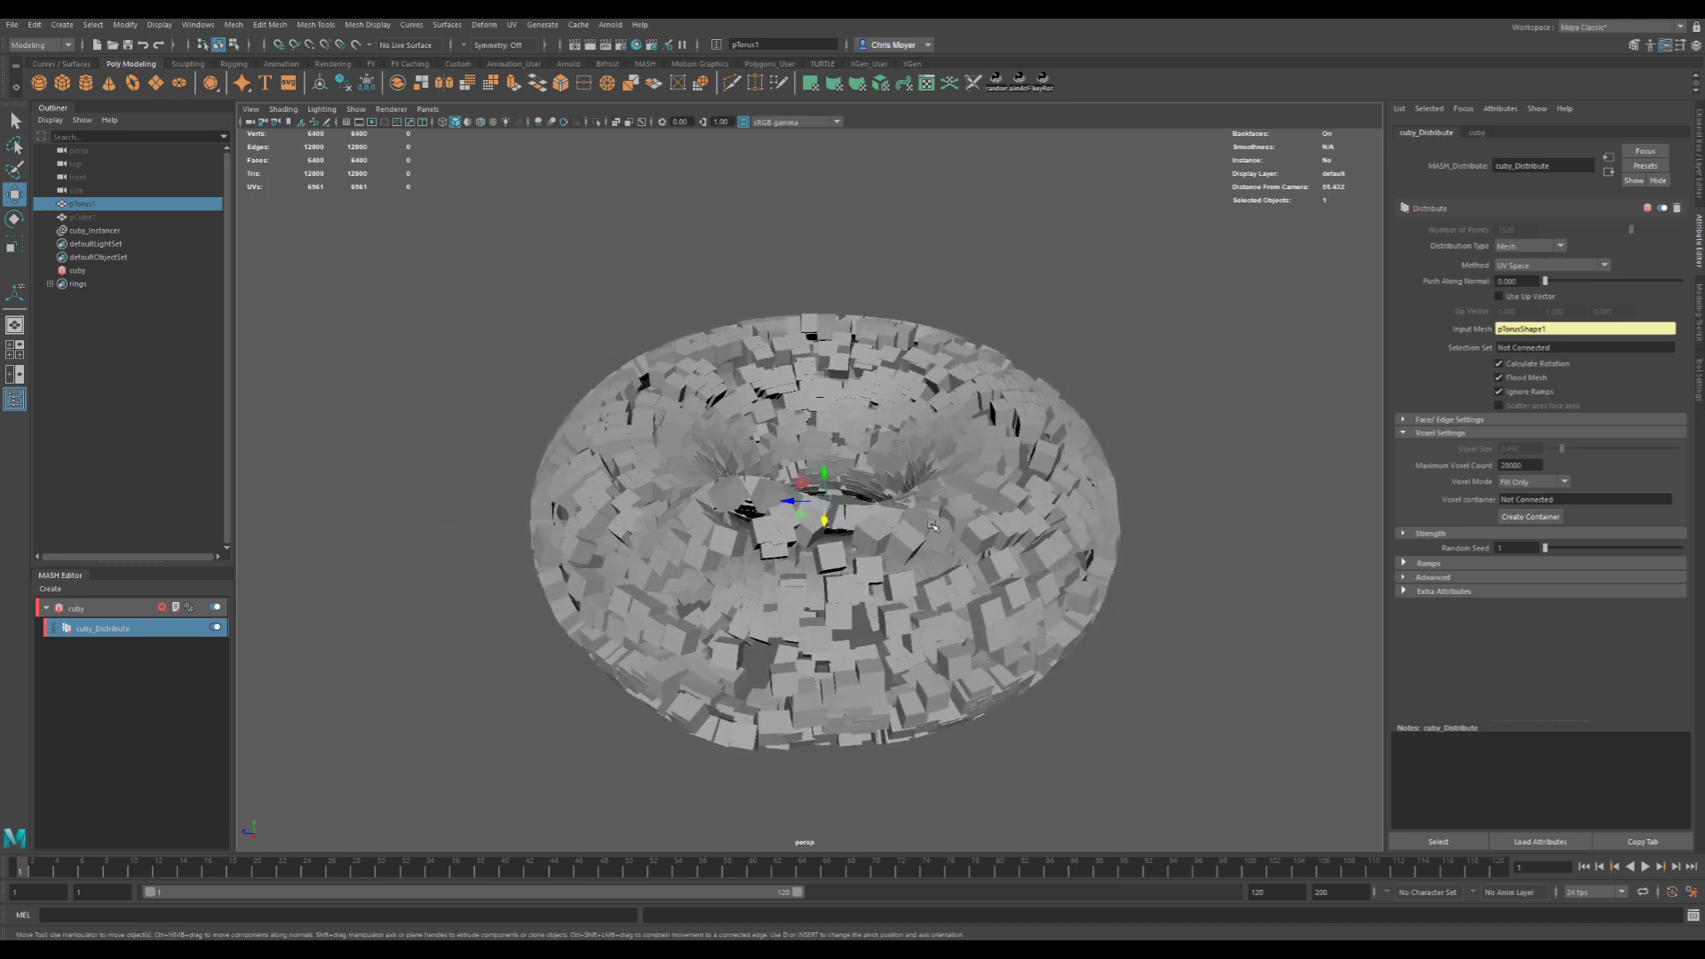
key(h)
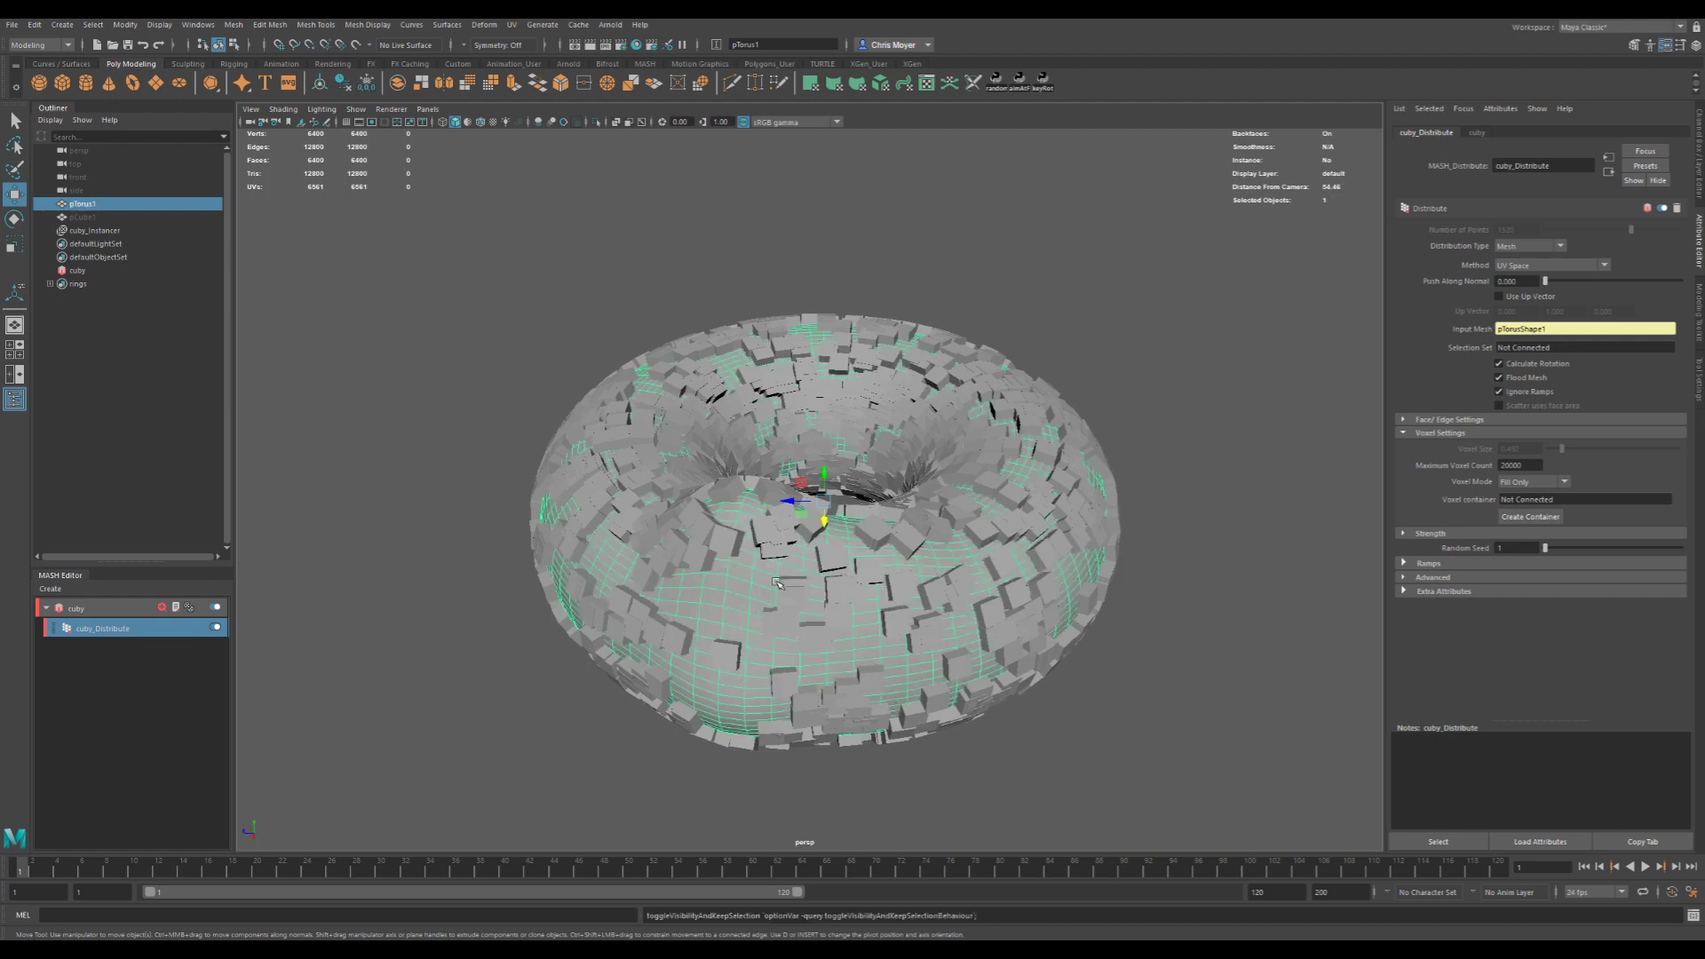
- Set the Distribute method to Scatter for the cubes on the torus mesh
alt+drag(777, 582, 859, 567)
alt+drag(755, 557, 879, 497)
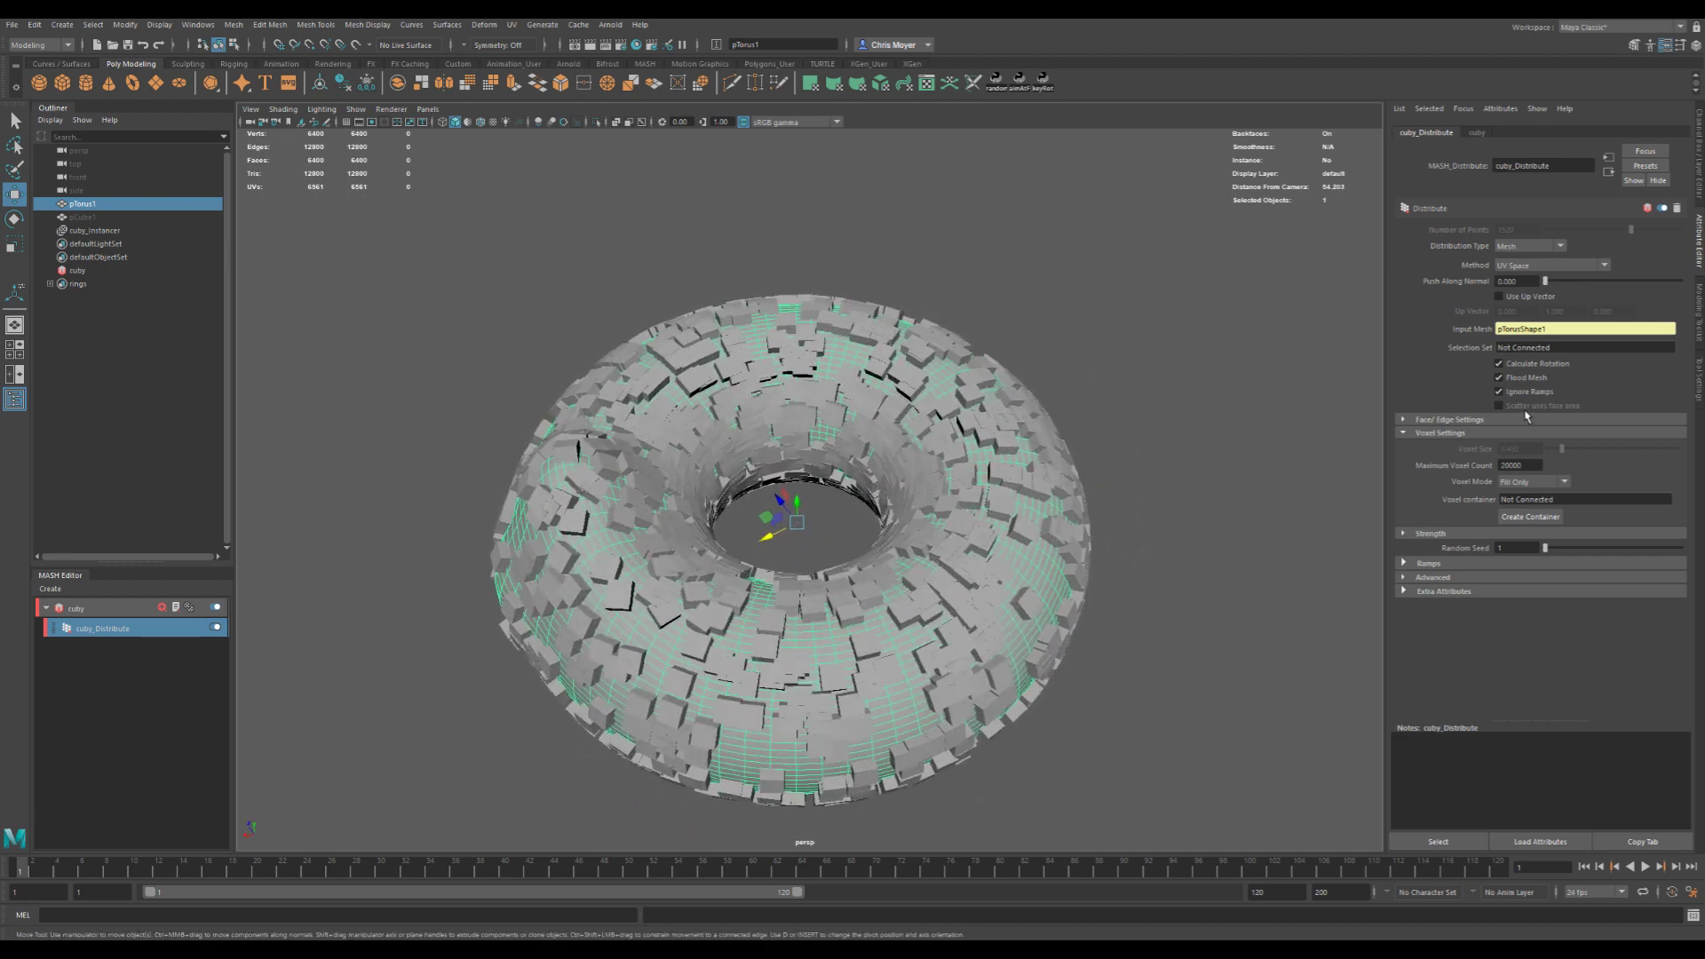
click(1449, 419)
click(1427, 420)
click(1556, 268)
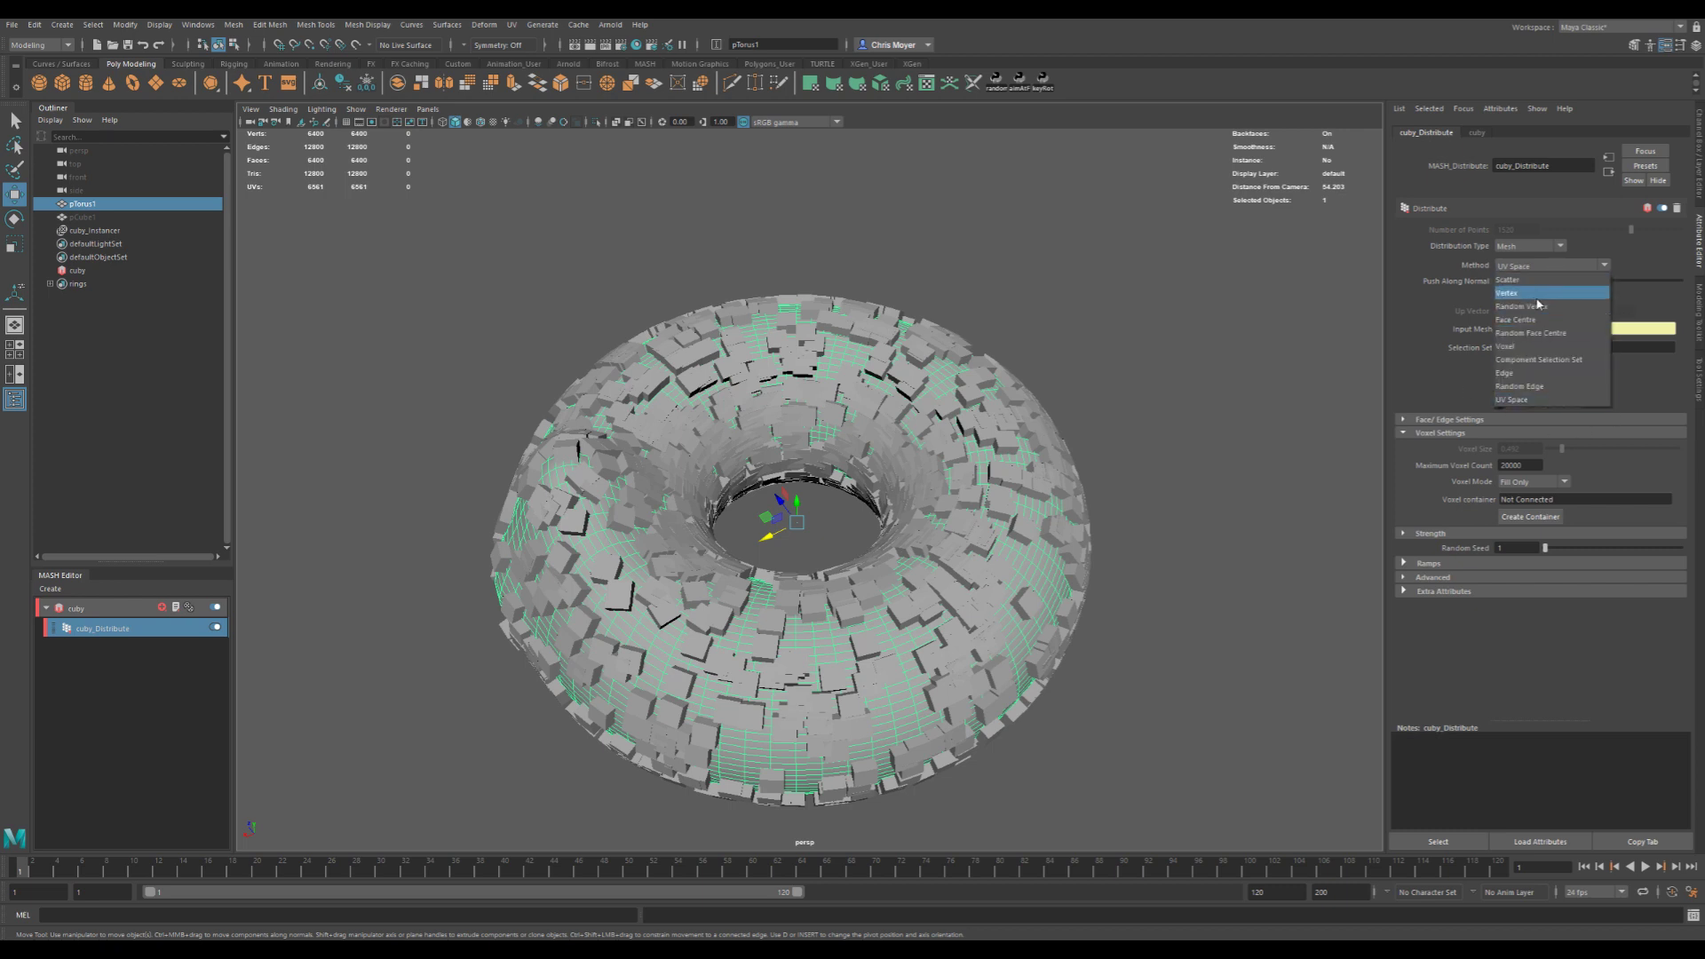
click(1552, 280)
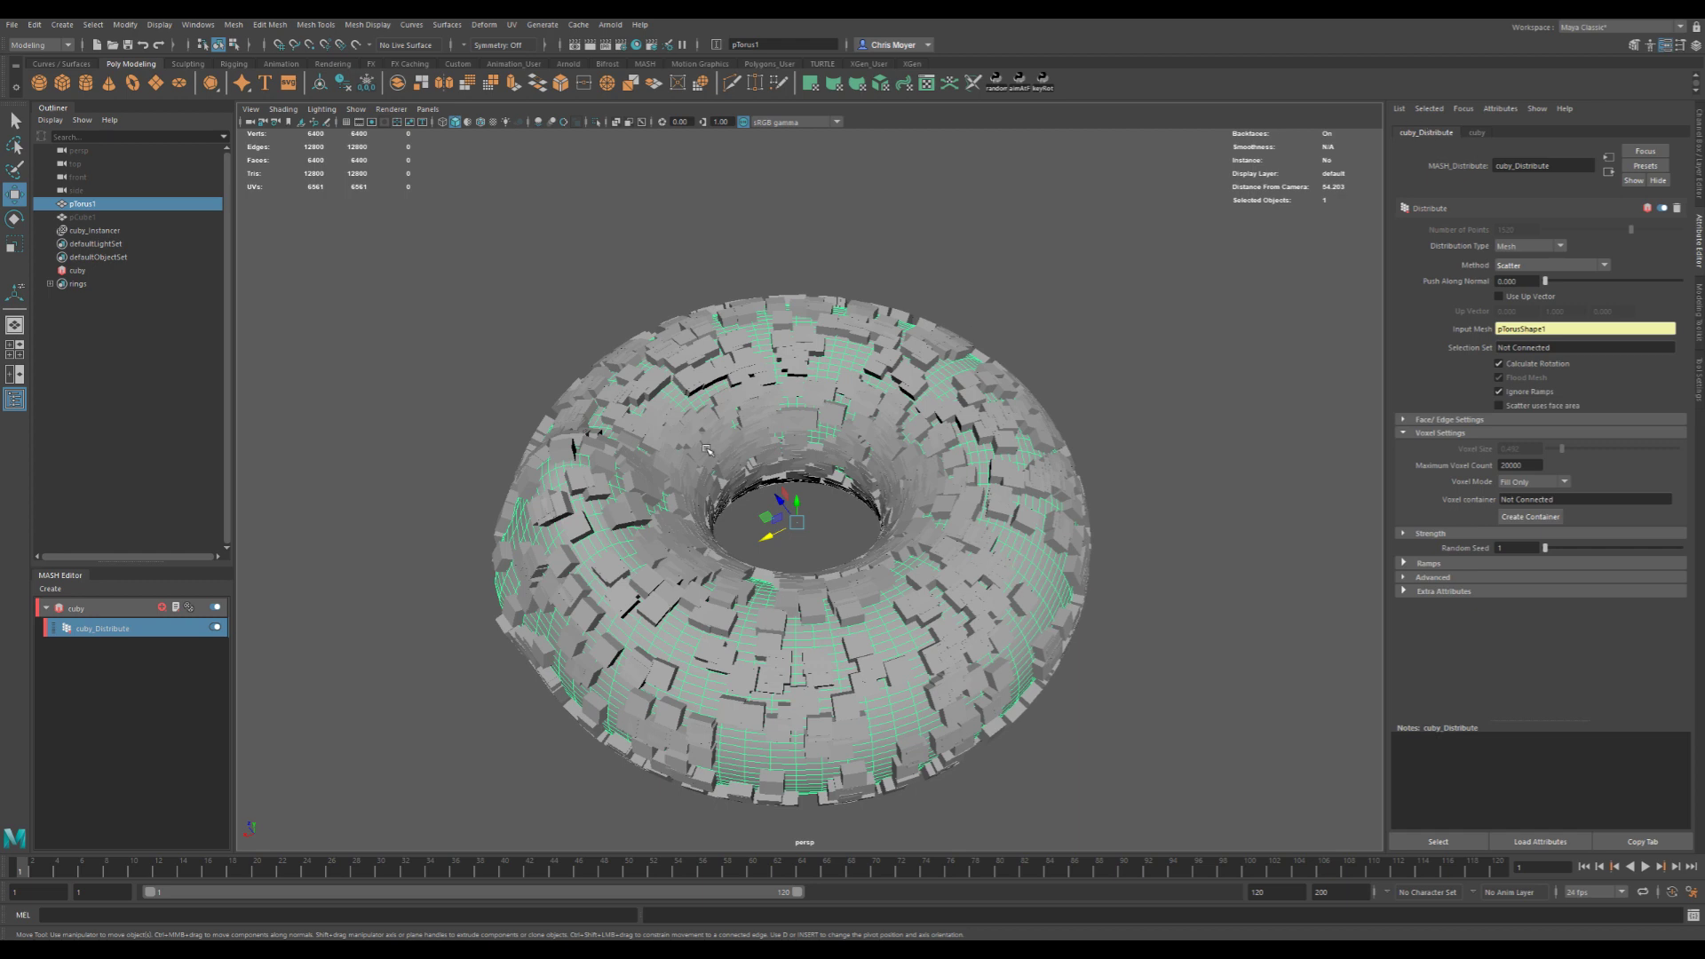
- Set the Distribution Type to Grid and hide the torus mesh
click(80, 609)
click(90, 625)
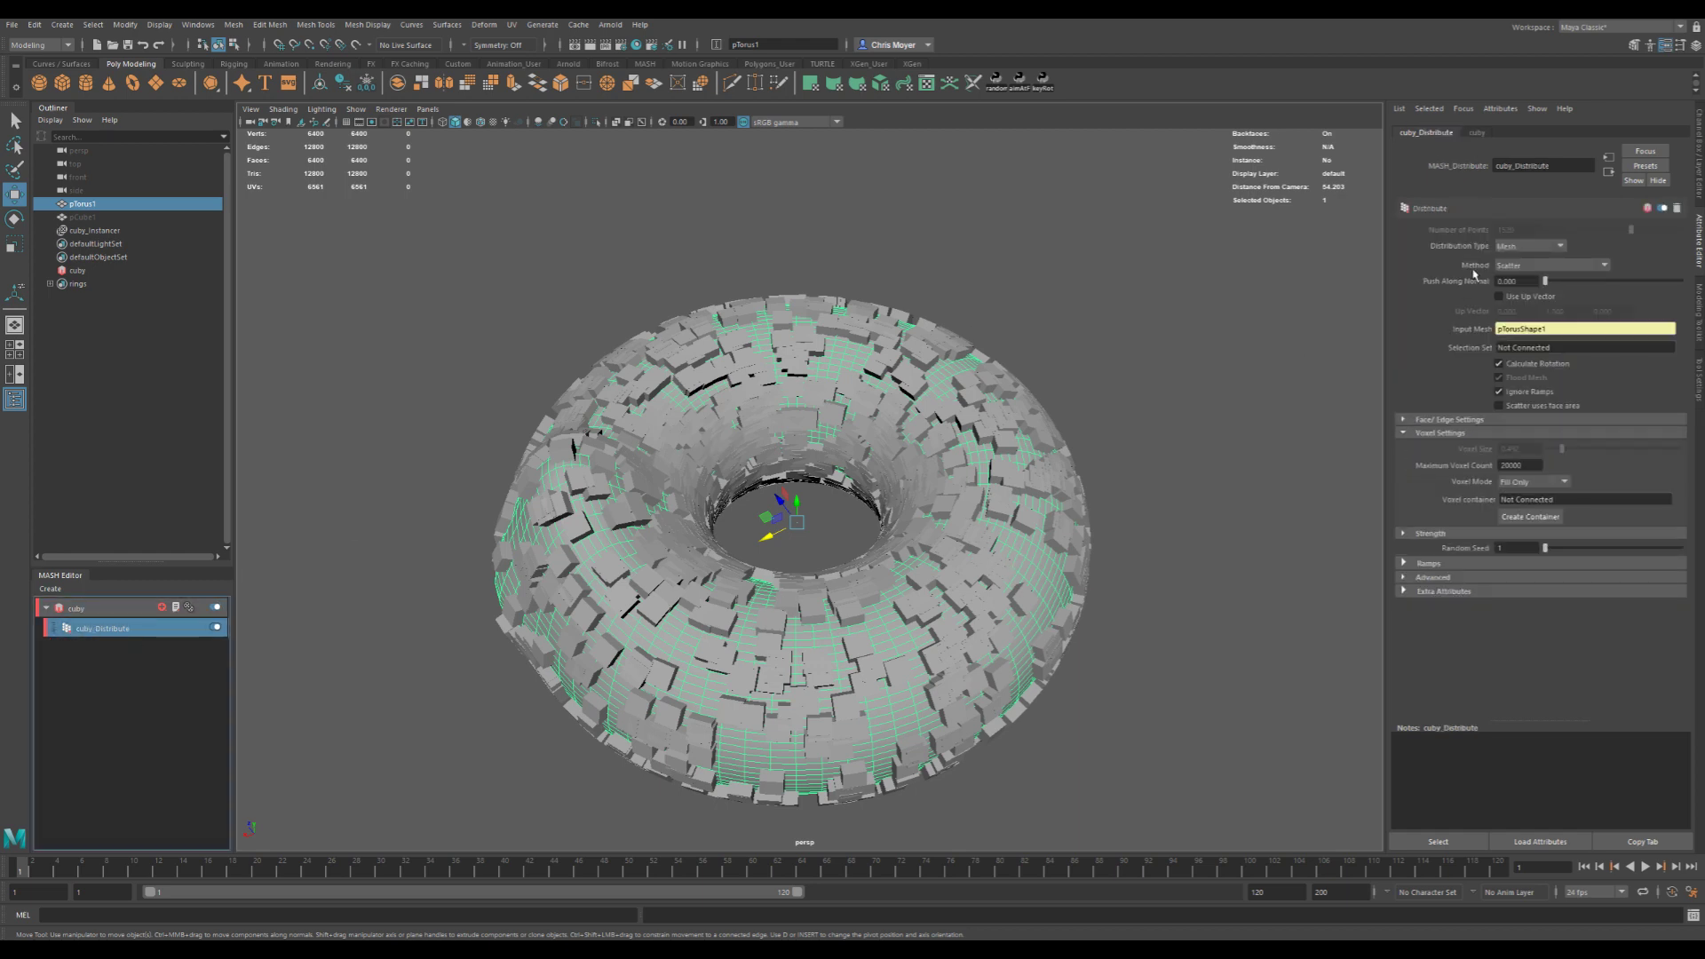
click(1531, 249)
click(1529, 253)
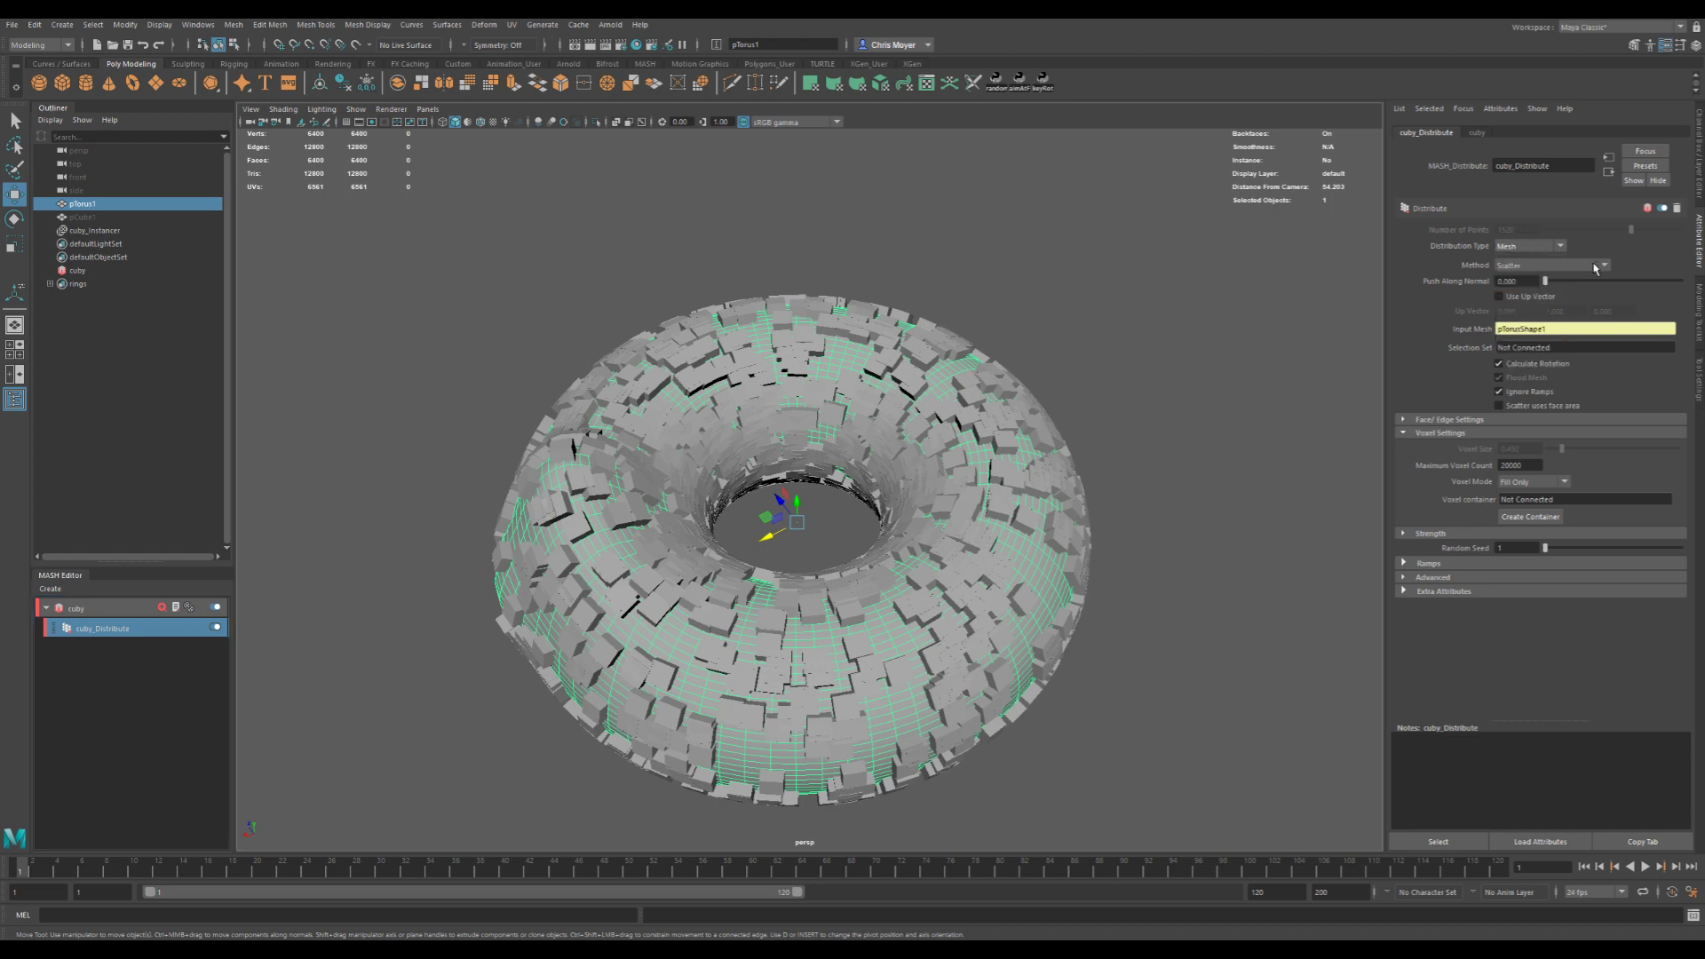
click(1555, 247)
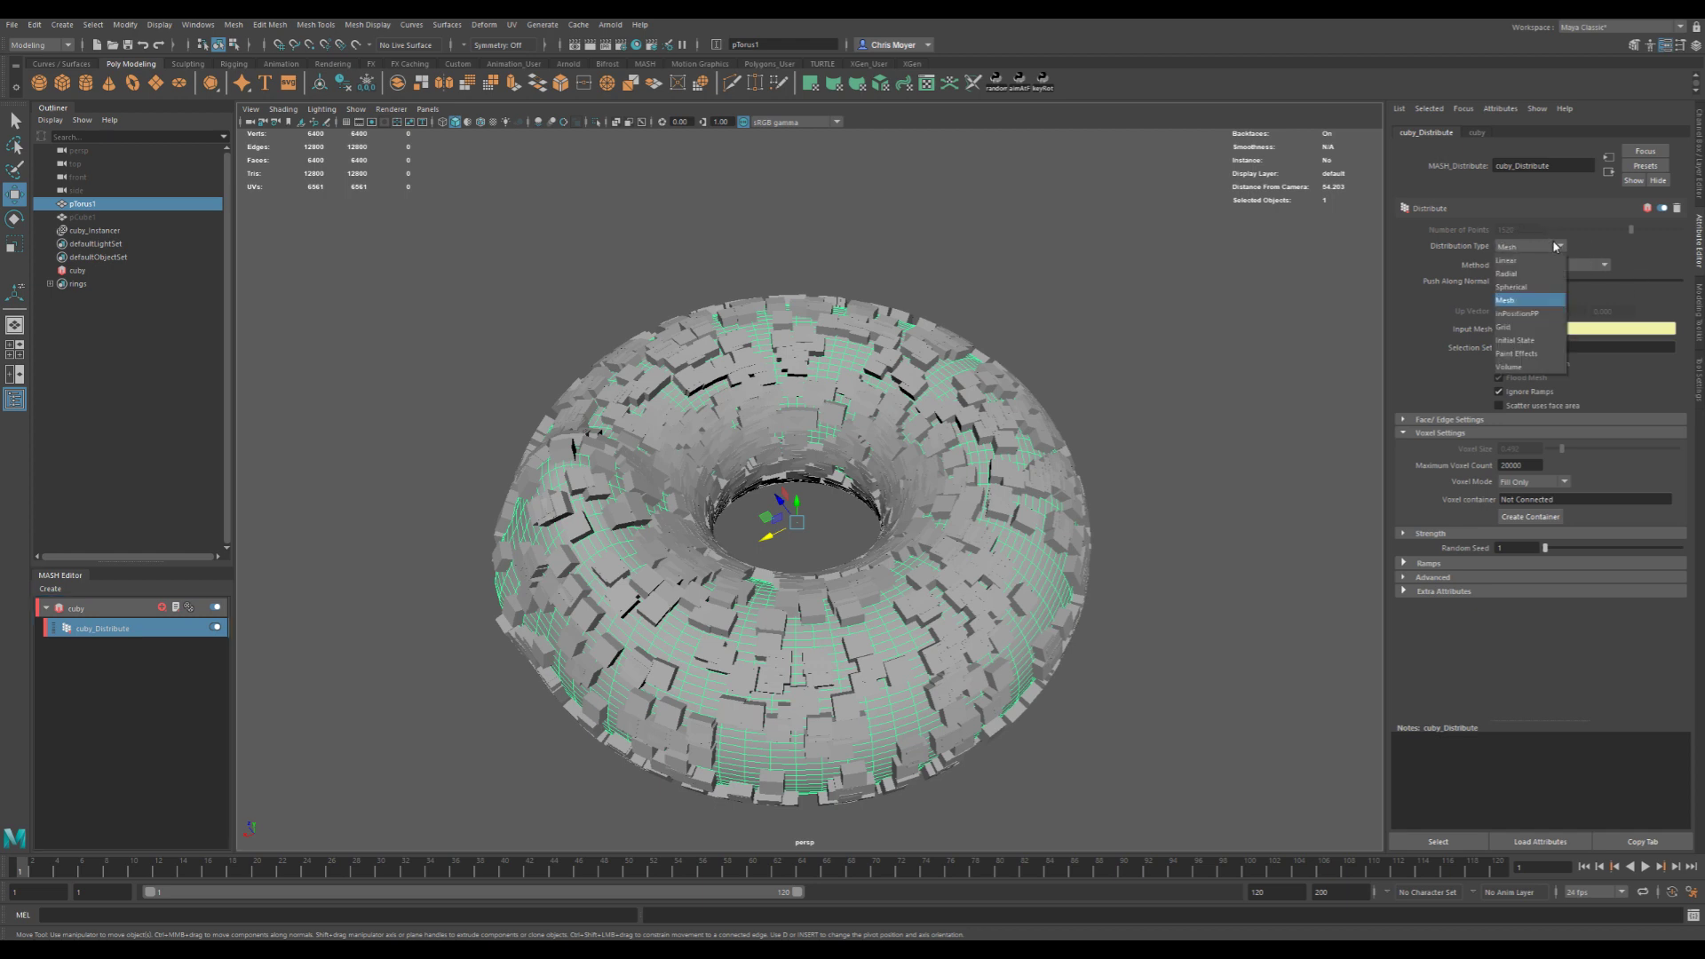
click(1530, 329)
click(954, 450)
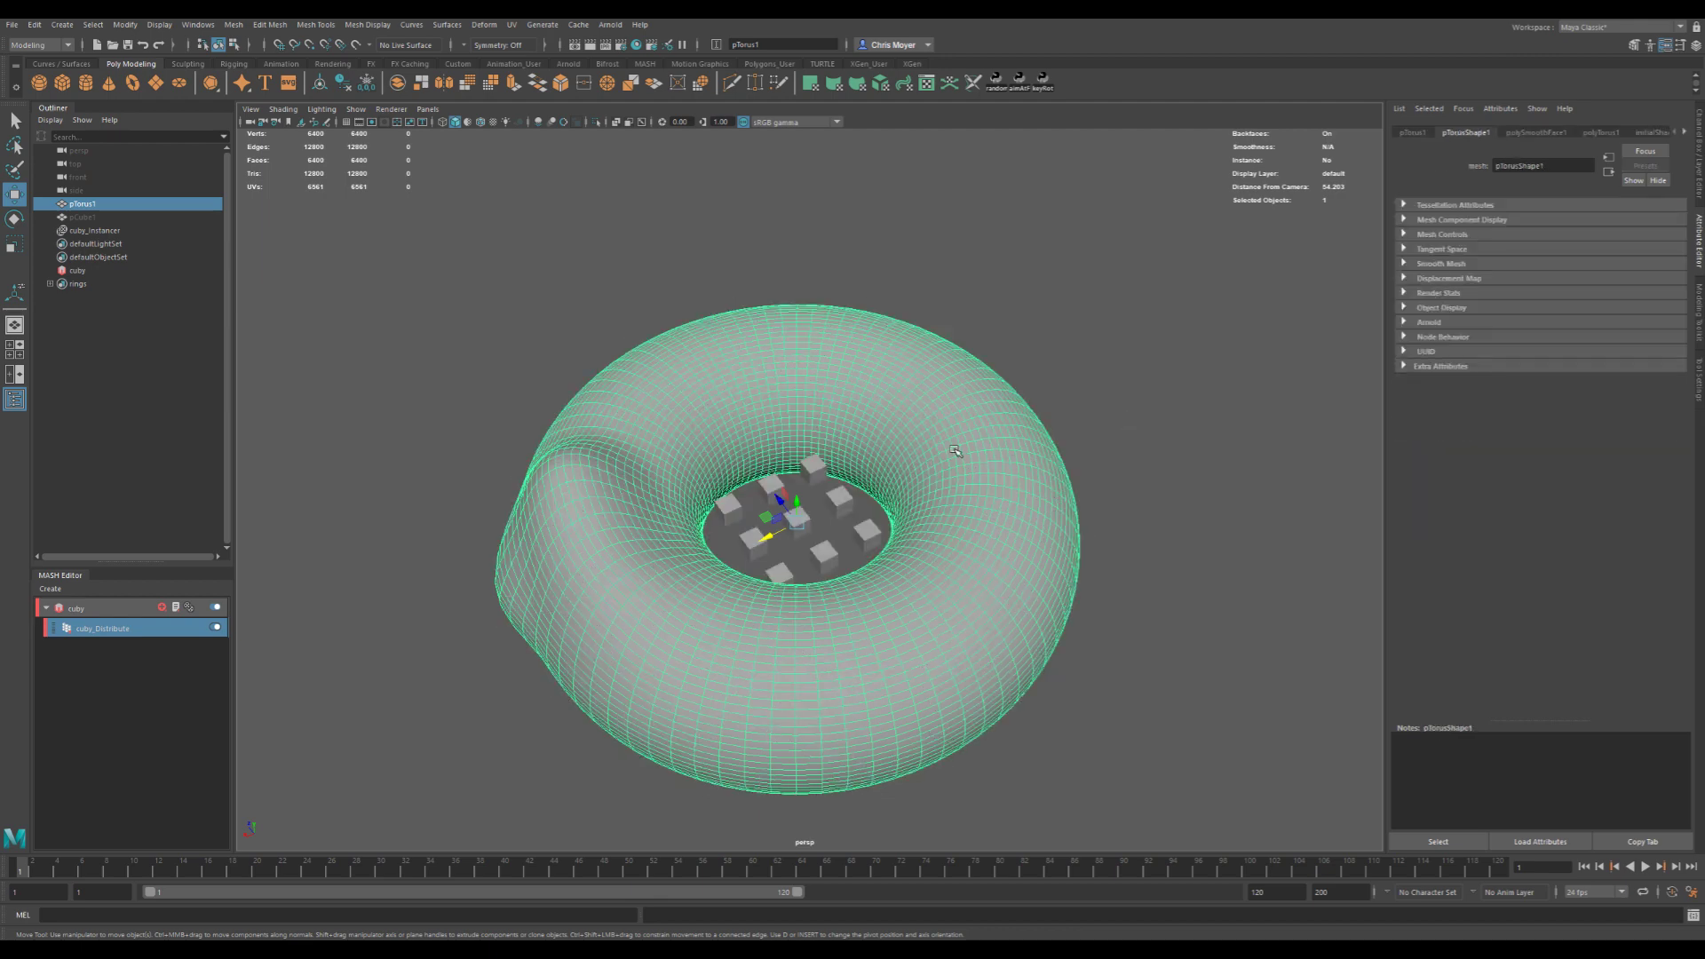
key(ctrl+h)
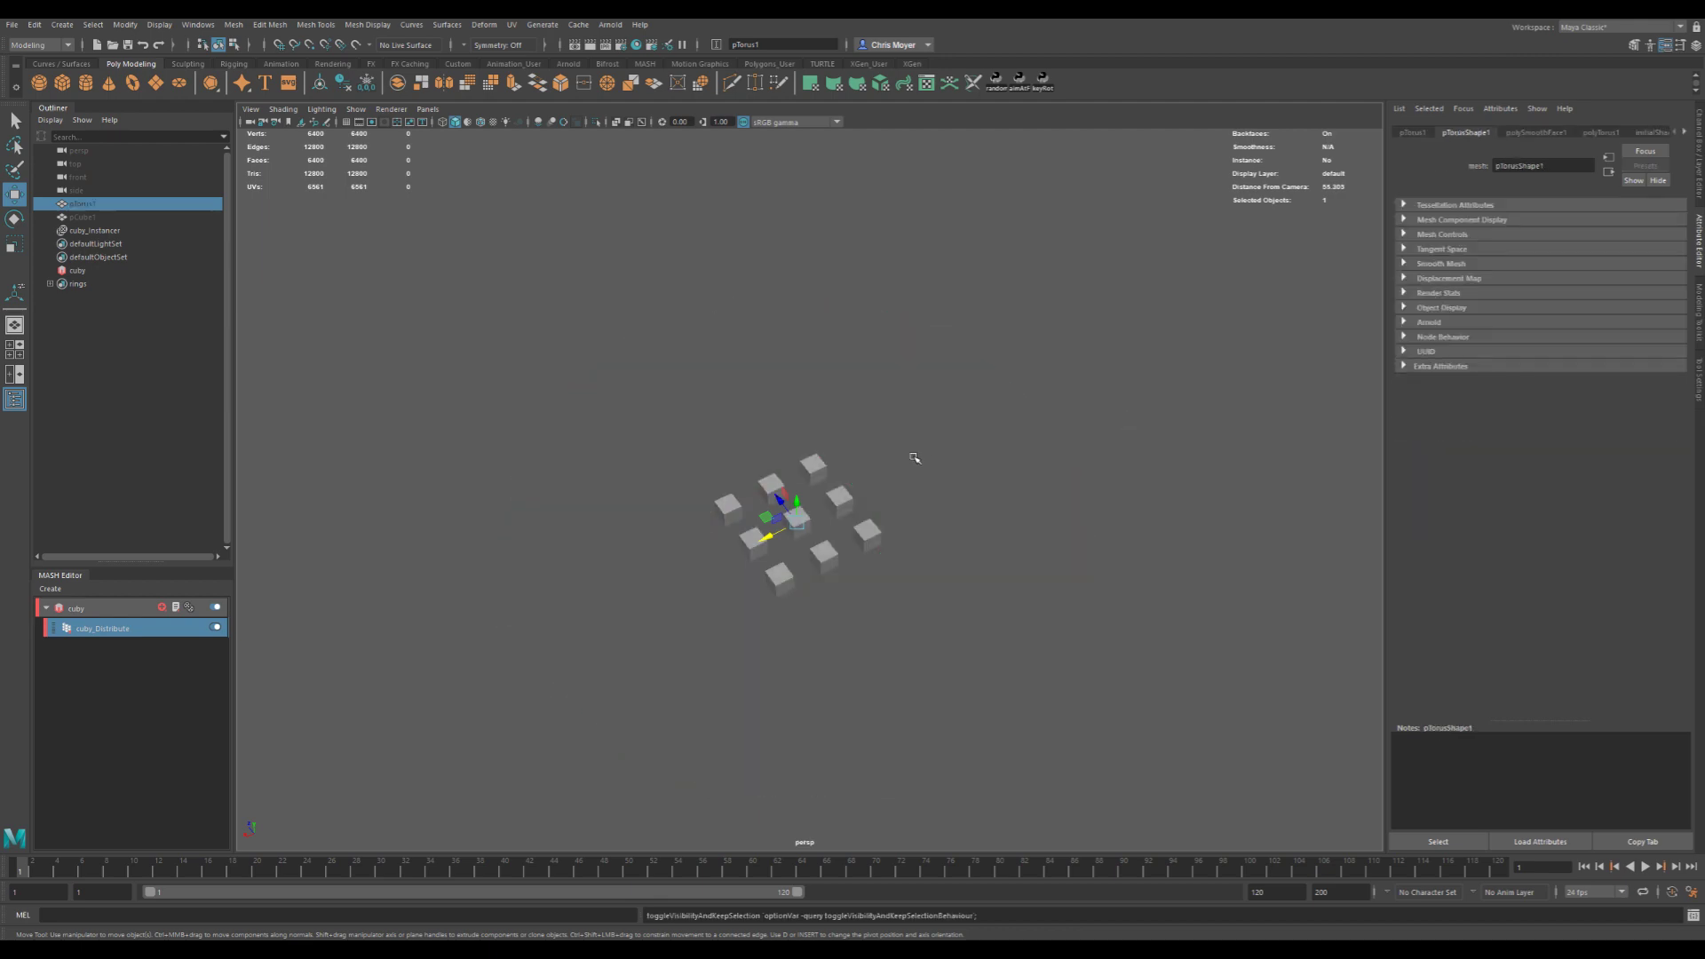
- Reopen the Distribute node's settings and raise Grid Y to 3 for a three-layer block of cubes
click(102, 634)
alt+right_drag(867, 488, 959, 498)
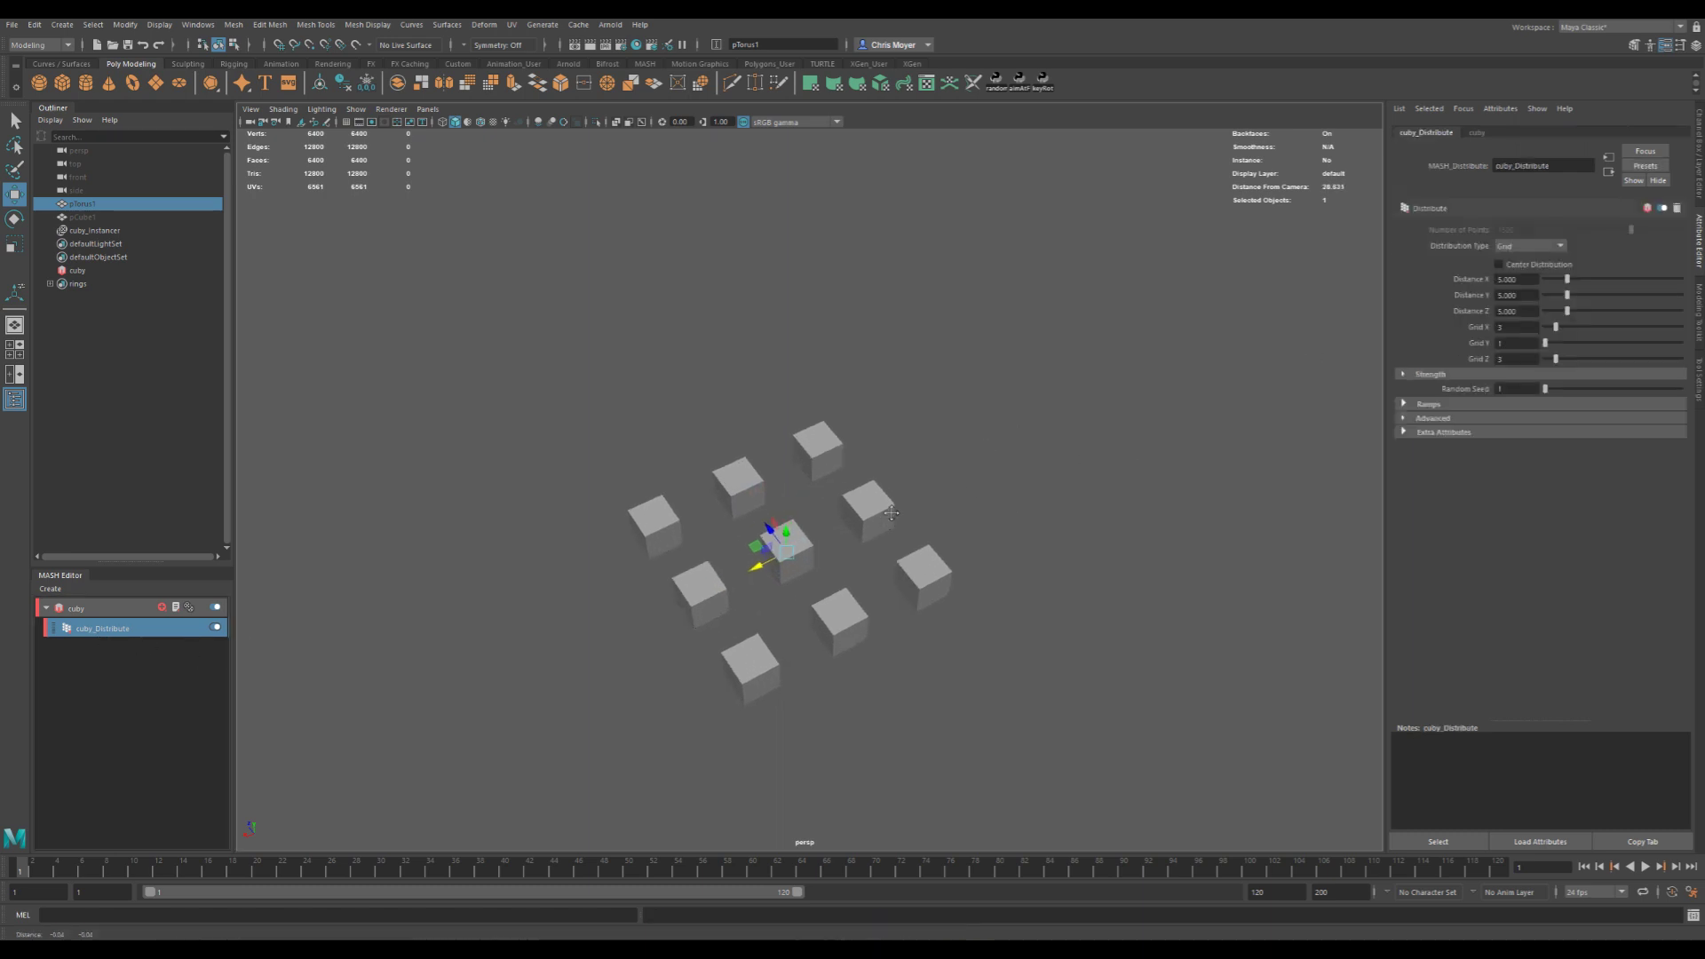
alt+middle_drag(959, 498, 997, 440)
alt+drag(997, 439, 961, 500)
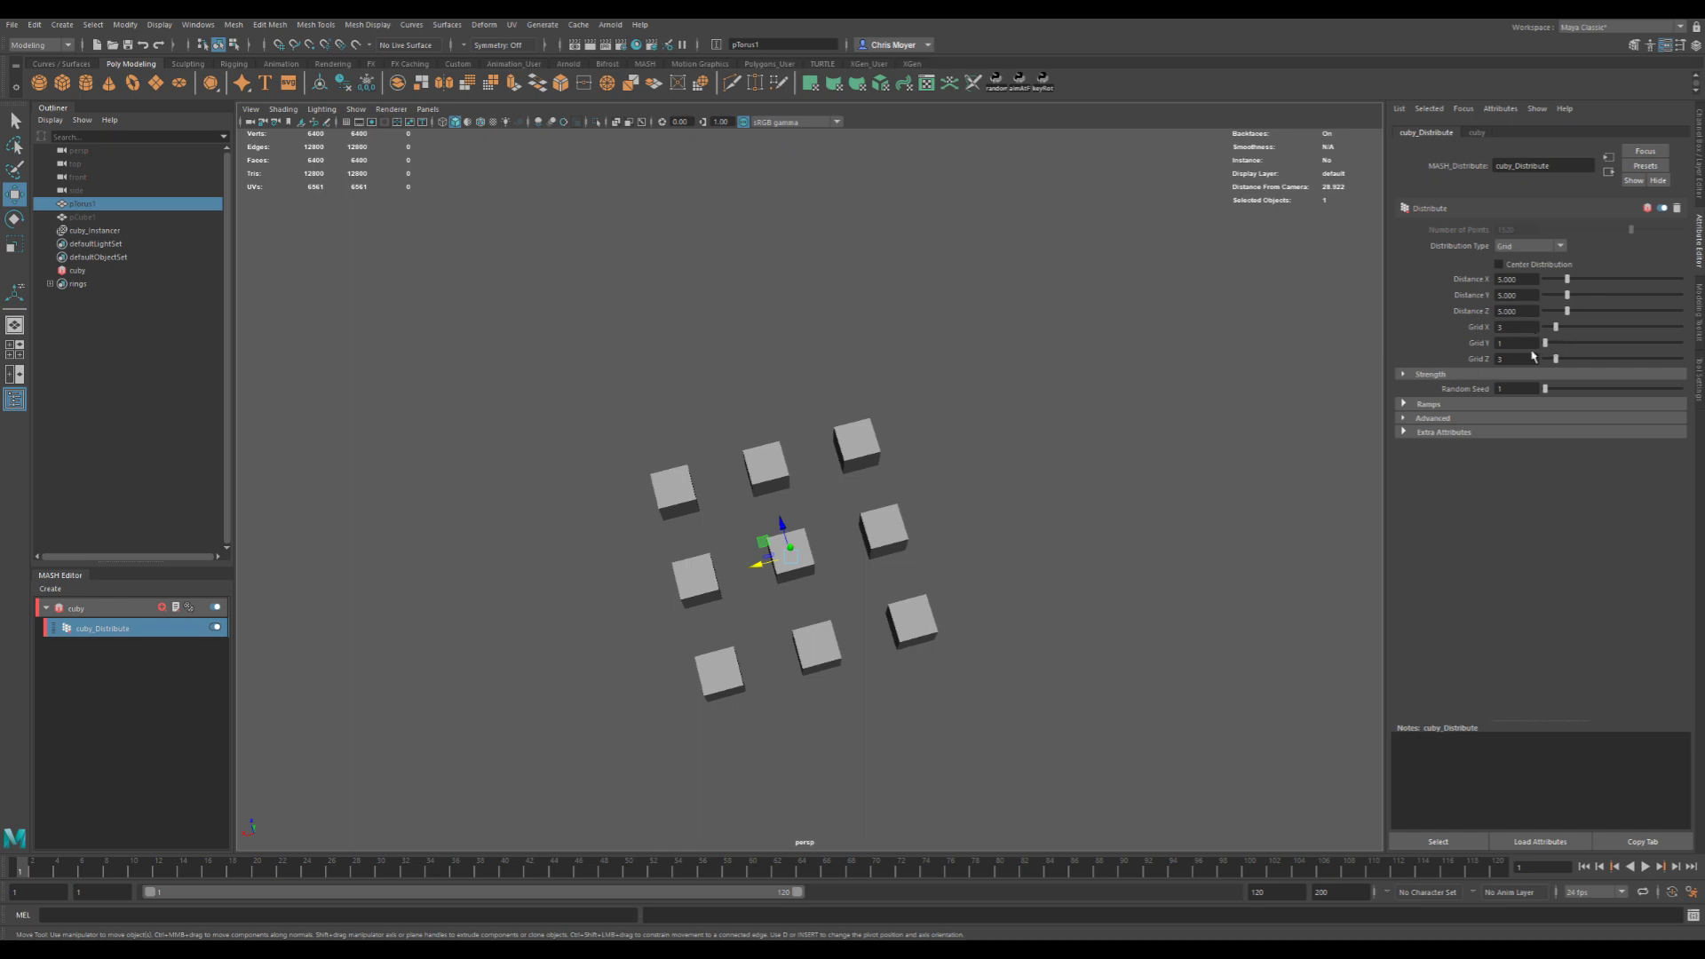
drag(1547, 349, 1555, 347)
alt+drag(989, 497, 1045, 428)
alt+middle_drag(1046, 428, 1059, 452)
- Set the grid's Distance X, Y and Z to 2
click(1528, 278)
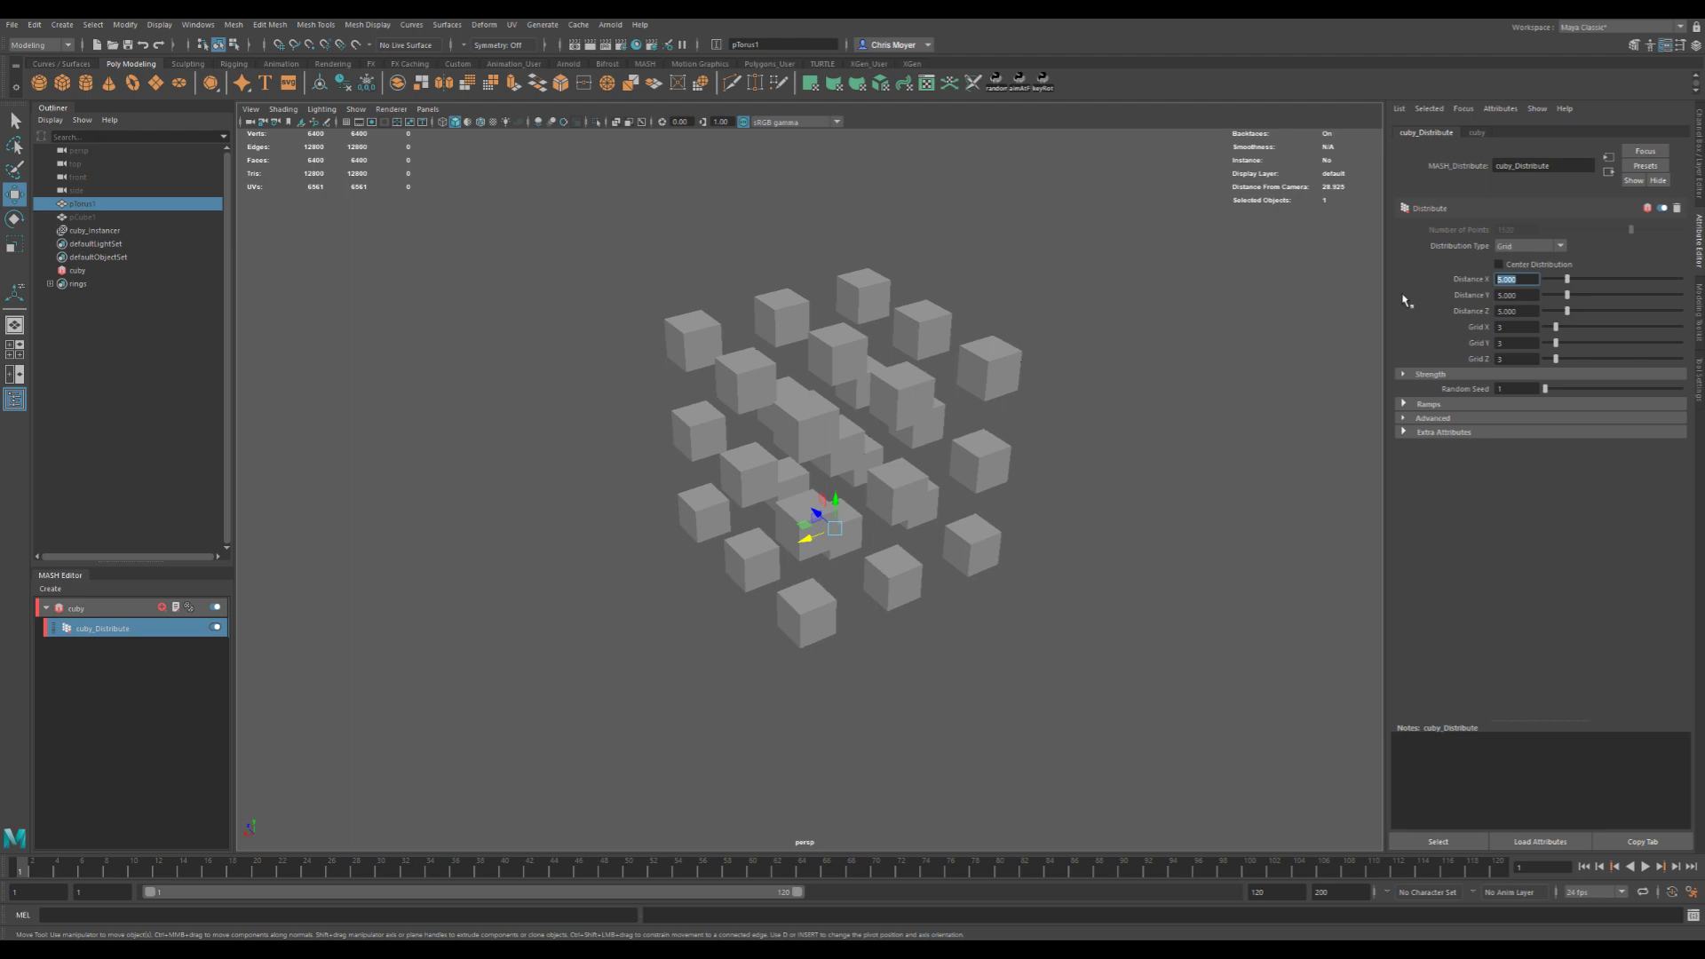
text(2)
key(Tab)
text(2)
key(Tab)
text(2)
key(Return)
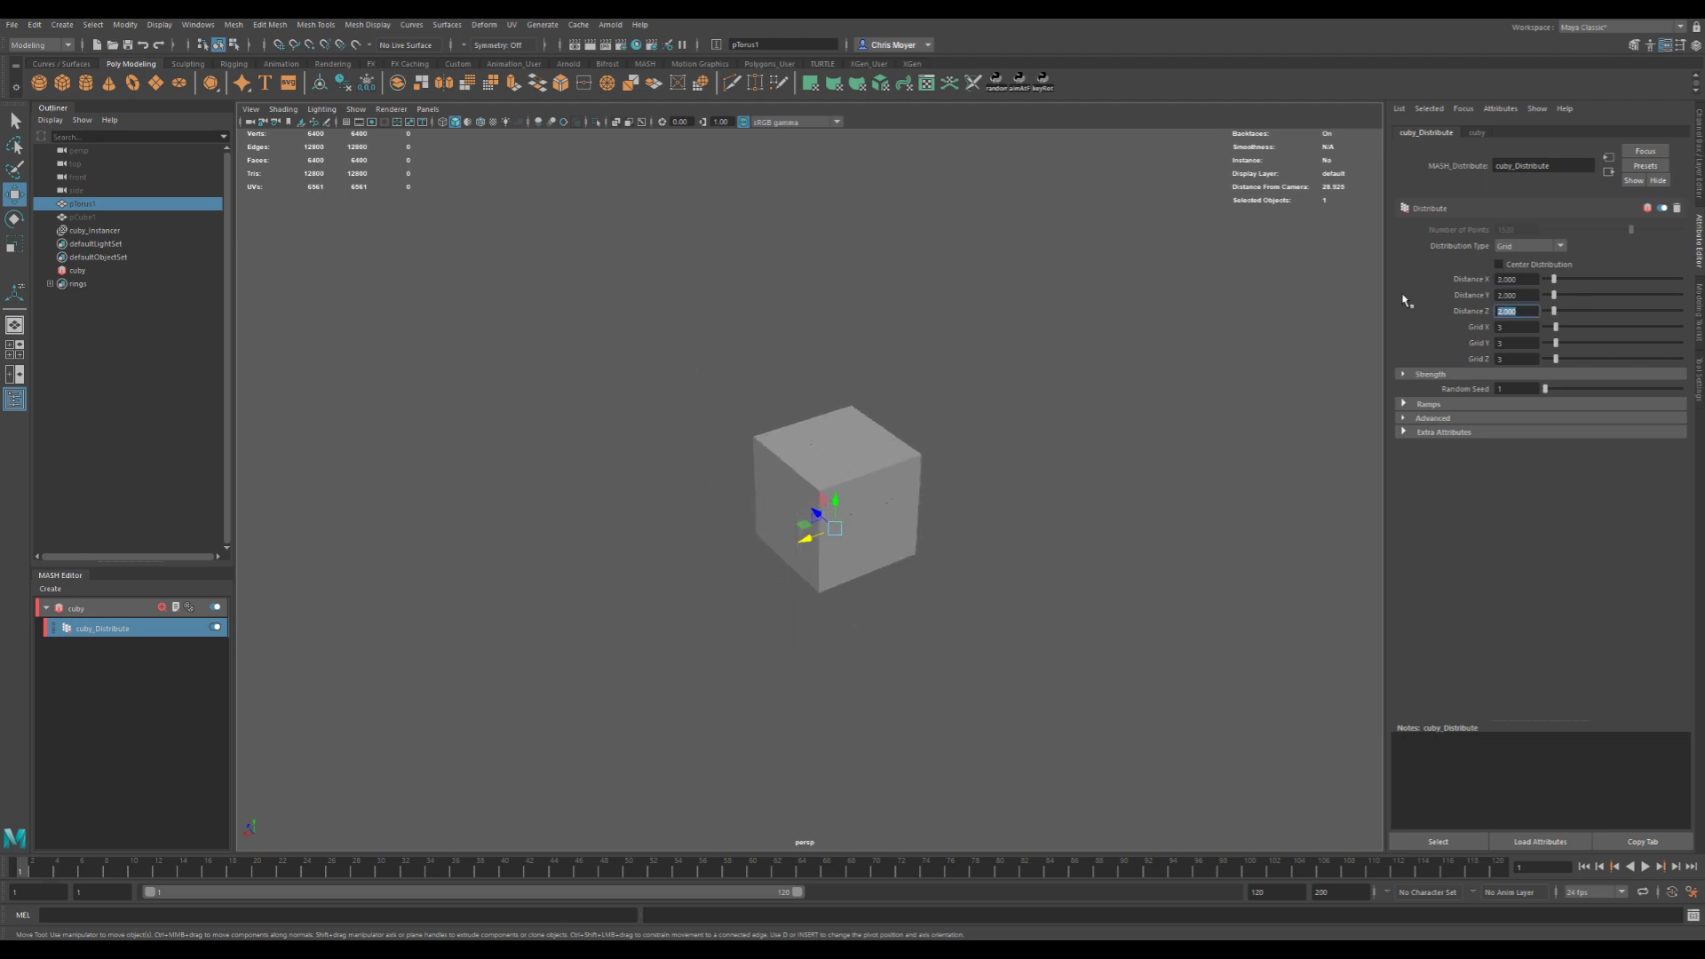
- Set the grid's Distance X, Y and Z to 3
click(1516, 279)
text(3)
key(Tab)
text(3)
key(Tab)
text(3)
key(Tab)
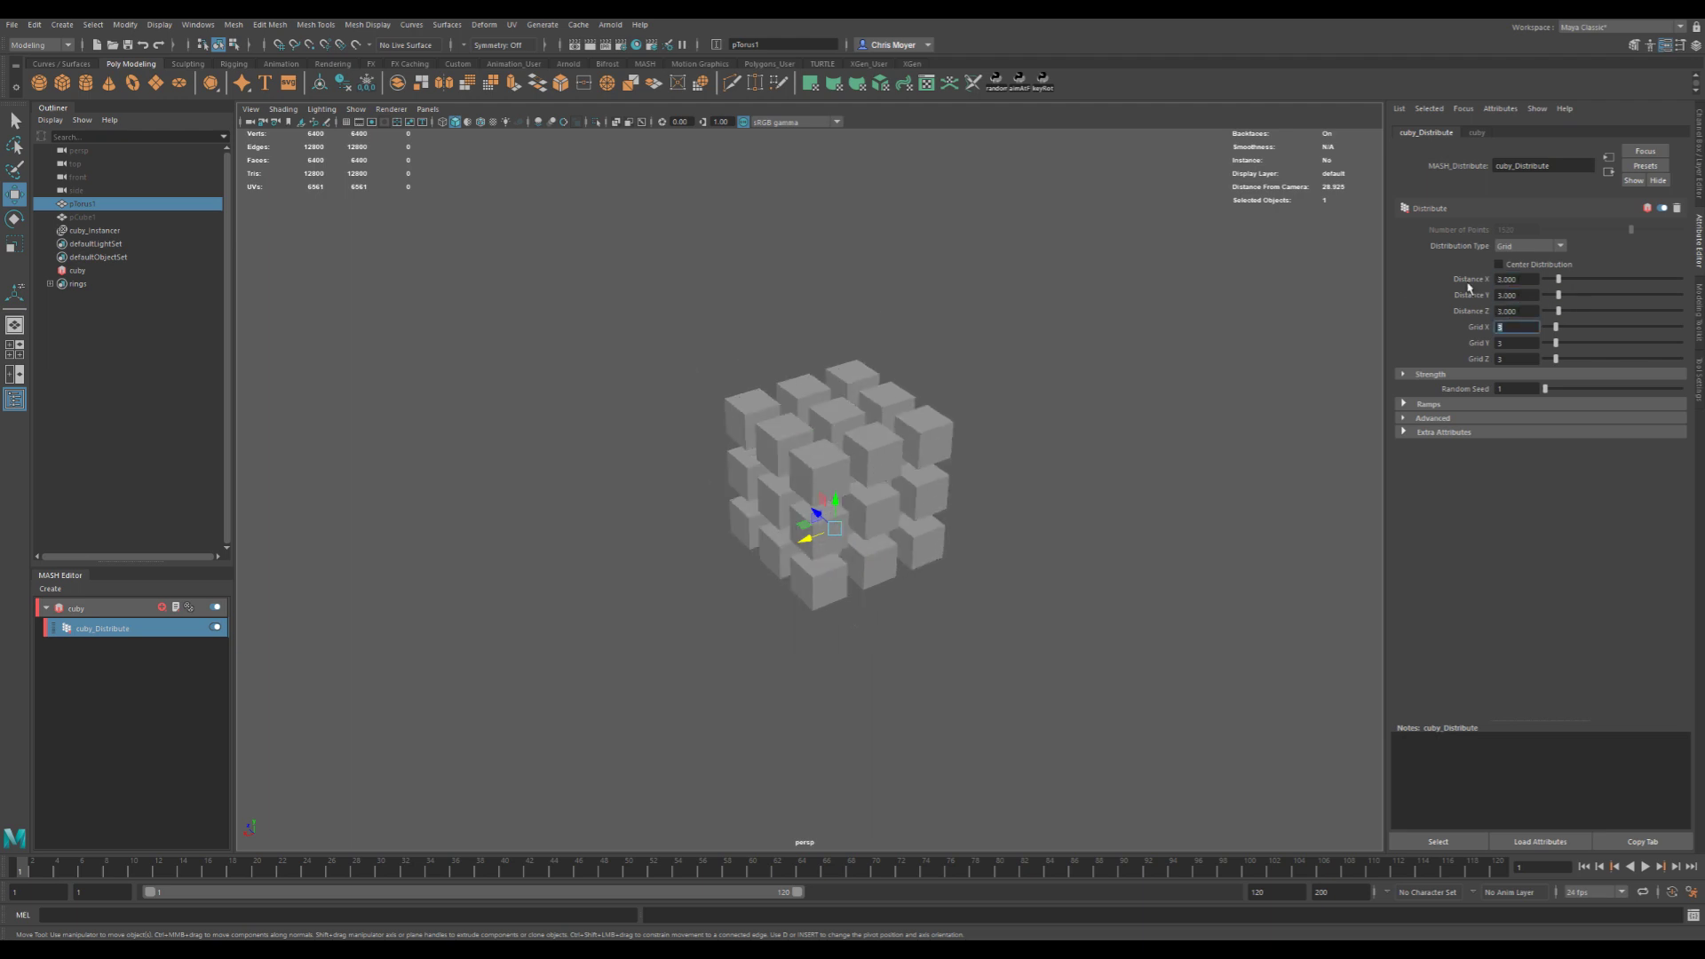
mouse_move(988, 494)
alt+mouse_down()
mouse_move(1012, 471)
mouse_move(995, 479)
alt+mouse_up()
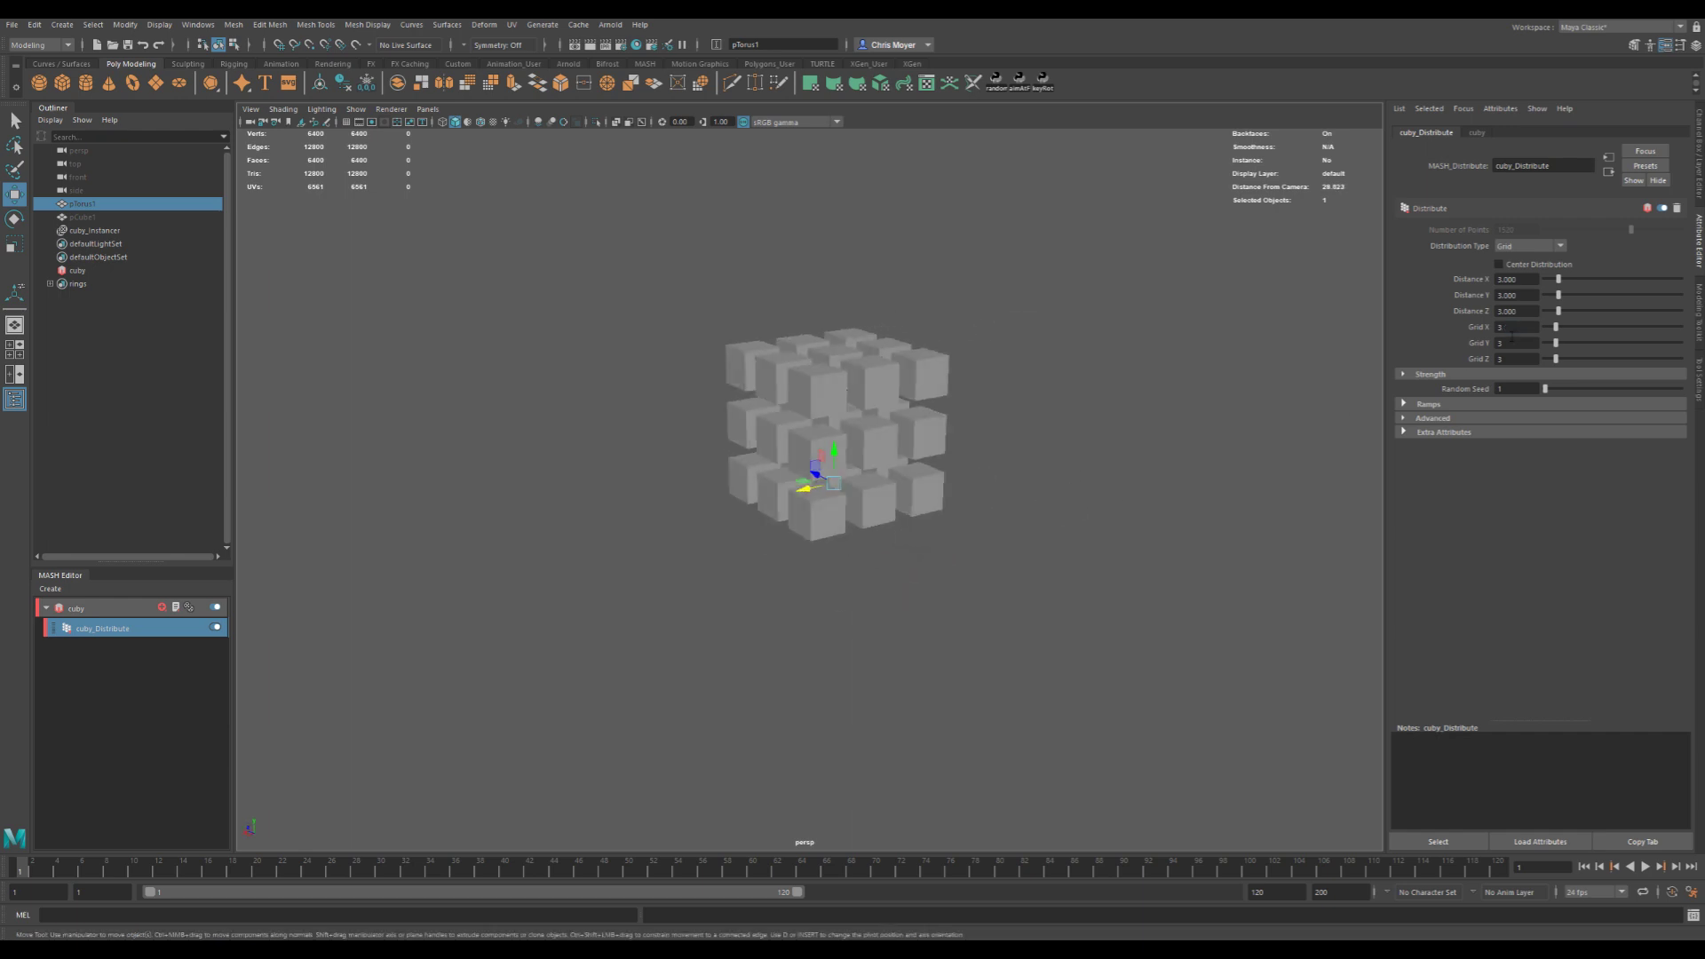
- Set the grid's Distance X, Y and Z to 2.5 and deselect everything
click(1516, 279)
text(2.5)
key(Tab)
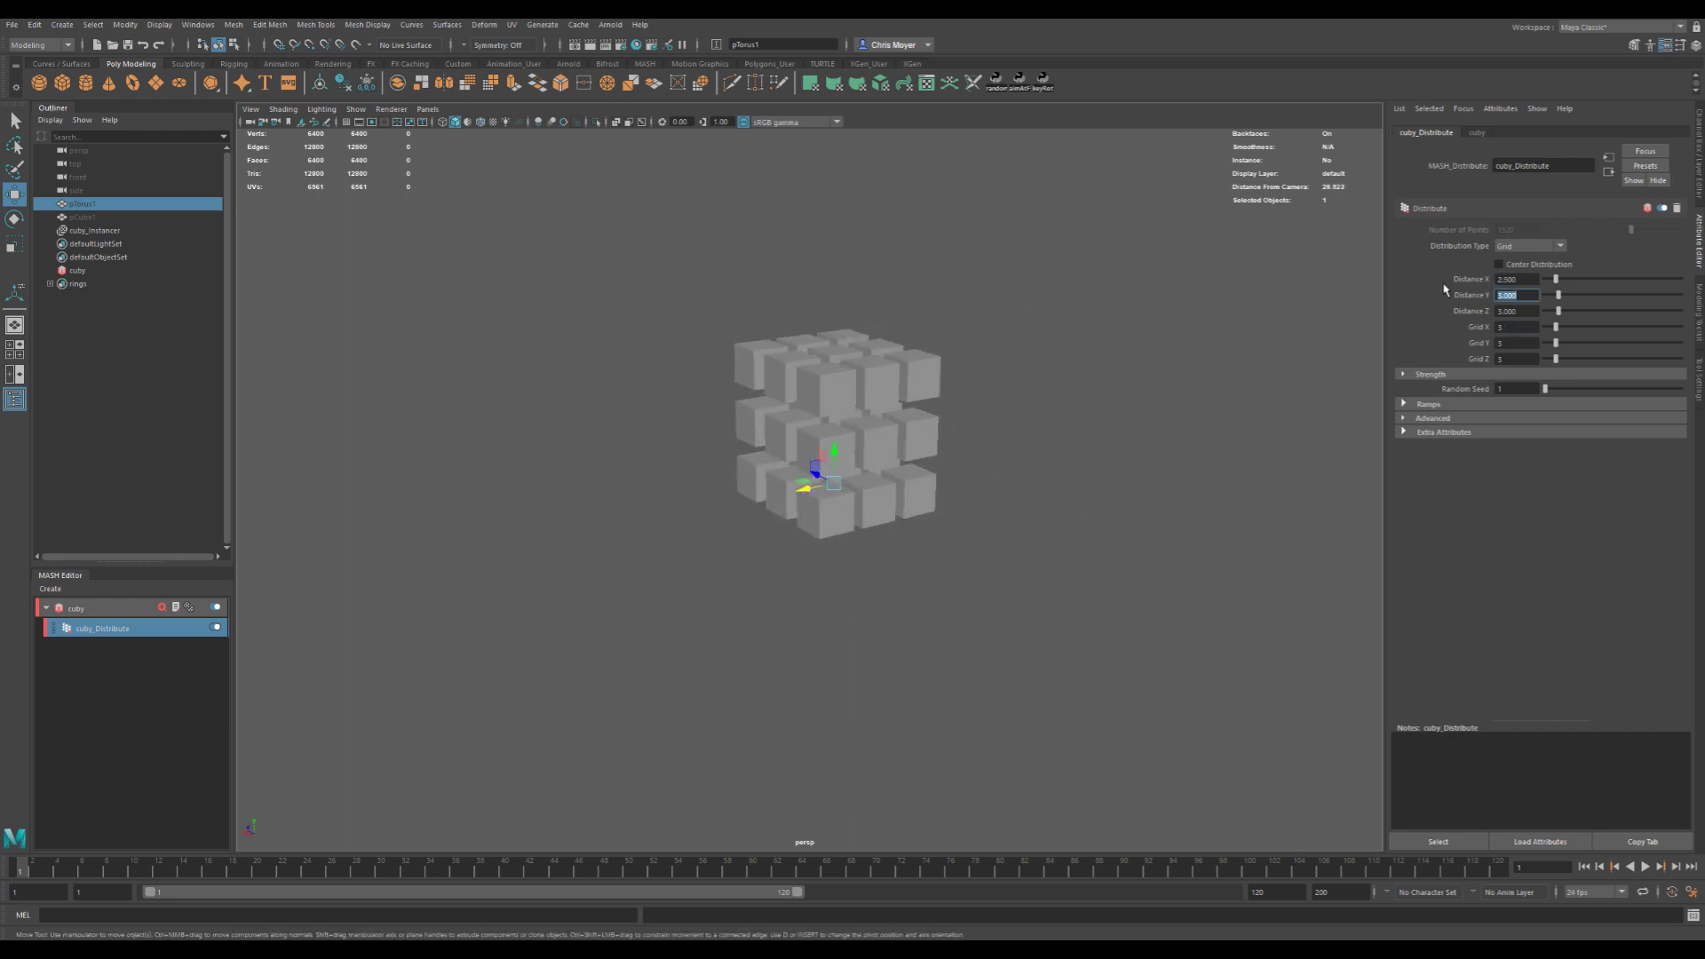
text(2.5)
key(Tab)
text(2.5)
key(Return)
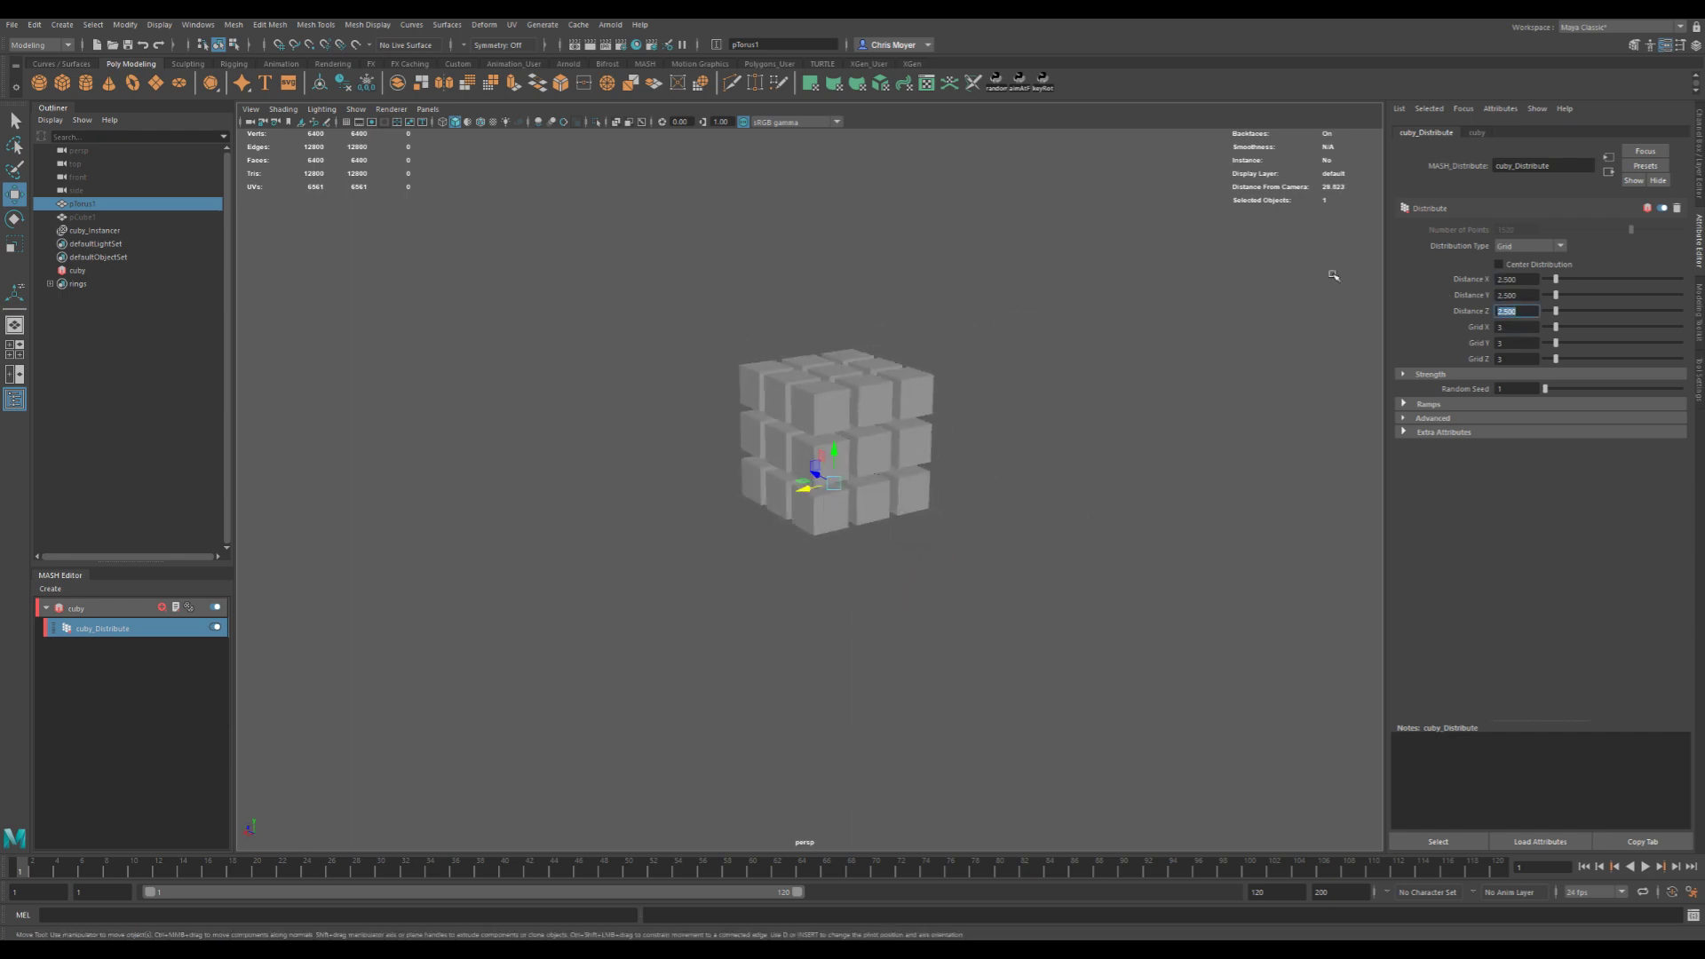
scroll(1134, 464, up, 6)
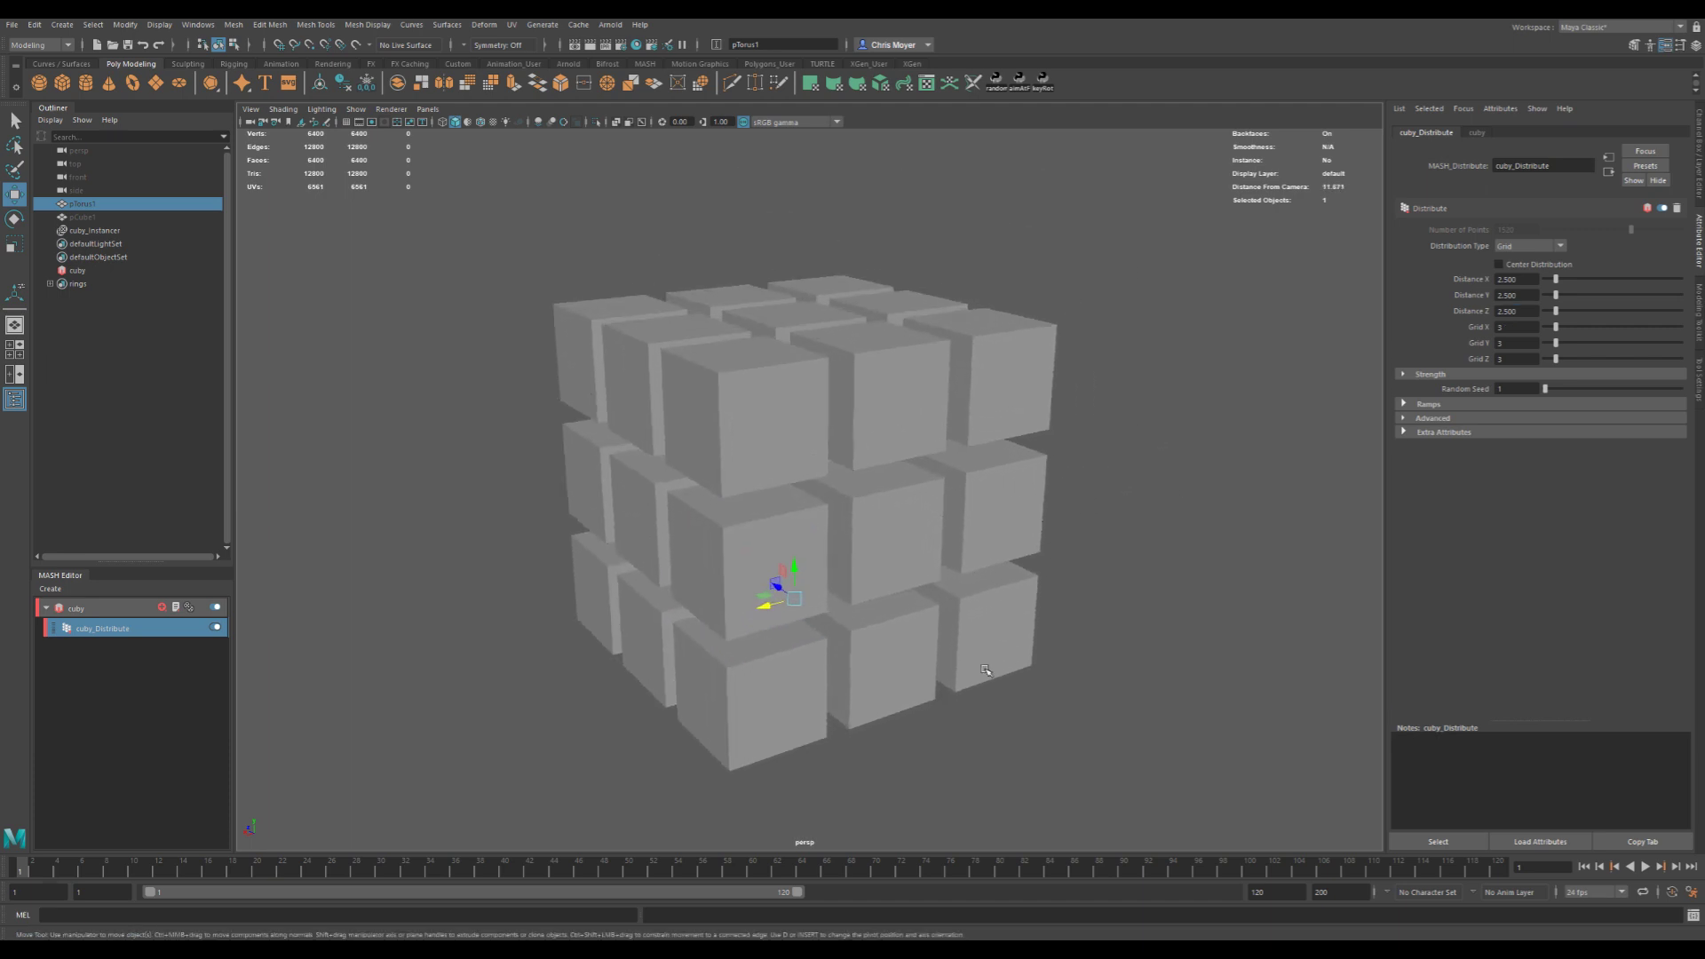
alt+drag(789, 439, 732, 514)
click(817, 462)
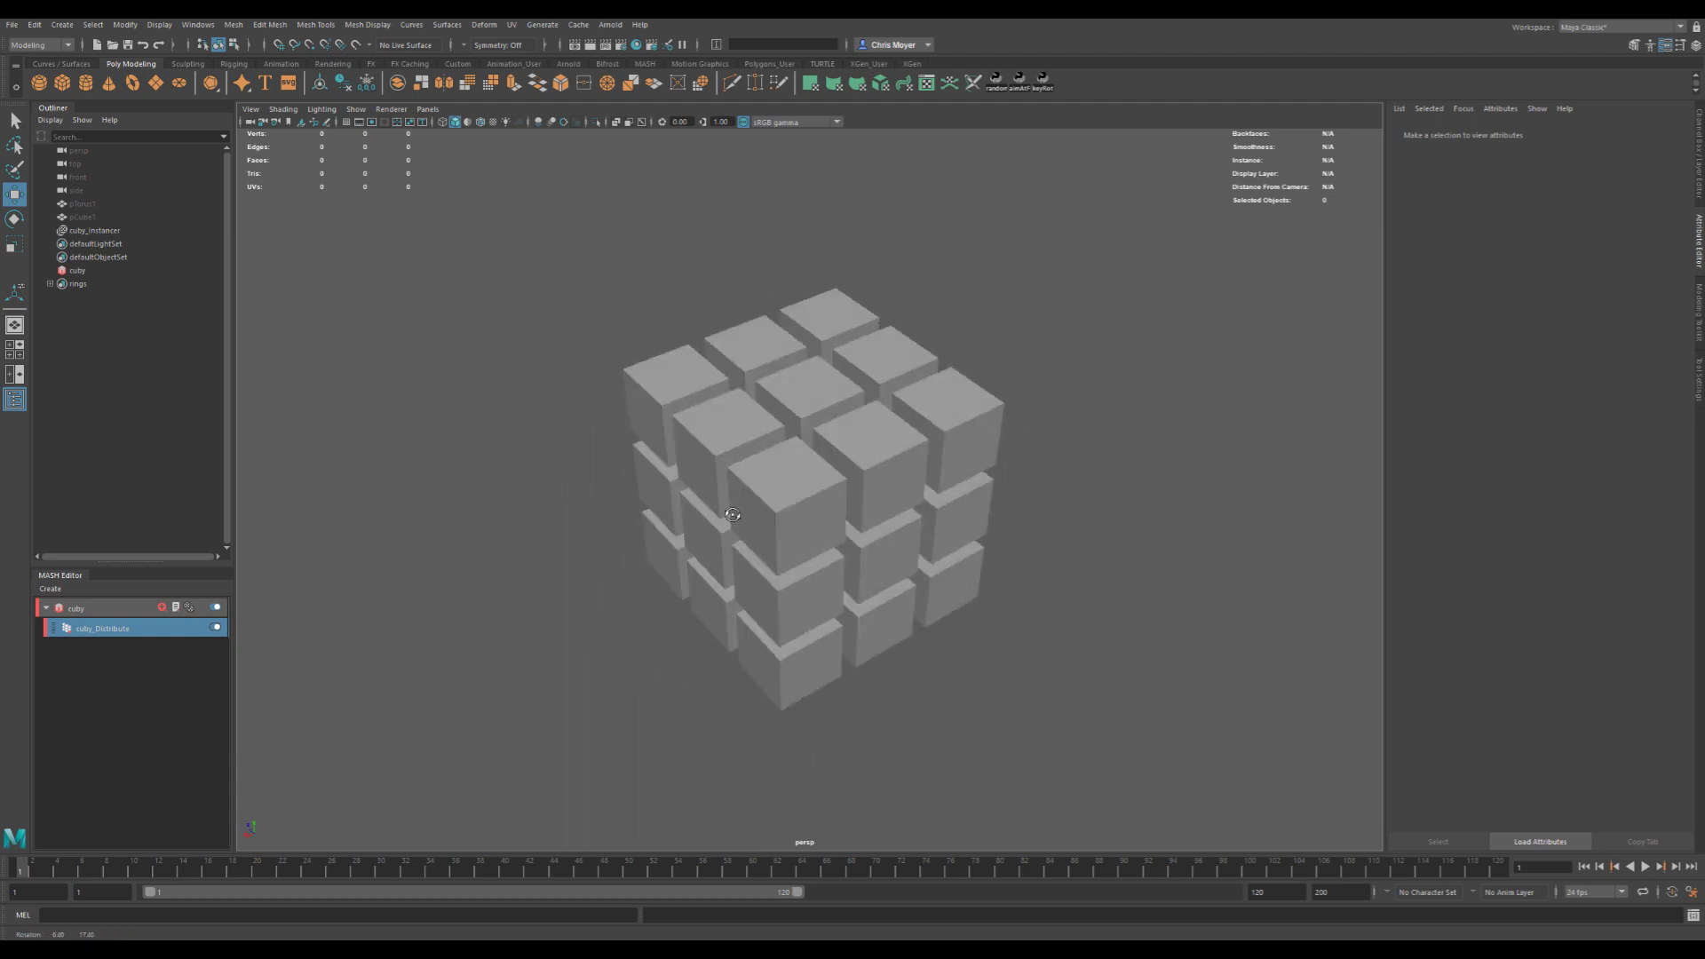
- Increase Grid X and Grid Y to 7 on the Distribute node
click(129, 628)
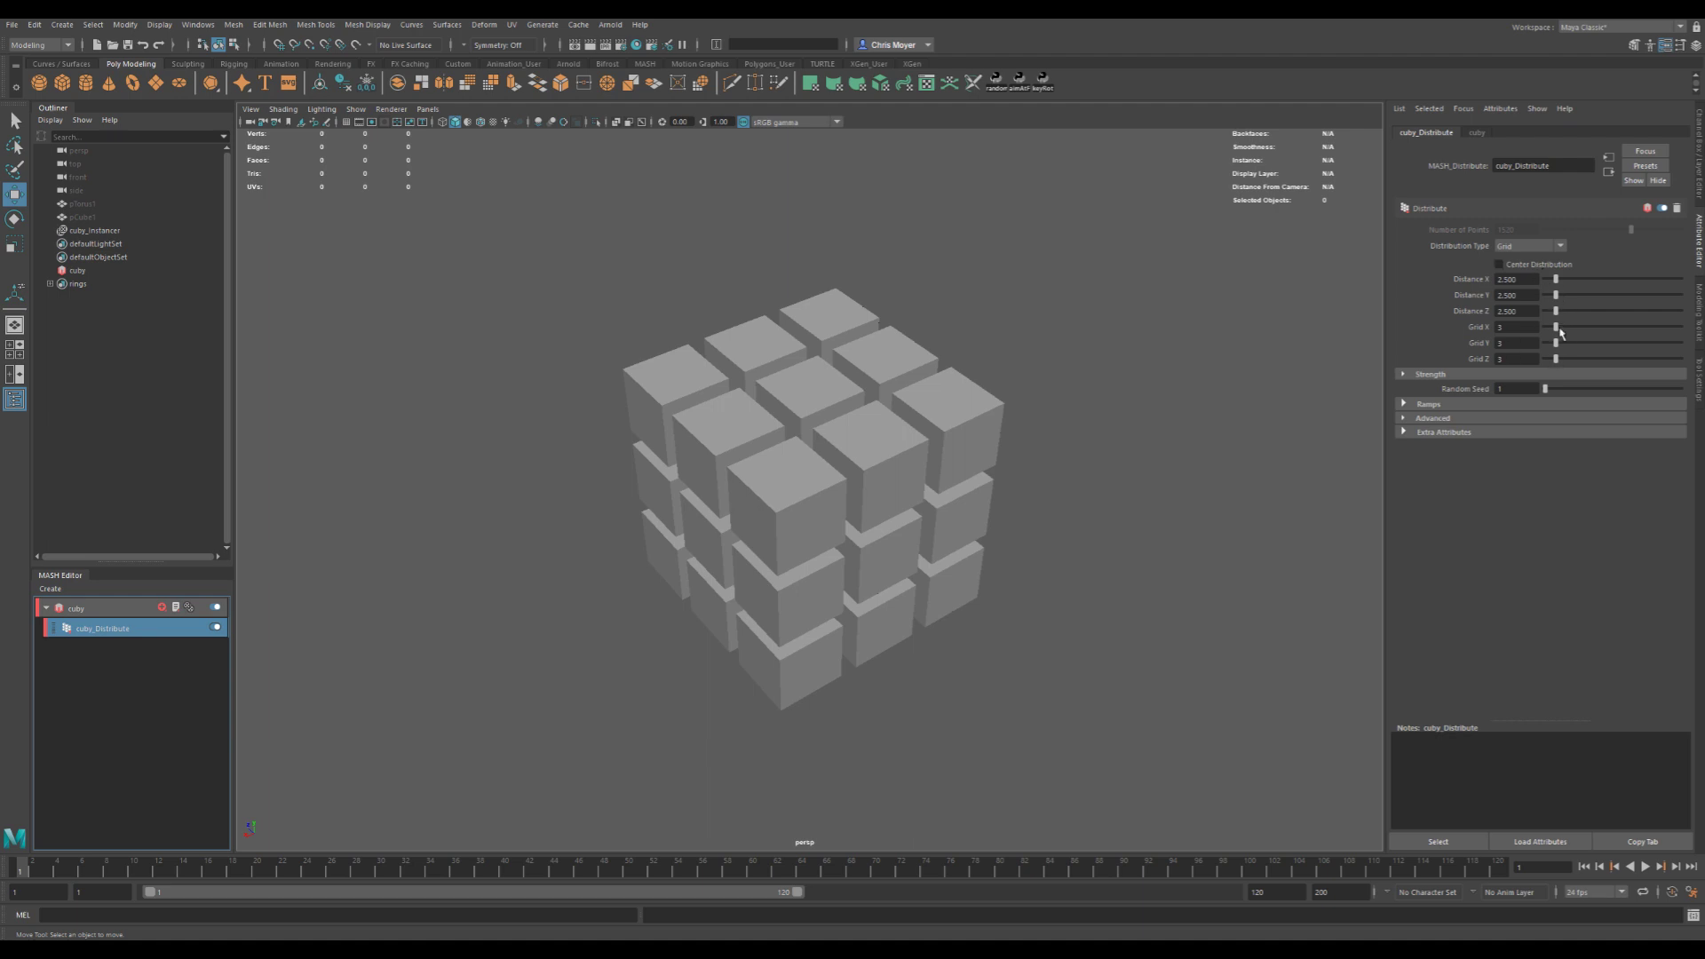
drag(1555, 343, 1580, 340)
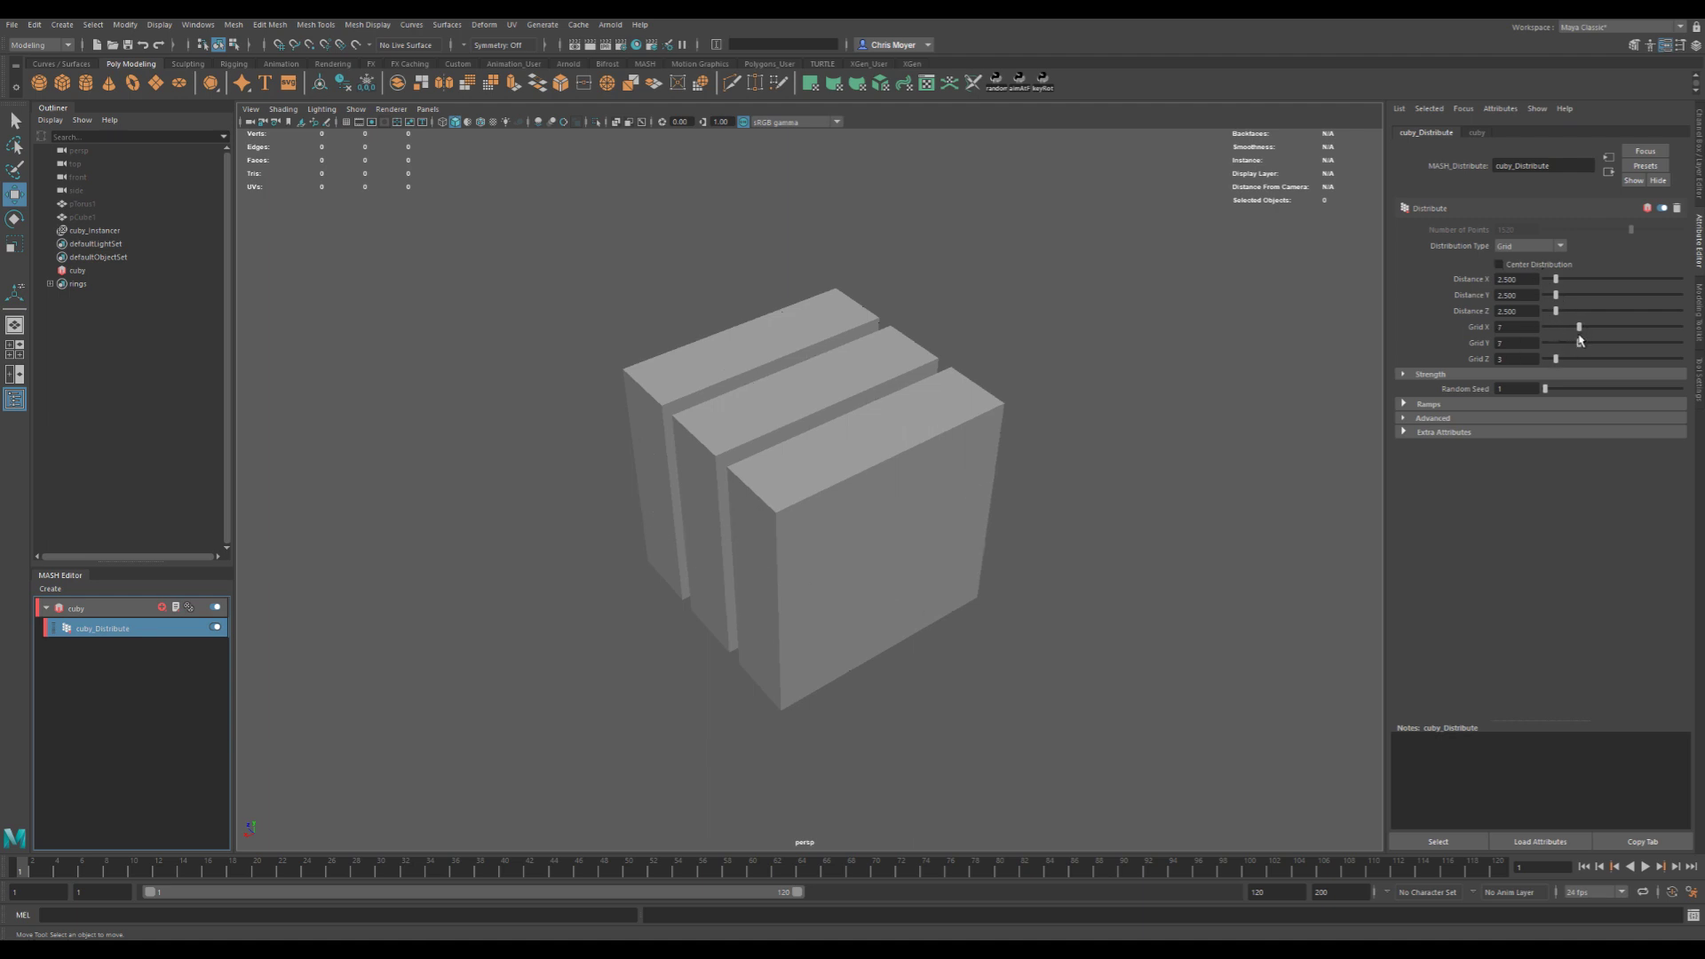
alt+drag(1368, 386, 1225, 391)
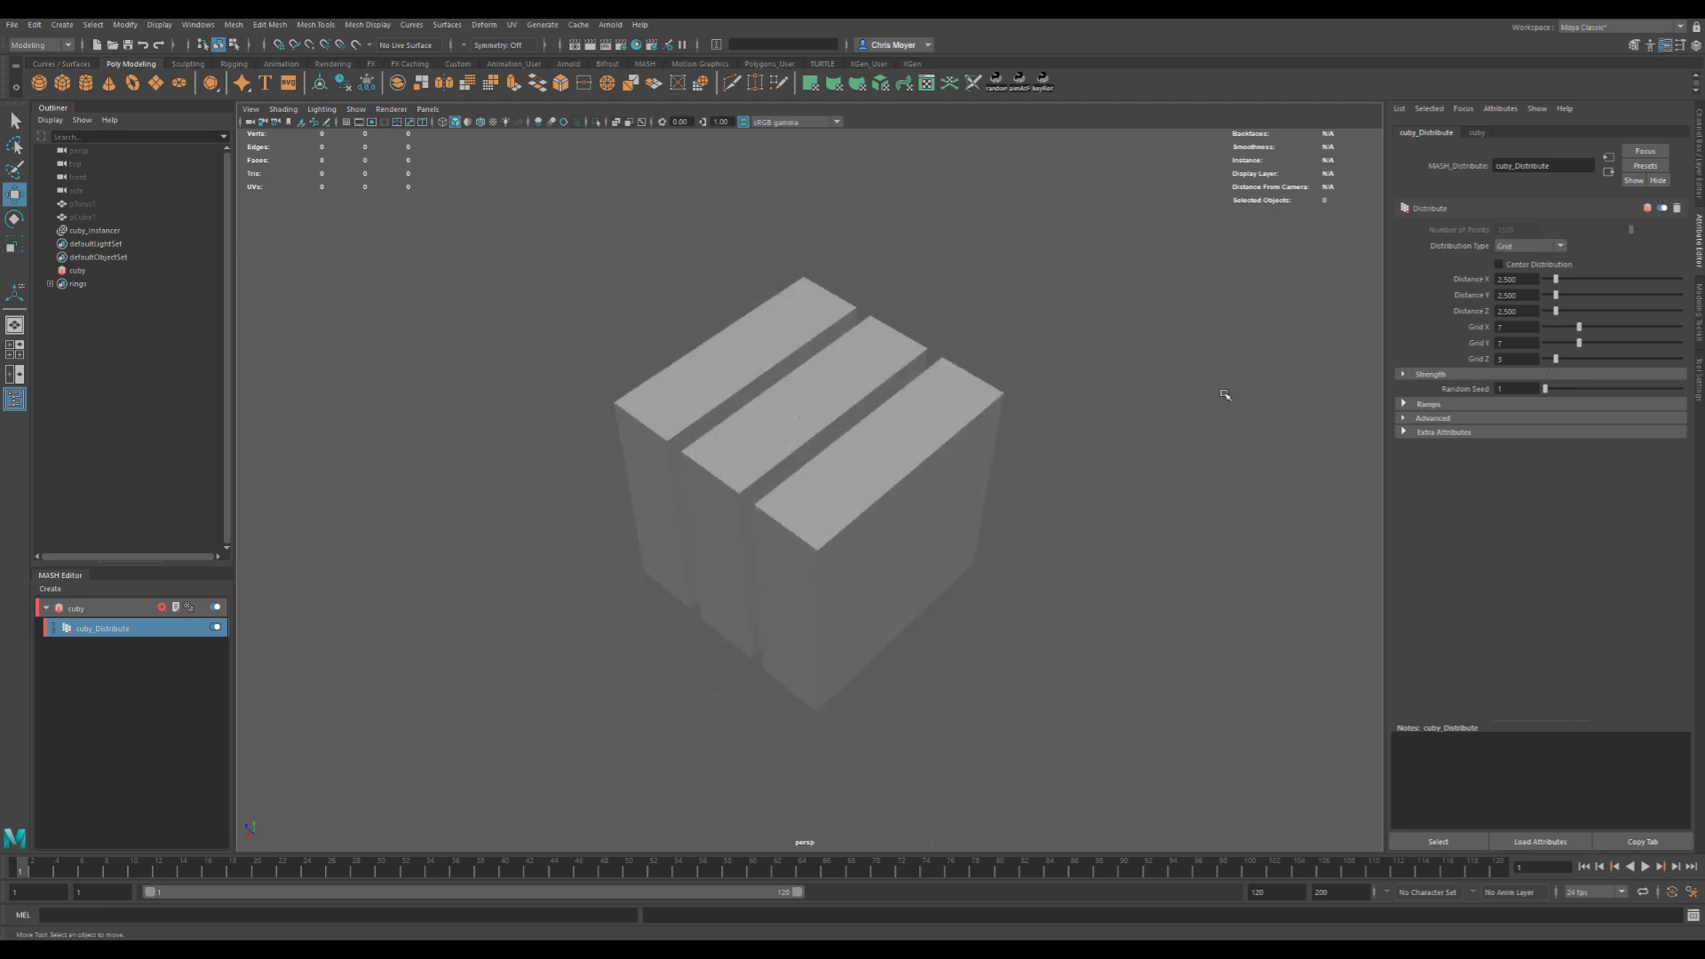
- Try a Distance Y of about 12.6 for the cube layers, finishing at about 6.4
drag(1554, 303, 1601, 298)
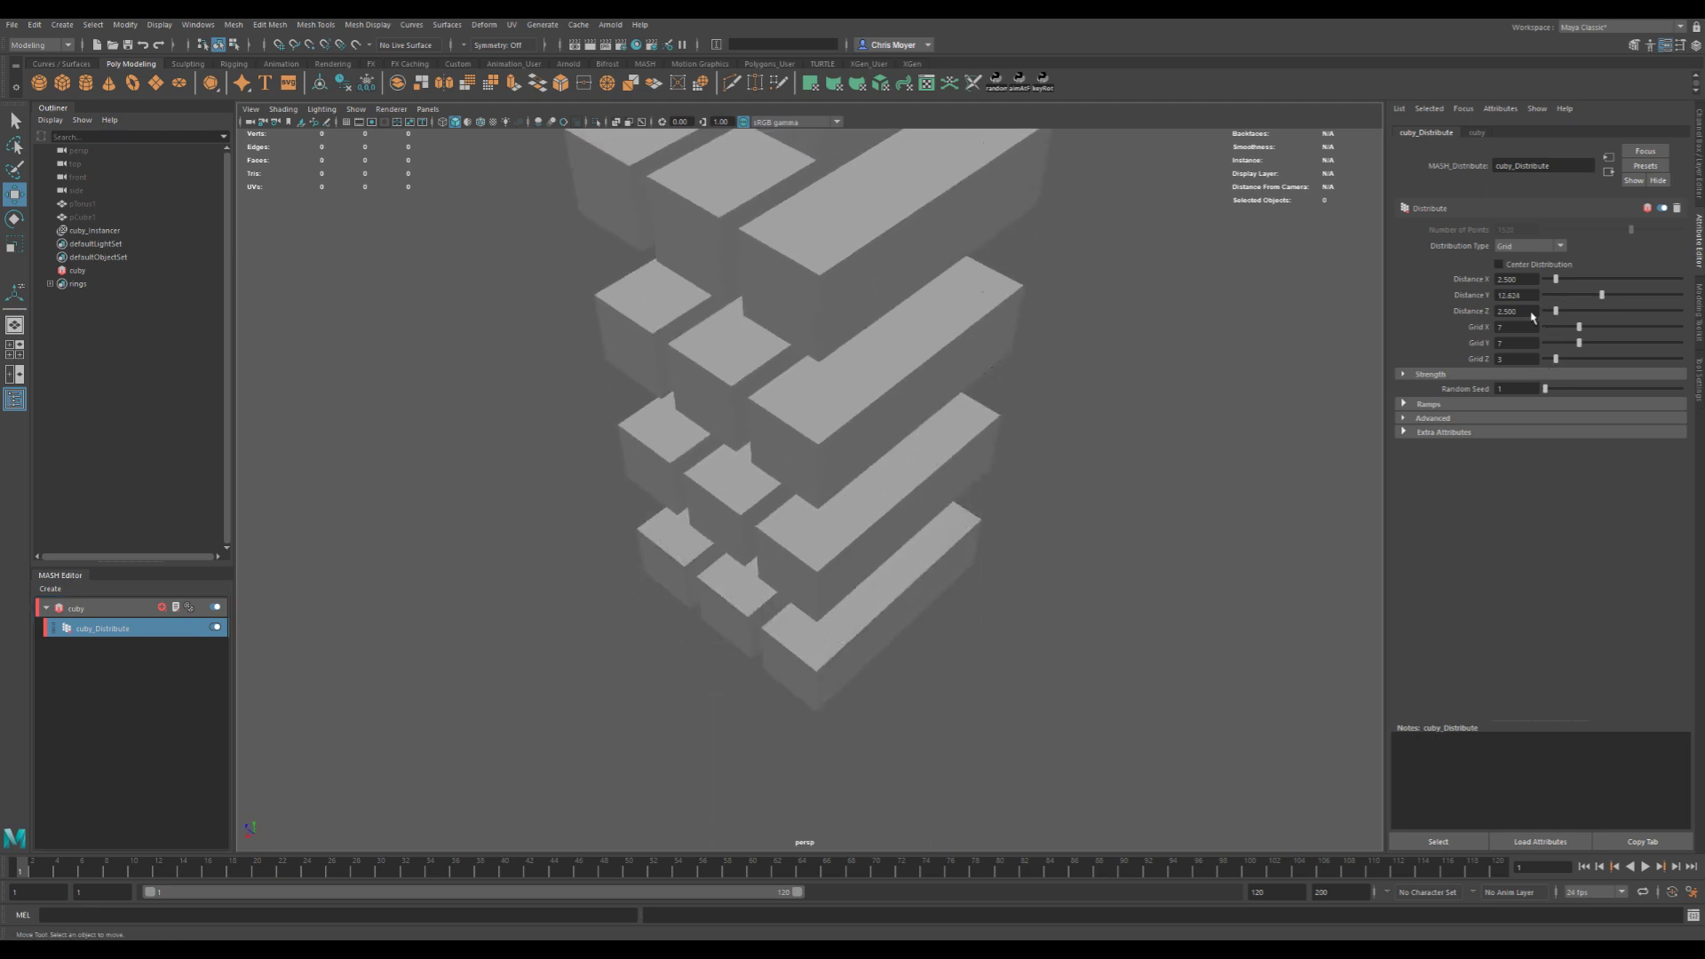
scroll(959, 370, down, 3)
alt+drag(830, 446, 887, 373)
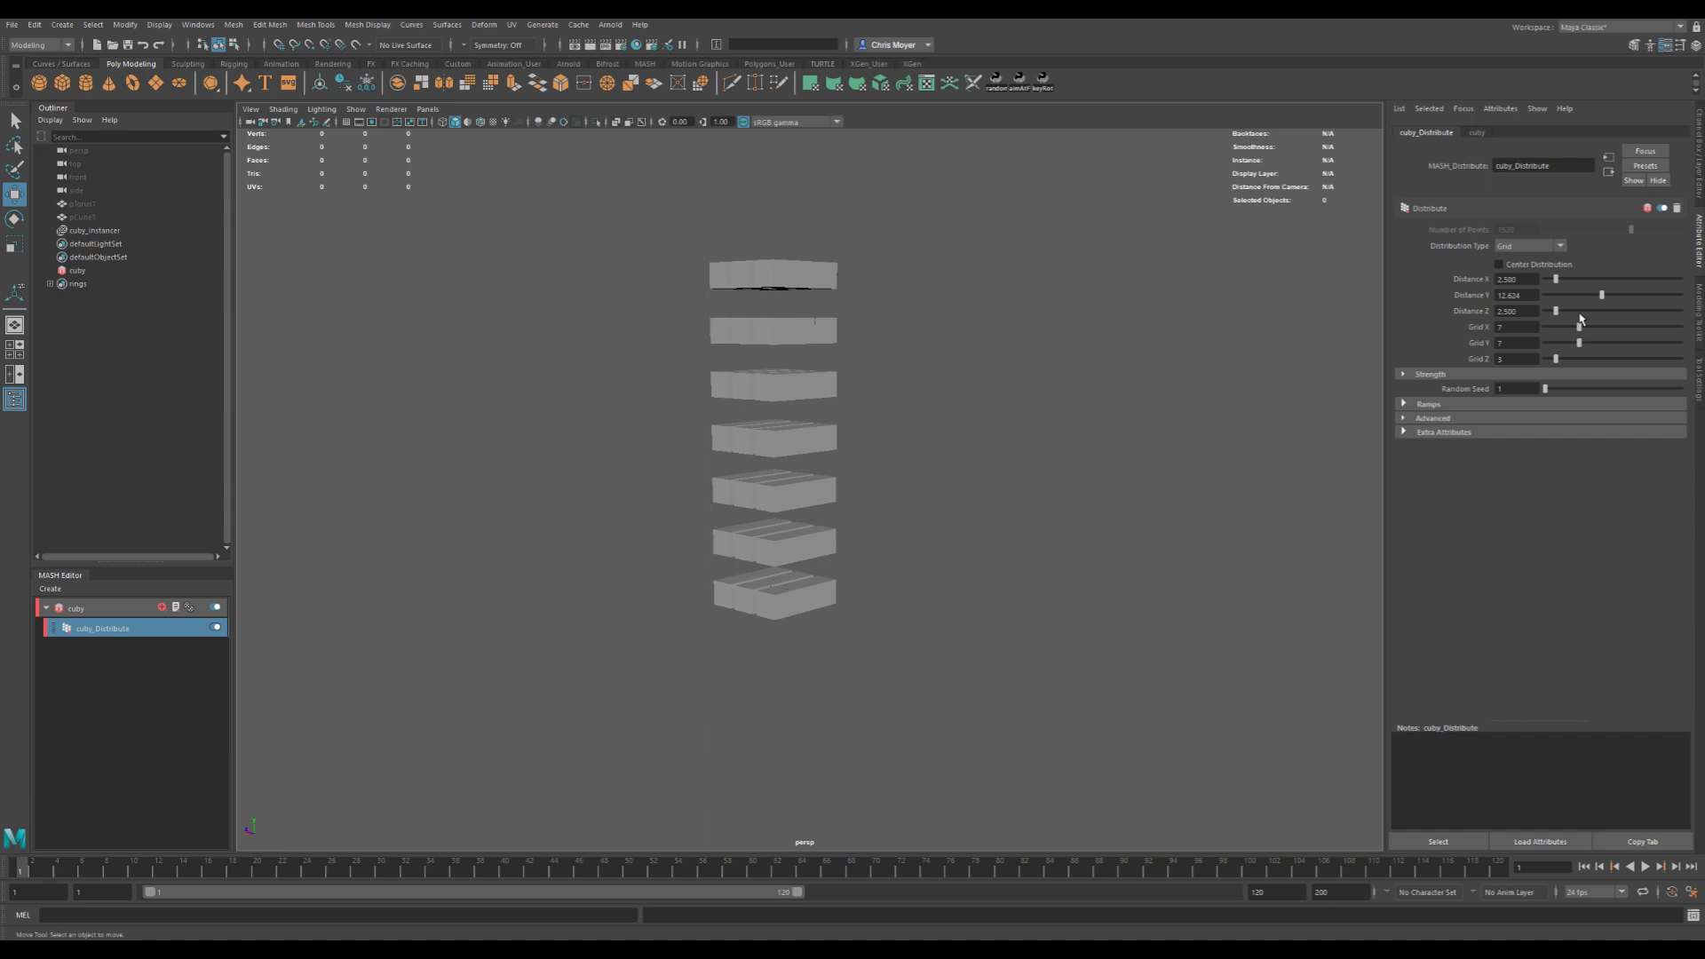
drag(1604, 299, 1575, 299)
- Show the Ramps, try adding a point midway along the Scale Ramp, and undo the point
click(1419, 404)
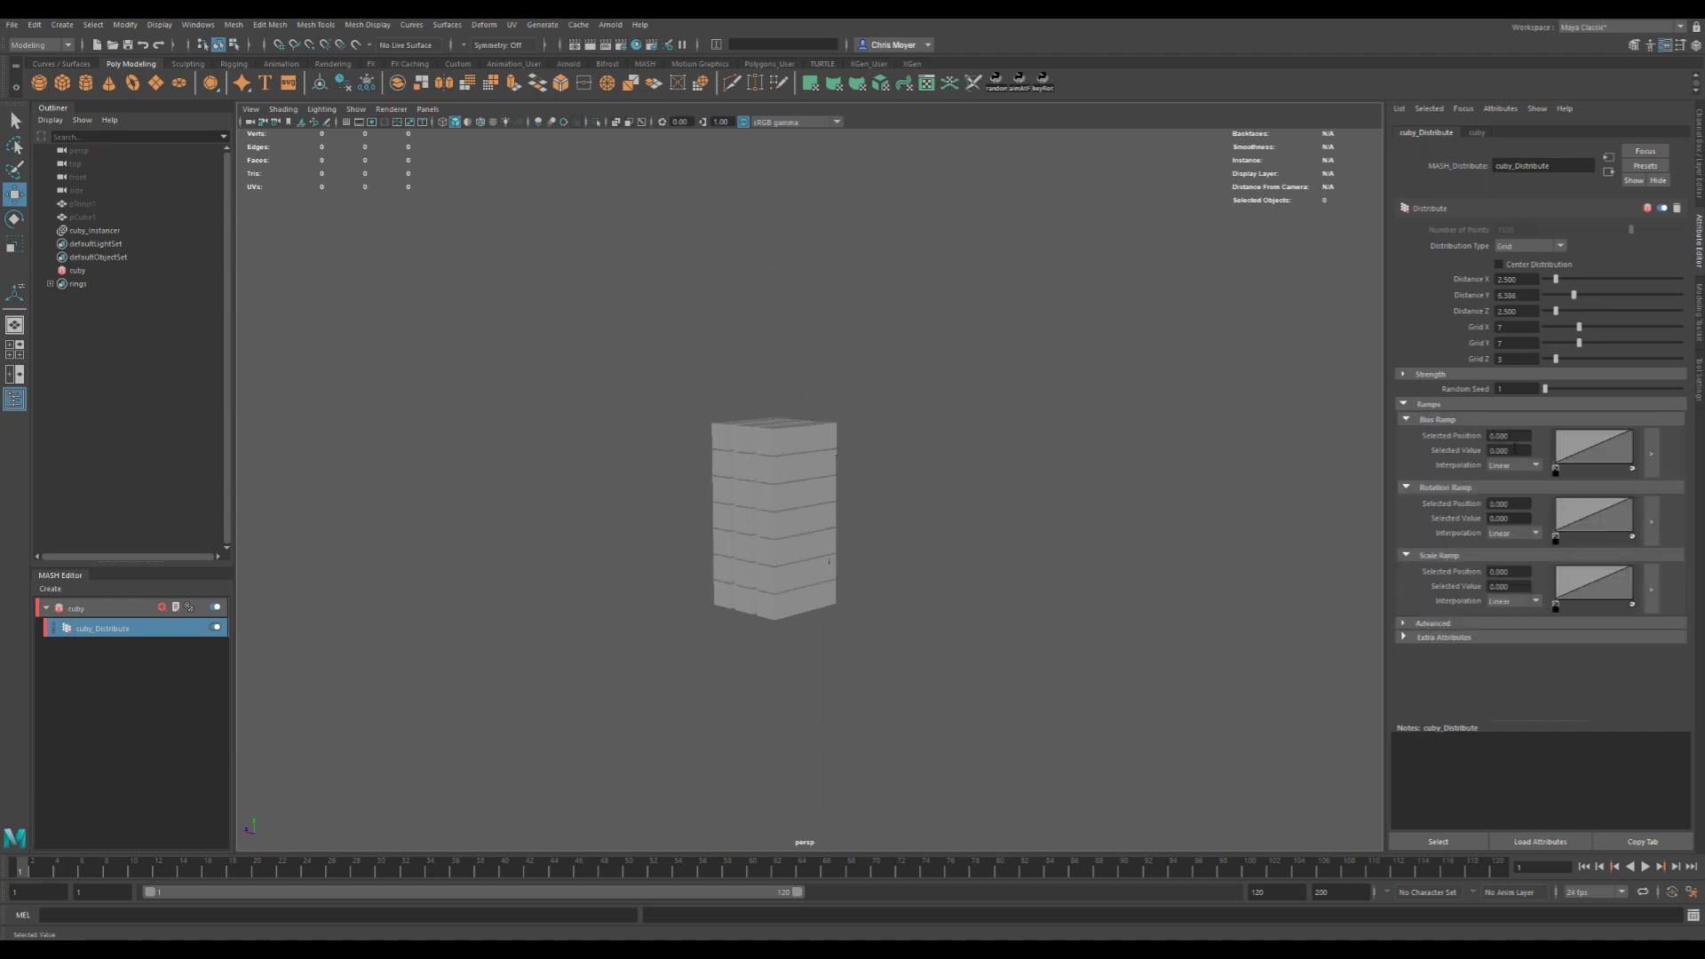
drag(1591, 521, 1638, 558)
drag(1595, 543, 1639, 490)
click(1591, 445)
click(1592, 470)
drag(1594, 577, 1588, 570)
key(ctrl+z)
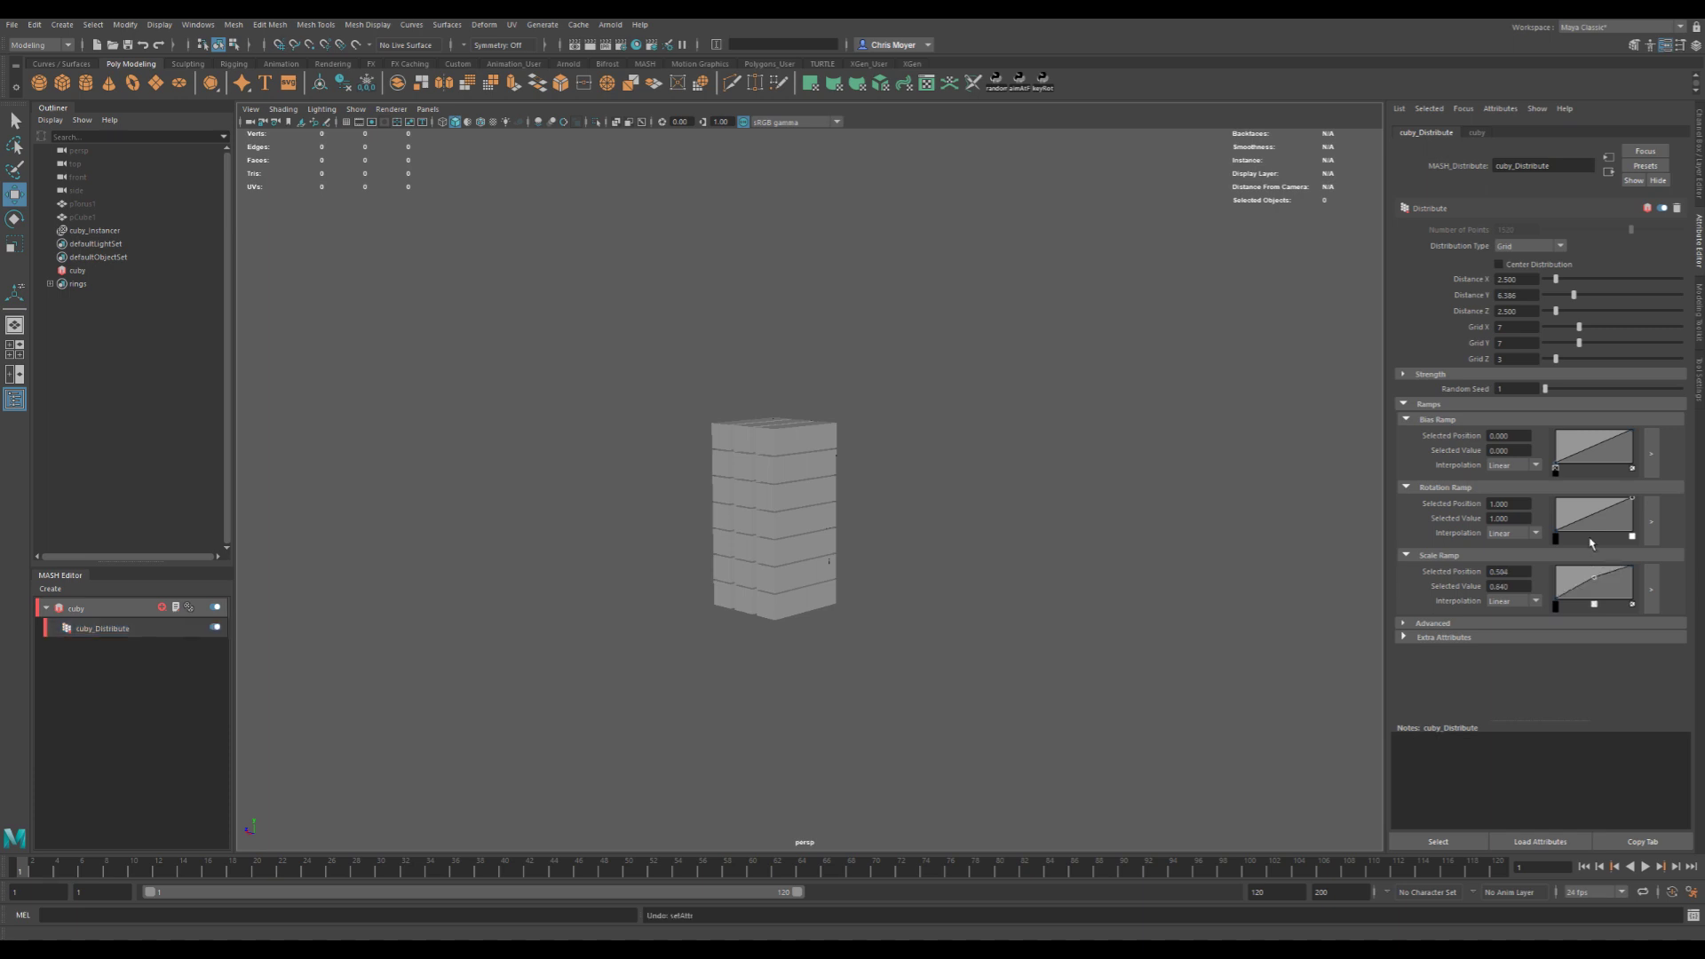
- Widen the cube grid with Distance X about 12, Distance Z about 20.5 and Grid Z 17
click(1515, 244)
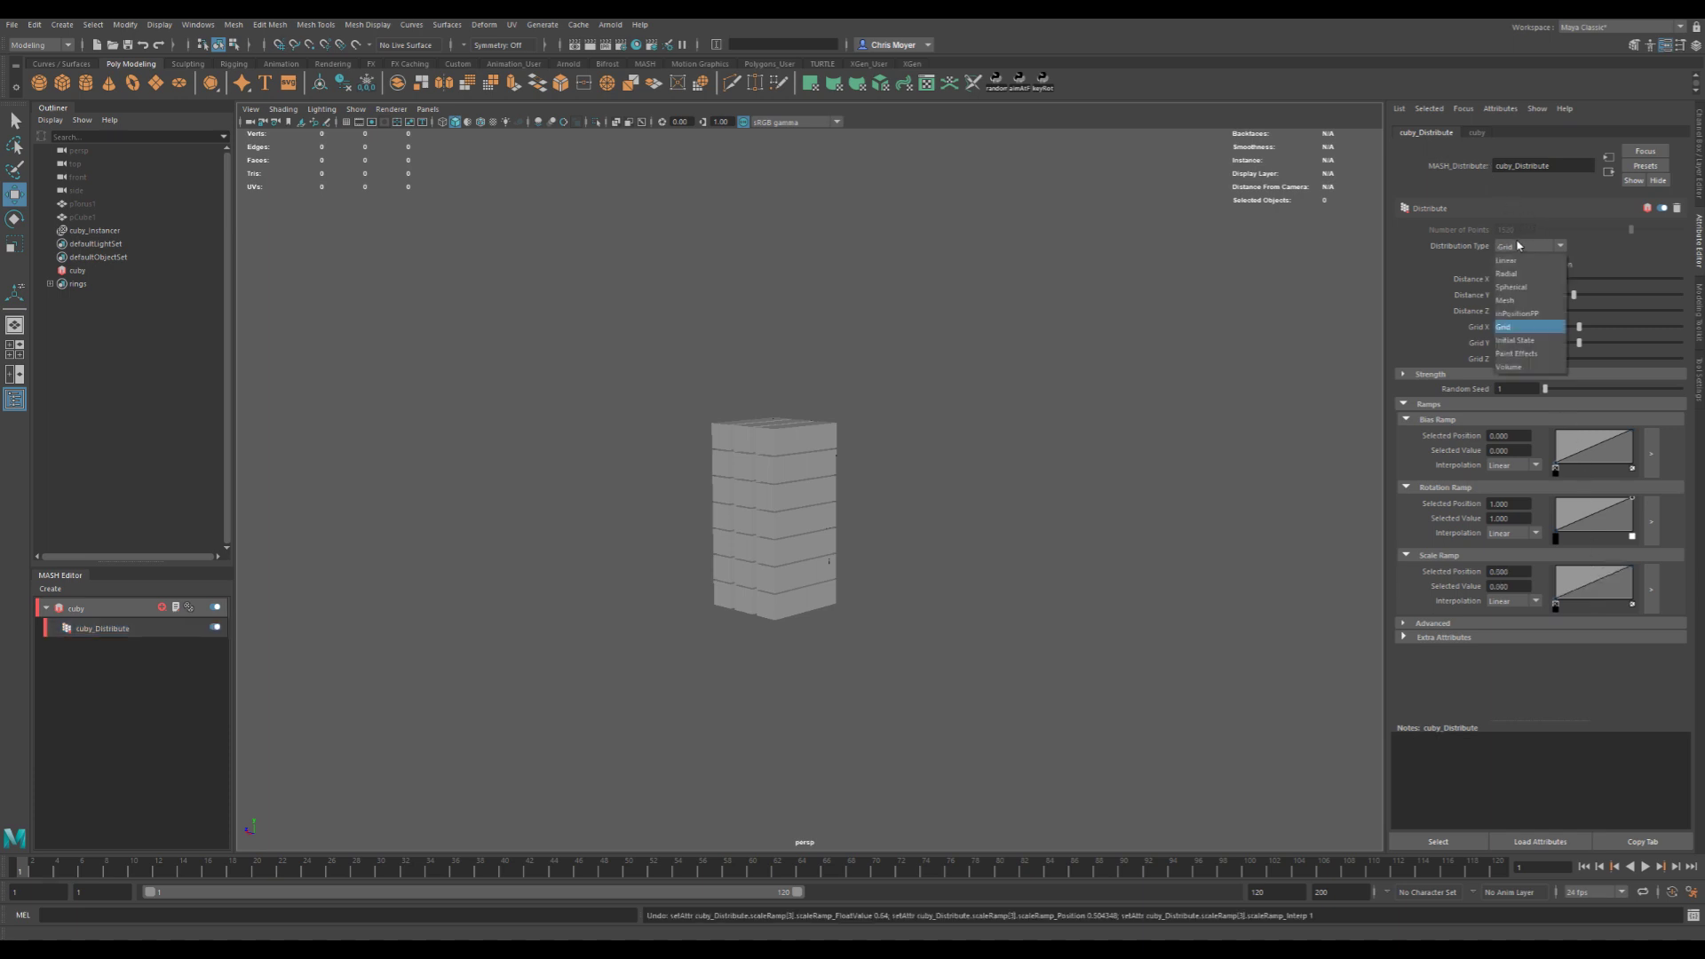
click(1027, 411)
alt+drag(1027, 411, 1008, 551)
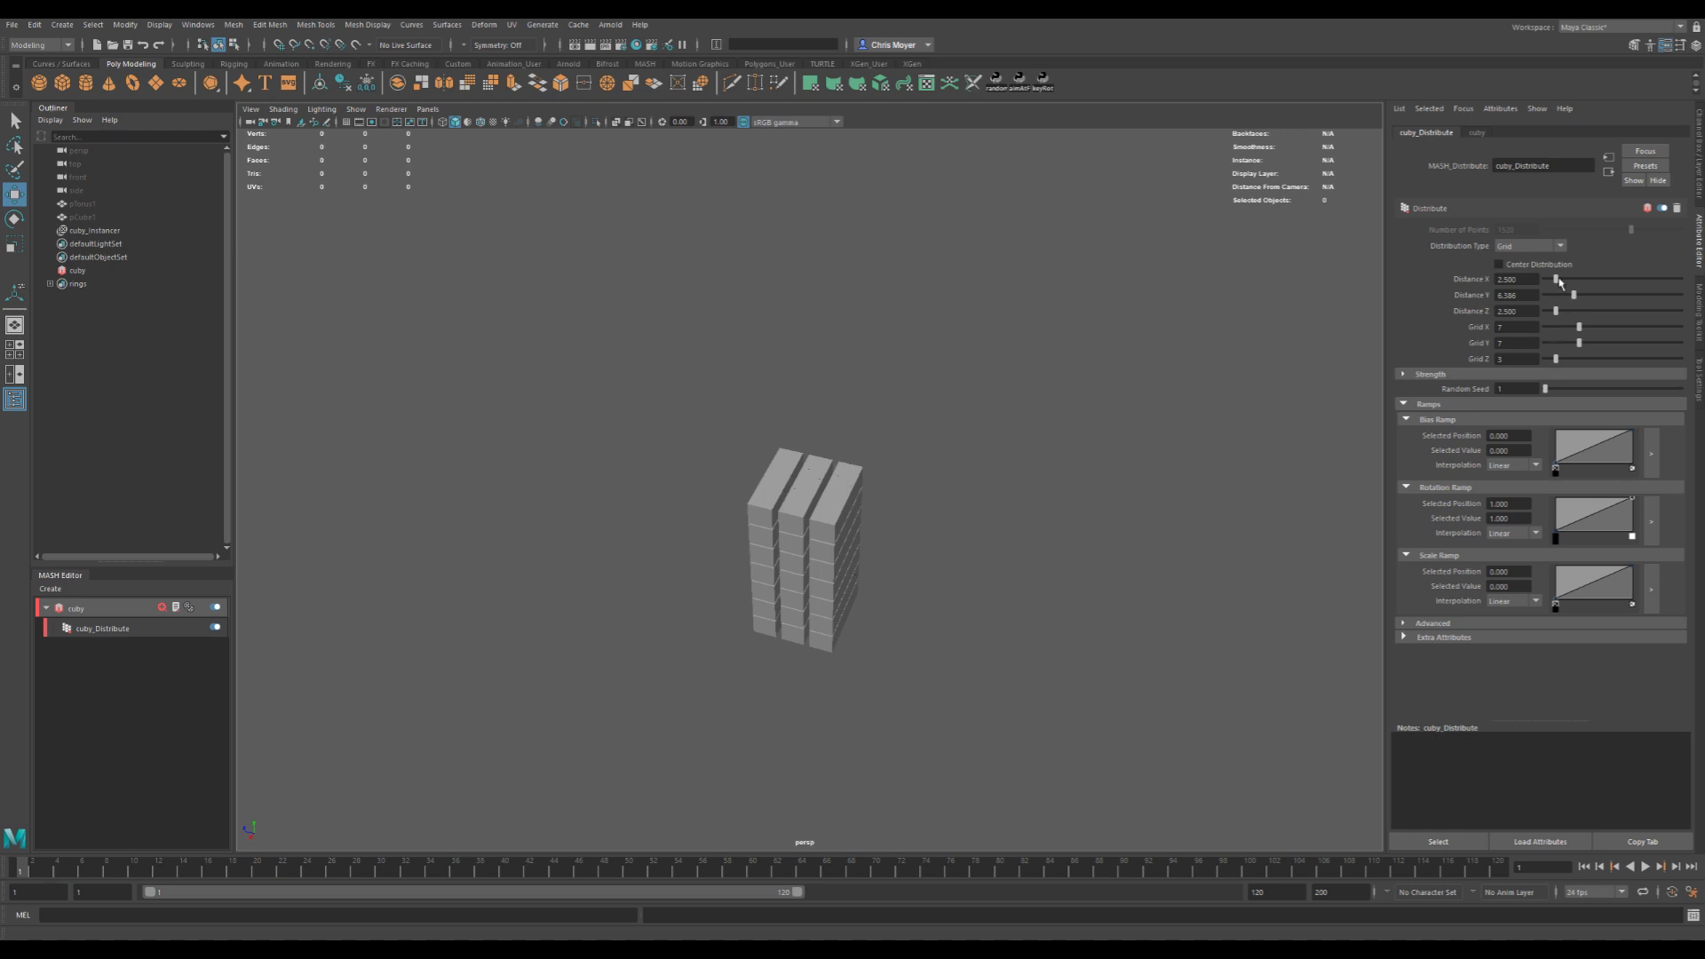
drag(1555, 279, 1572, 281)
alt+drag(1027, 536, 1025, 501)
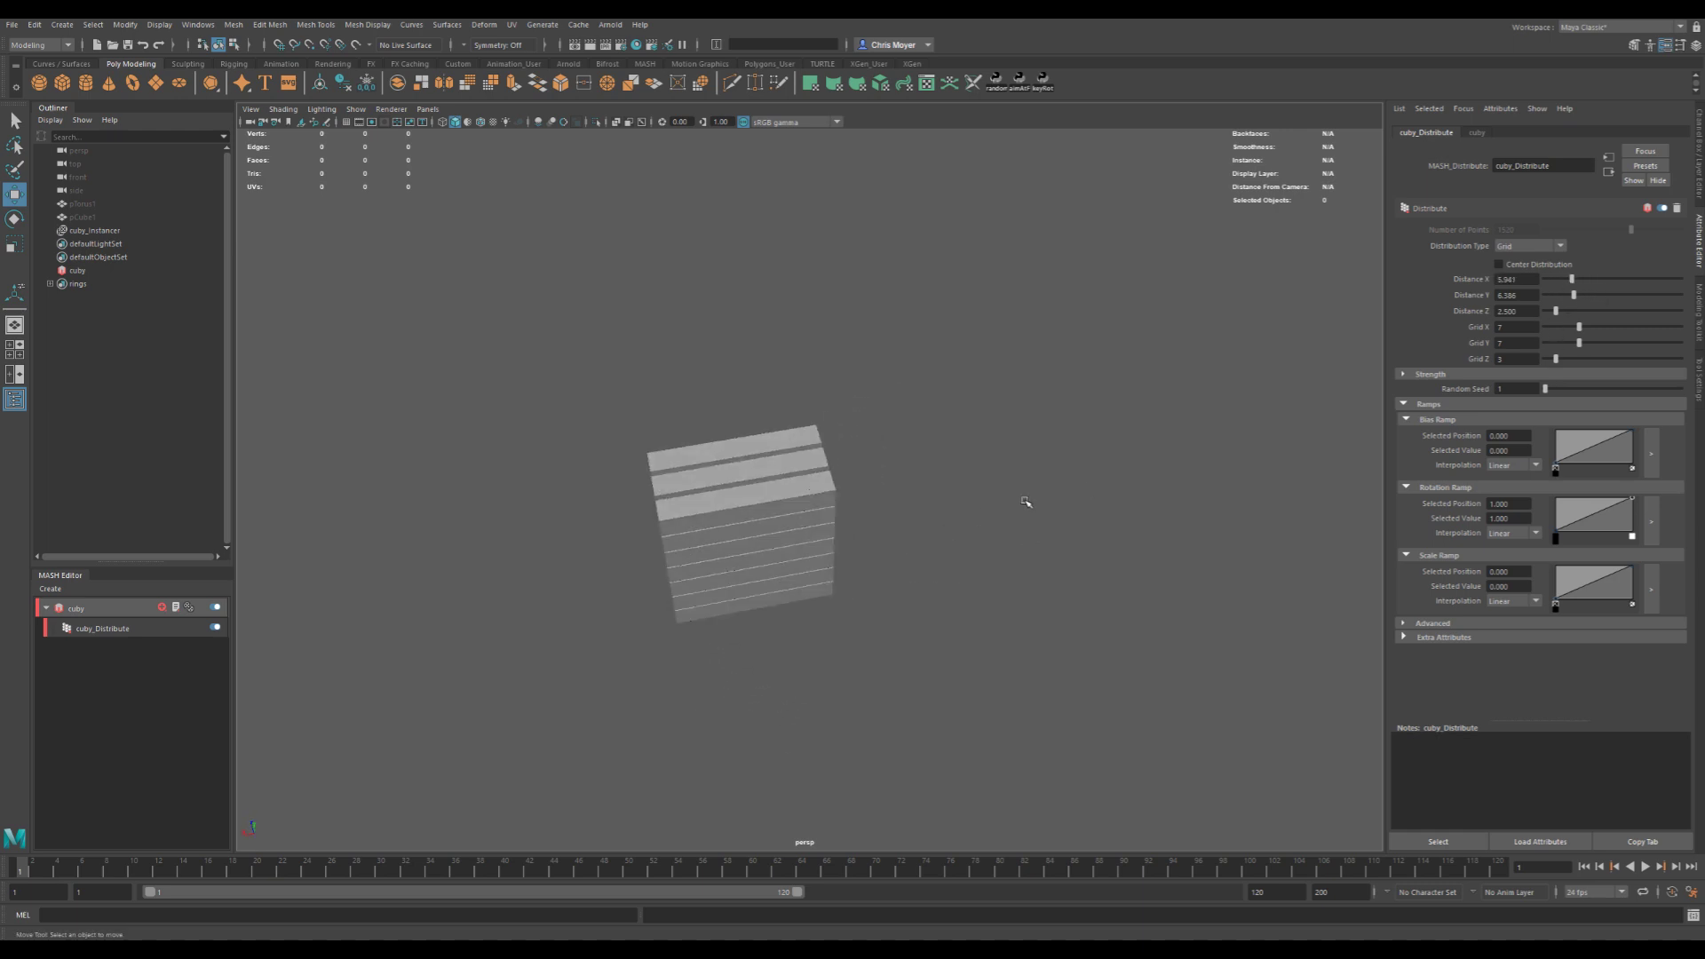
drag(1572, 280, 1598, 282)
alt+drag(990, 537, 965, 510)
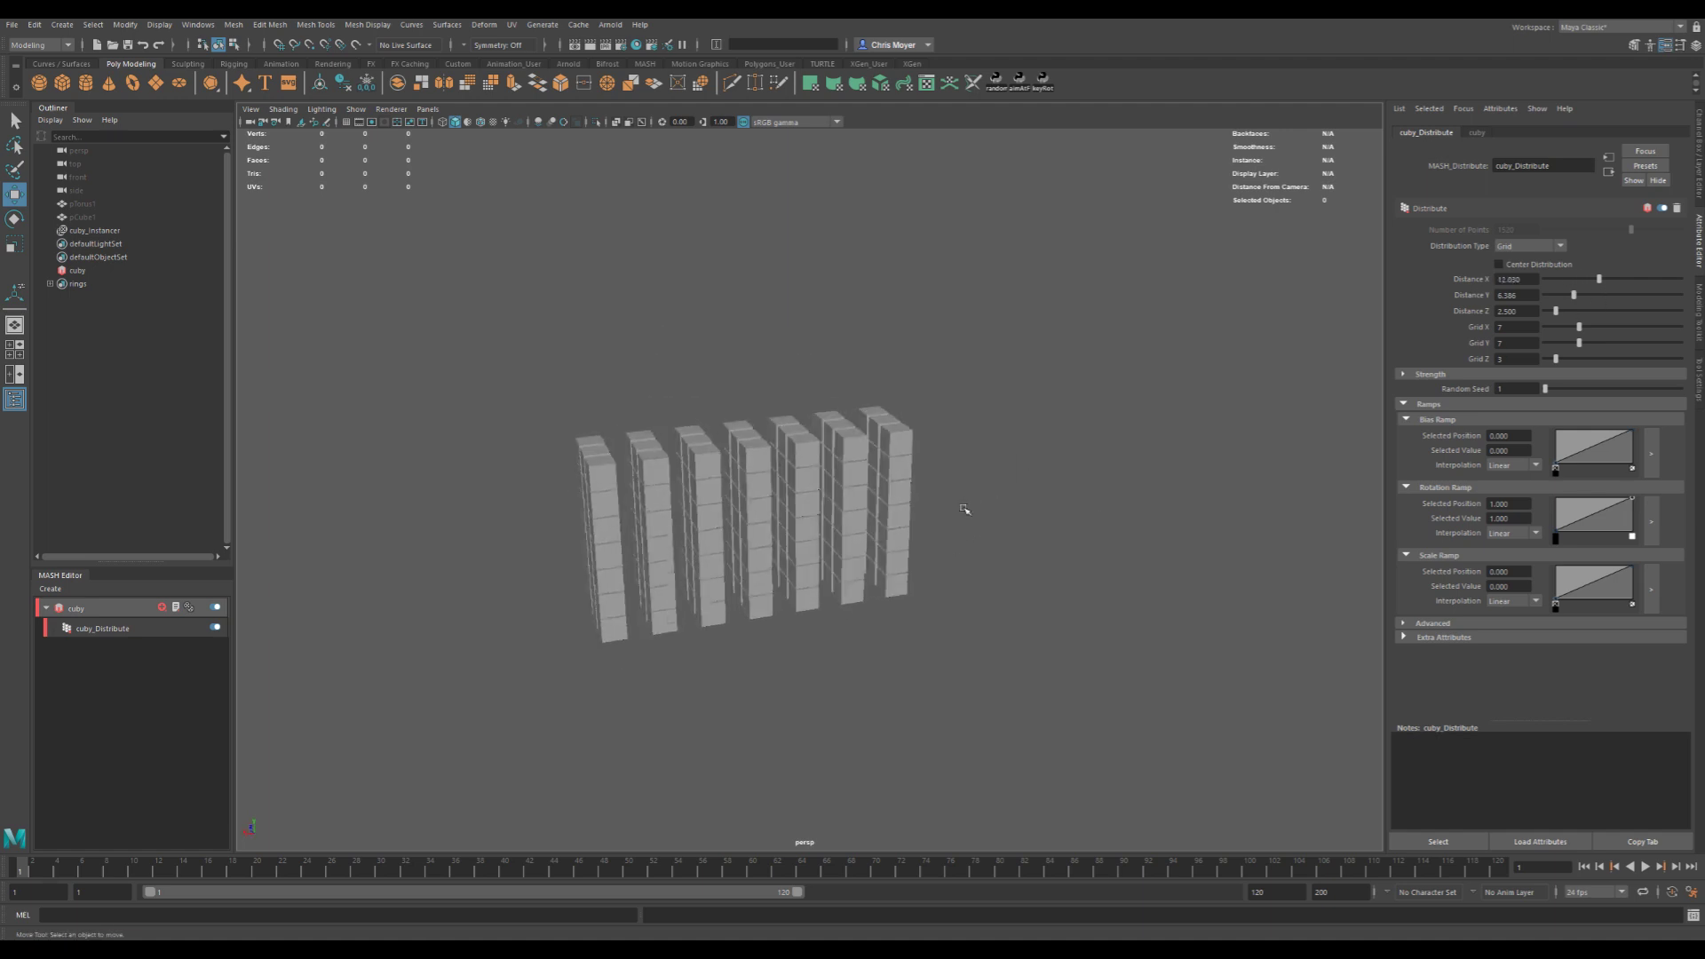
drag(1552, 317, 1634, 358)
alt+drag(1109, 533, 767, 509)
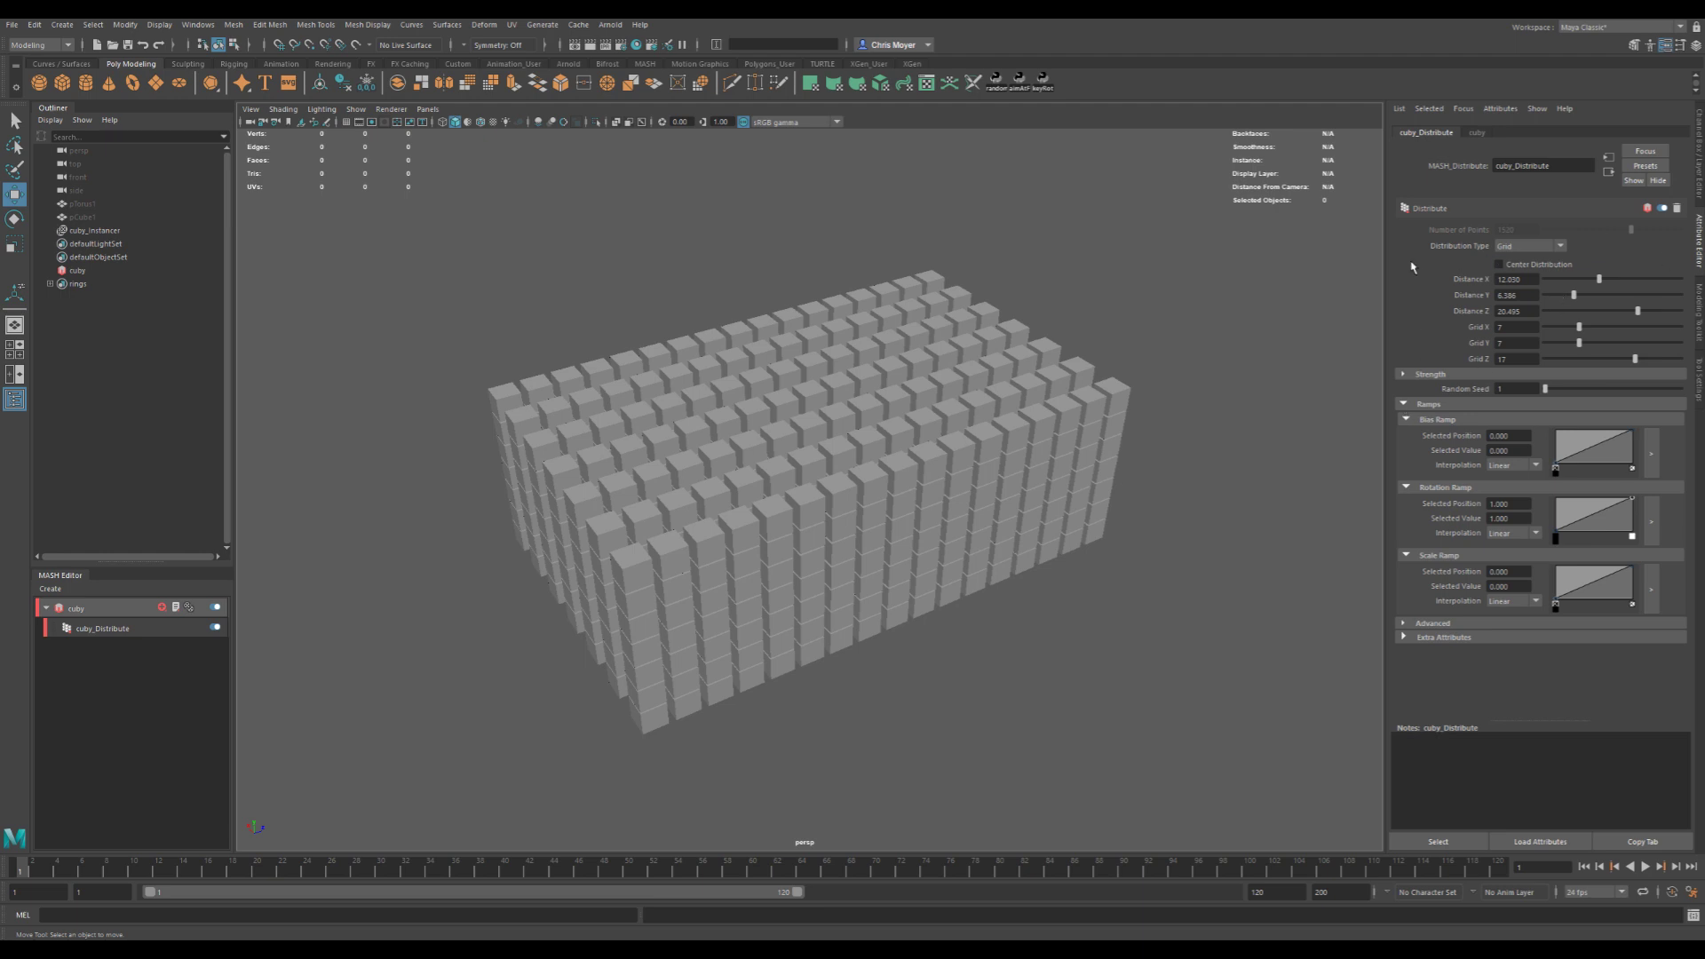
- Set the Distribution Type to Volume with Point as the Volume Shape
click(1554, 248)
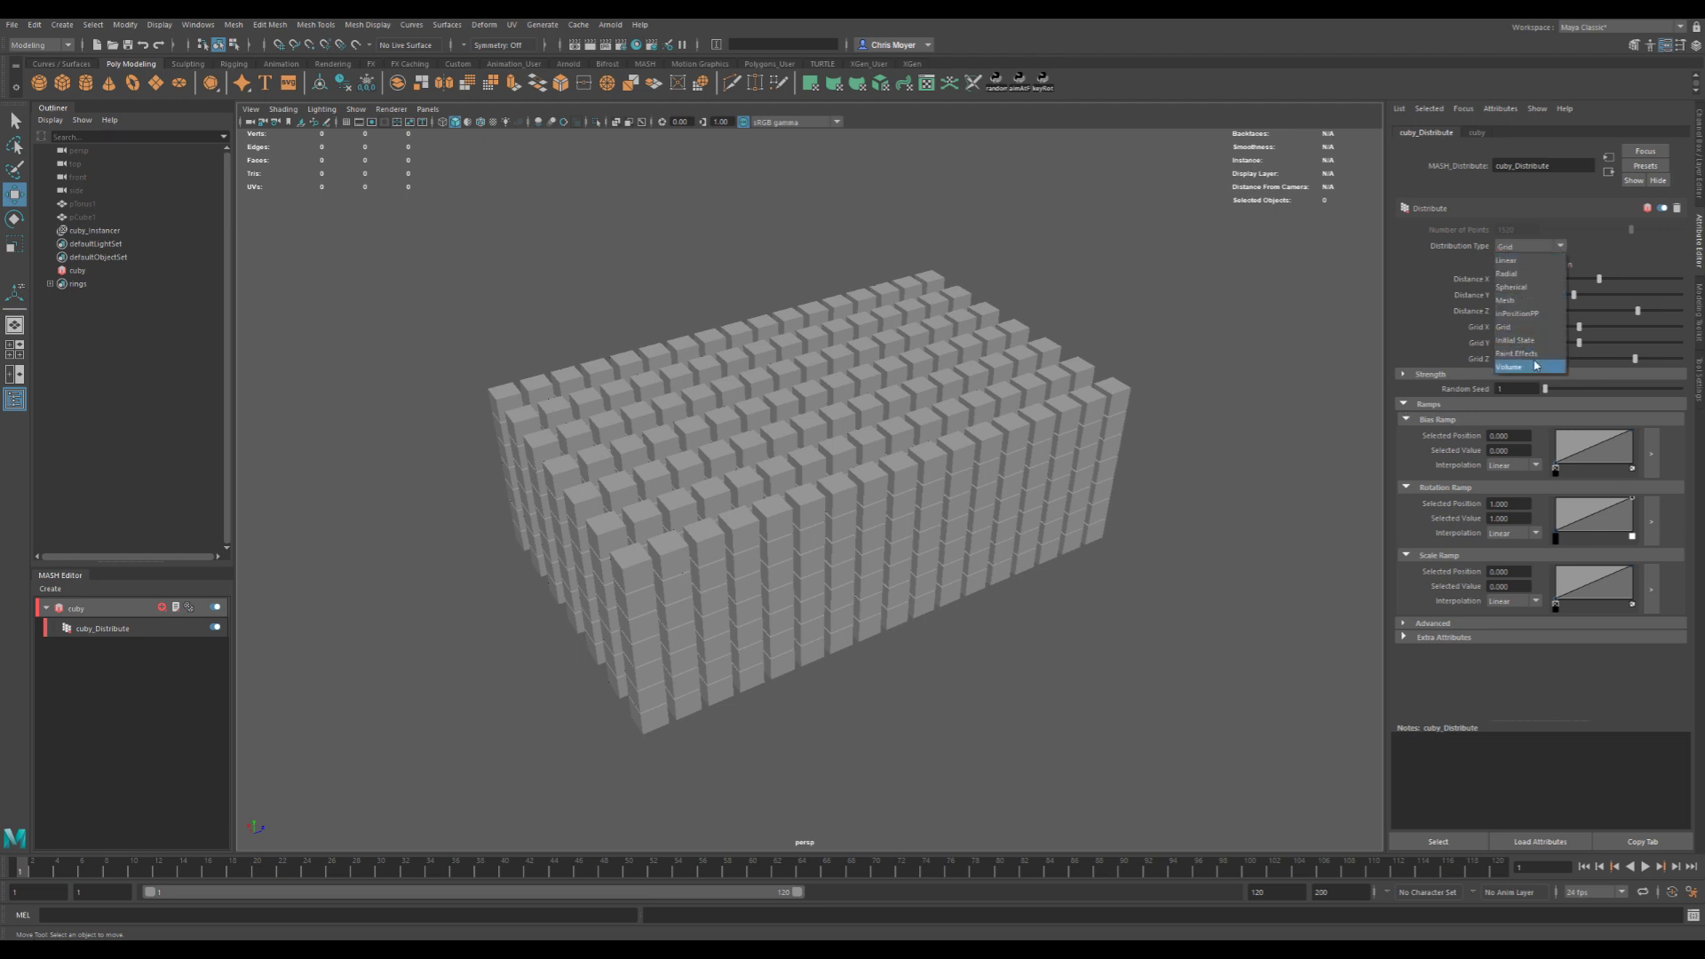
click(1536, 368)
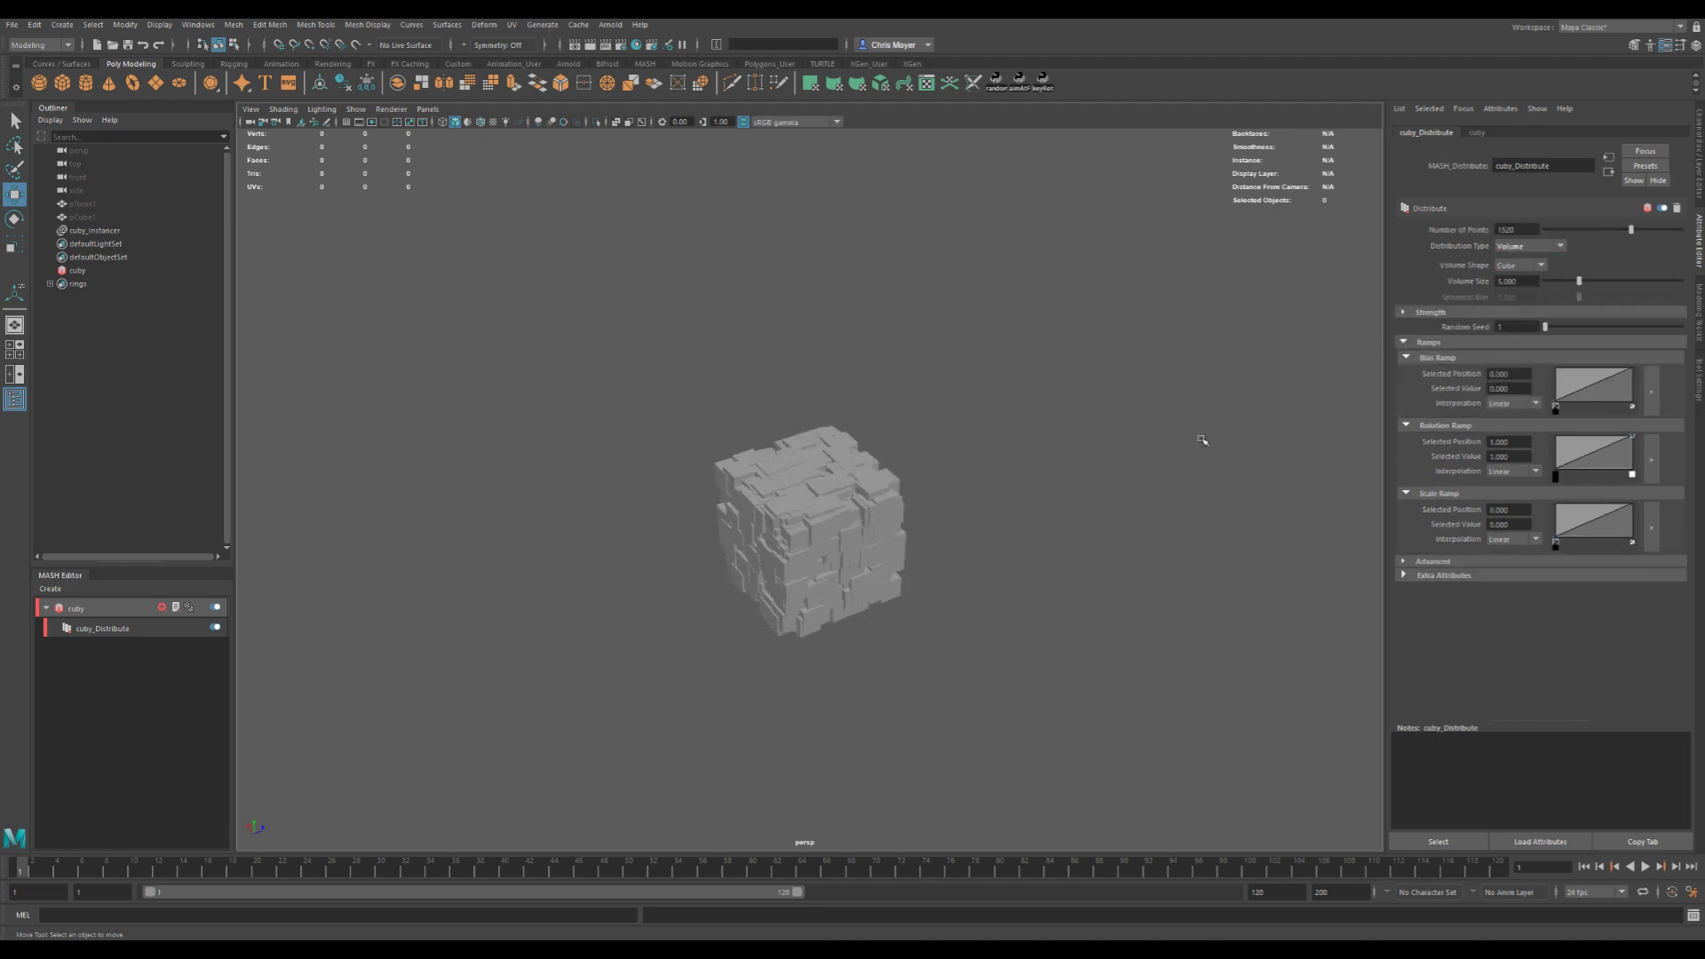
click(1527, 268)
click(1529, 281)
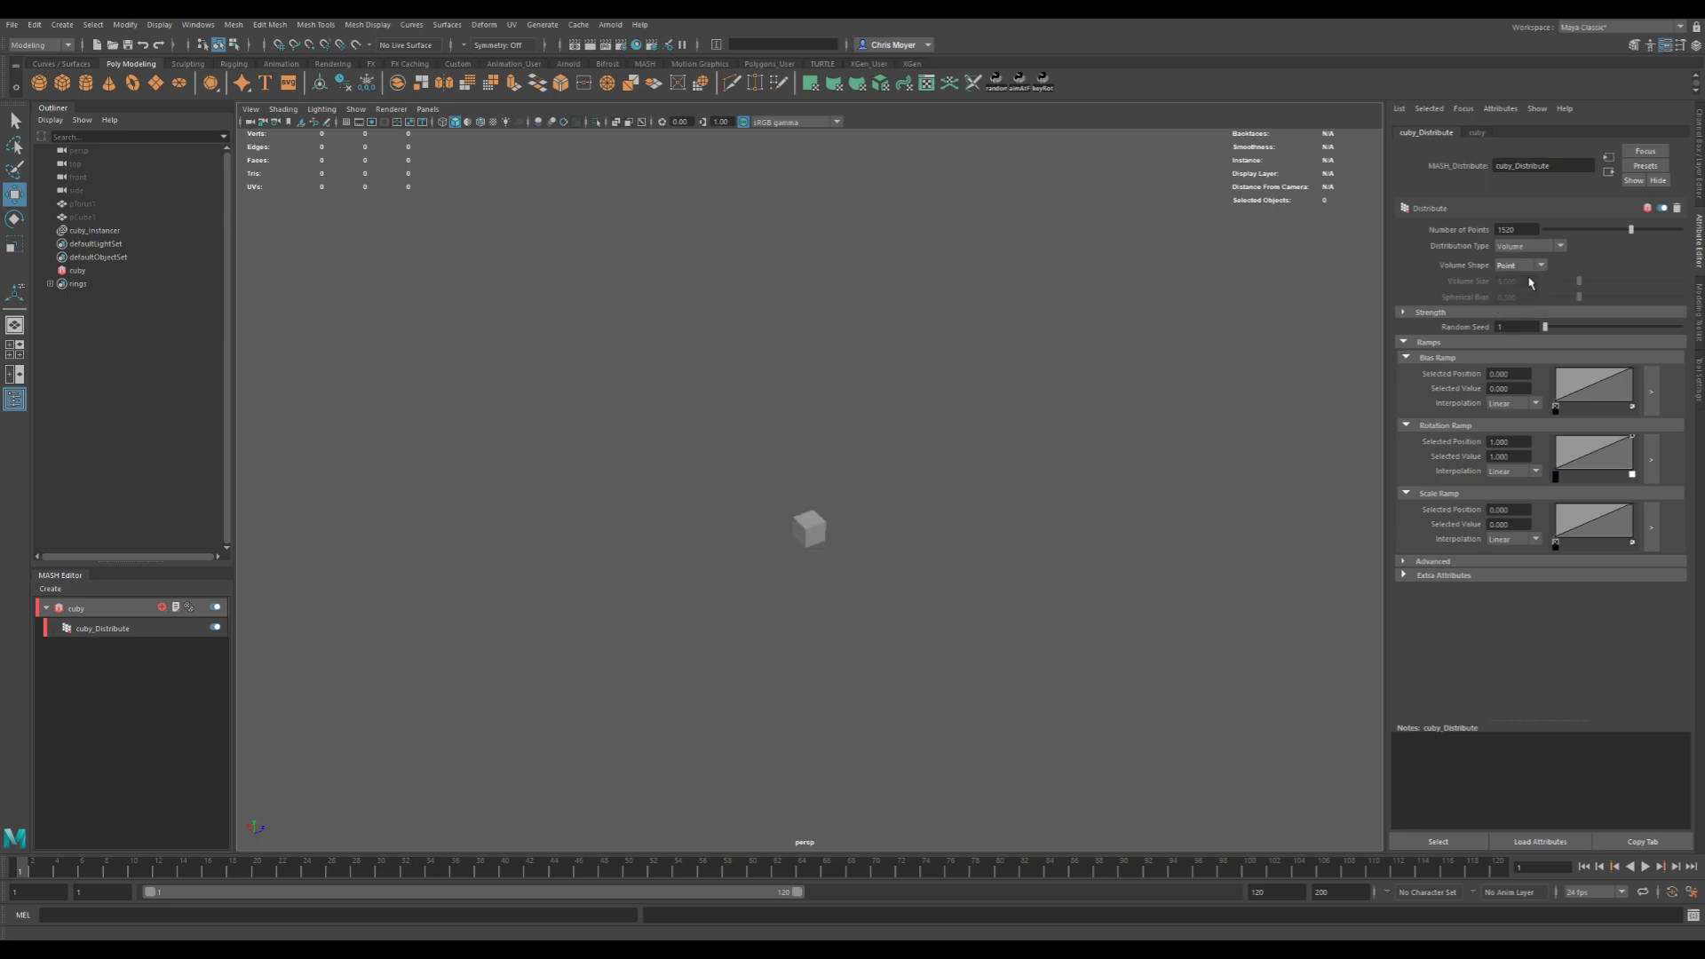
- Reduce the Number of Points to 844 and try the Cube volume shape, finishing with Sphere
drag(1632, 231, 1592, 232)
click(1527, 266)
click(1524, 293)
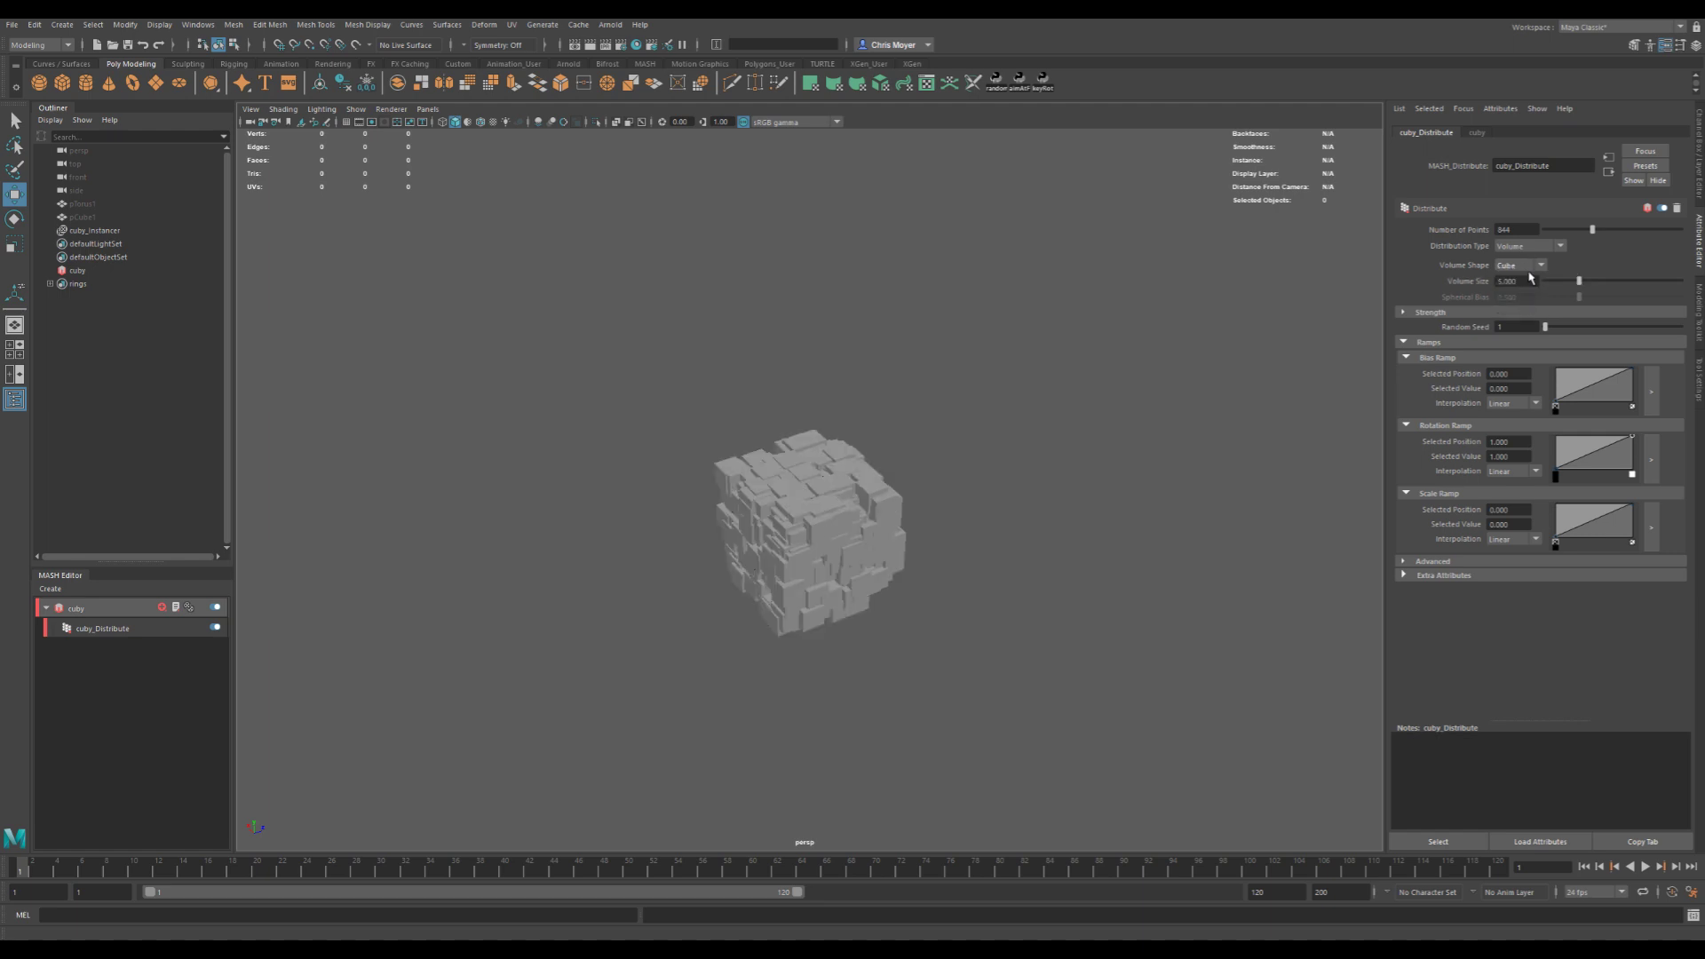
click(1529, 273)
click(1531, 288)
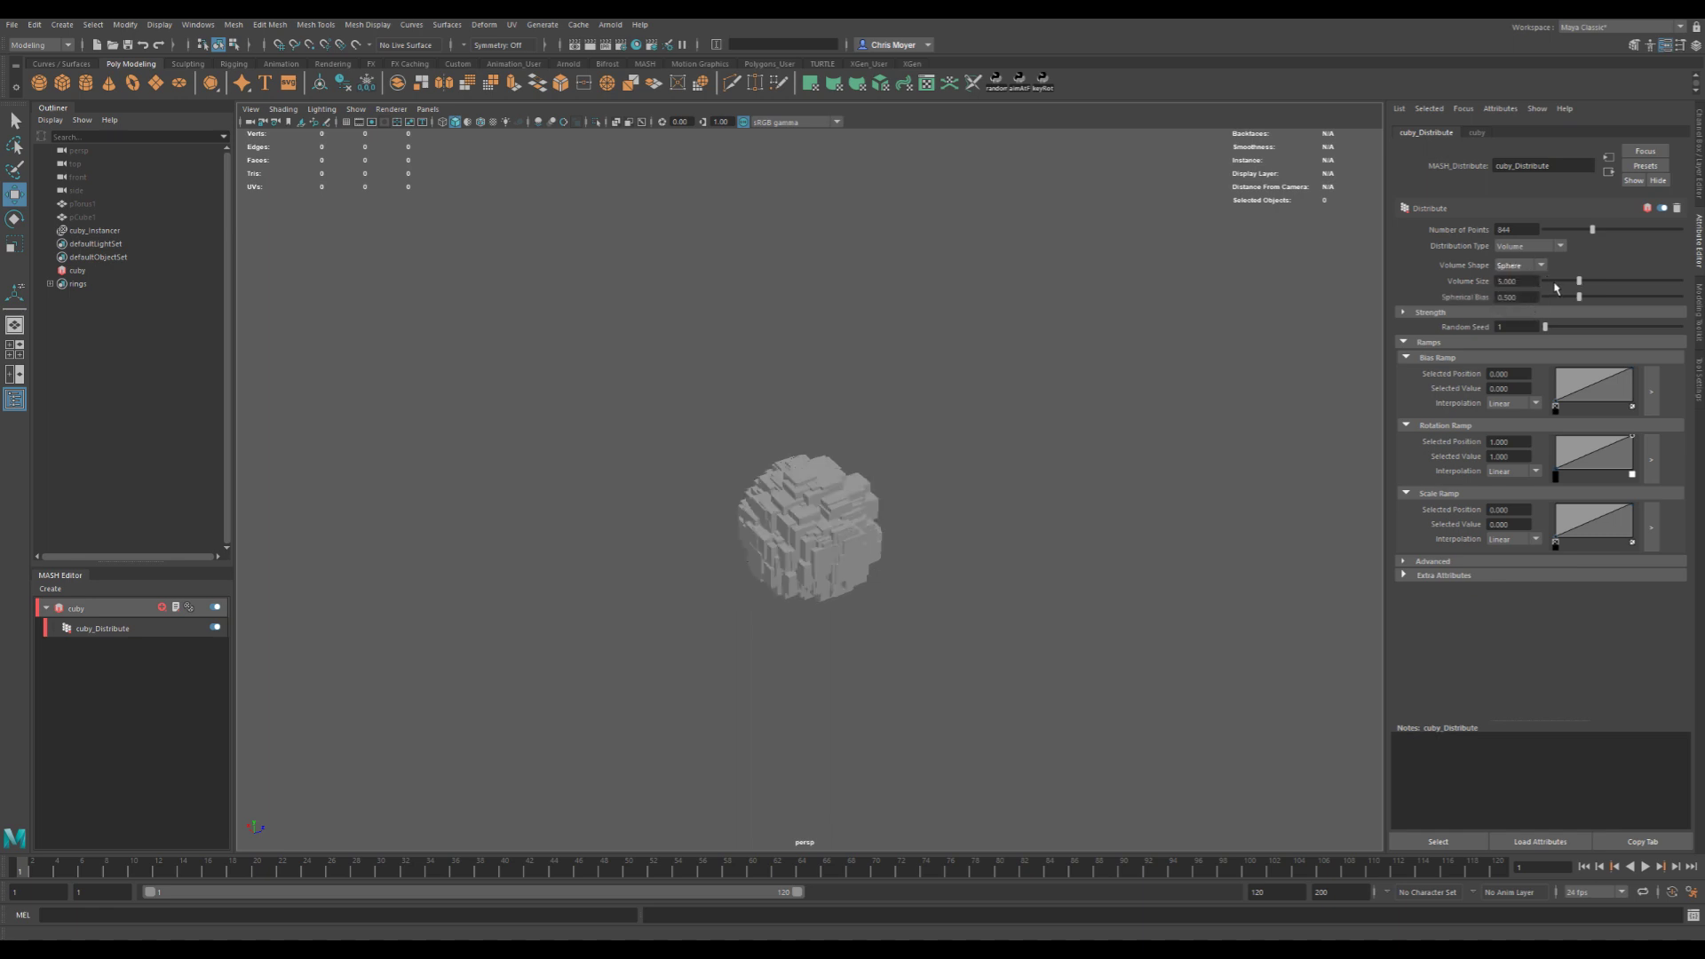
- Enlarge the sphere distribution to Volume Size 20 and lower its Spherical Bias to 0
drag(1577, 289, 1679, 293)
scroll(840, 545, up, 3)
alt+drag(841, 545, 957, 461)
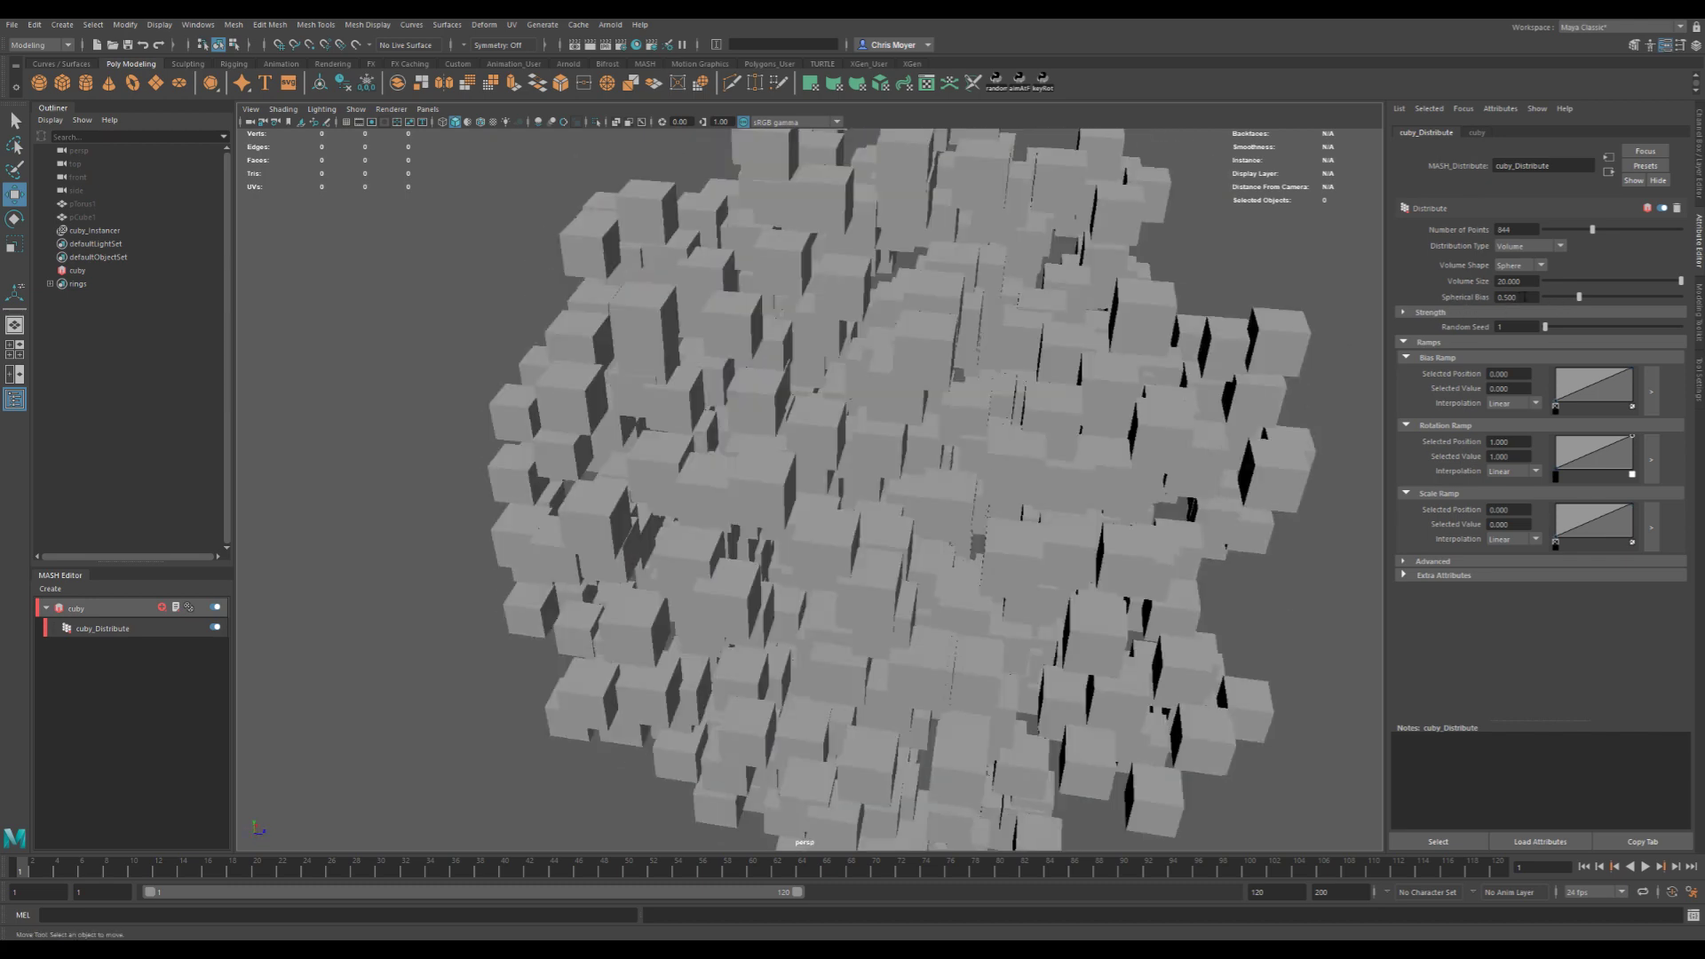
drag(1577, 302, 1541, 307)
alt+drag(1329, 342, 1201, 379)
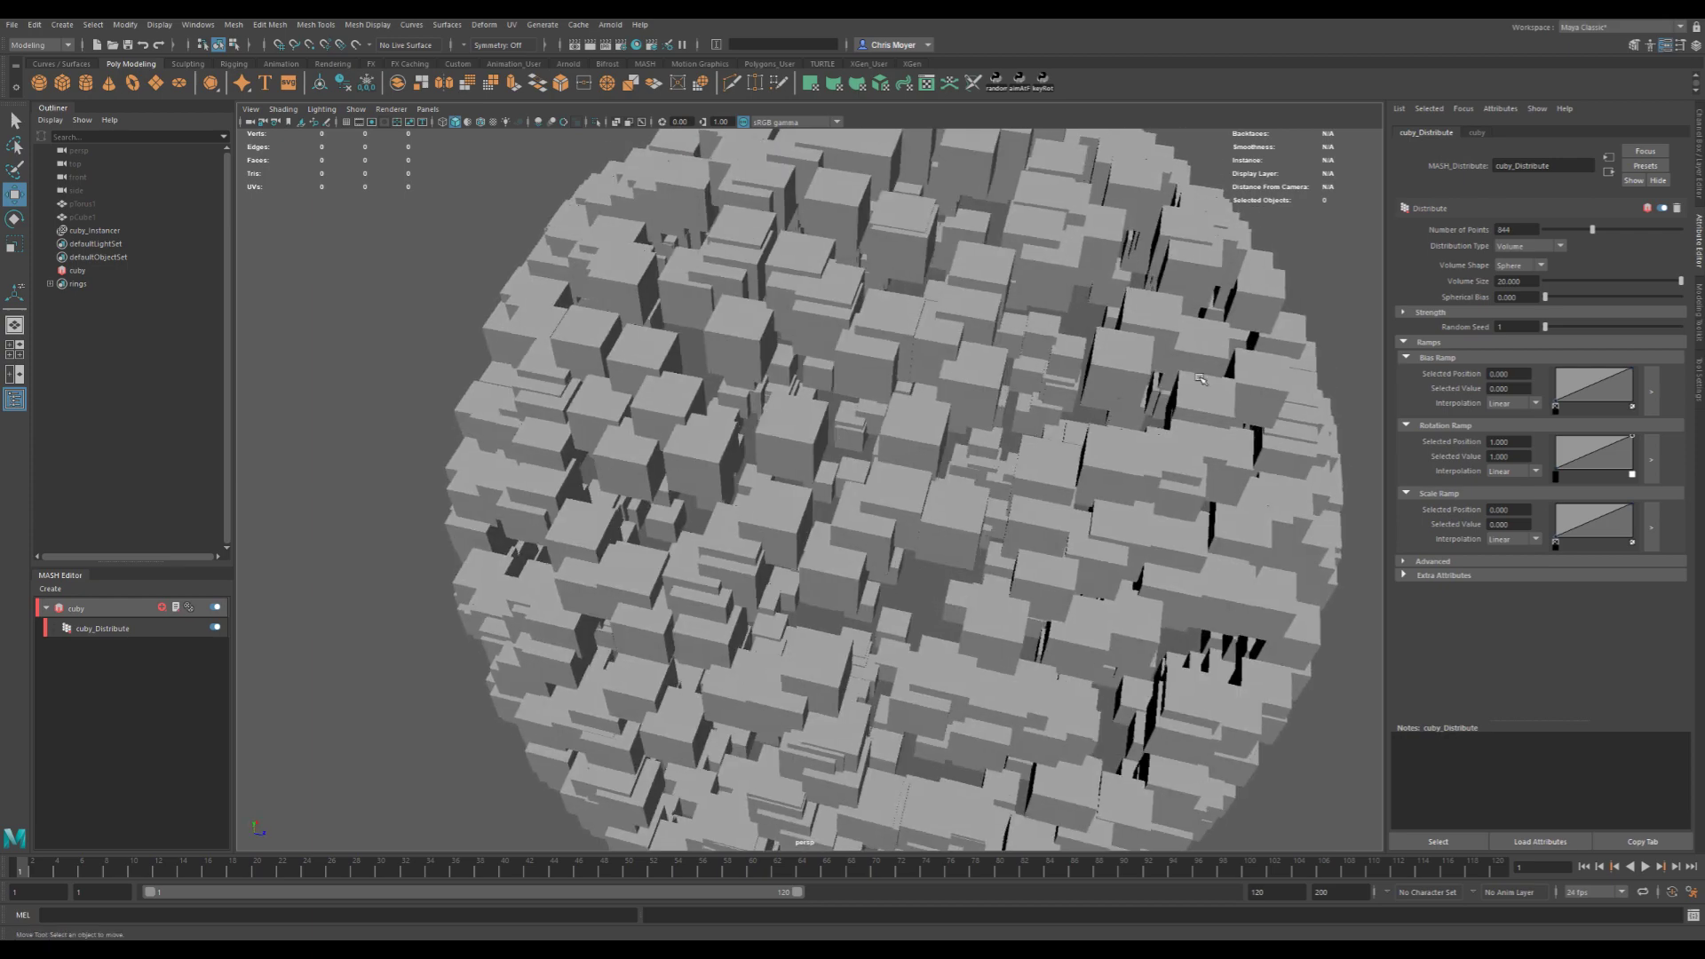
- Set the sphere's Spherical Bias to 1, and raise it further to 2
drag(1545, 297, 1440, 303)
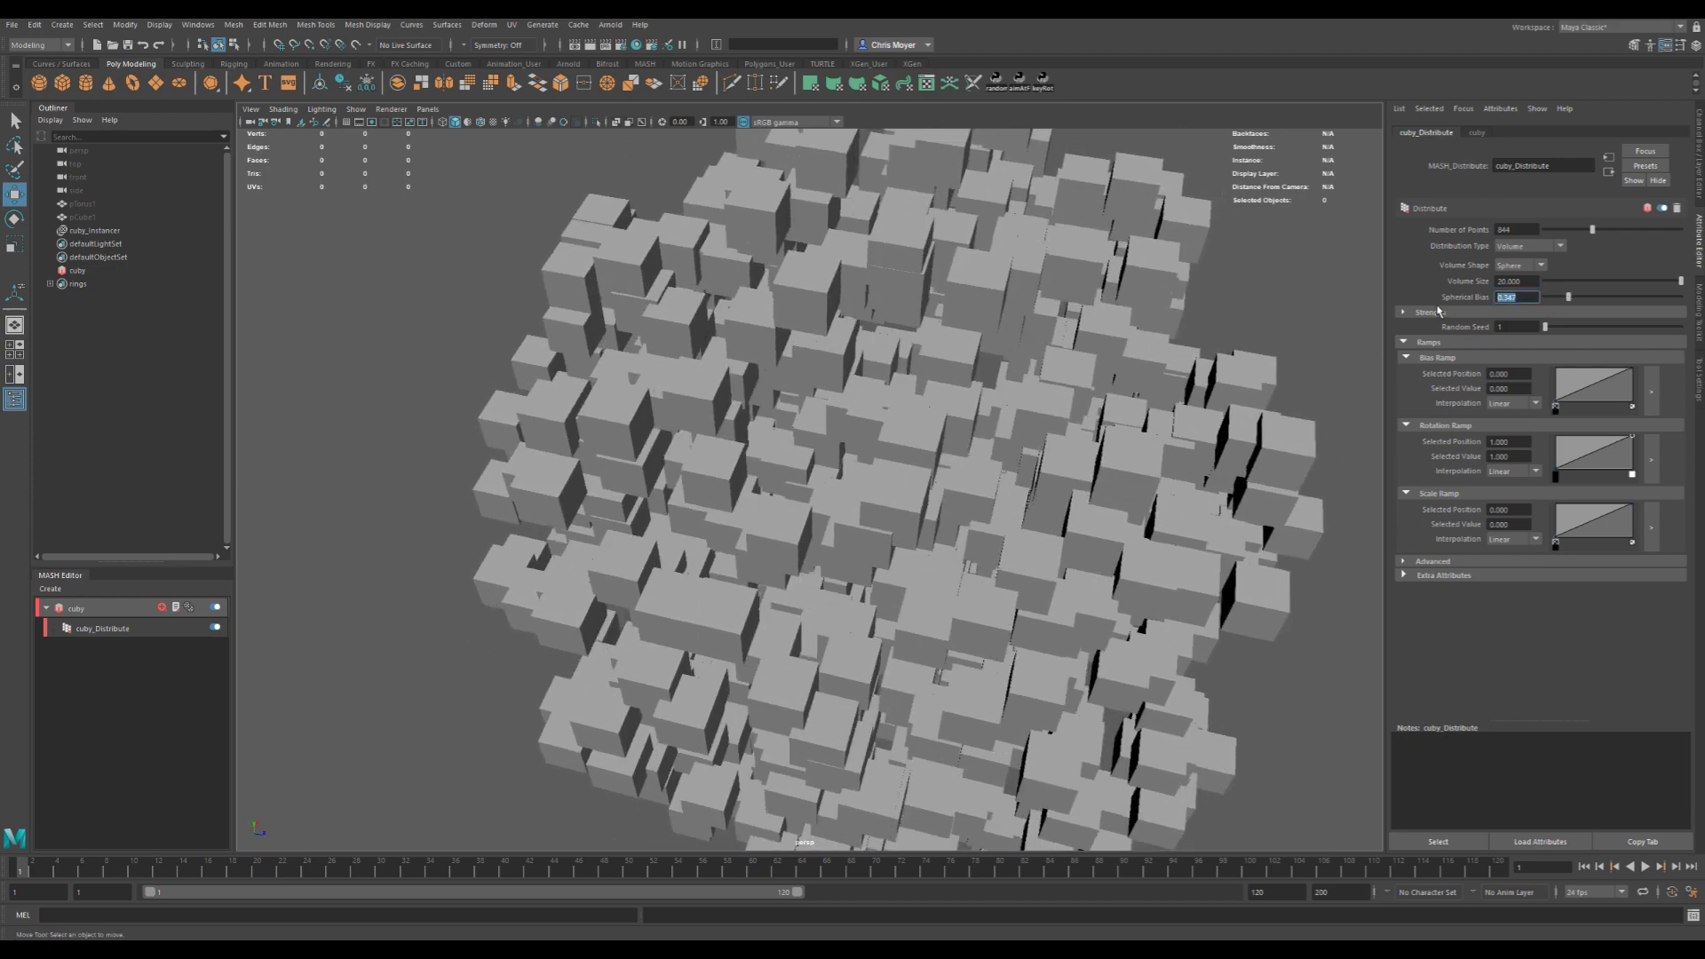
text(1)
key(Return)
alt+drag(1211, 426, 1017, 495)
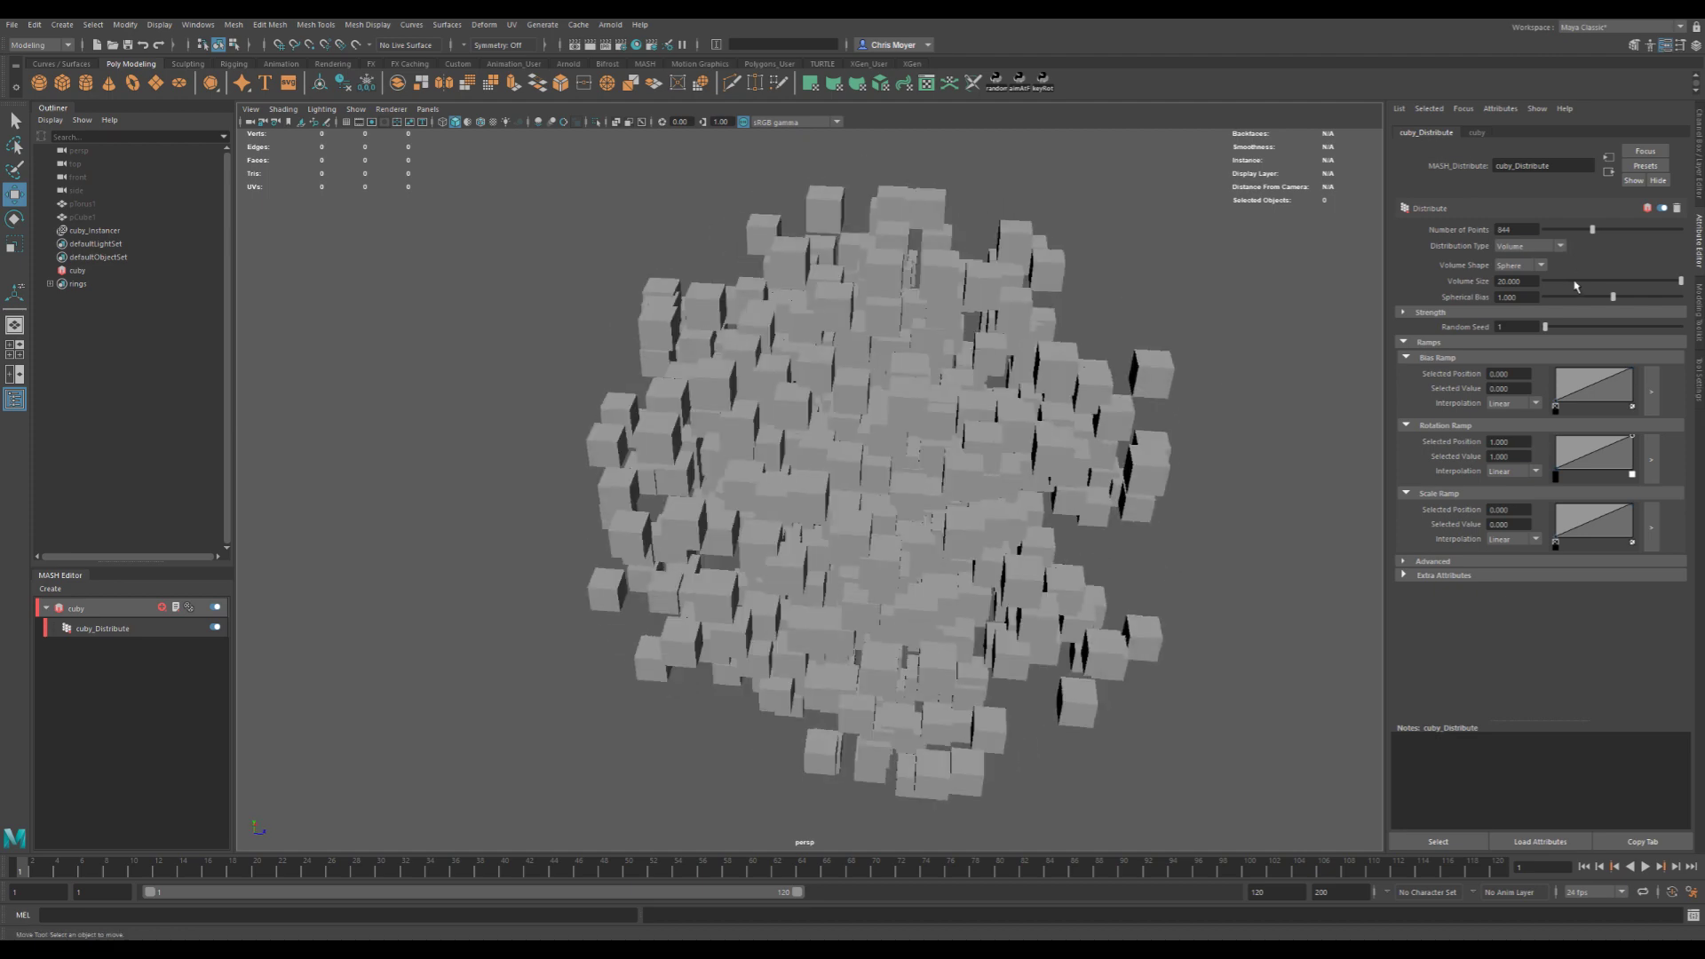
drag(1613, 297, 1692, 306)
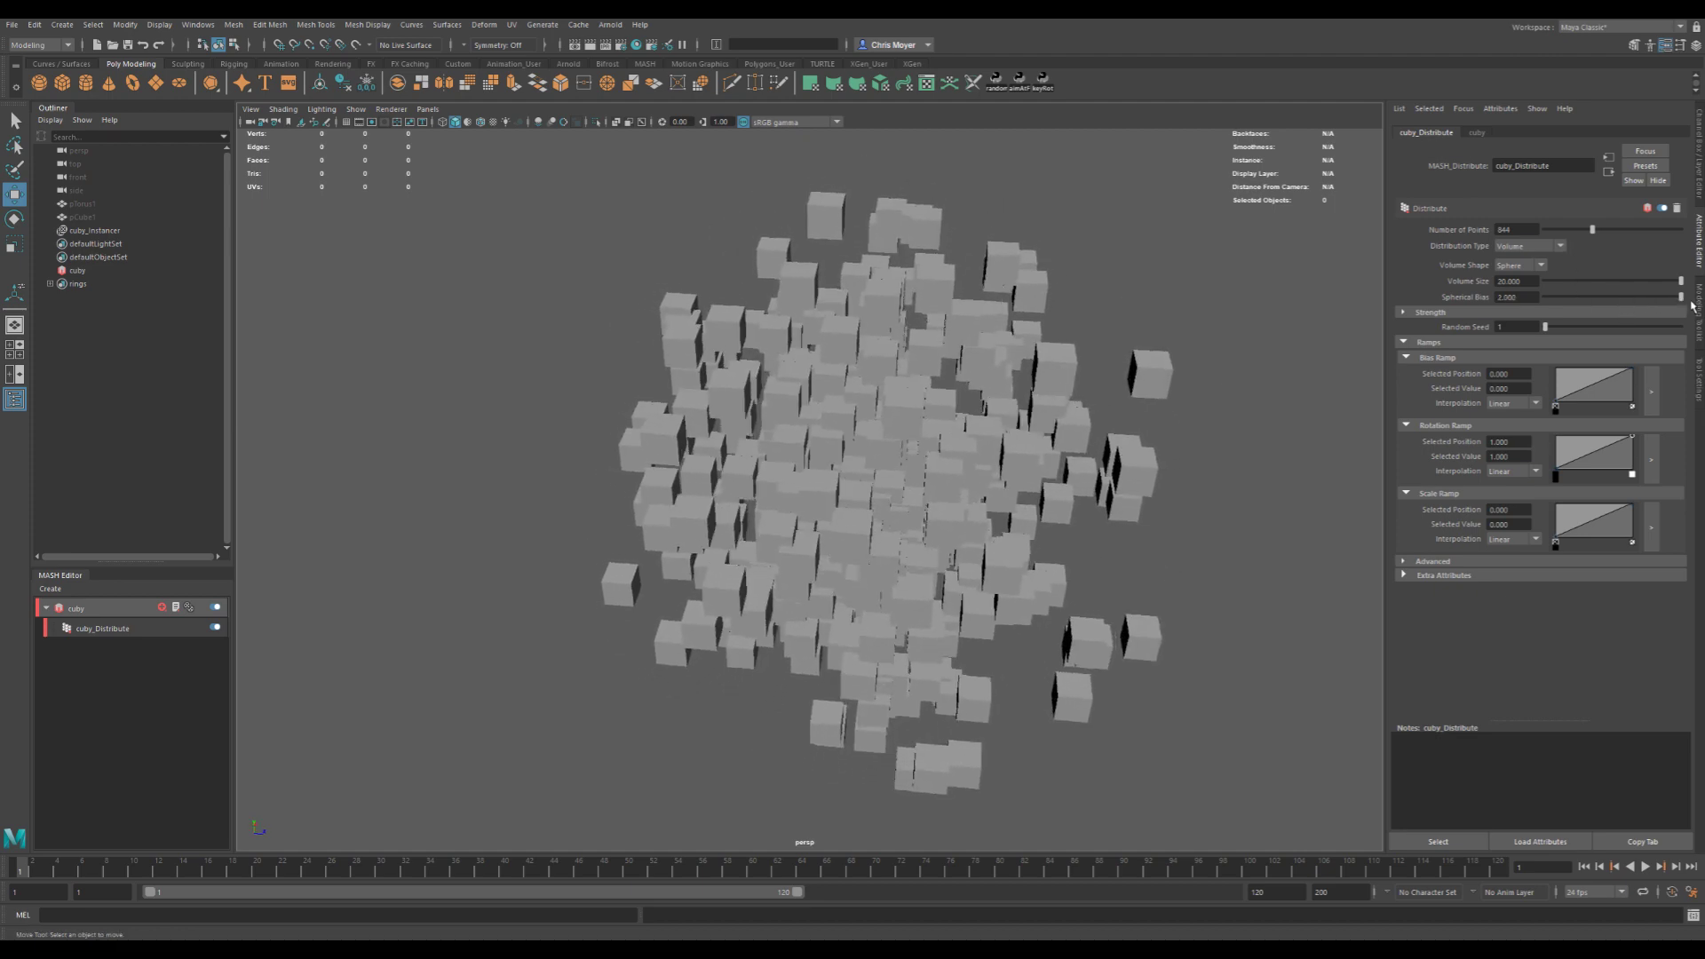
- Try a Spherical Bias of 50, and reduce it to about 3.5
drag(1537, 298, 1418, 308)
text(50)
key(Return)
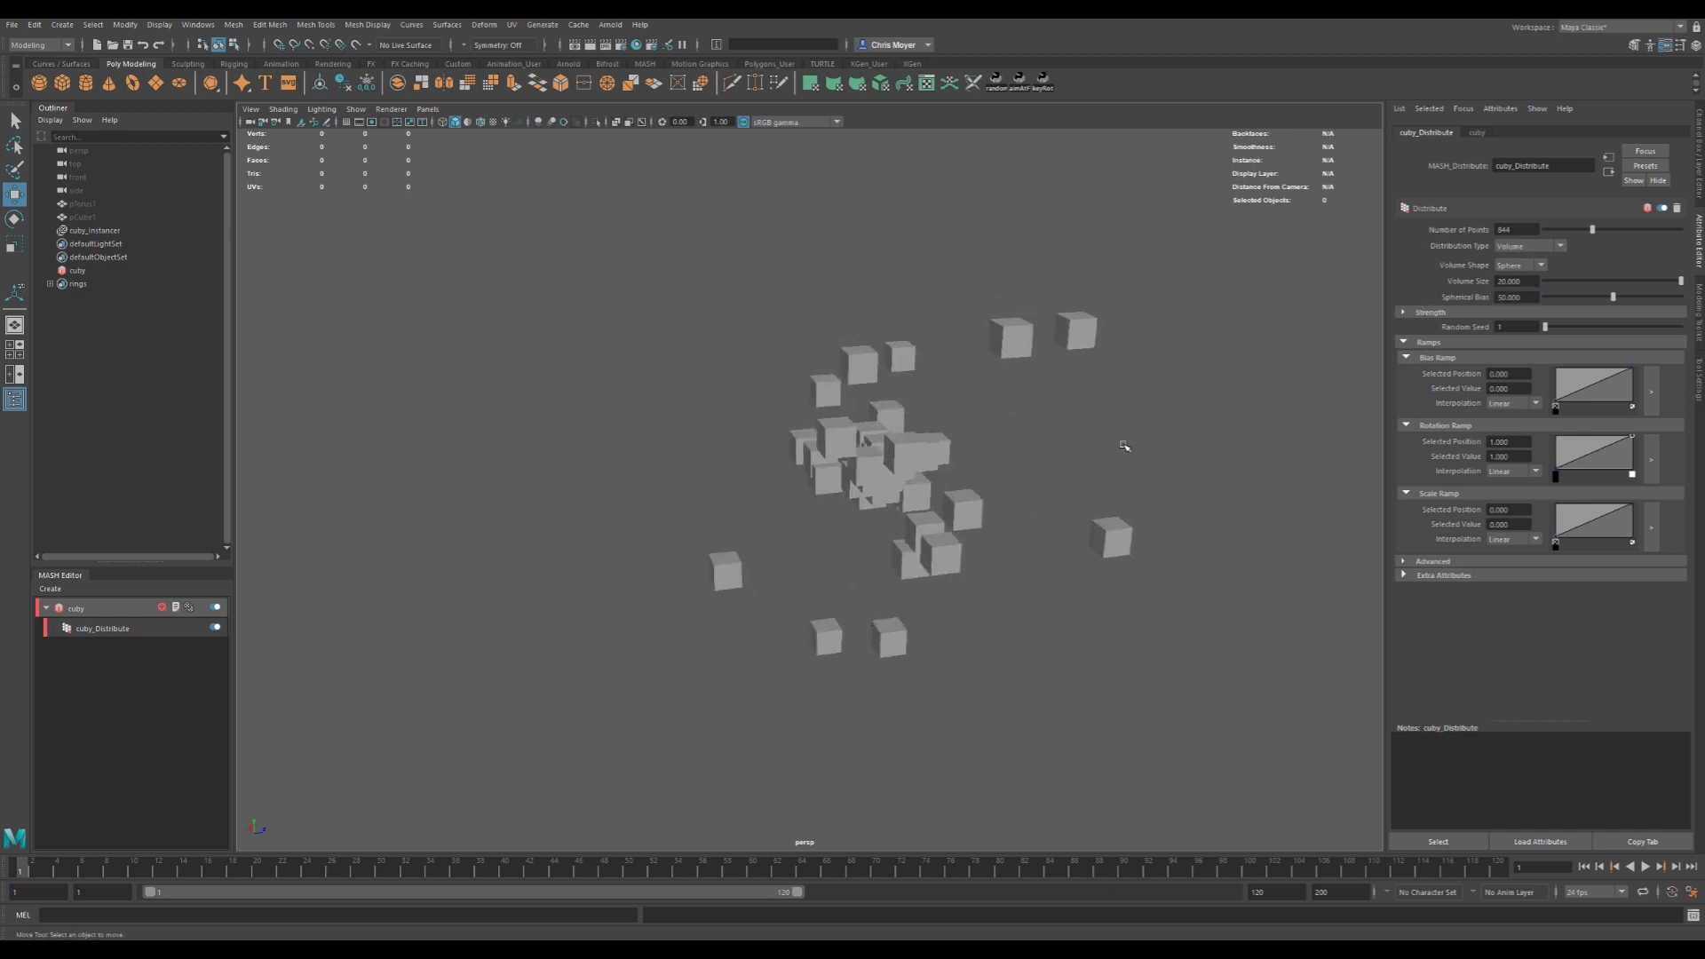
drag(1613, 298, 1547, 342)
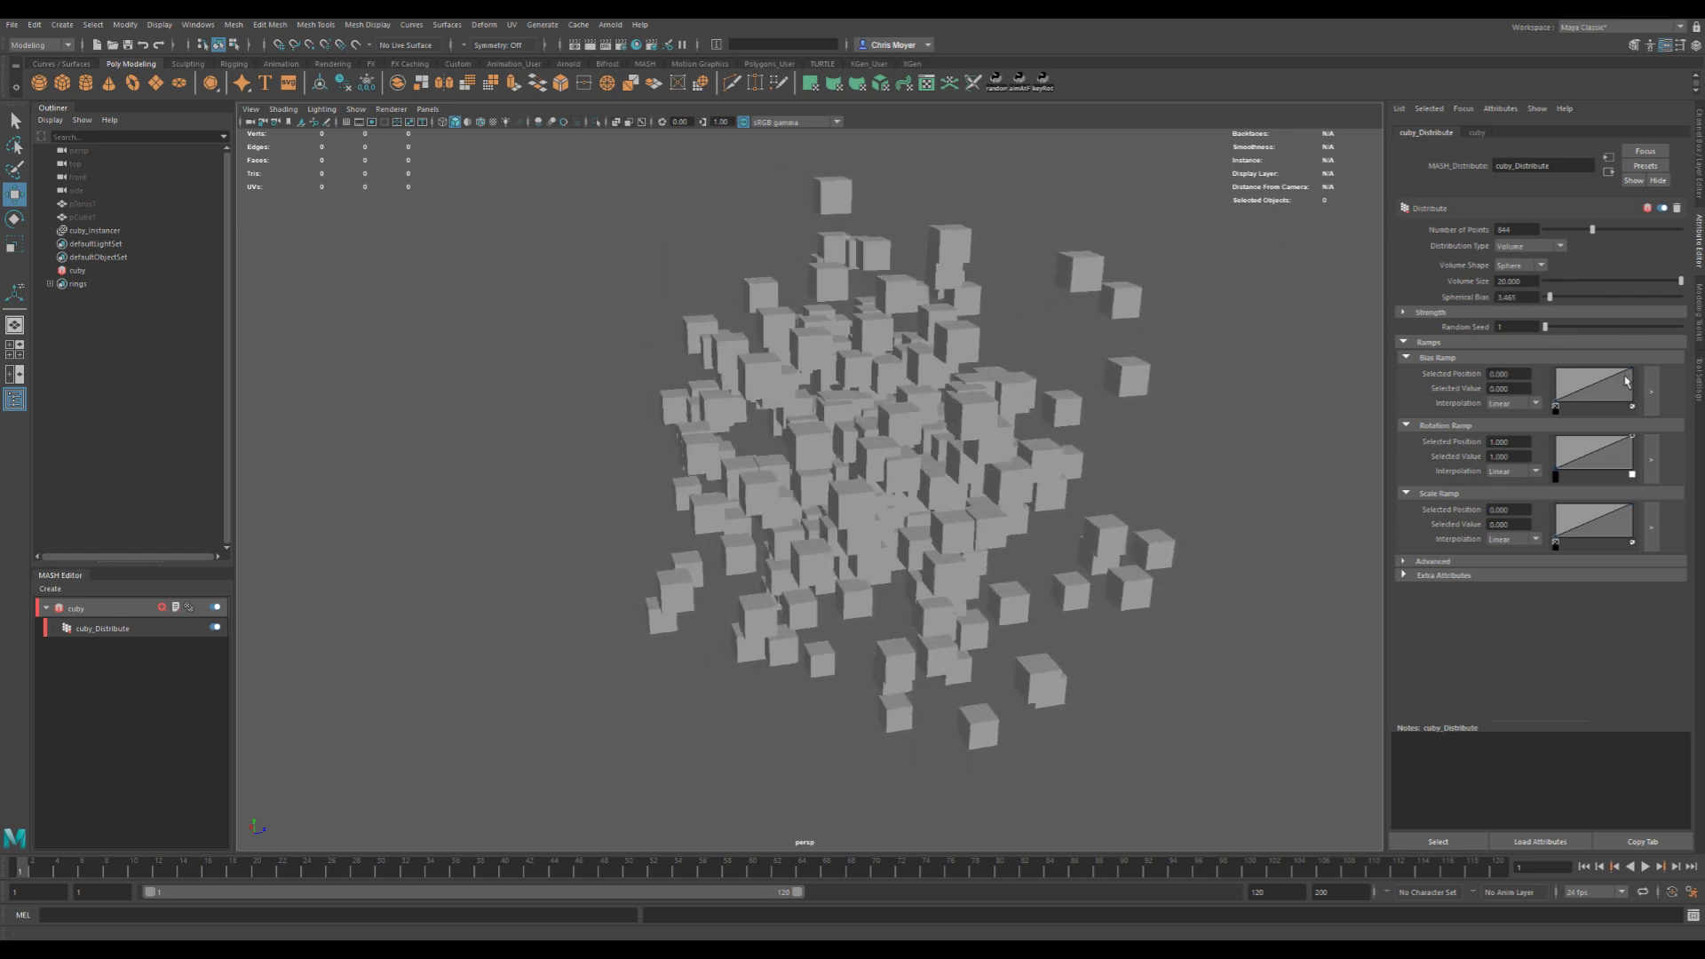
- Try adding a point on the upper part of the Bias Ramp, and undo it
mouse_move(1610, 375)
mouse_down()
mouse_move(1608, 396)
mouse_move(1590, 382)
mouse_up()
key(ctrl+z)
key(ctrl+z)
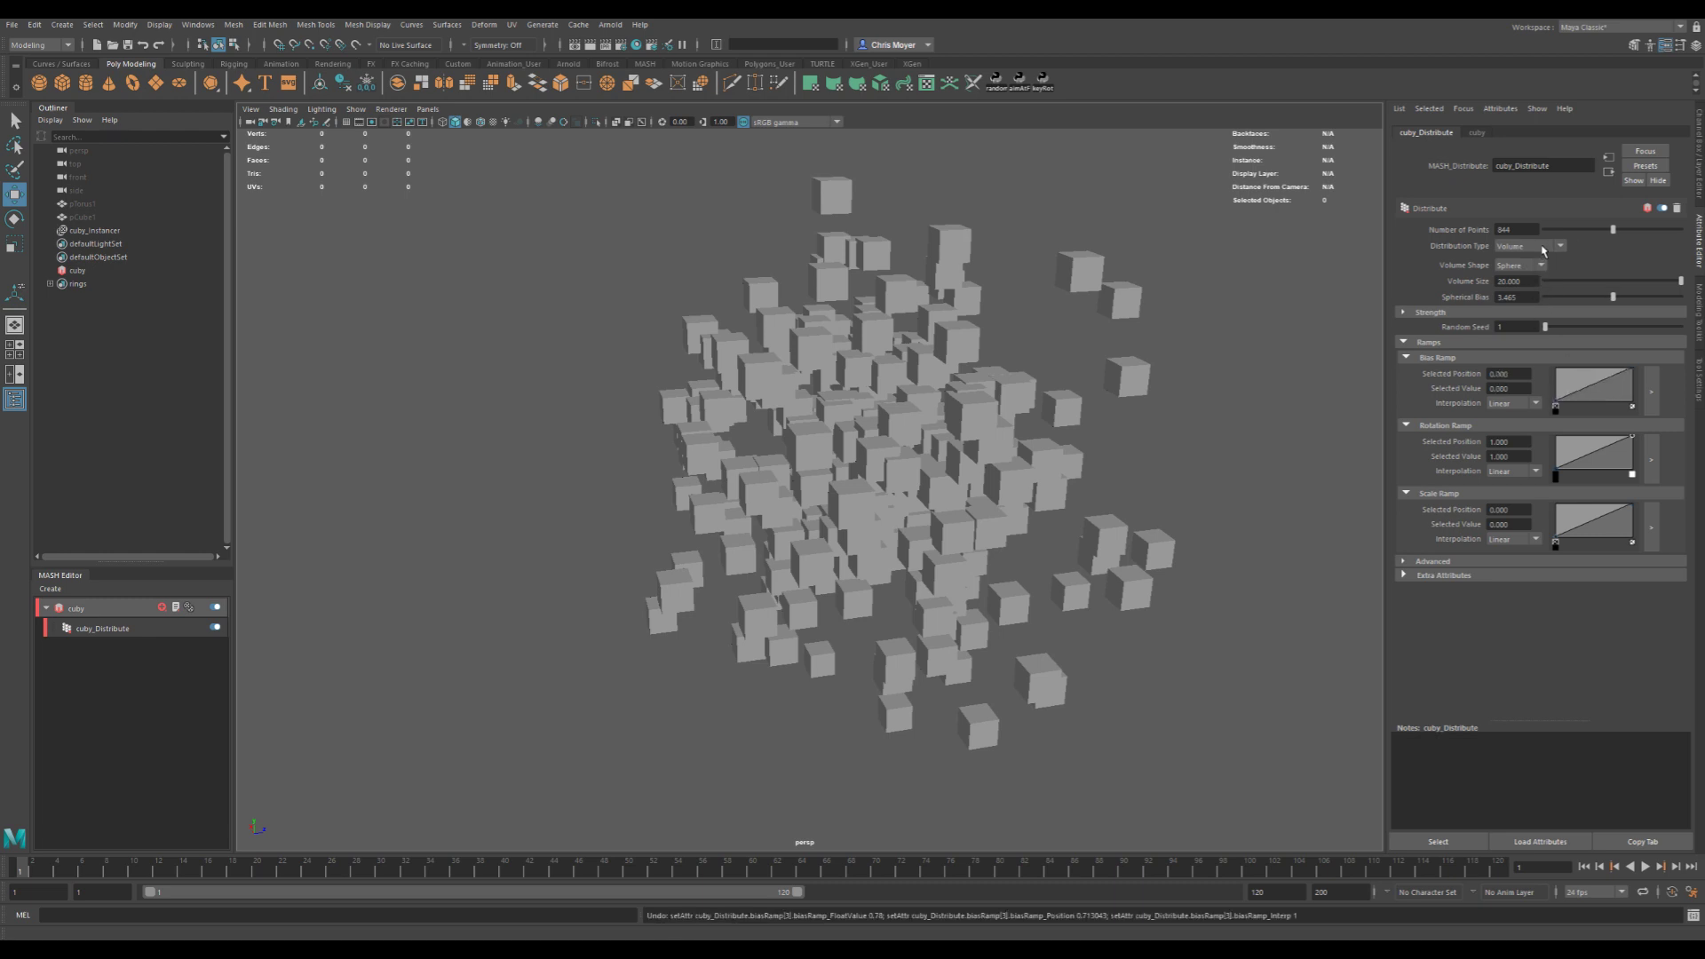
- Switch the Volume Shape to Cube and reduce the Volume Size to about 10.2
click(1541, 266)
click(1532, 305)
click(1539, 267)
click(1540, 295)
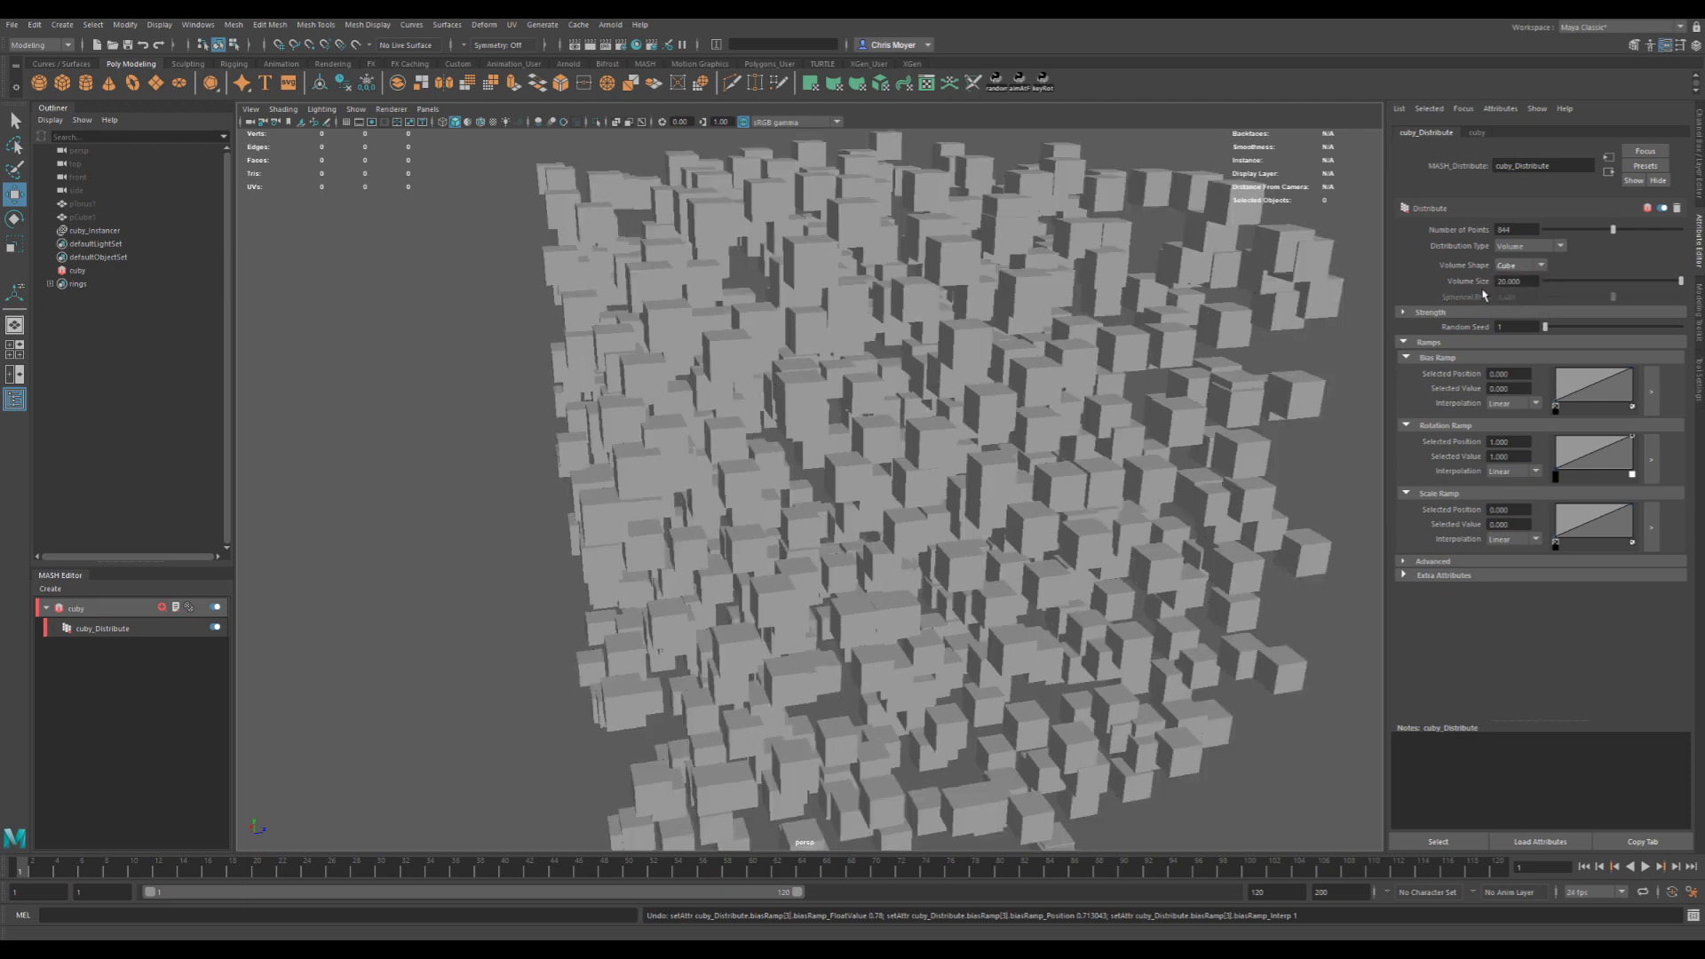
drag(1681, 286, 1616, 316)
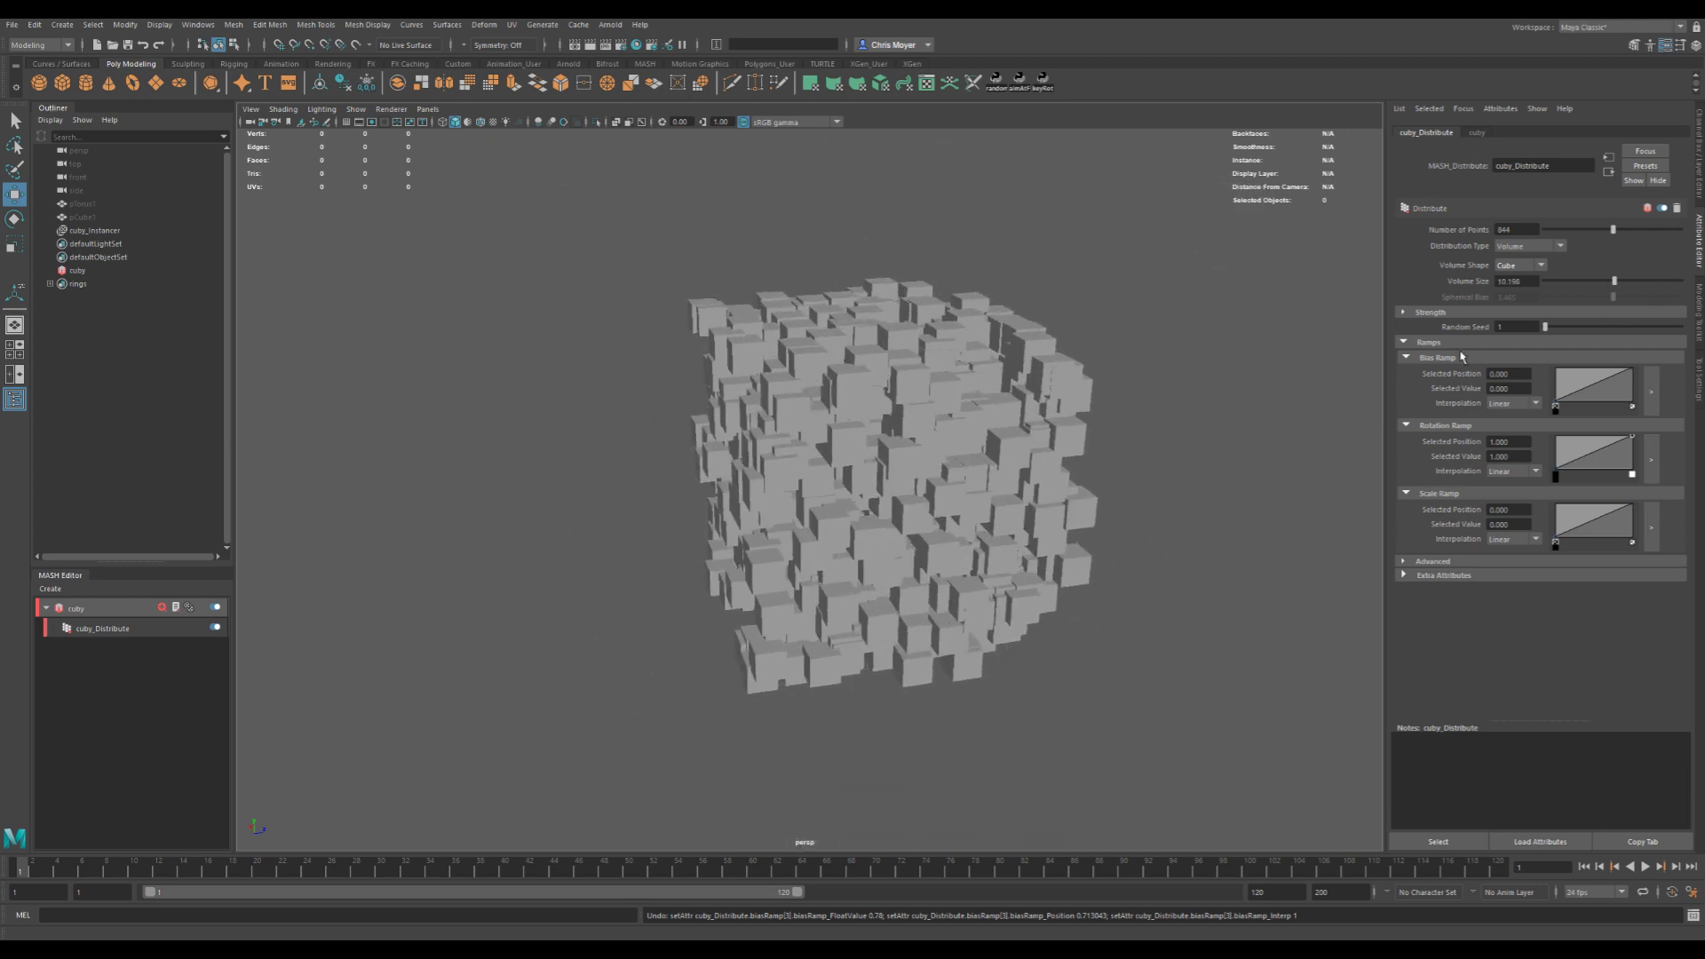
mouse_move(850, 499)
alt+mouse_down()
mouse_move(871, 354)
mouse_move(992, 444)
mouse_move(866, 495)
alt+mouse_up()
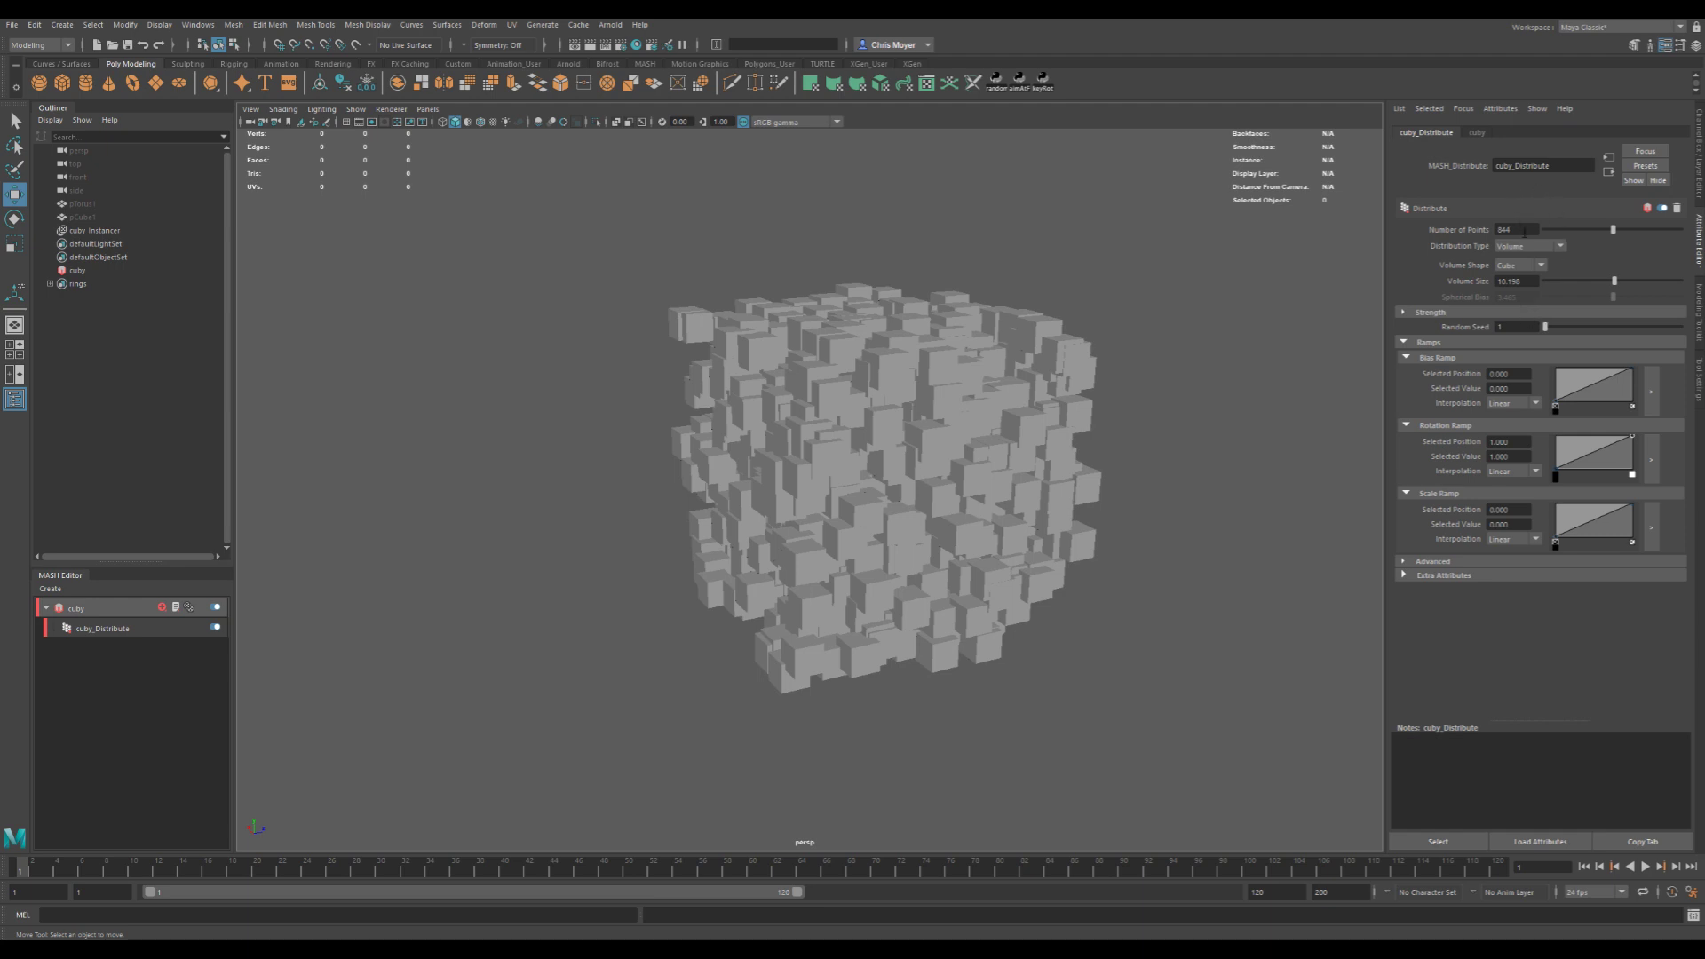
- Change the Distribution Type from Volume to Linear
click(1528, 248)
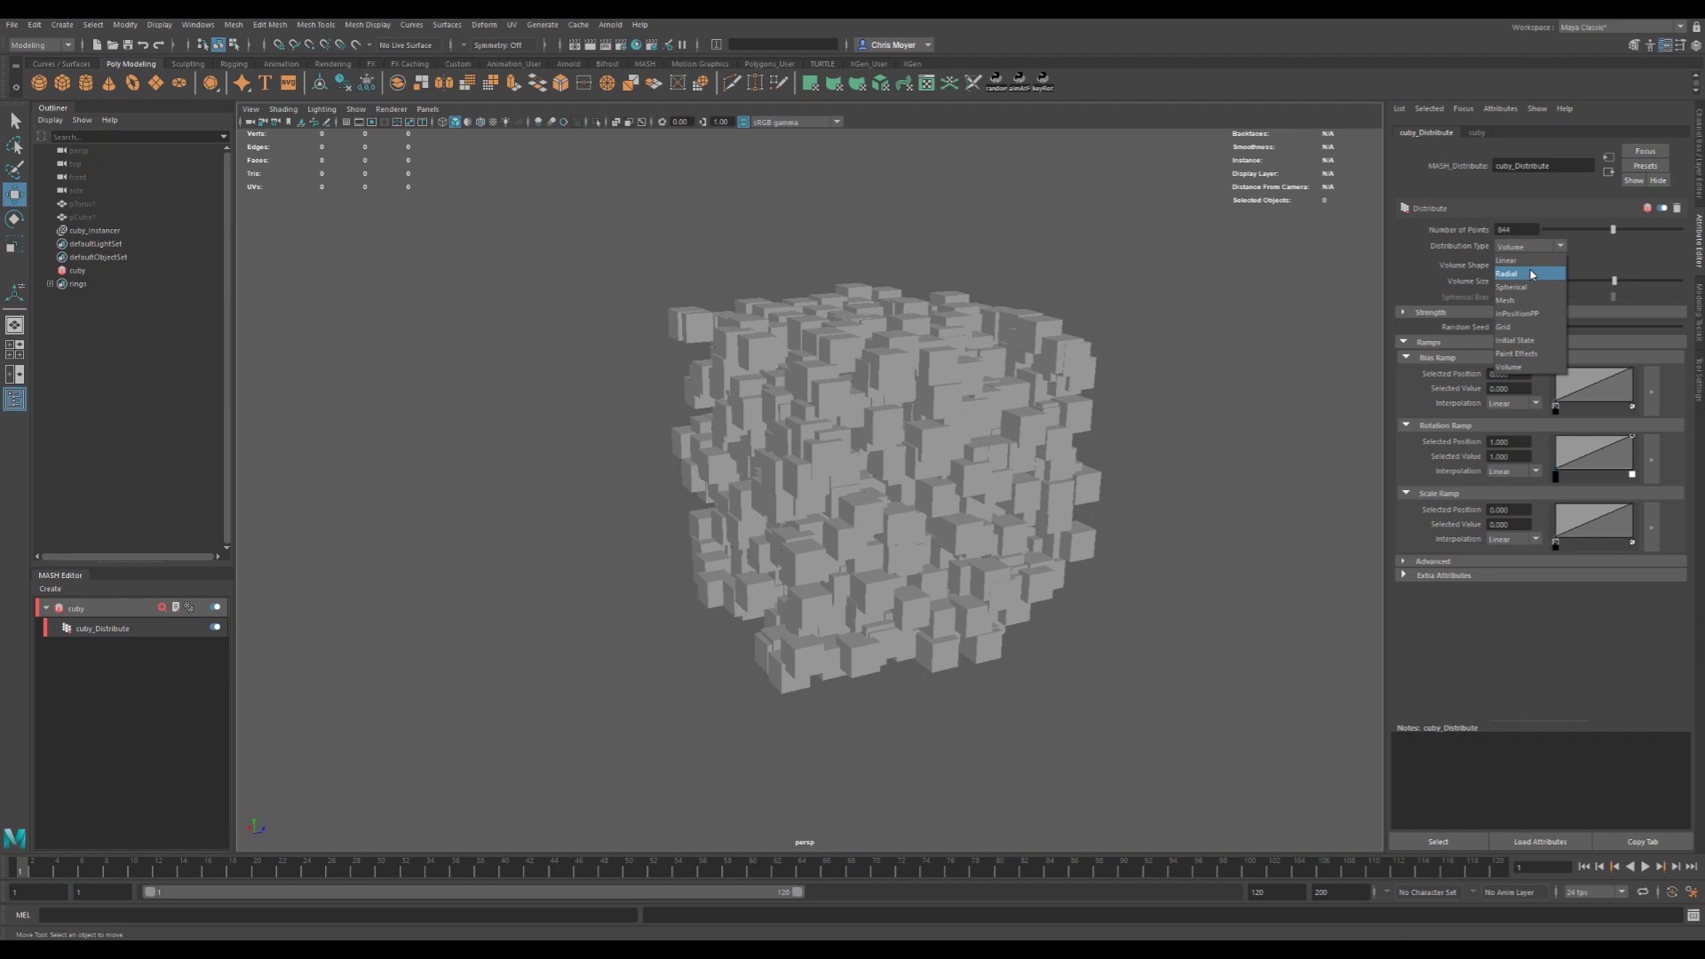
click(1533, 252)
click(1531, 251)
click(1517, 259)
mouse_move(989, 451)
alt+mouse_down()
mouse_move(845, 460)
mouse_move(997, 435)
alt+mouse_up()
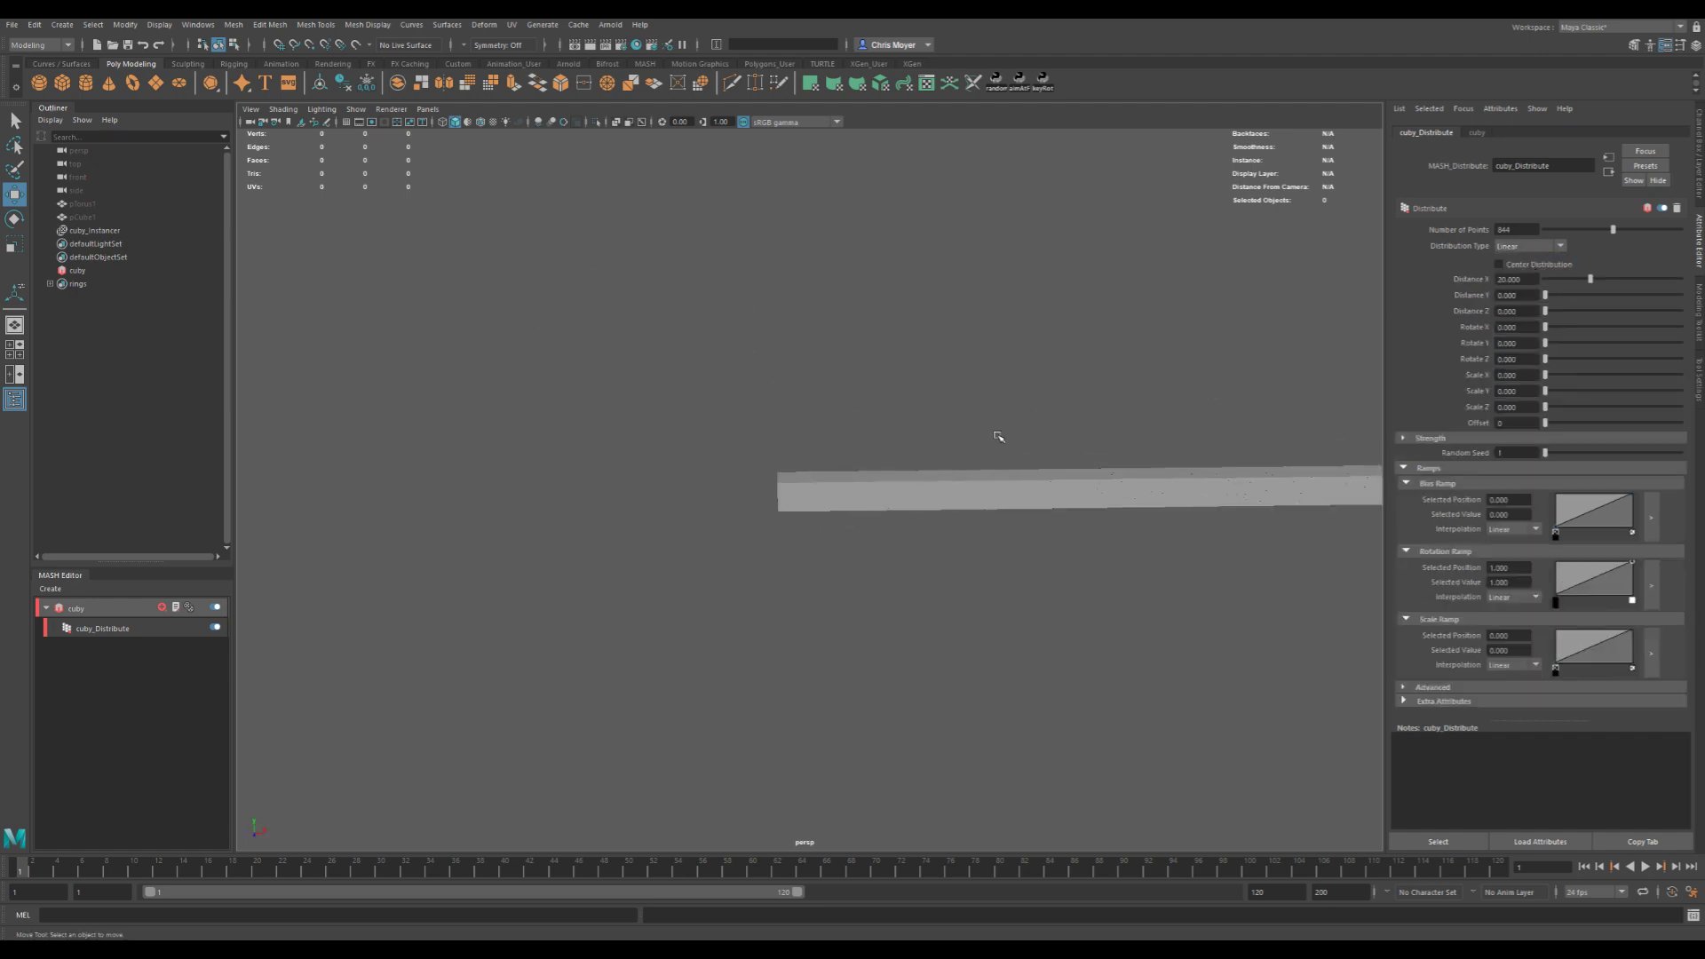
- Set the Number of Points to 20 and spread the row of cubes with Distance X about 26.4
double_click(1511, 230)
text(20)
key(Return)
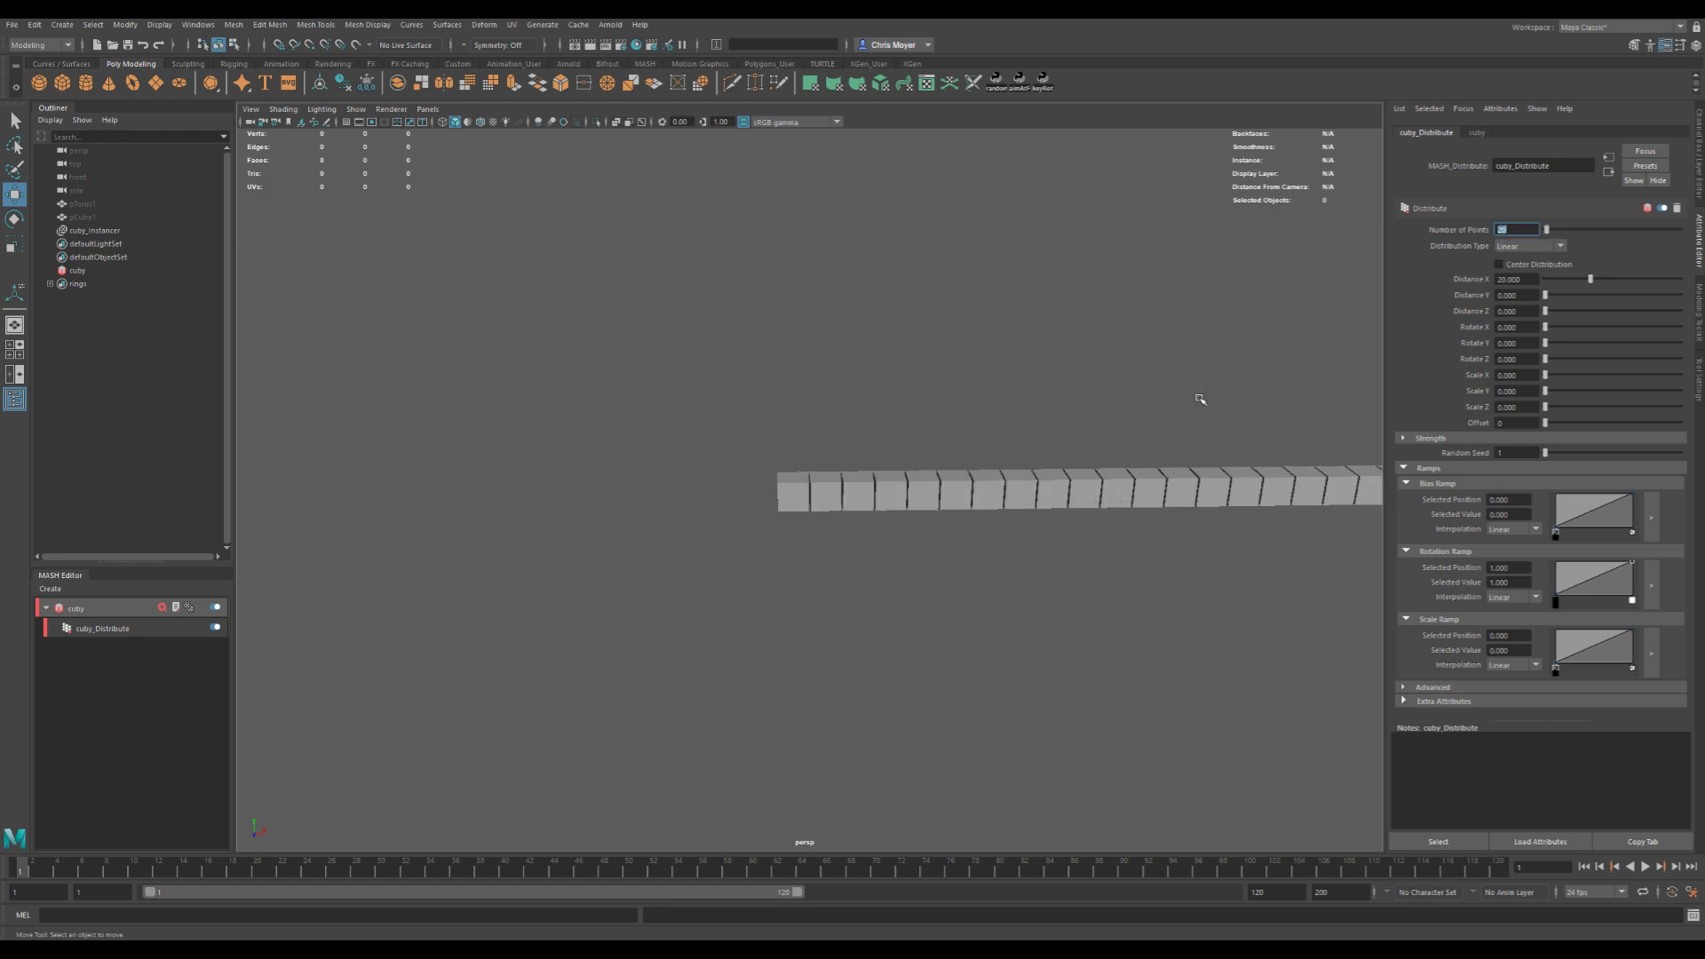
key(f)
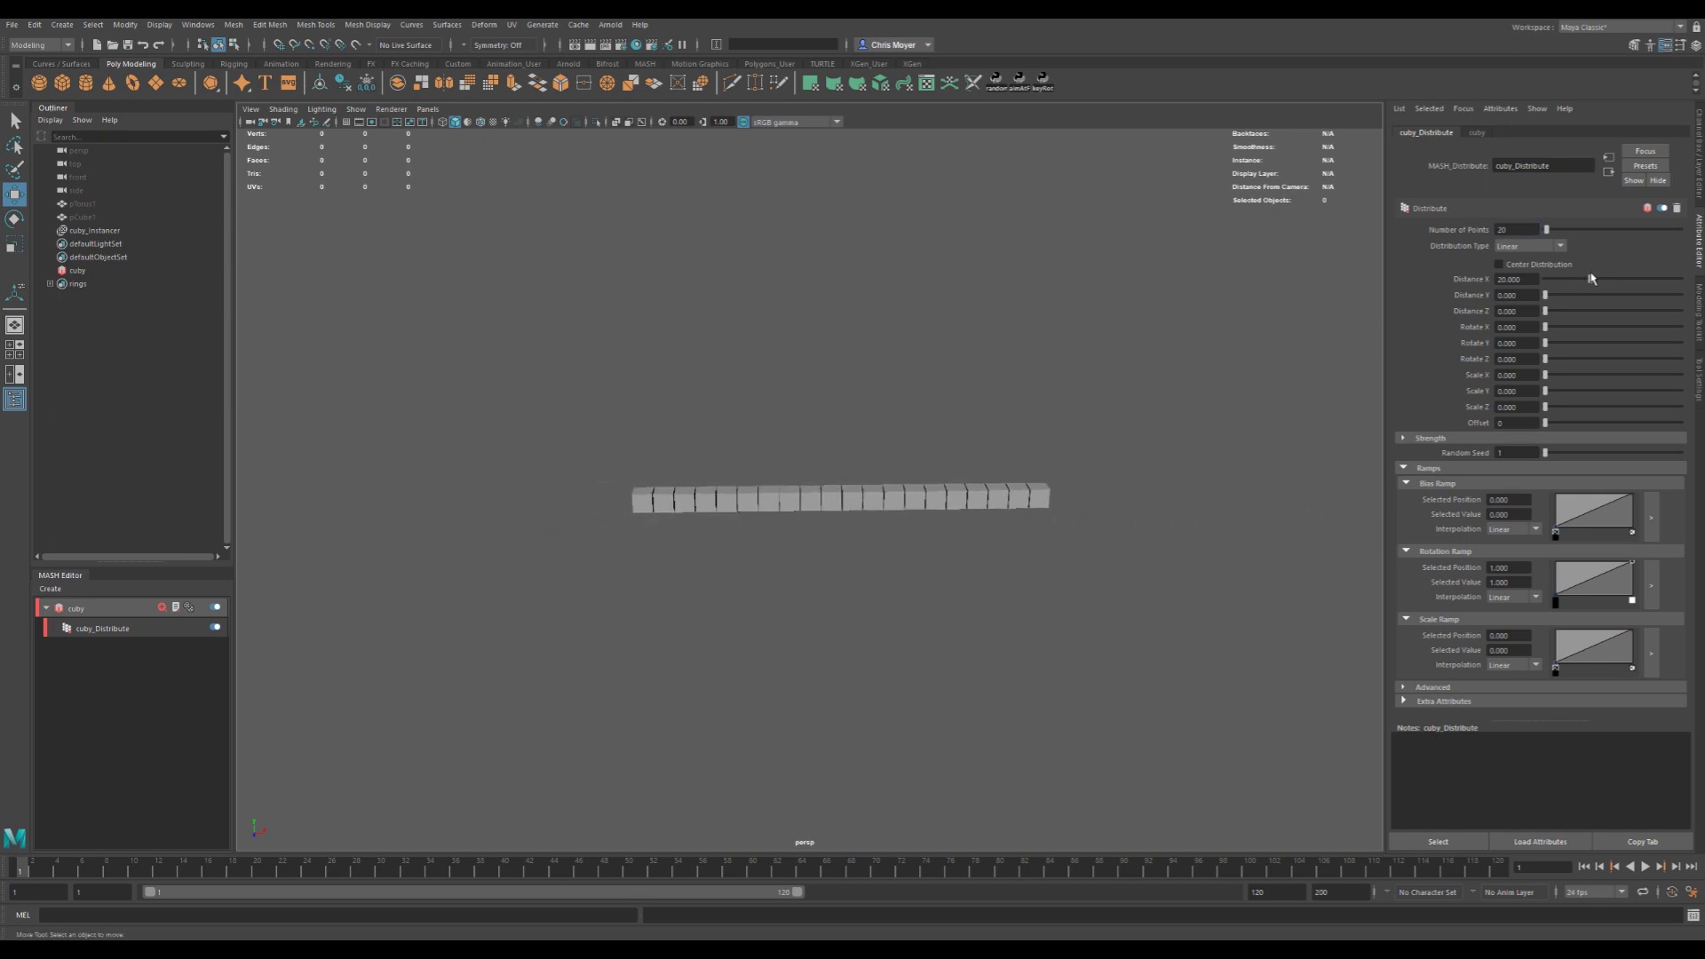
drag(1590, 279, 1603, 278)
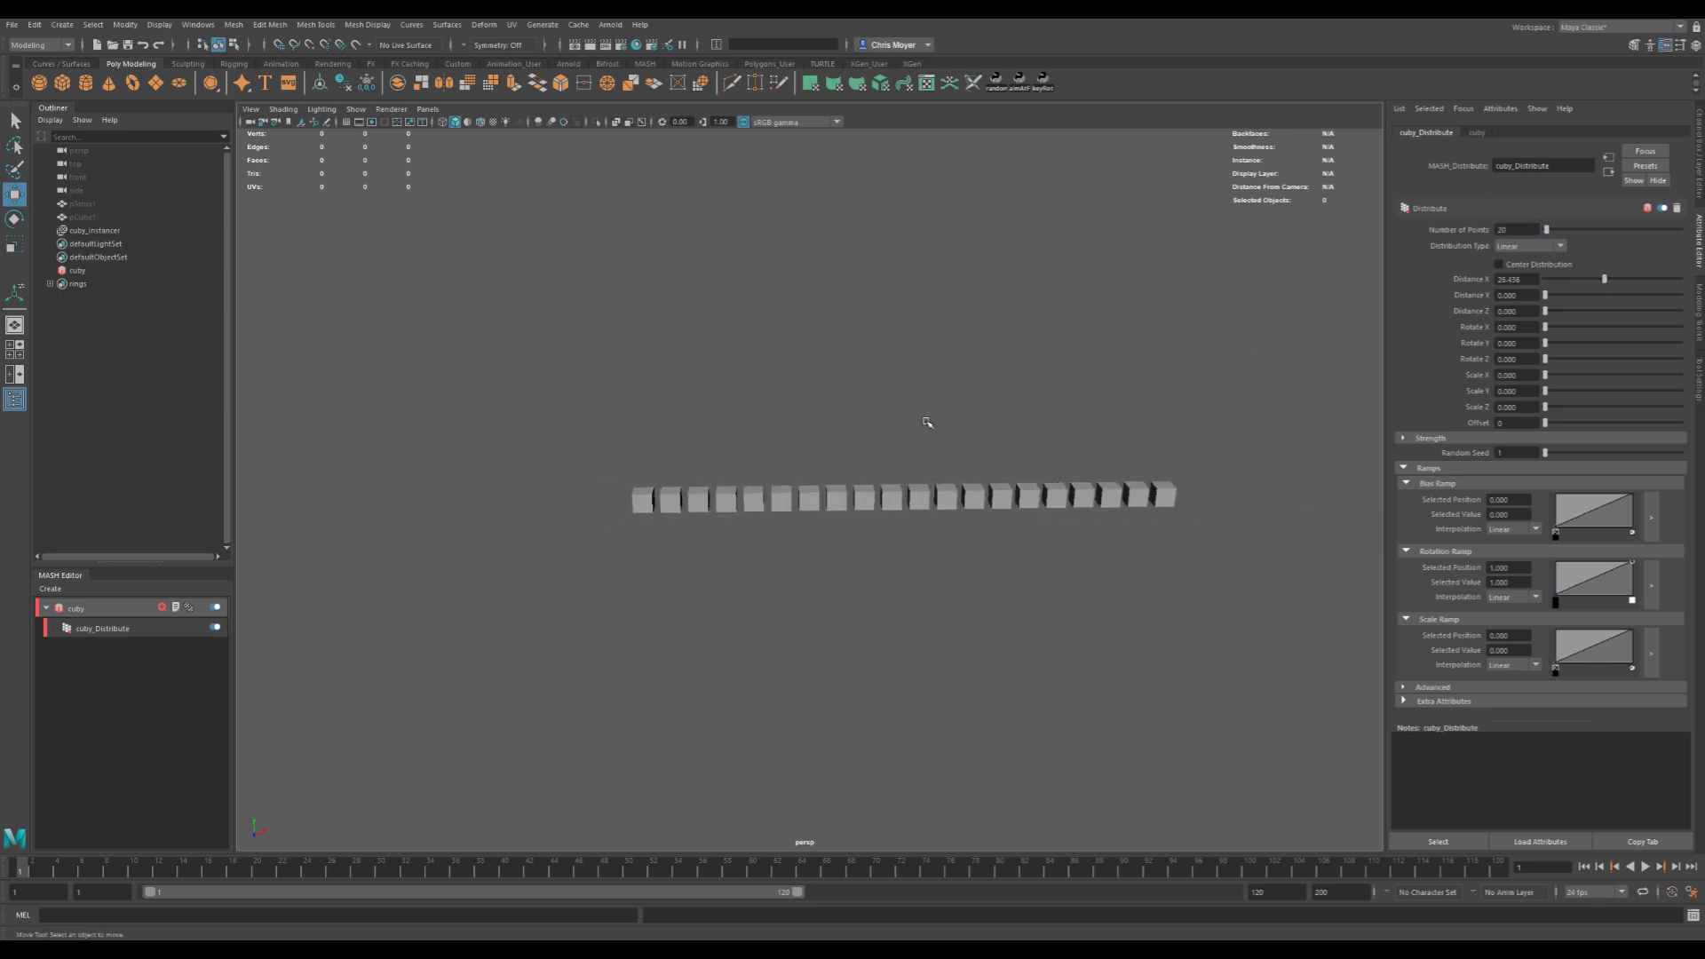
mouse_move(924, 418)
alt+mouse_down()
mouse_move(980, 460)
mouse_move(923, 421)
alt+mouse_up()
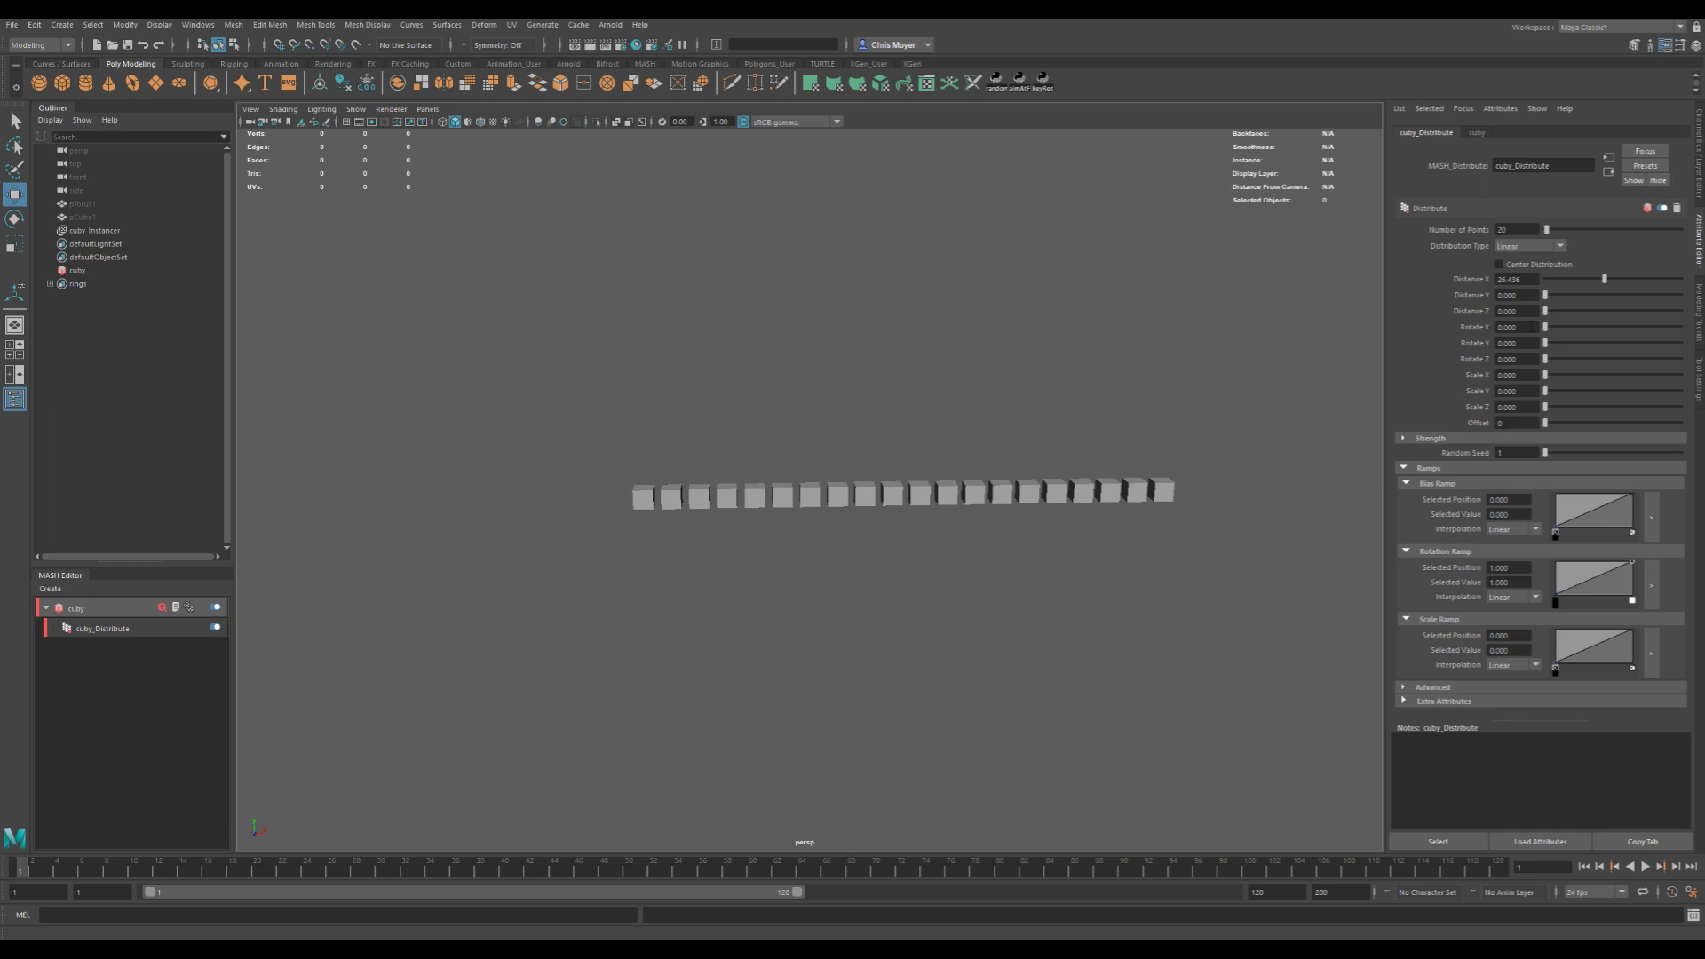
- Try an extra Bias Ramp point raised to full value, remove it, and restore the end point to position 1
click(1424, 469)
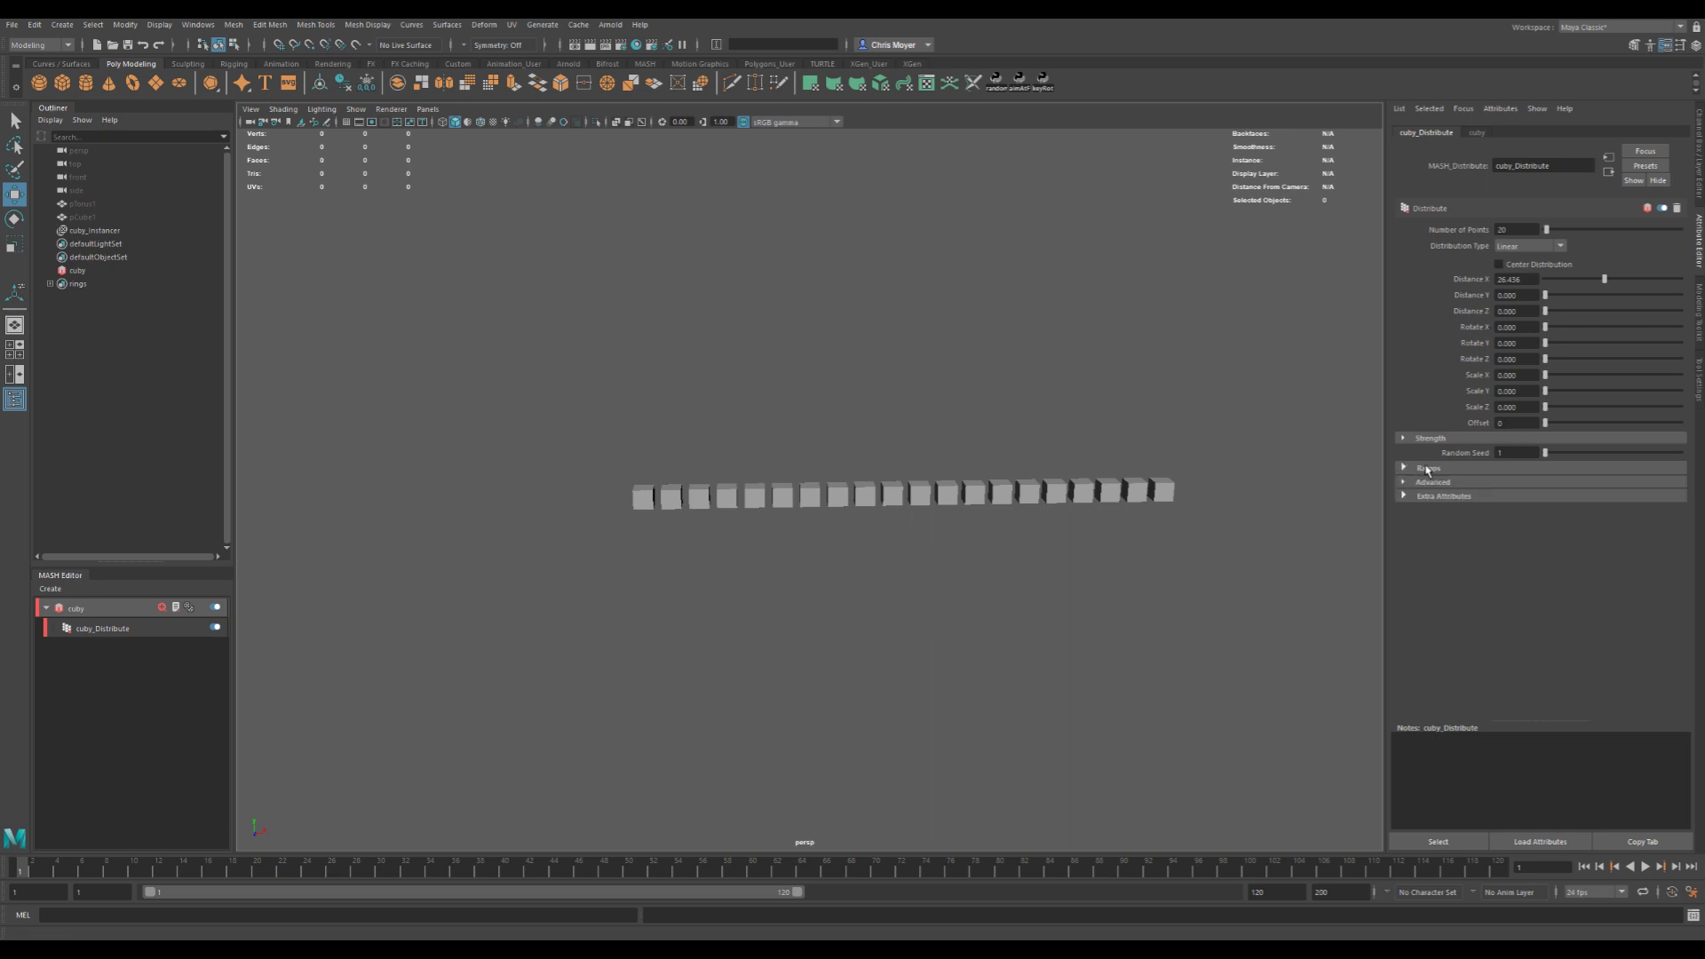
click(1425, 468)
drag(1582, 508, 1602, 509)
mouse_move(1602, 513)
mouse_down()
mouse_move(1596, 526)
mouse_move(1593, 496)
mouse_move(1633, 517)
mouse_move(1638, 544)
mouse_move(1617, 495)
mouse_up()
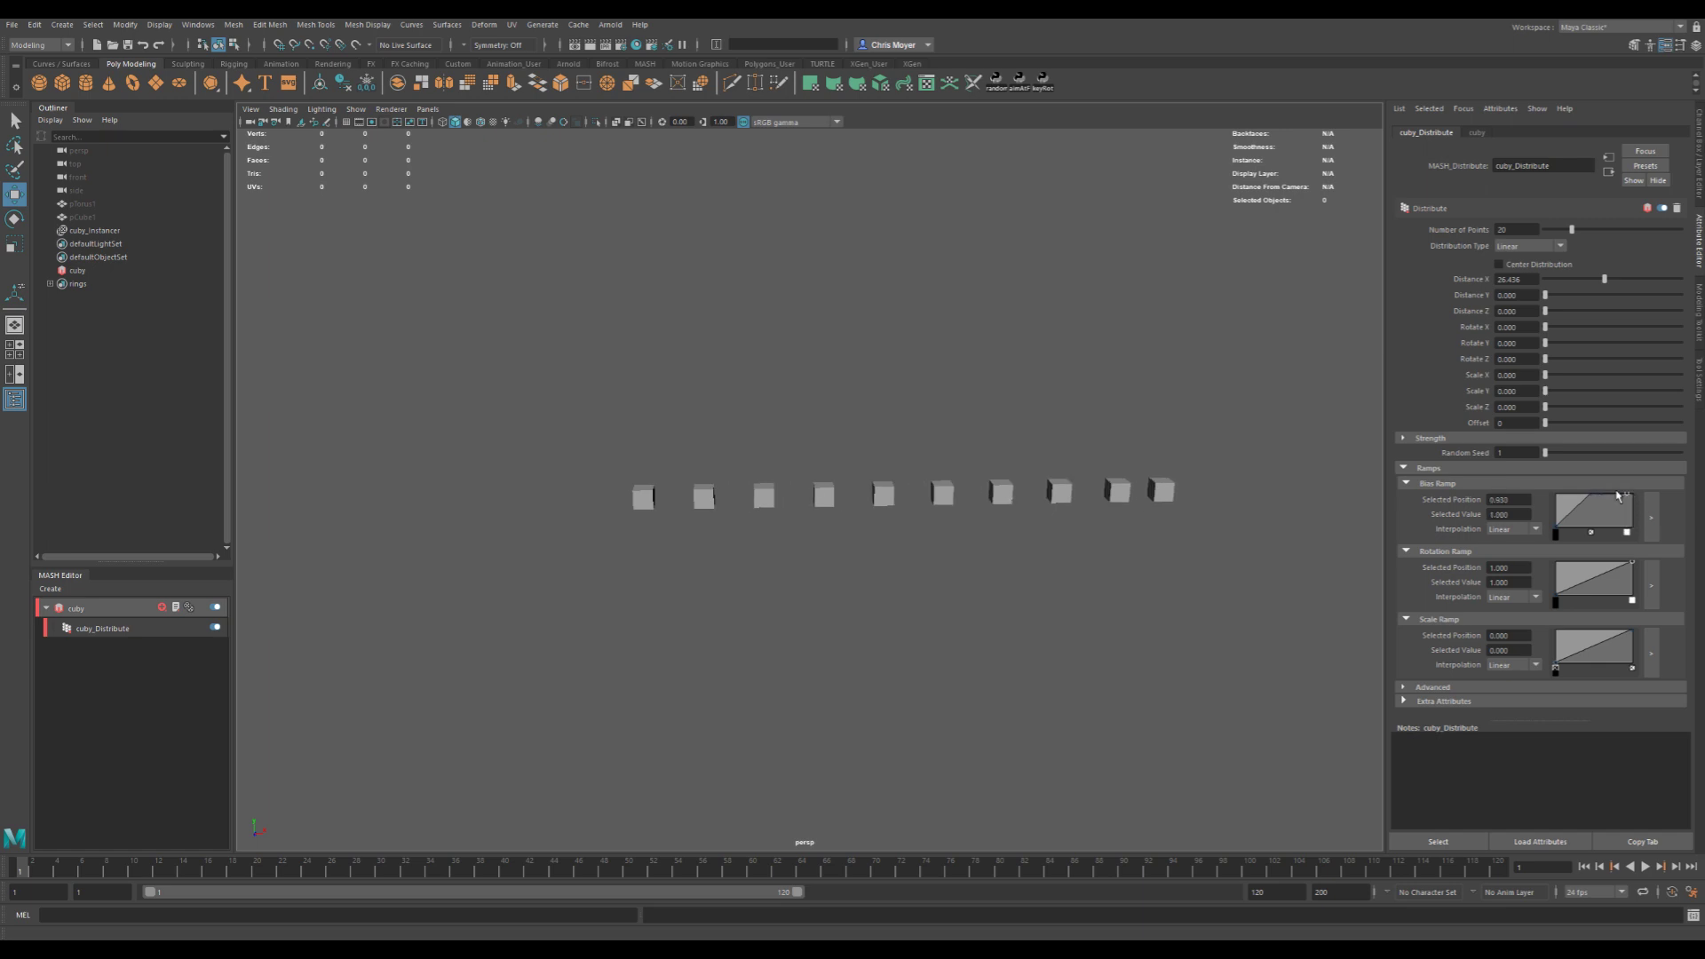
key(Delete)
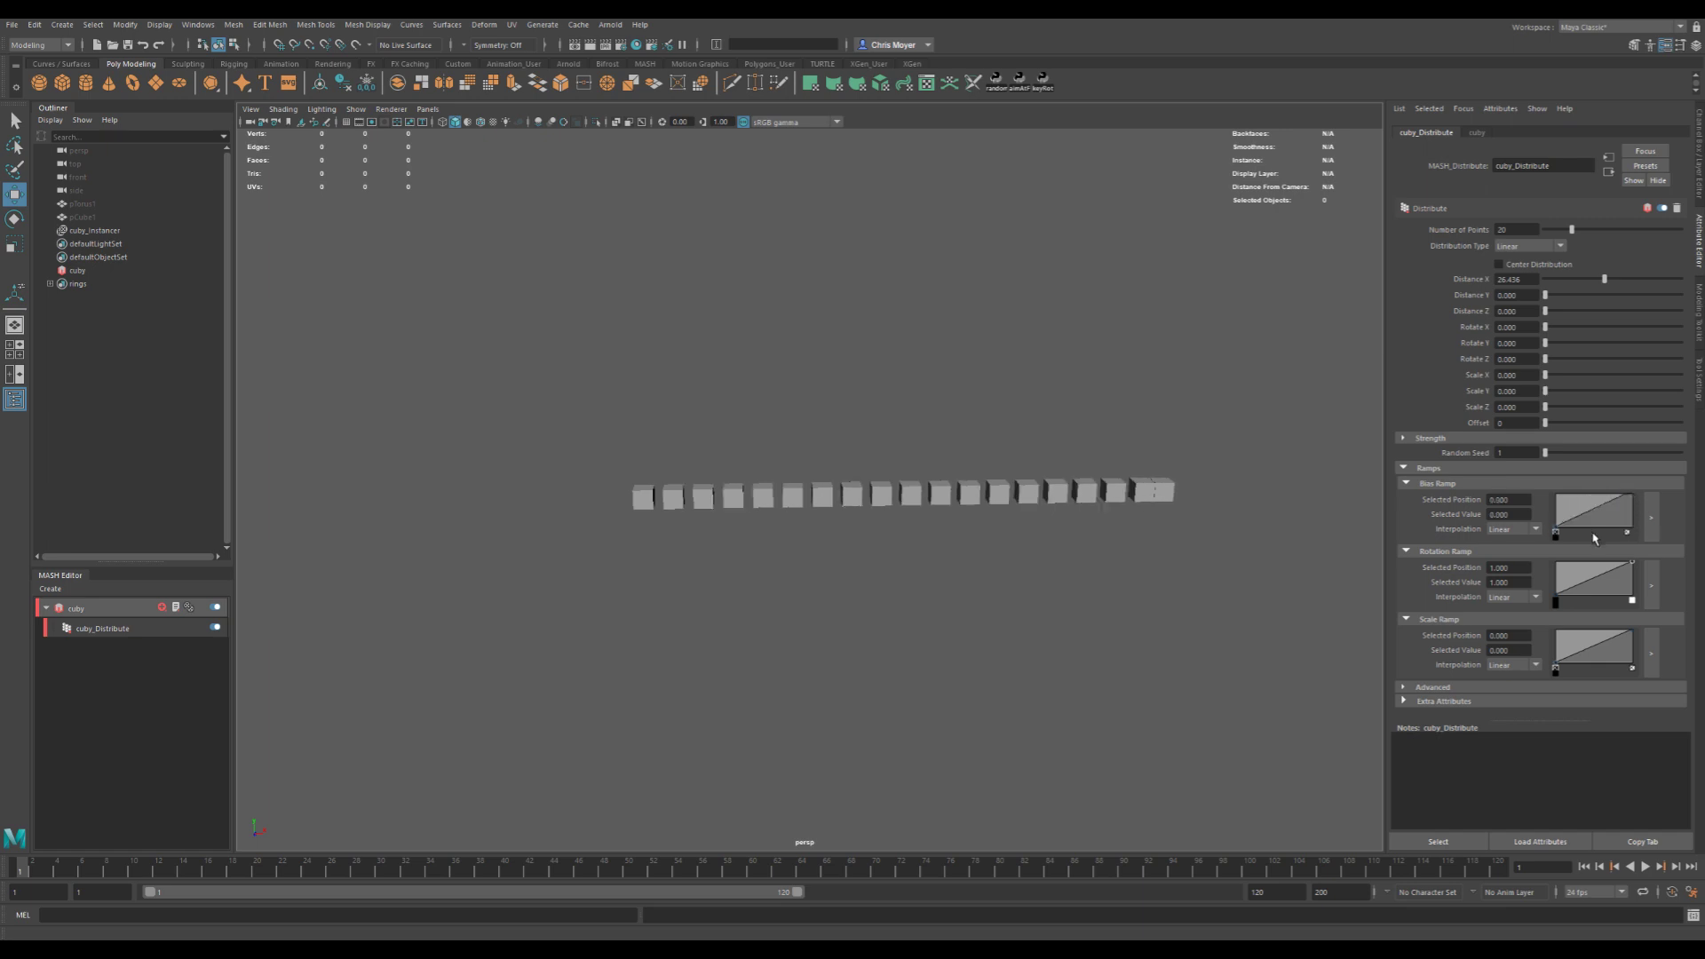
click(1630, 496)
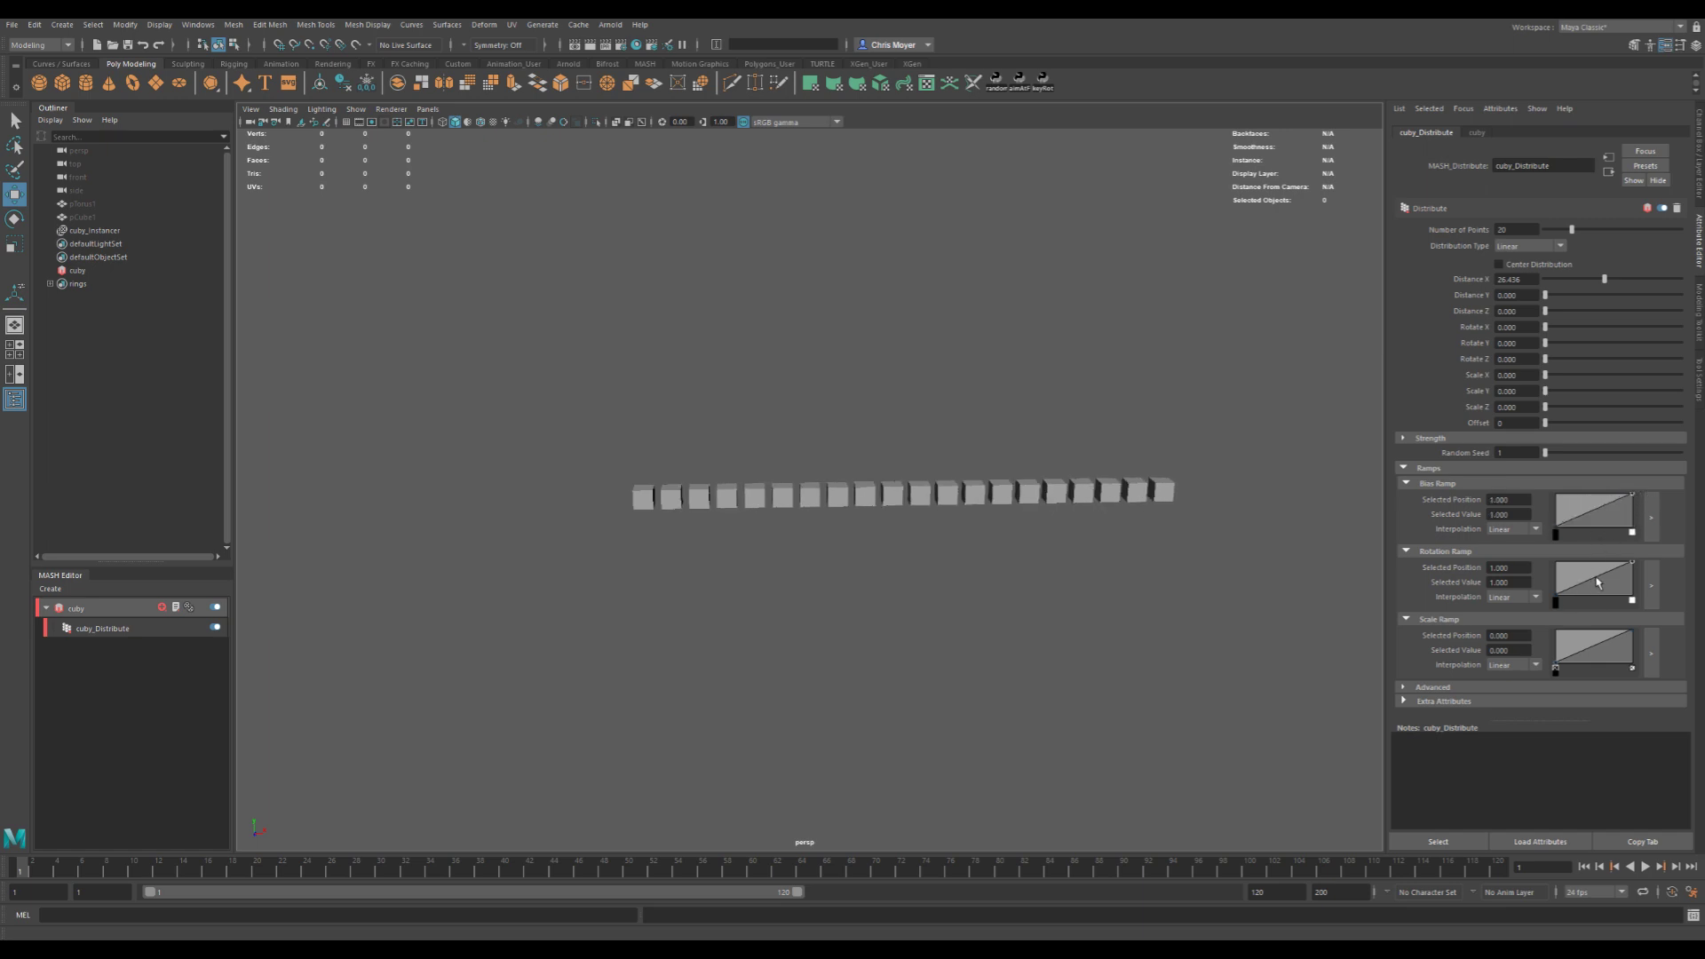
- Set Rotate Y to 360 and shape the Rotation Ramp with a central peak of 1 at about 0.51 and its end at 0
drag(1595, 583, 1573, 574)
drag(1545, 342, 1679, 343)
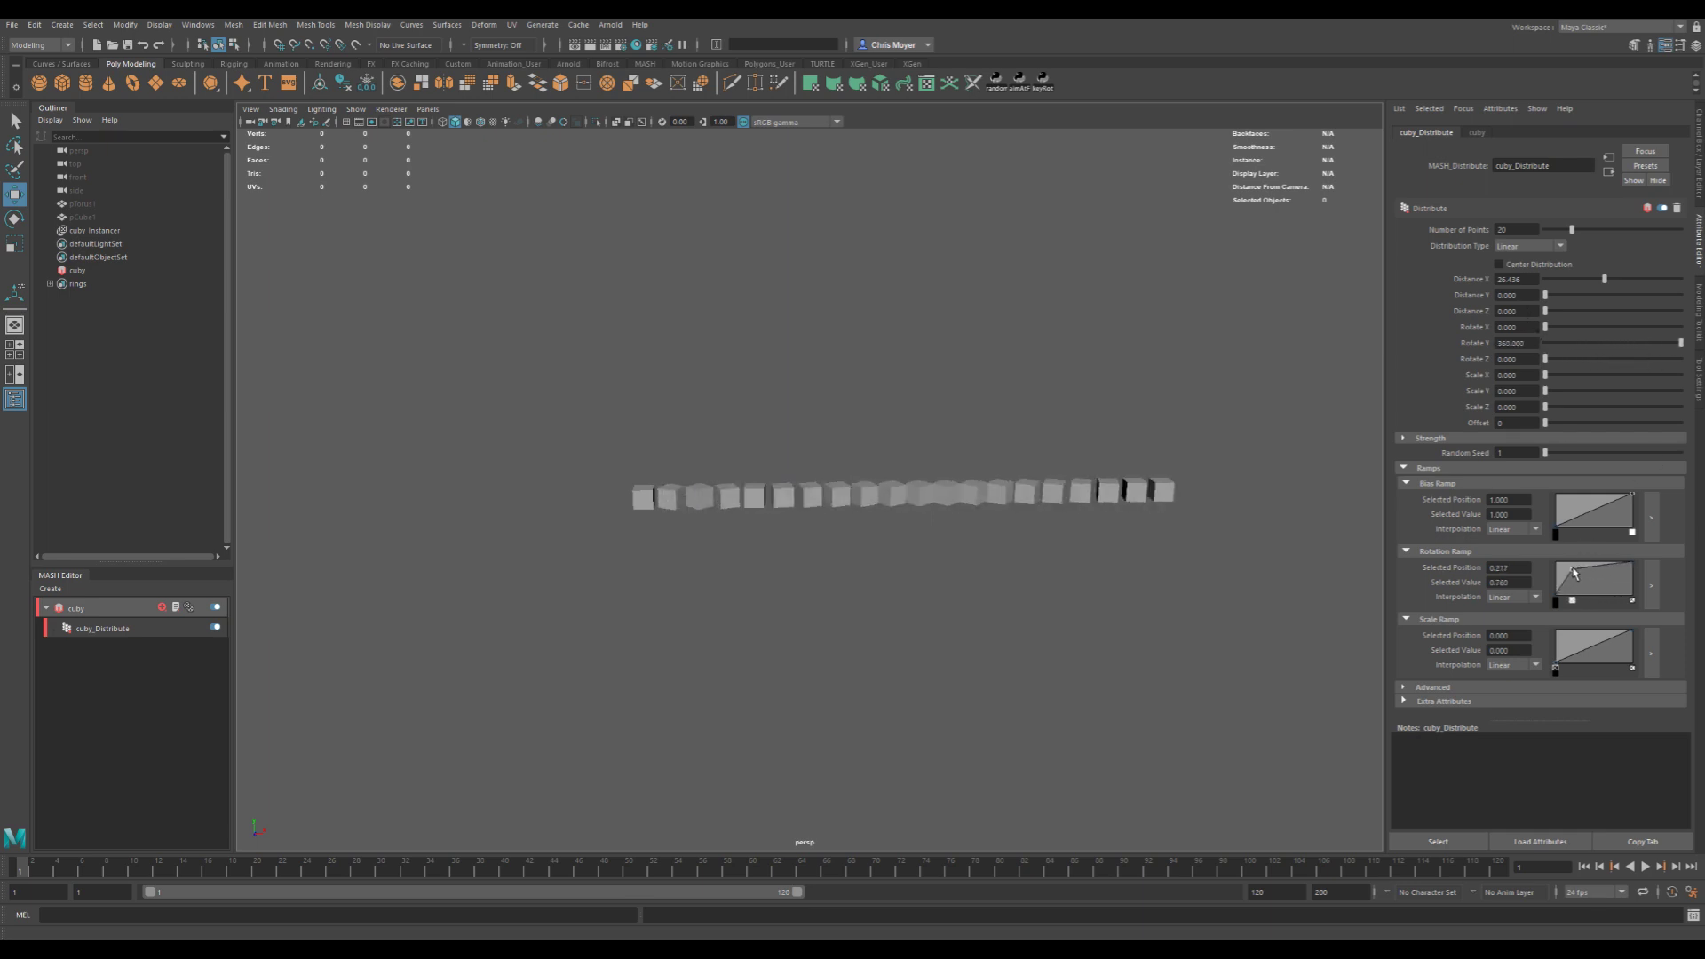
drag(1574, 572, 1645, 612)
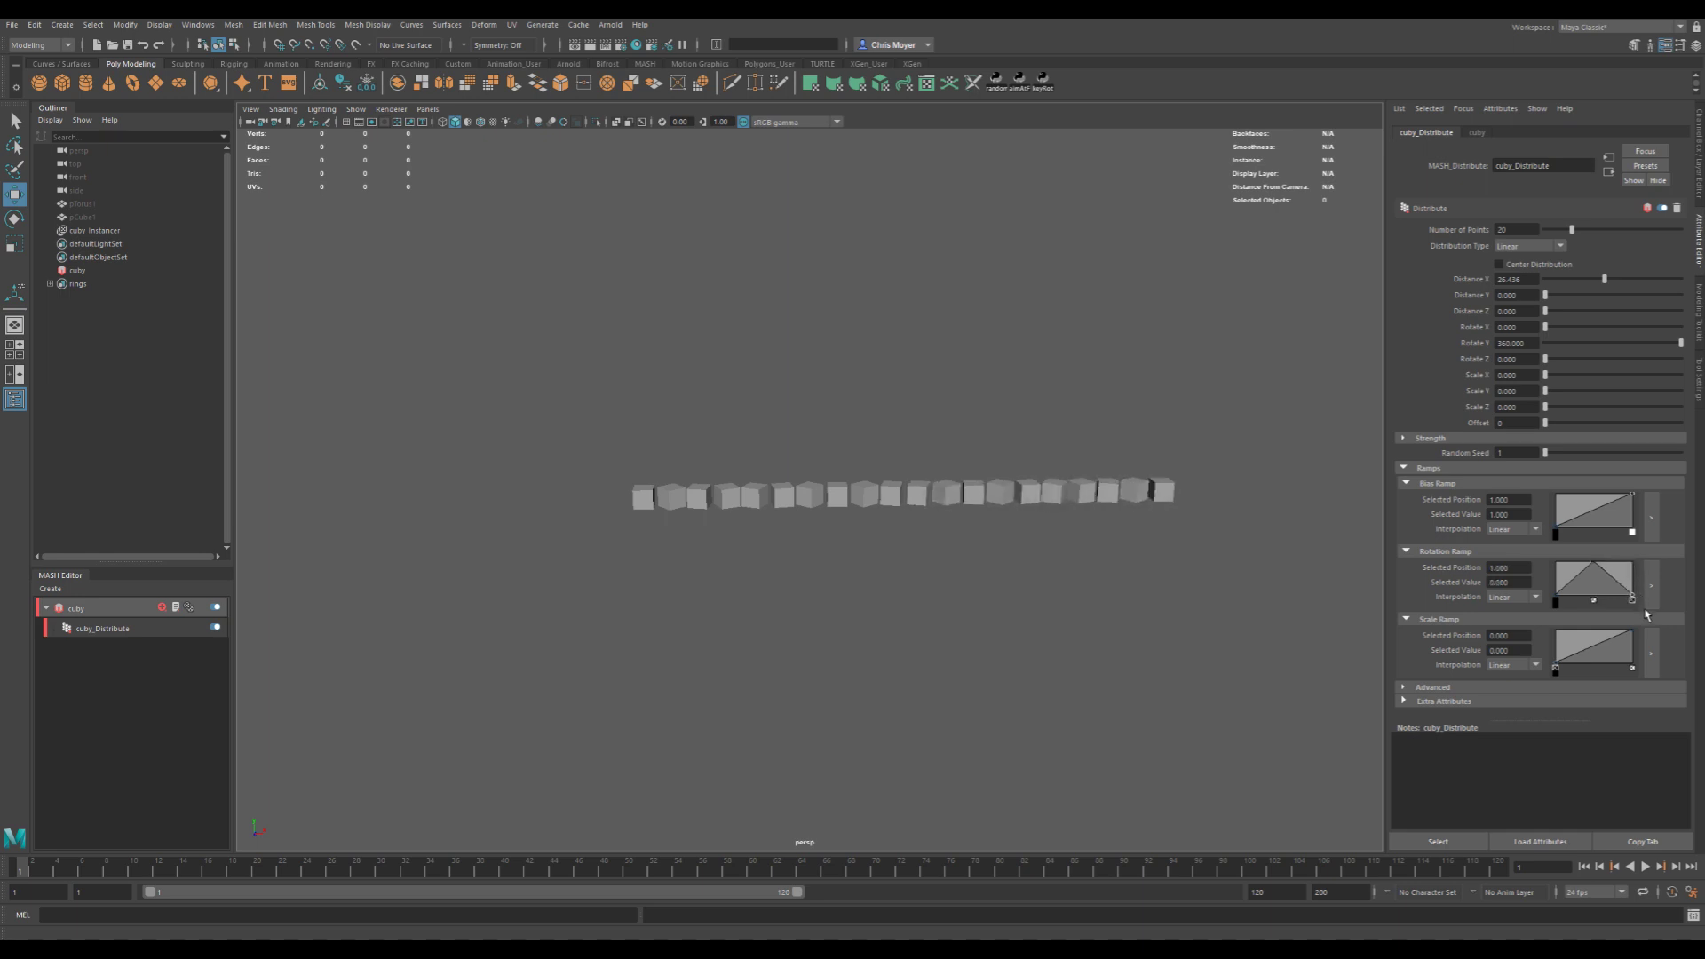
click(1594, 563)
alt+drag(893, 519, 994, 631)
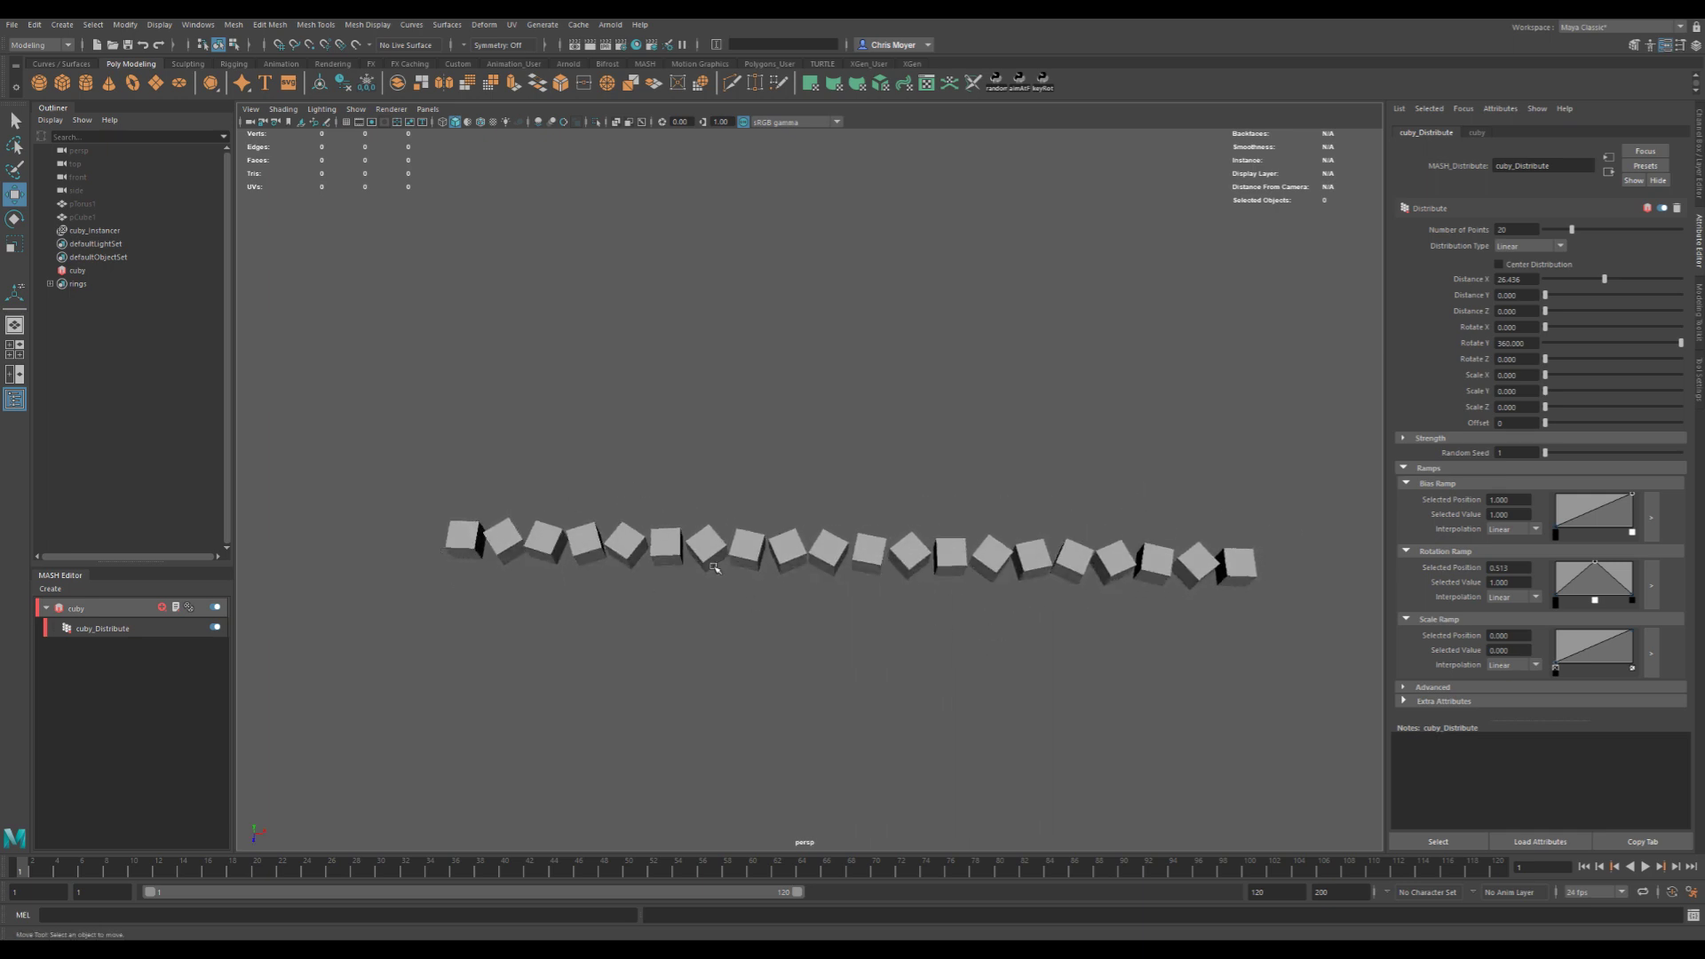
alt+drag(989, 627, 912, 590)
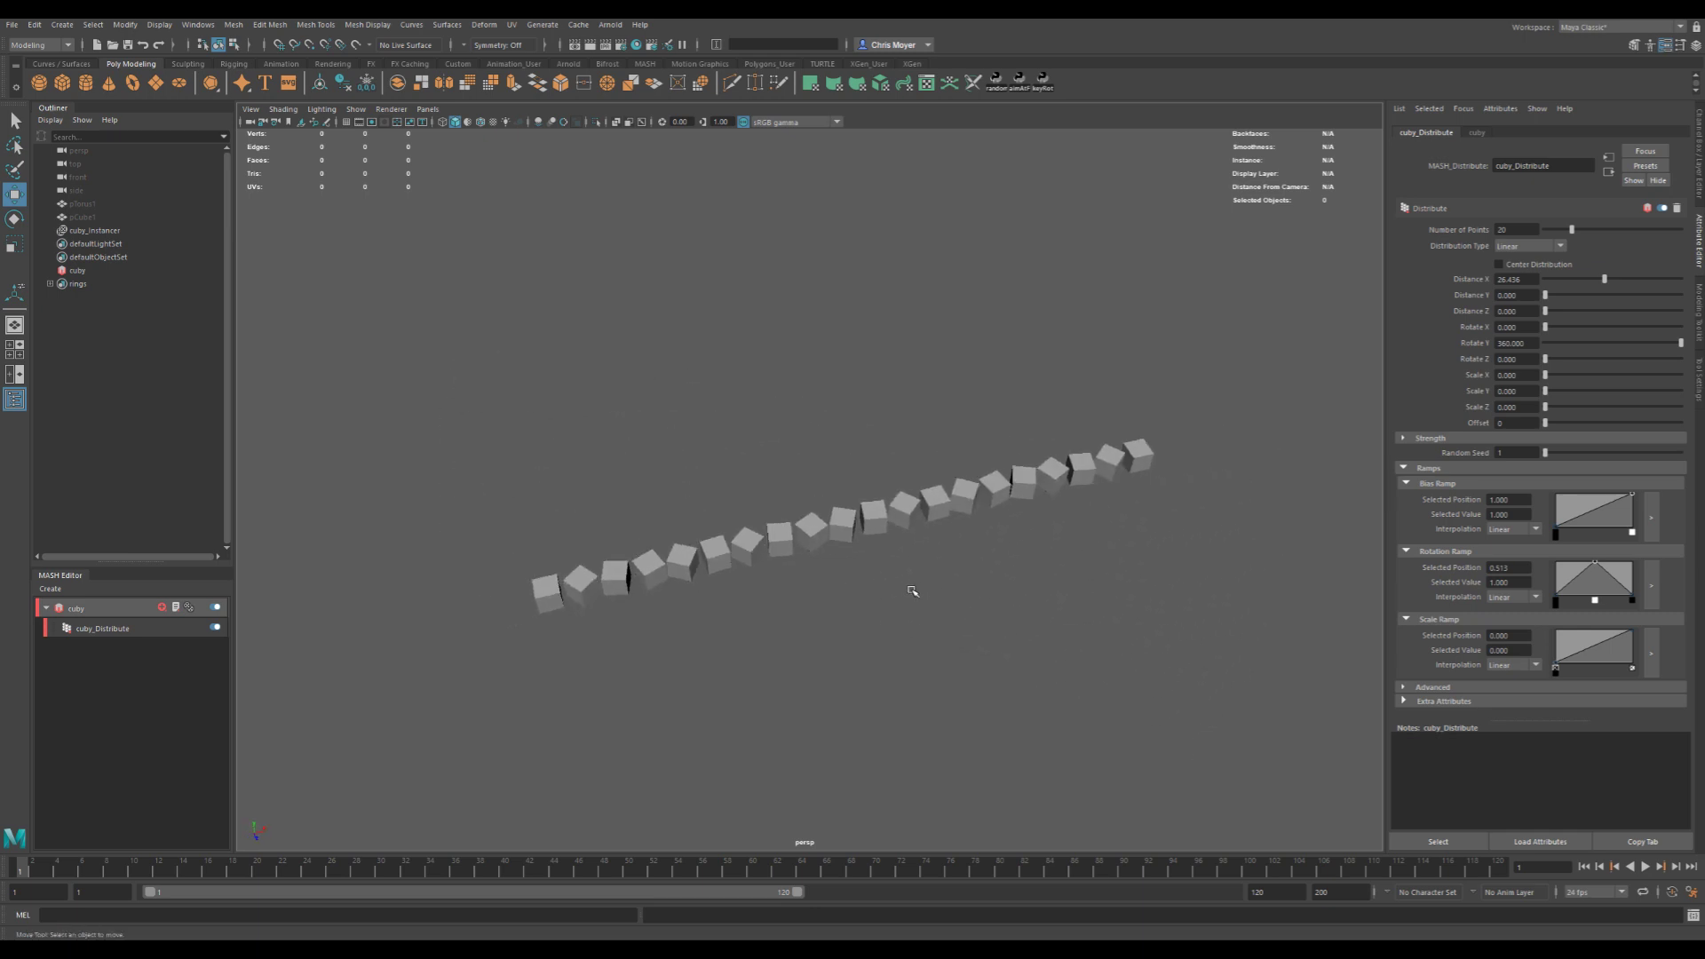
alt+drag(1022, 568, 950, 649)
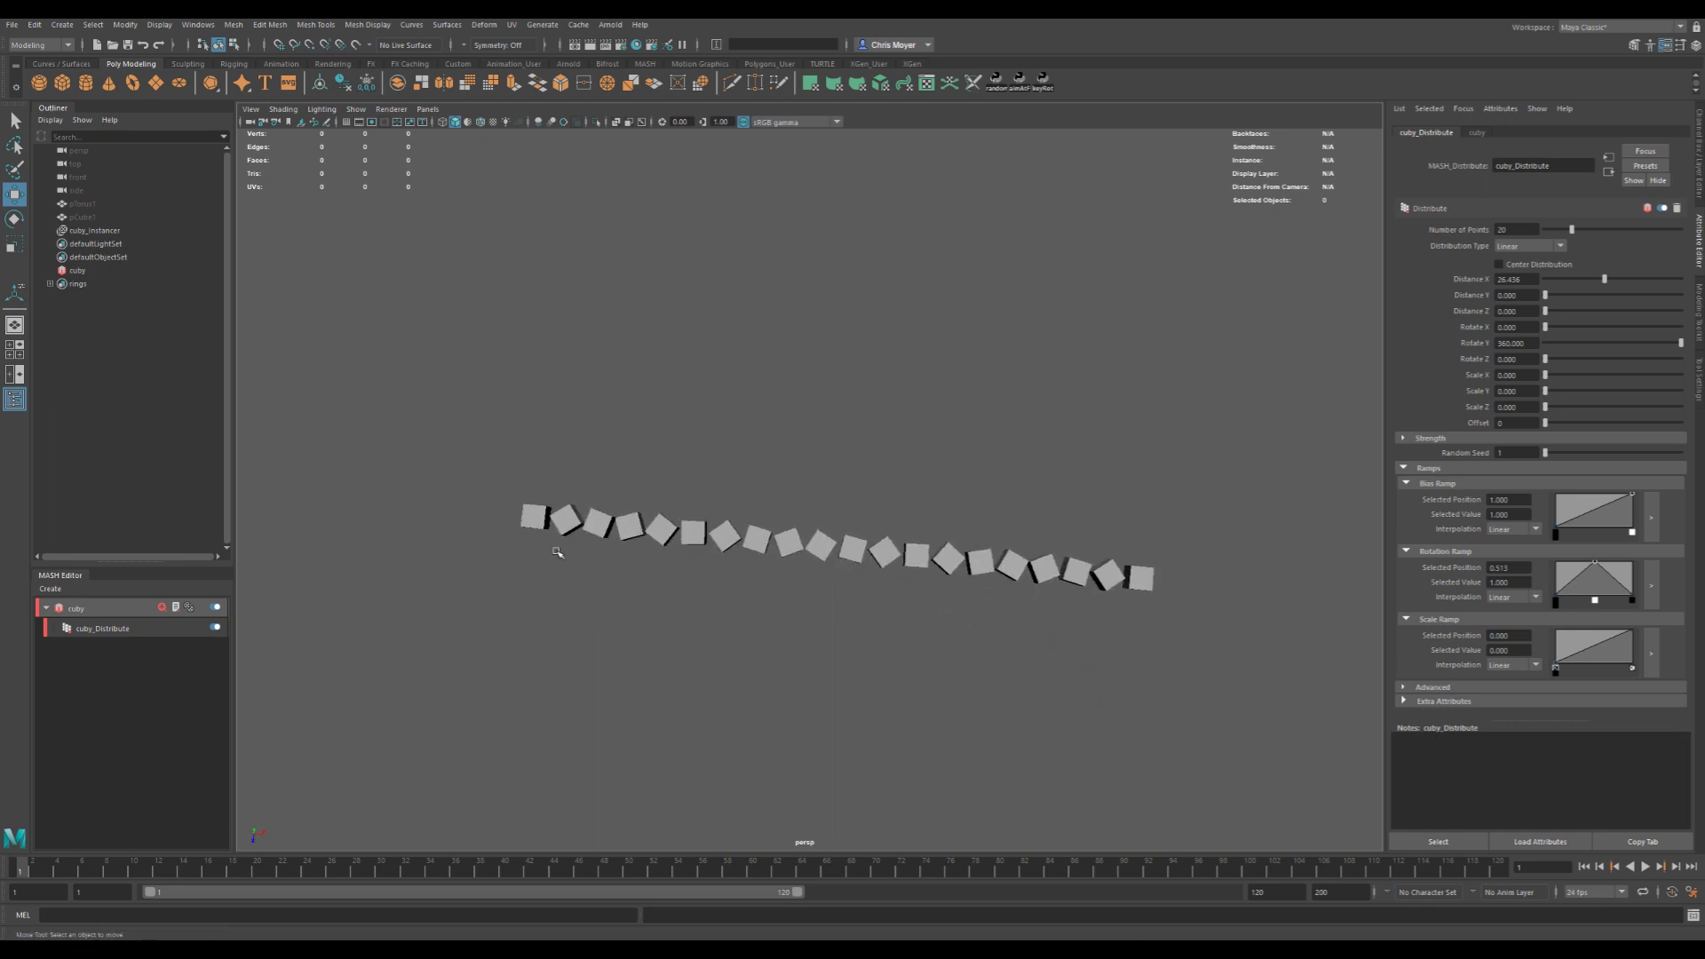
- Set Scale Y to about 4.2 and shape the Scale Ramp with a central peak and its end at 0
mouse_move(941, 560)
alt+mouse_down()
mouse_move(936, 640)
mouse_move(844, 589)
mouse_move(954, 518)
mouse_move(929, 532)
alt+mouse_up()
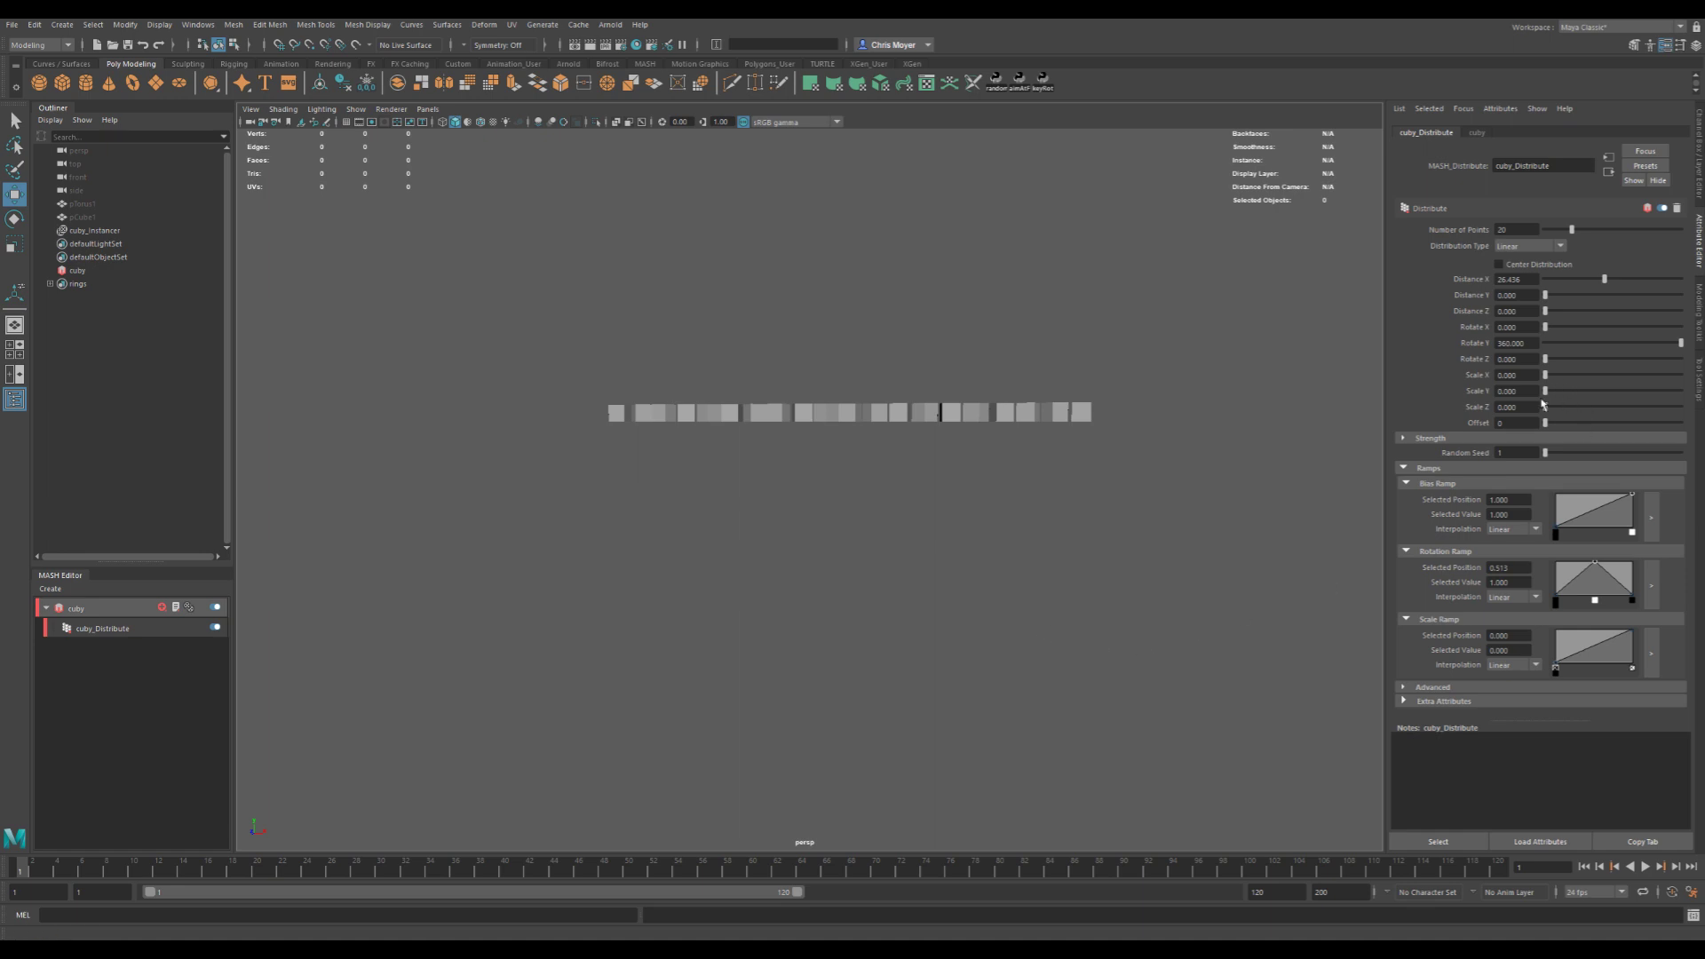
drag(1547, 397, 1603, 393)
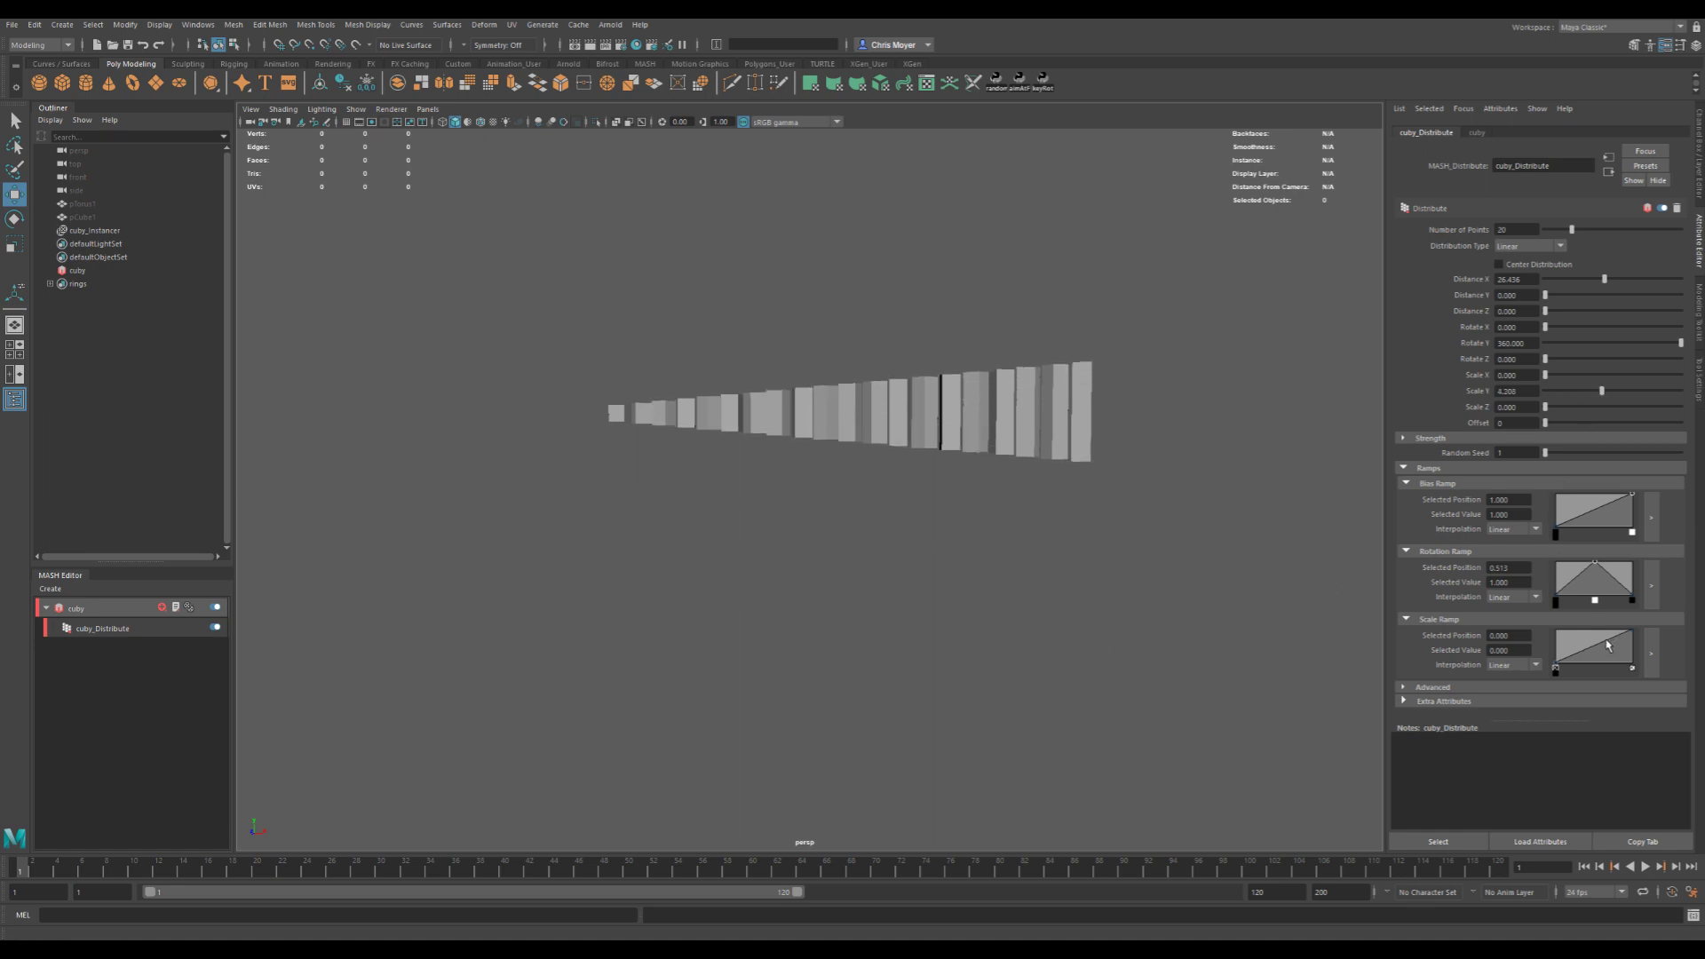
drag(1599, 648, 1639, 684)
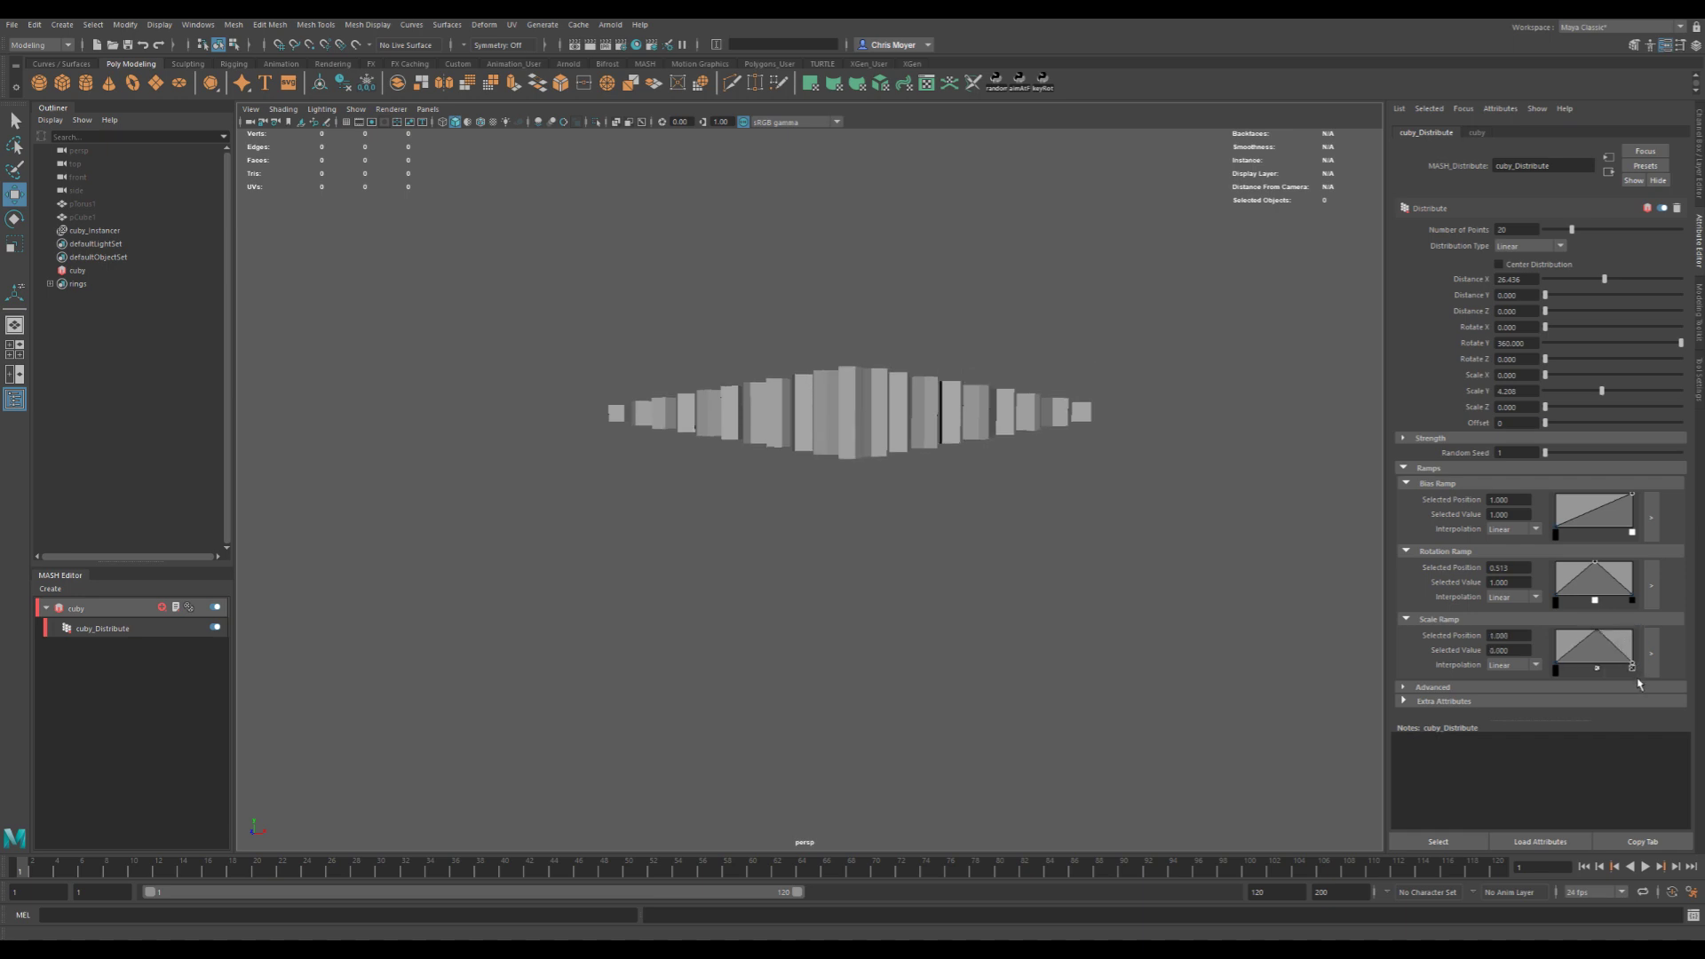
- Set the interpolation of the Scale Ramp's end, middle and start points to Spline
click(1513, 666)
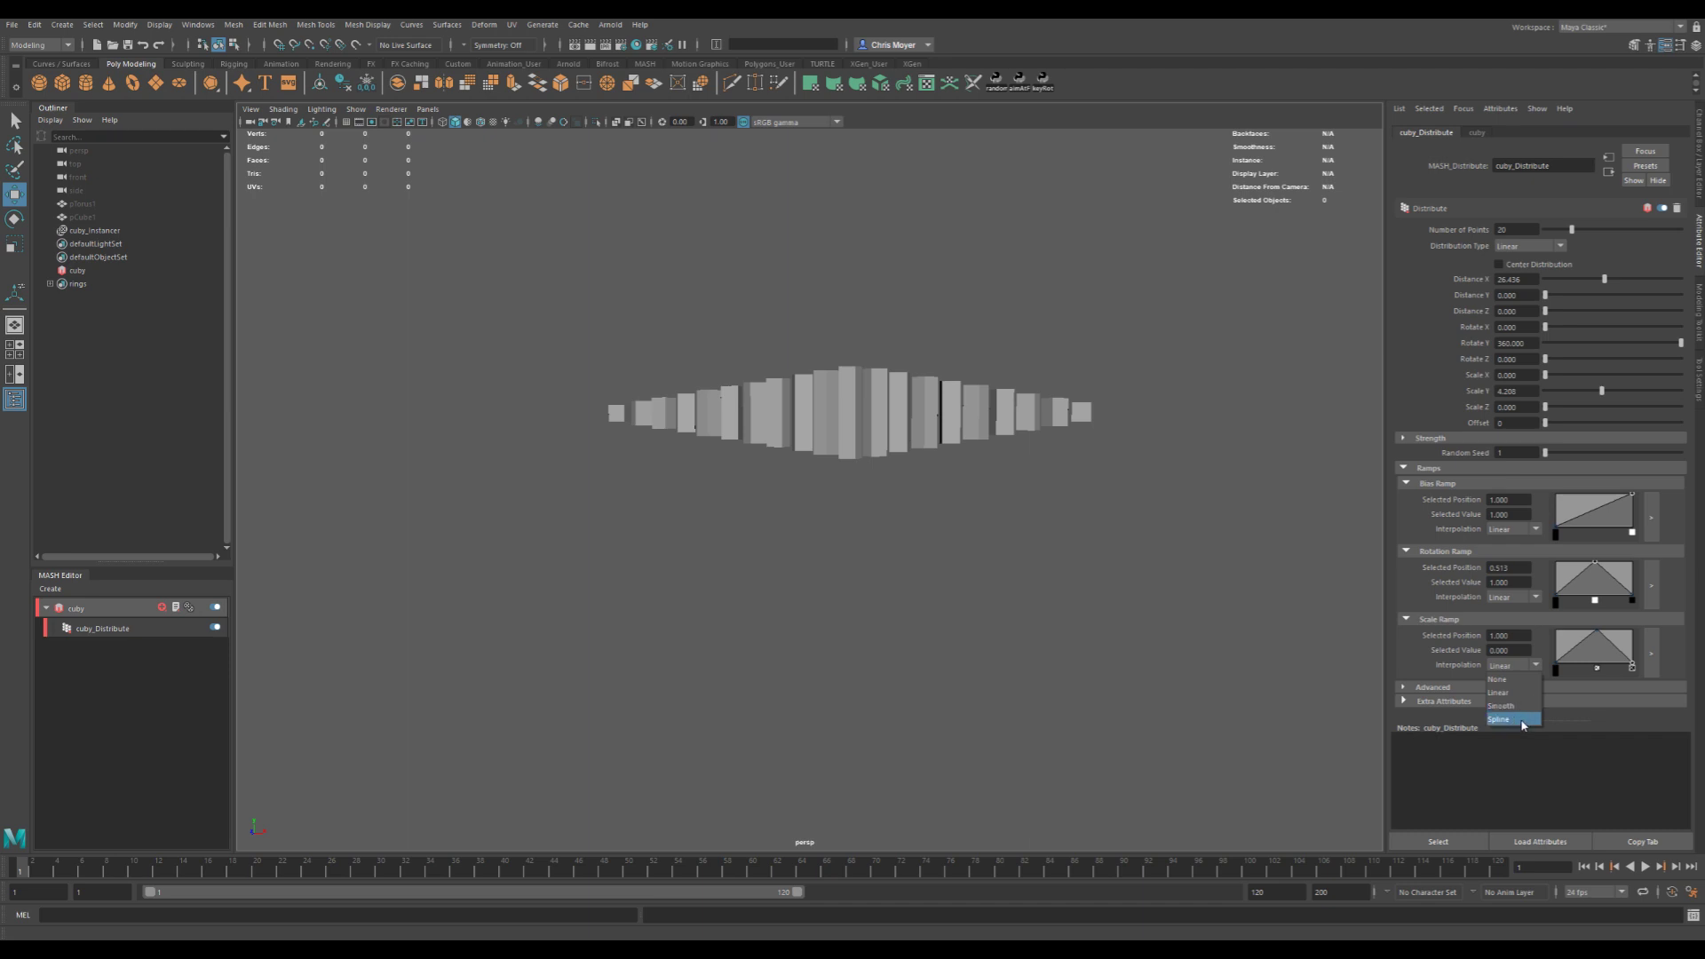
click(1520, 718)
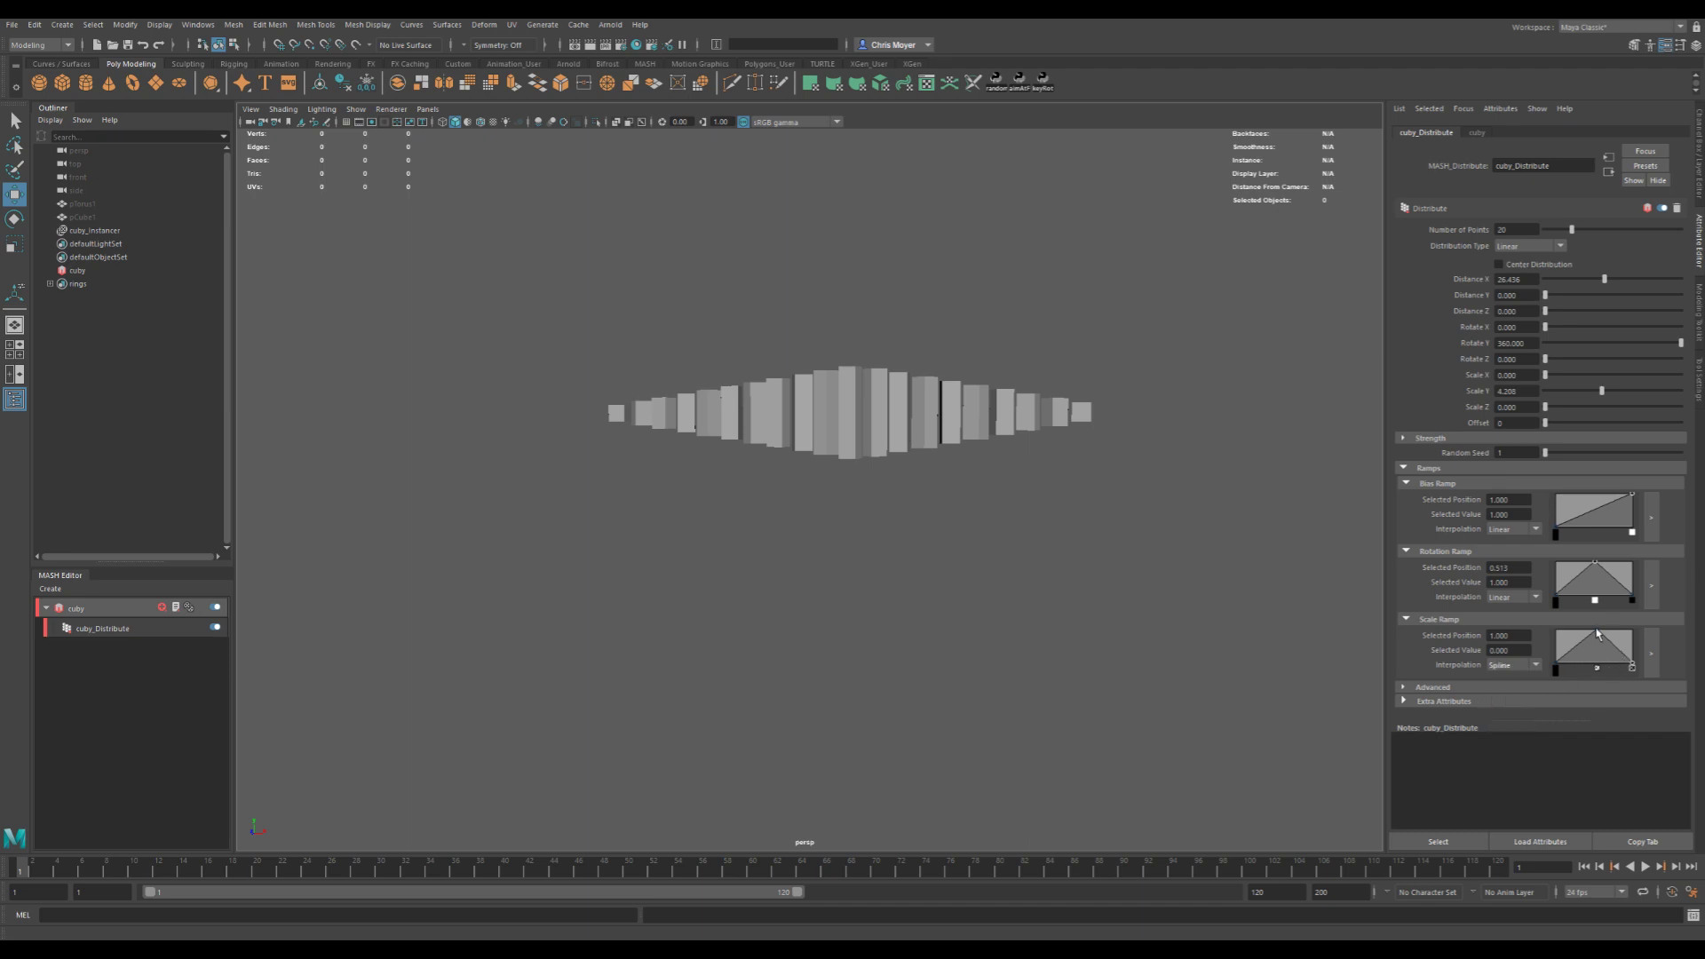
click(1596, 631)
click(1511, 665)
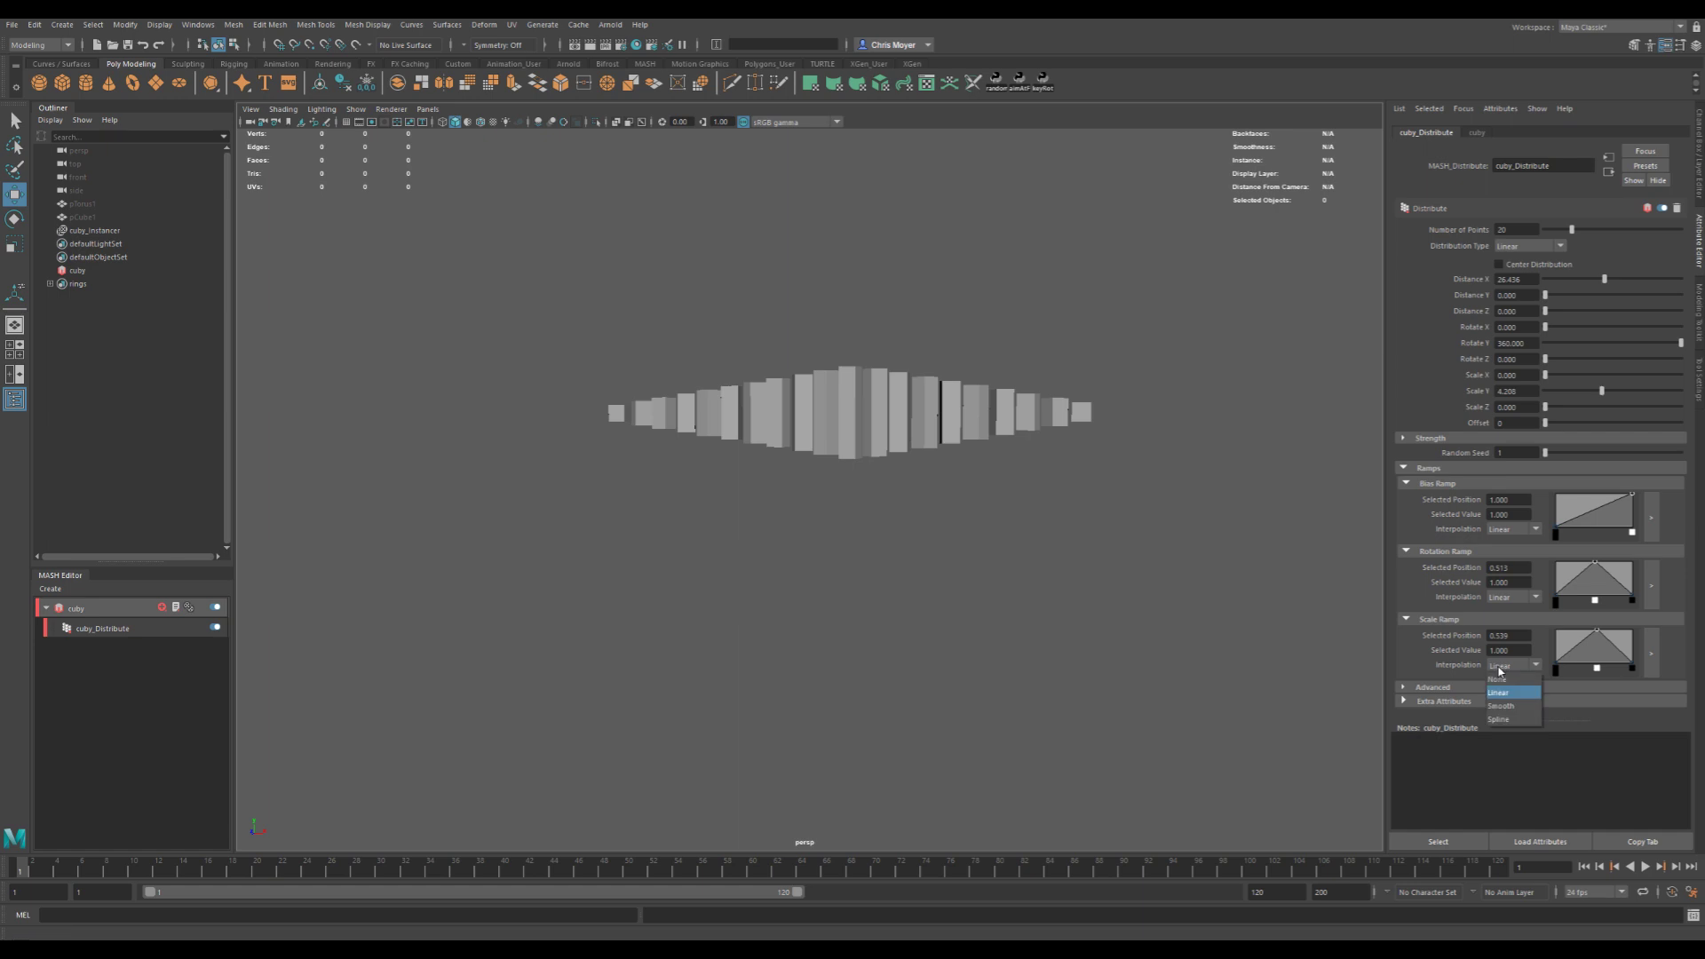
click(1507, 719)
click(1555, 667)
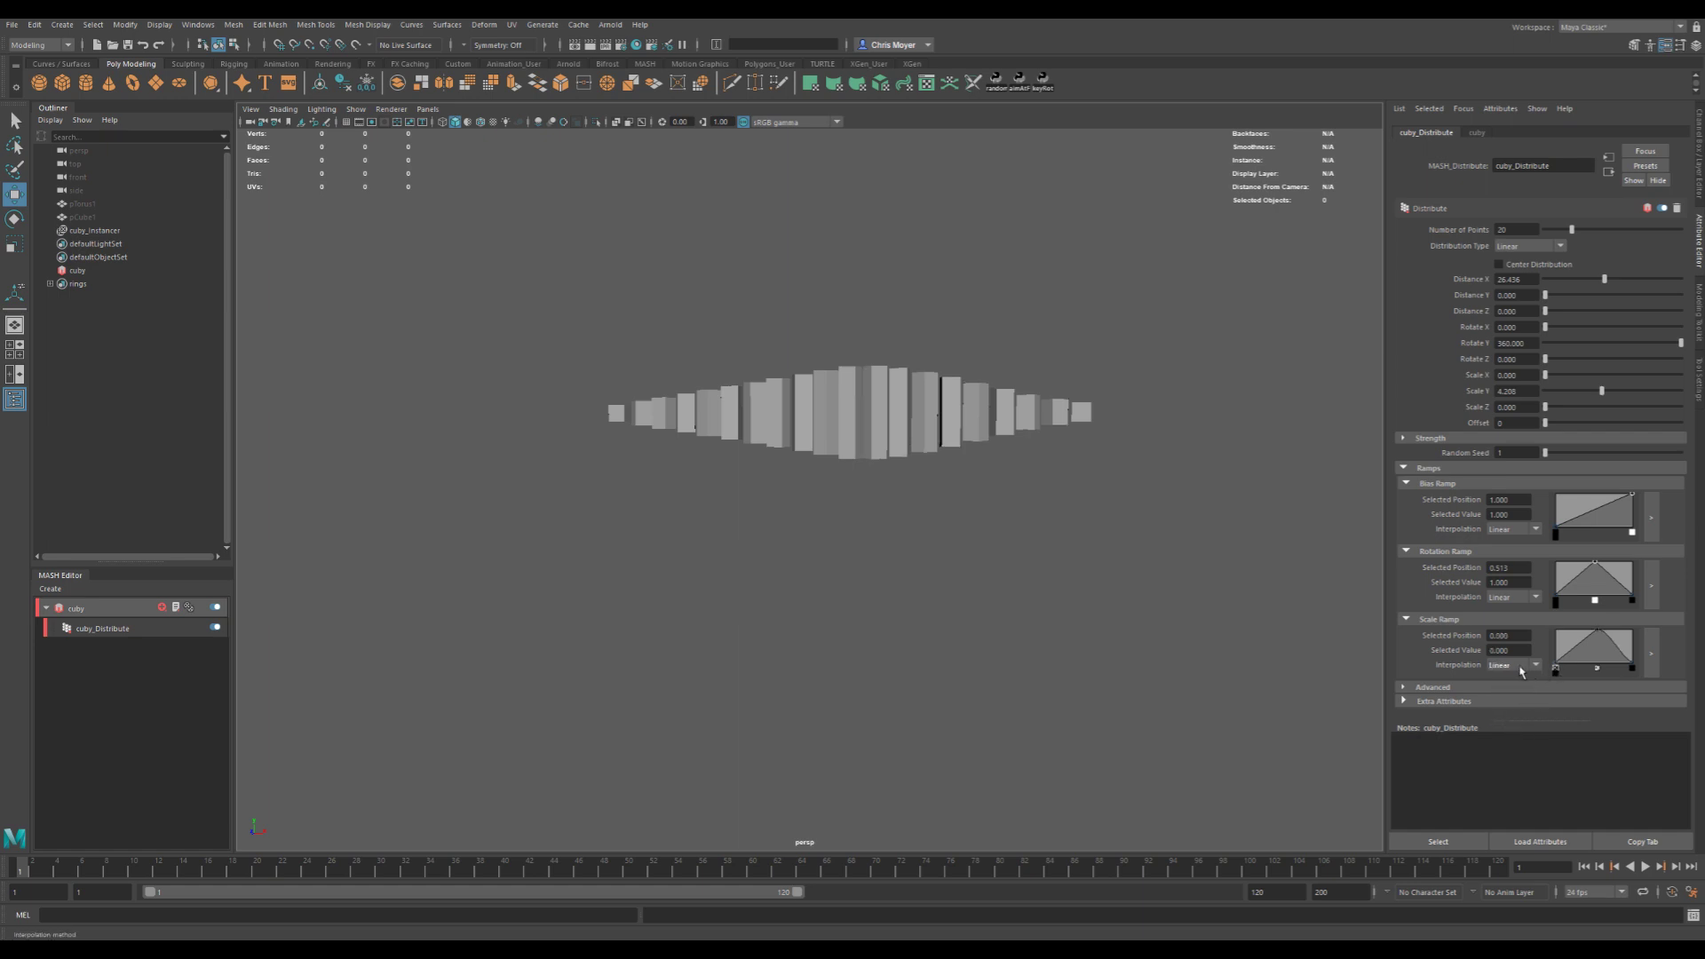
click(1513, 665)
click(1520, 719)
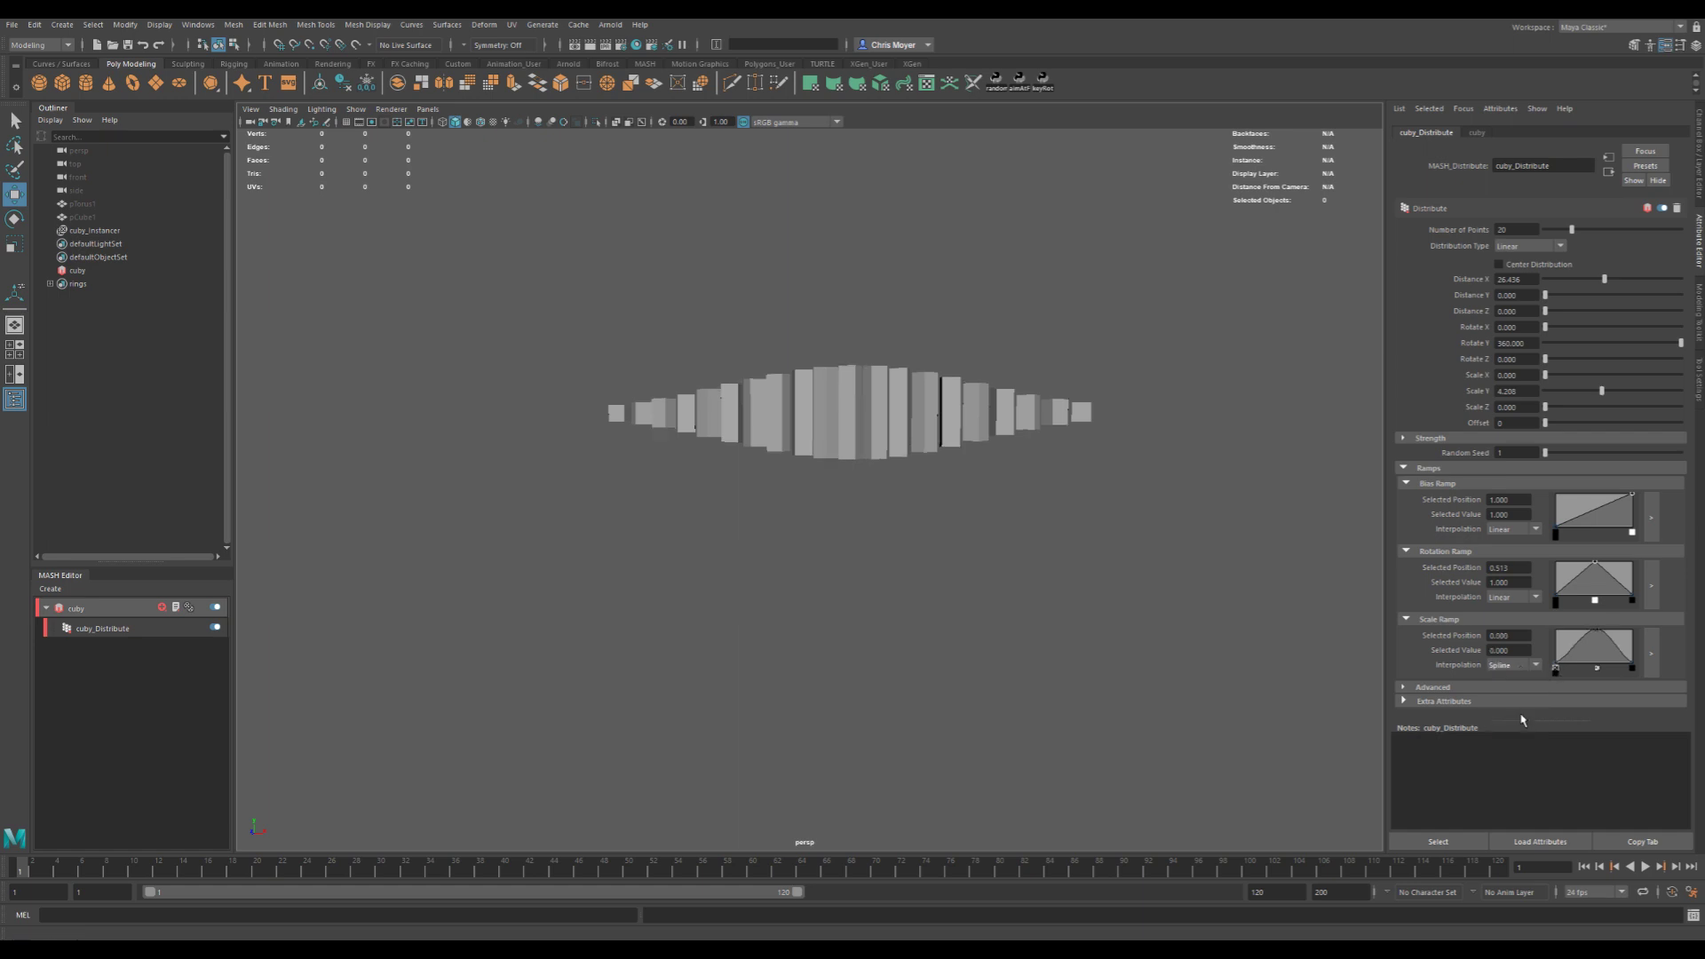
alt+drag(940, 506, 1035, 590)
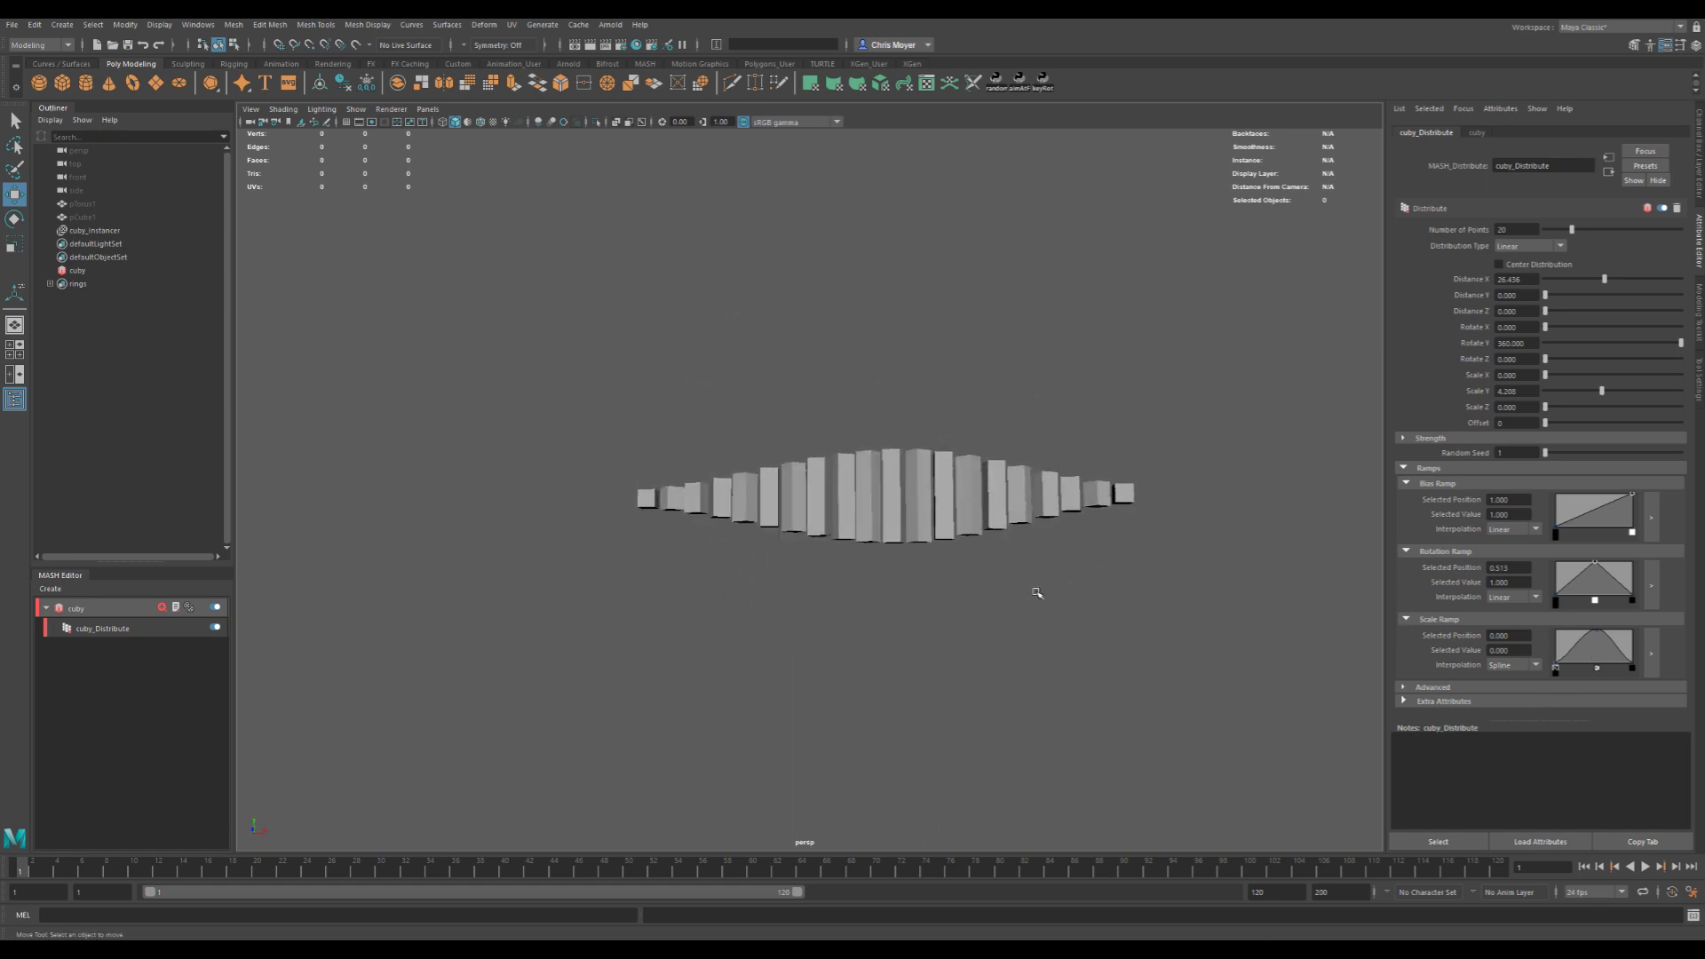
- Add two Scale Ramp points beside the central peak, one near position 0.22 and one at about 0.77 with value 0.72
click(1574, 635)
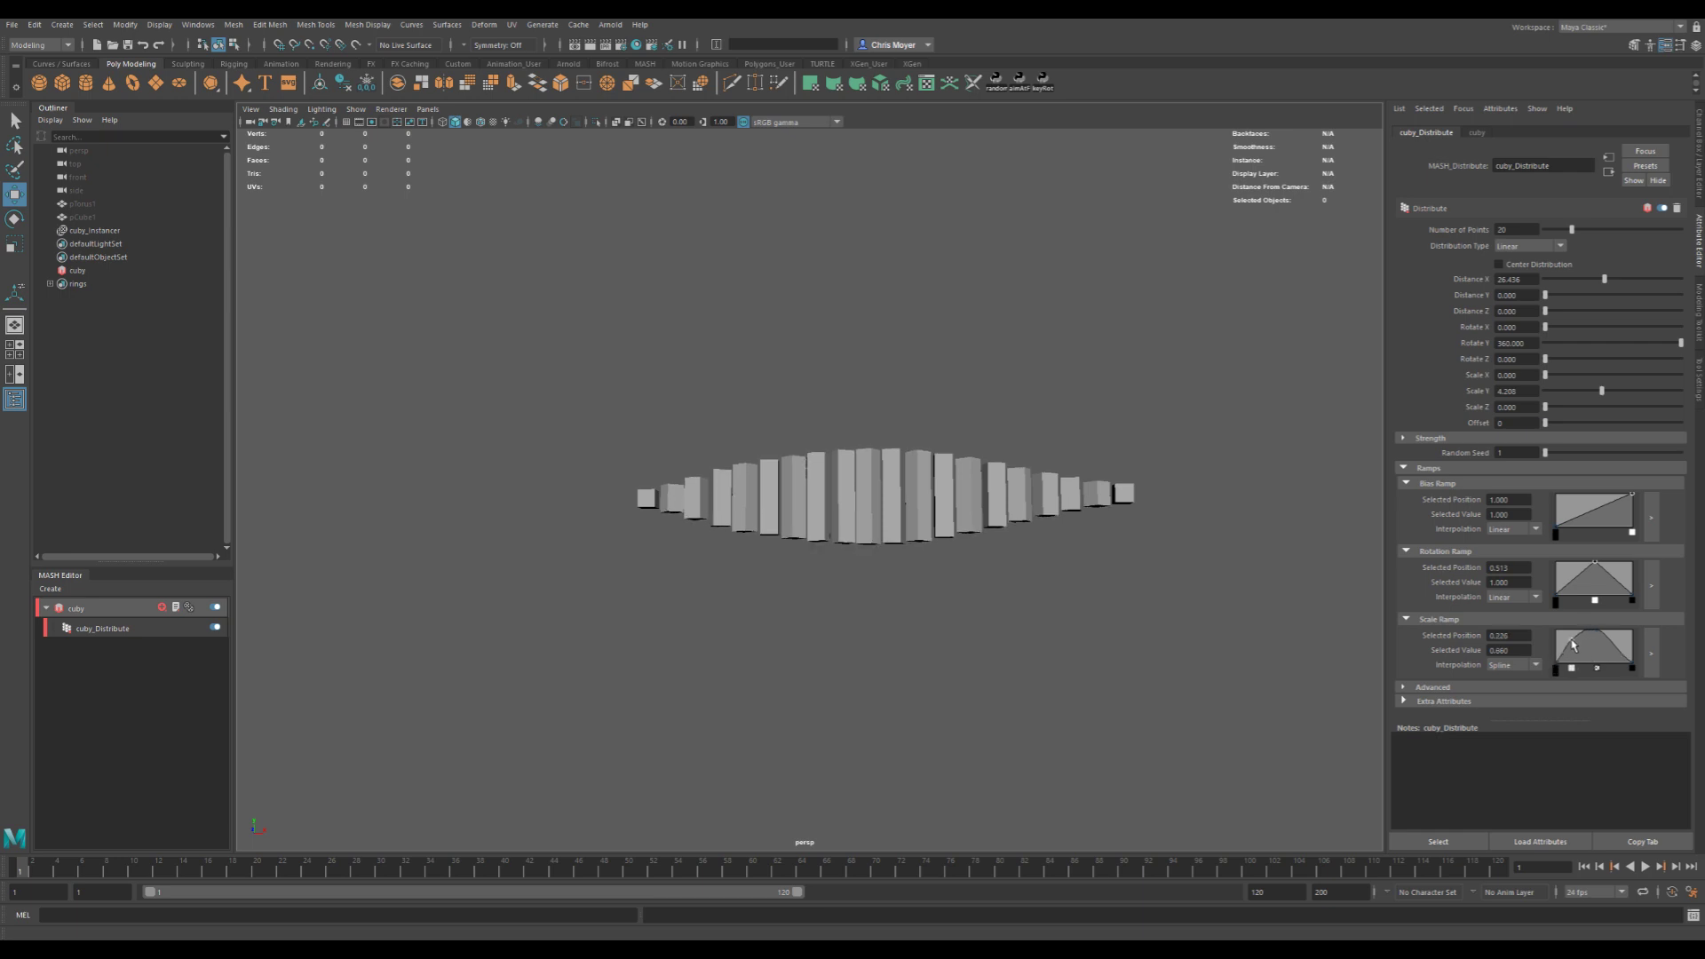
click(1617, 641)
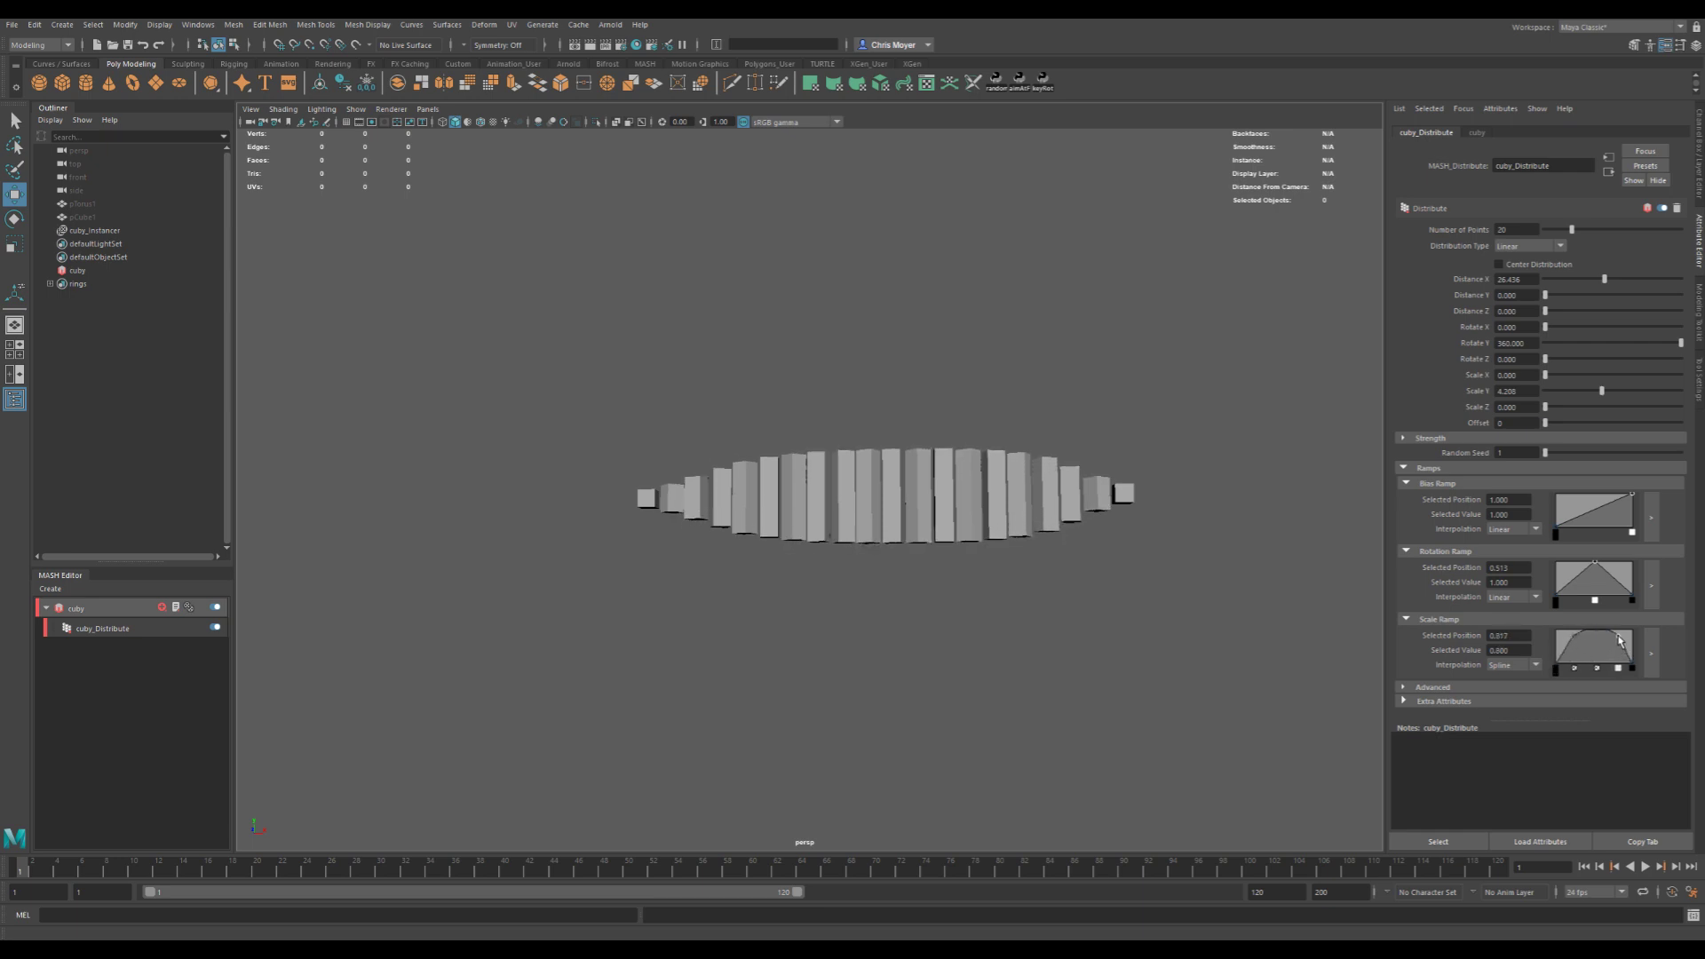
drag(1618, 638, 1615, 643)
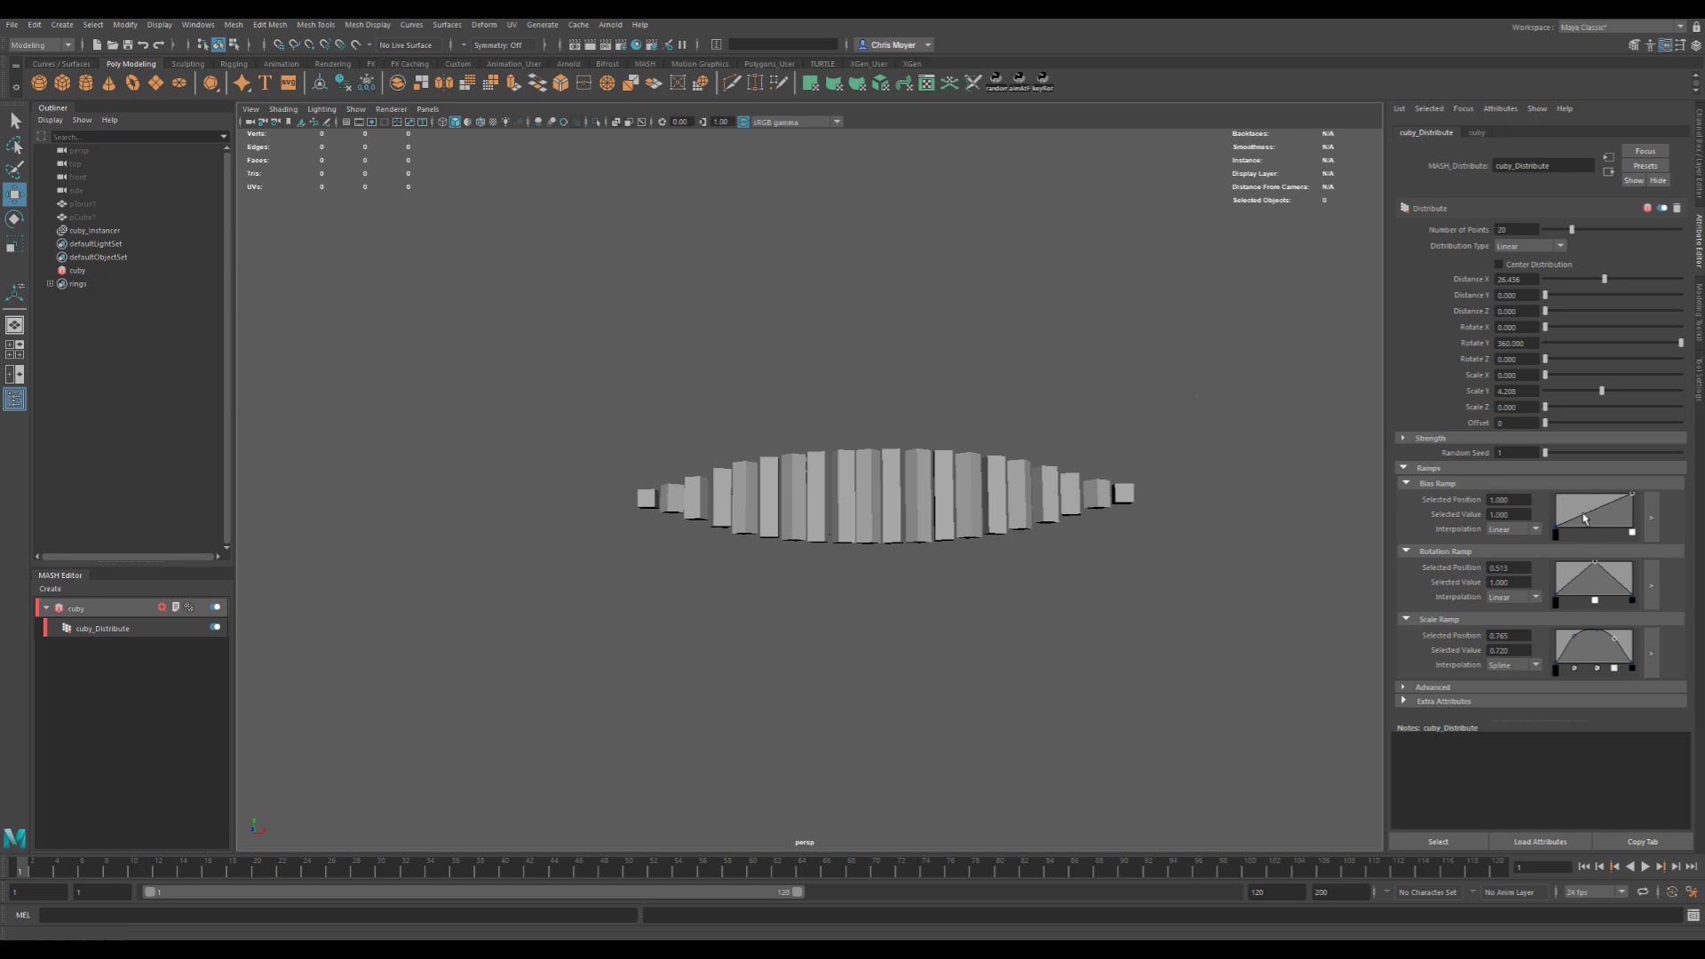
- Add a Bias Ramp point at about 0.52 with value 0.26 and set its and the start point's interpolation to Spline
drag(1598, 516, 1596, 522)
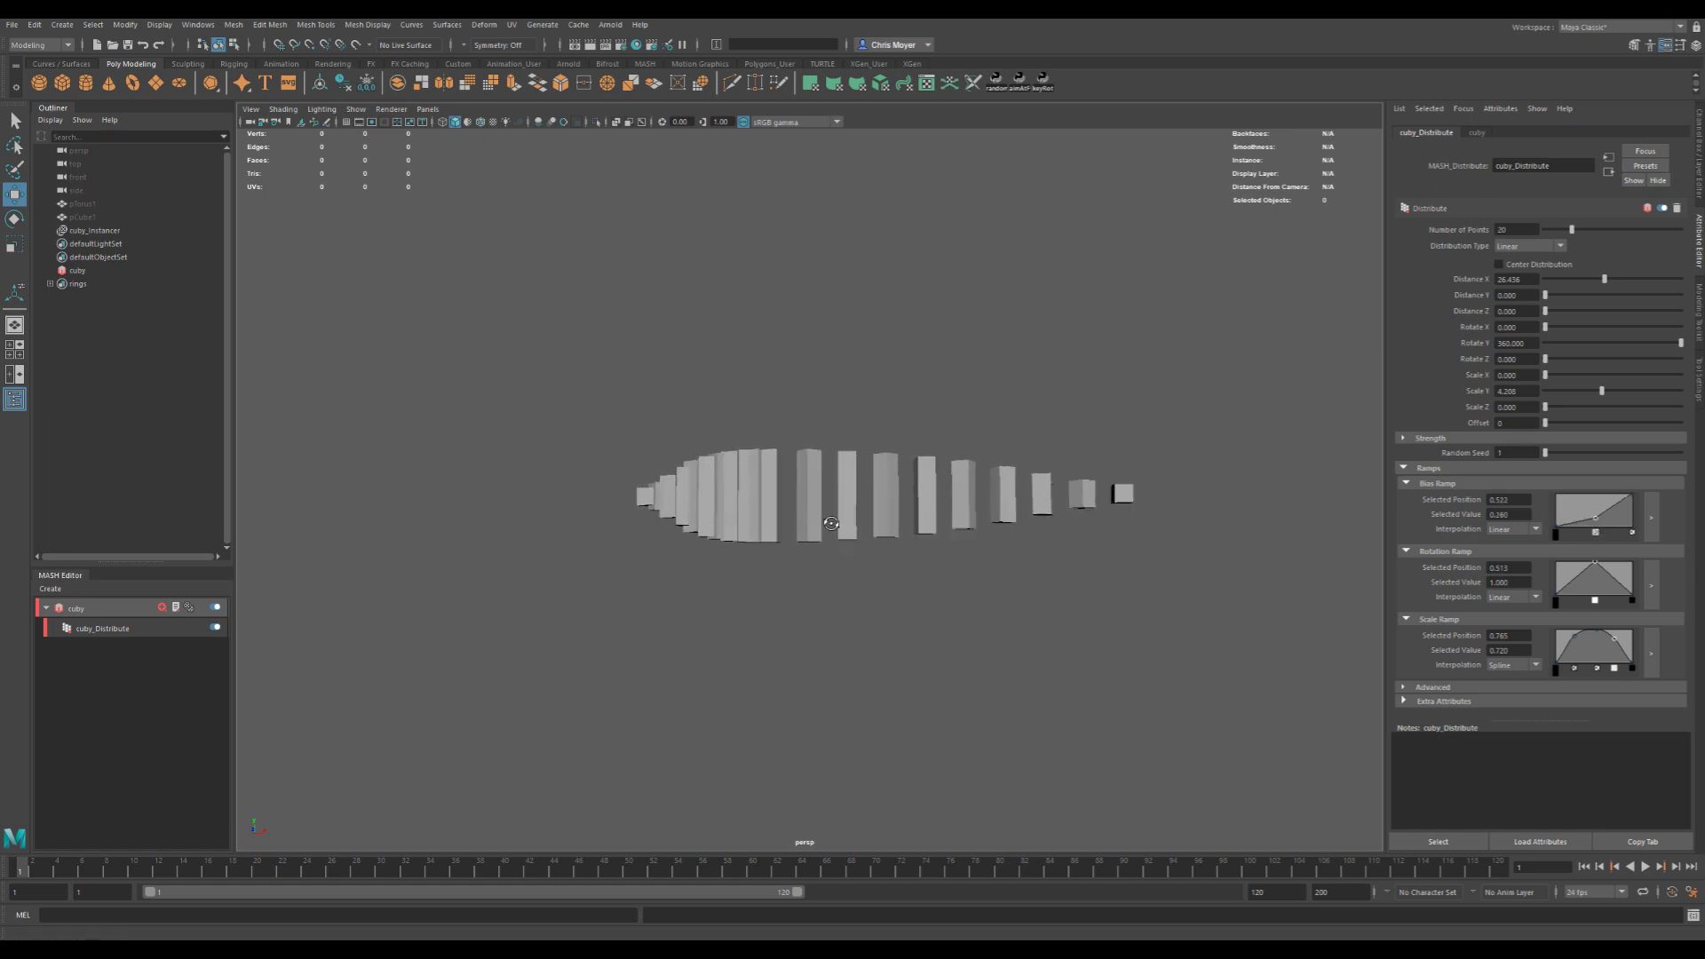
alt+drag(799, 497, 833, 482)
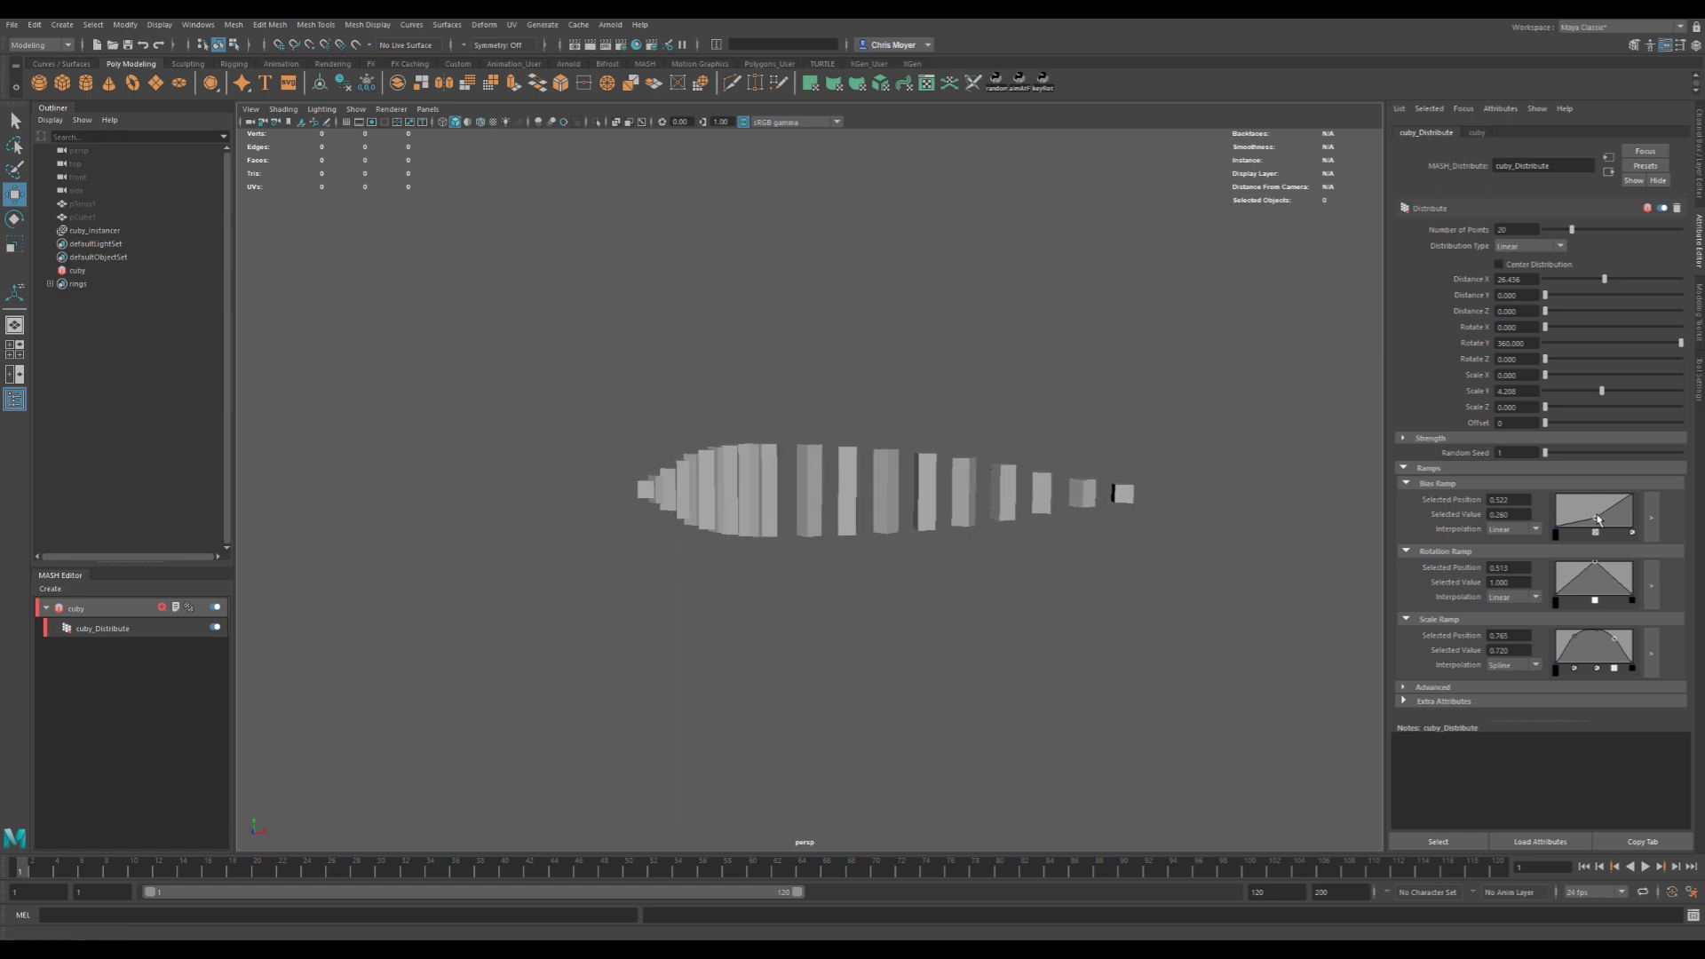
click(1535, 527)
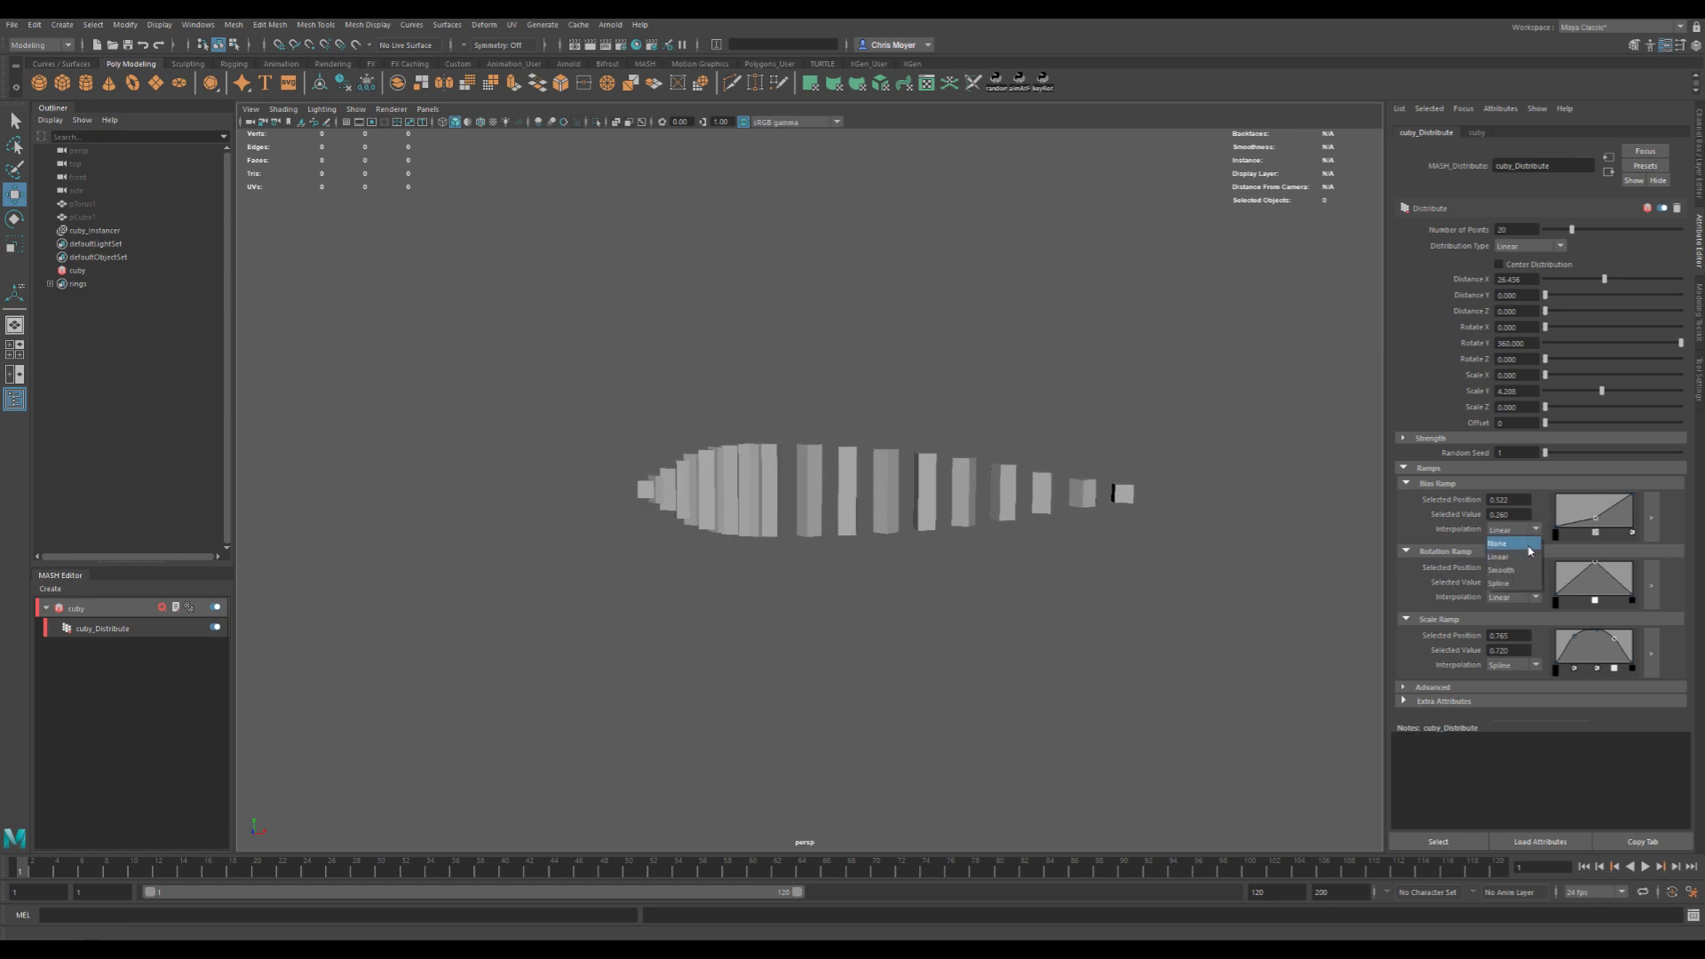
click(1521, 584)
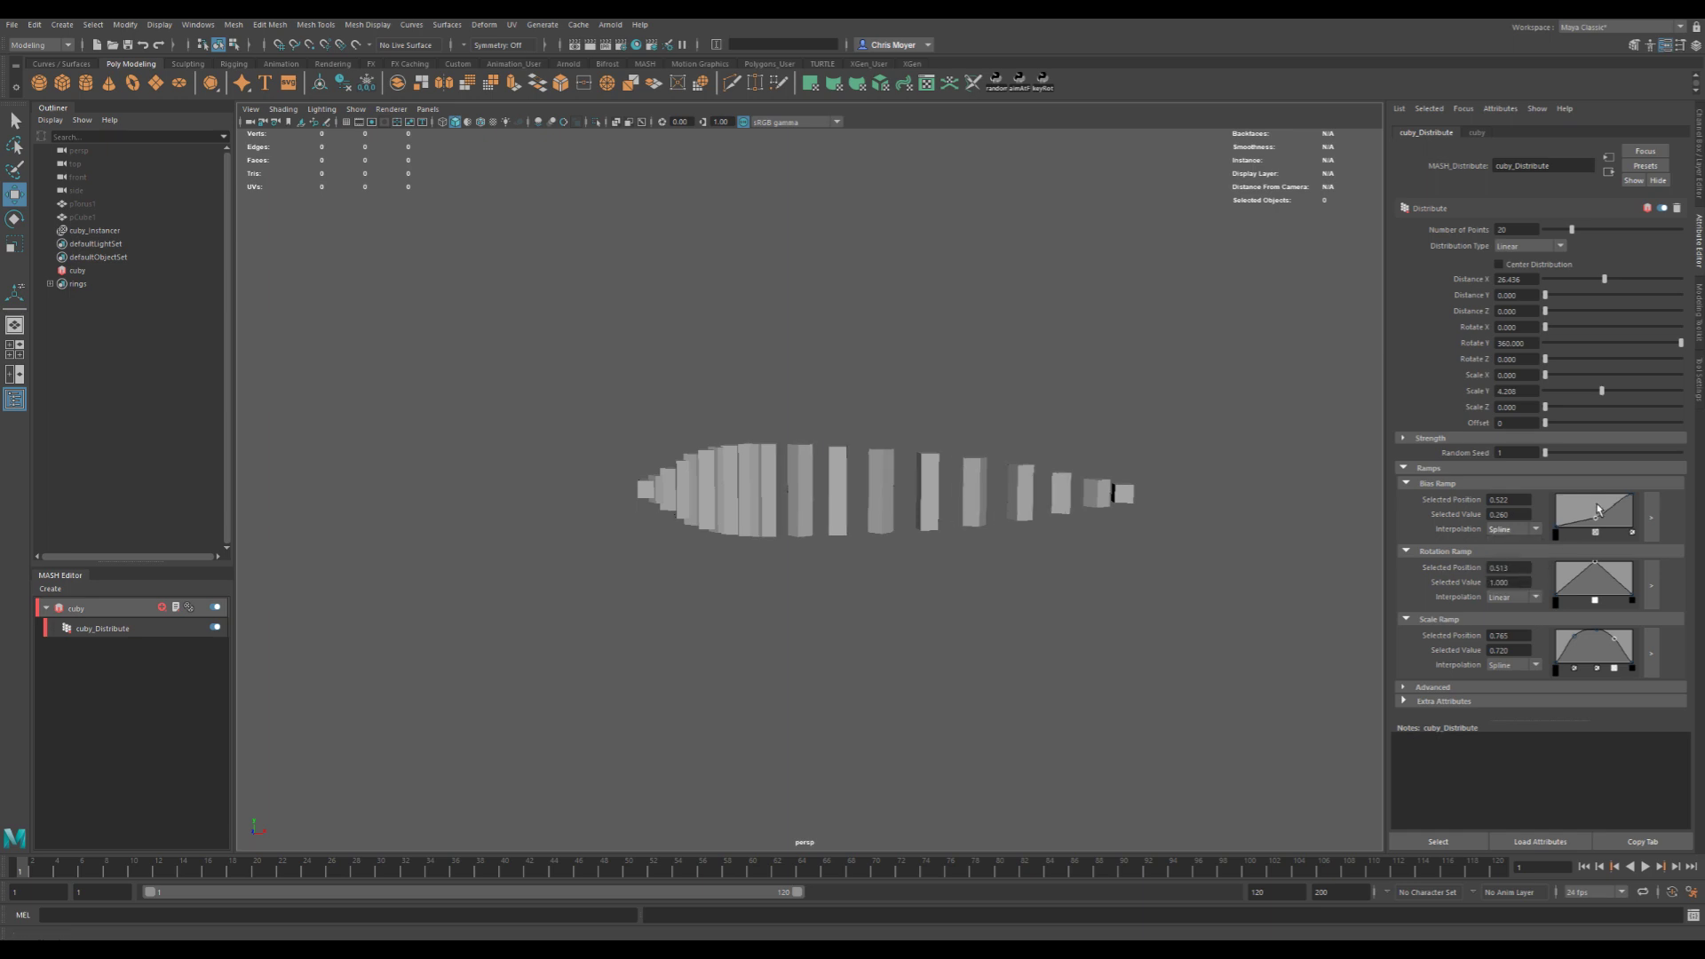
click(1556, 532)
click(1509, 528)
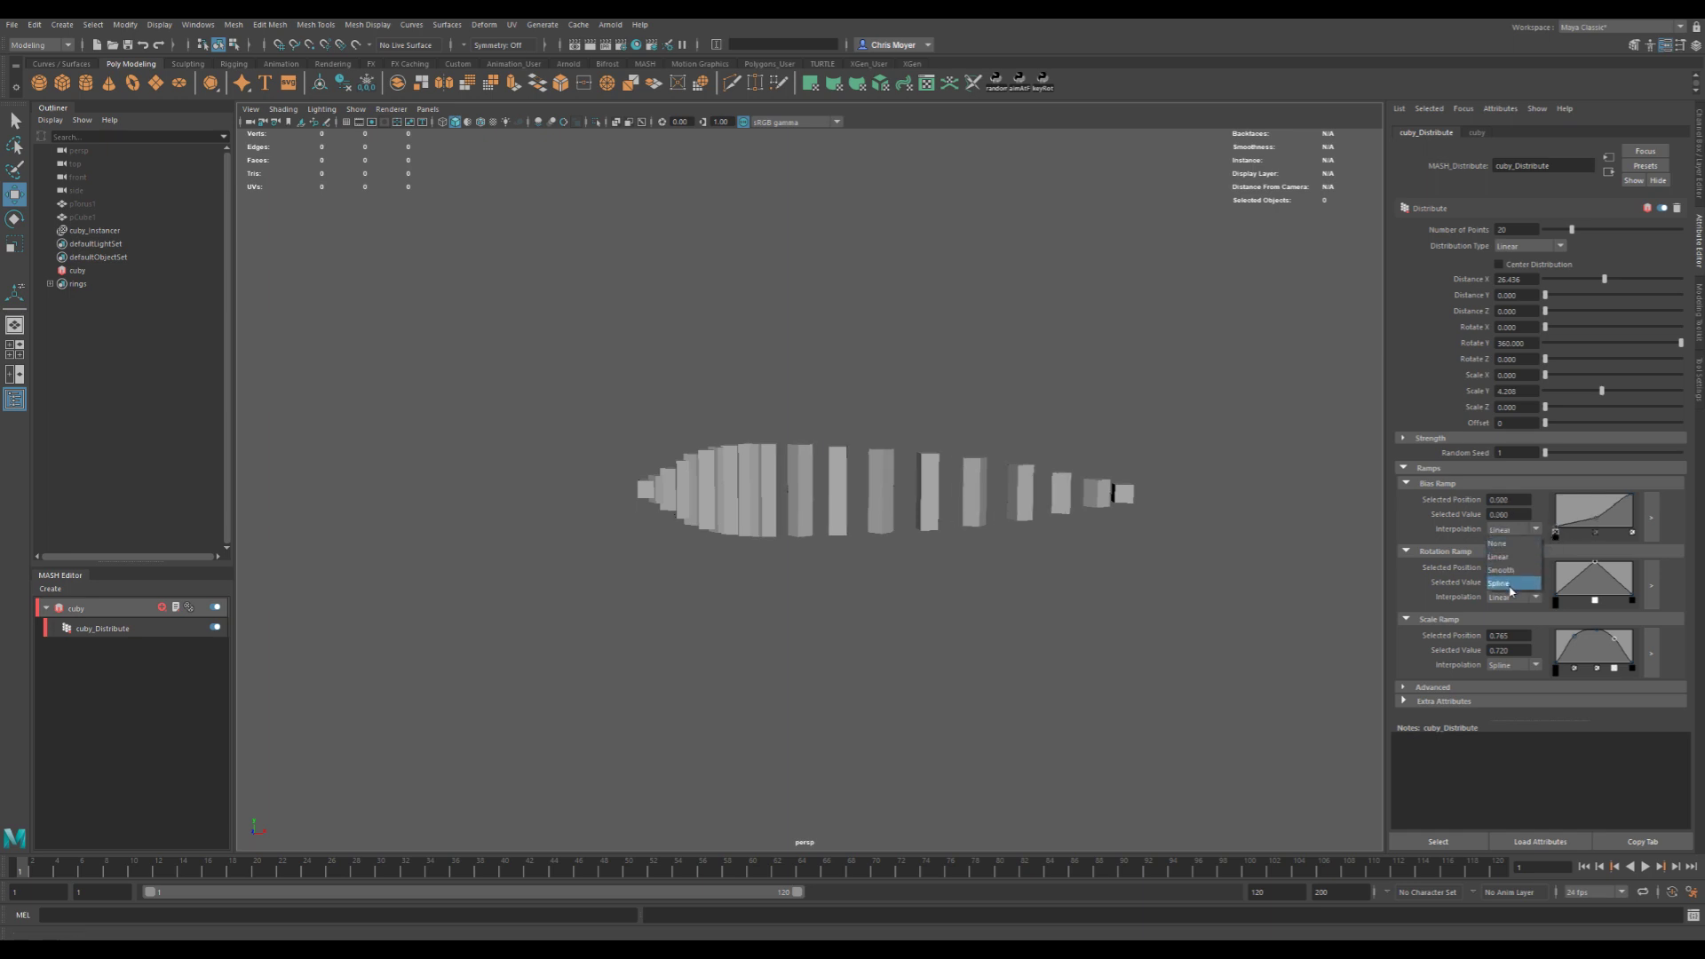
click(1514, 584)
alt+drag(796, 530, 853, 544)
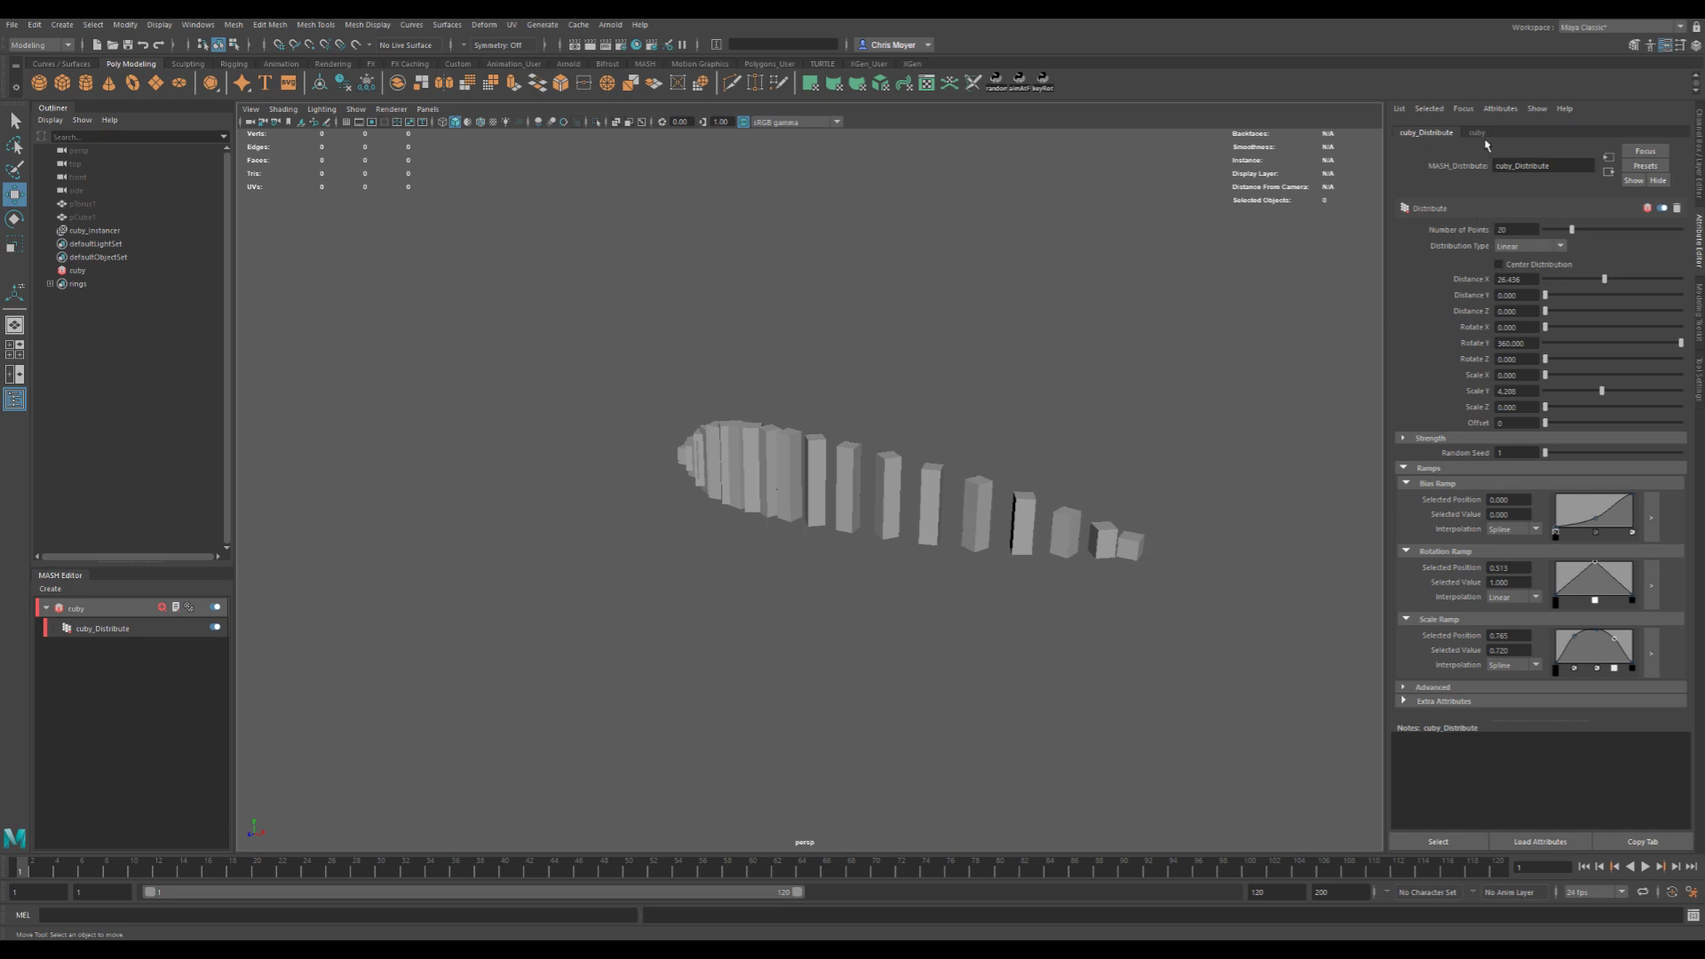
click(1437, 467)
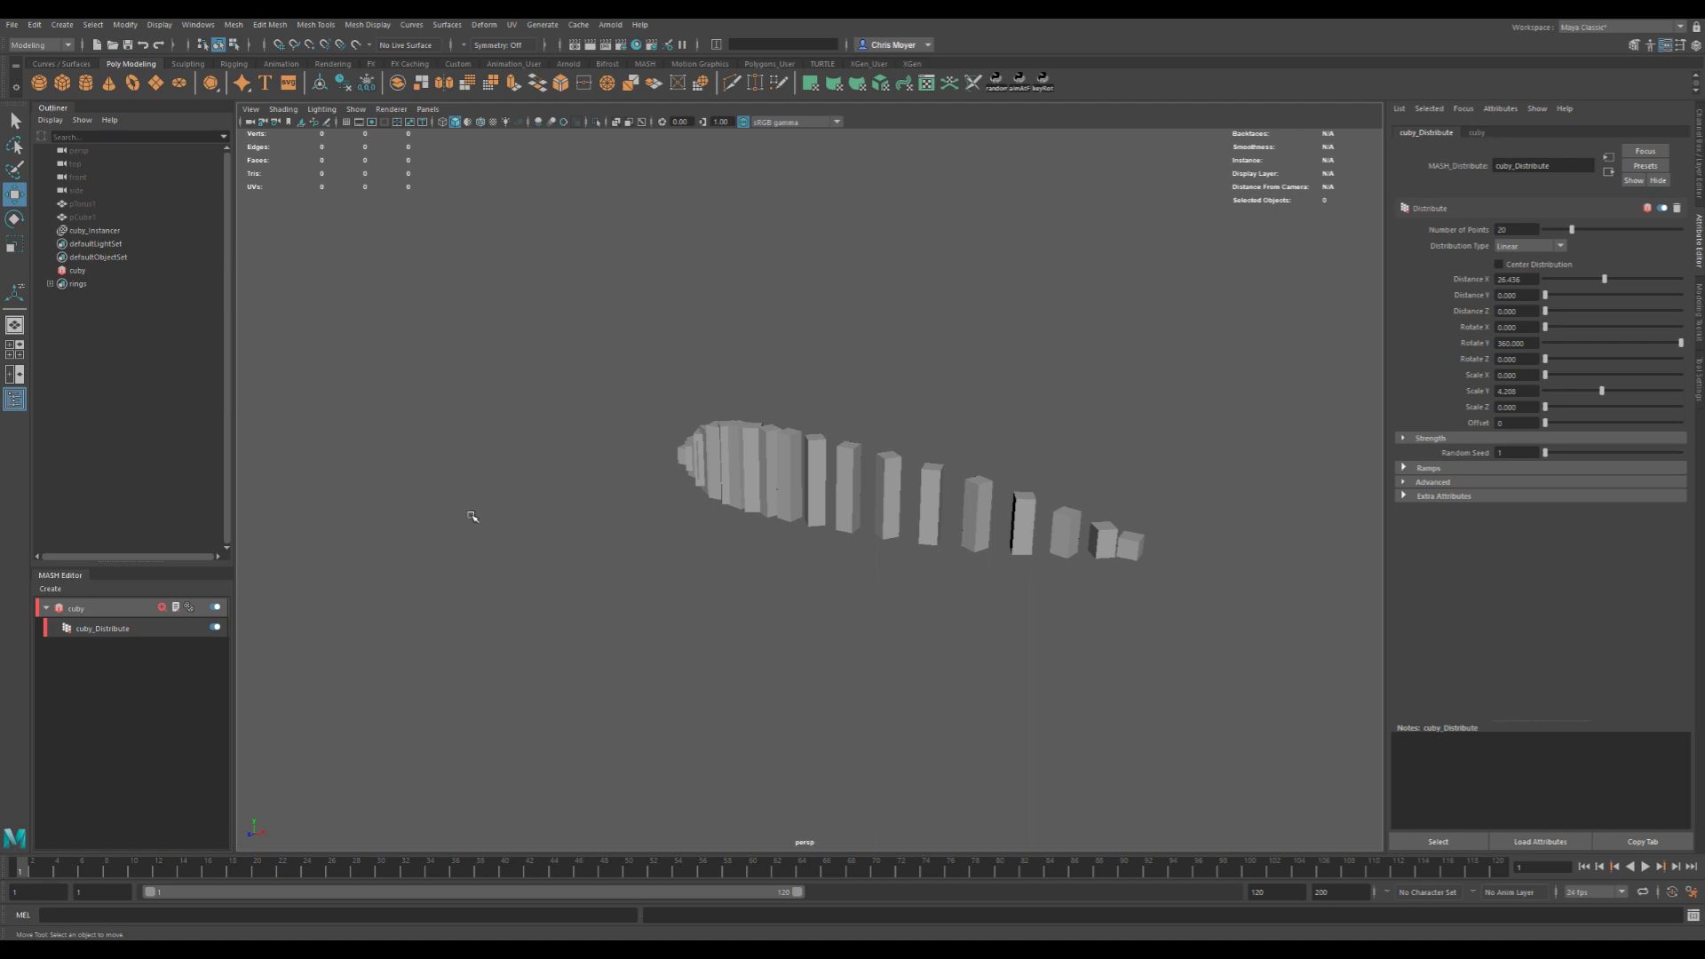
- Select the cube network's instancer and inspect its instanced objects and the cube row in the viewport
alt+drag(472, 517, 684, 545)
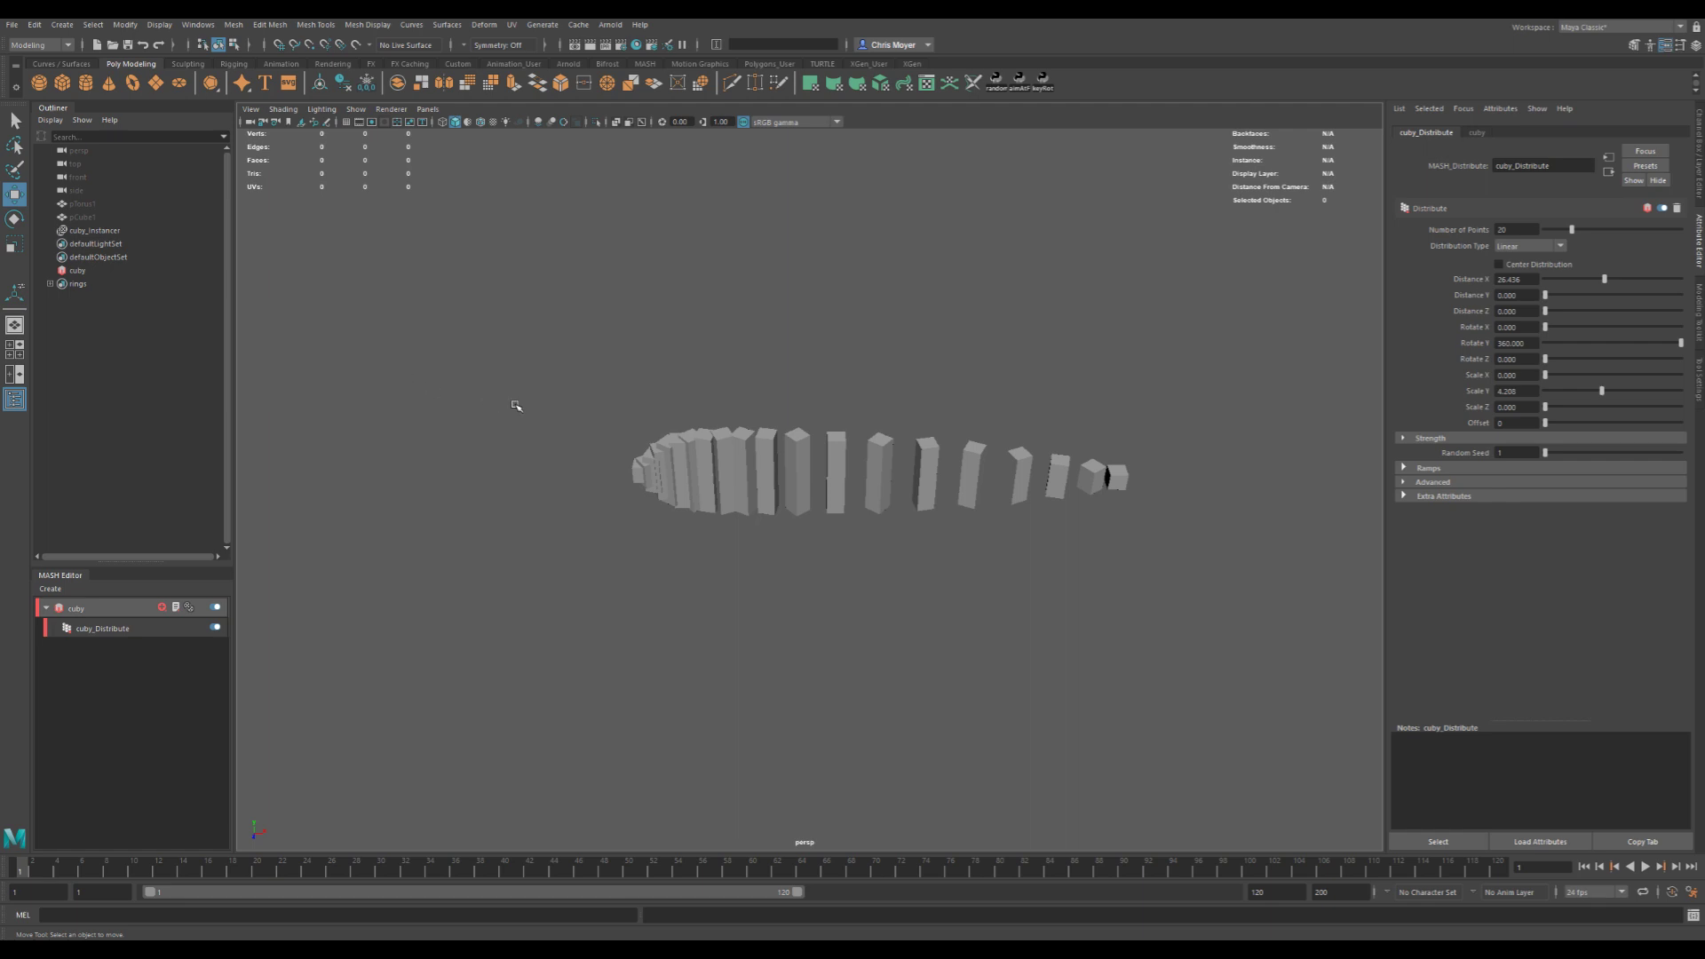
click(108, 232)
alt+drag(833, 391, 1292, 455)
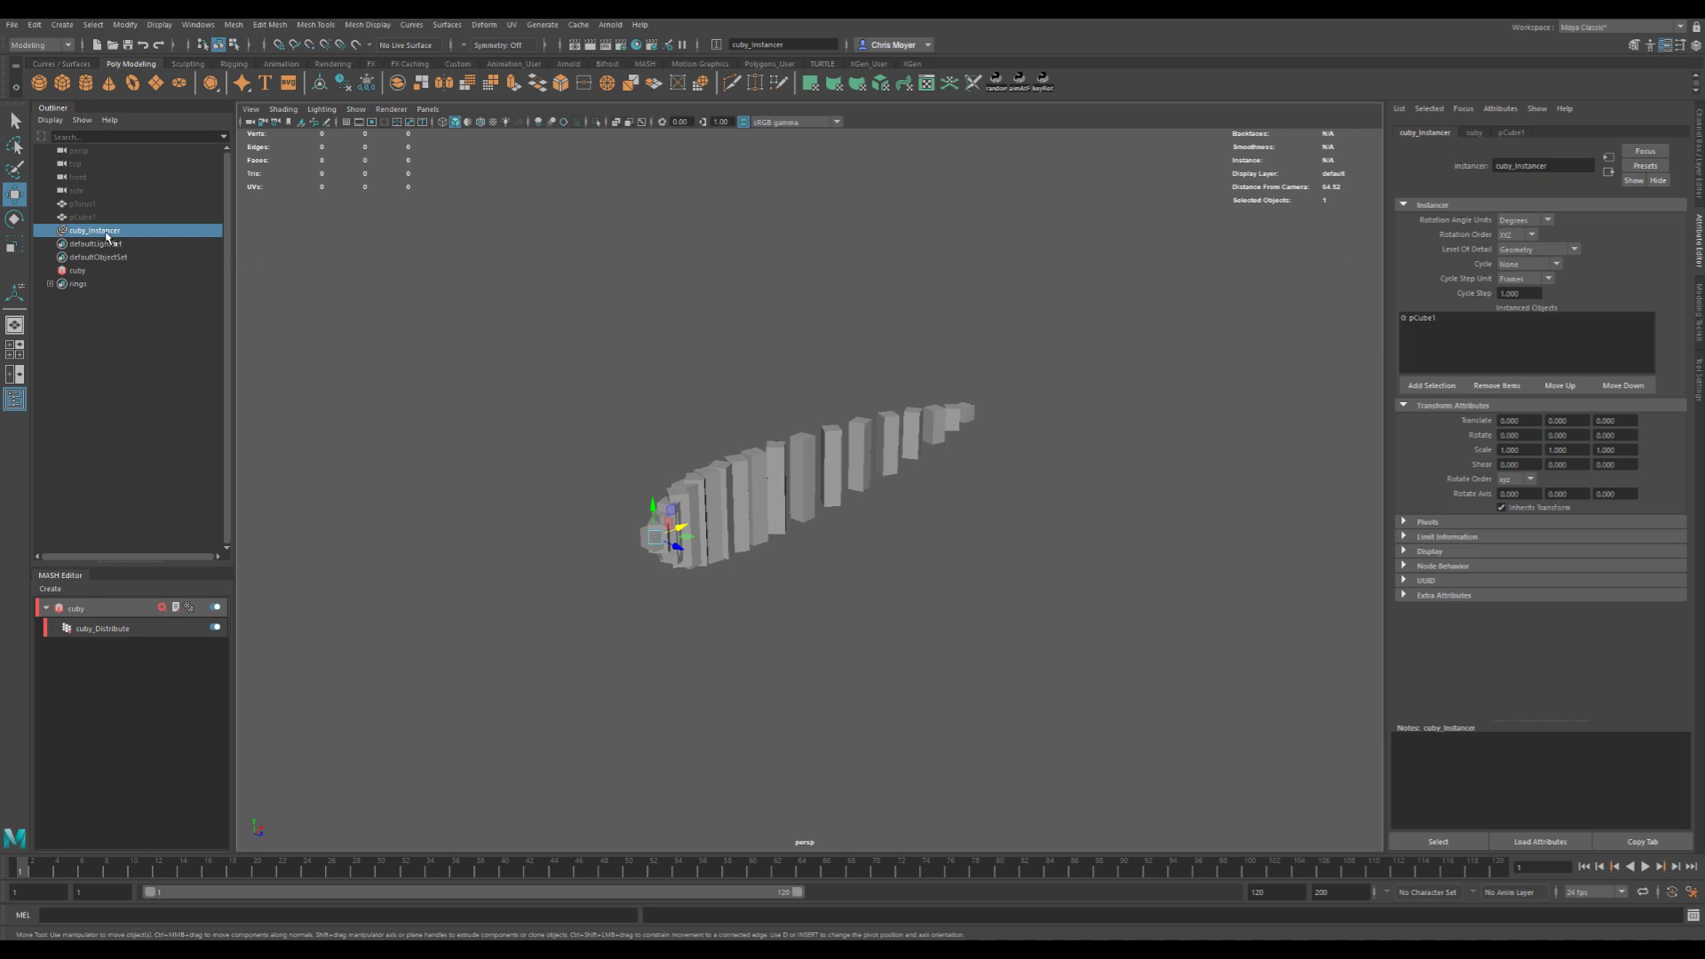
click(1430, 318)
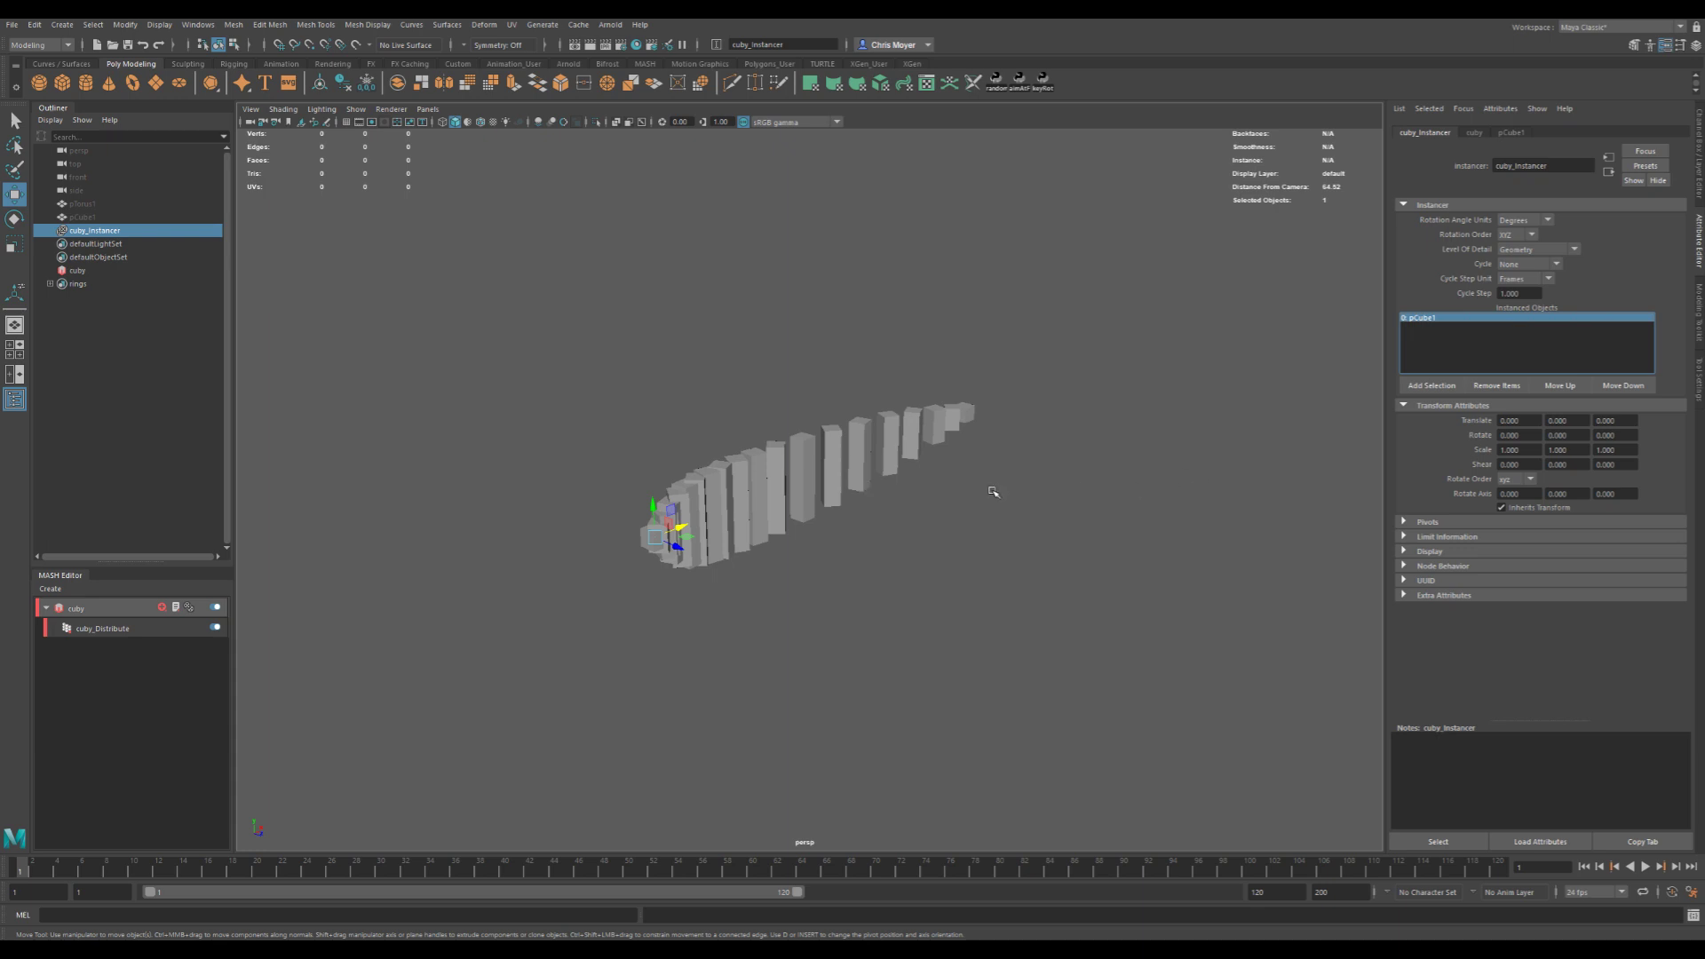
alt+drag(997, 491, 719, 497)
click(839, 511)
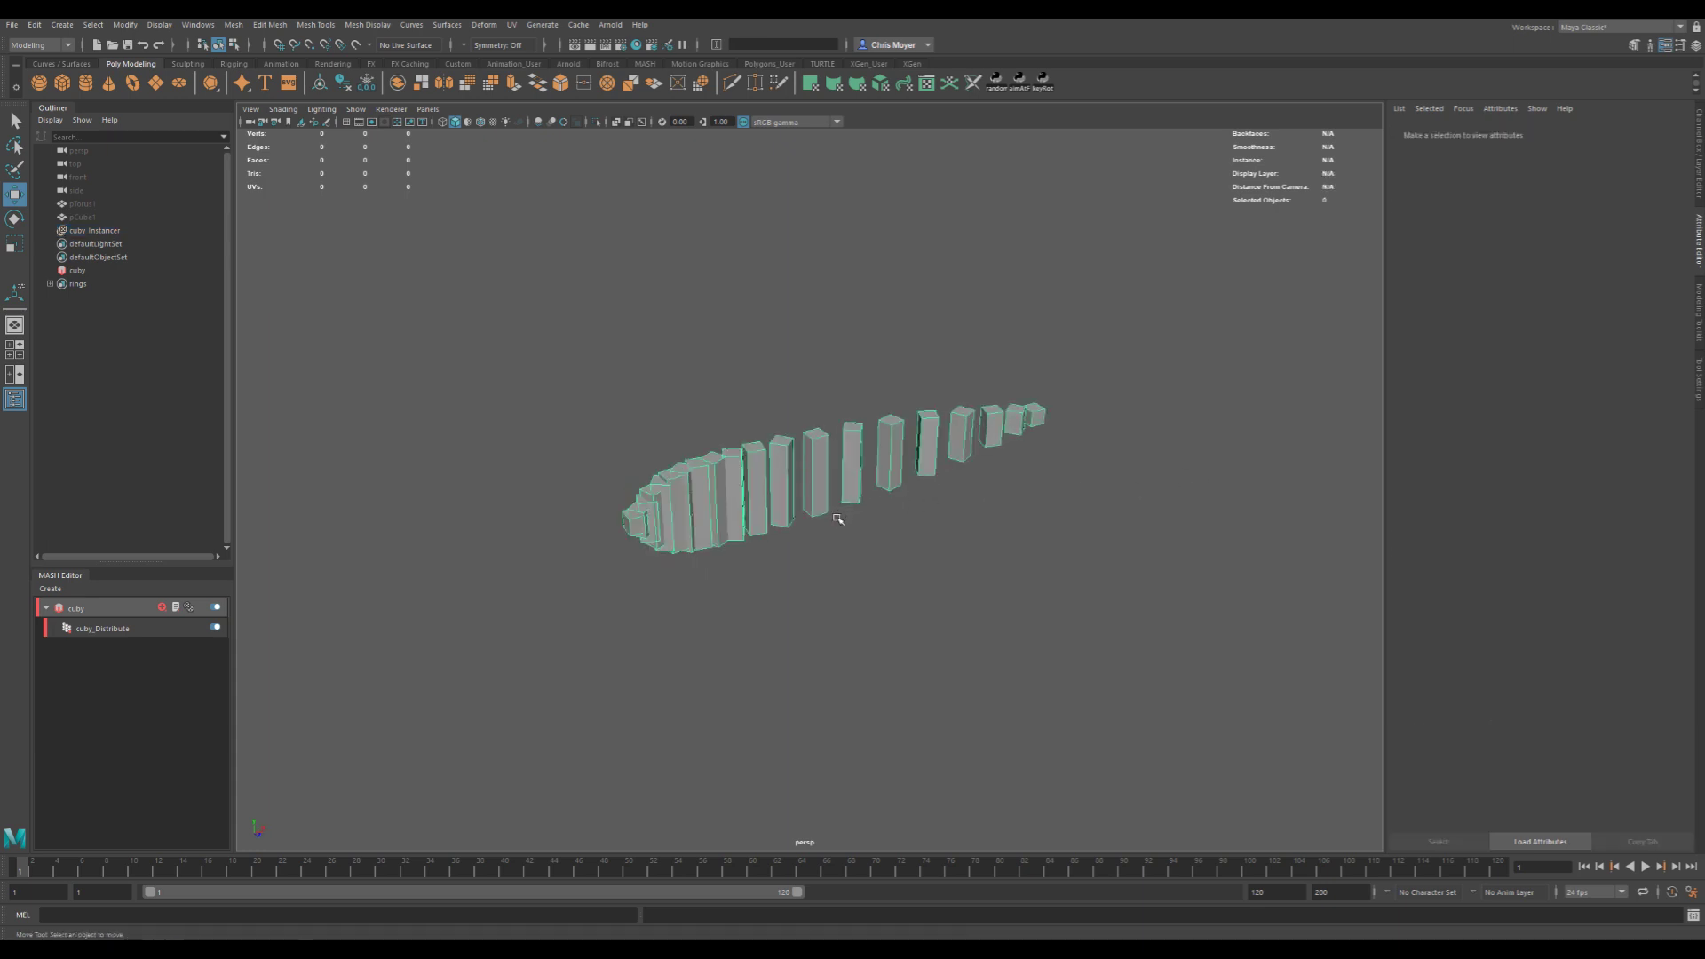
click(95, 230)
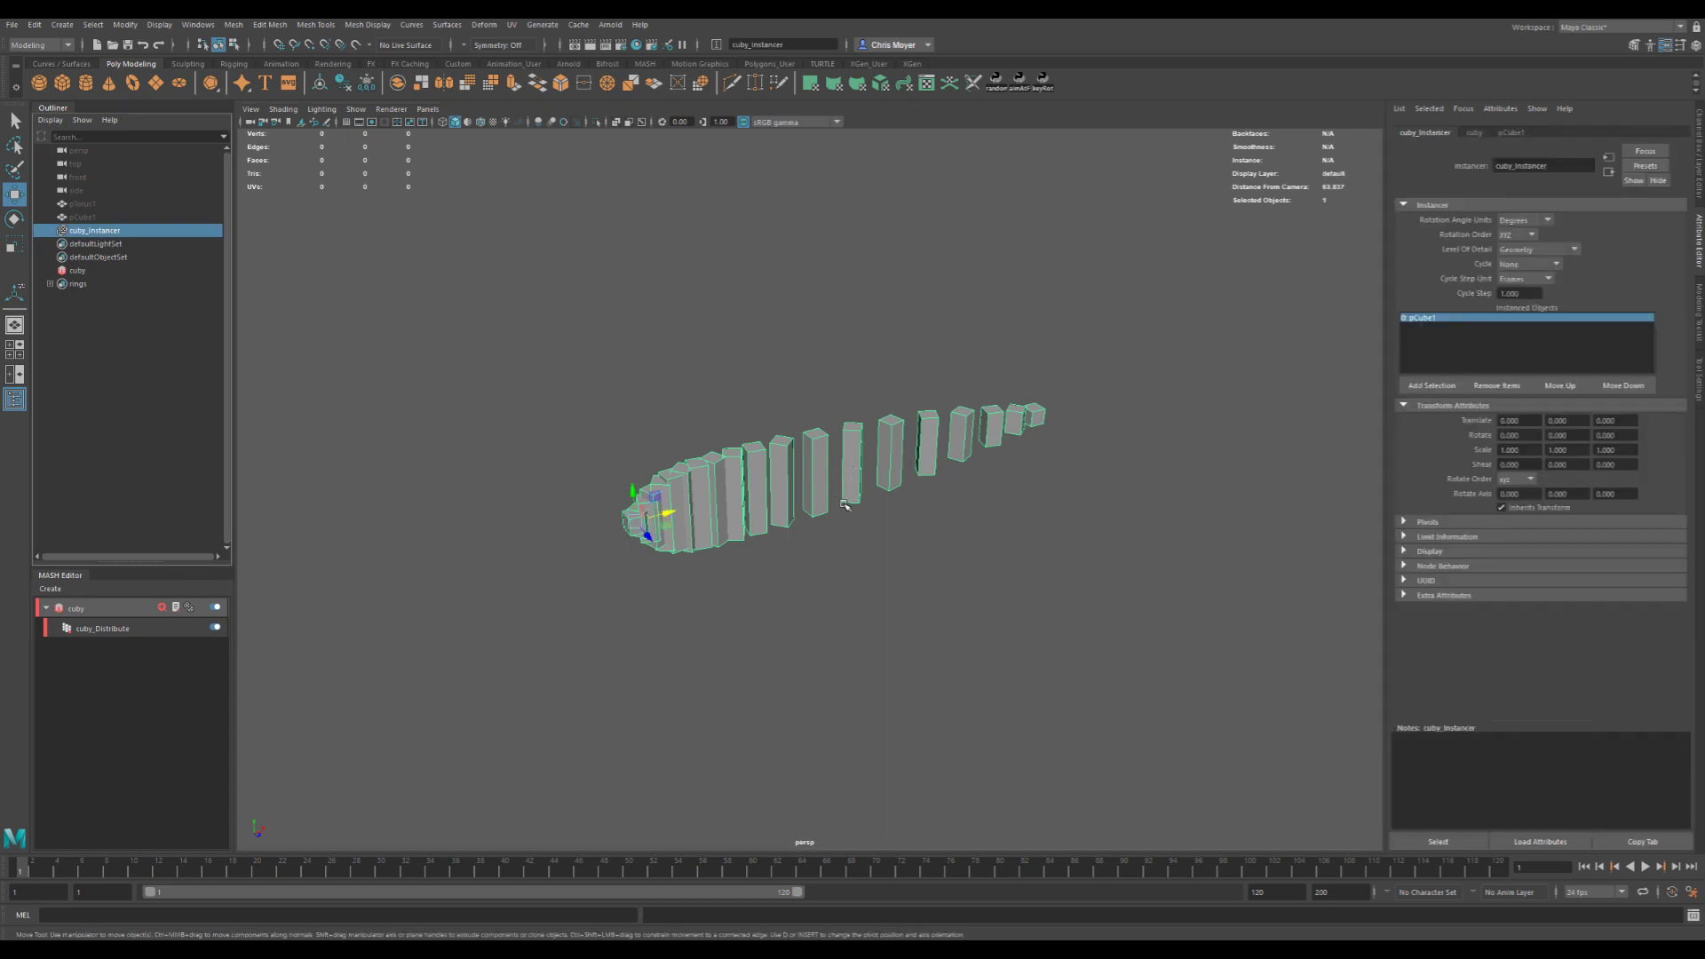
alt+drag(754, 516, 943, 512)
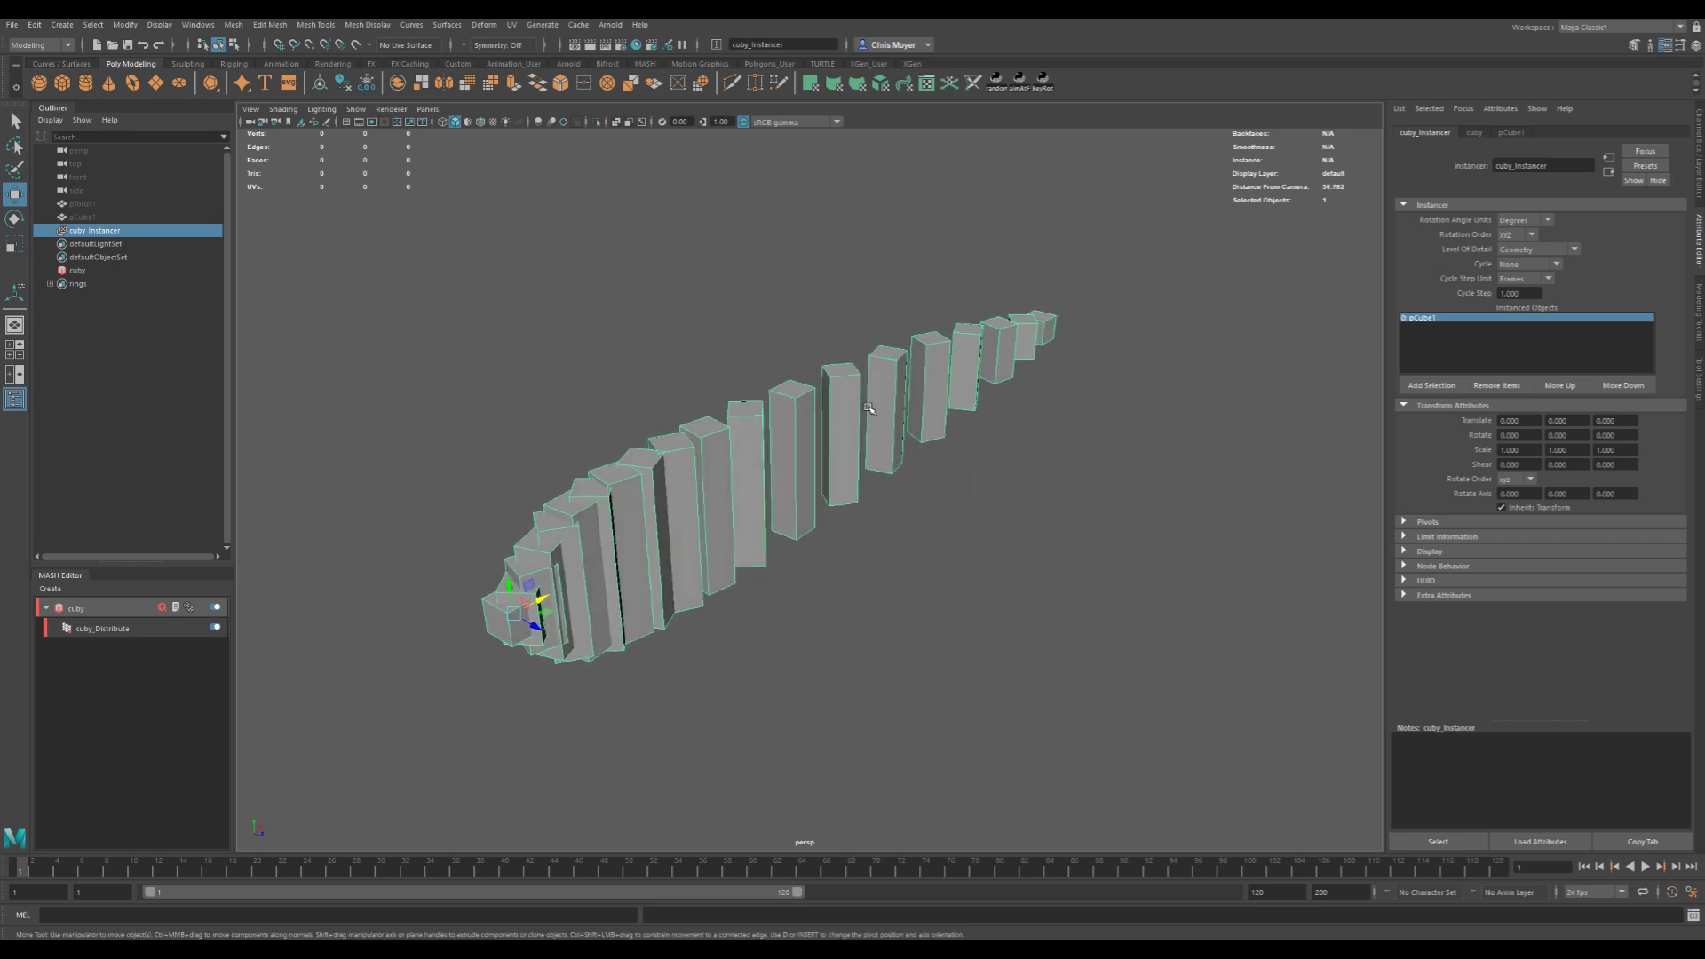
- Duplicate the cube MASH network
click(117, 611)
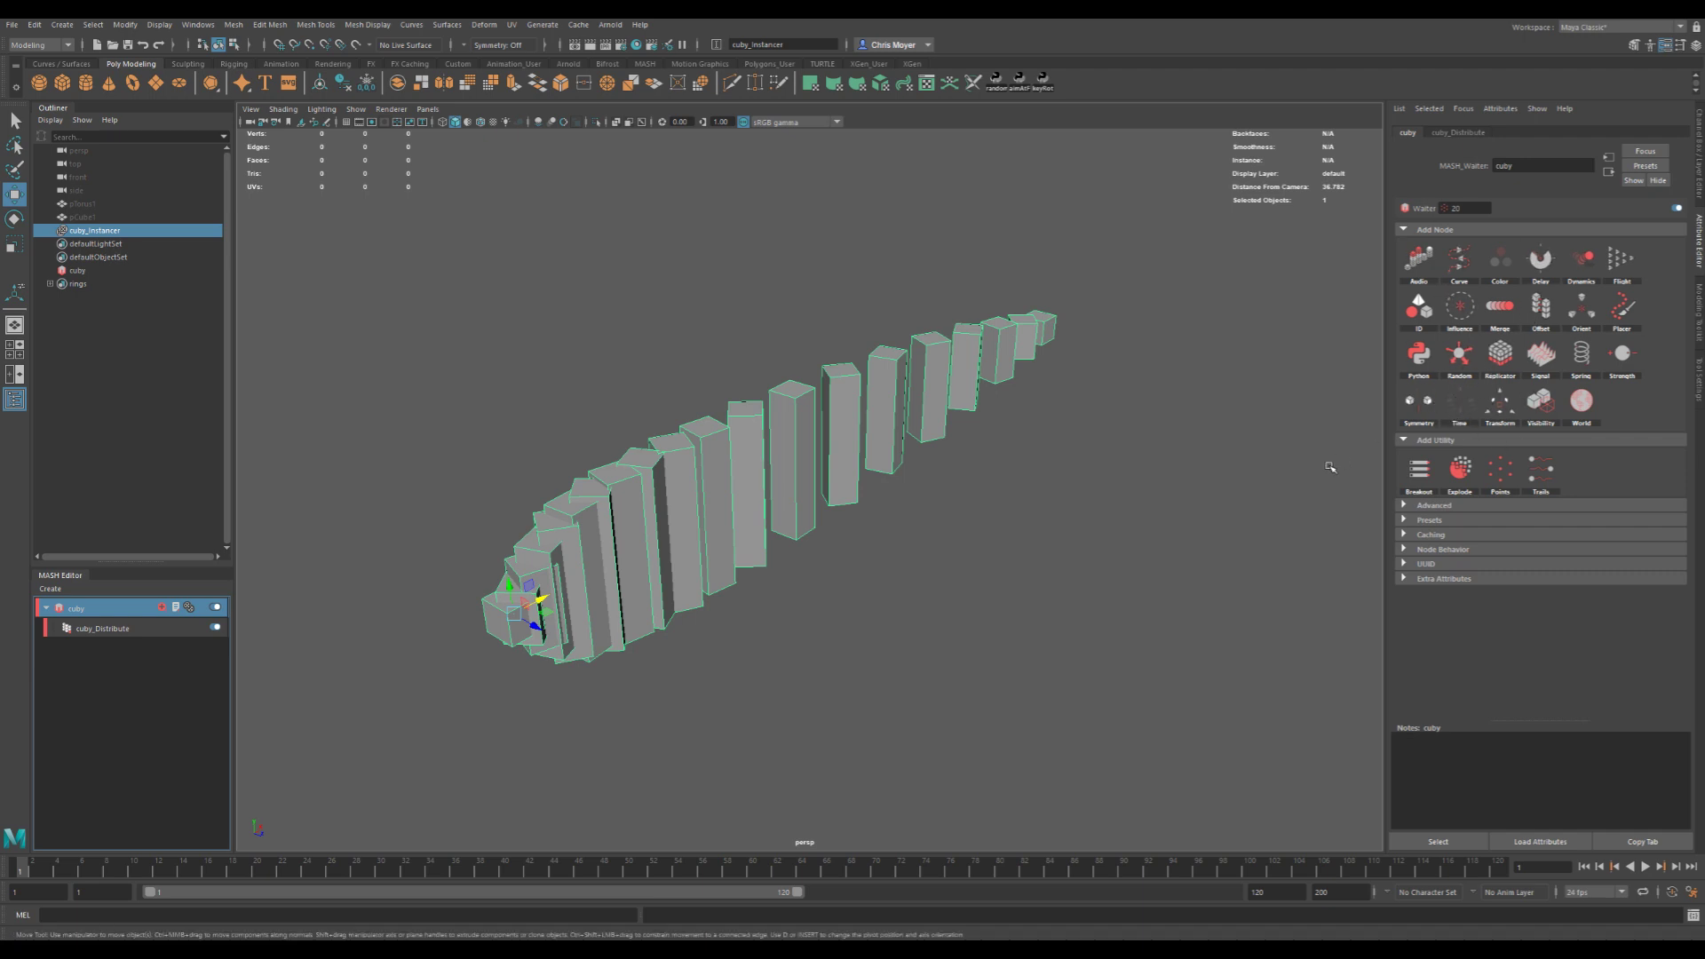
alt+drag(888, 491, 851, 480)
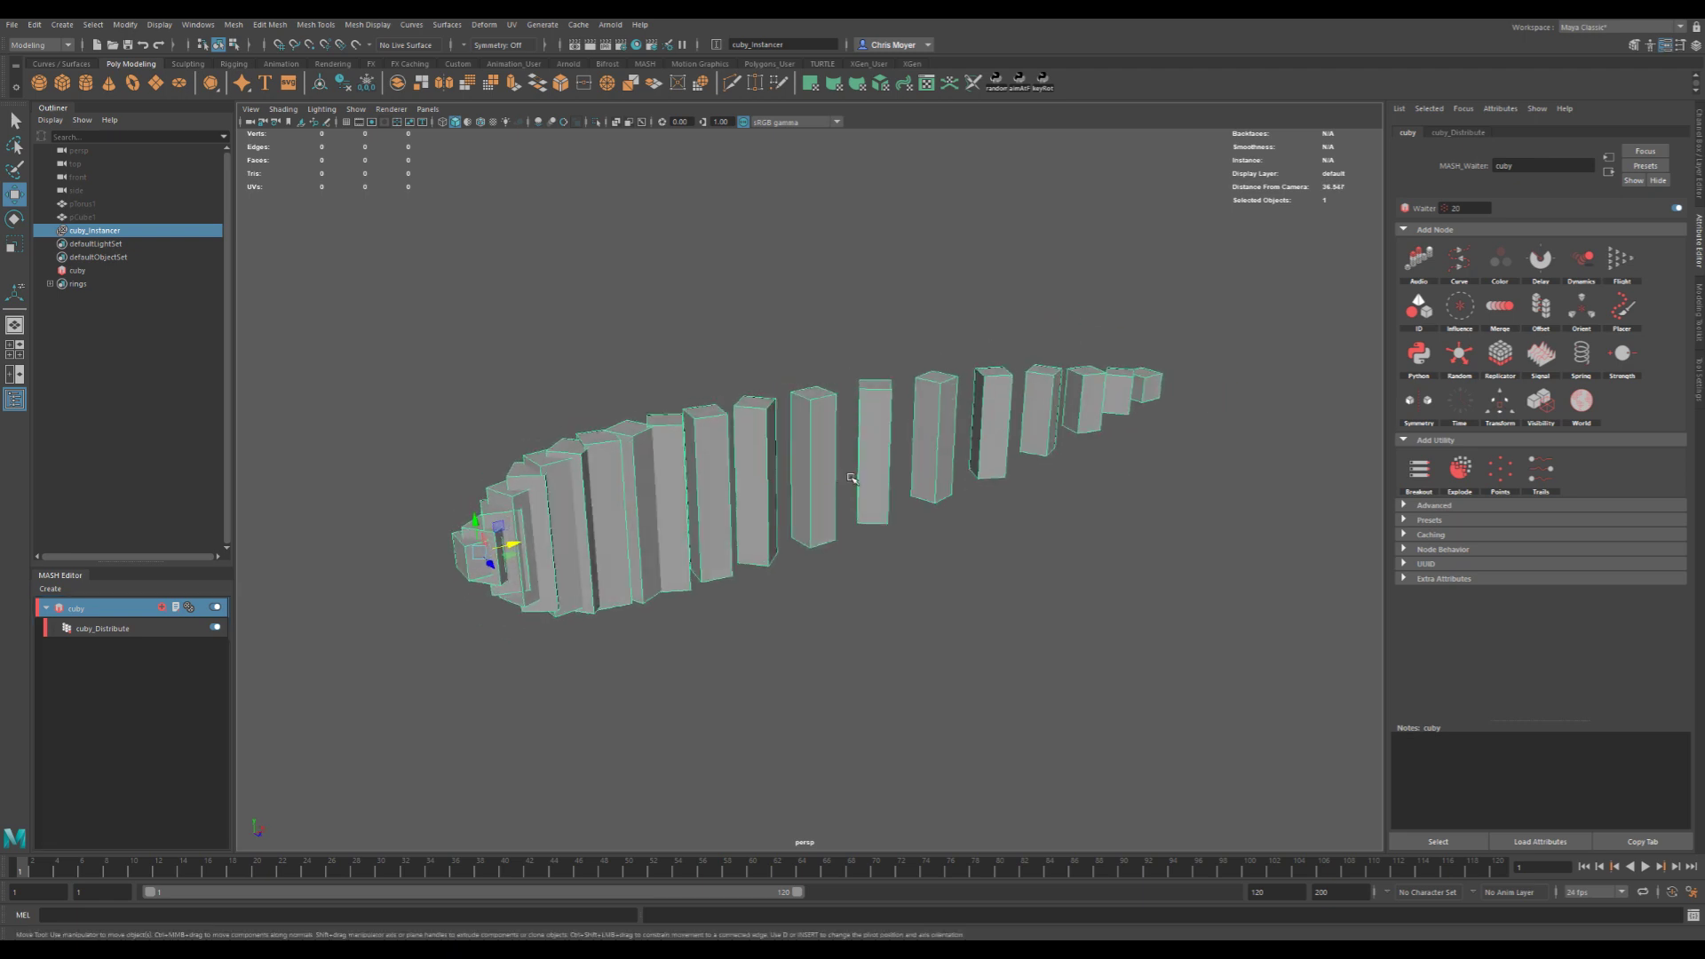
right_click(114, 612)
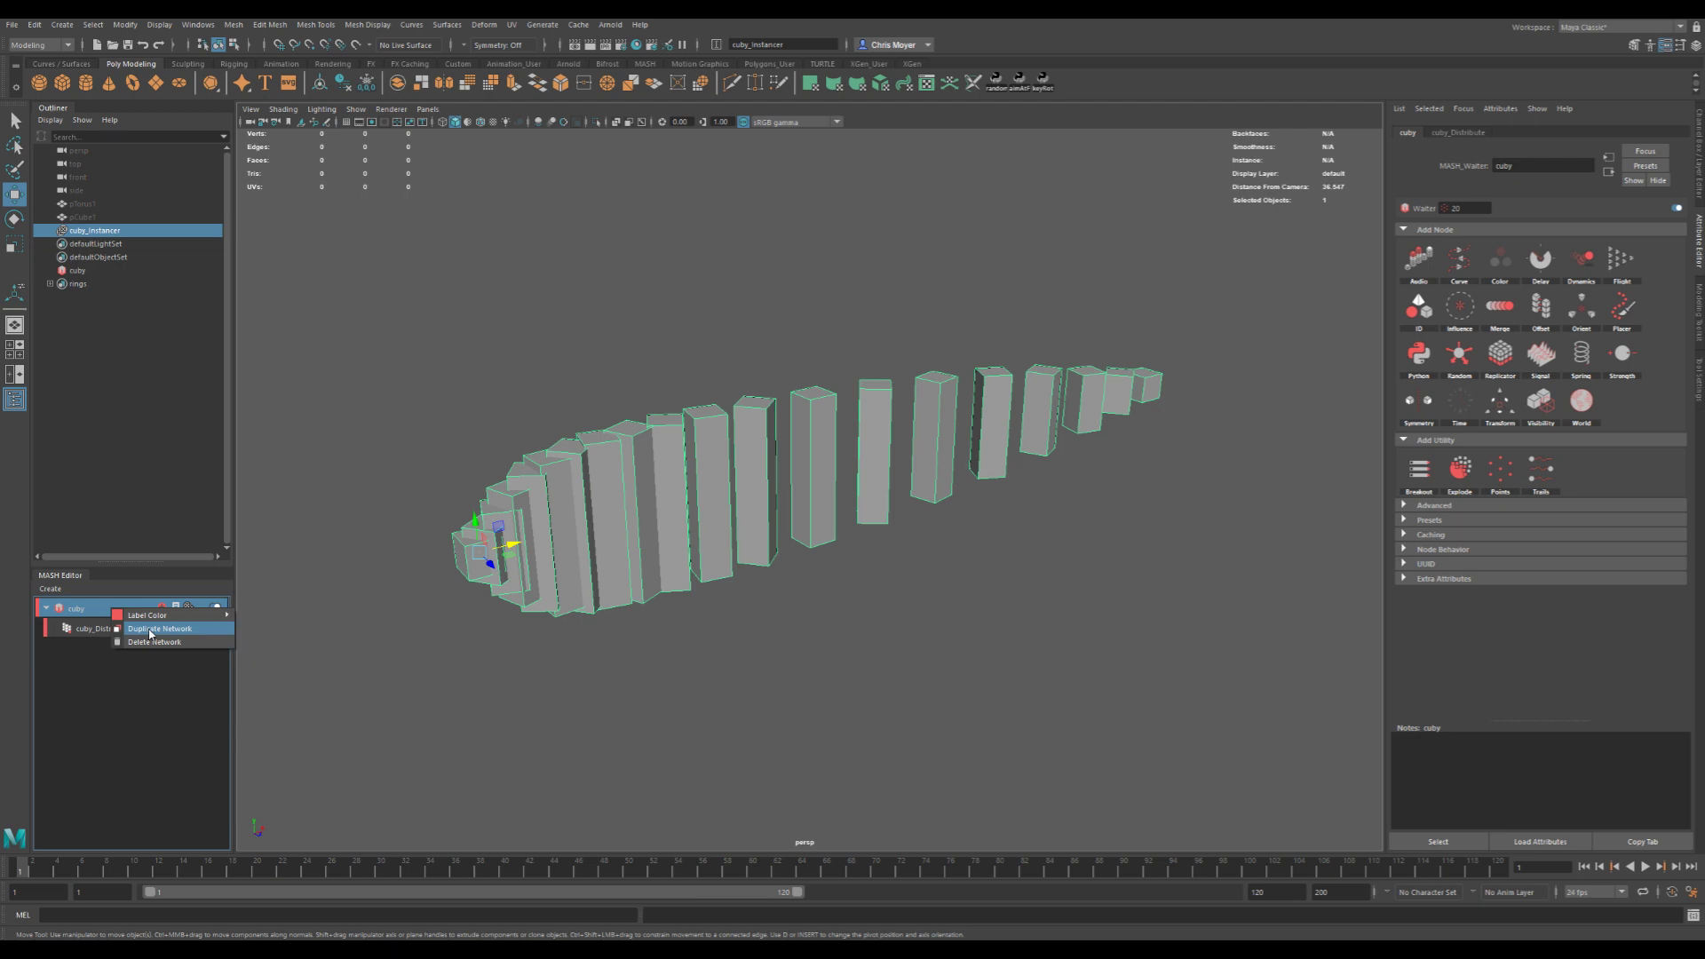
click(151, 628)
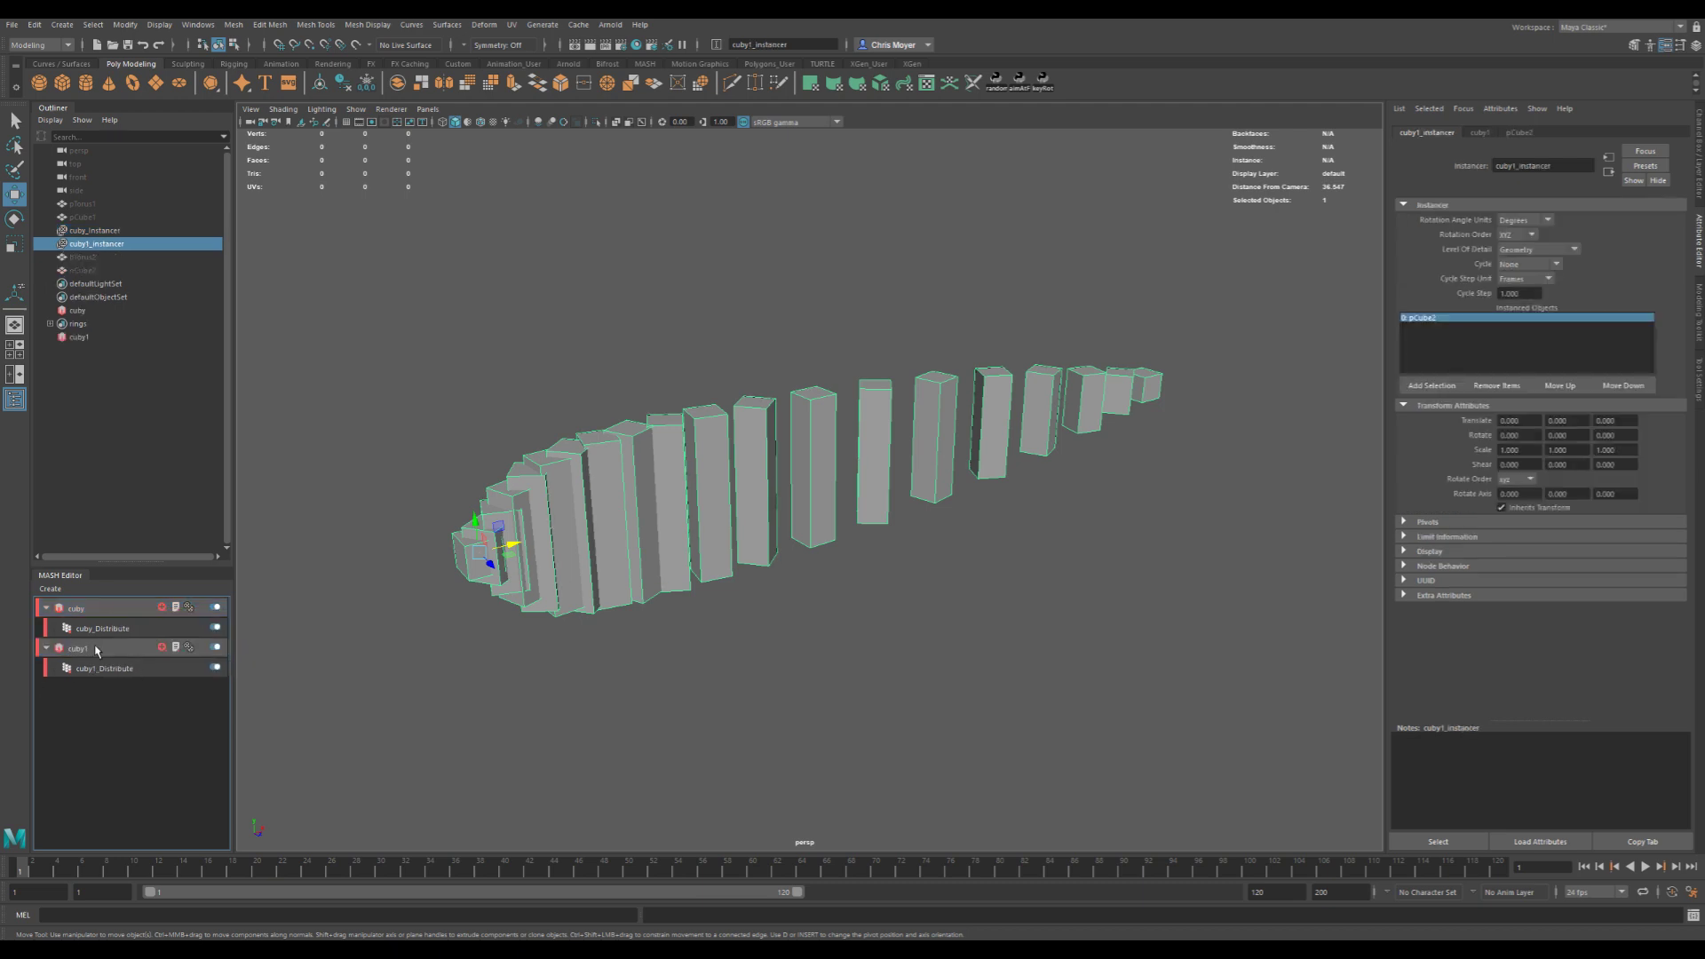
- Switch the duplicated cube network's MASH geometry type from Instancer to Repro mesh
click(120, 649)
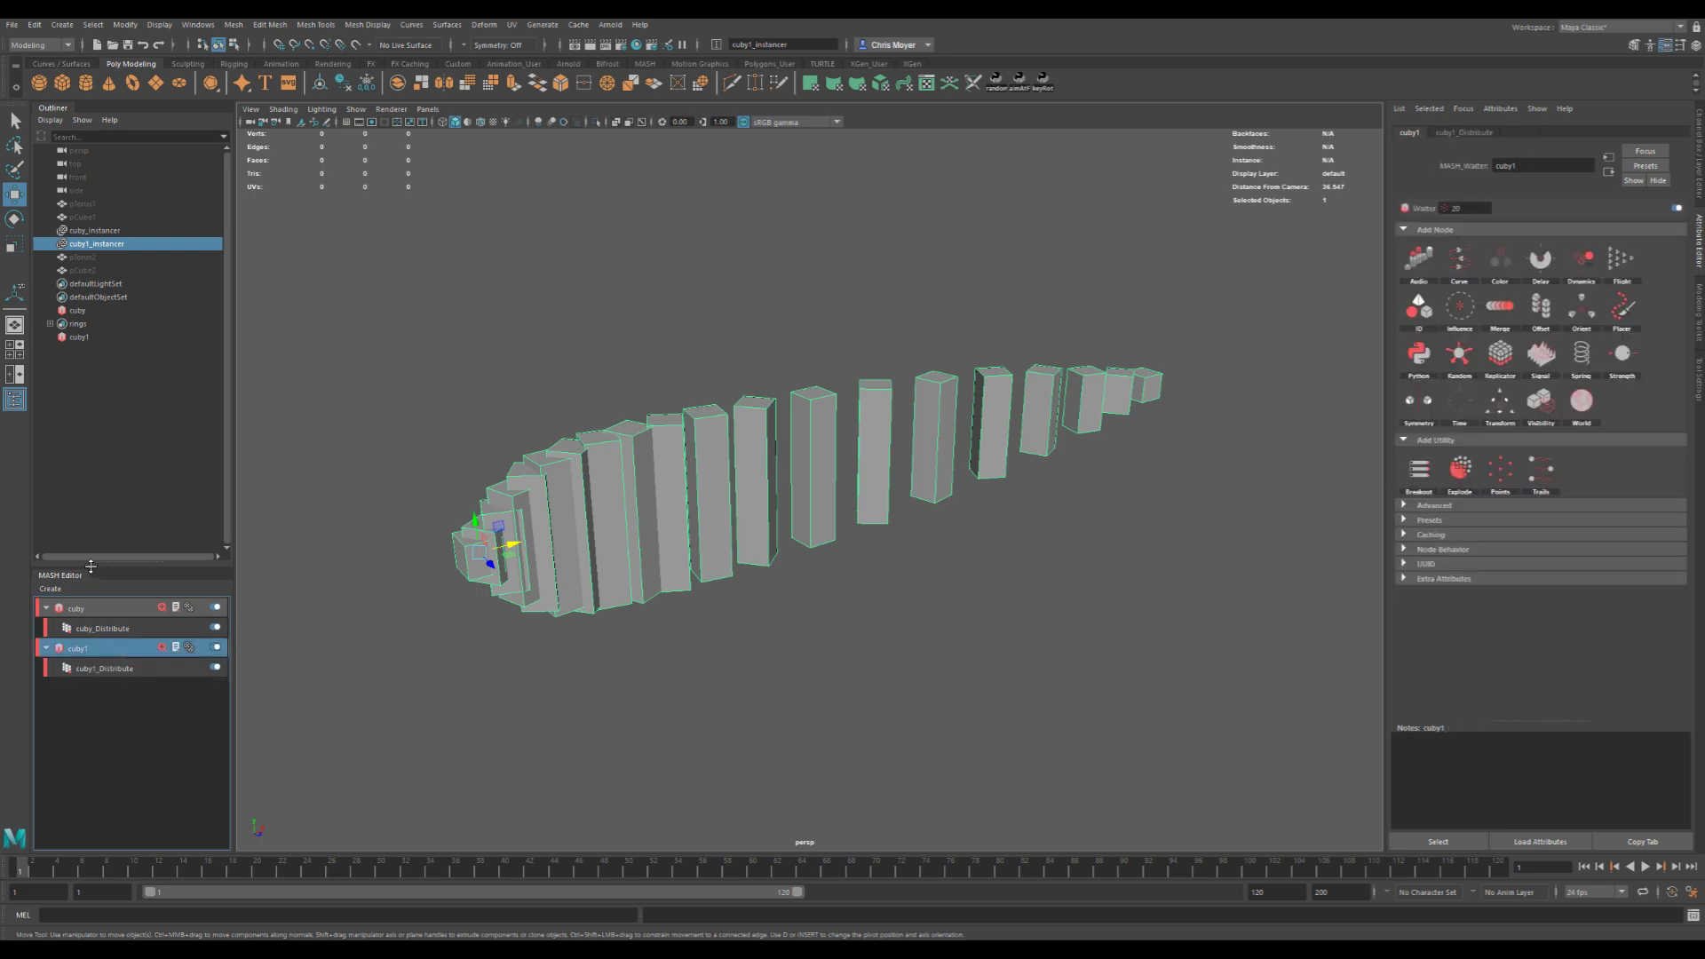
click(86, 338)
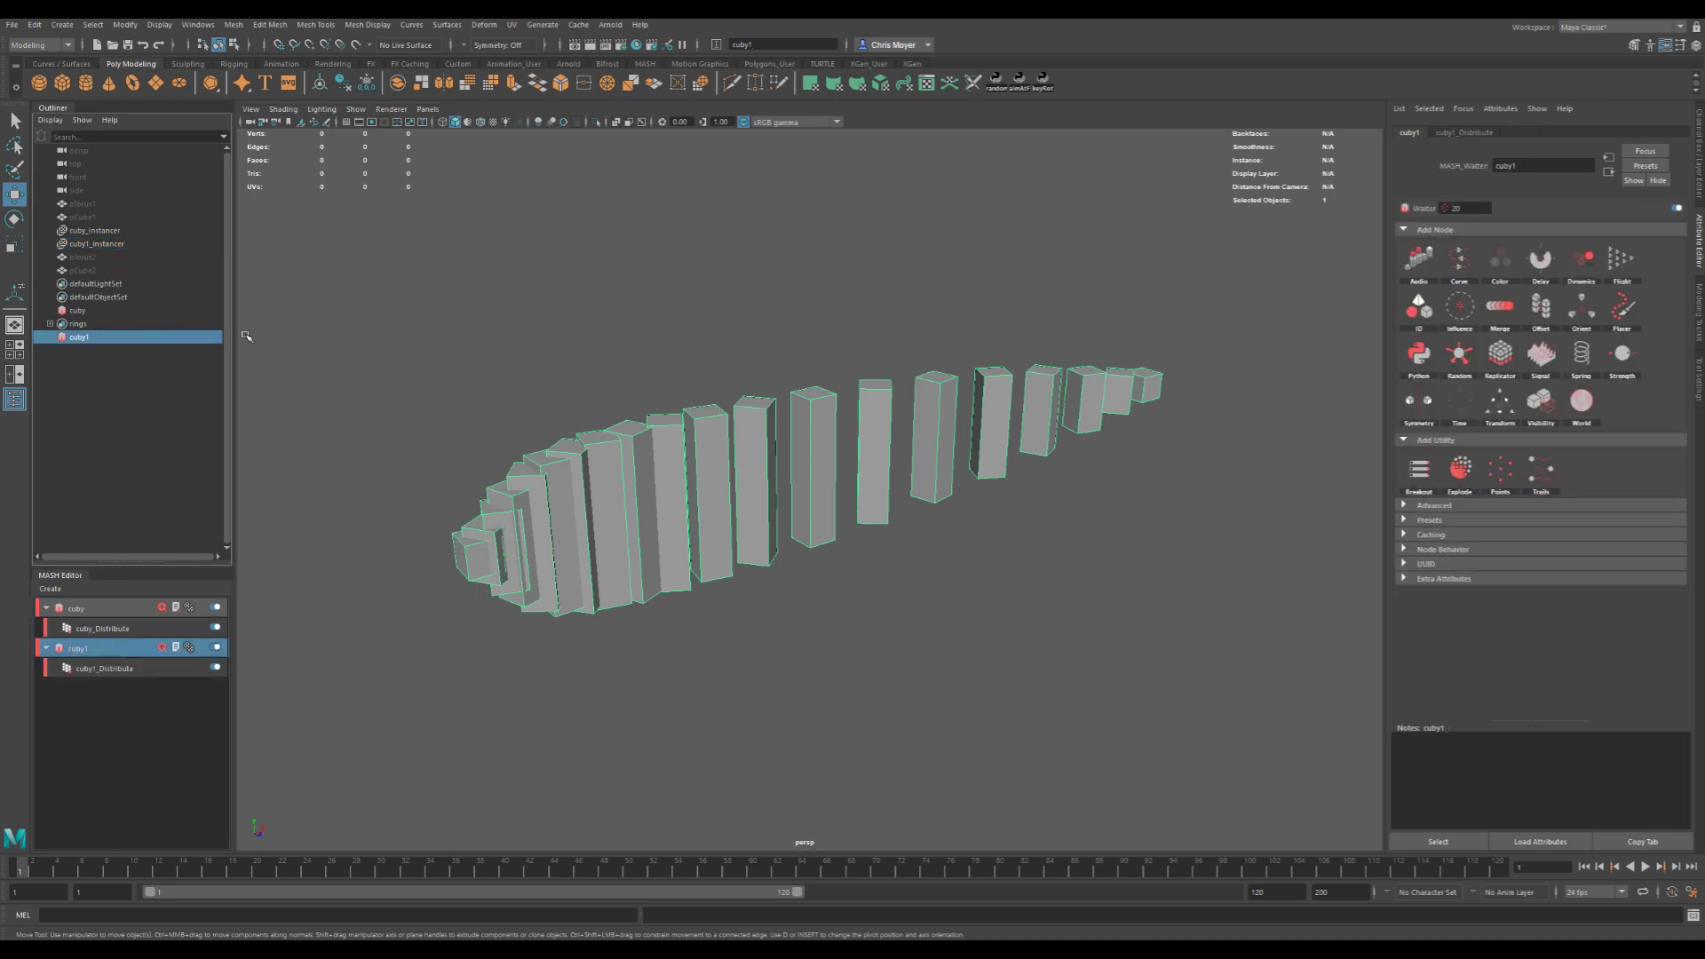
key(space)
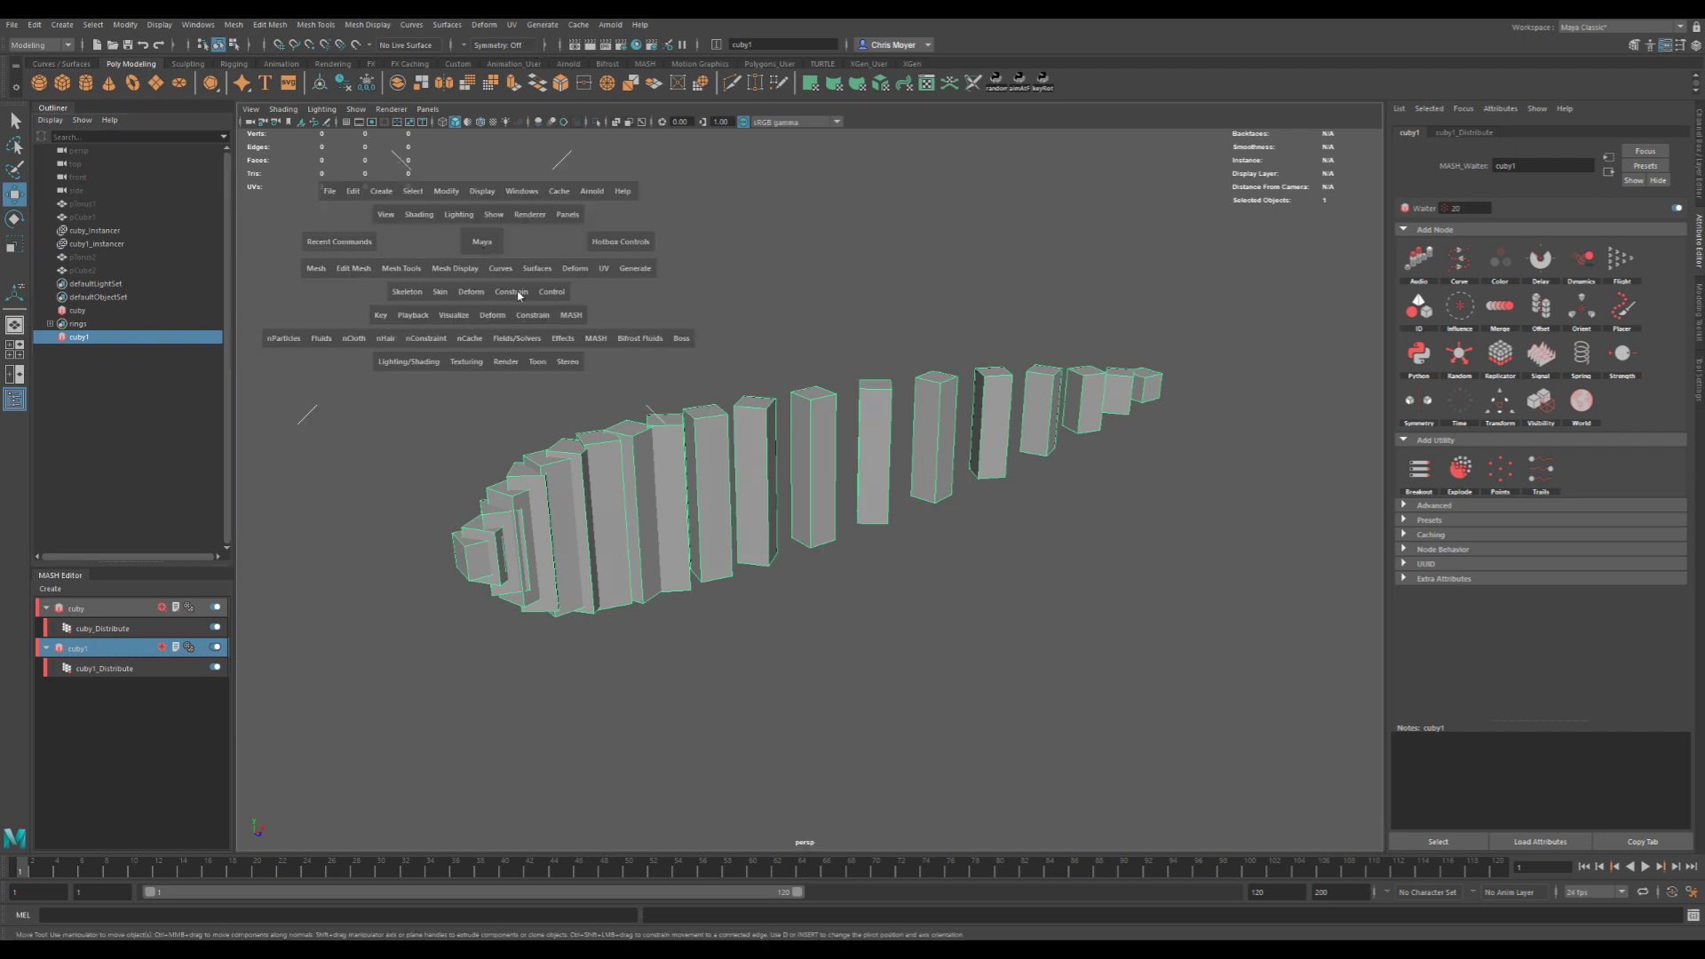
click(569, 316)
click(601, 328)
drag(603, 317, 102, 719)
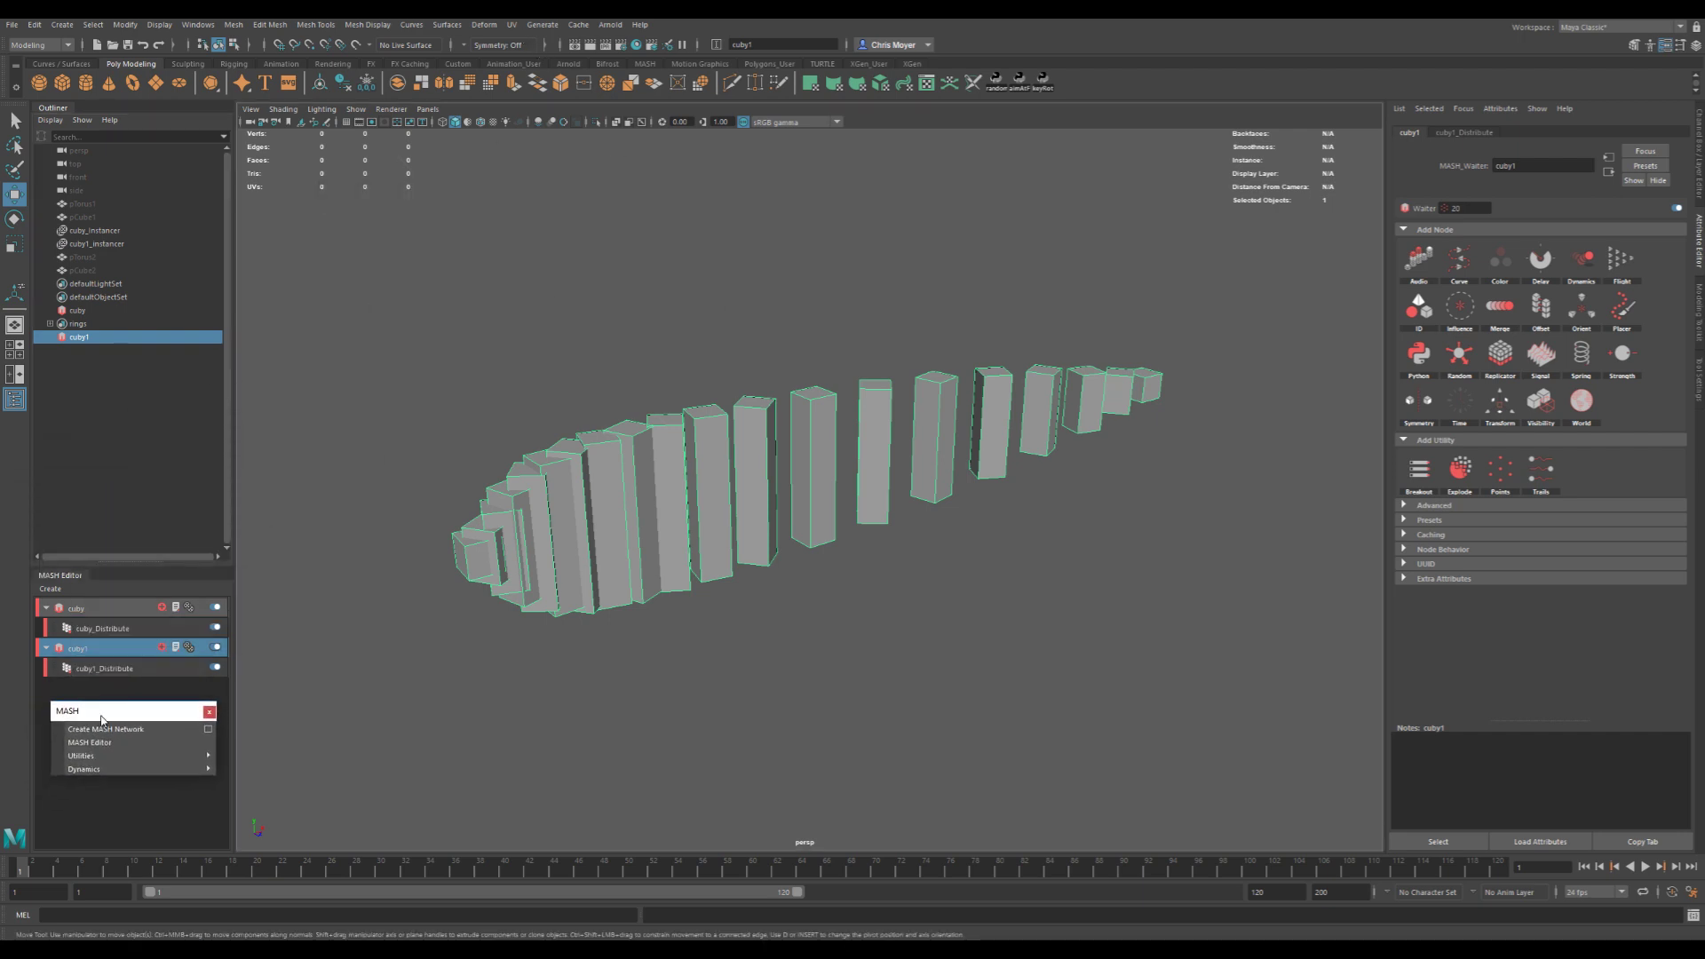
click(157, 755)
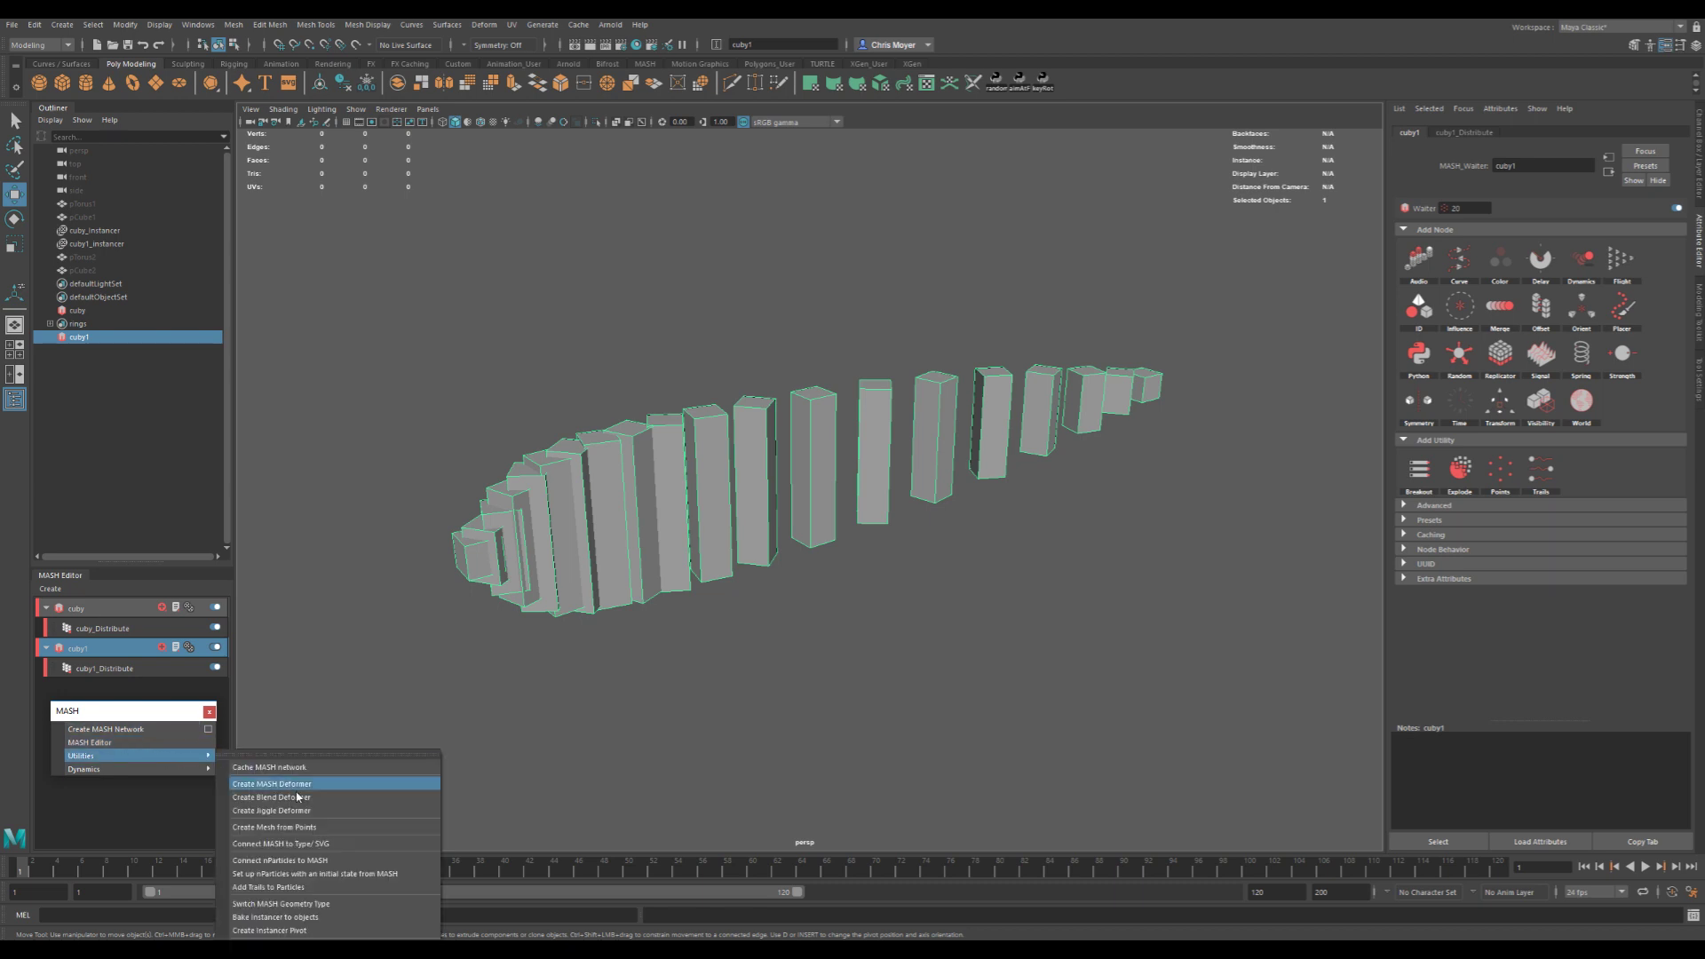
click(307, 904)
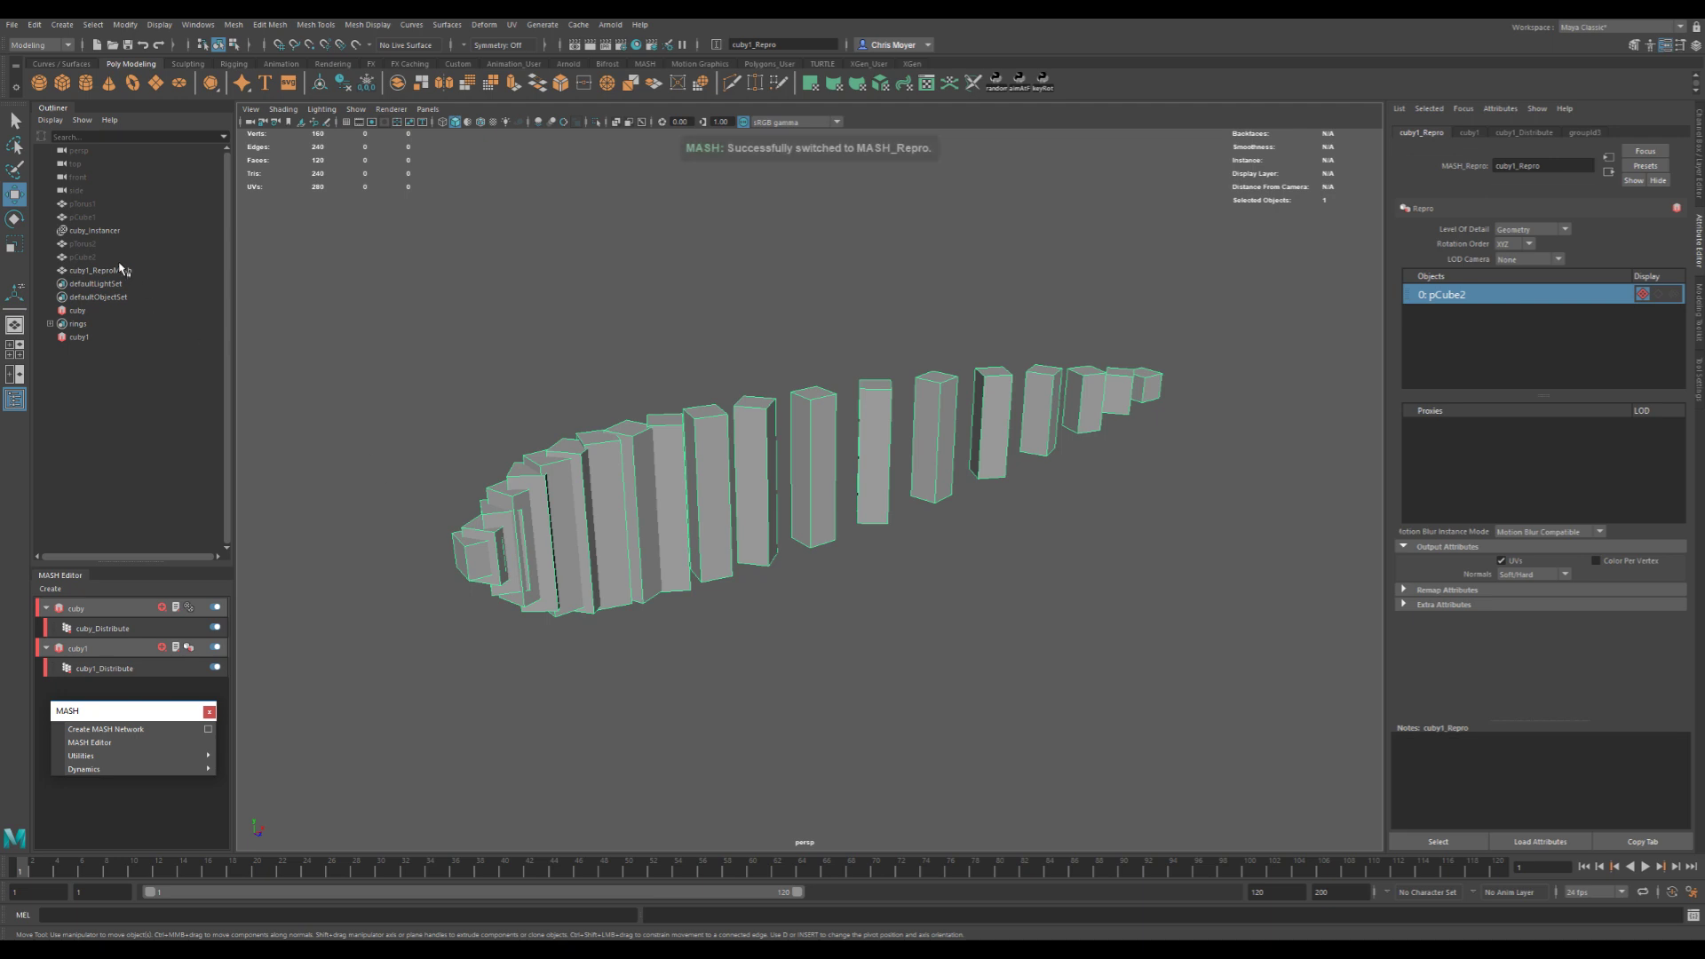
- Duplicate the network's Repro mesh and hide the original Repro mesh
click(115, 273)
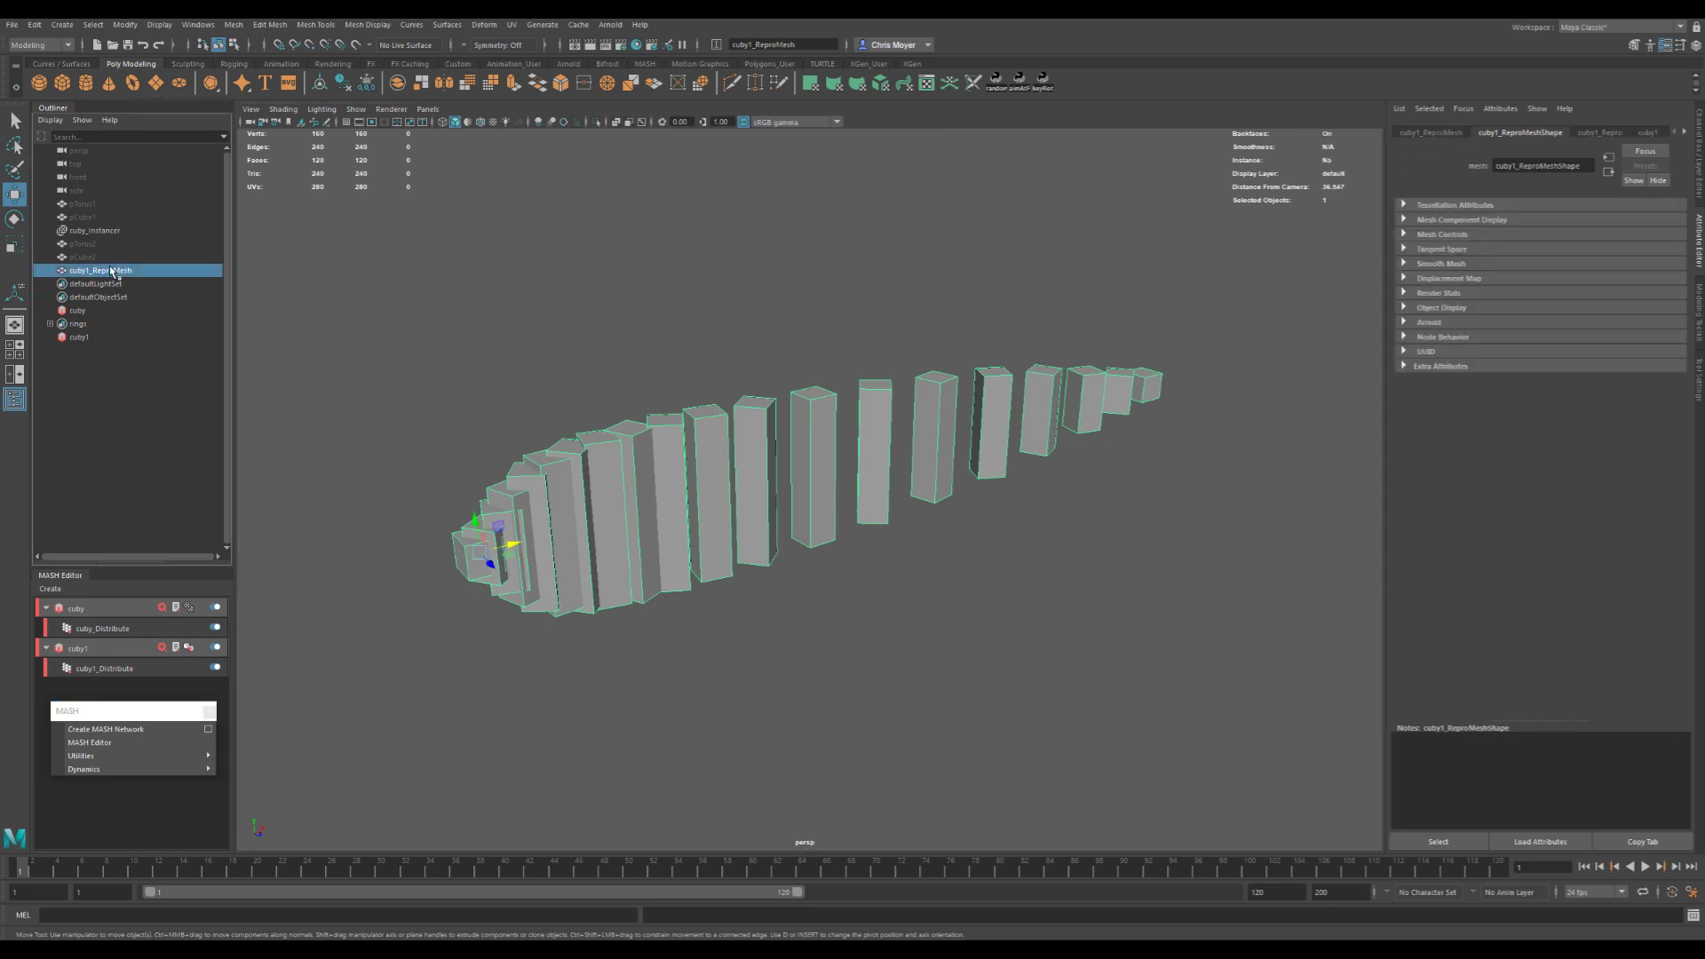
alt+drag(860, 488, 777, 486)
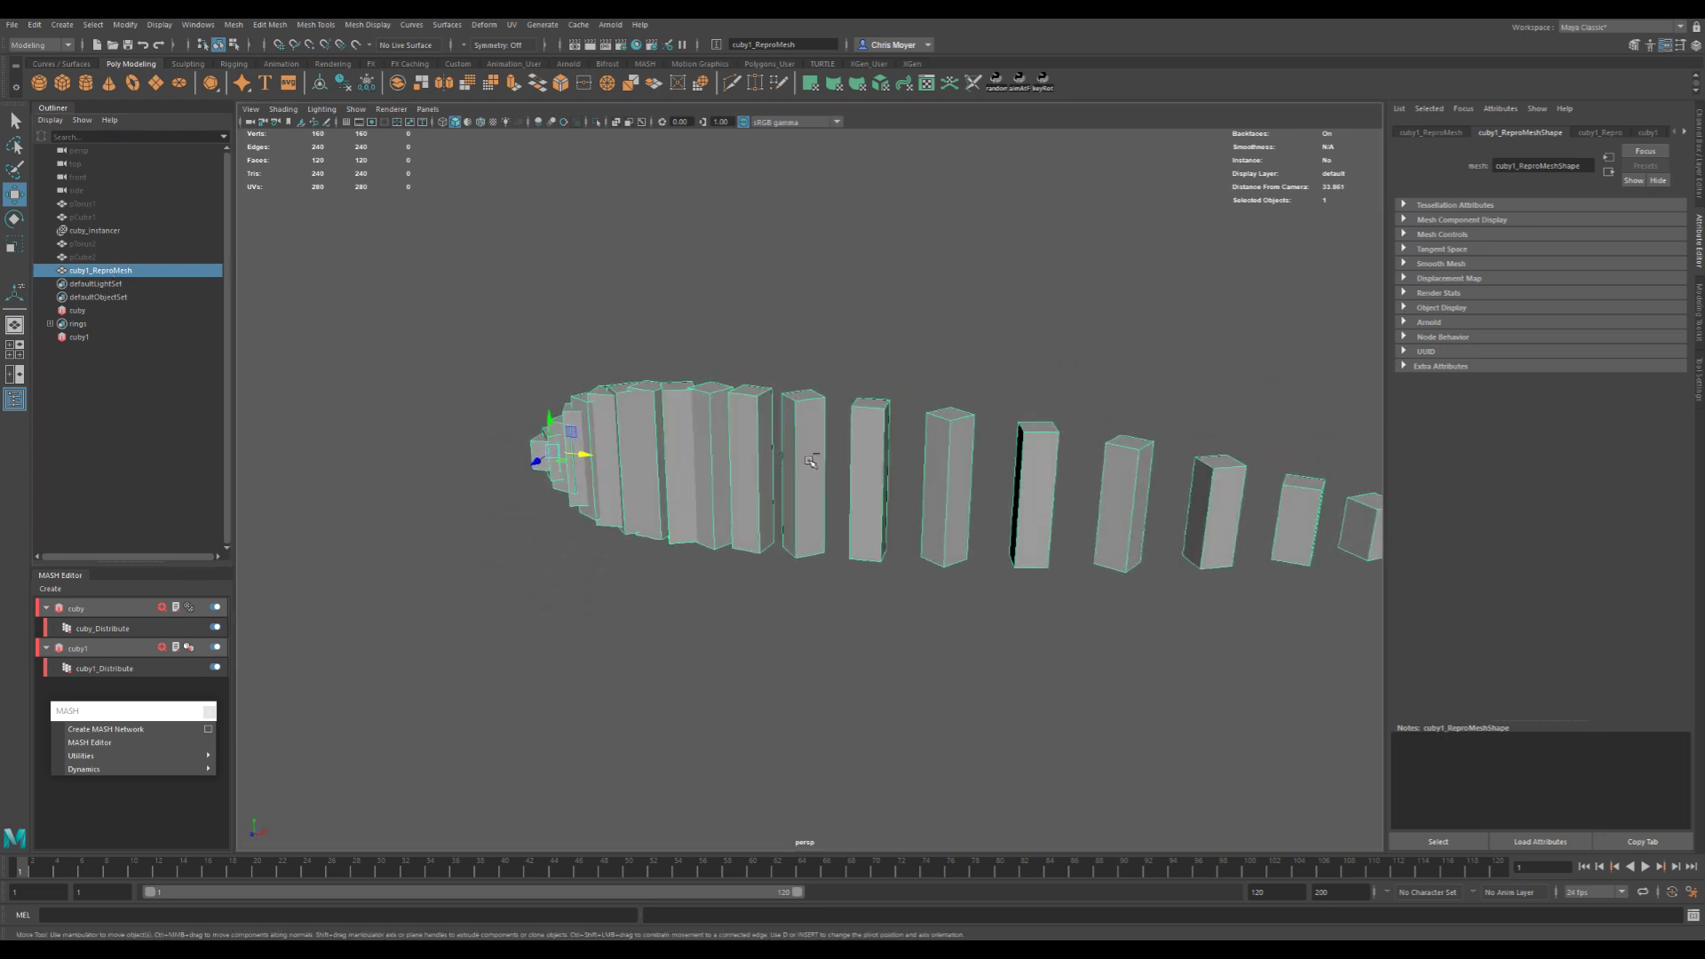
key(ctrl+d)
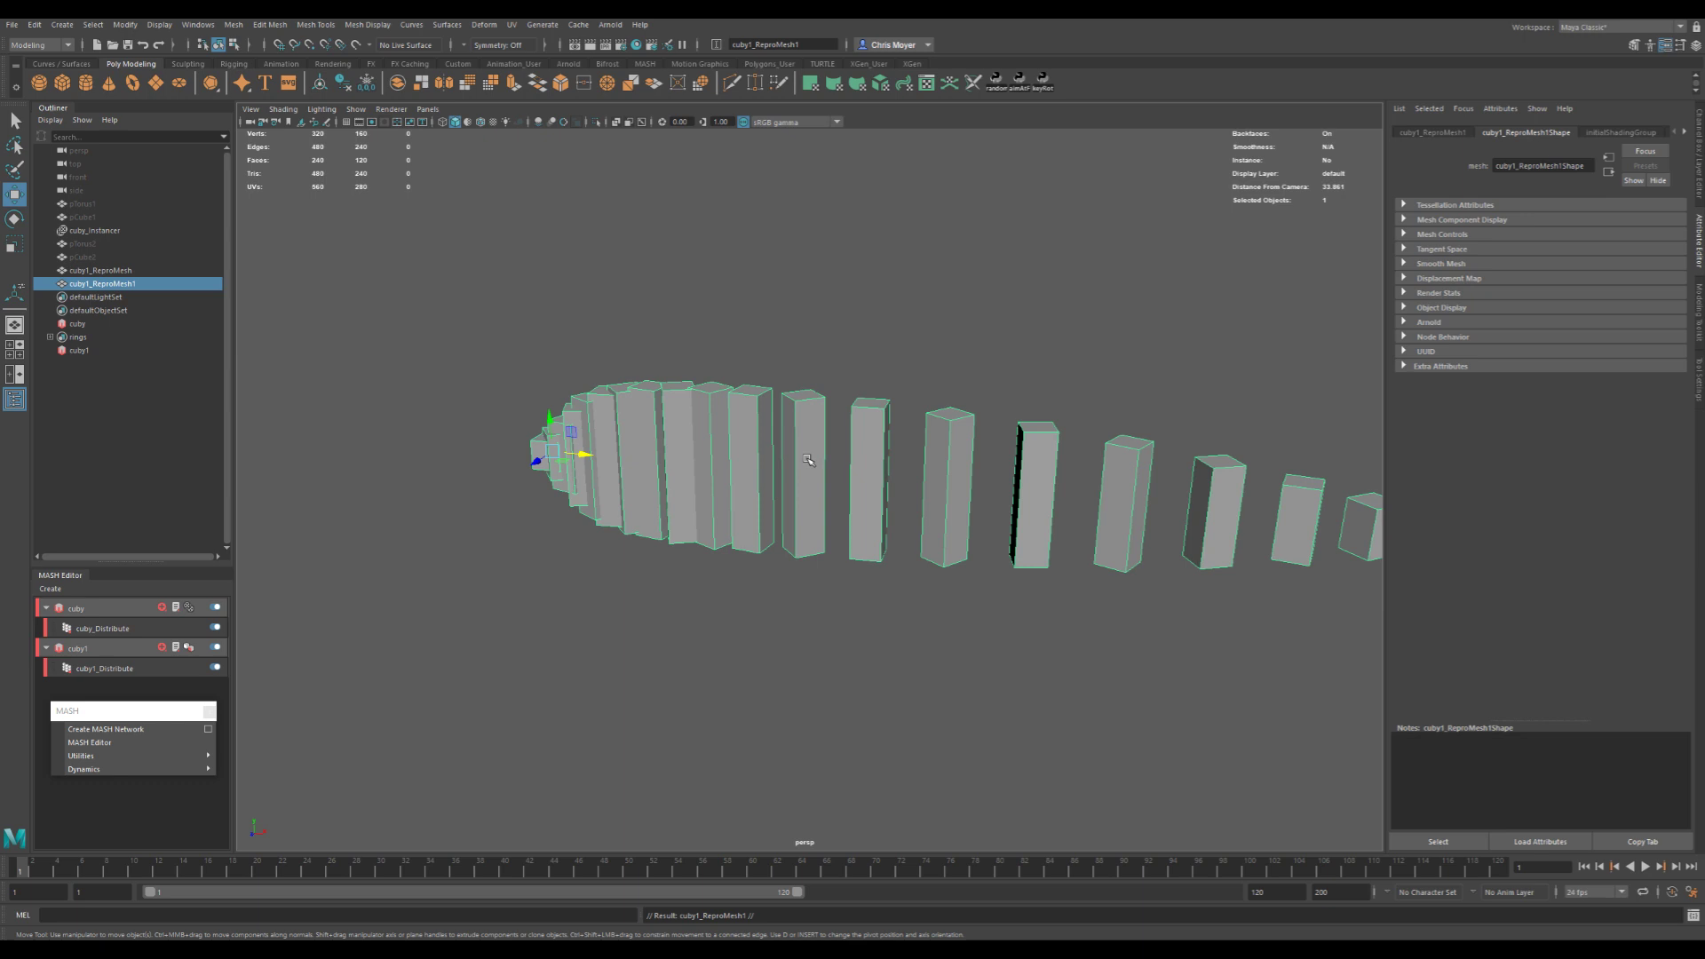
click(98, 270)
key(ctrl+h)
- Select a side face on one of the duplicated mesh's columns and activate the Move tool
key(F11)
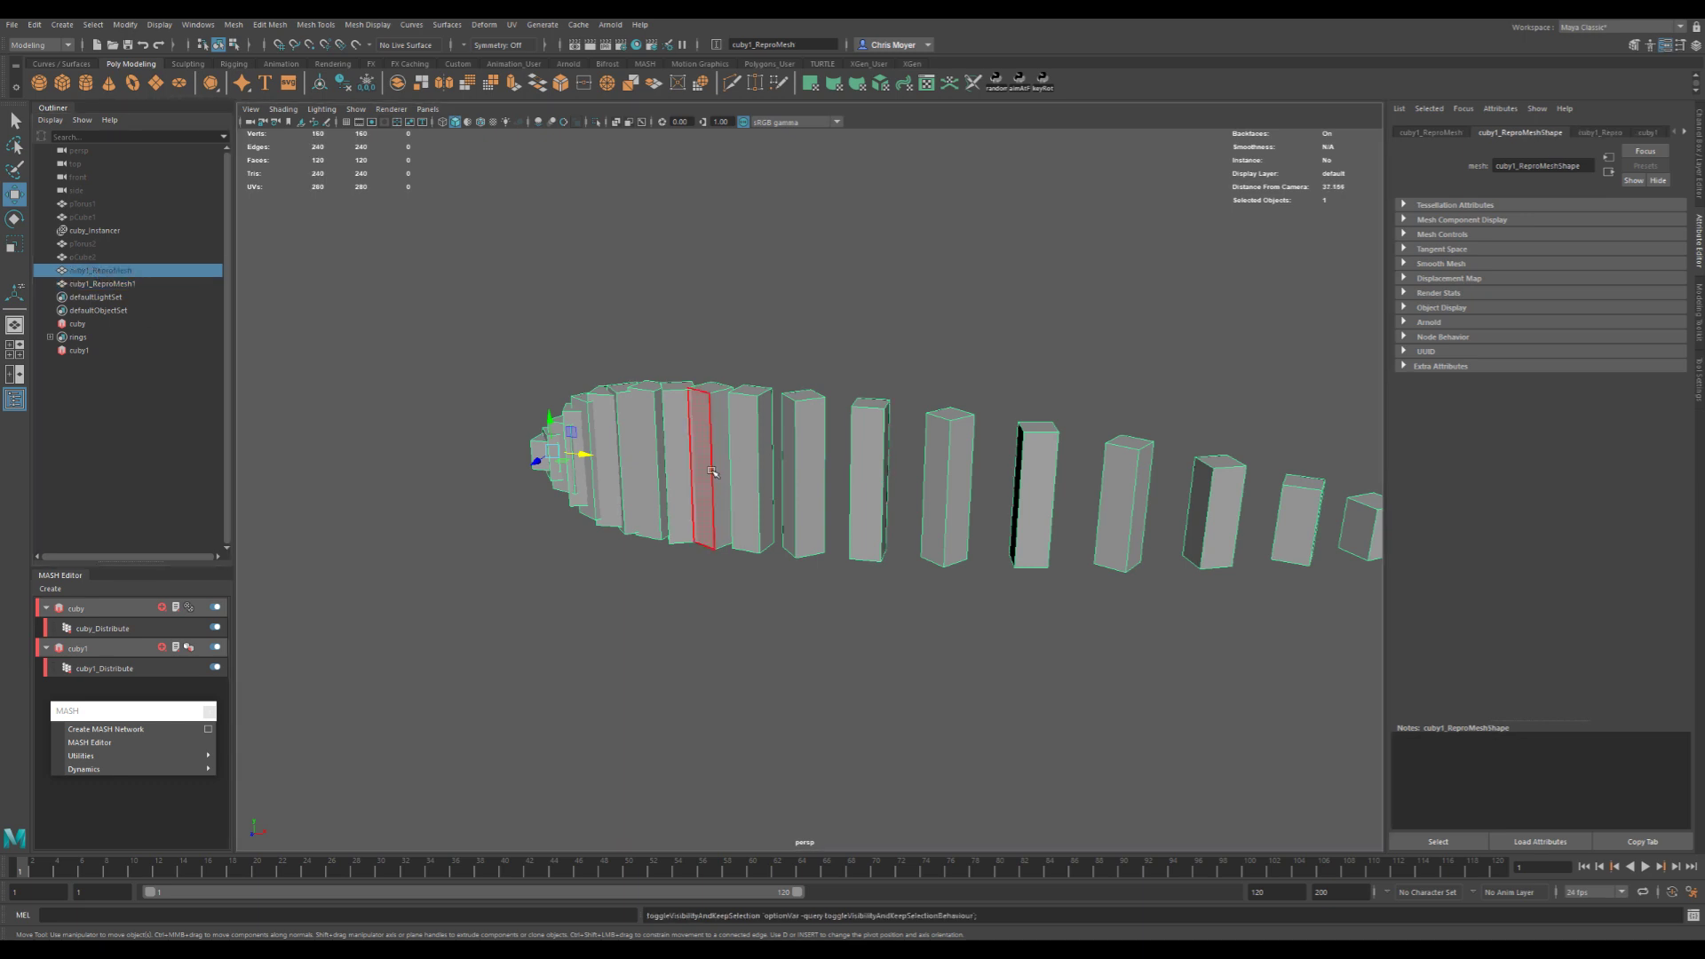
click(711, 436)
right_drag(711, 436, 772, 416)
click(744, 419)
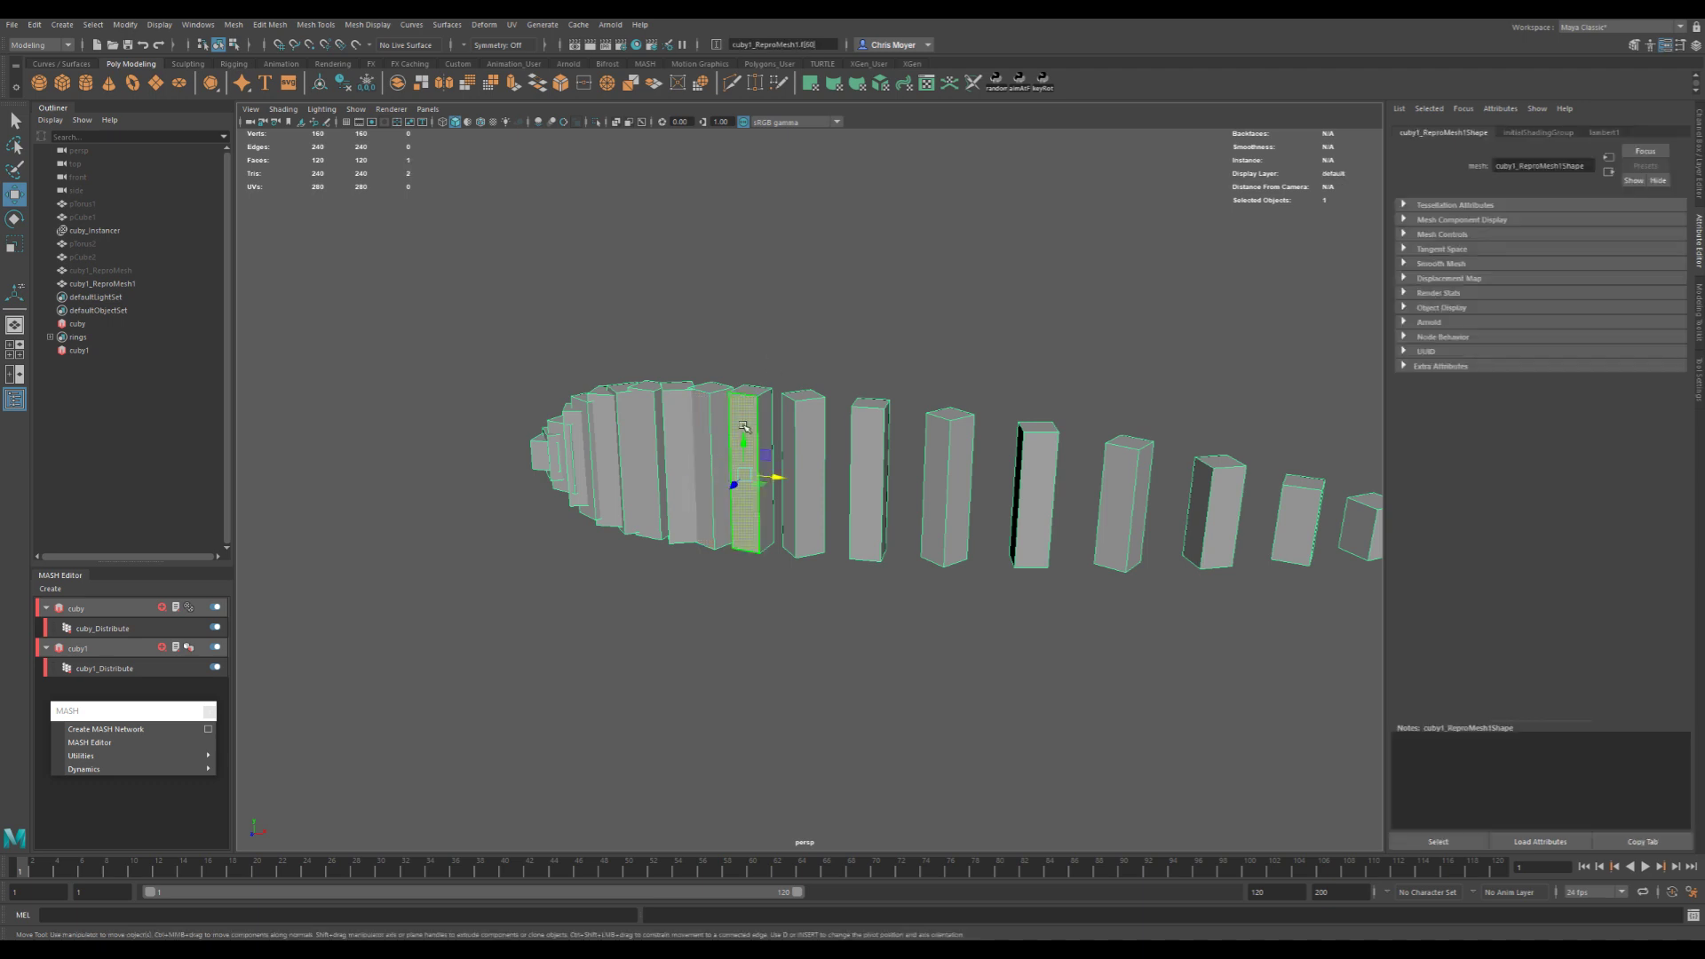
key(w)
alt+drag(723, 495, 781, 464)
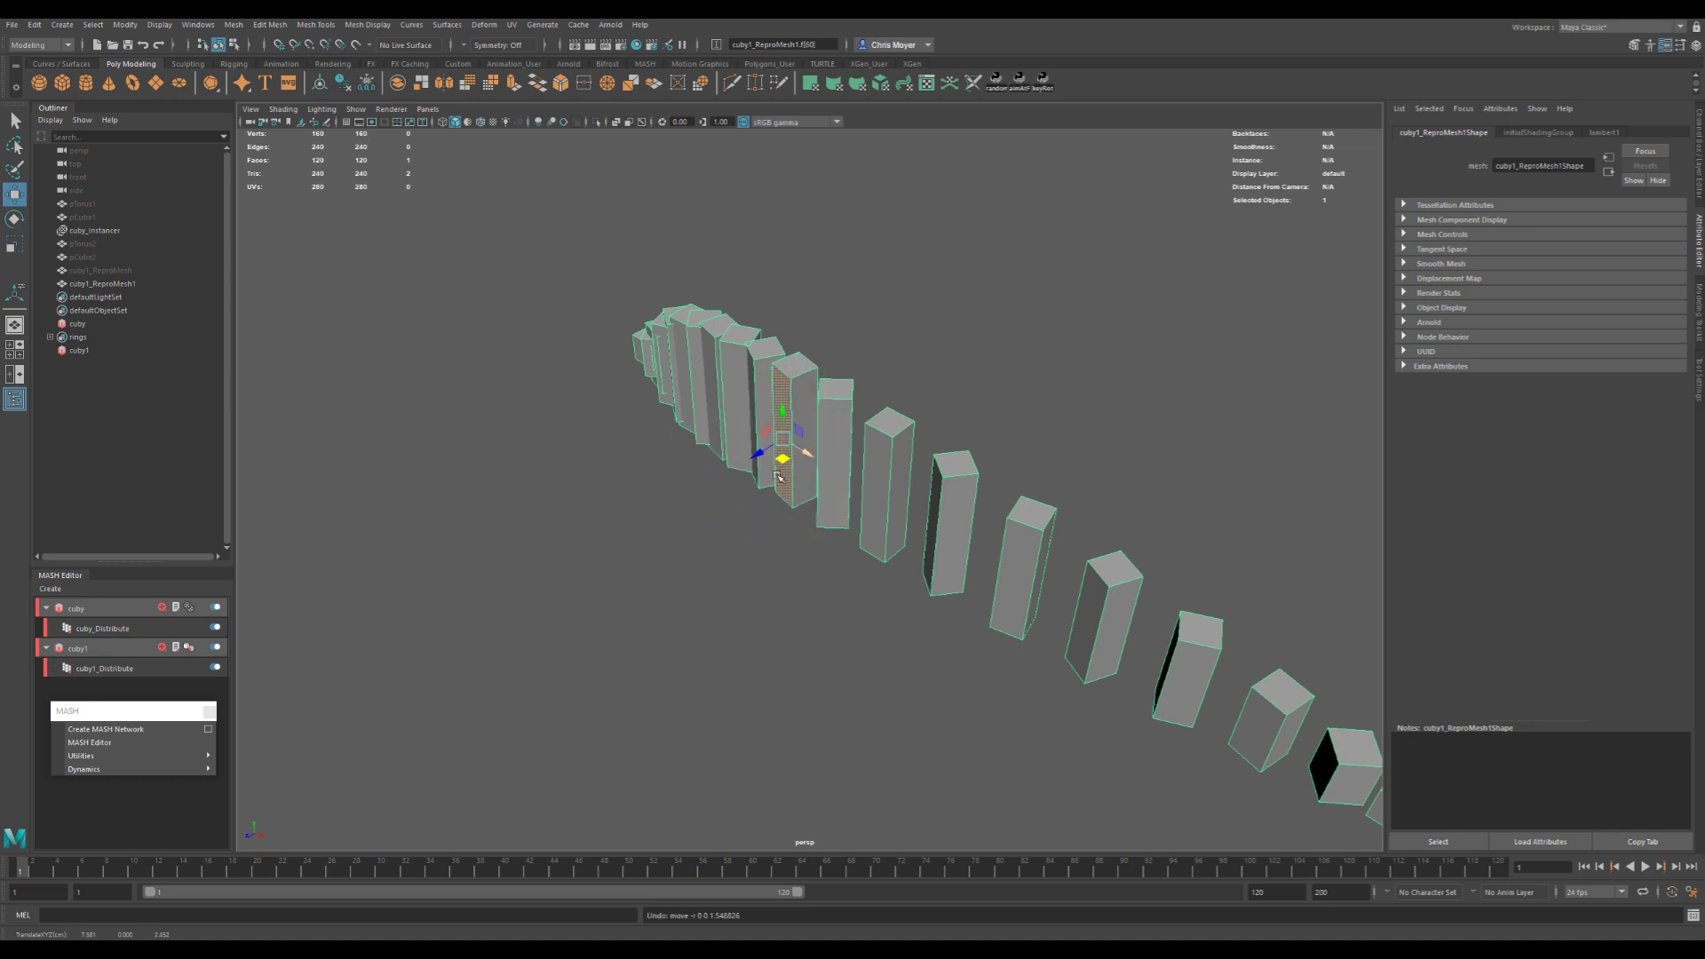
- Try pulling the selected column face outward with the original cube network disabled, and undo the changes
click(215, 608)
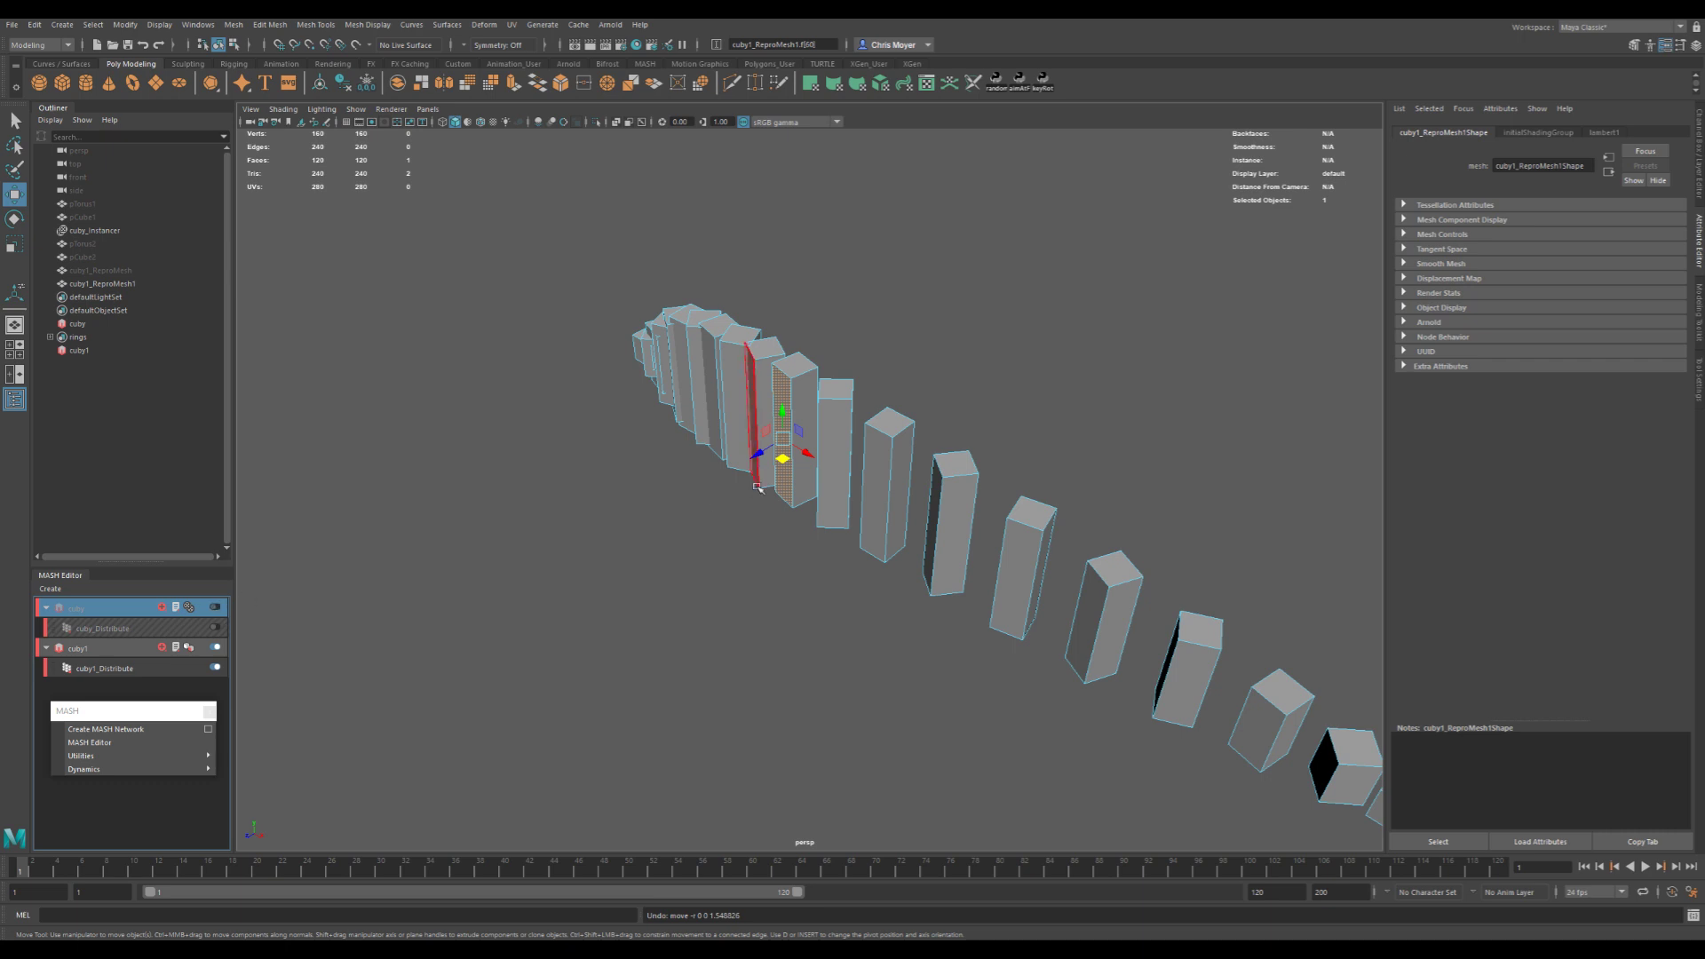
drag(757, 454, 717, 488)
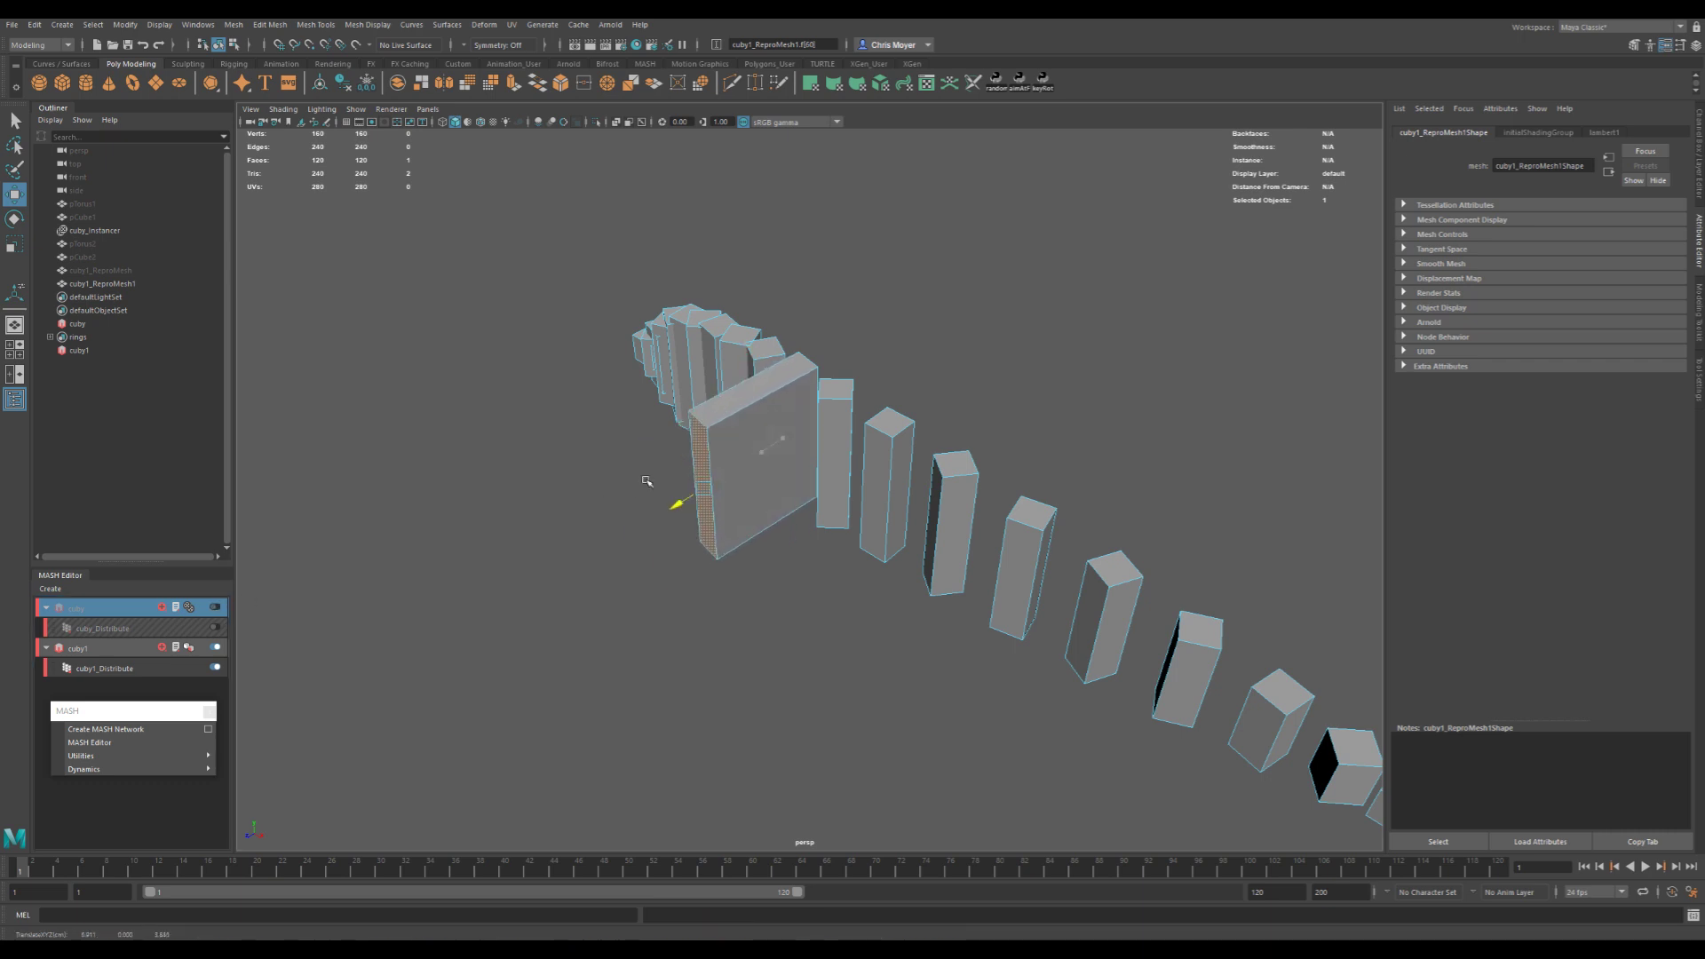
key(ctrl+z)
key(ctrl+z)
key(ctrl+z)
key(ctrl+z)
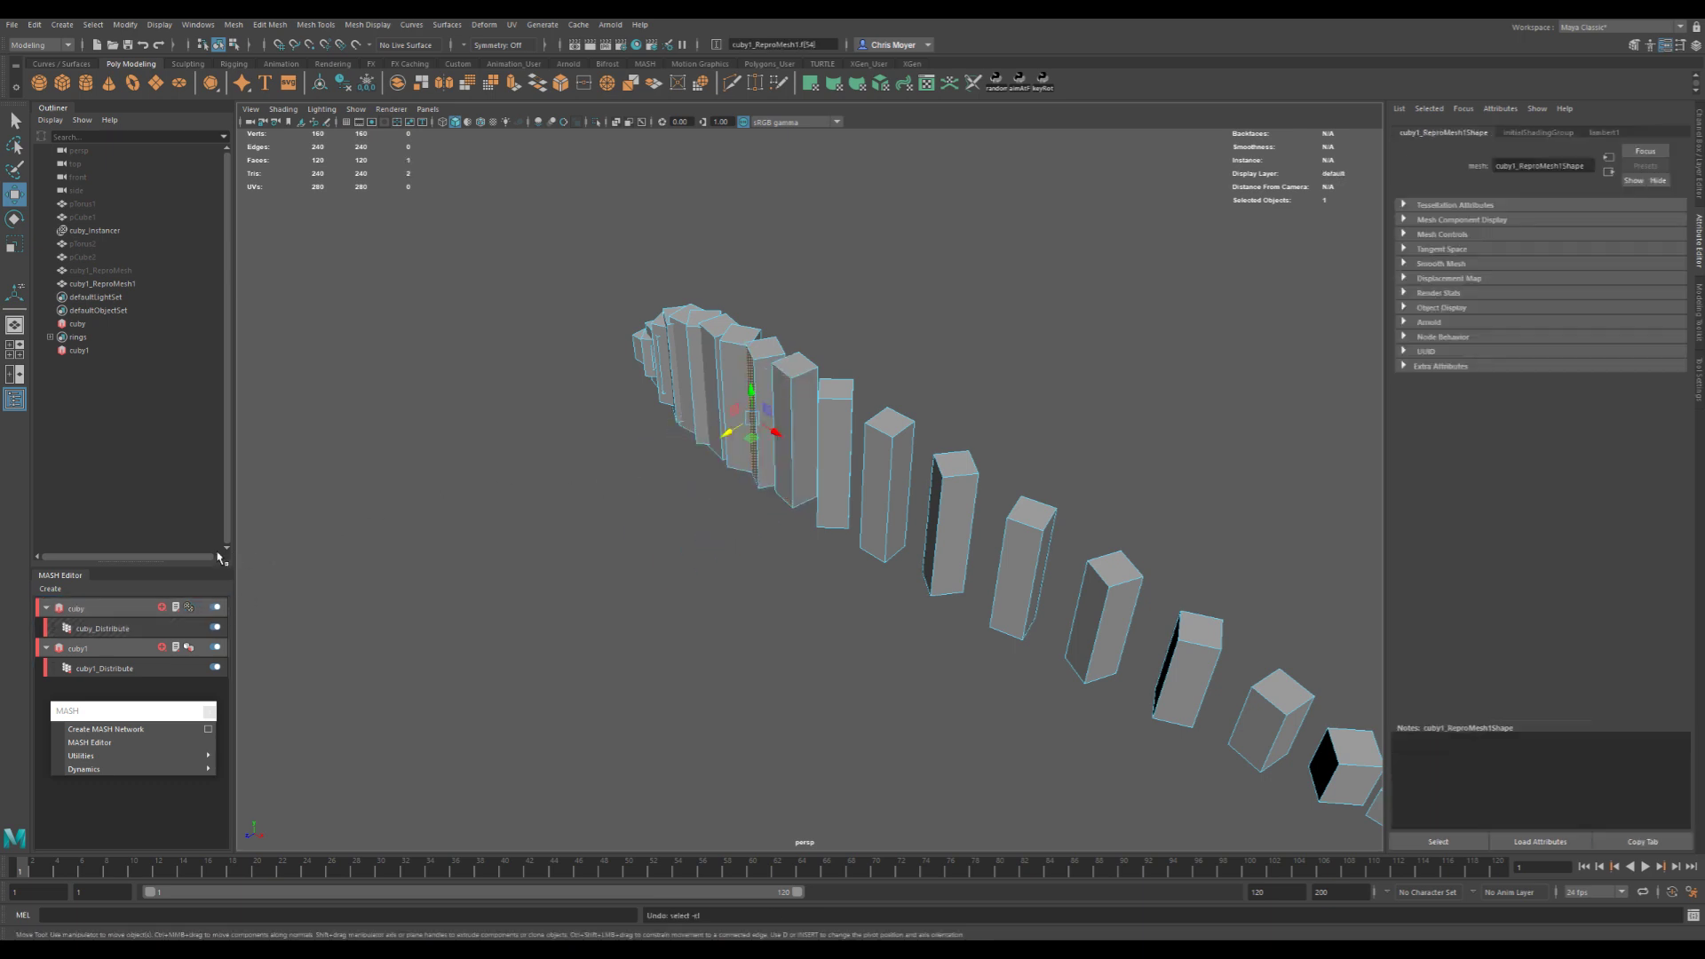
- Undo the duplication of the Repro mesh and the hiding of the original, leaving only the network's own Repro mesh
key(ctrl+z)
key(ctrl+z)
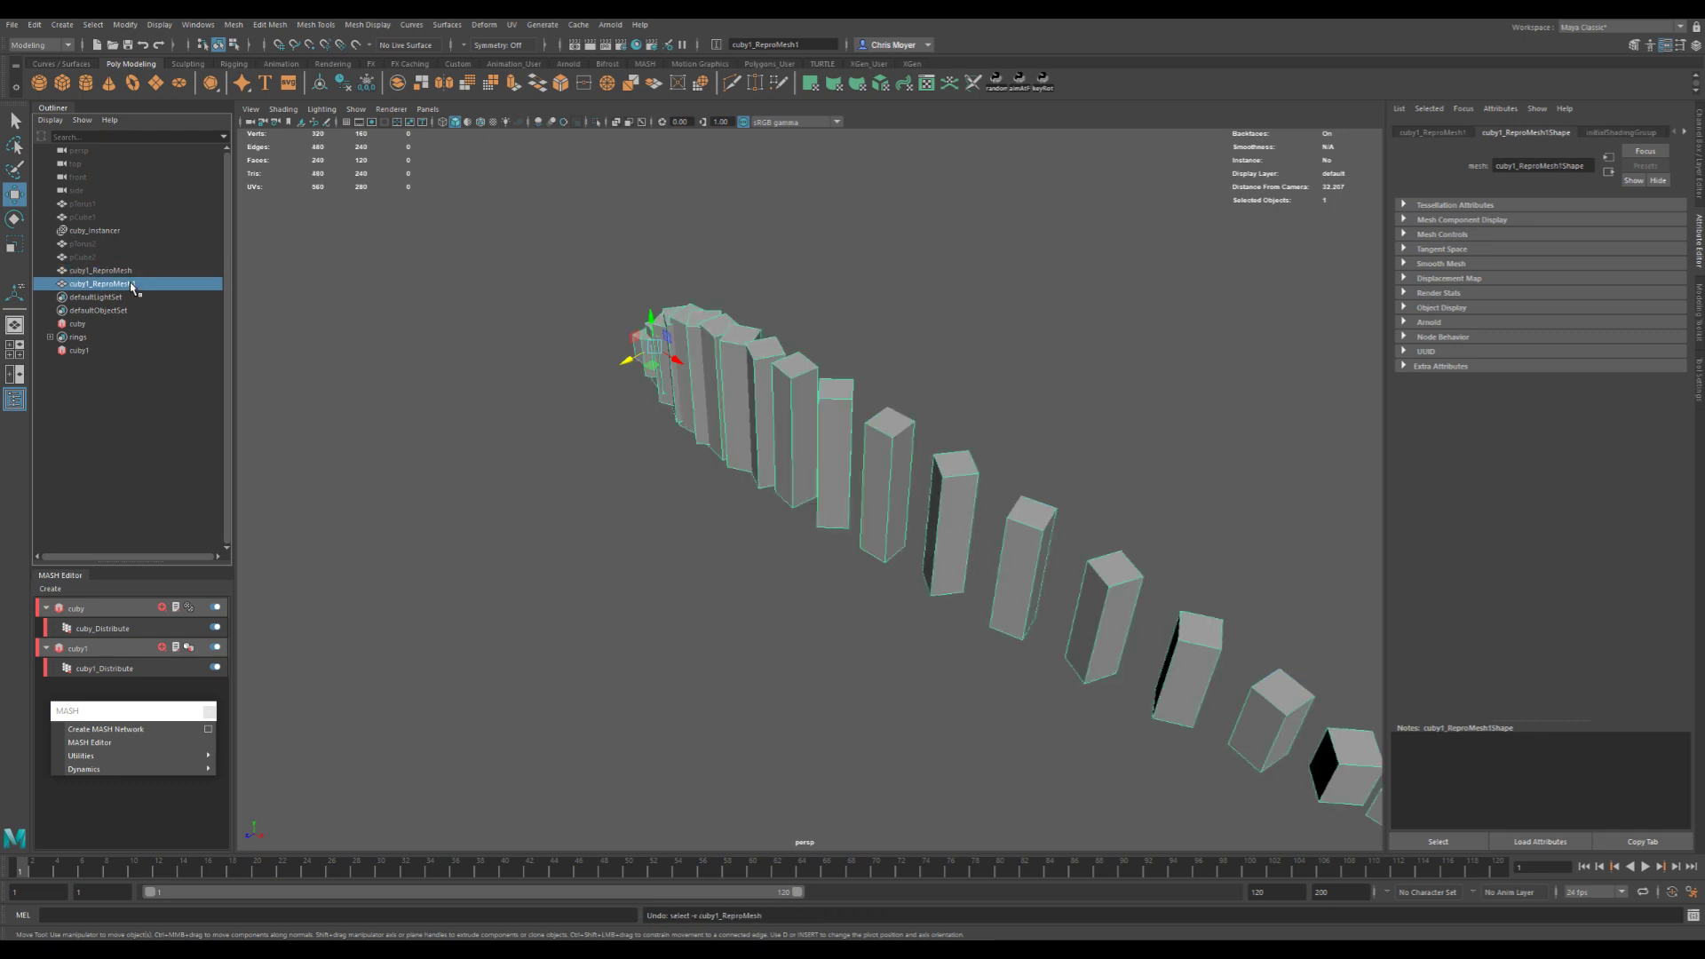
alt+drag(380, 350, 679, 465)
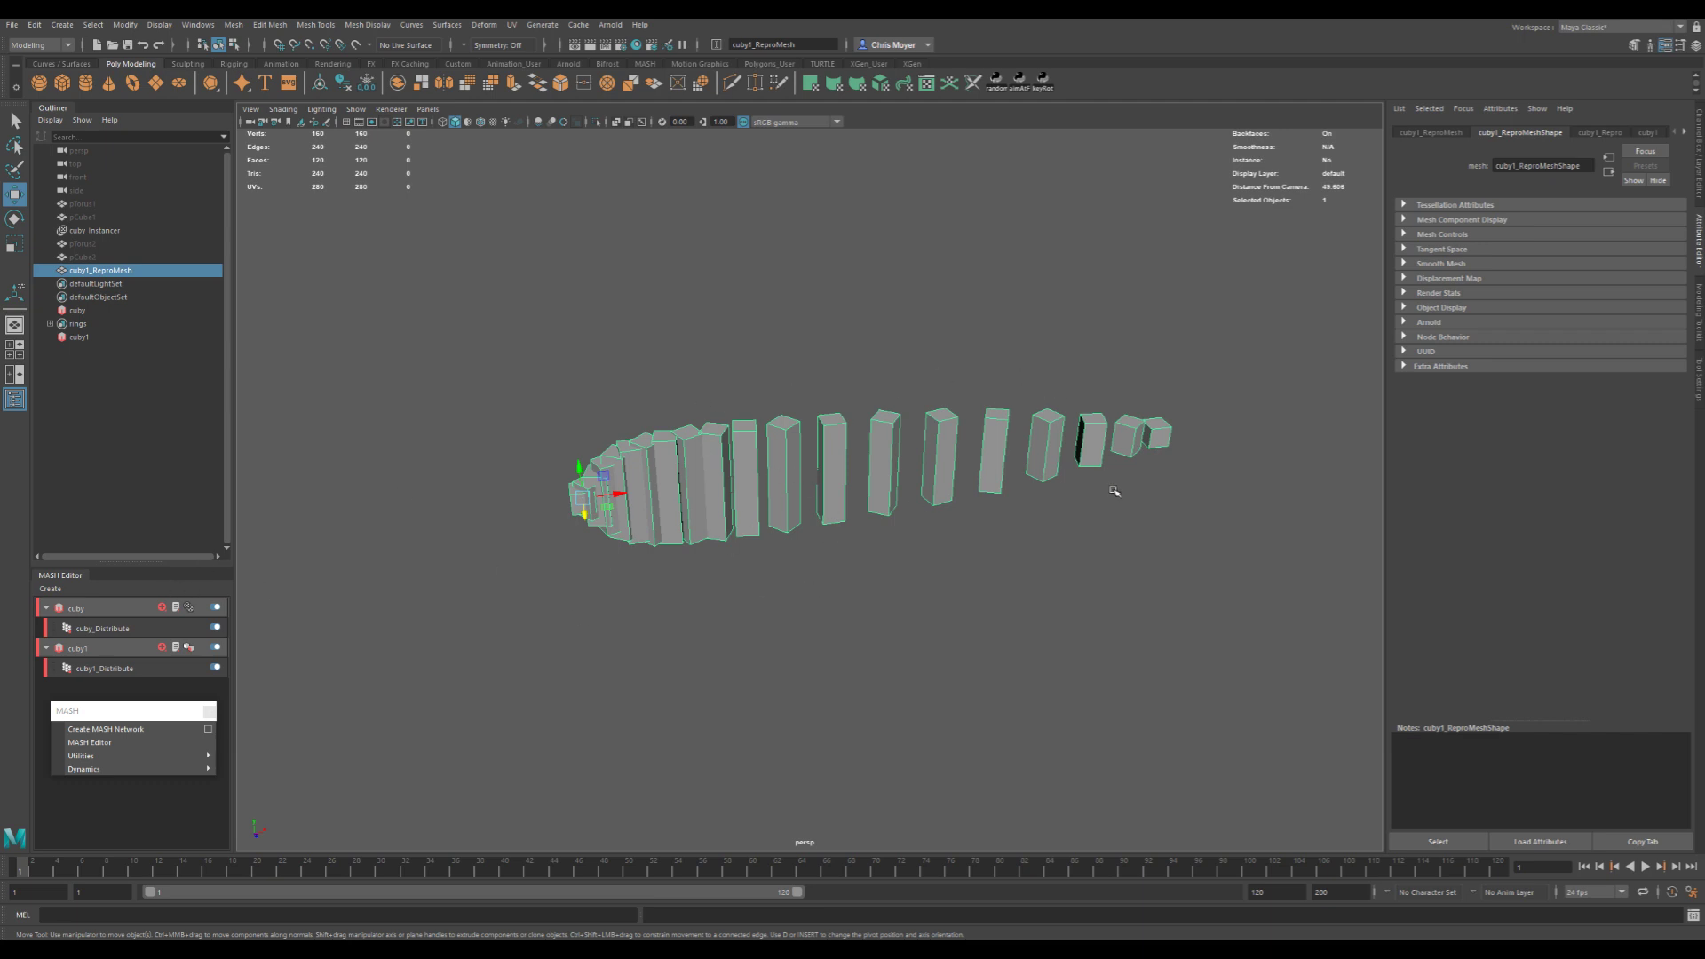
- Add a Color node to the cuby1 MASH network and darken its colour slightly from white to light grey
click(124, 655)
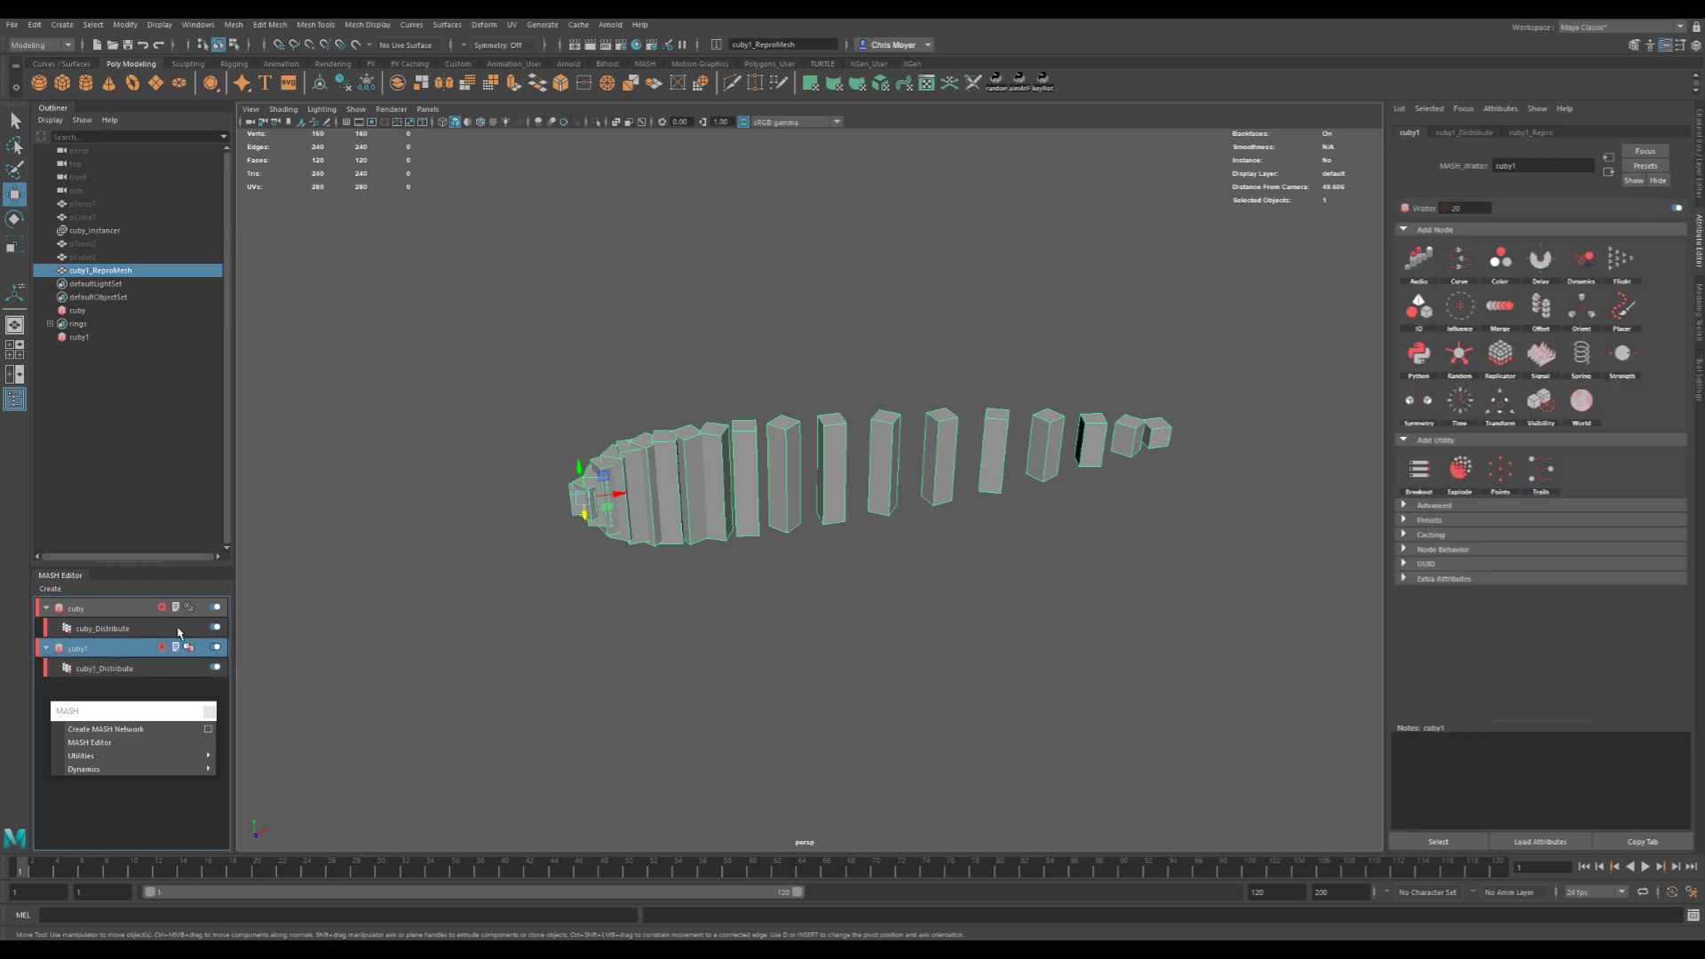
click(1499, 260)
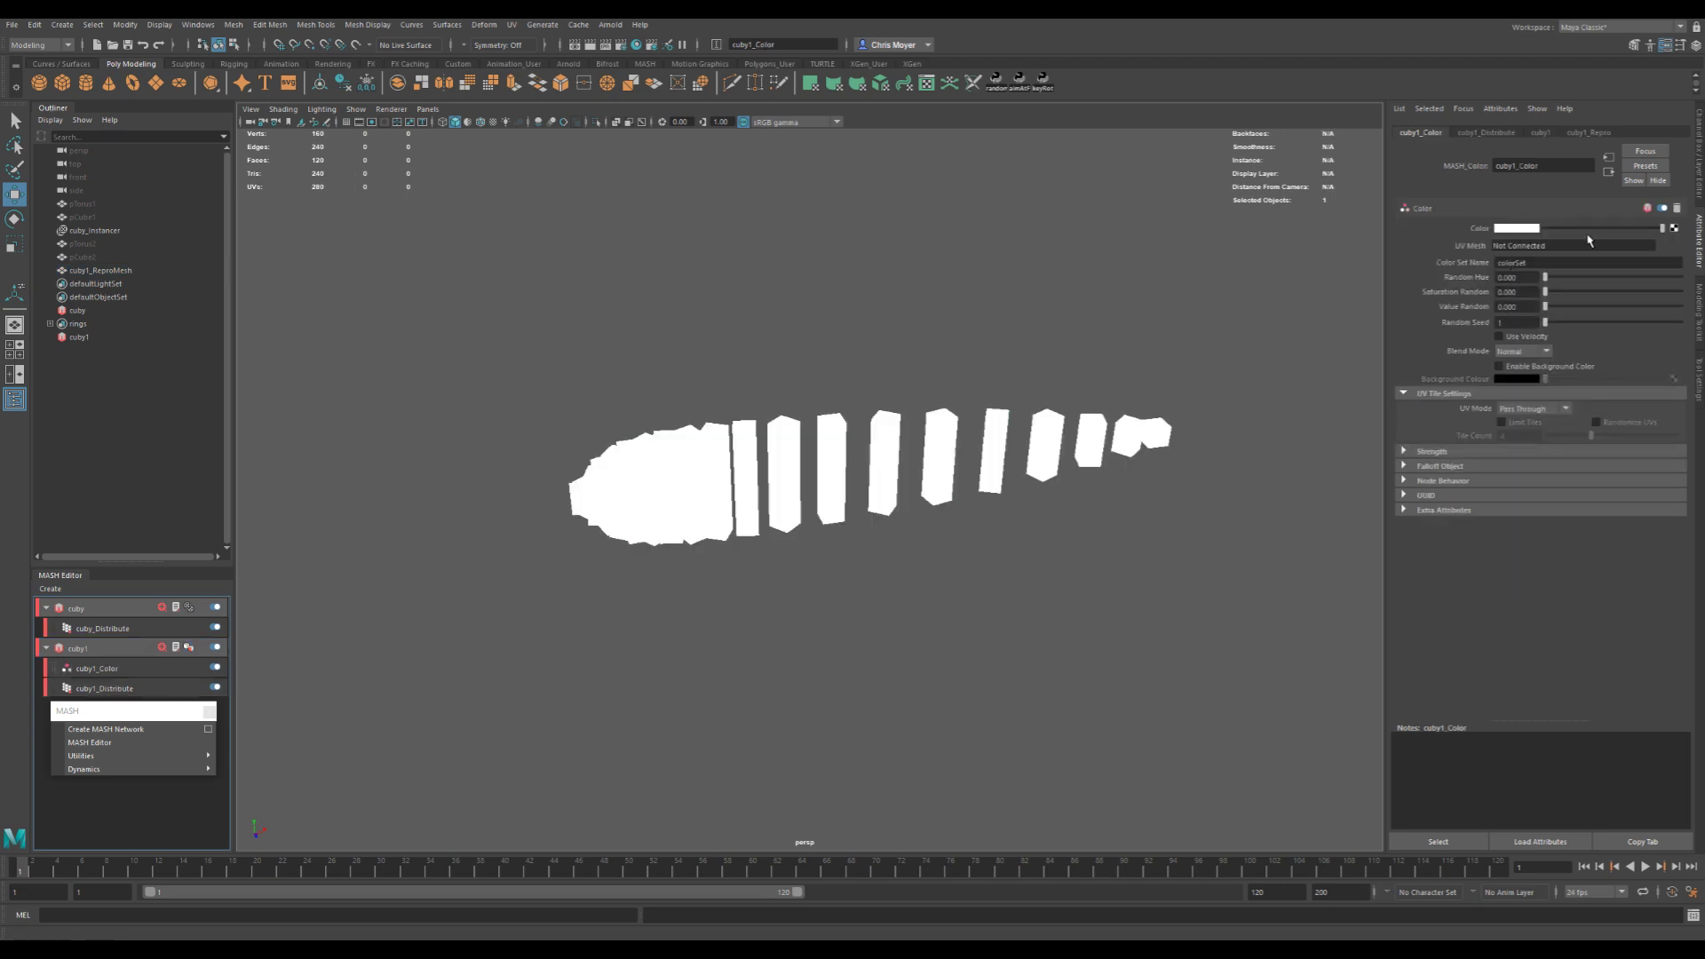
drag(1661, 230, 1624, 230)
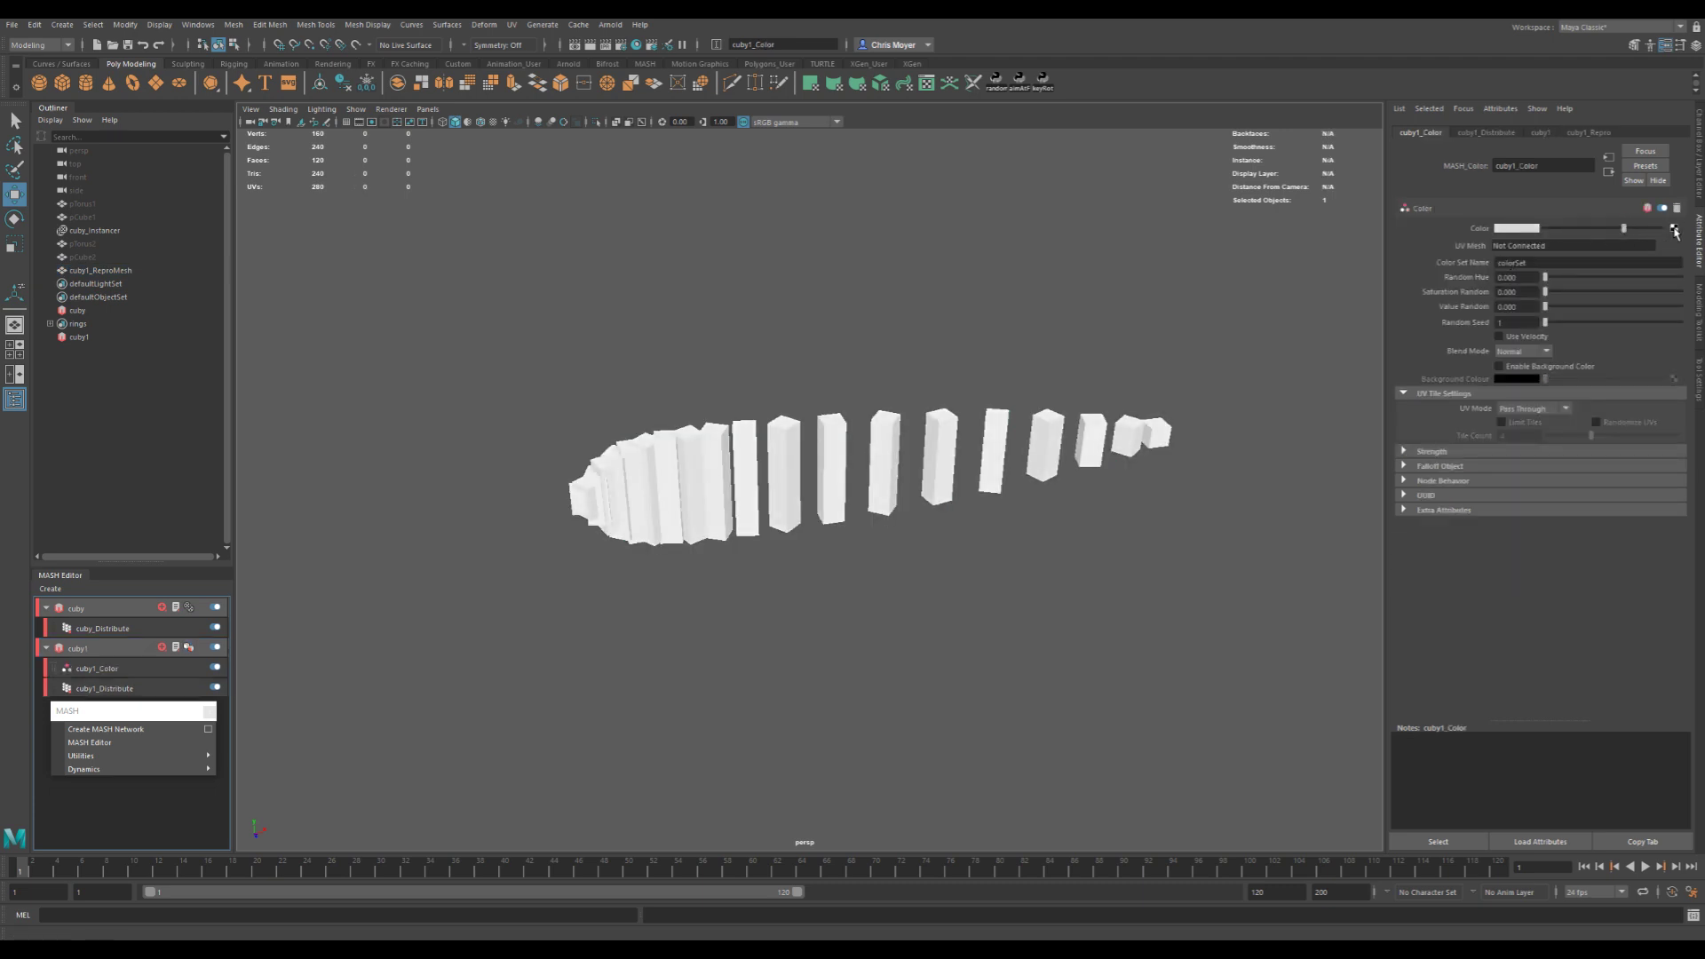
- Connect a Ramp texture to the Color node's colour, shift its black marker to about 0.22, and open its 2D placement settings
click(1675, 230)
click(702, 601)
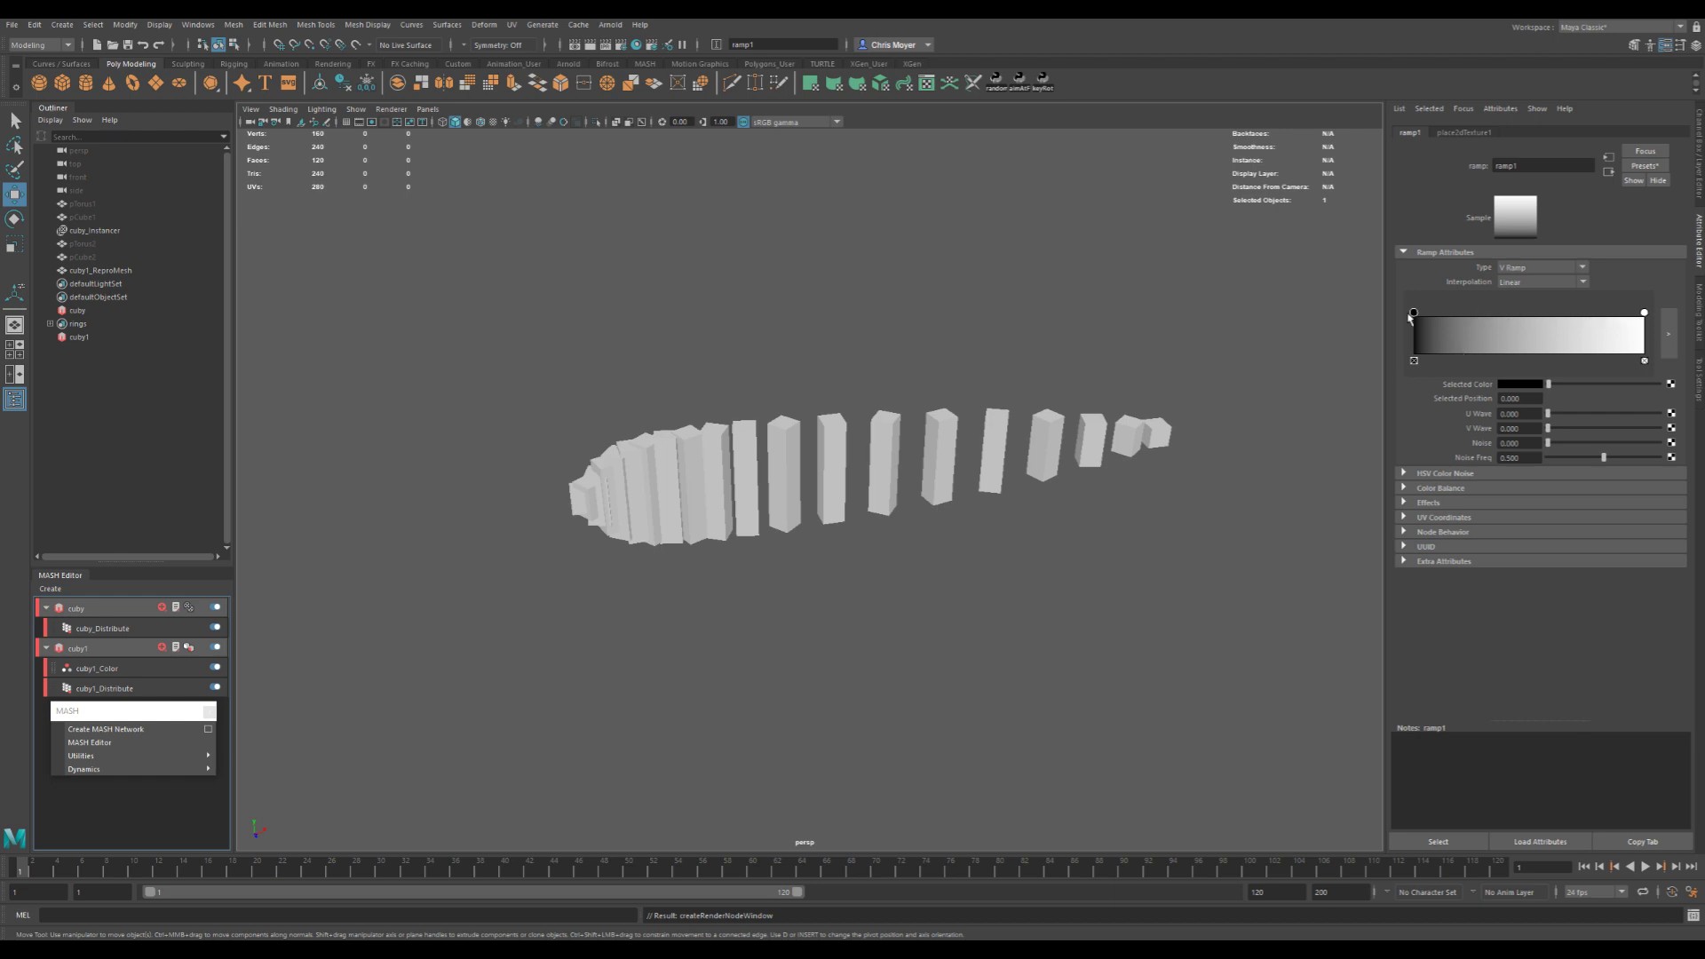
drag(1412, 316, 1465, 311)
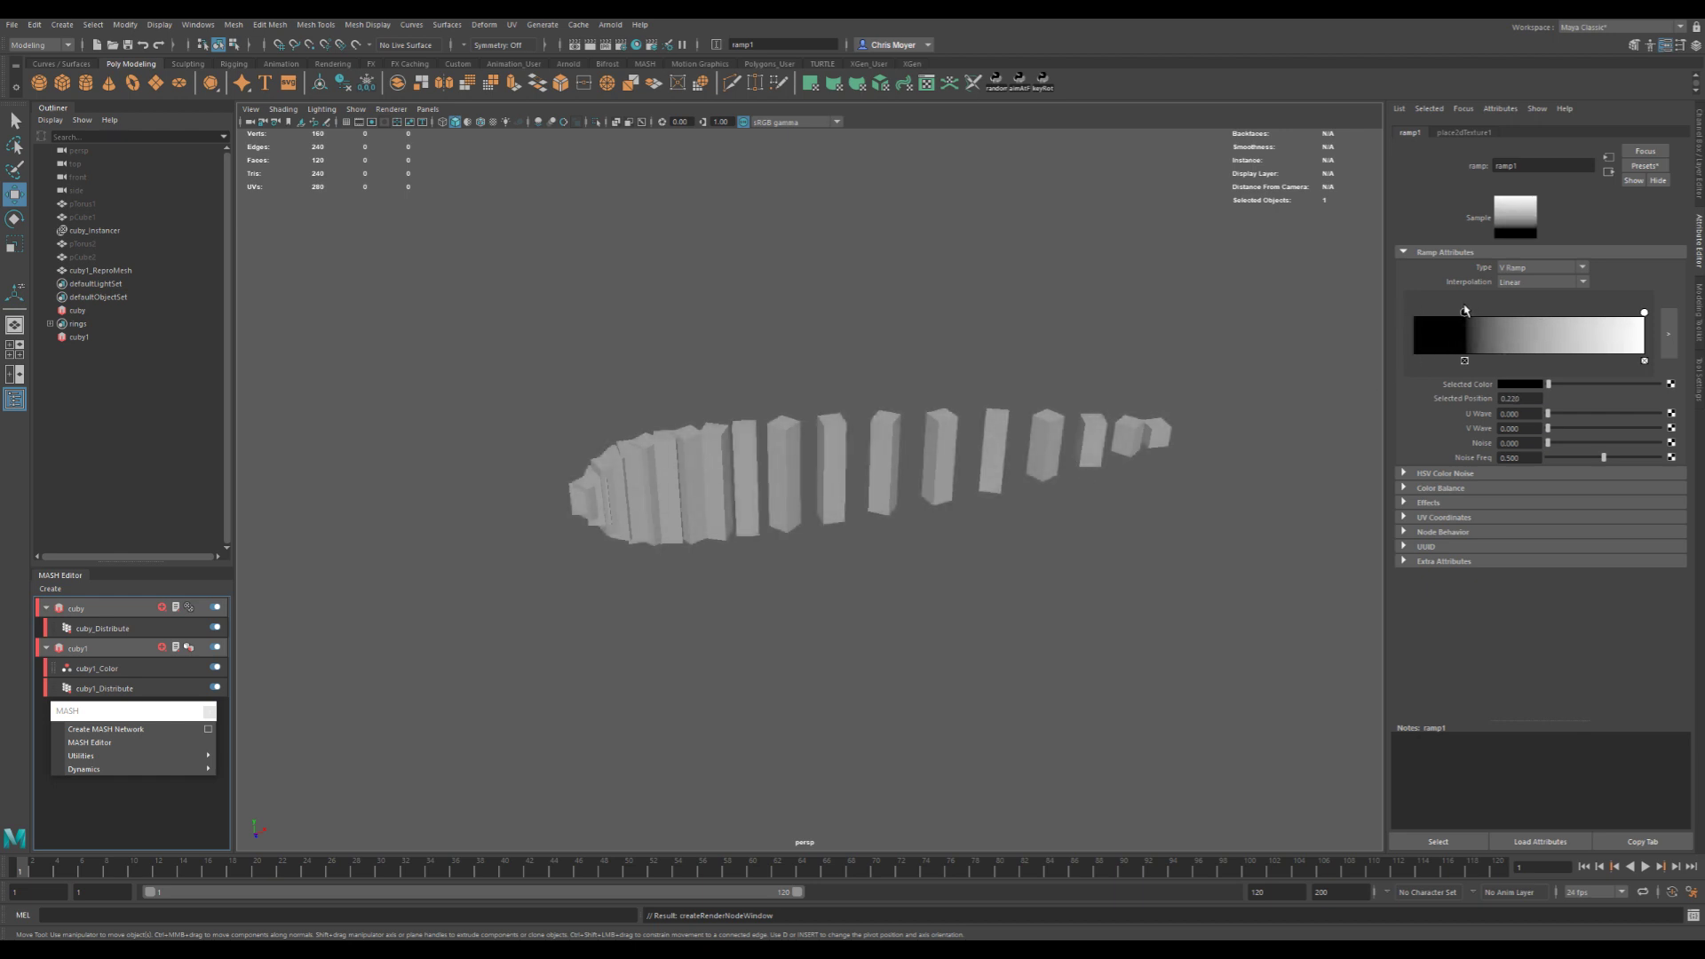
click(1465, 132)
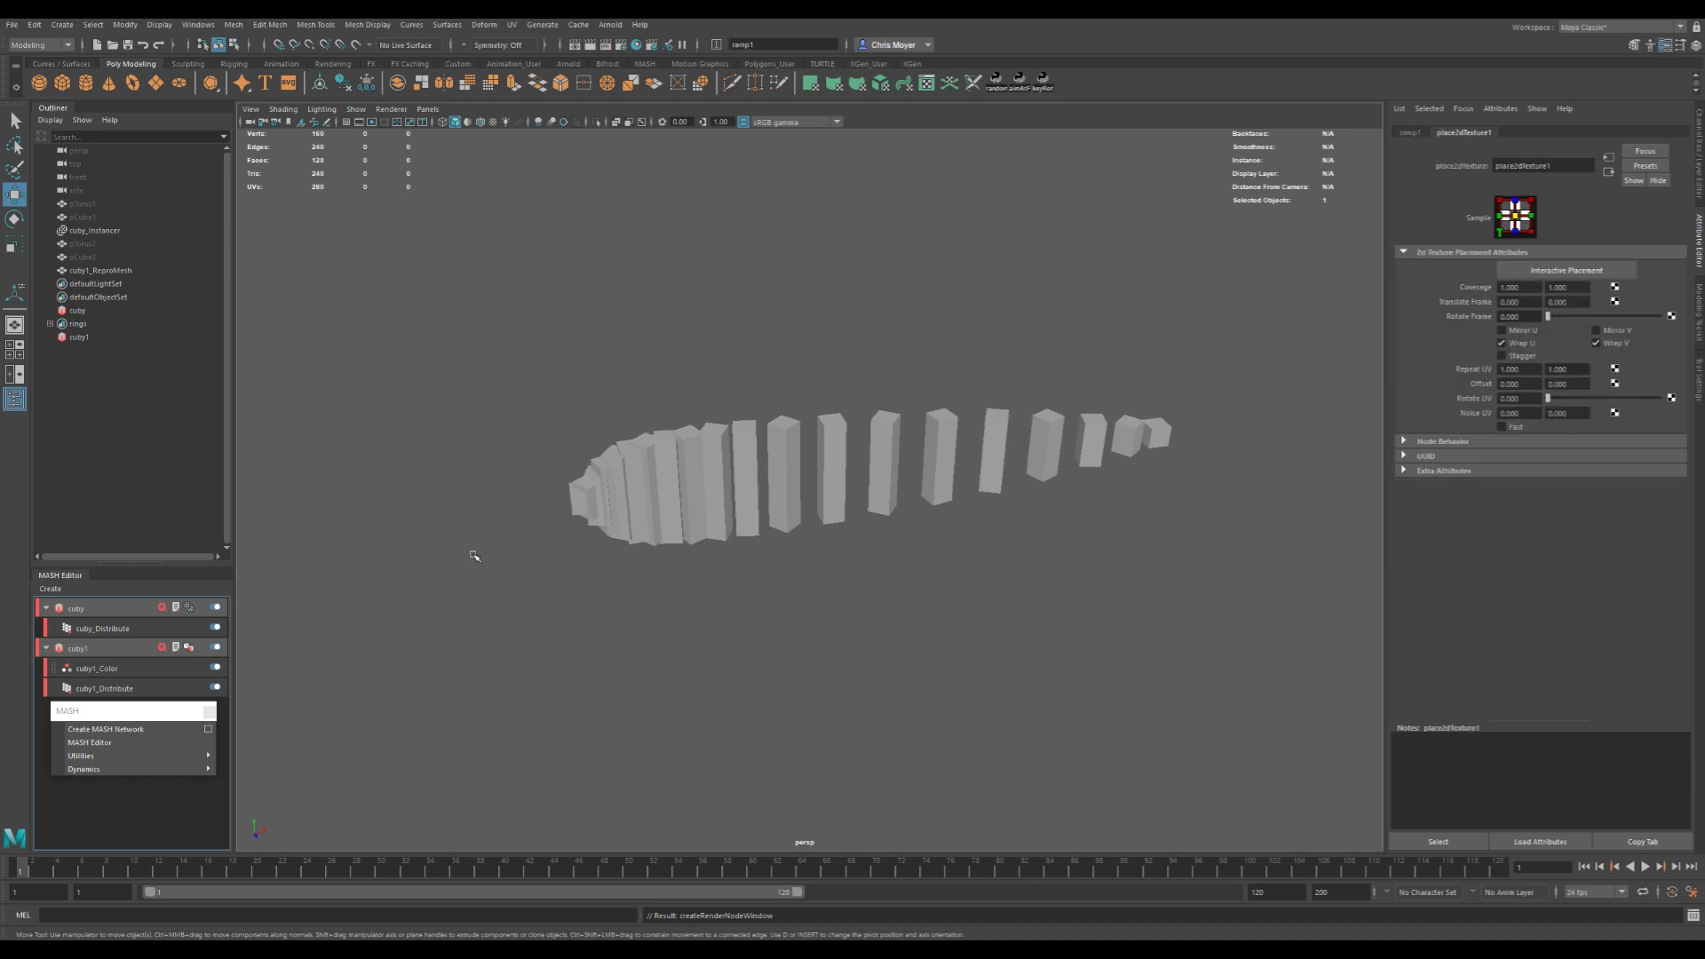
- Examine the Color node's settings, the Repro mesh and the original network's instancer, viewing the columns up close
click(99, 668)
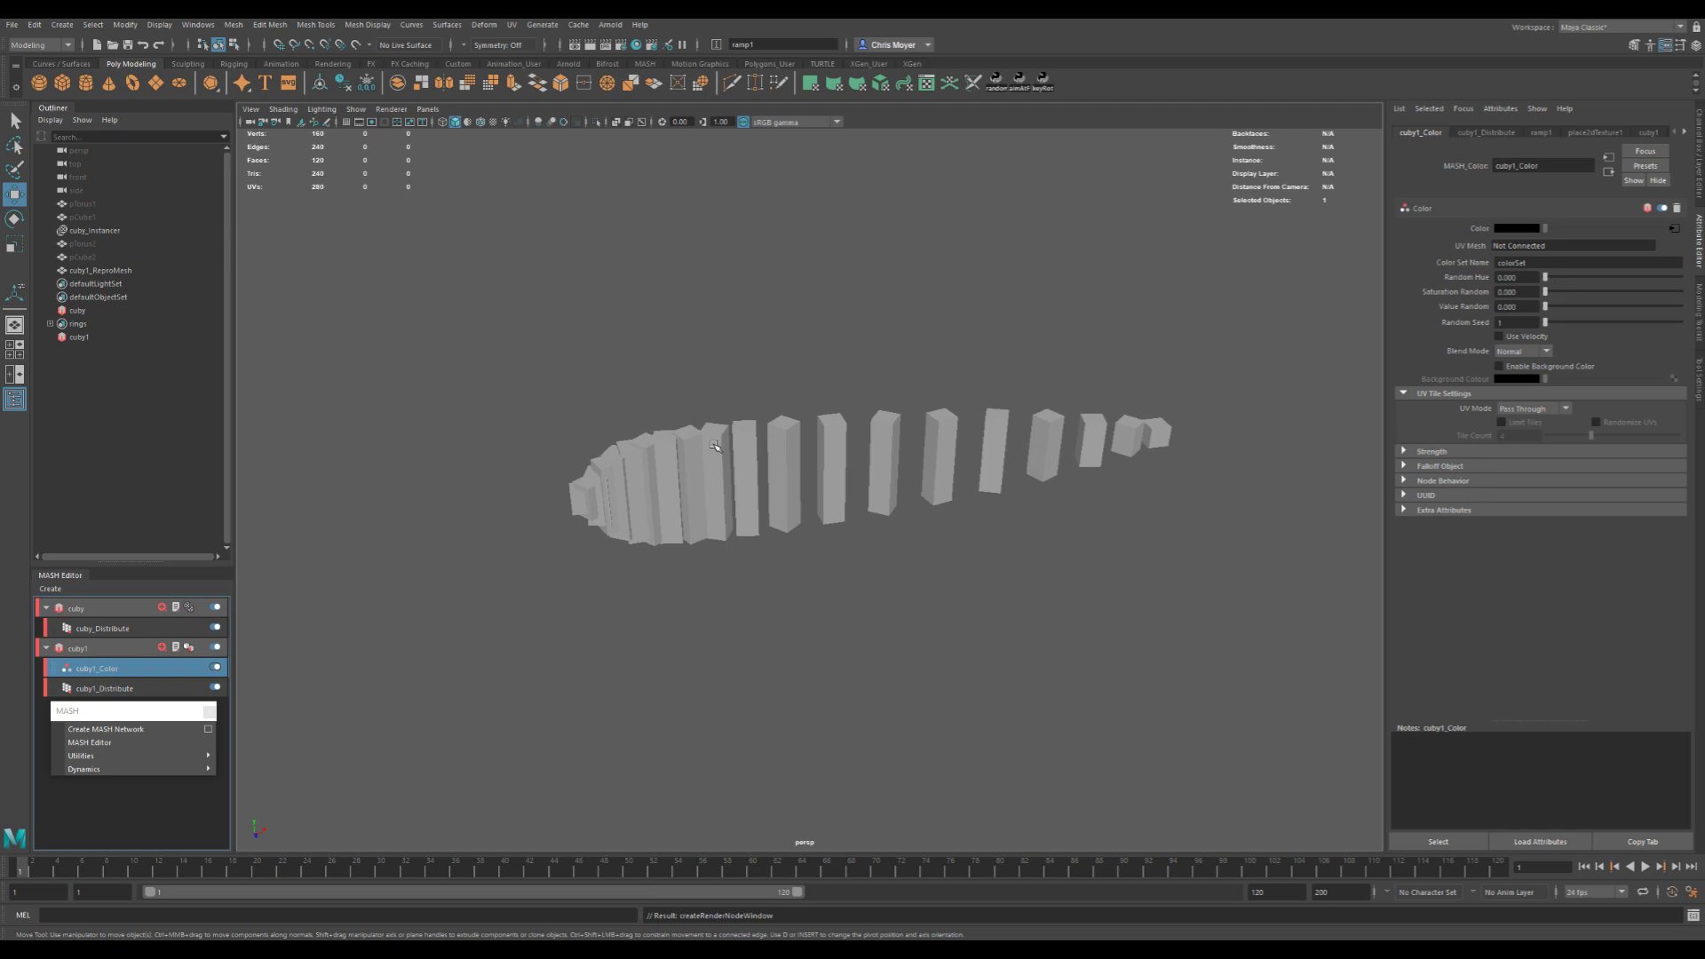
click(774, 459)
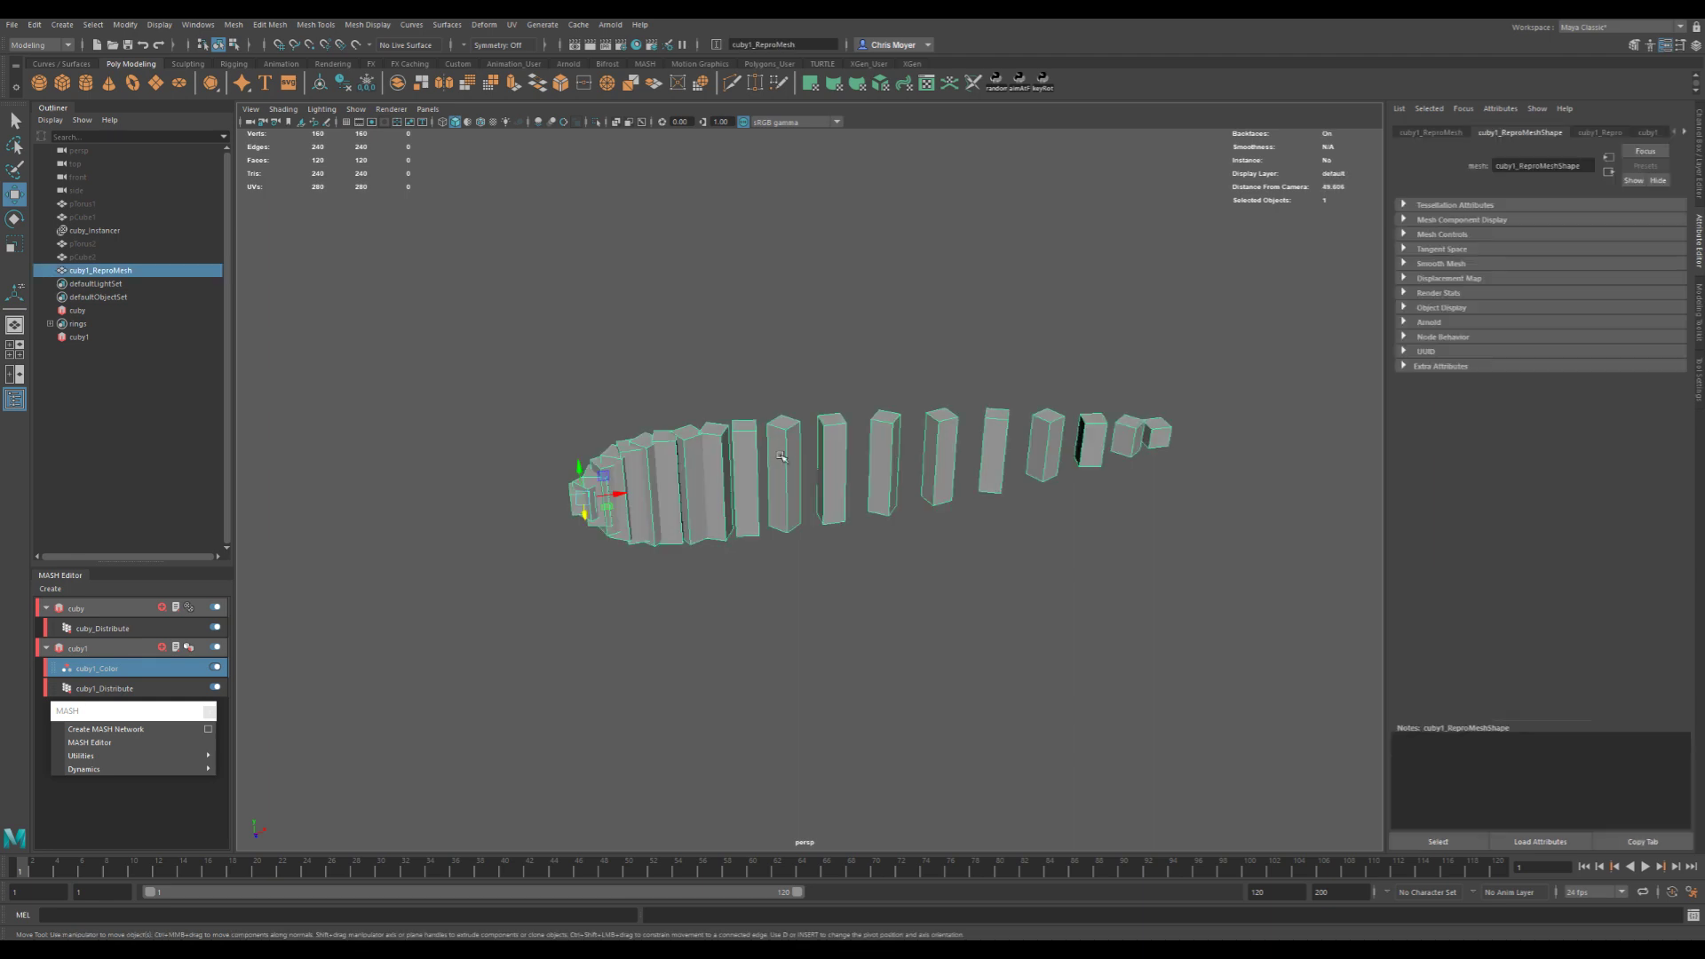
click(122, 231)
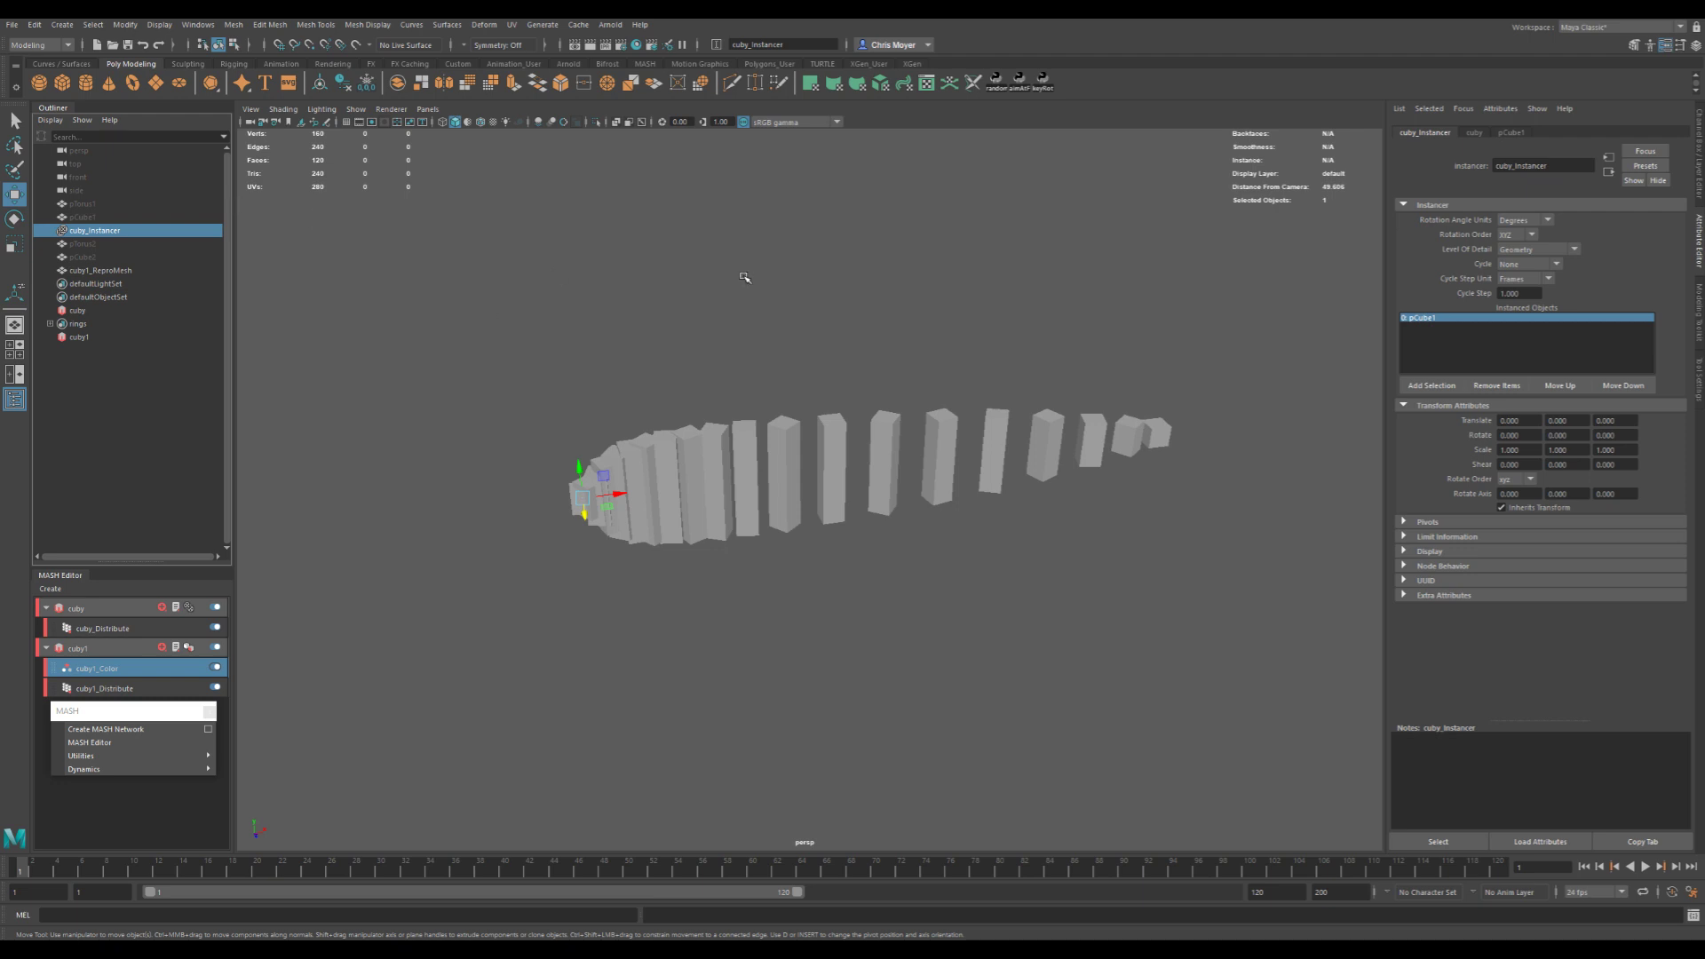
alt+drag(624, 406, 764, 487)
alt+right_drag(764, 487, 906, 552)
alt+drag(907, 552, 812, 586)
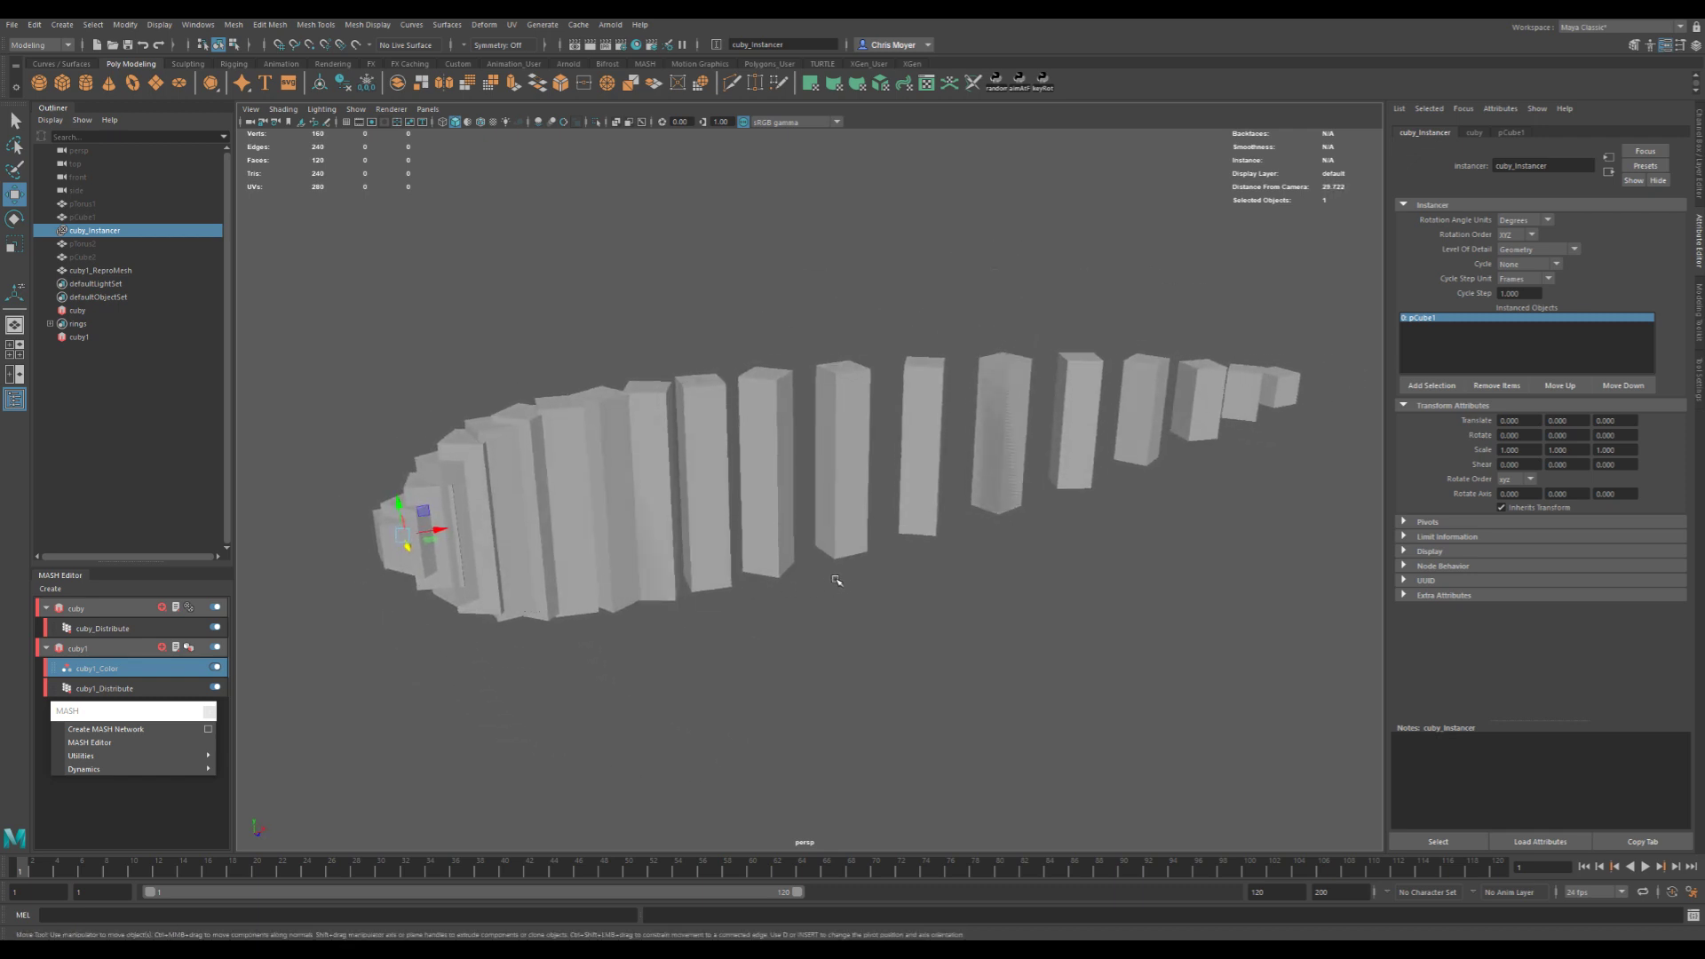